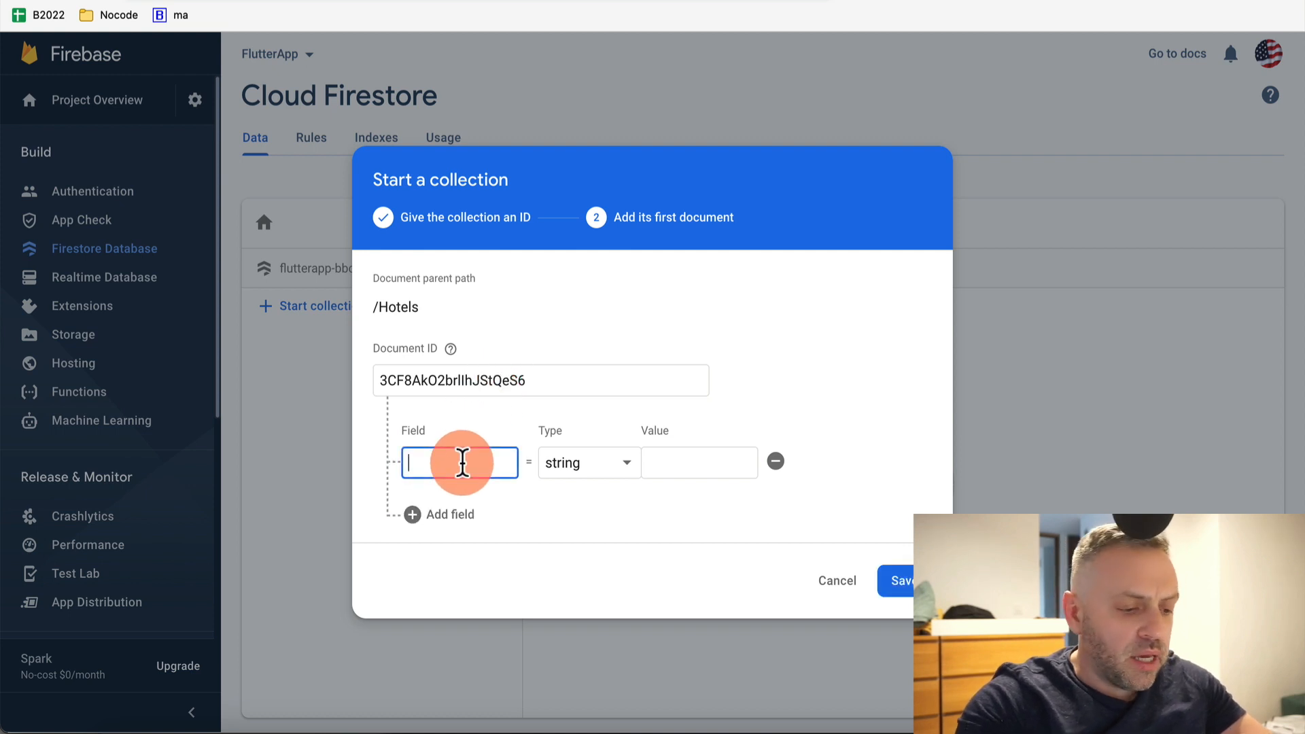
Add empty string fields name, description and city to the first Hotels document and save it
type("name")
left_click(699, 462)
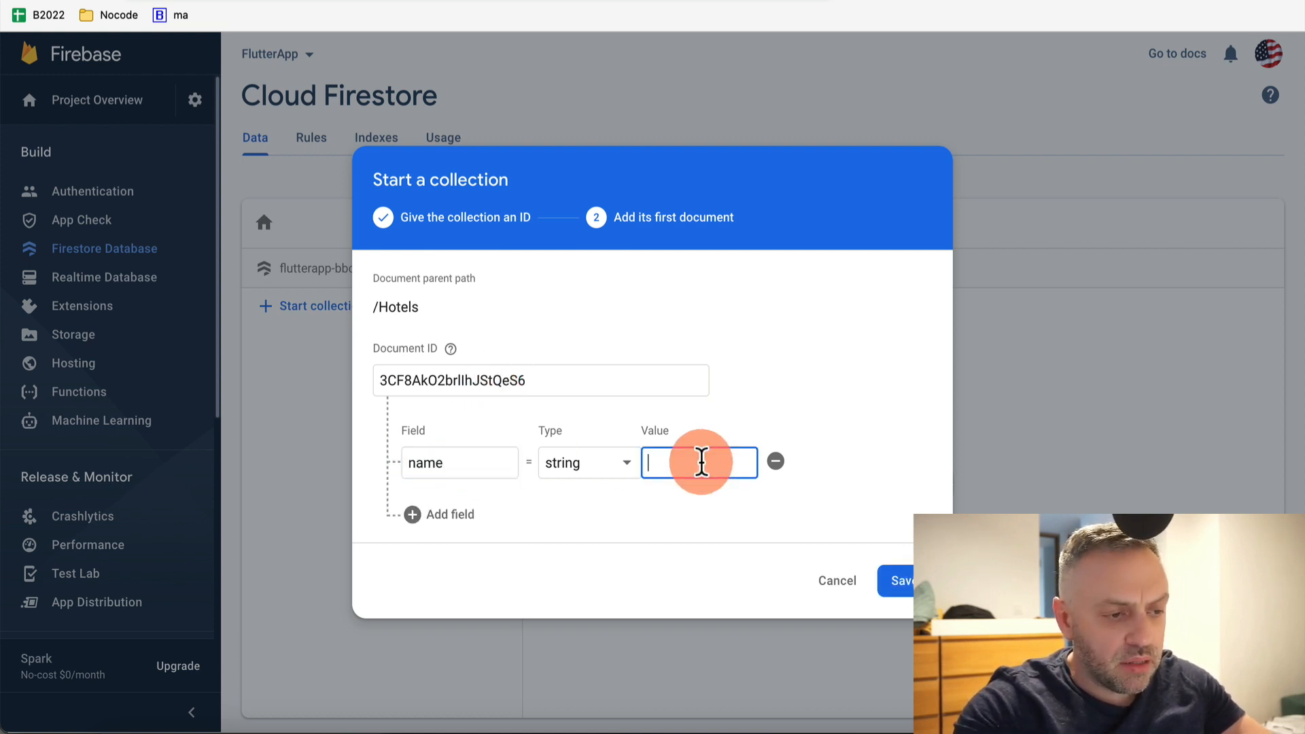
left_click(464, 520)
left_click(480, 501)
type("de")
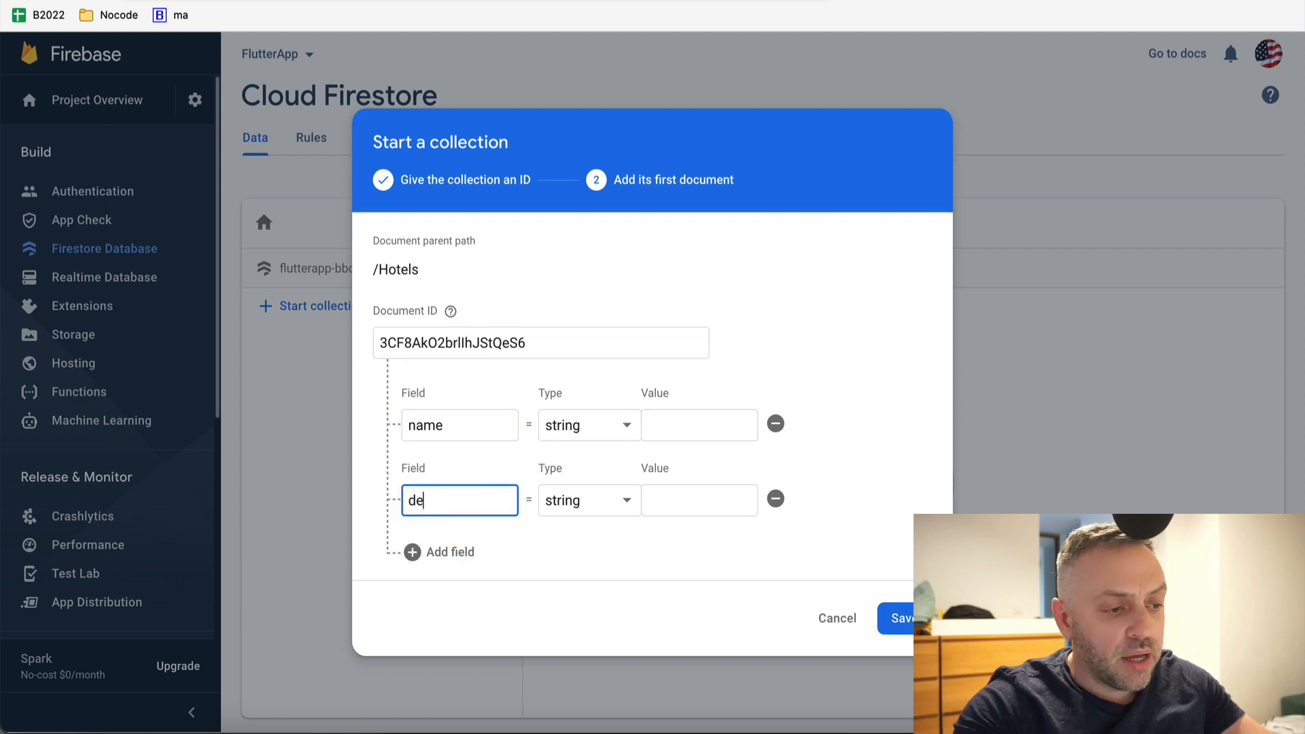
type("scription")
left_click(423, 554)
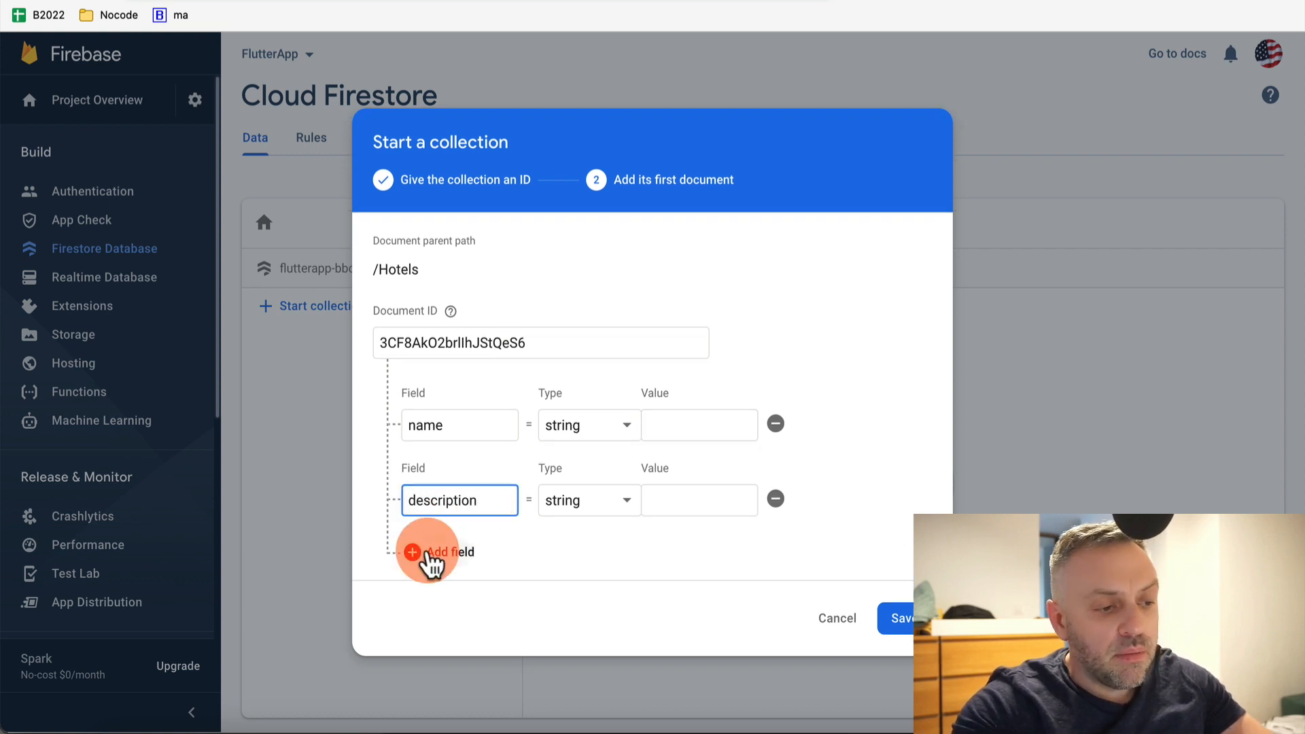
left_click(452, 536)
type("city")
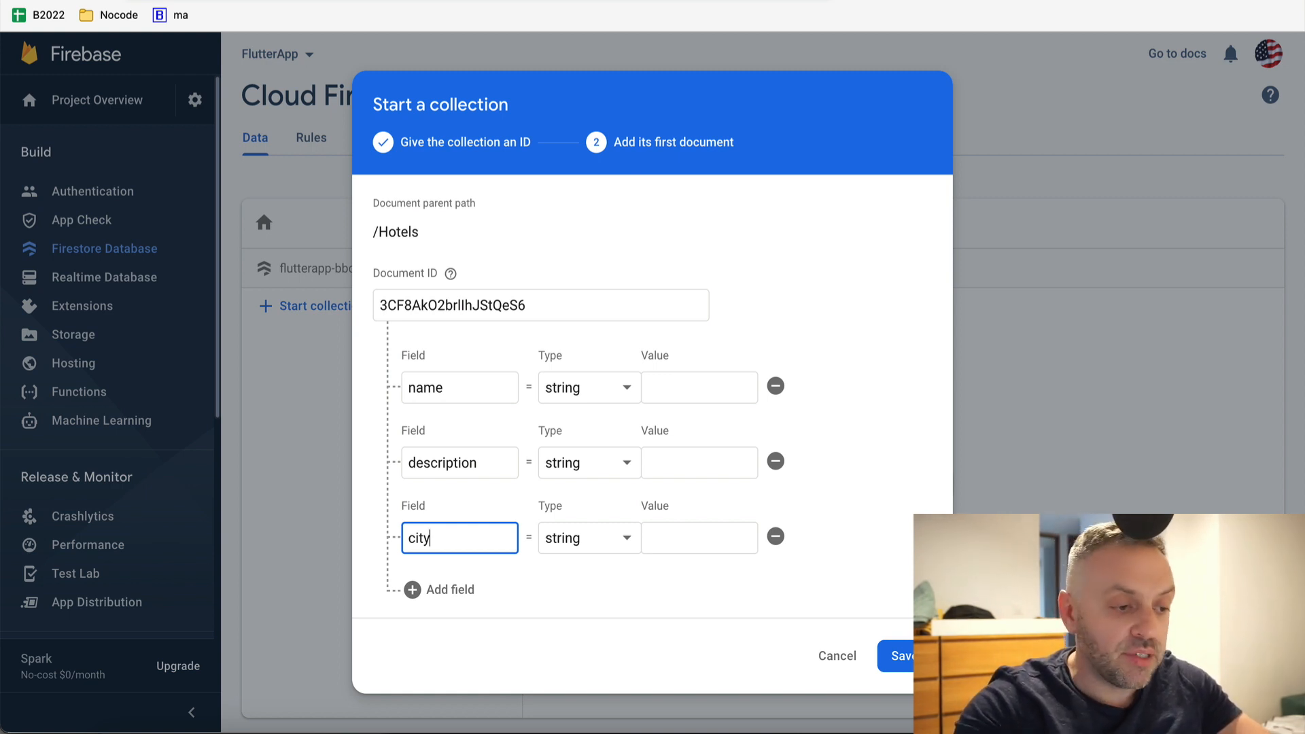
left_click(891, 655)
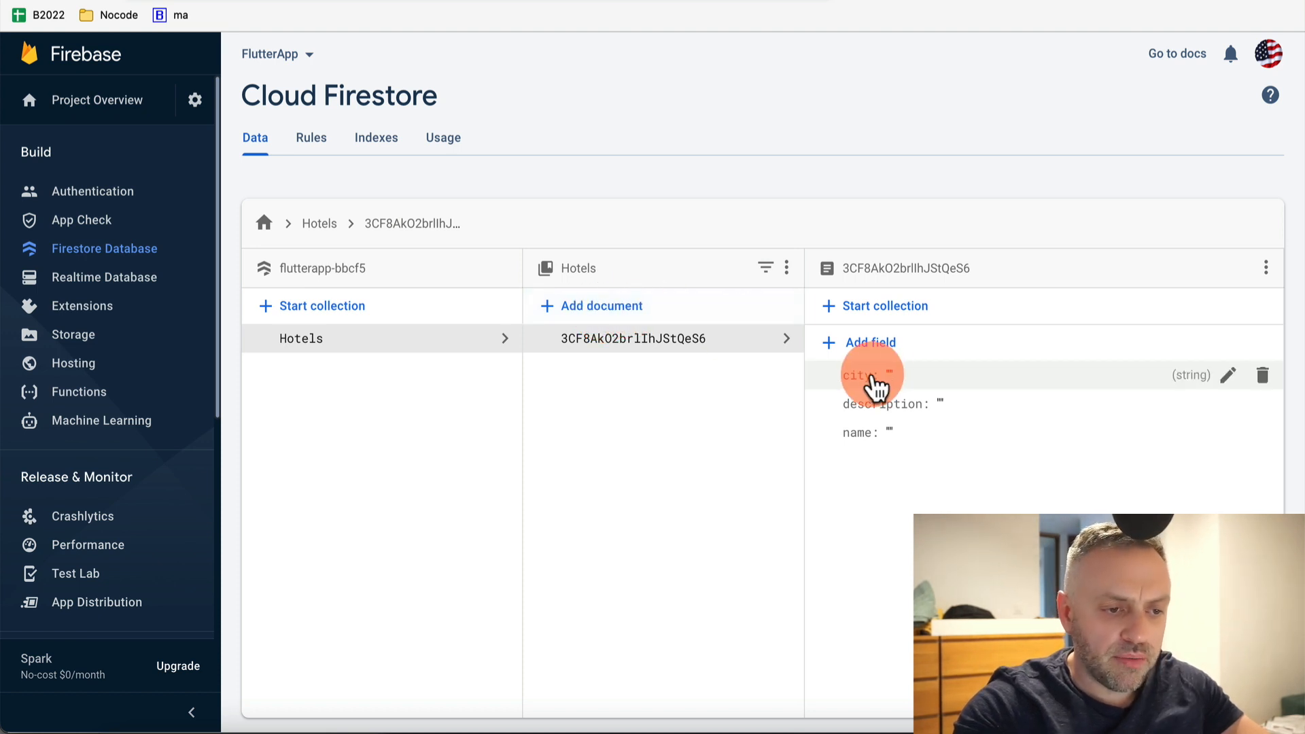
Set the document's city to London and its description to 'Awesome hotel'
left_click(904, 379)
left_click(1073, 418)
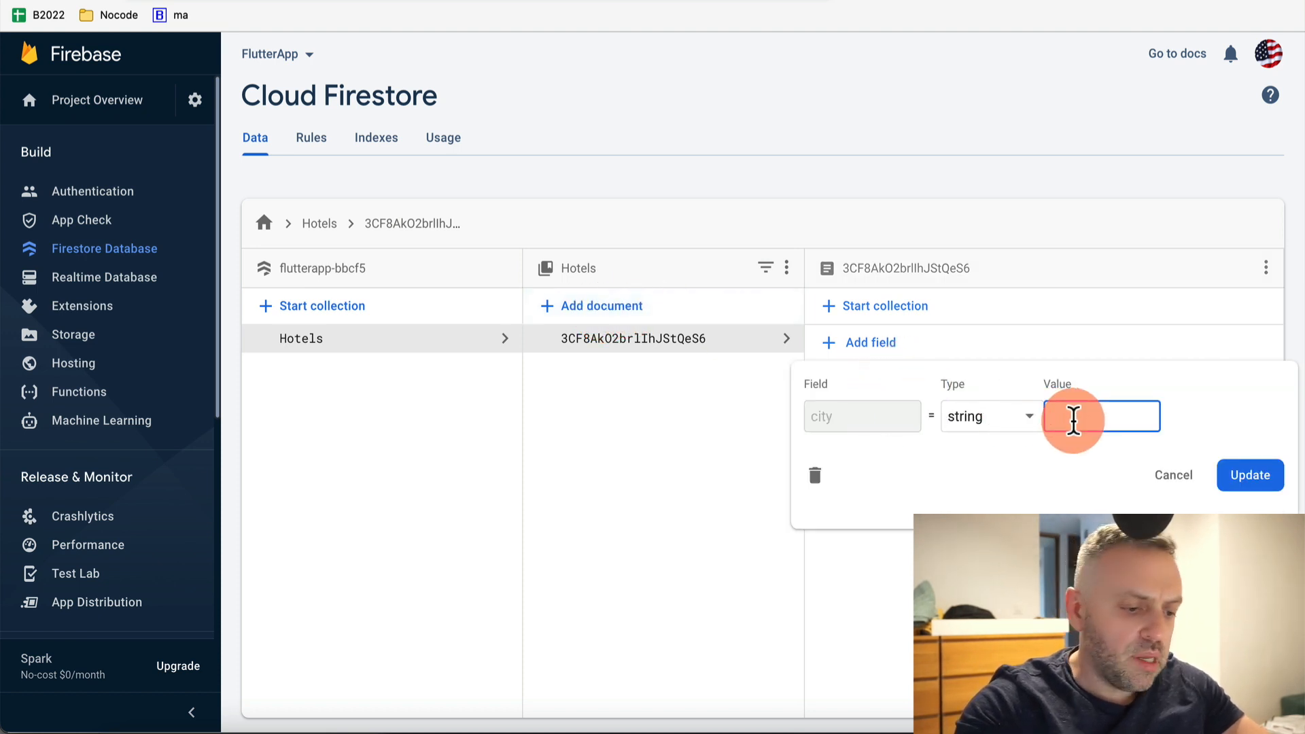
type("London")
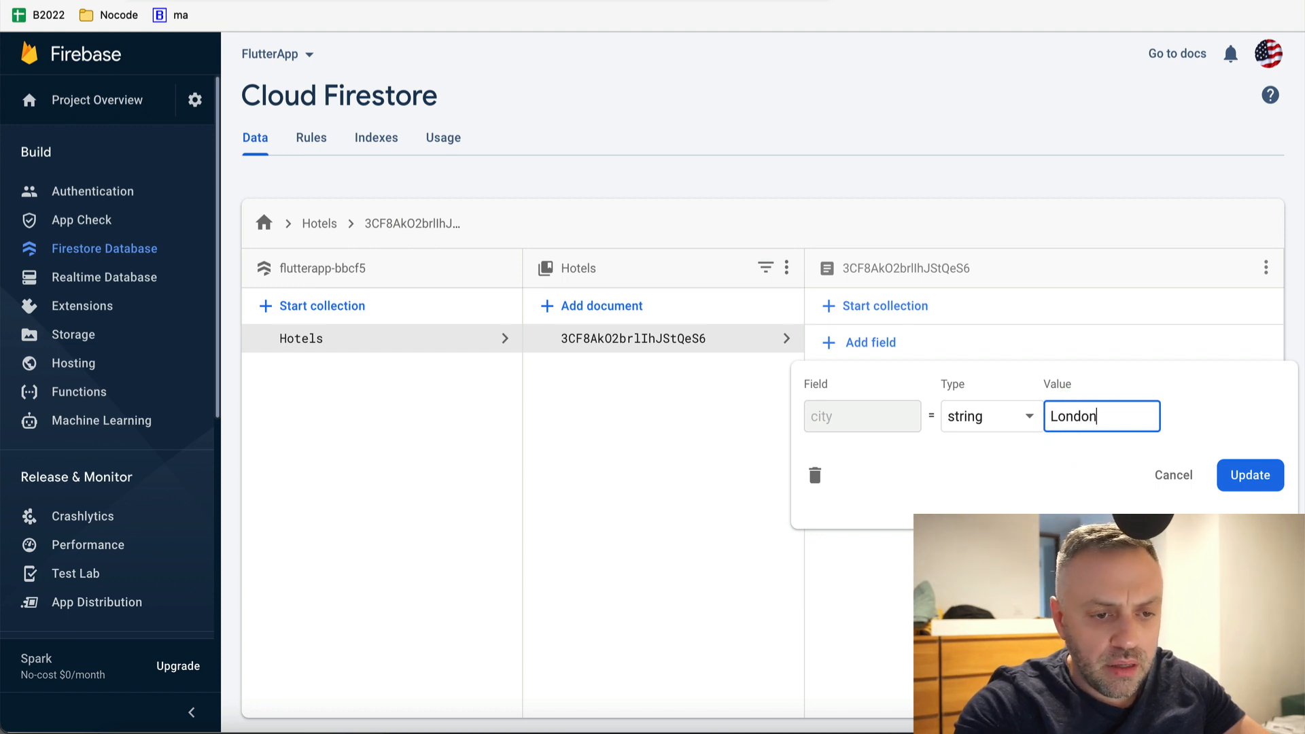
key("Return")
left_click(996, 407)
left_click(1107, 444)
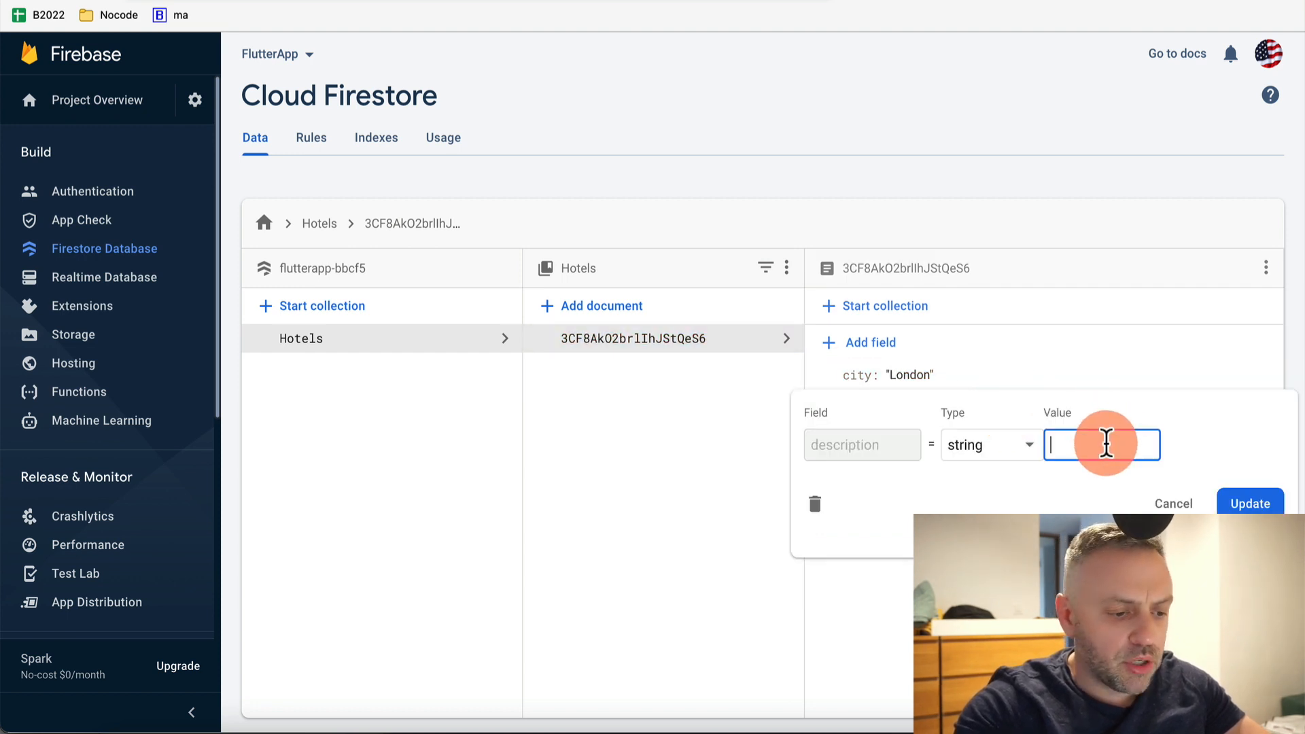
type("Awesome hoit")
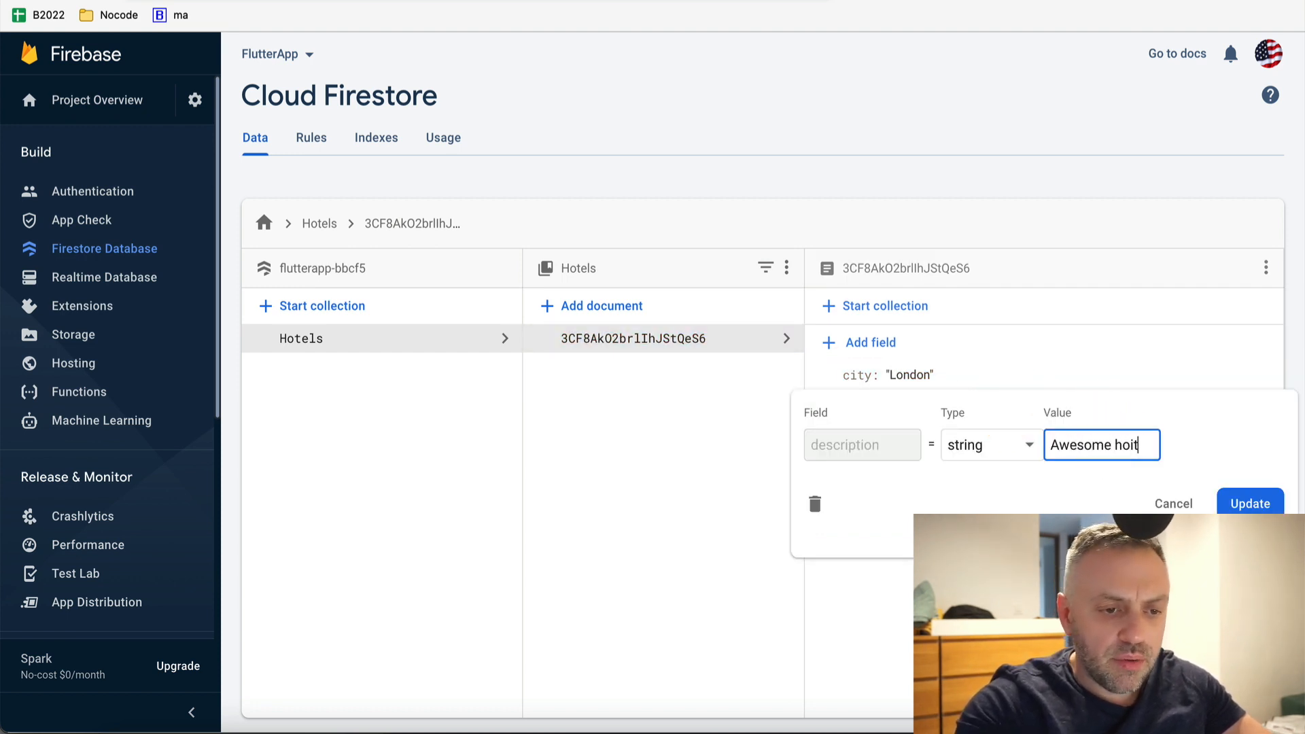
key("BackSpace")
key("BackSpace")
type("tel")
key("Return")
Set the hotel document's name to Hilton
left_click(1056, 443)
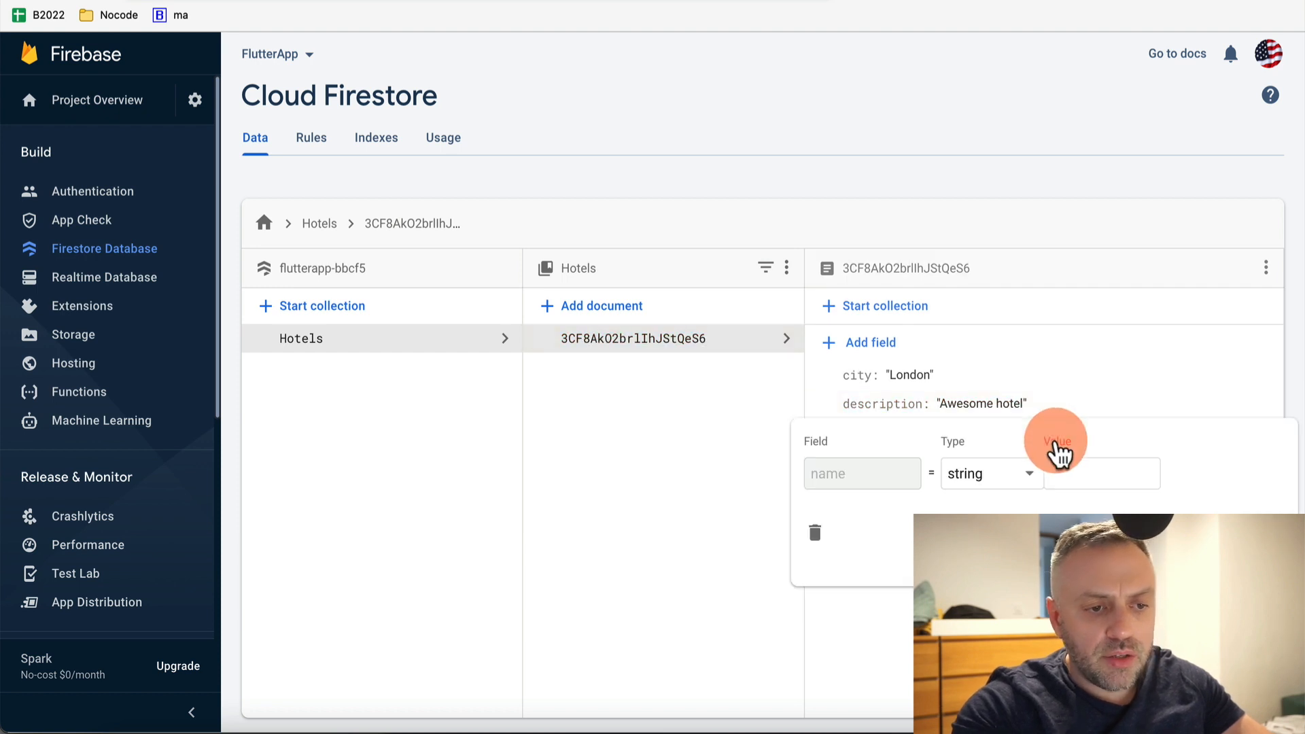
left_click(1105, 476)
type("Hilton")
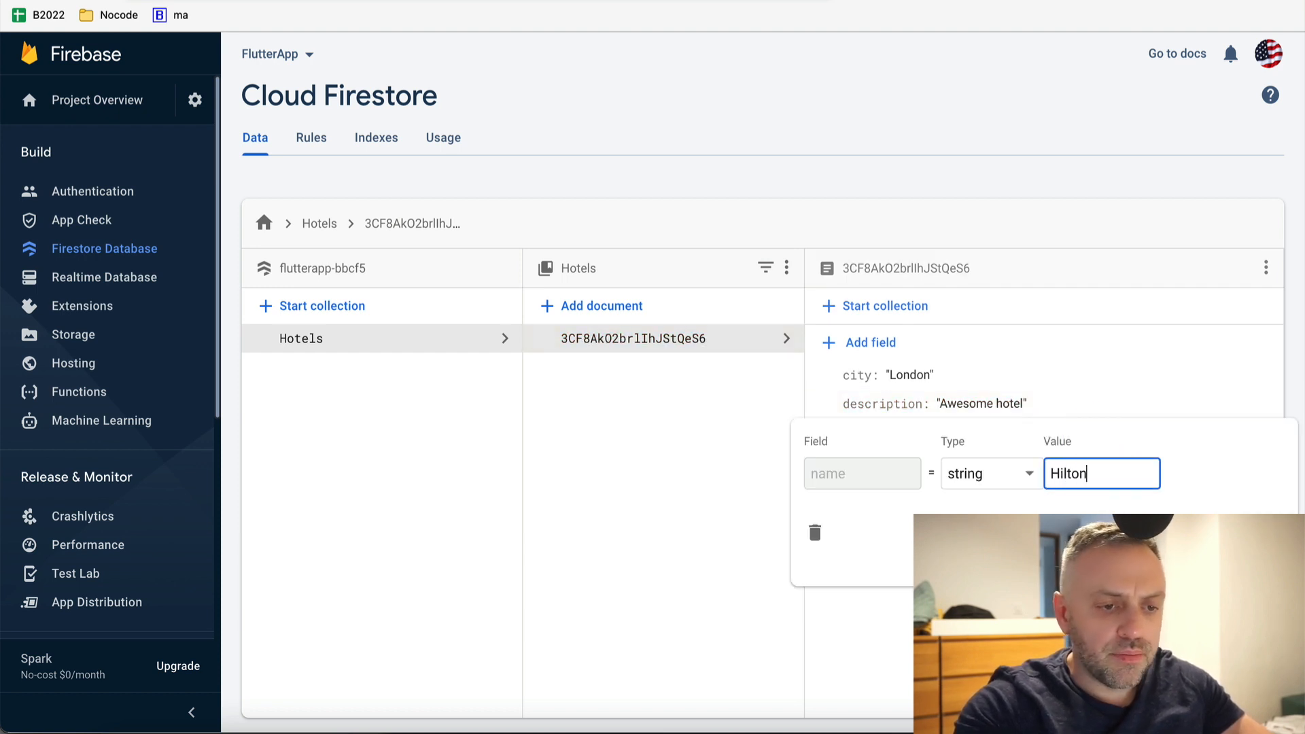
key("Return")
Start a new auto-ID Hotels document with the name field set to Mariott
left_click(634, 312)
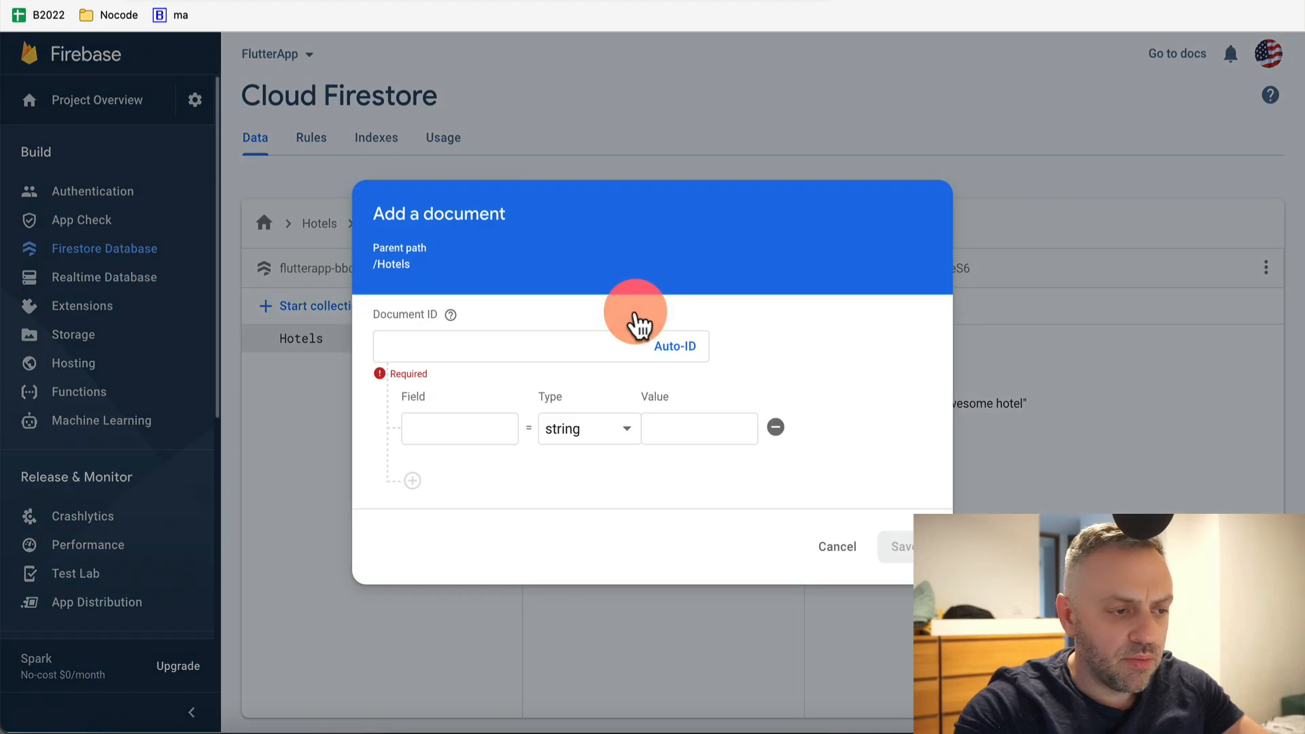
left_click(673, 347)
left_click(467, 428)
type("na")
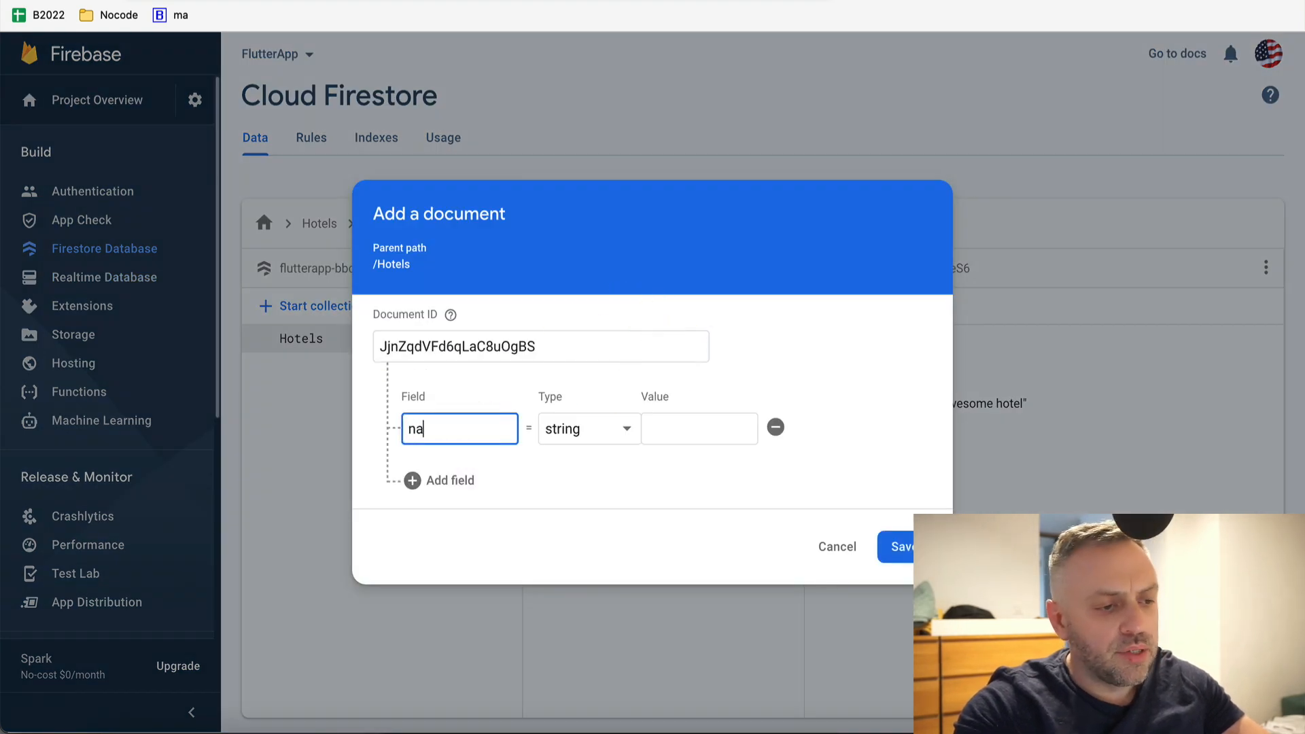
type("me")
key("Tab")
left_click(658, 435)
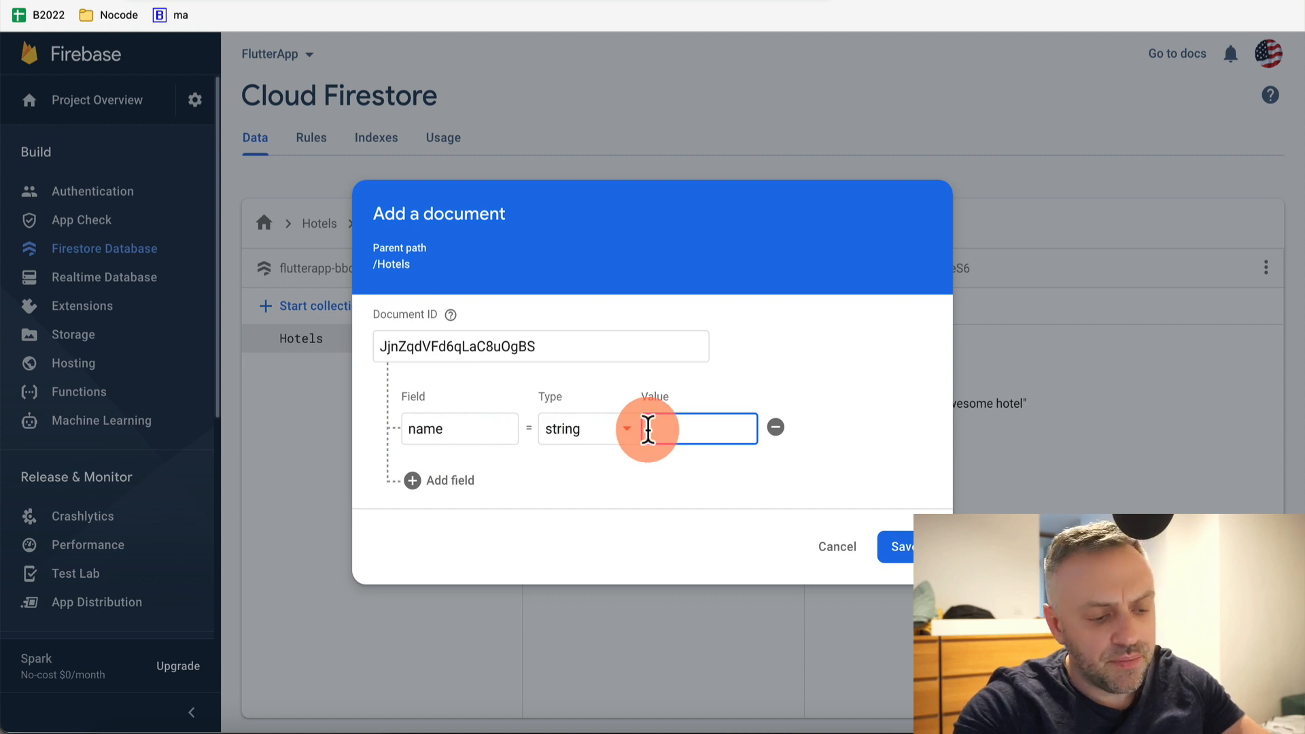
type("Mariot")
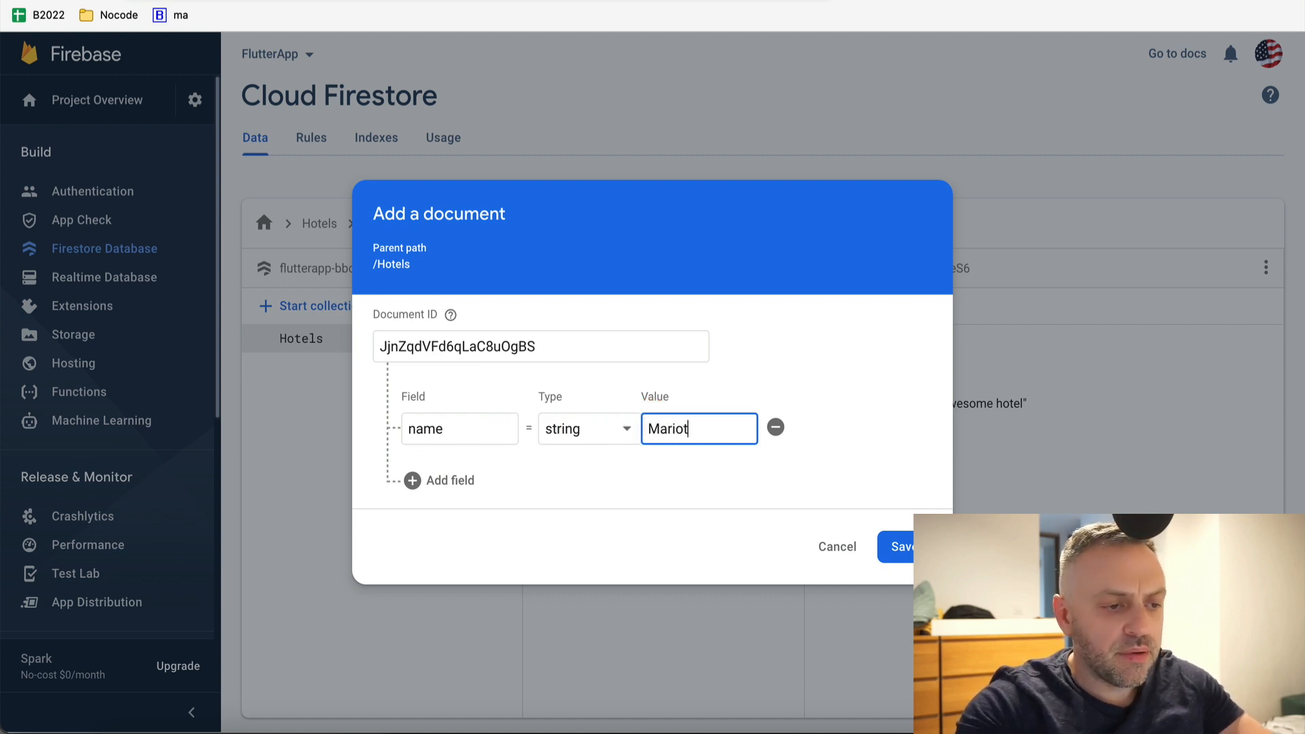
type("t")
Add description 'Great hotel!' and city Paris to the Mariott document and save it
left_click(450, 480)
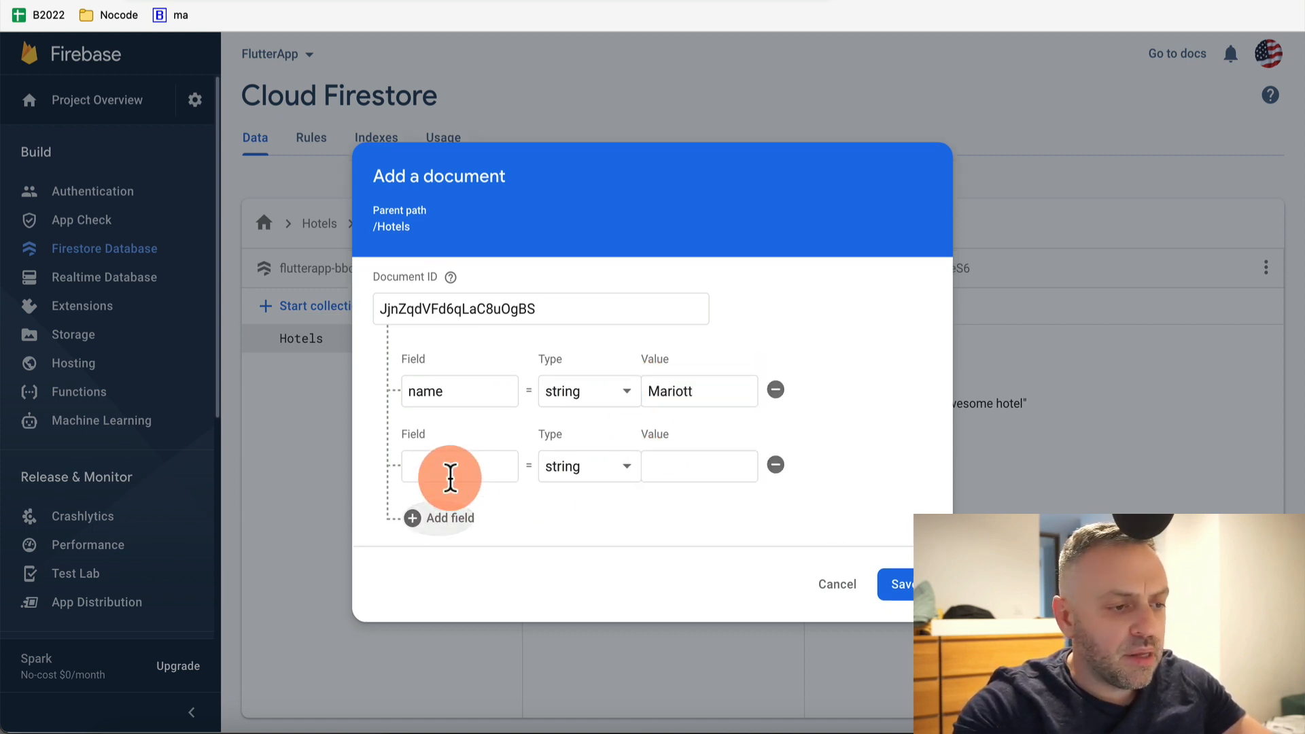
left_click(450, 478)
type("des")
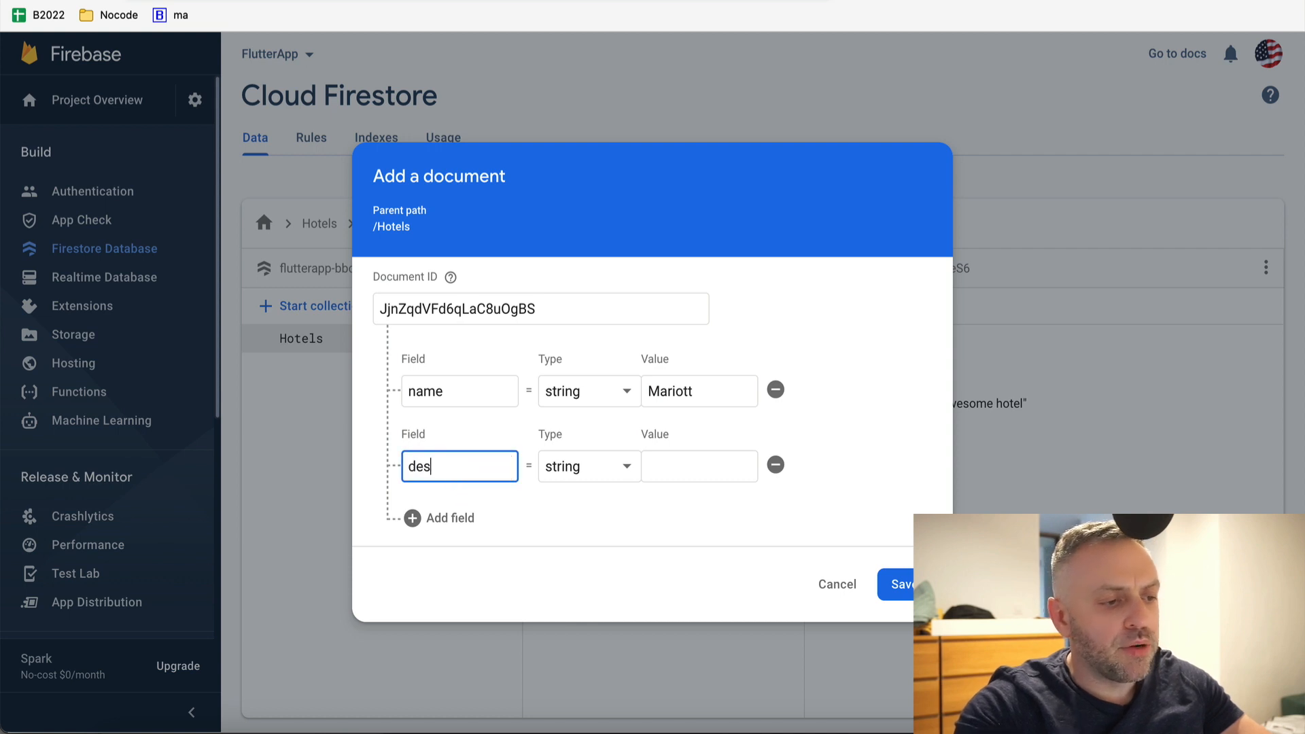
type("cription")
key("Tab")
key("Tab")
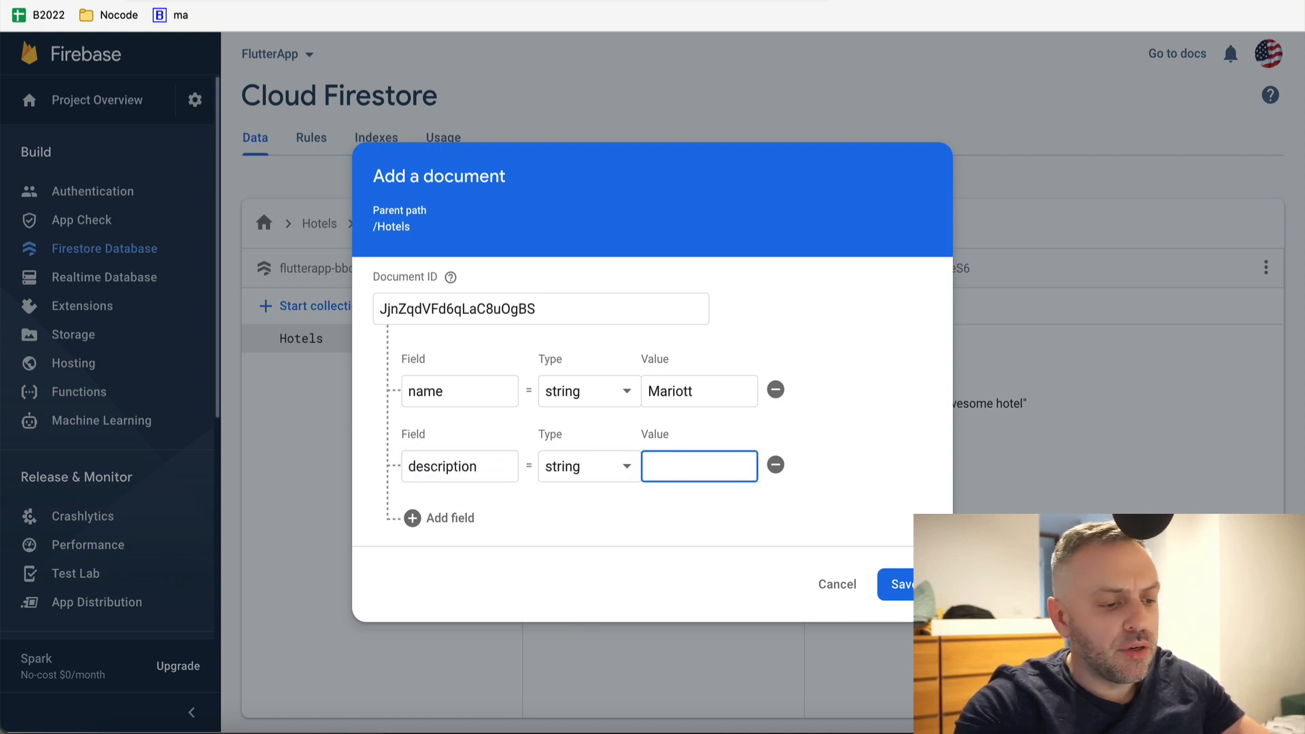
type("Great hotel!")
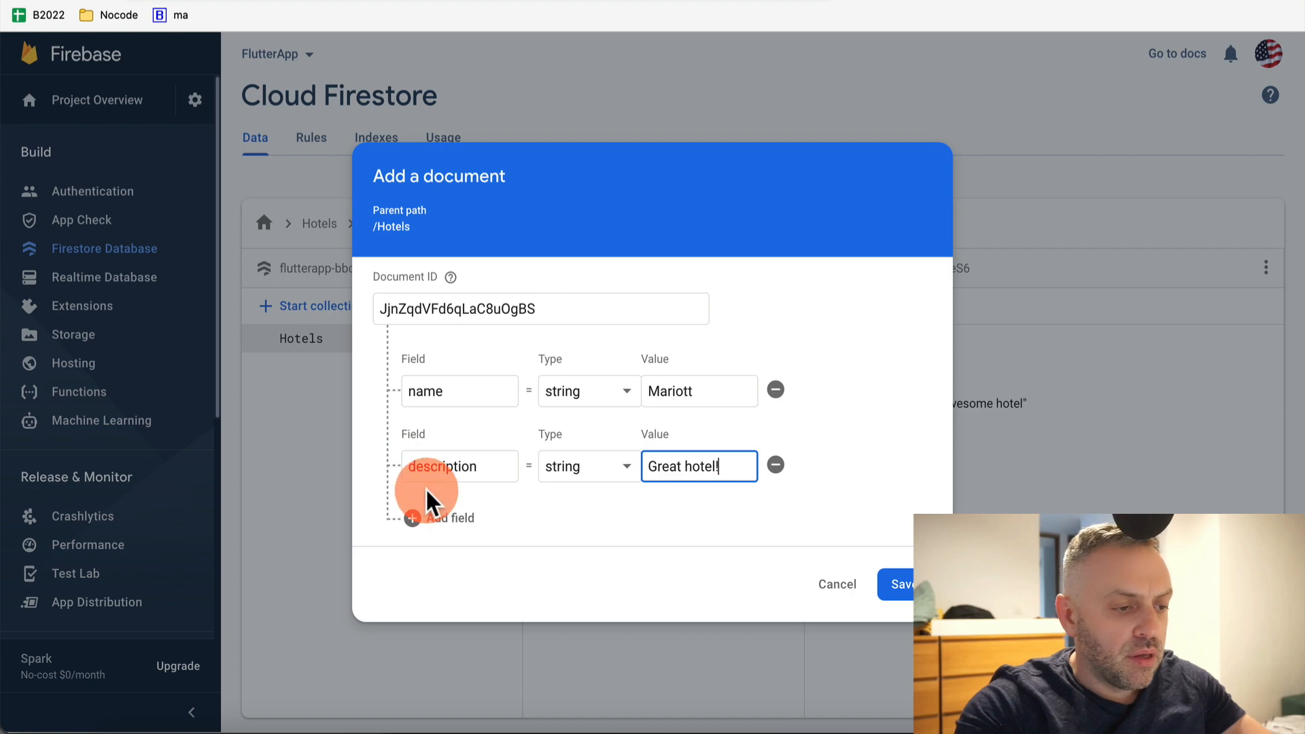
left_click(427, 513)
left_click(469, 503)
type("city")
key("Tab")
key("Tab")
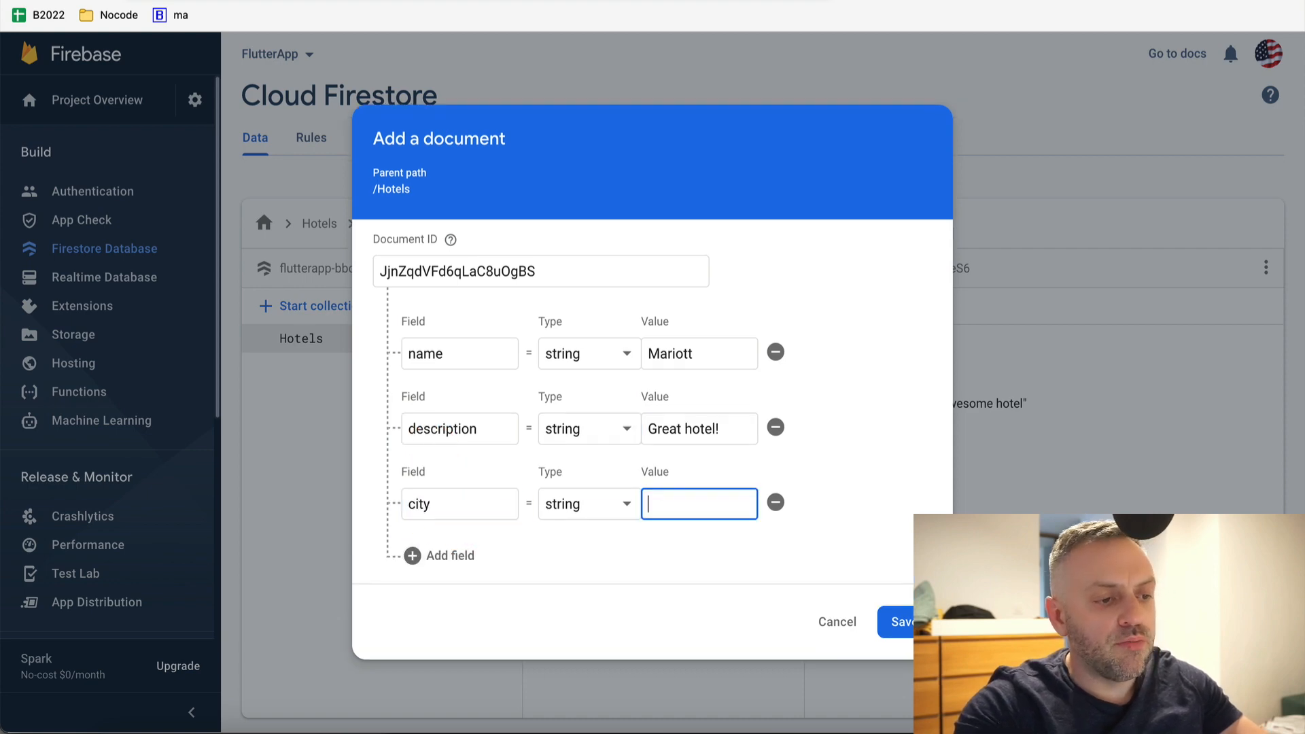
type("Paris")
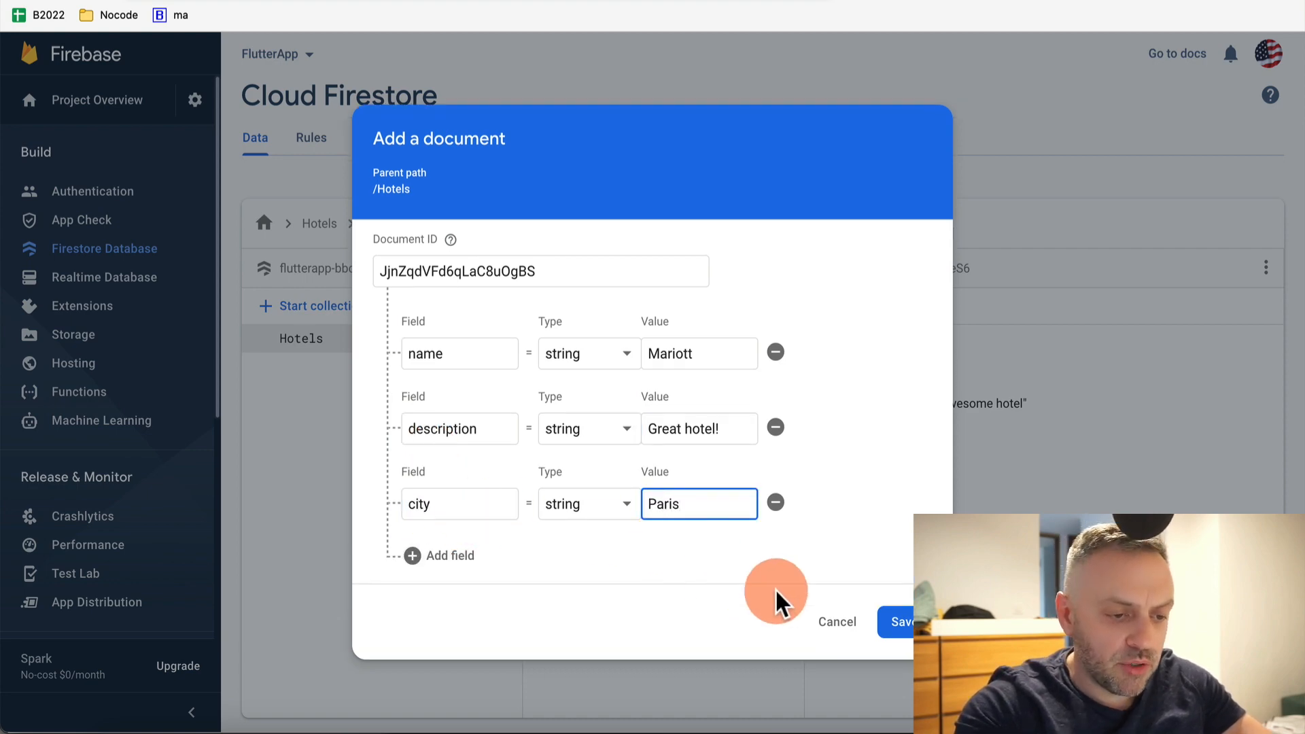
left_click(899, 622)
left_click(632, 306)
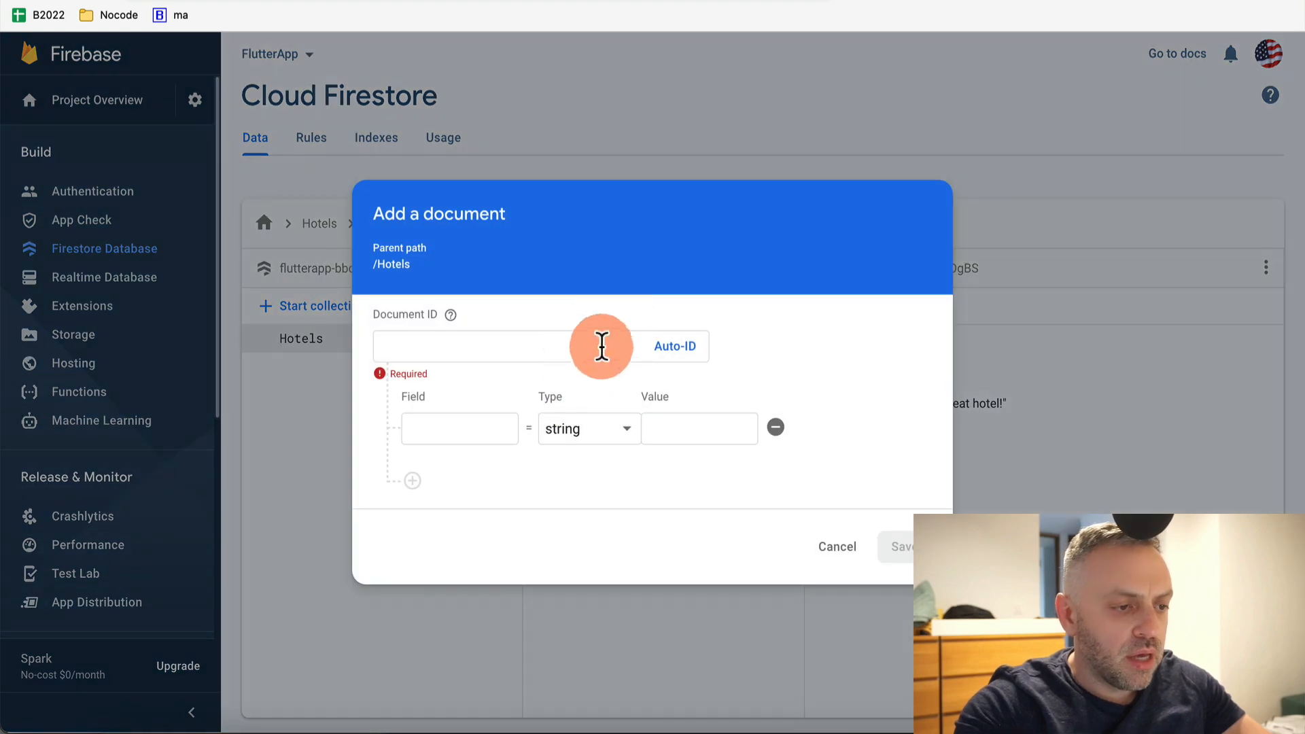
Create an auto-ID Hotels document with name Holiday Inn and description 'Budget hotel'
left_click(673, 345)
left_click(457, 413)
type("name")
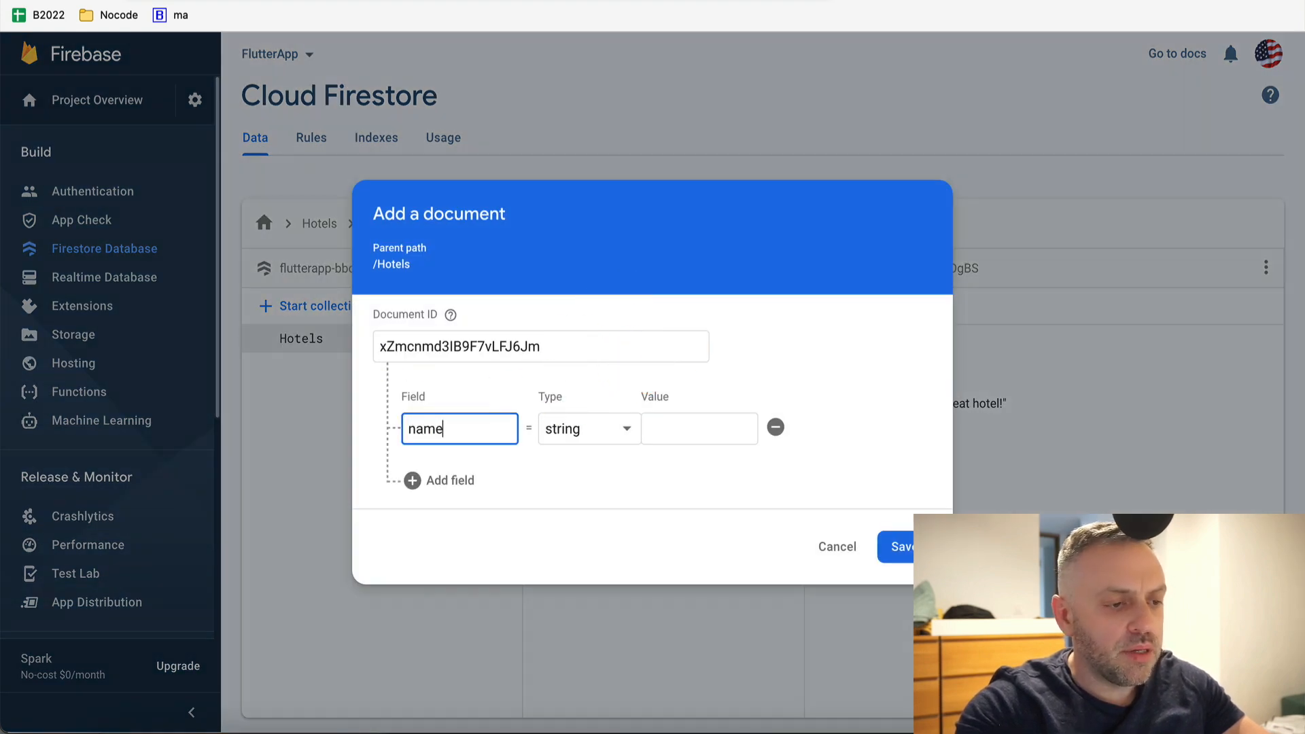
key("Tab")
key("Tab")
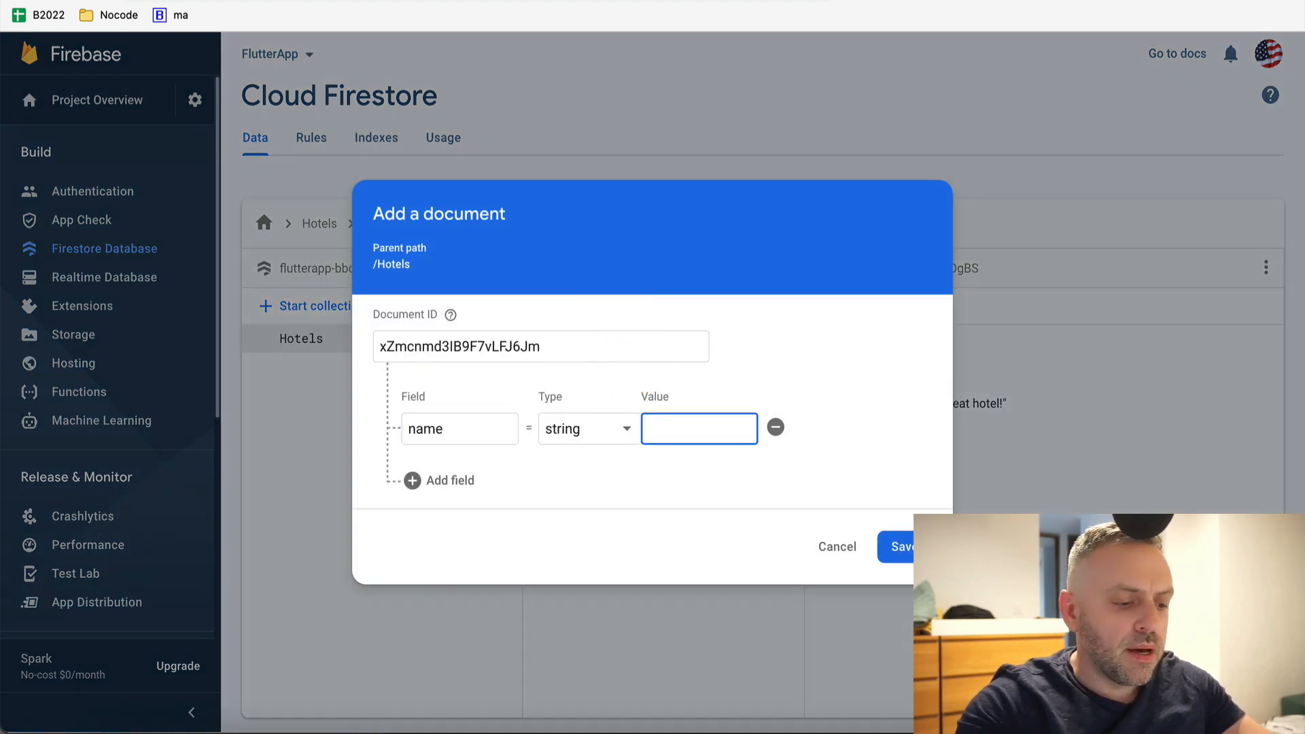
type("Holiday Inn")
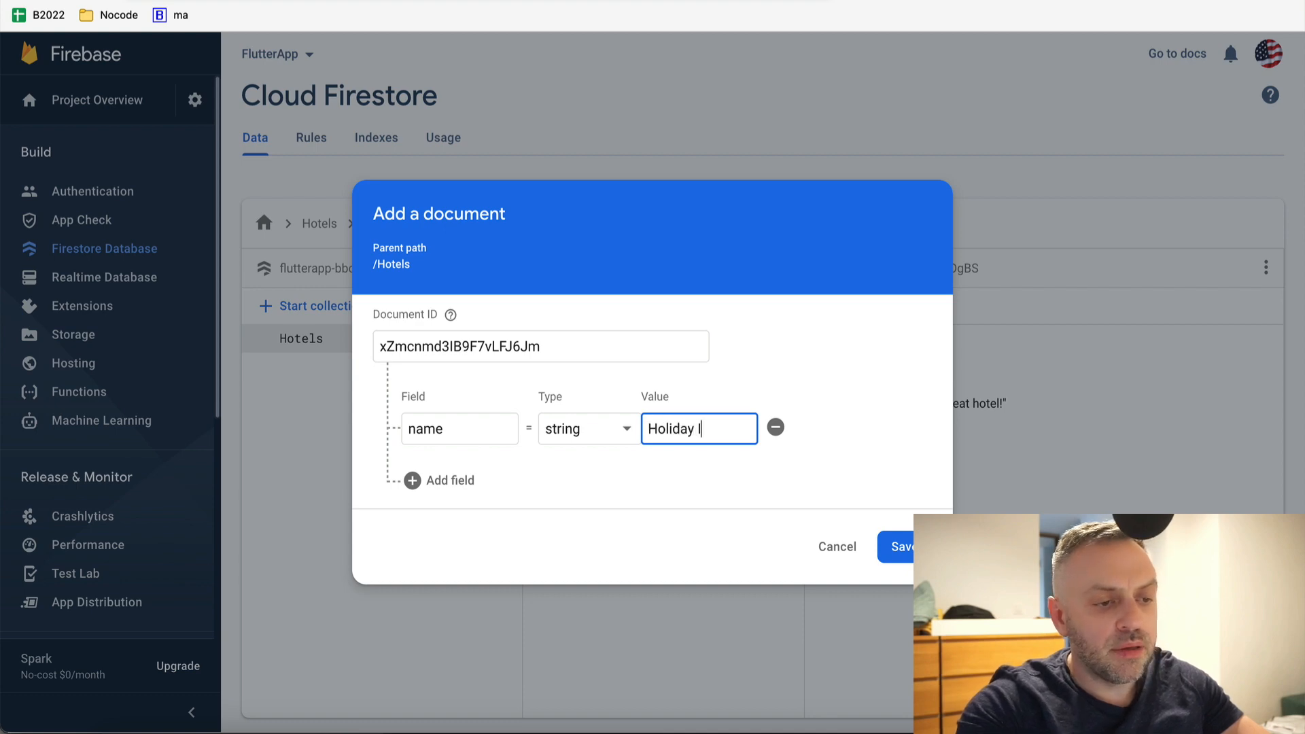
left_click(437, 488)
left_click(462, 470)
type("des")
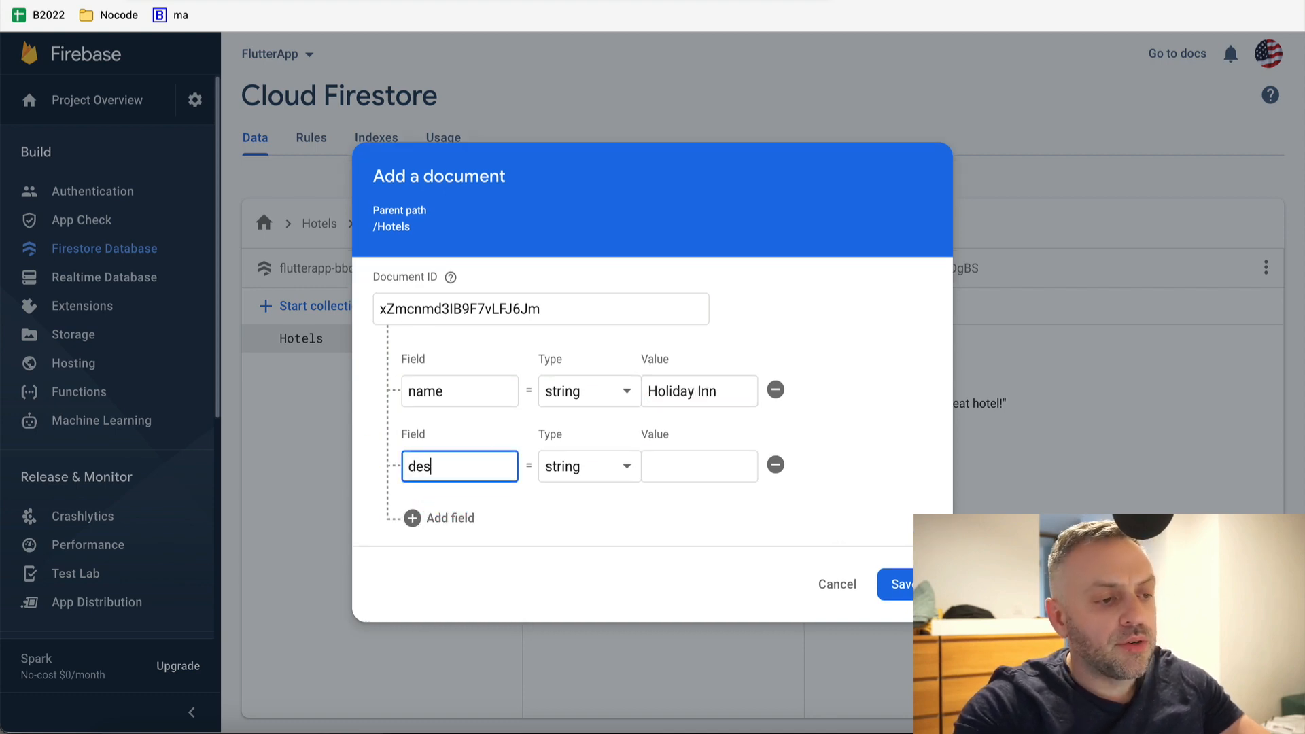
type("cription")
key("Tab")
key("Tab")
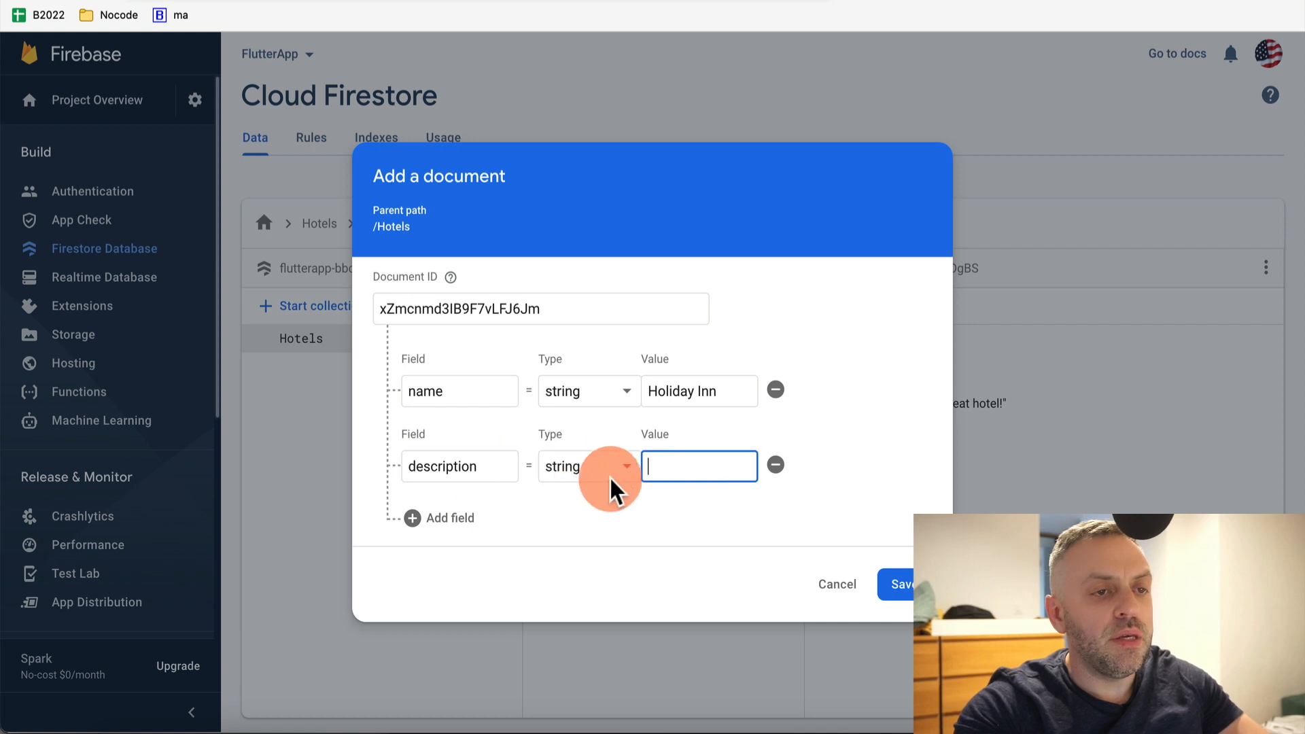
type("Budget hotel")
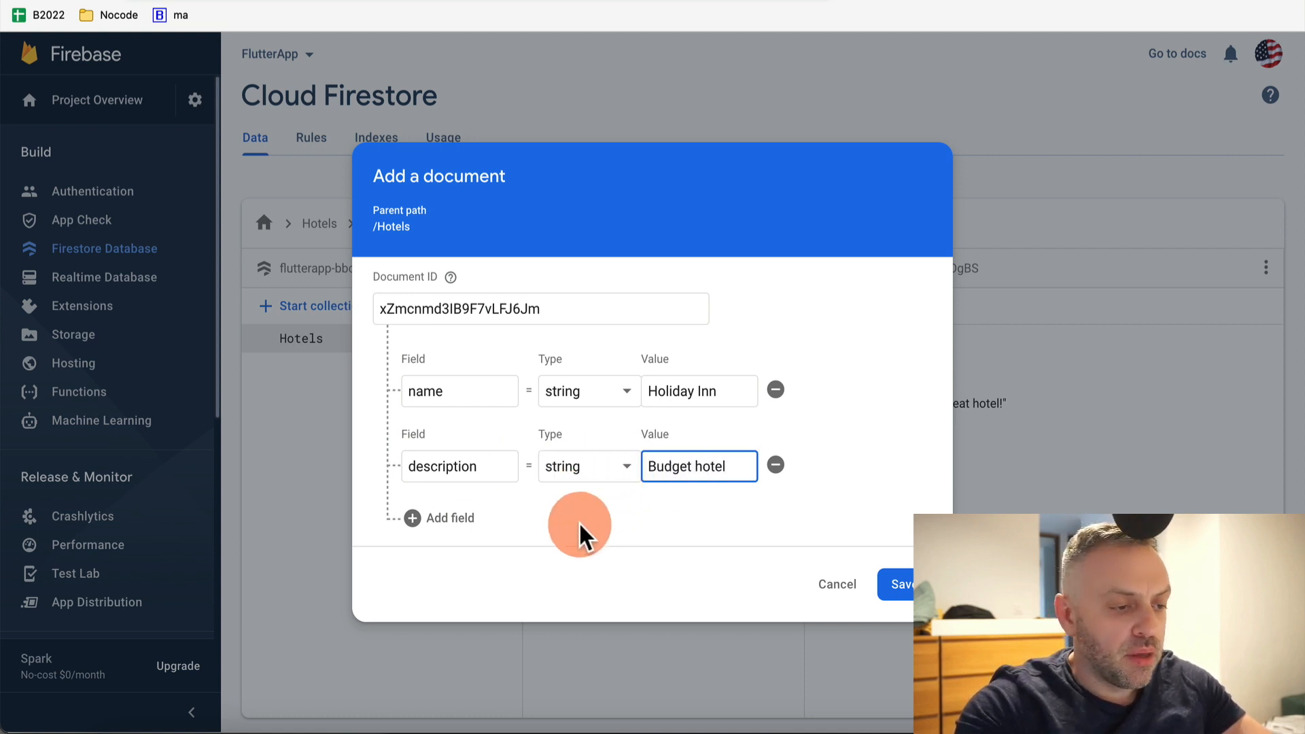
Add city Madrid to the Holiday Inn document and save it
left_click(469, 517)
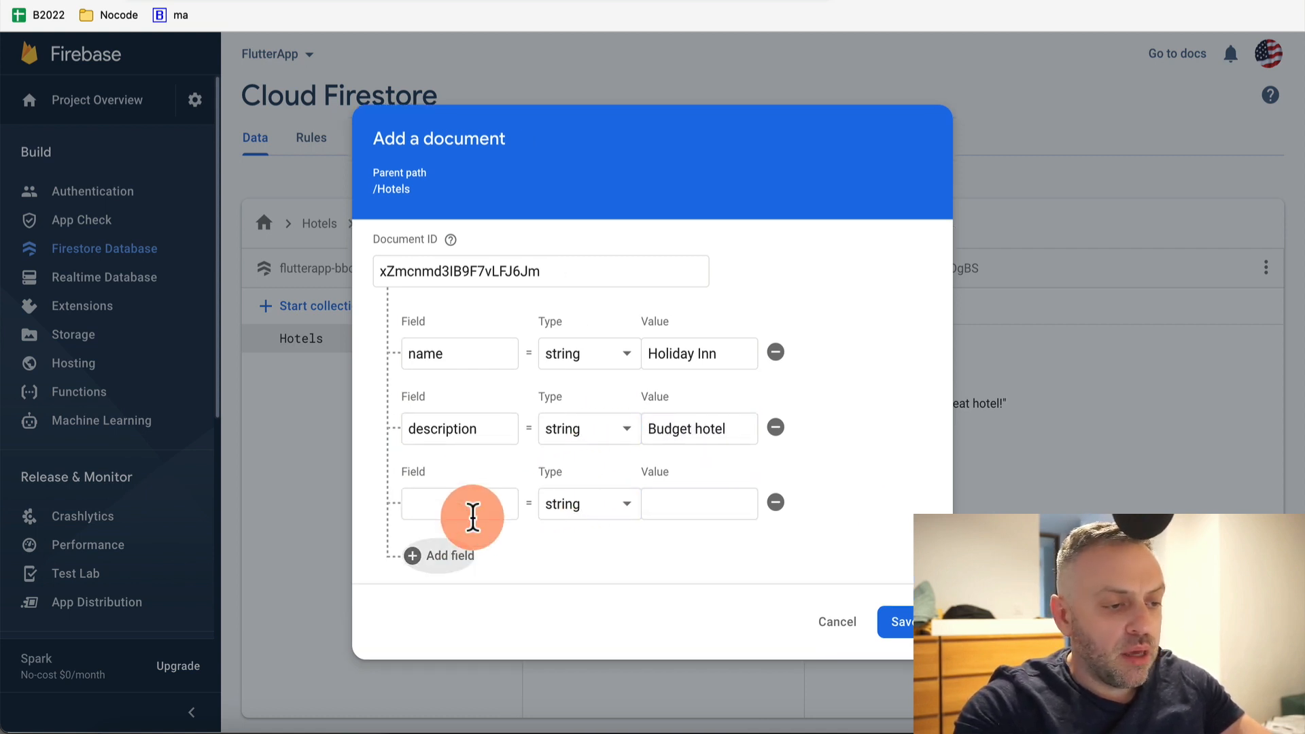
left_click(488, 503)
type("city")
key("Tab")
key("Tab")
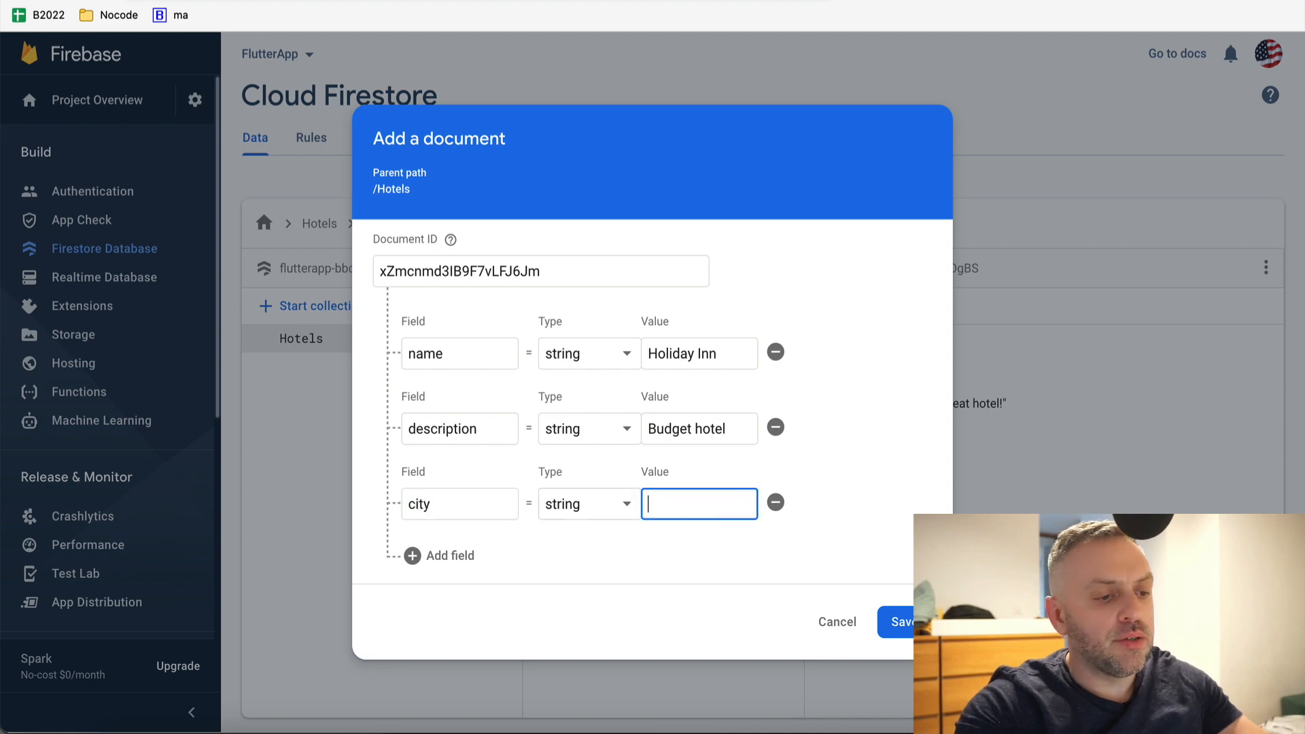
type("Mad")
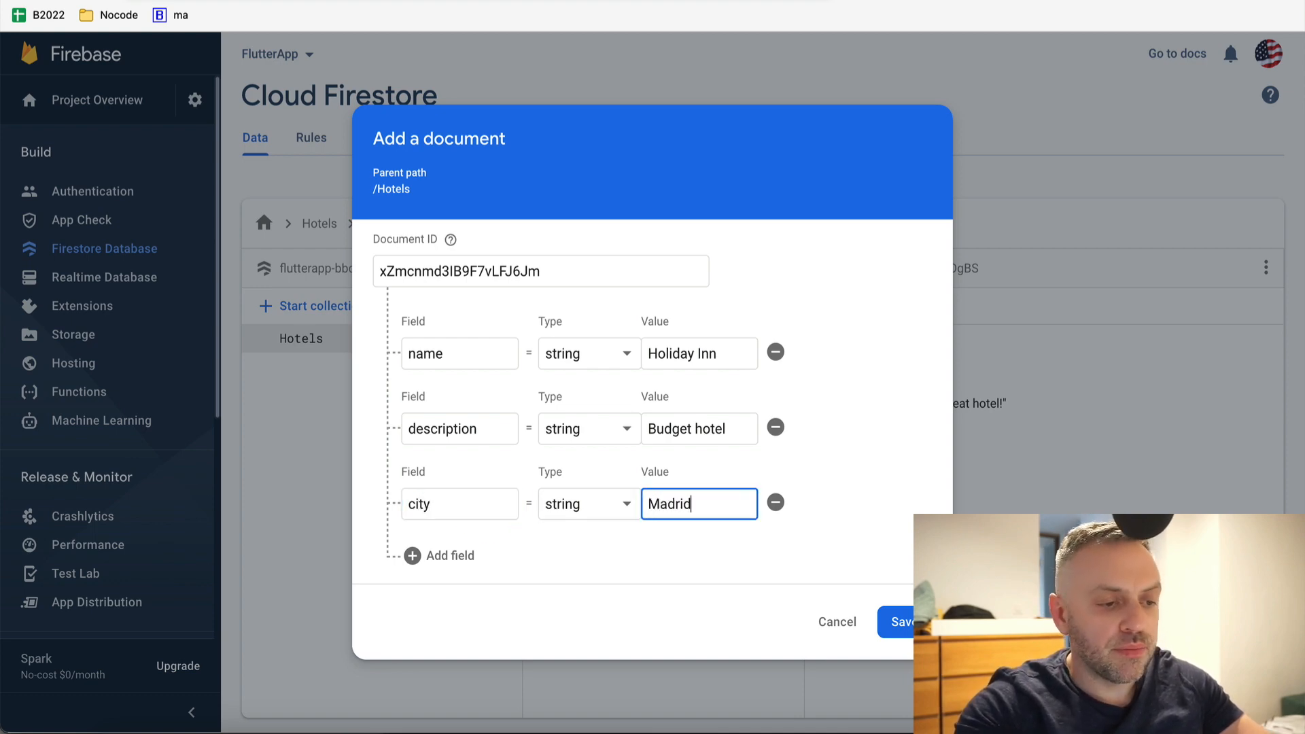
type("rid")
left_click(901, 622)
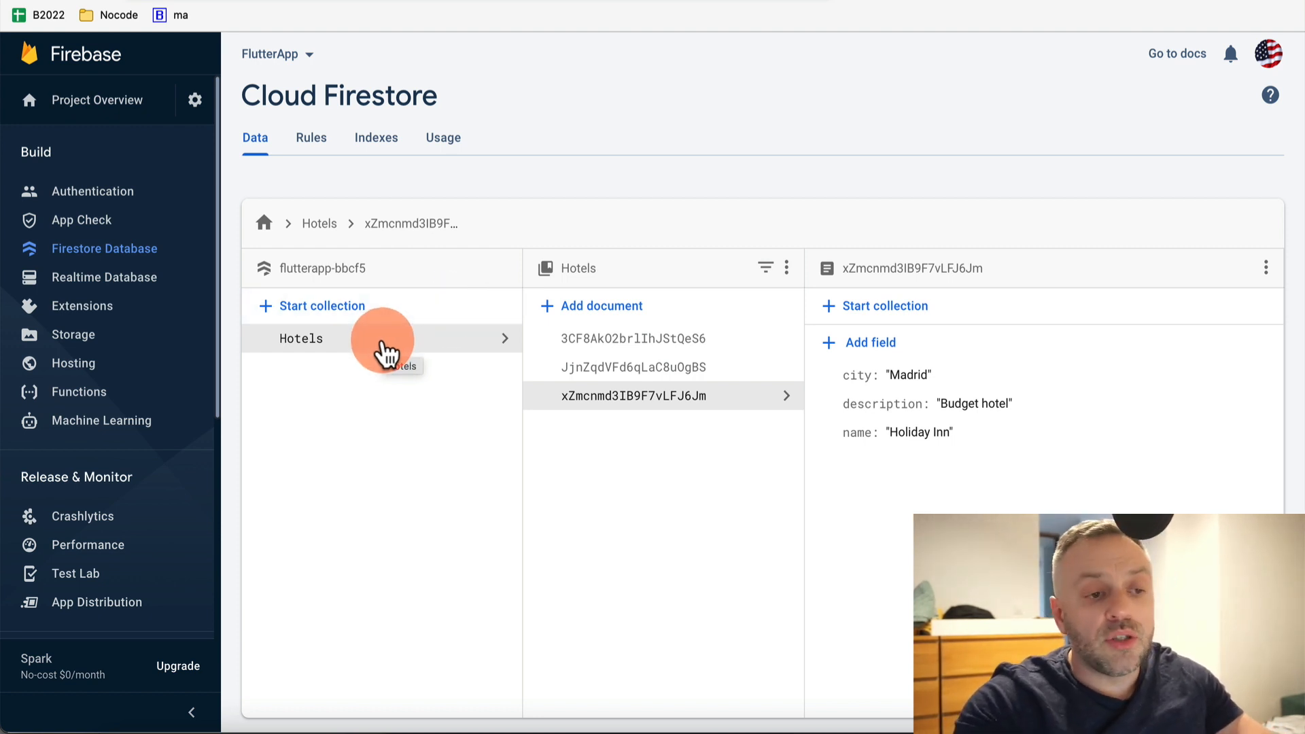
Open the Hilton document 3CF8AkO2brlIhJStQeS6, then start and cancel a sub-collection inside it
left_click(702, 342)
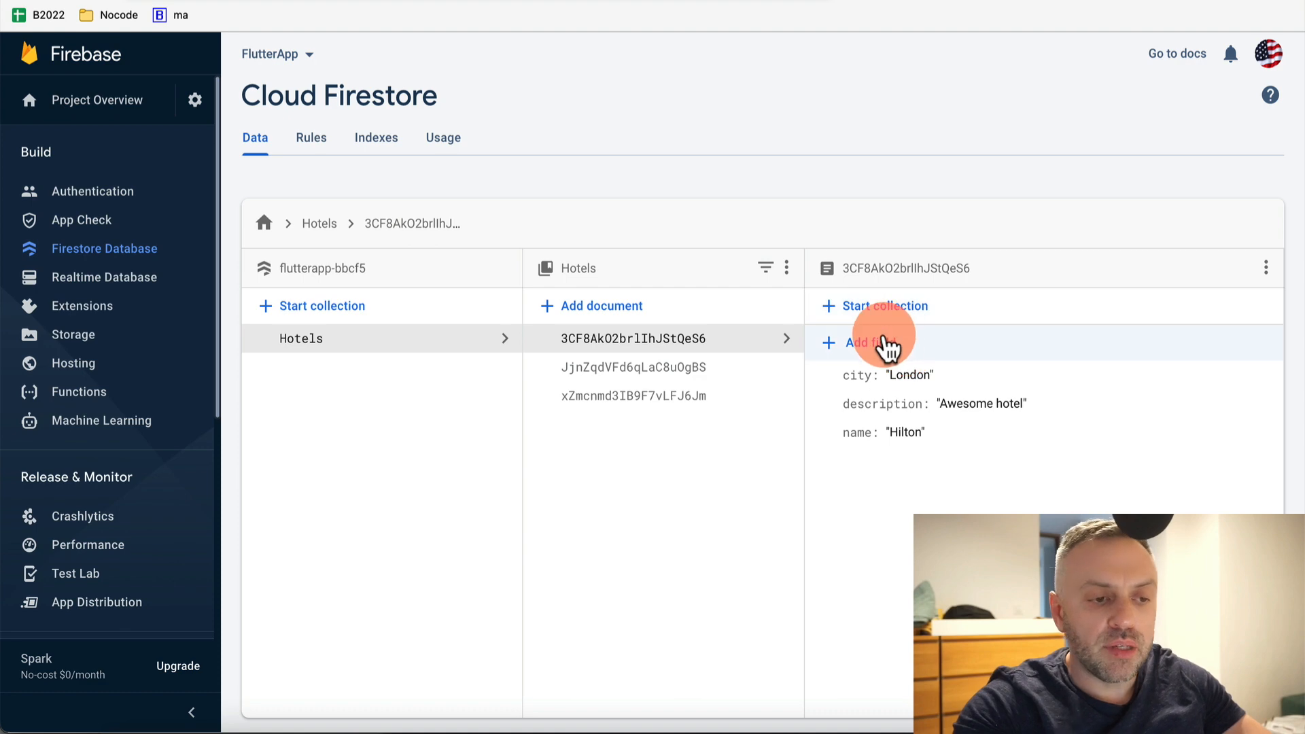
left_click(914, 309)
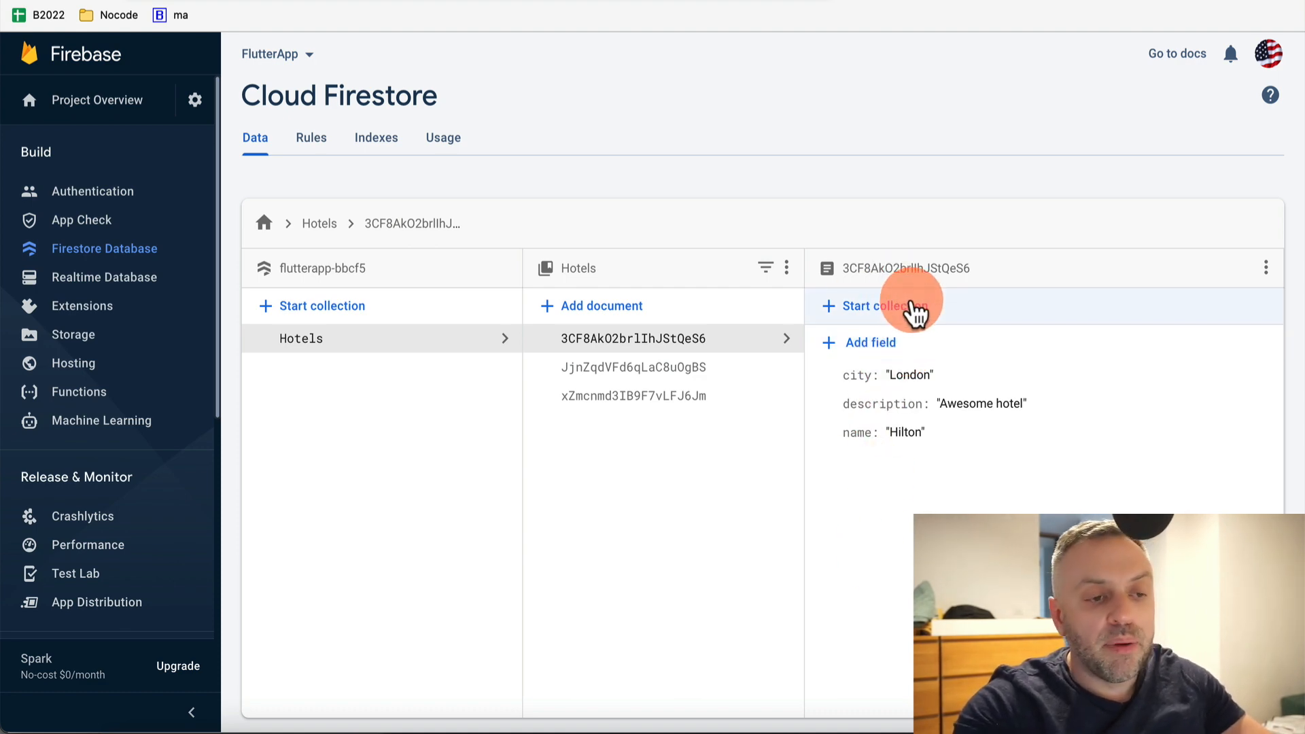
left_click(838, 523)
left_click(876, 312)
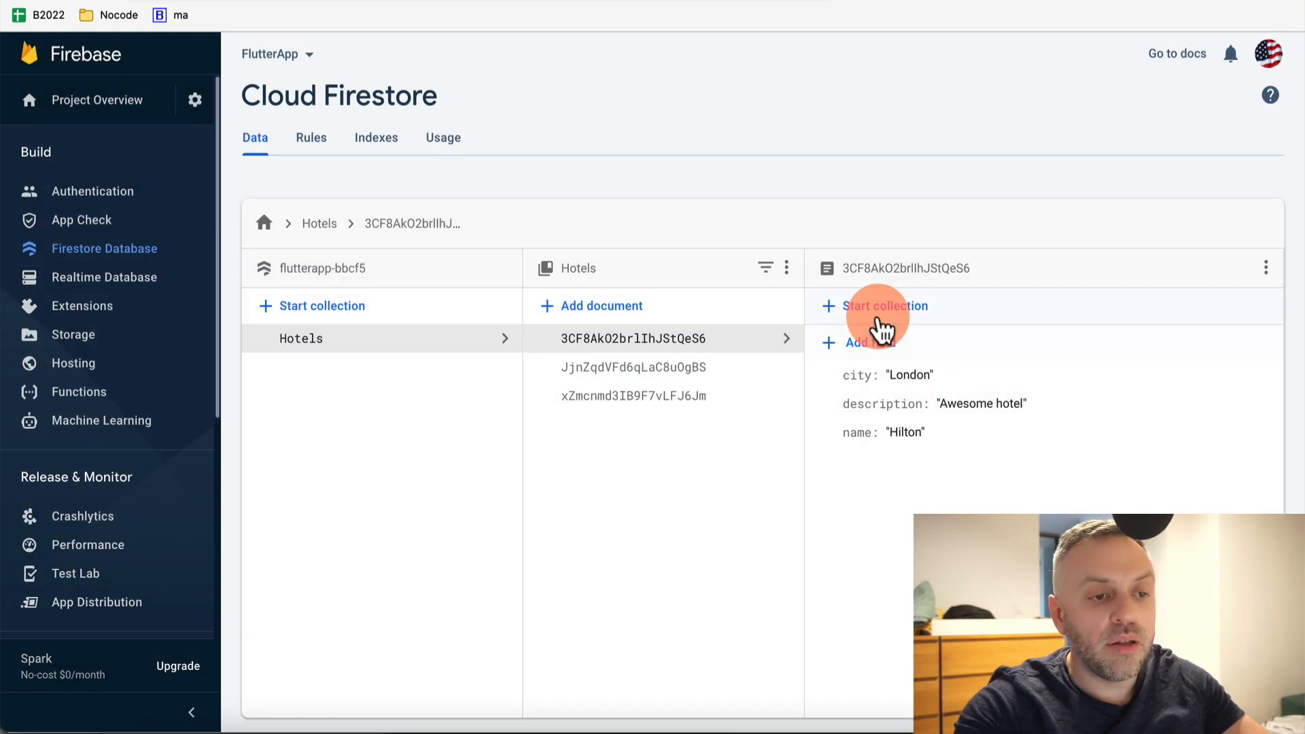
left_click(465, 435)
left_click(855, 527)
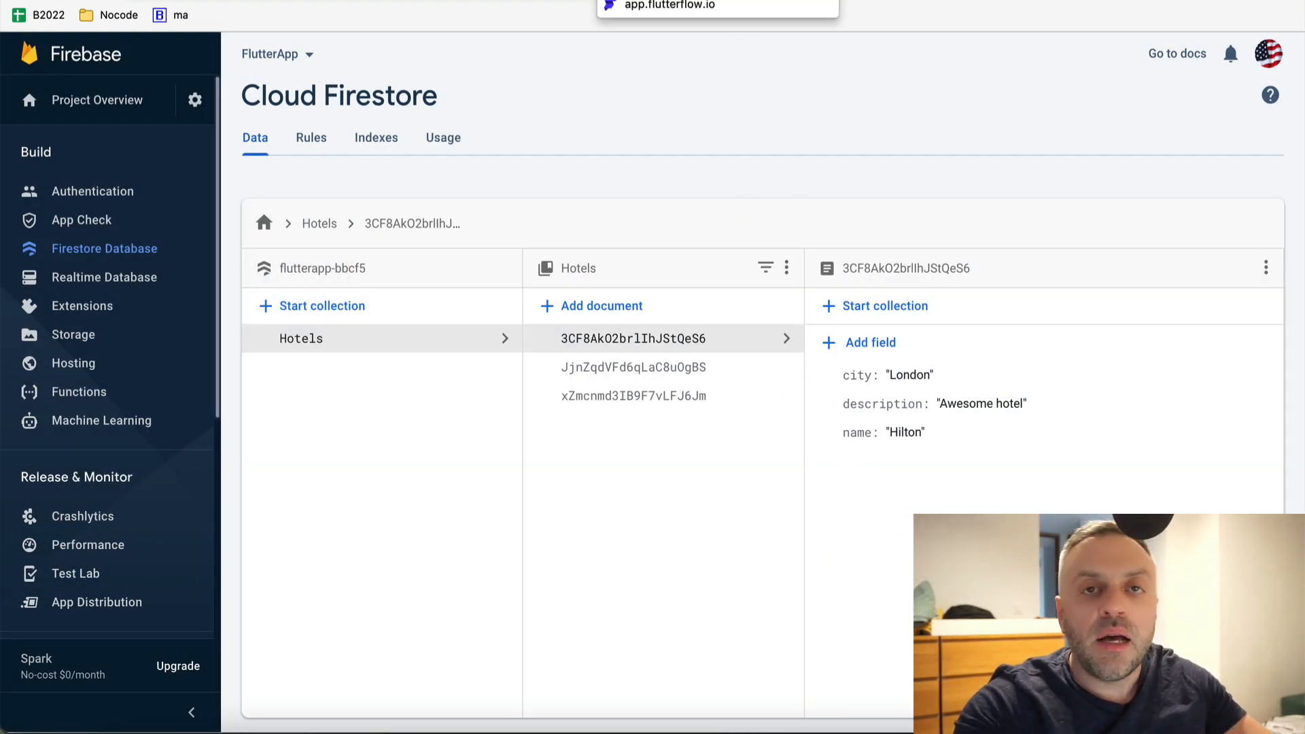
left_click(639, 1)
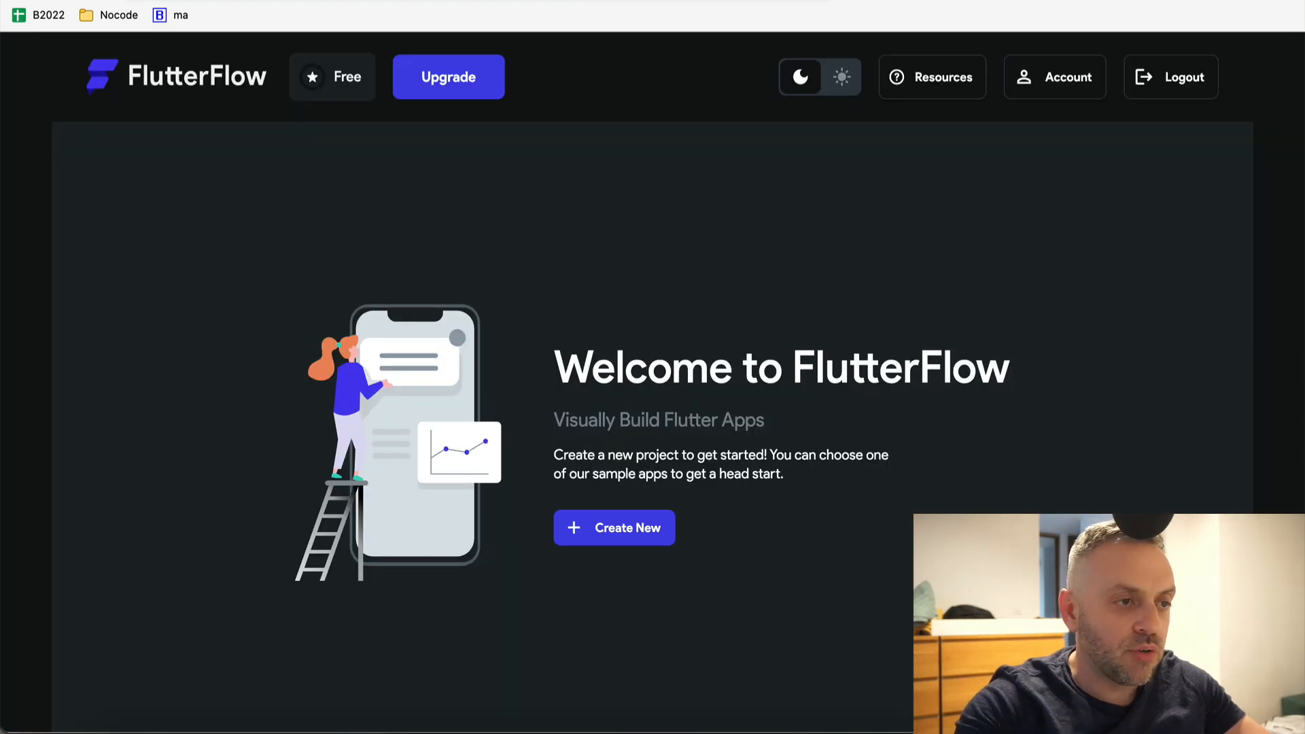
left_click(564, 1)
left_click(516, 2)
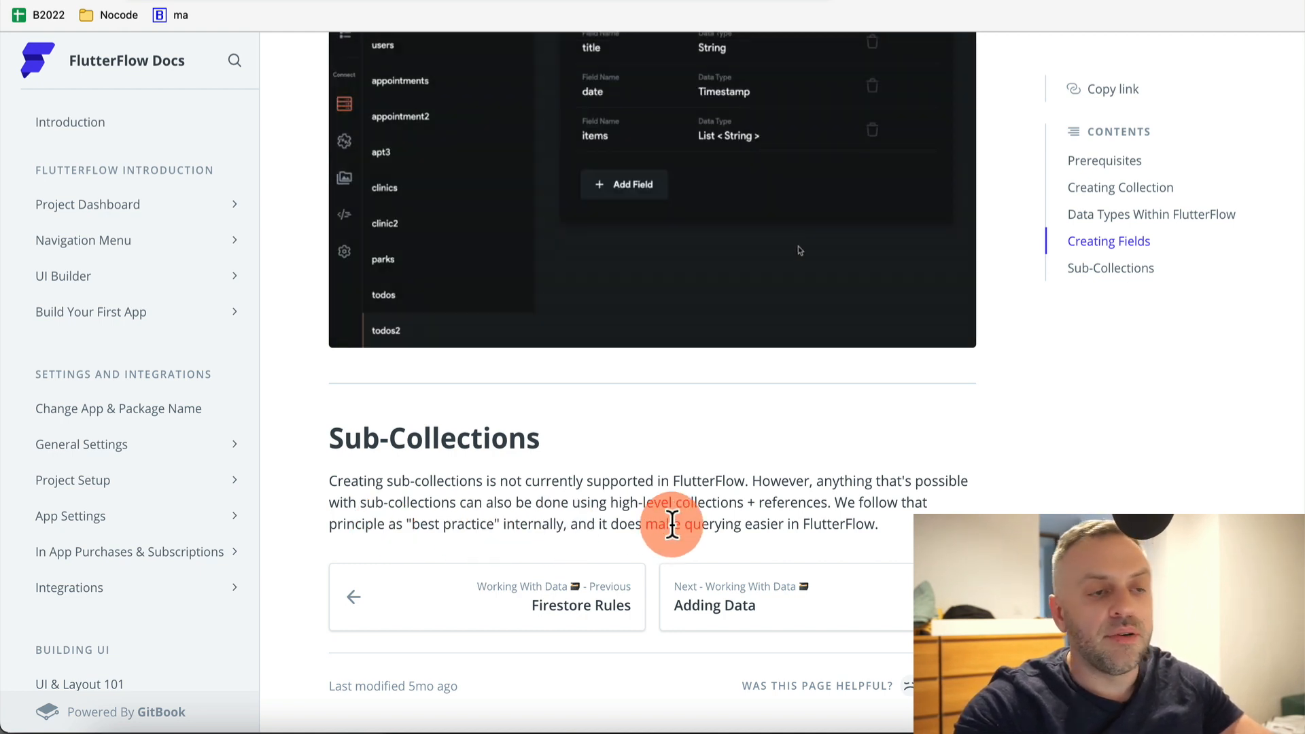
left_click(748, 2)
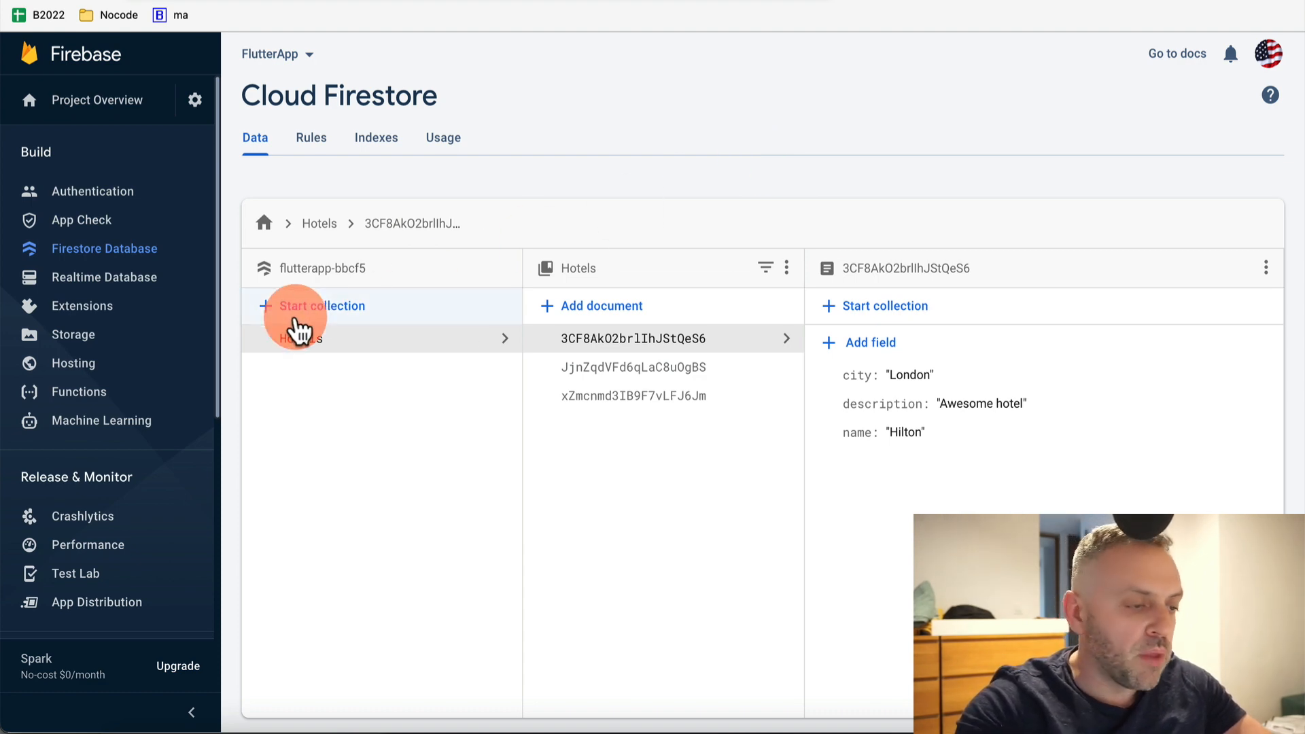
Start a new top-level collection with the ID Reviews
left_click(319, 313)
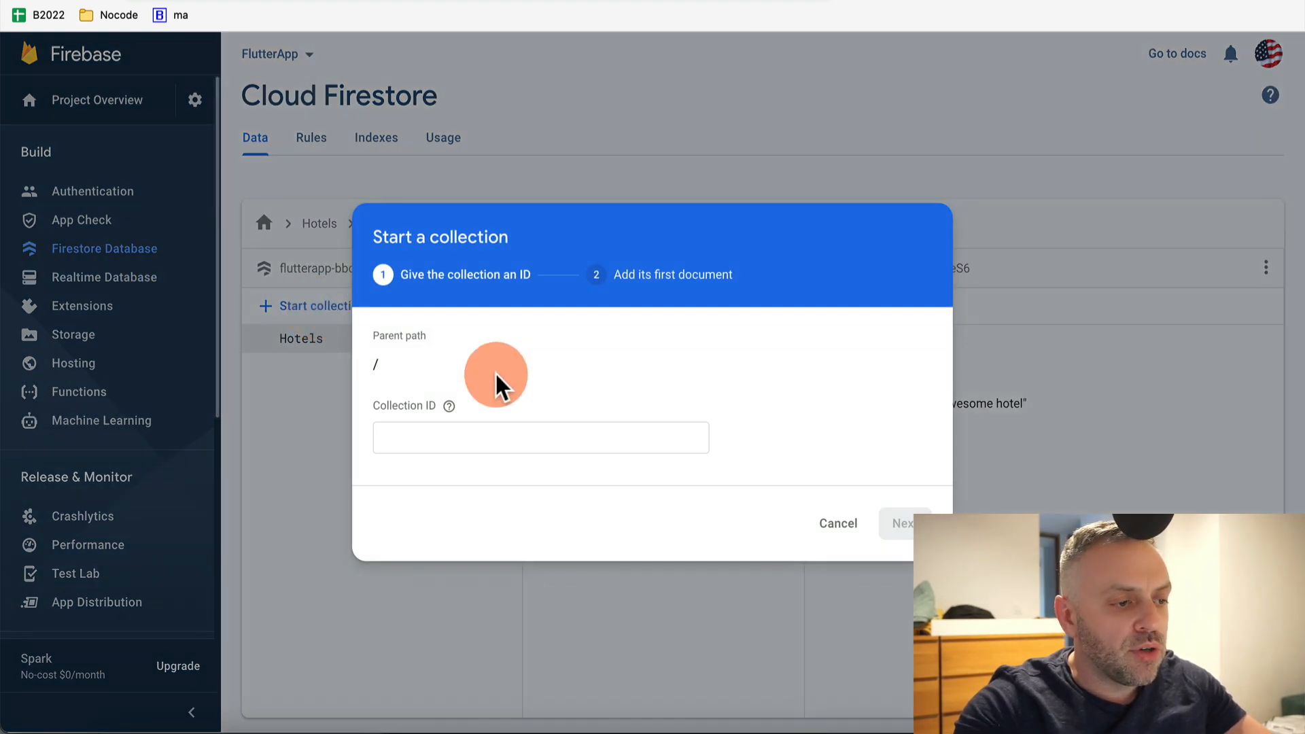
left_click(553, 438)
type("Reviews")
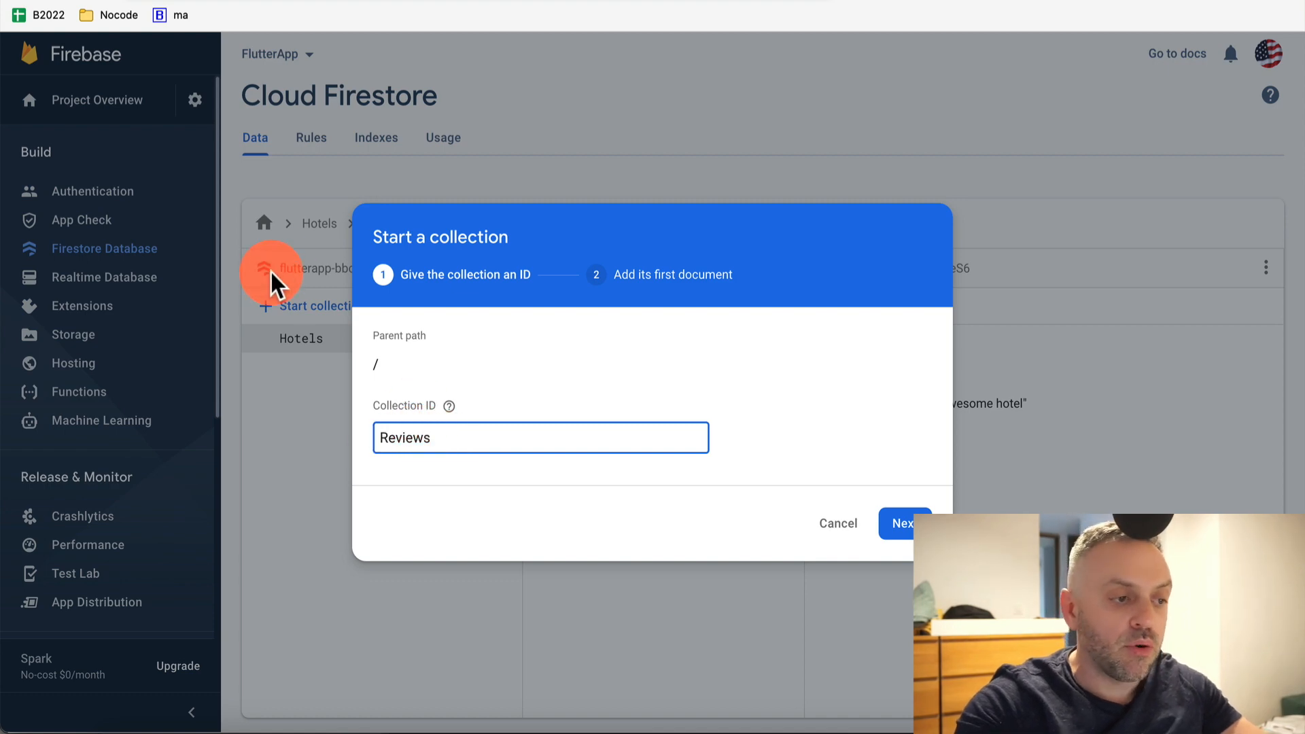
left_click(897, 534)
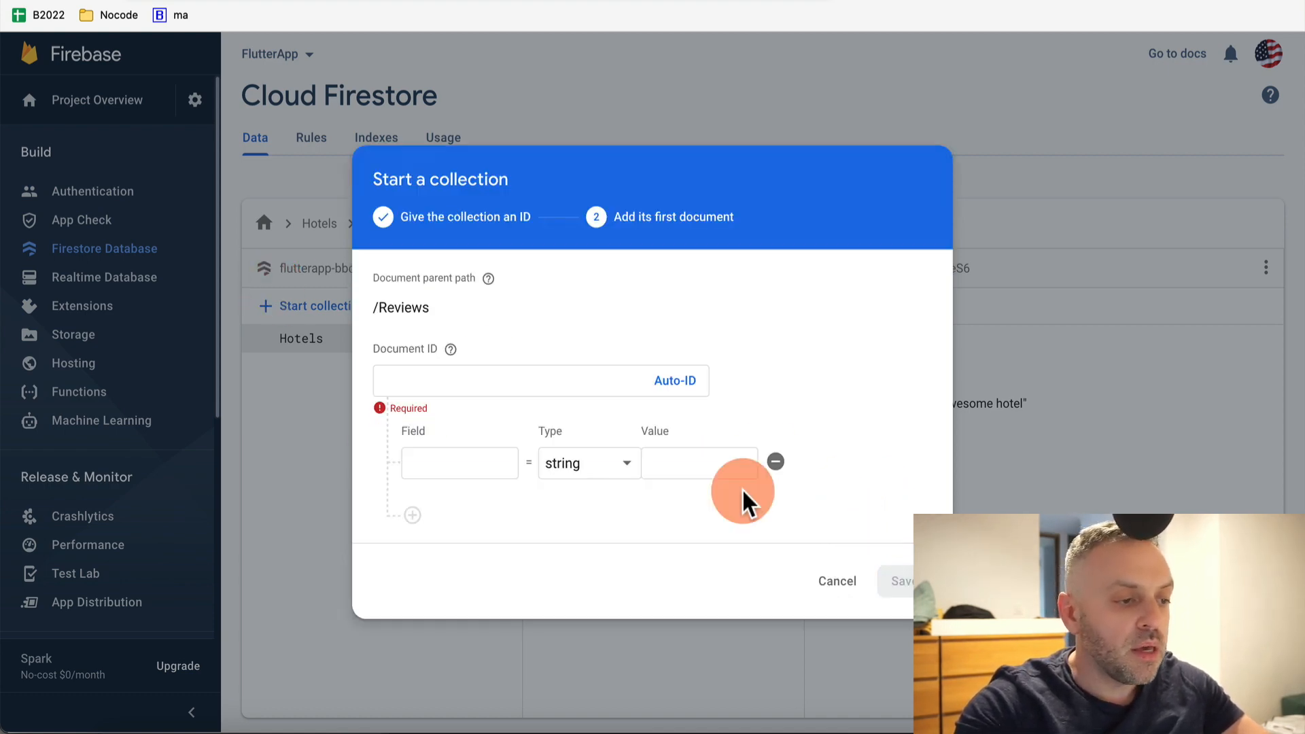
Save its first auto-ID document with title 'Great value hotel' and a description field
left_click(674, 391)
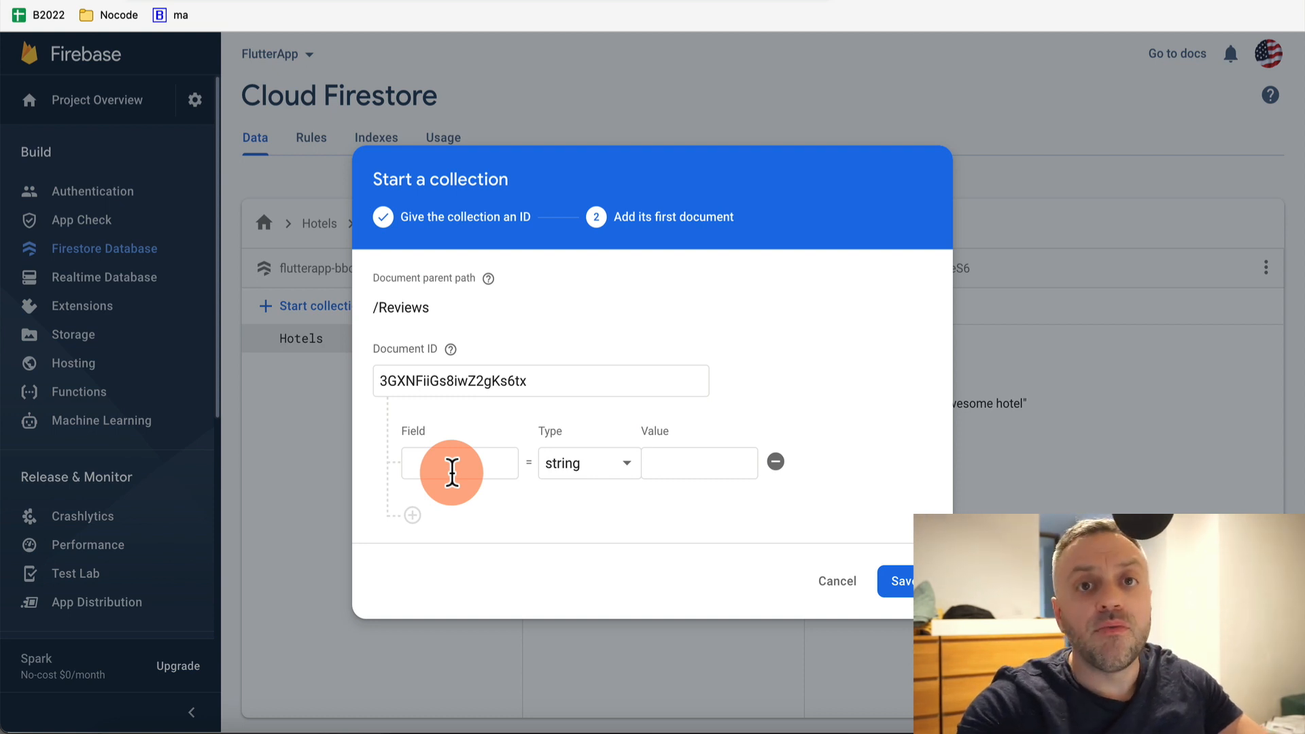
left_click(452, 471)
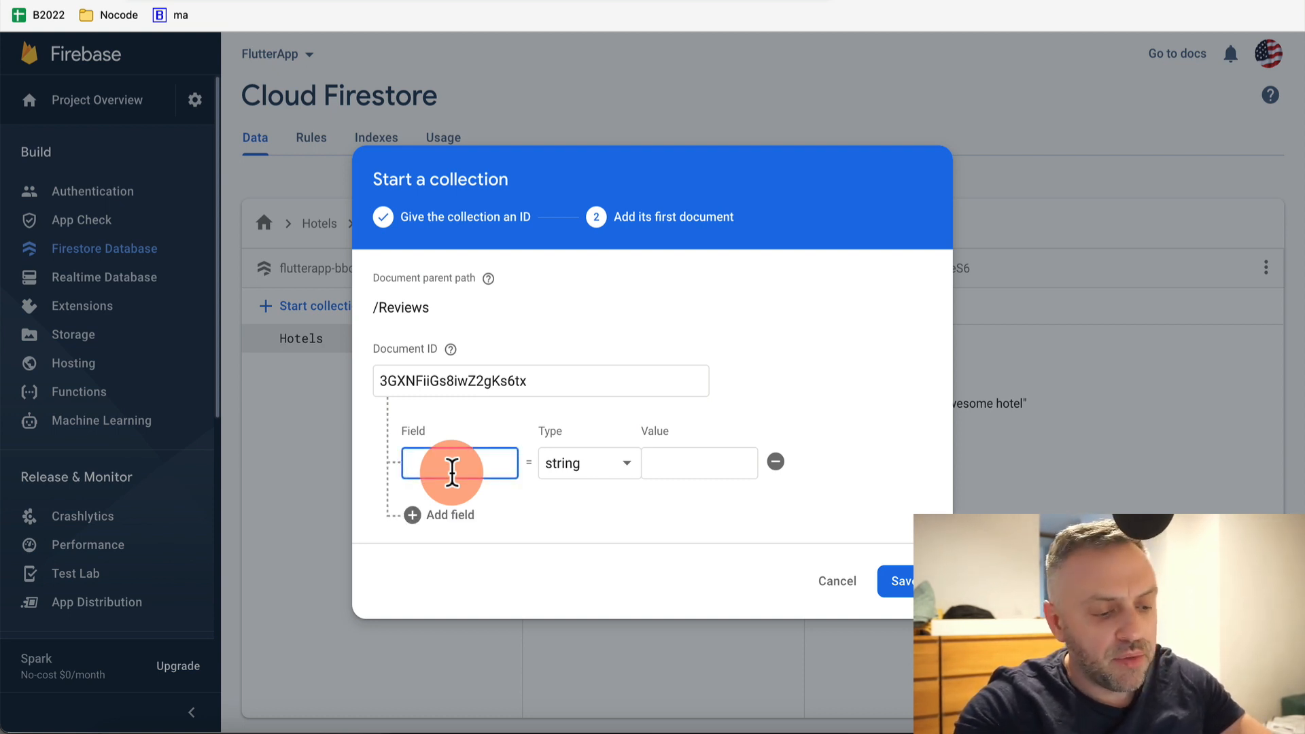
type("title")
left_click(723, 472)
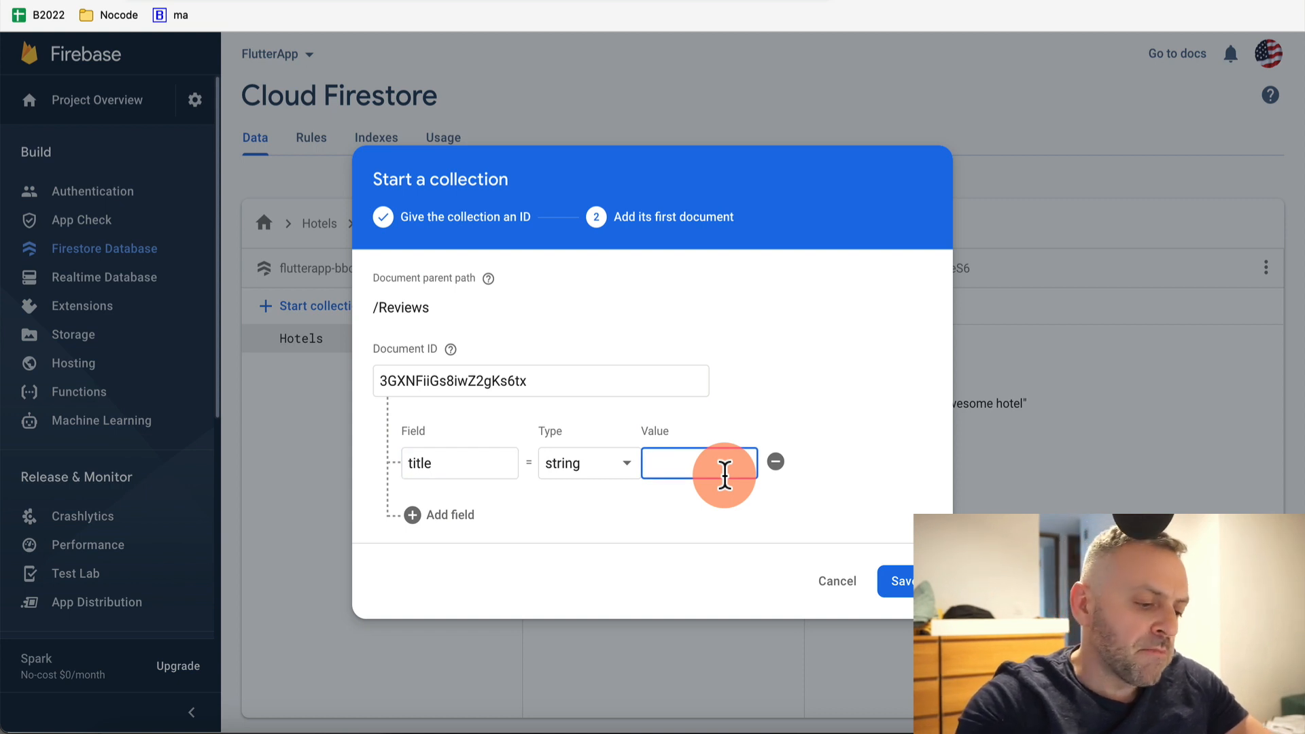
type("Great value hotel")
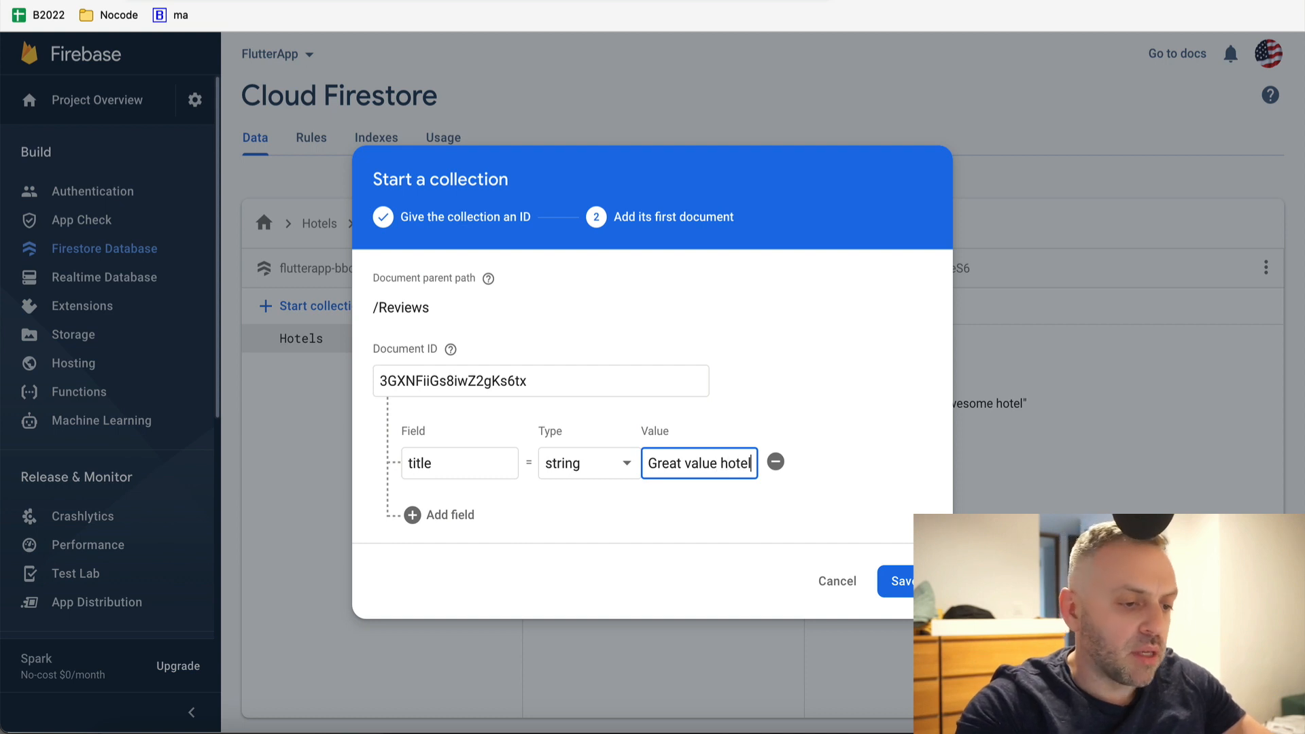
left_click(449, 516)
left_click(464, 506)
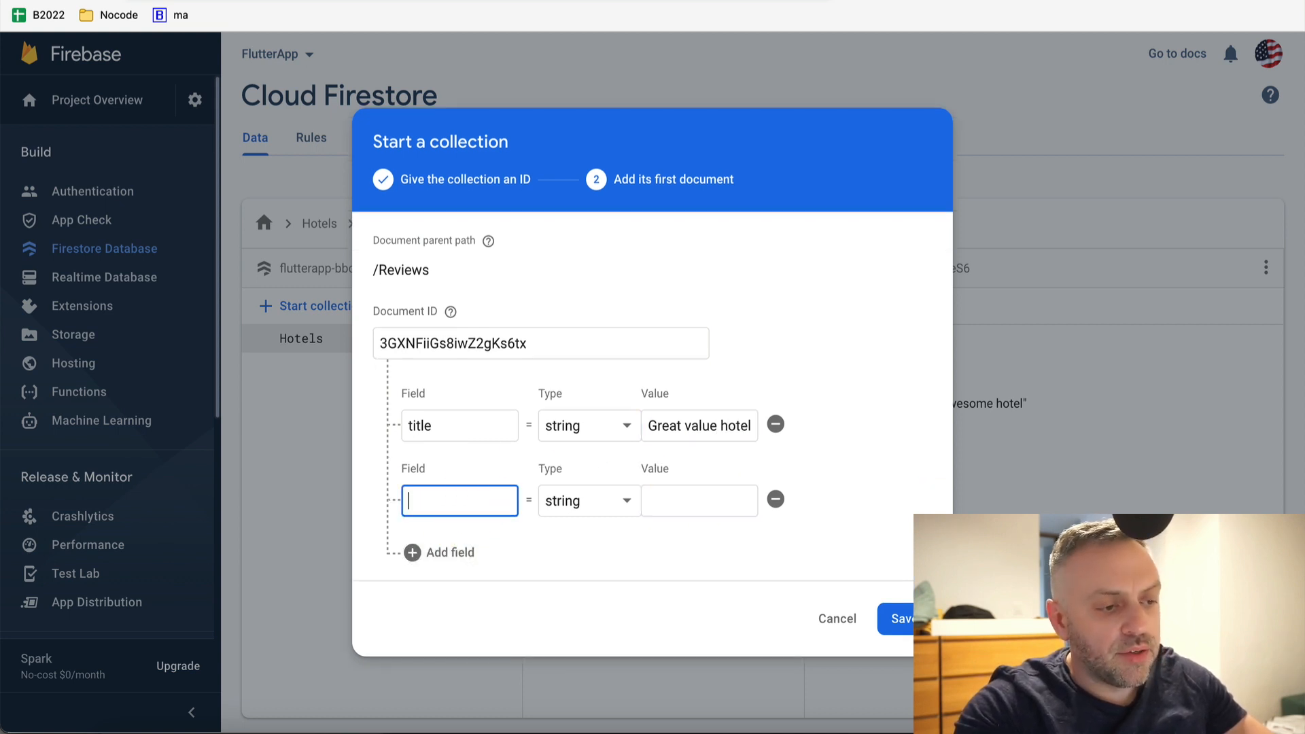
left_click(665, 502)
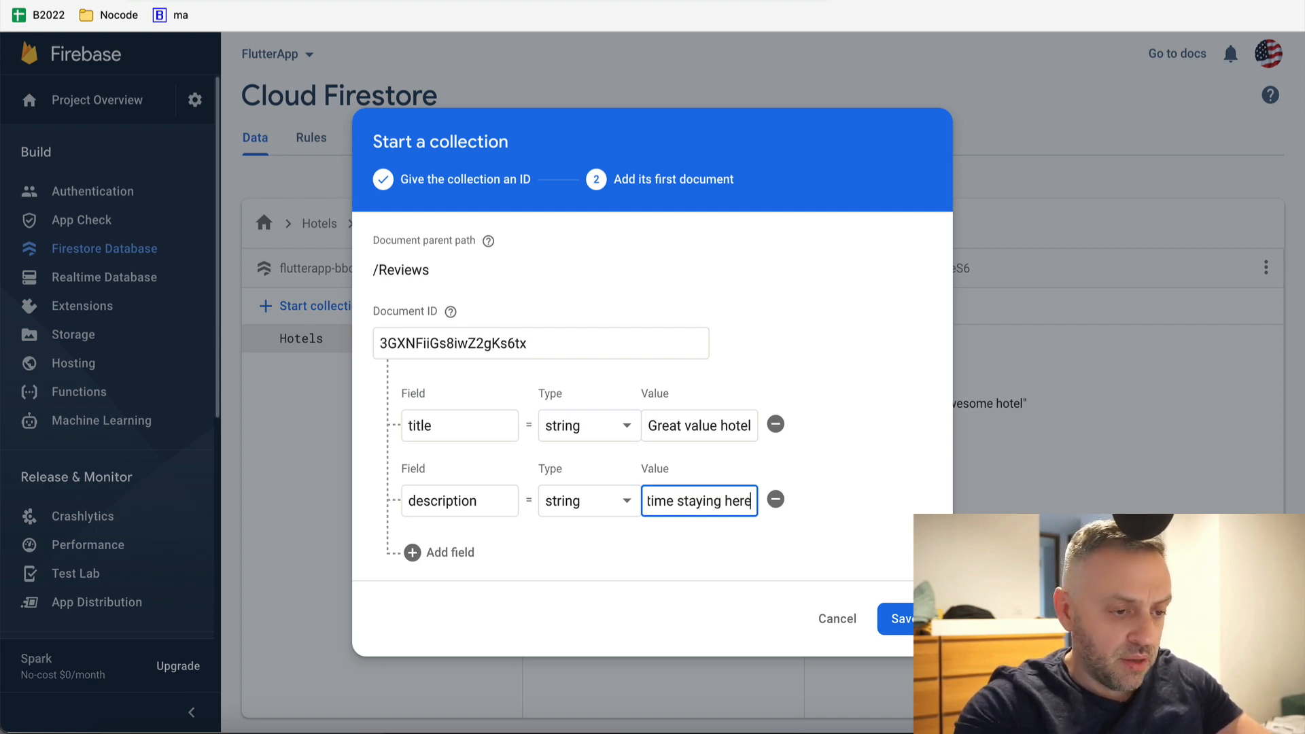
left_click(901, 615)
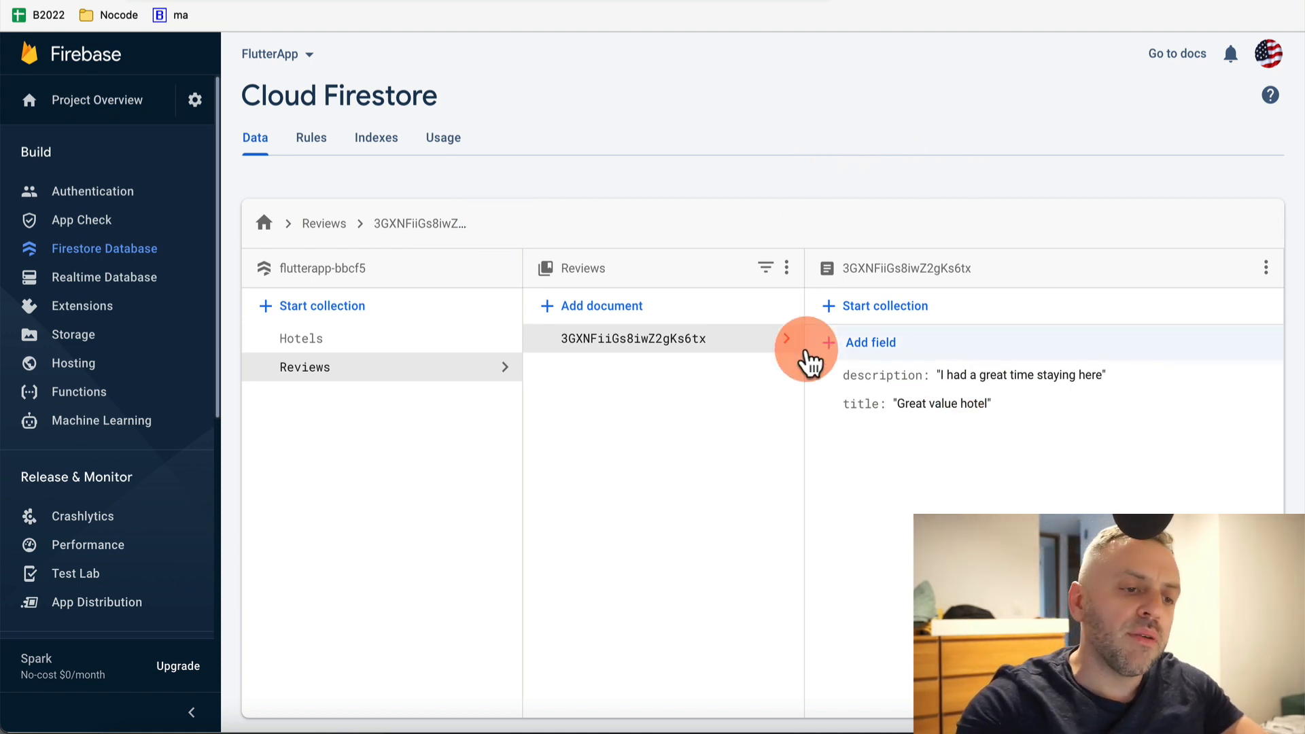
Browse the Hilton document in Hotels and the new document in Reviews
left_click(428, 340)
left_click(663, 340)
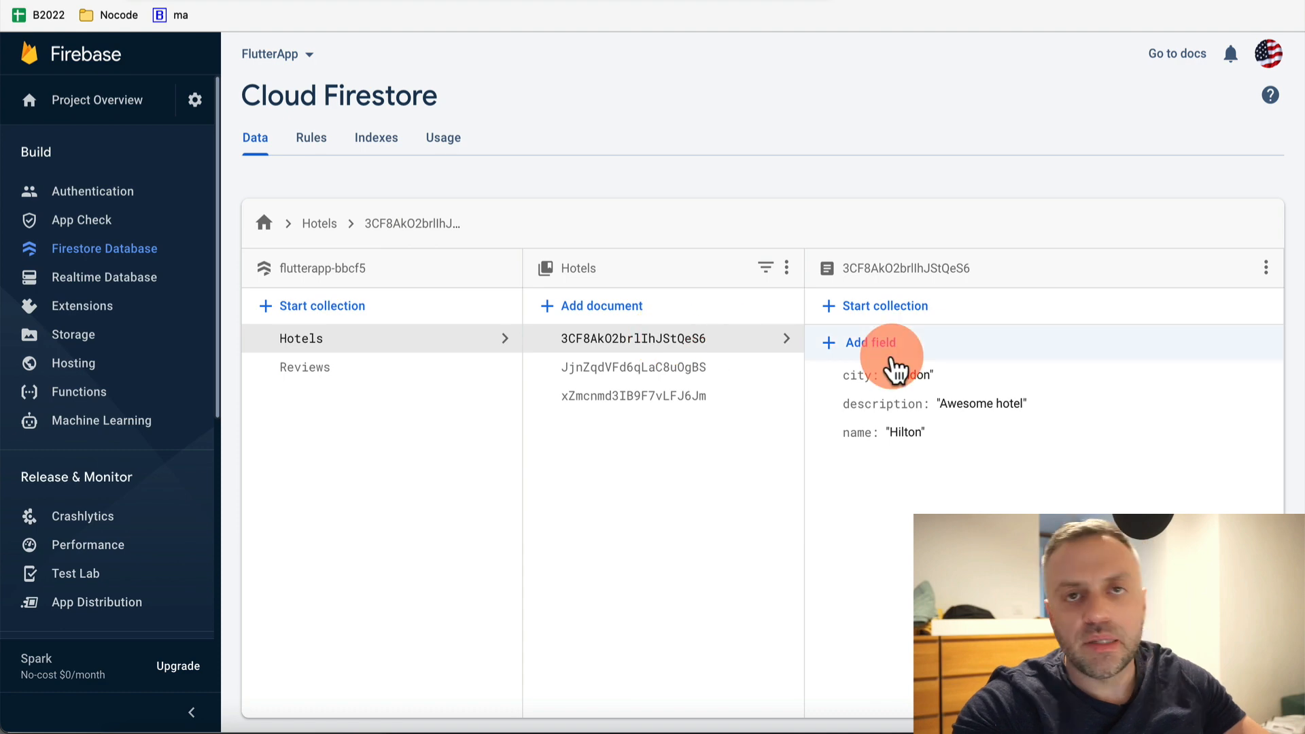
left_click(418, 370)
left_click(707, 2)
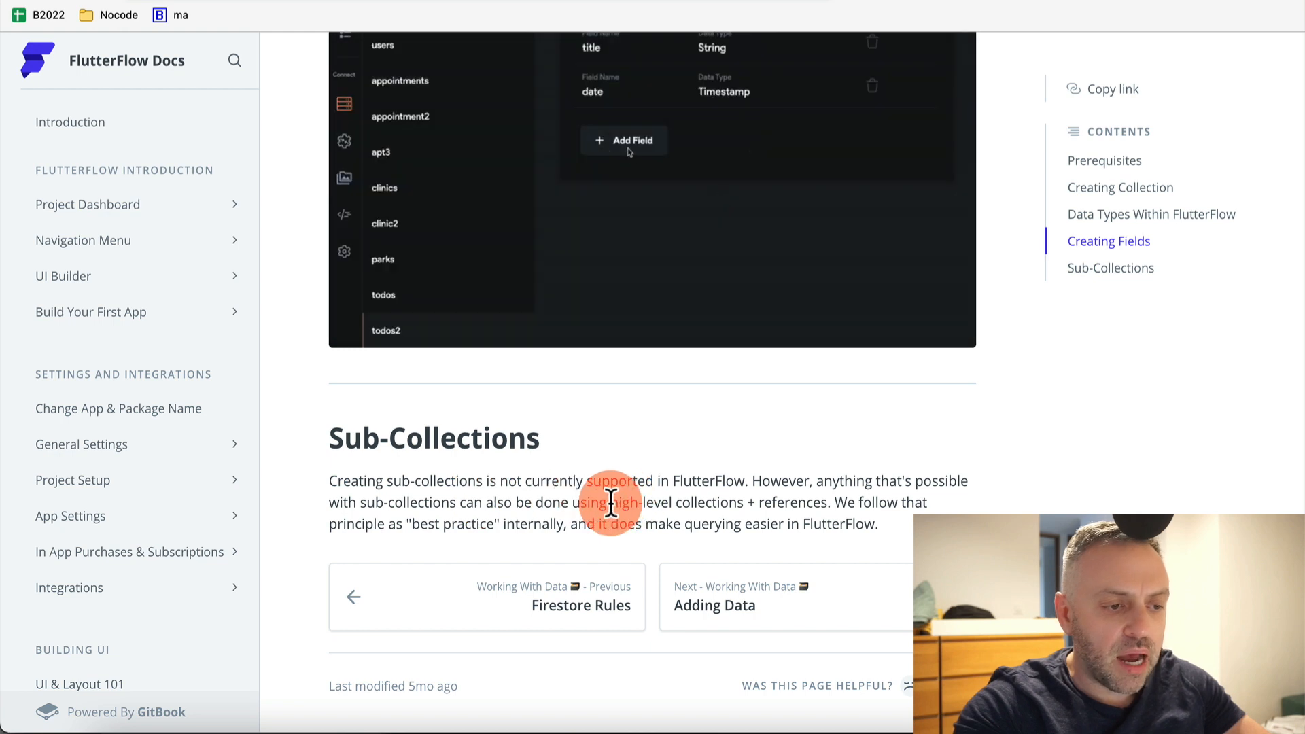
left_click_drag(610, 502, 743, 502)
left_click(744, 502)
left_click(544, 1)
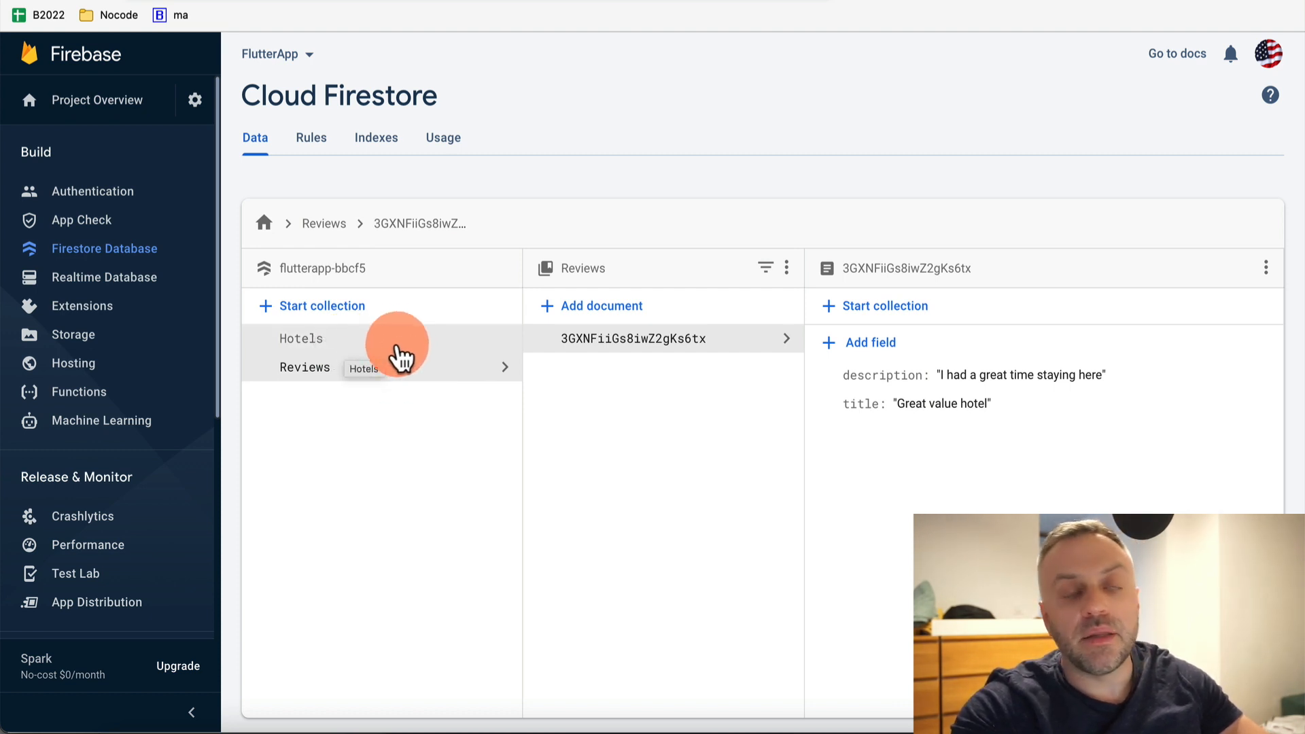
Begin adding a reference-type ref field to the review, then cancel it
left_click(892, 355)
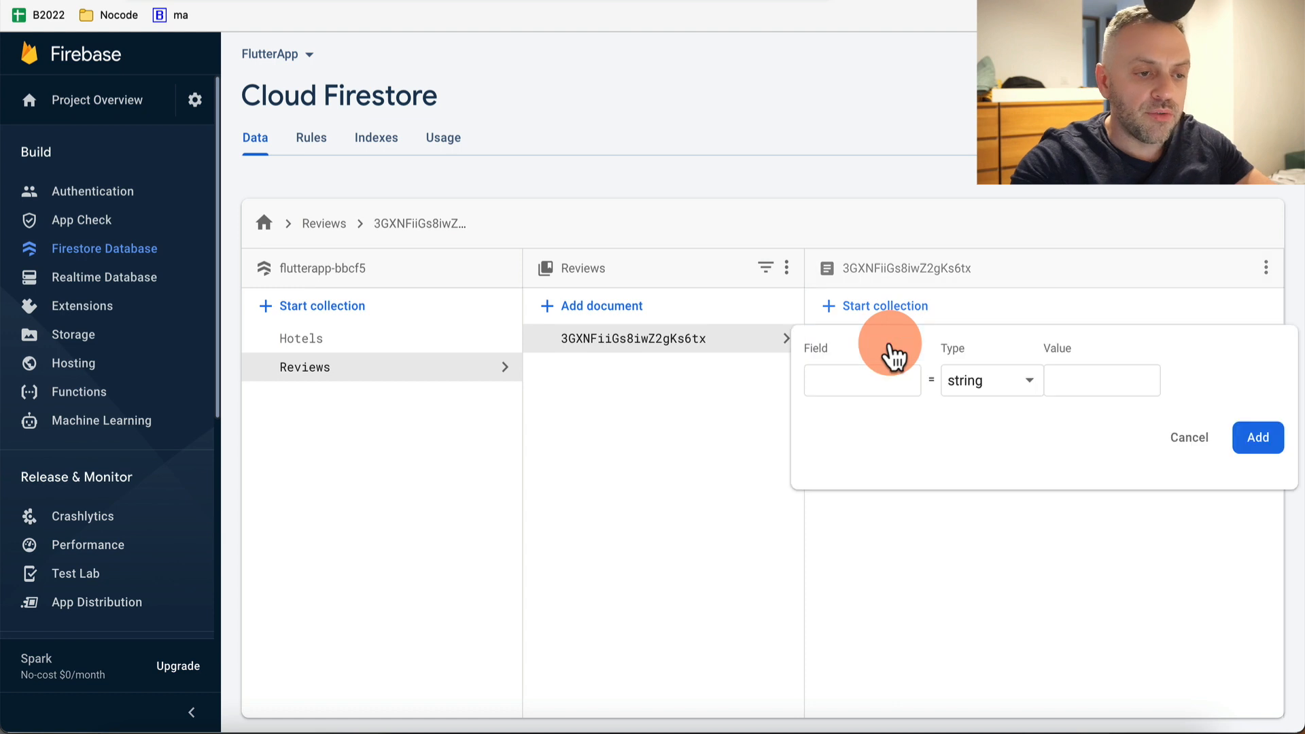
left_click(875, 384)
type("ref")
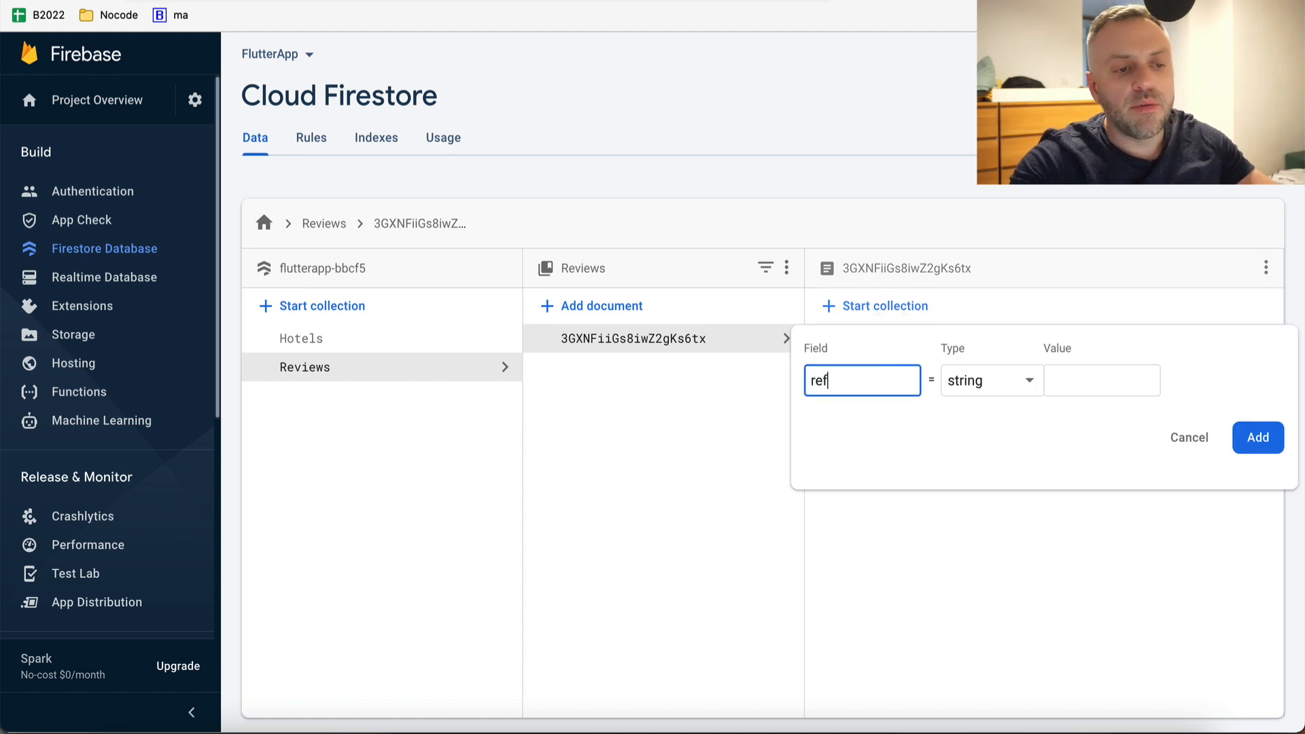
left_click(1004, 399)
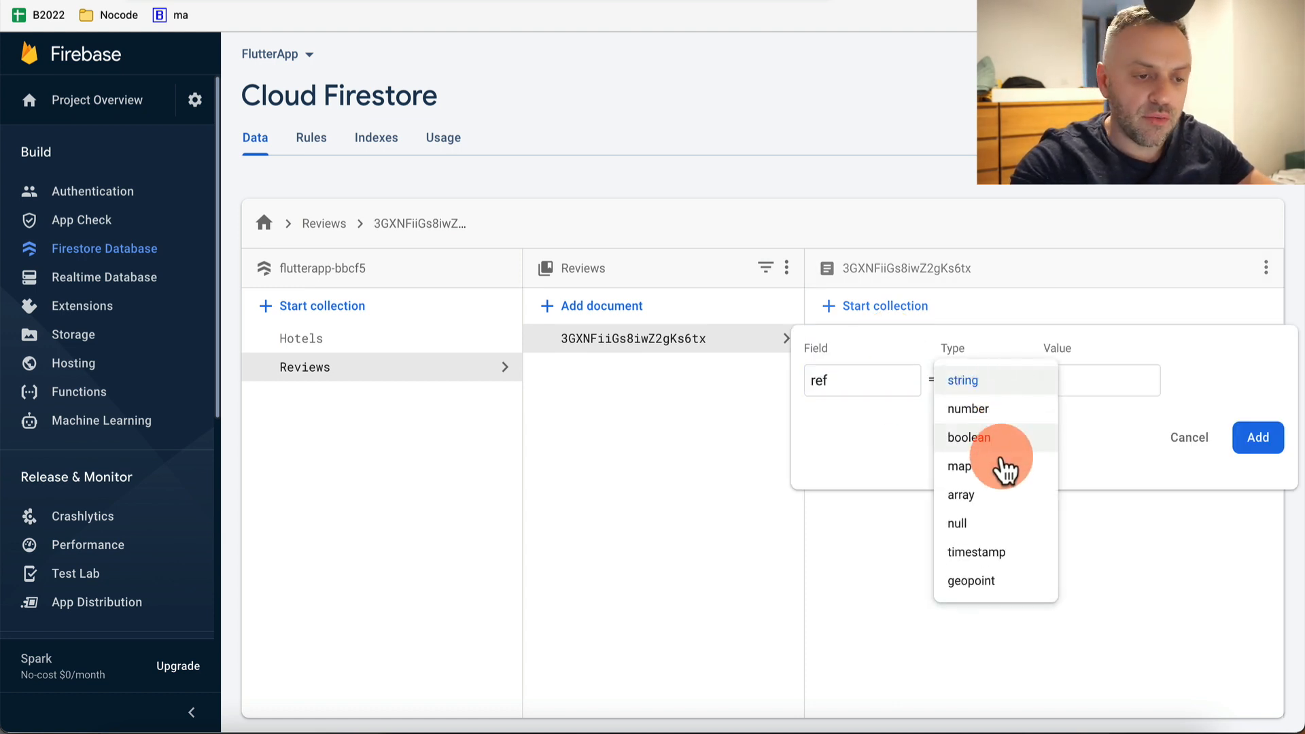
scroll(999, 516, "down", 1)
left_click(989, 582)
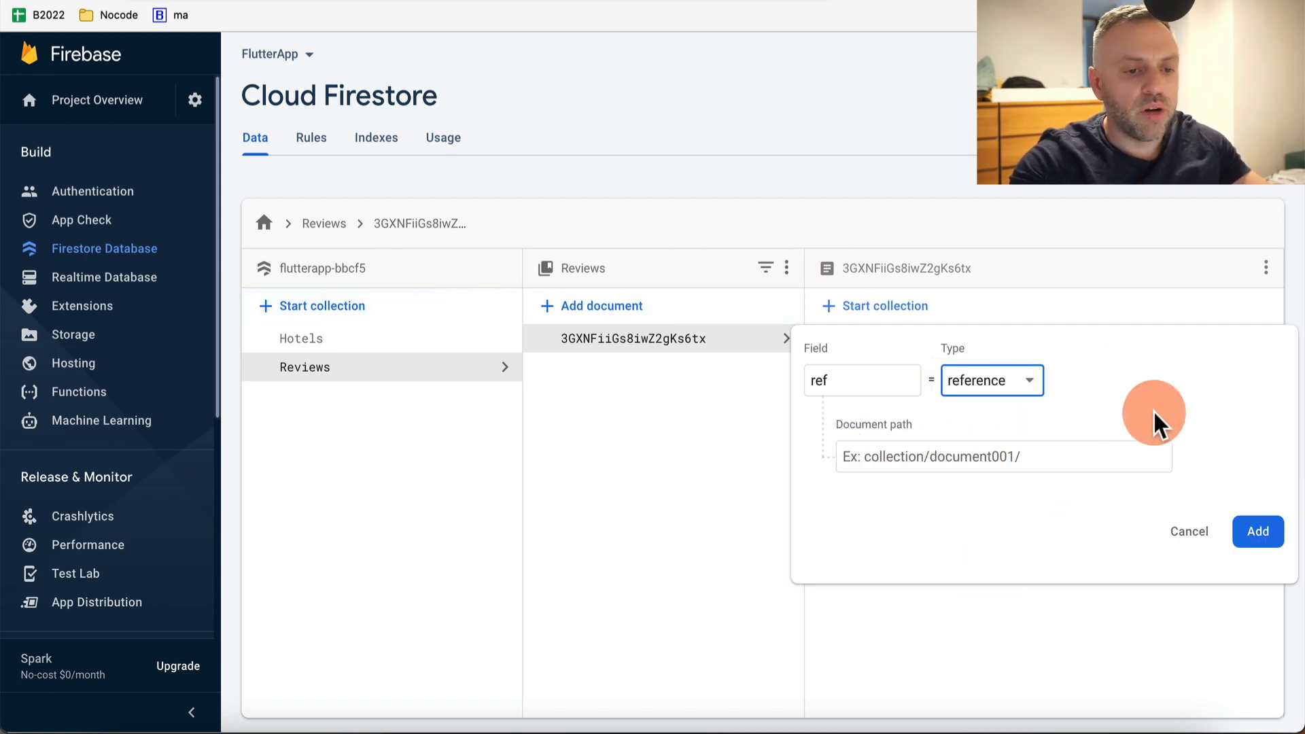
left_click(1193, 533)
Copy the Holiday Inn document's path from Hotels and return to Reviews
left_click(399, 344)
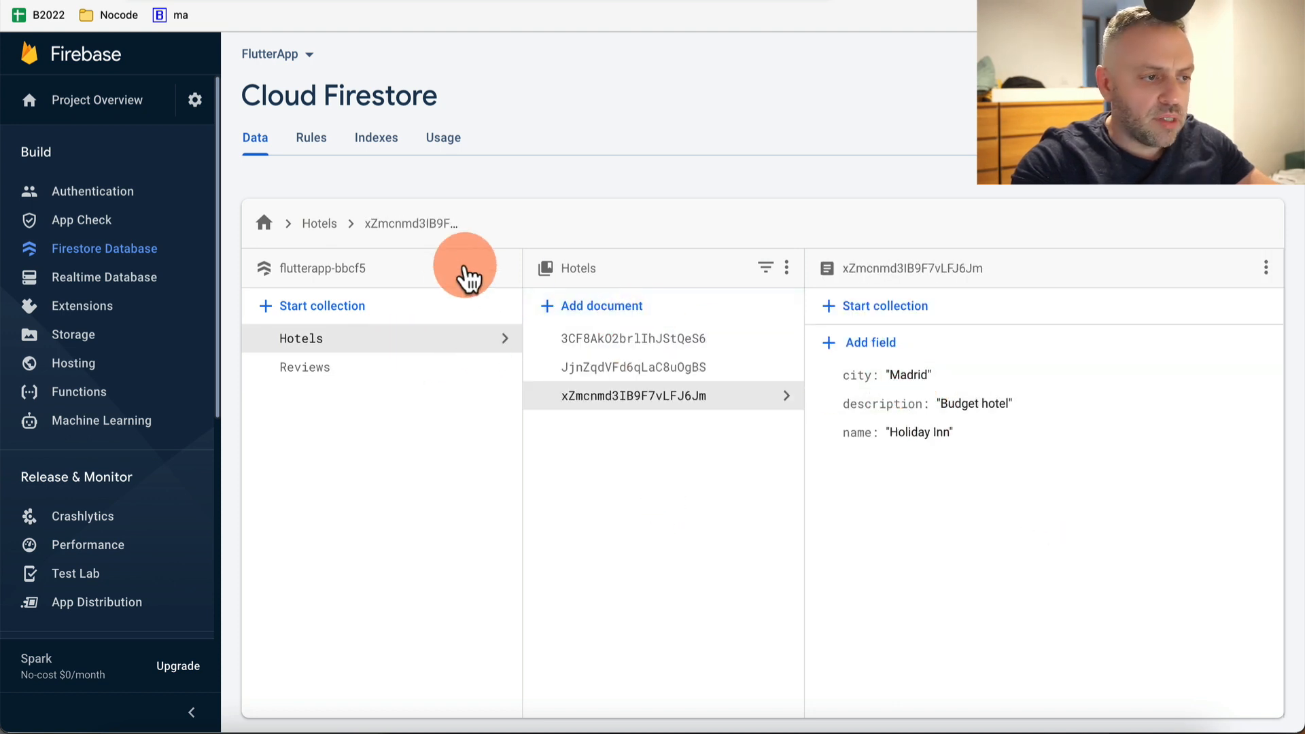
left_click(480, 224)
key("ctrl+c")
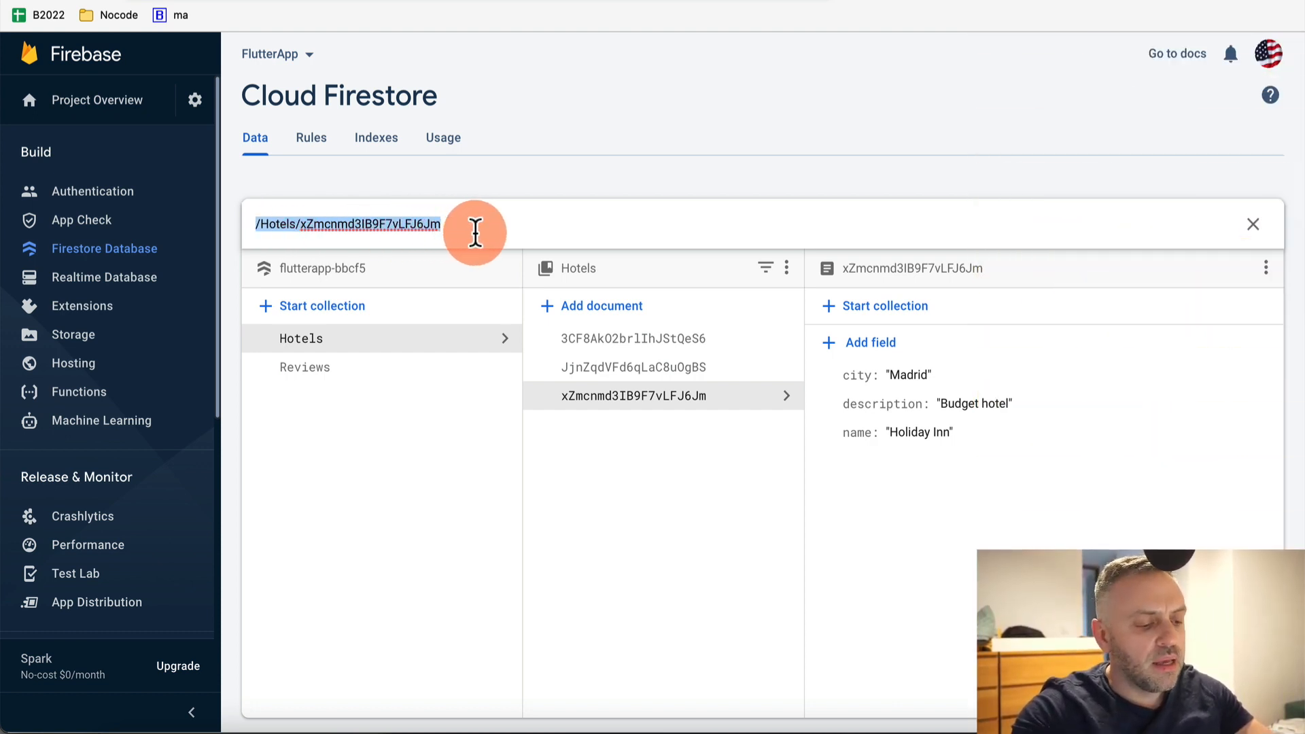
left_click(1258, 238)
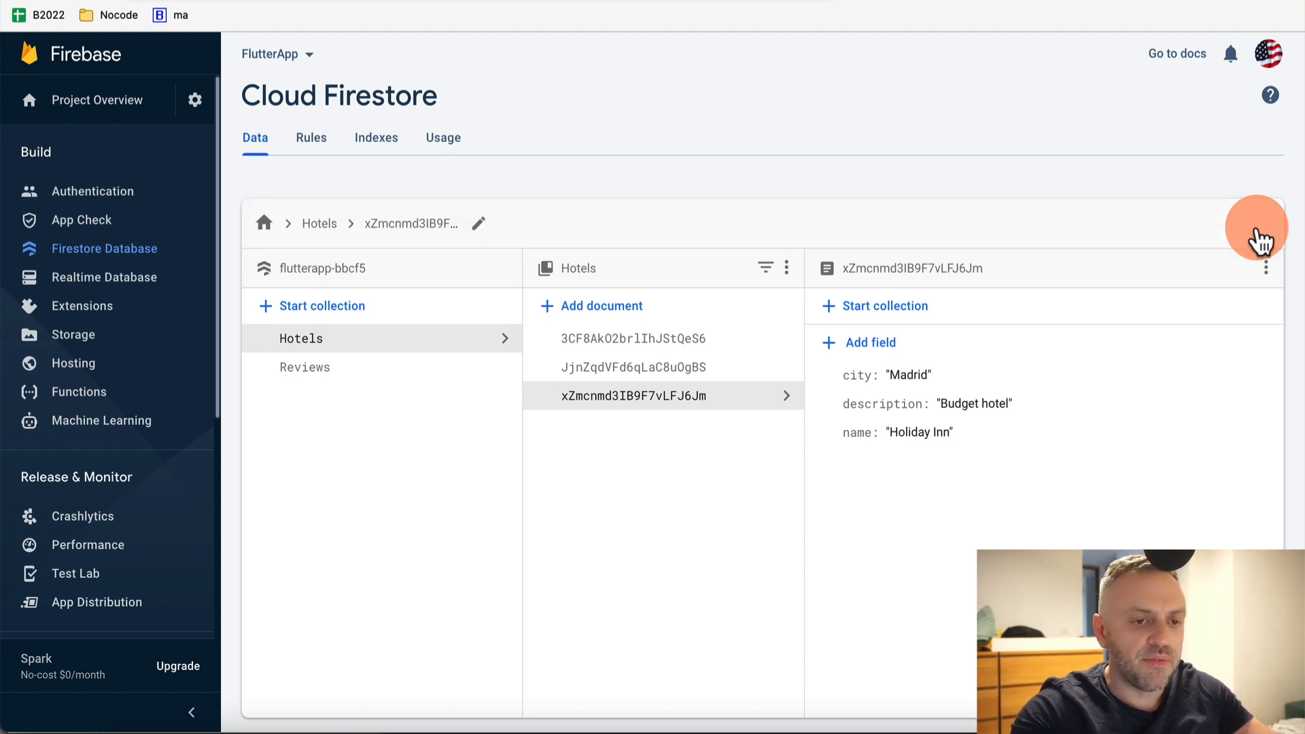
left_click(450, 379)
Add a reference field ref pointing to /Hotels/xZmcnmd3IB9F7vLFJ6Jm to the review
left_click(875, 343)
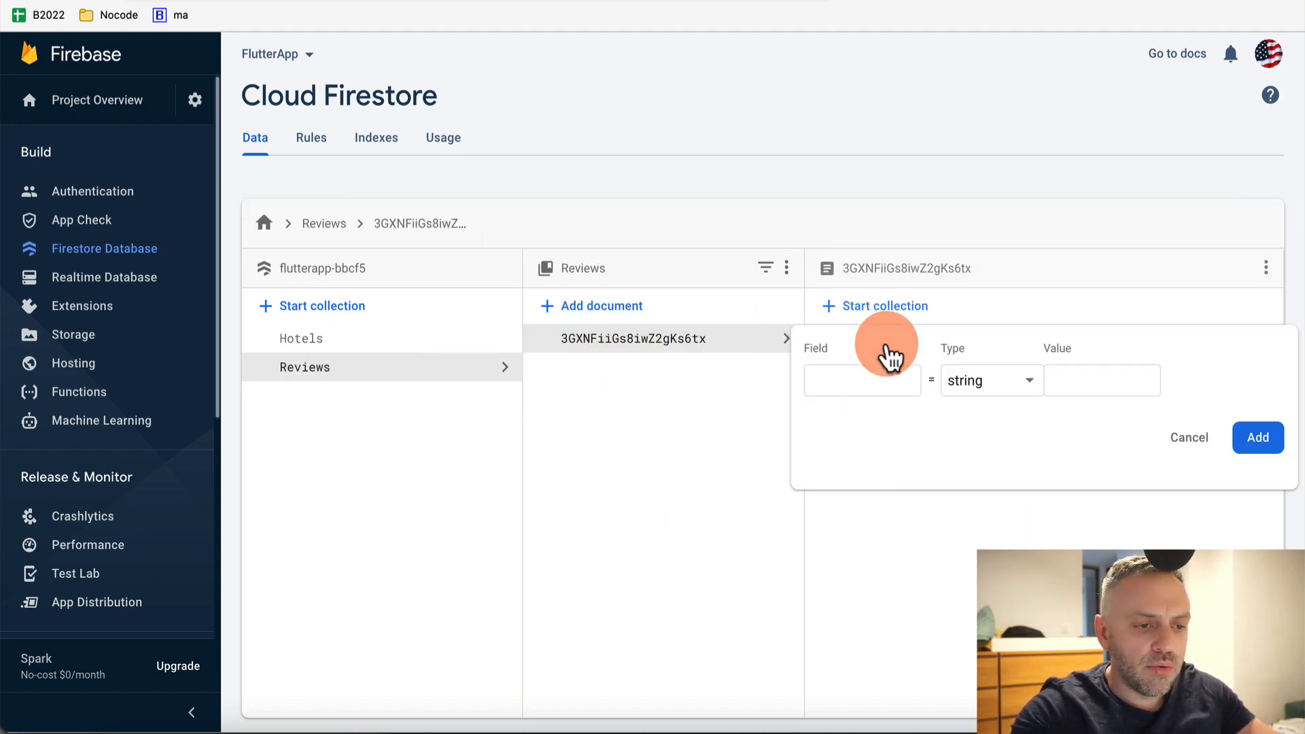
left_click(903, 385)
type("ref")
left_click(952, 380)
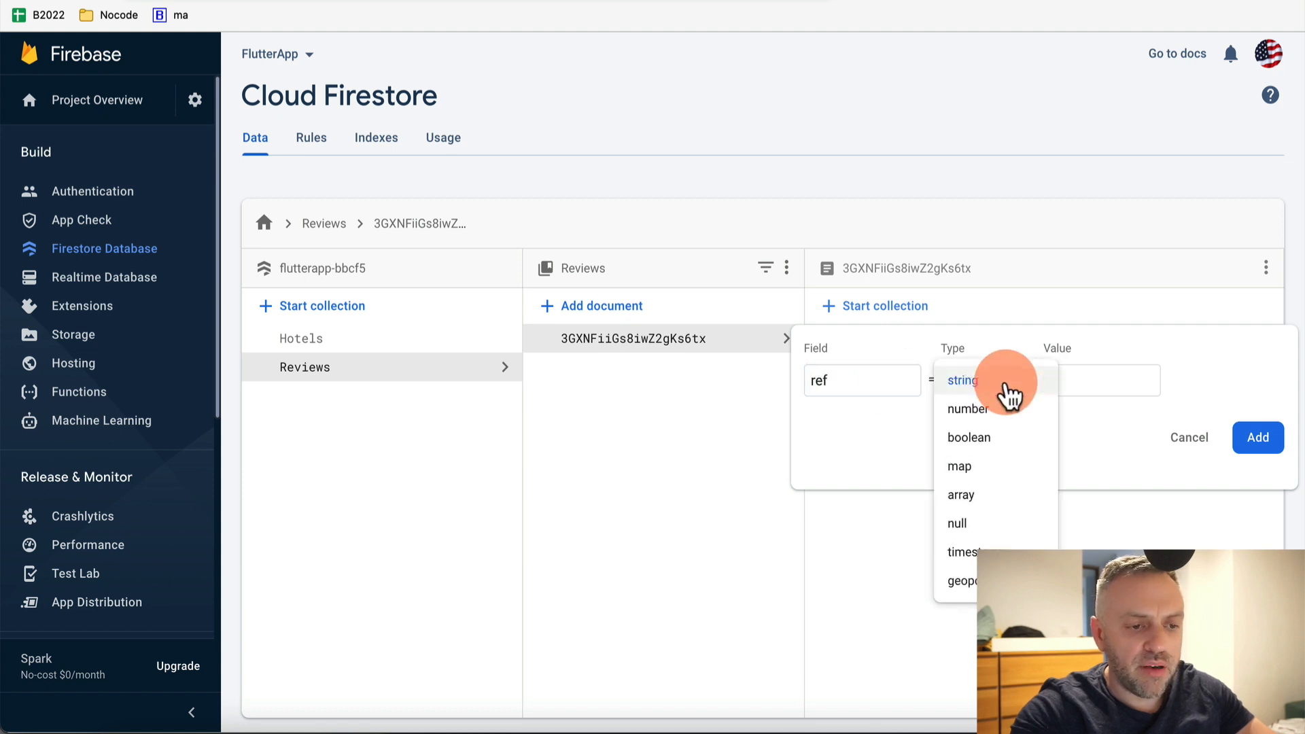
left_click(961, 580)
left_click(1069, 448)
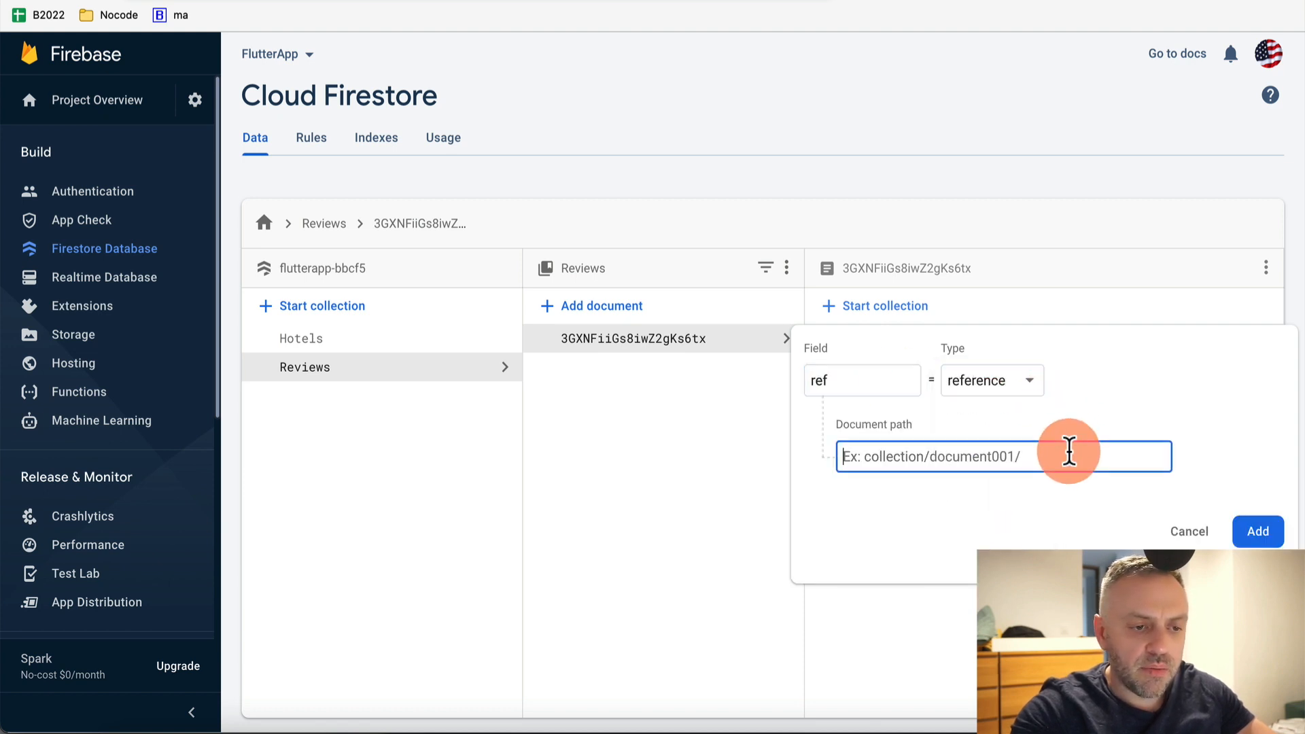
key("ctrl+v")
left_click(1257, 531)
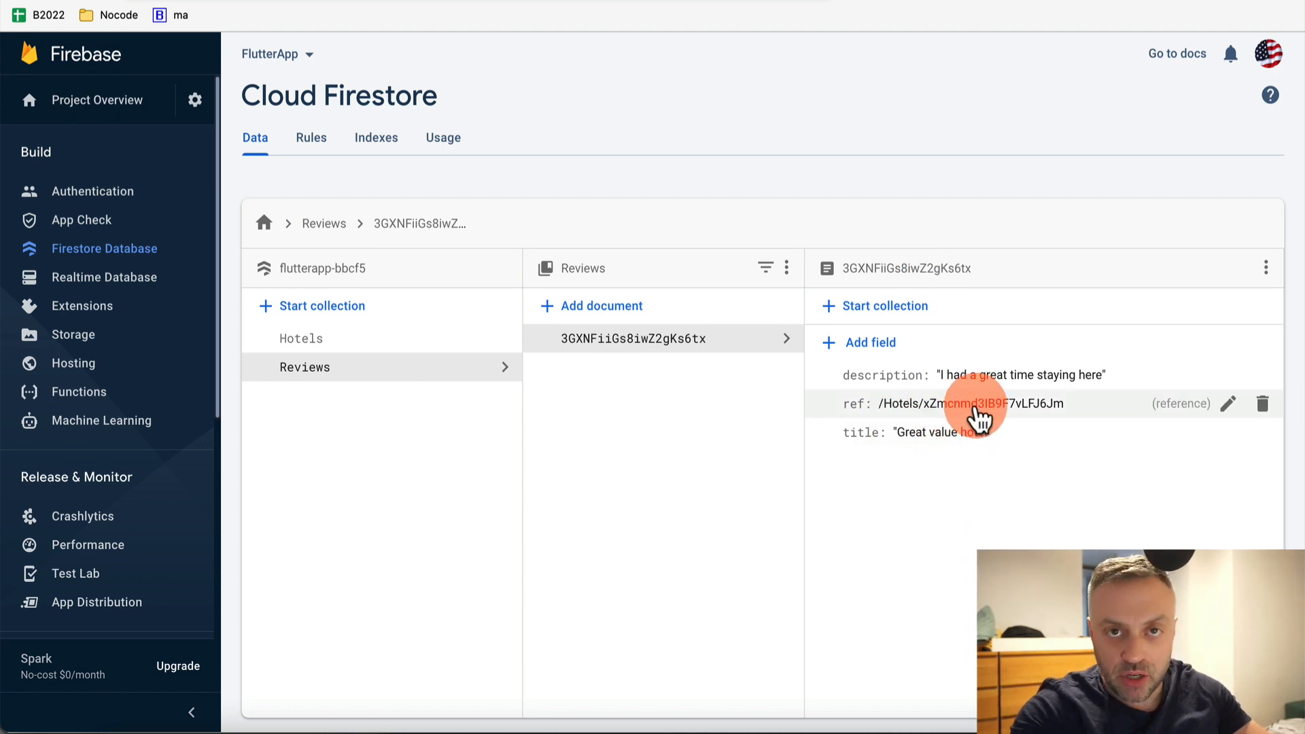
left_click(610, 312)
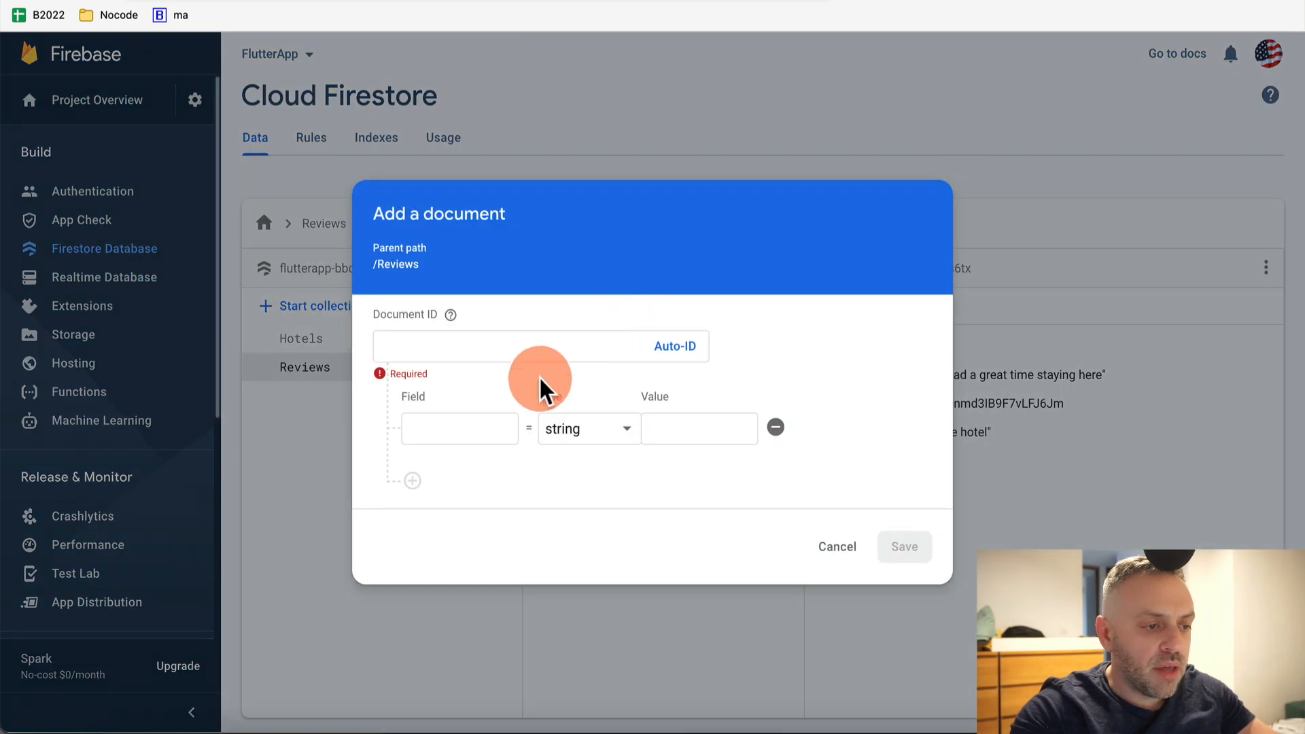
Give the new review the title 'Not so good hotel' and a description of the stay
left_click(676, 348)
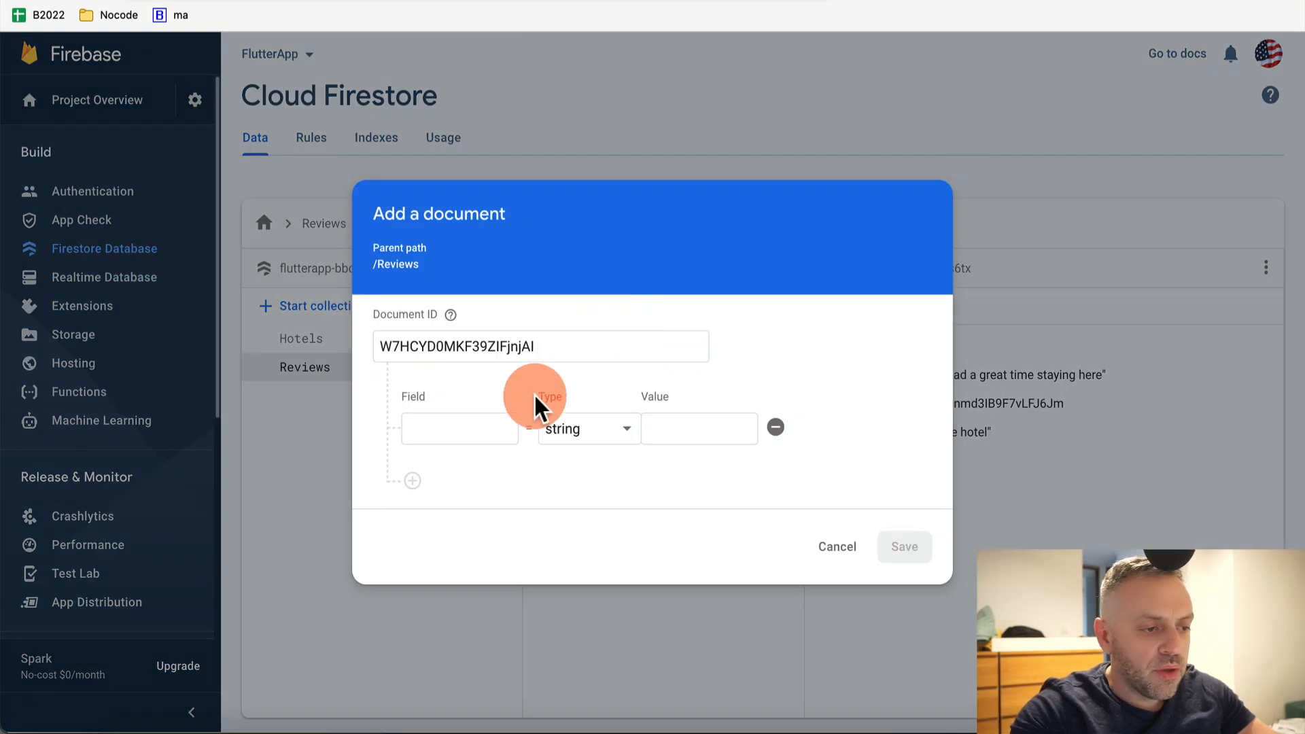
left_click(469, 423)
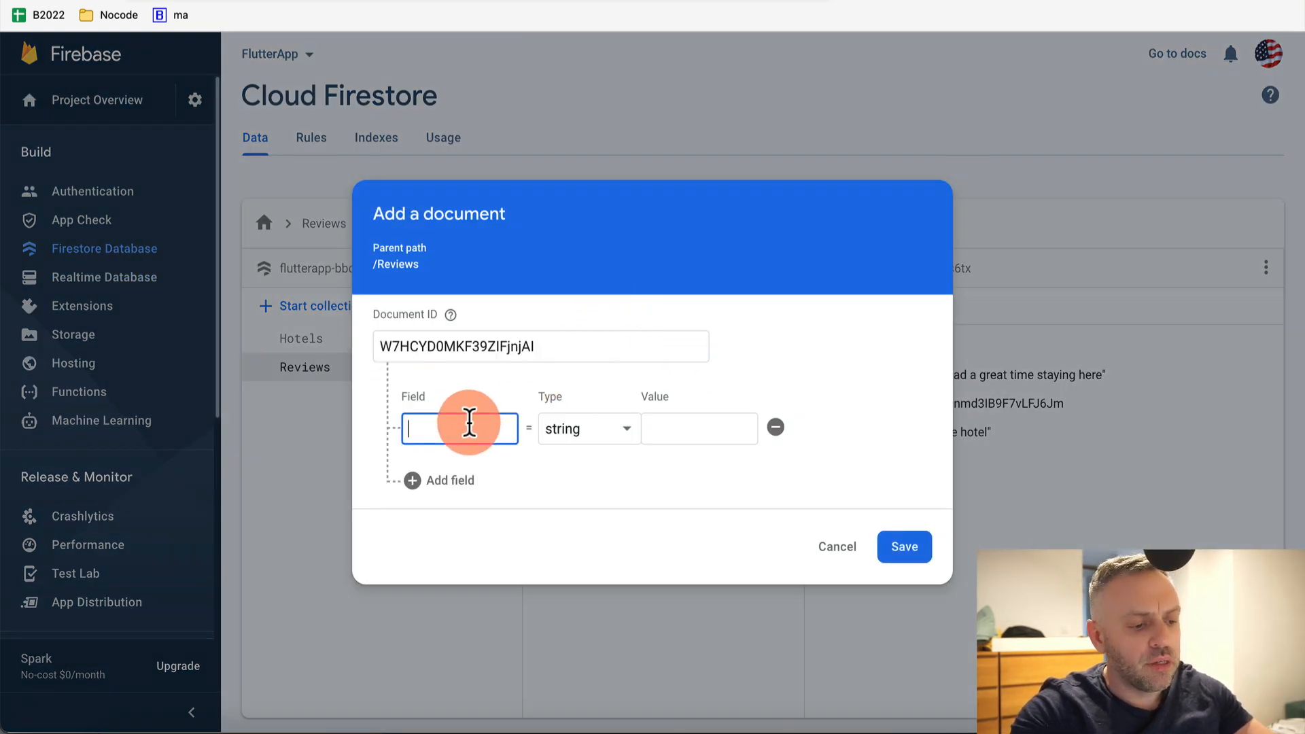
type("title")
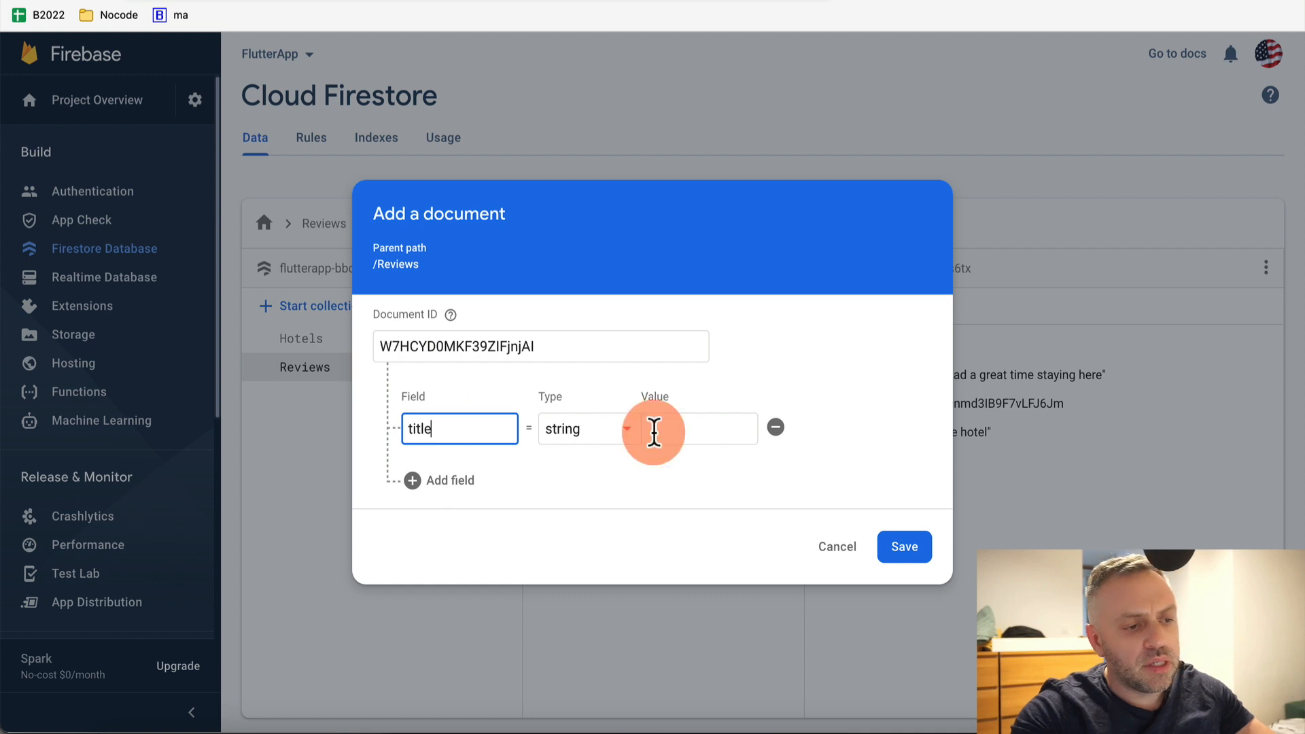
left_click(693, 429)
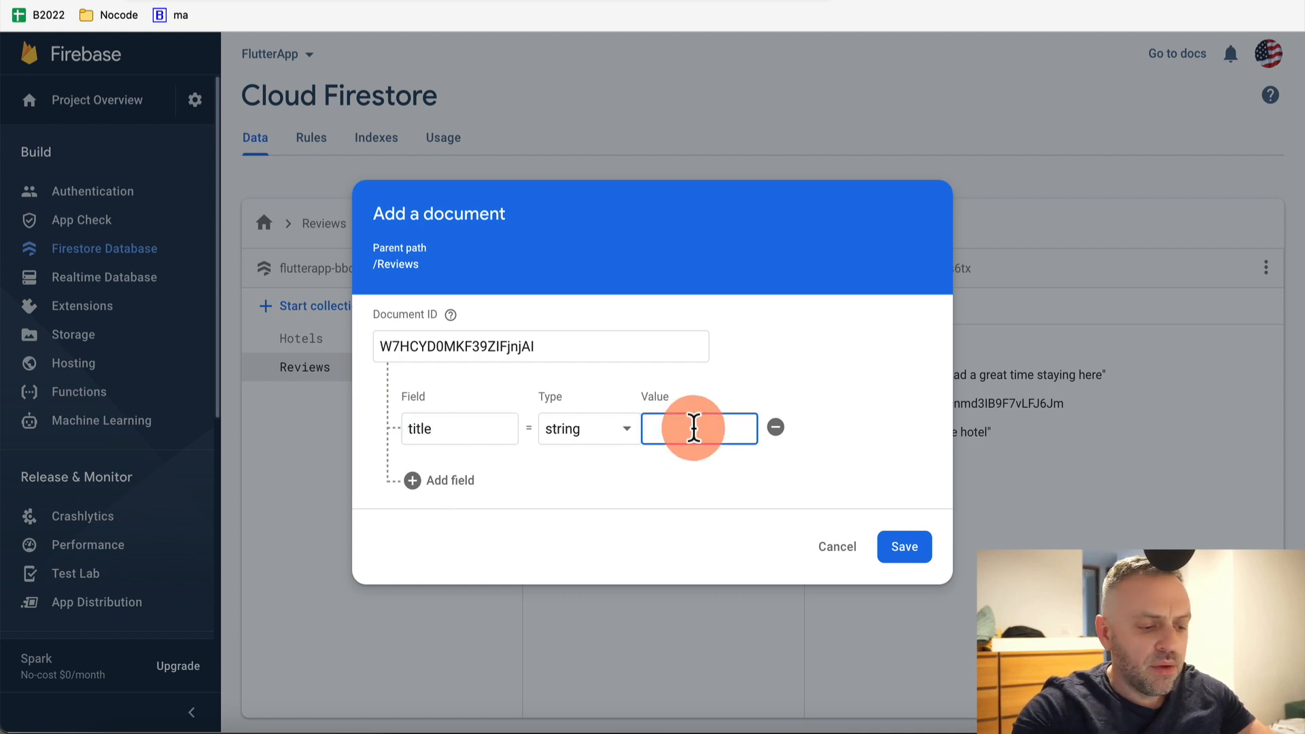
type("Not so go")
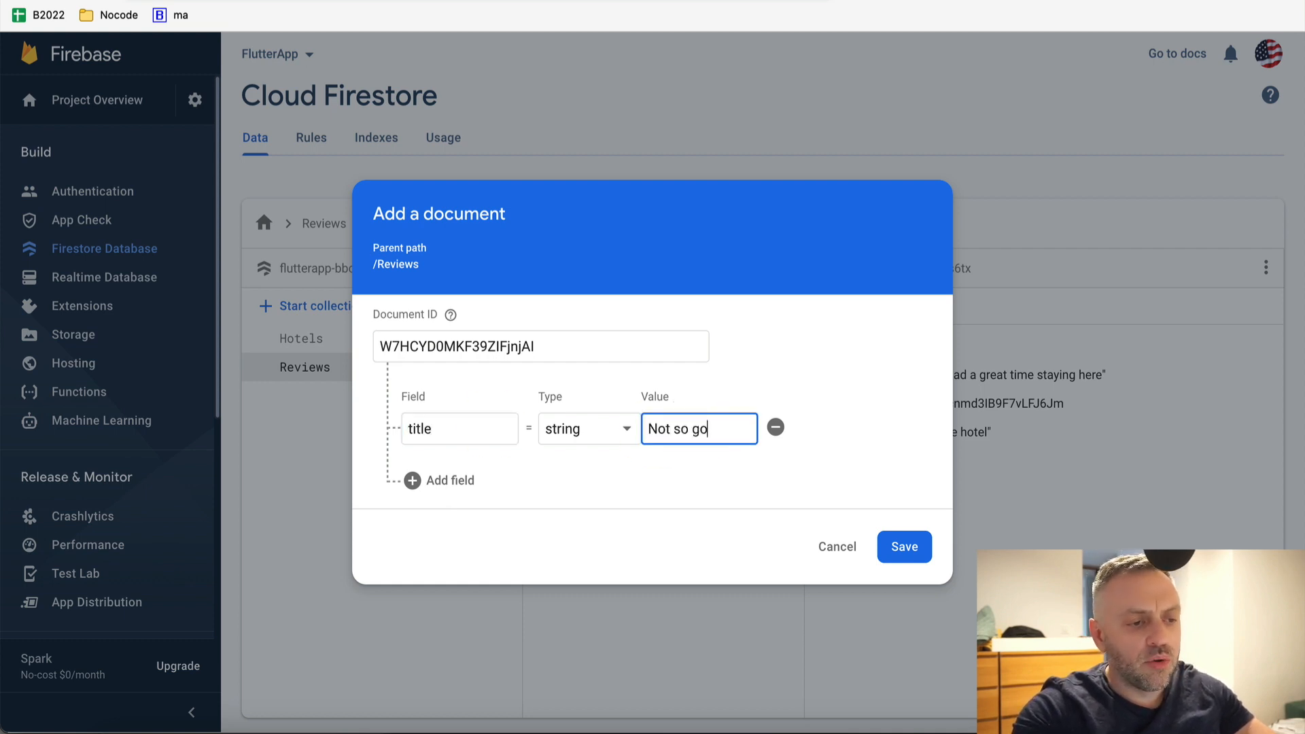
type("od hotel")
left_click(439, 481)
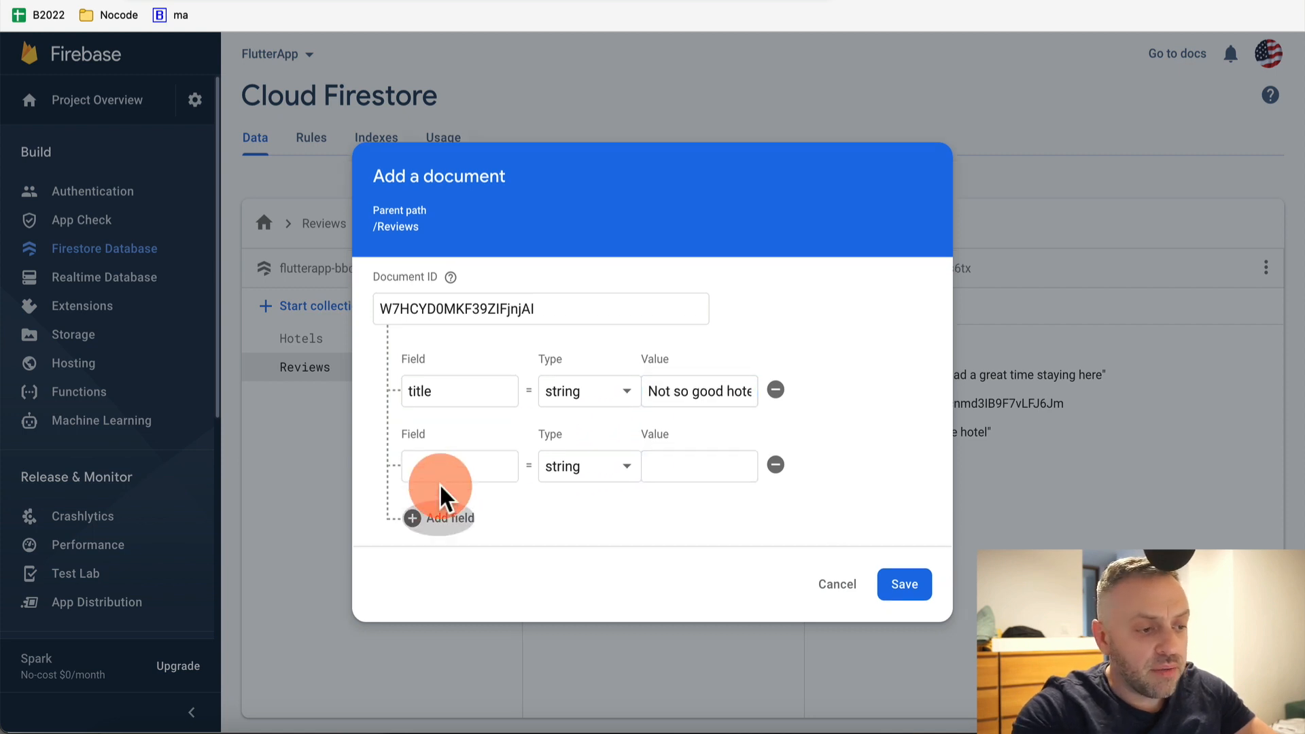
left_click(469, 468)
type("des")
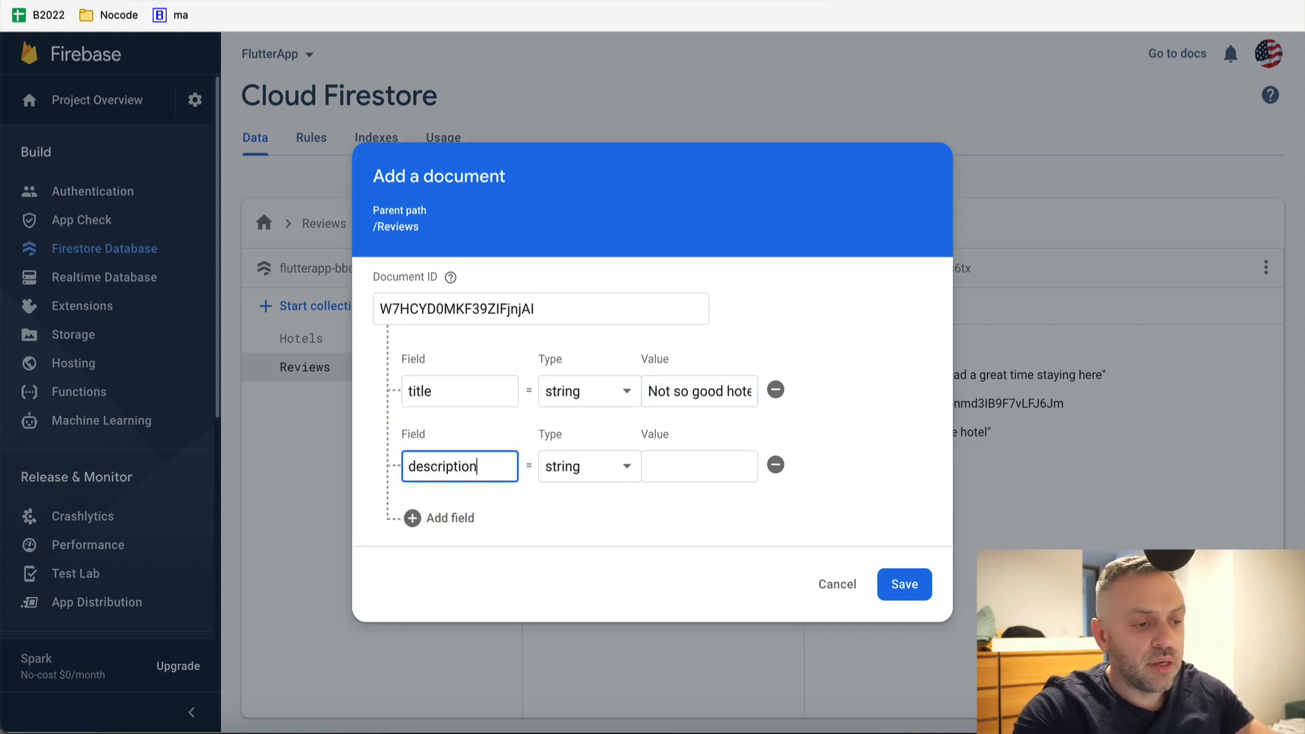
type("cription")
key("Tab")
key("Tab")
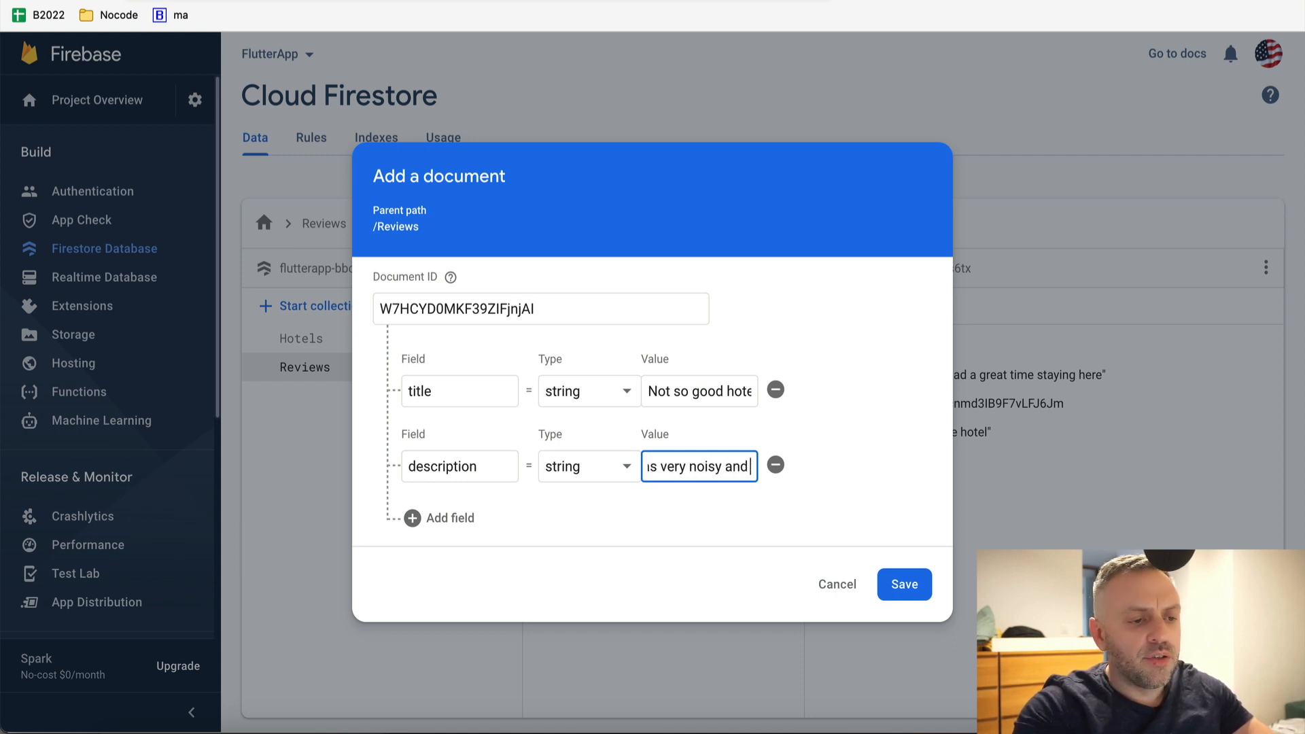
type("service was")
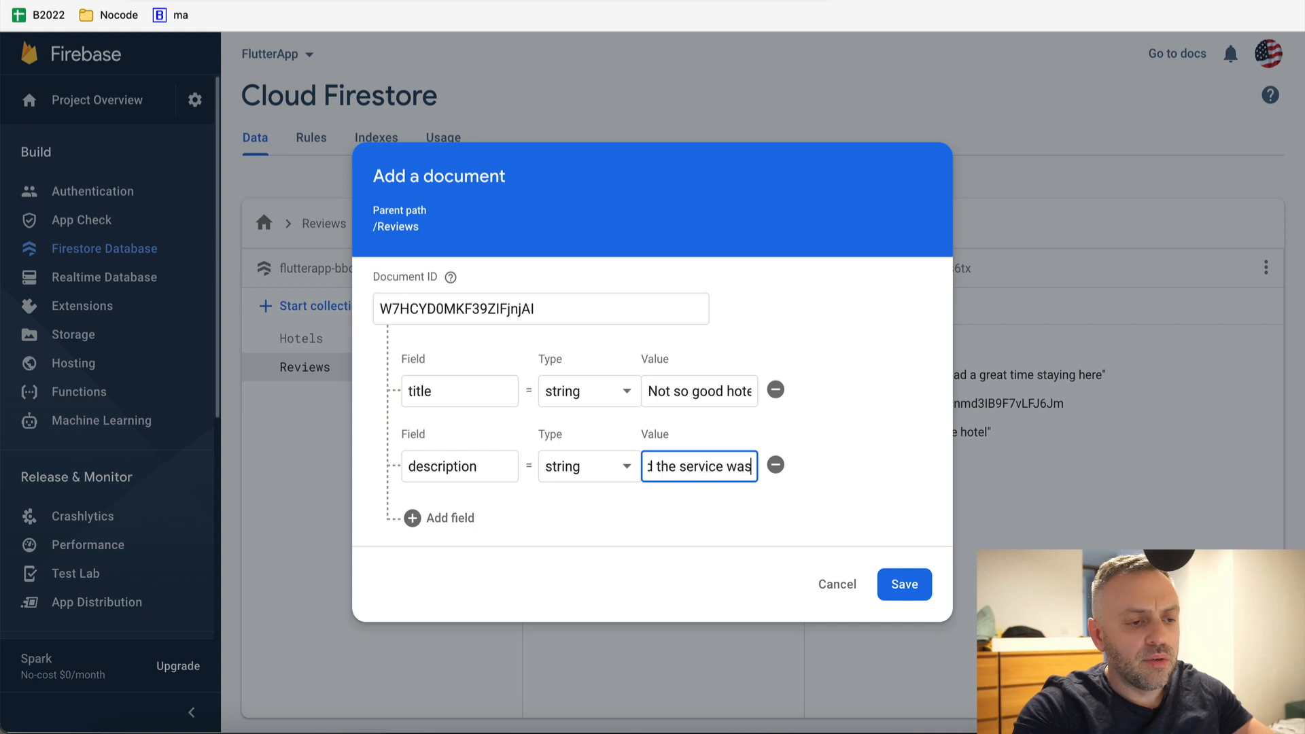
type("nt great")
key("alt+Left")
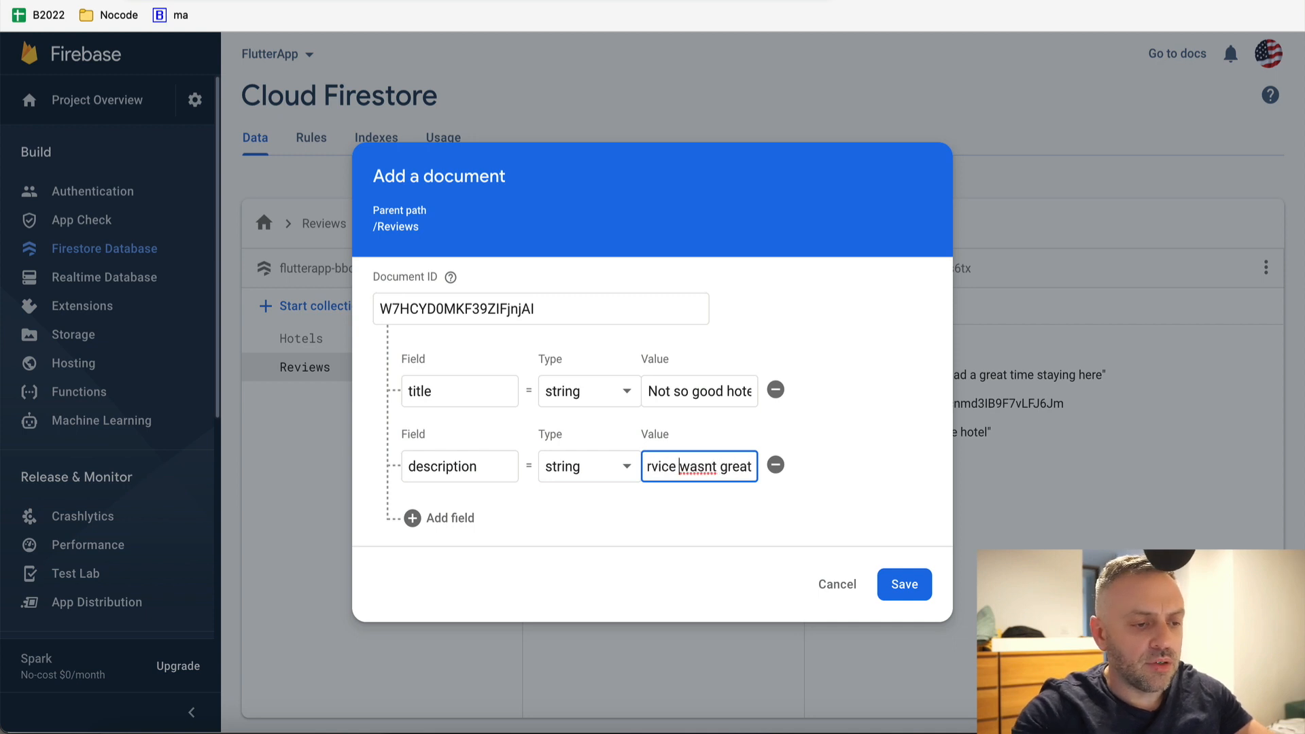
Add a ref reference field with the pasted hotel path and save the review
left_click(443, 520)
left_click(467, 503)
type("ref")
left_click(592, 519)
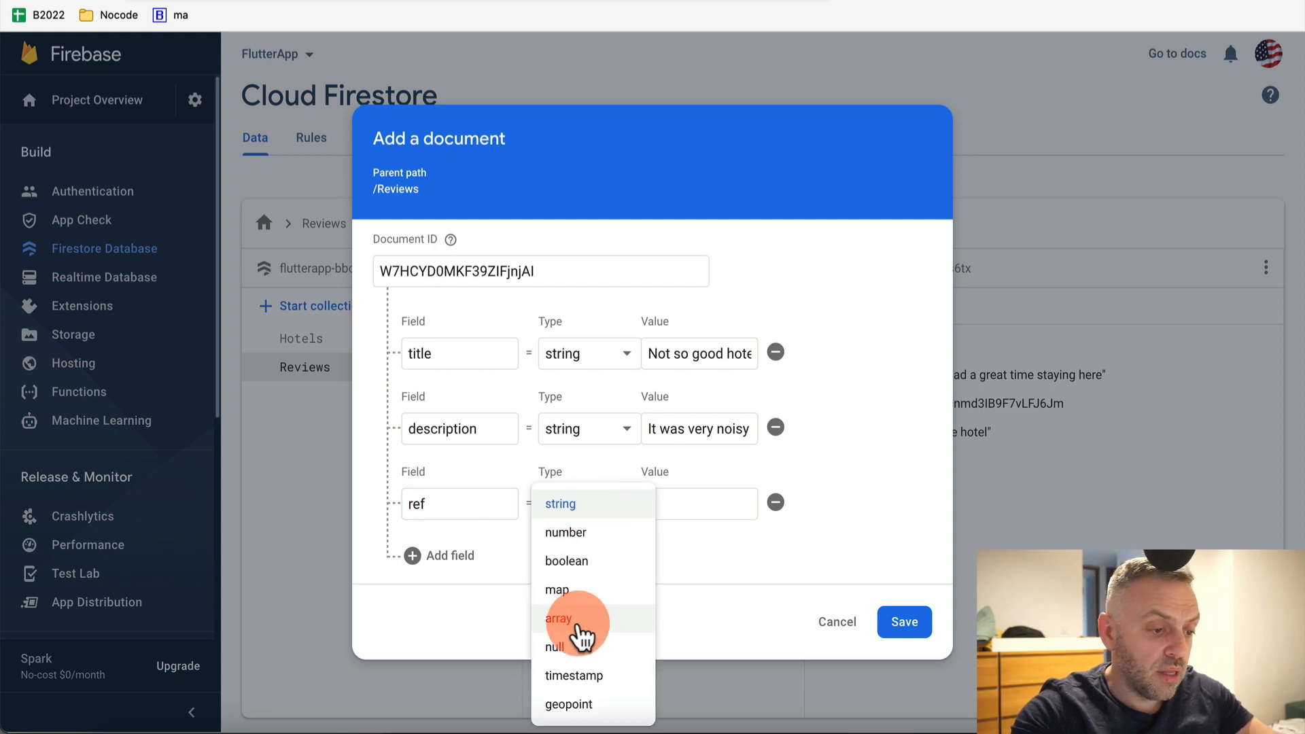
scroll(582, 635, "down", 1)
left_click(570, 704)
left_click(662, 531)
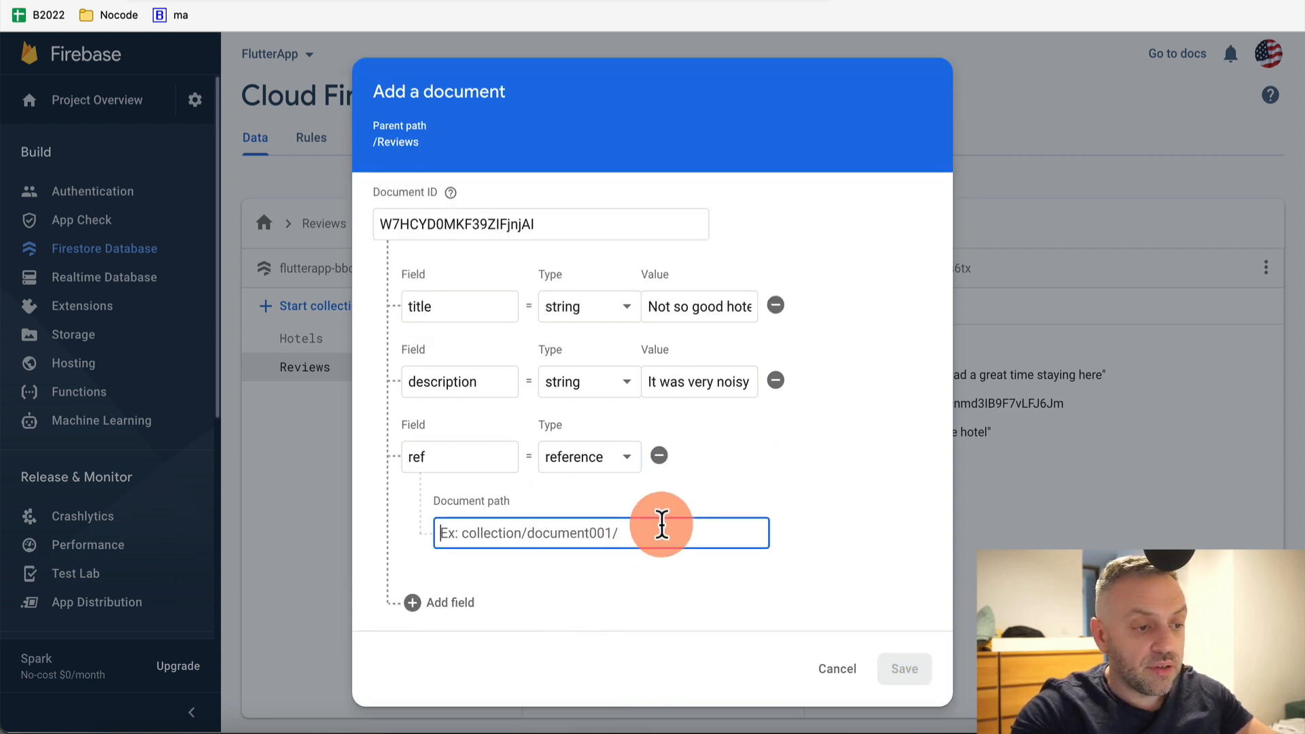
type("/Hotels/xZmcnmd3IB9F7vLFJ6Jm")
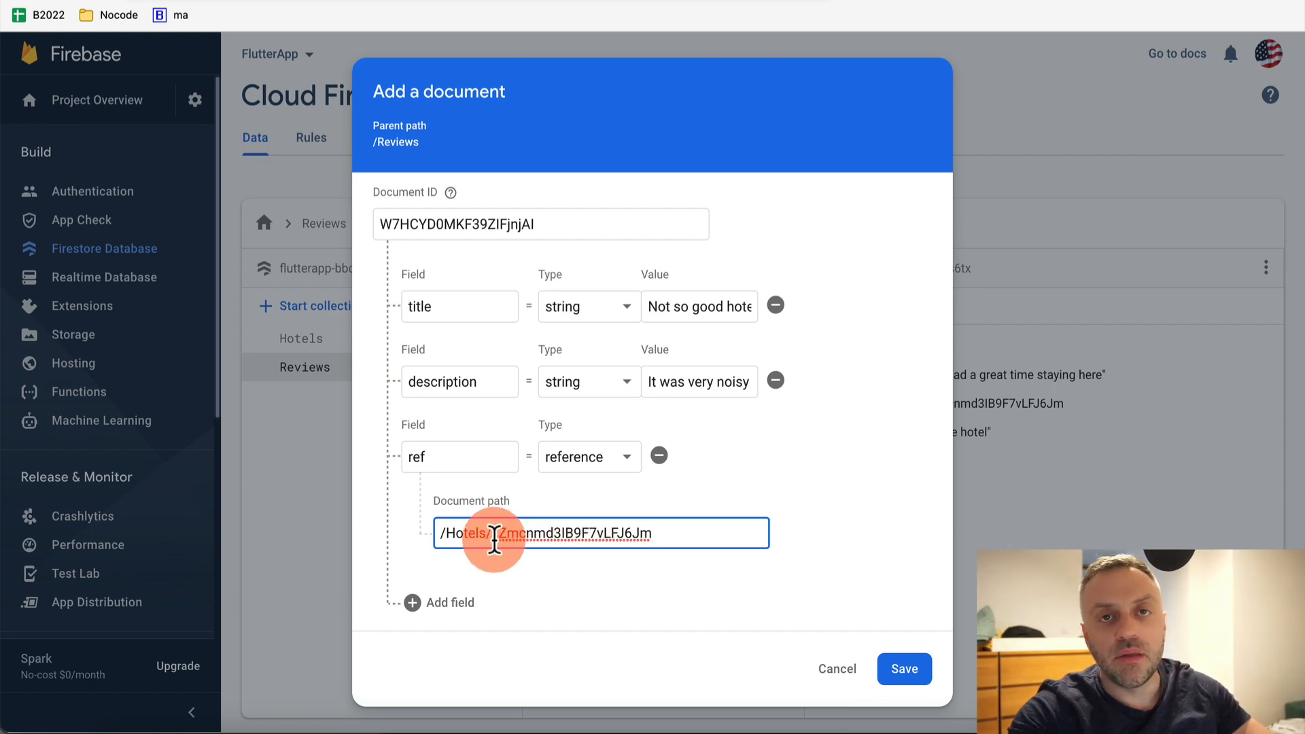
left_click(898, 672)
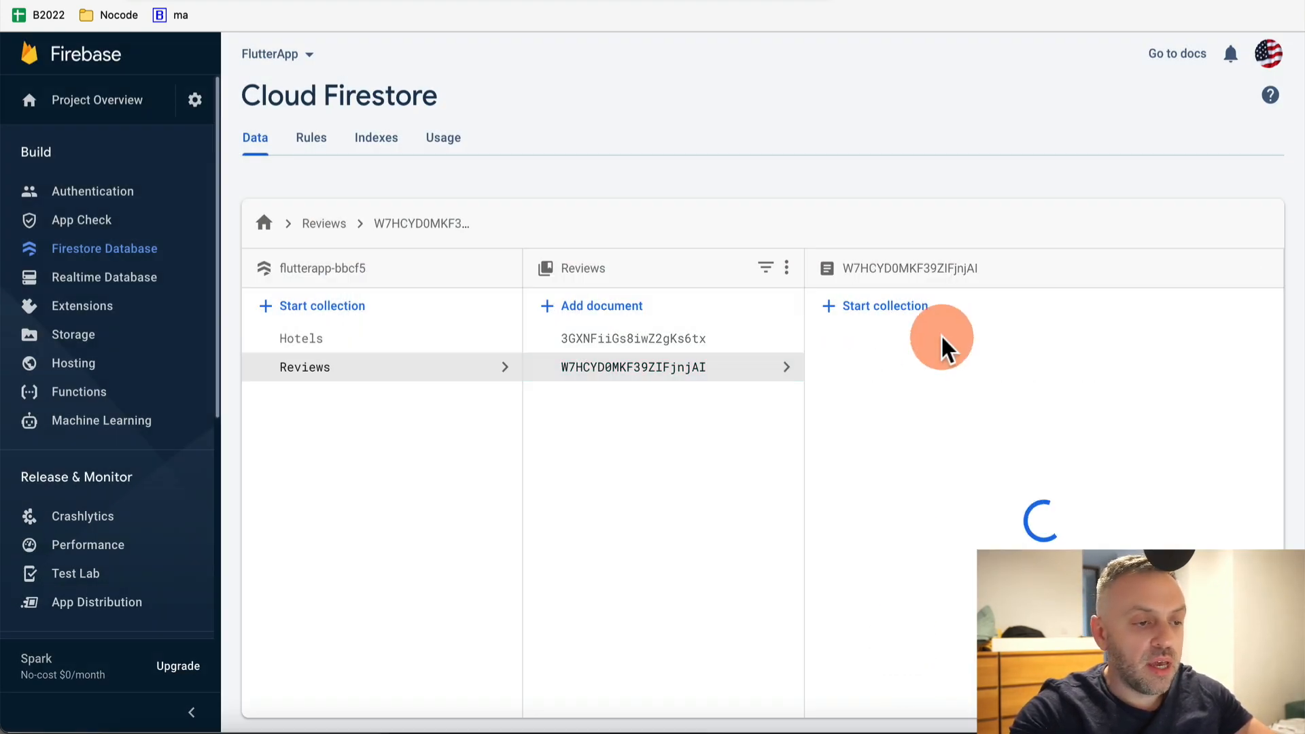
Check both reviews, then open the referenced Holiday Inn document xZmcnmd3IB9F7vLFJ6Jm in Hotels
left_click(411, 343)
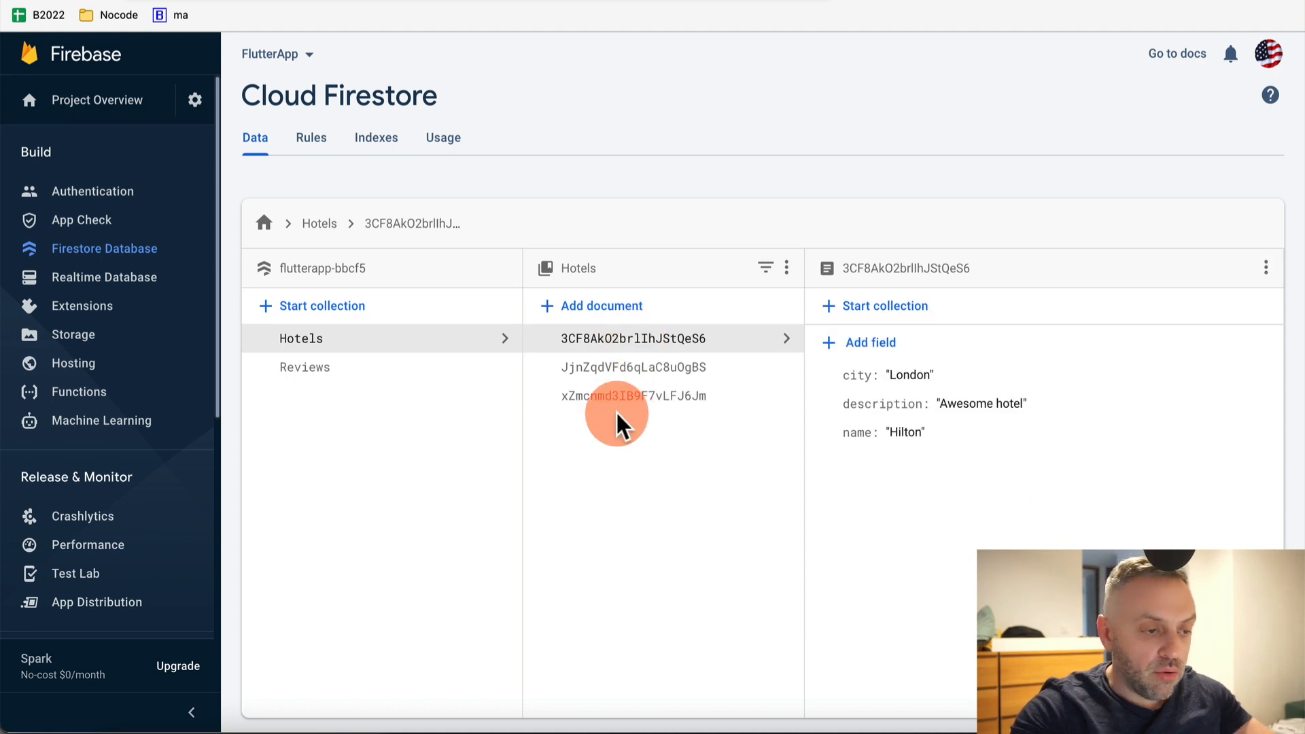
left_click(444, 367)
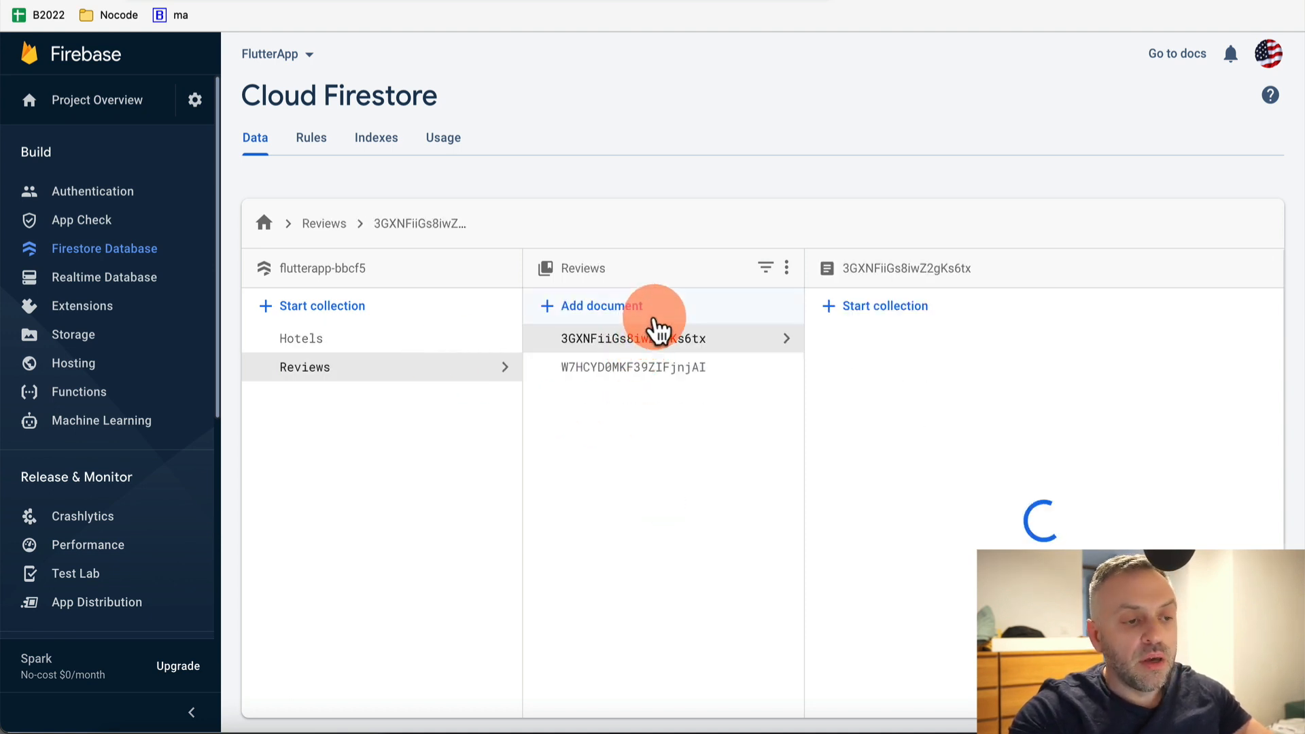
left_click(707, 372)
left_click(729, 343)
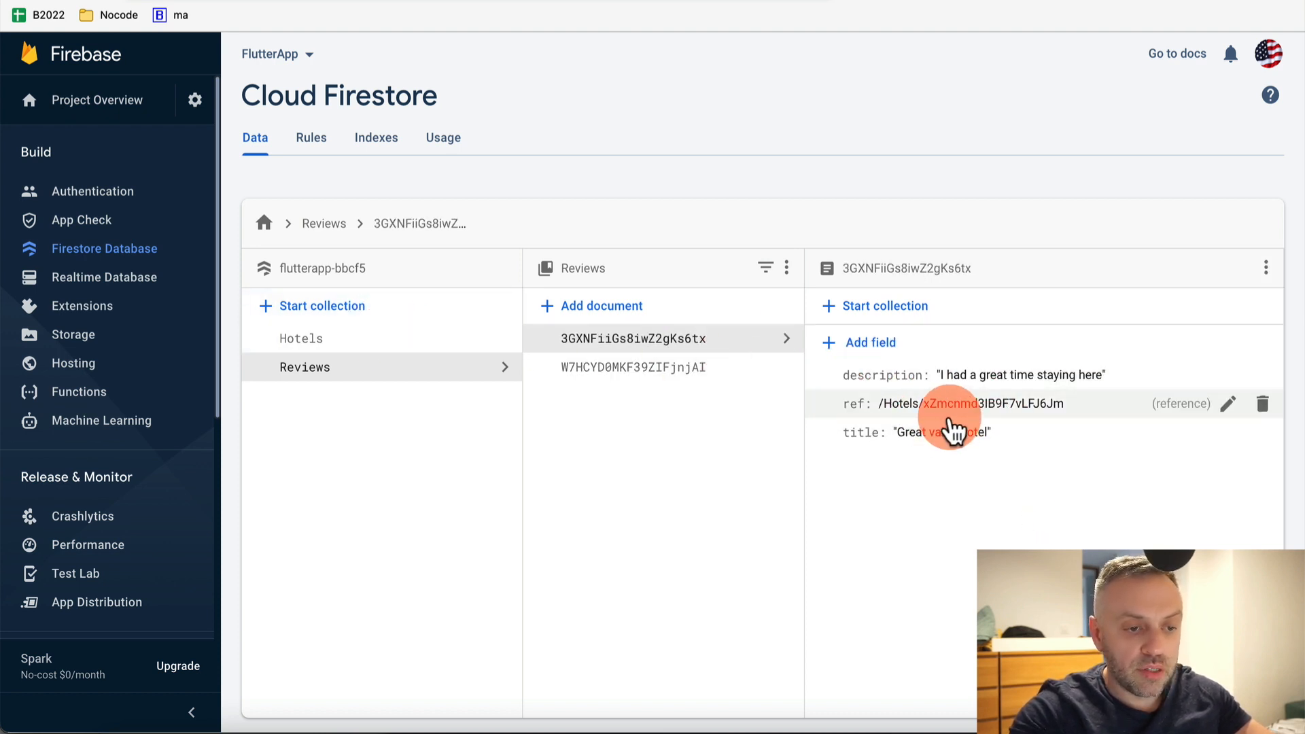
left_click(382, 349)
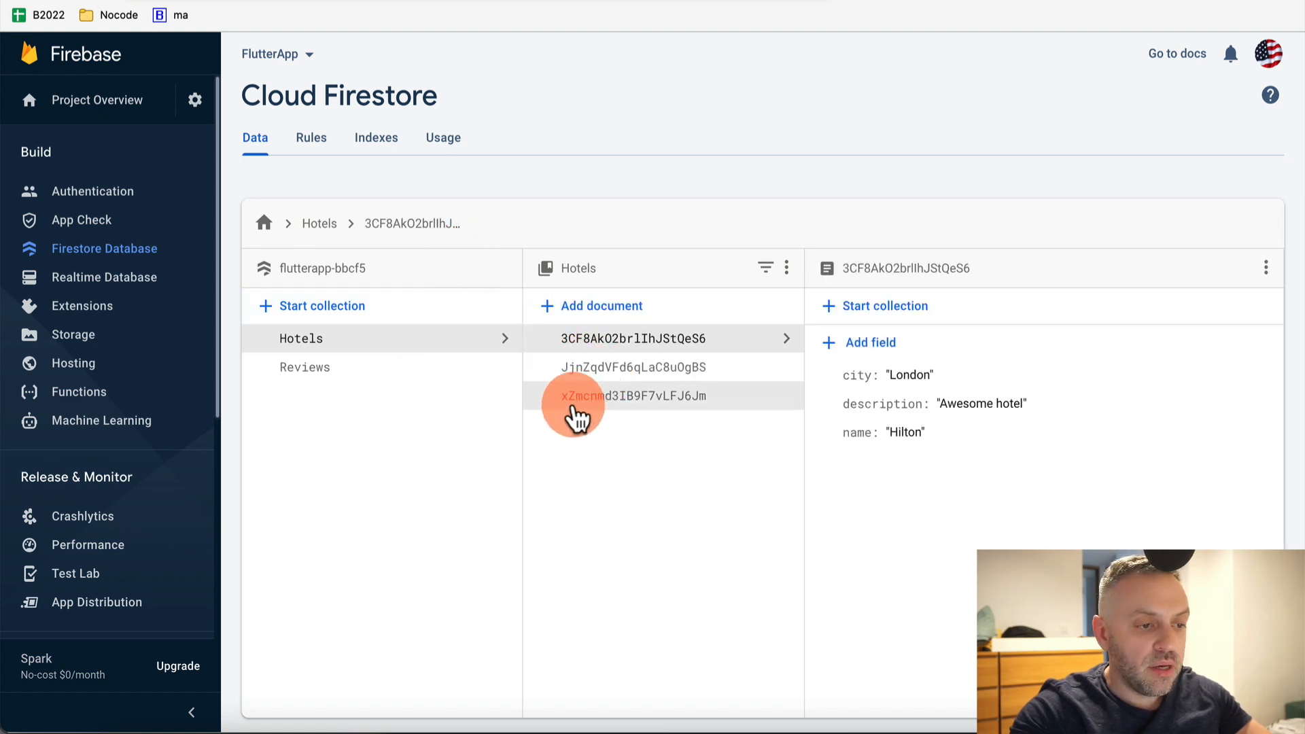
left_click(576, 401)
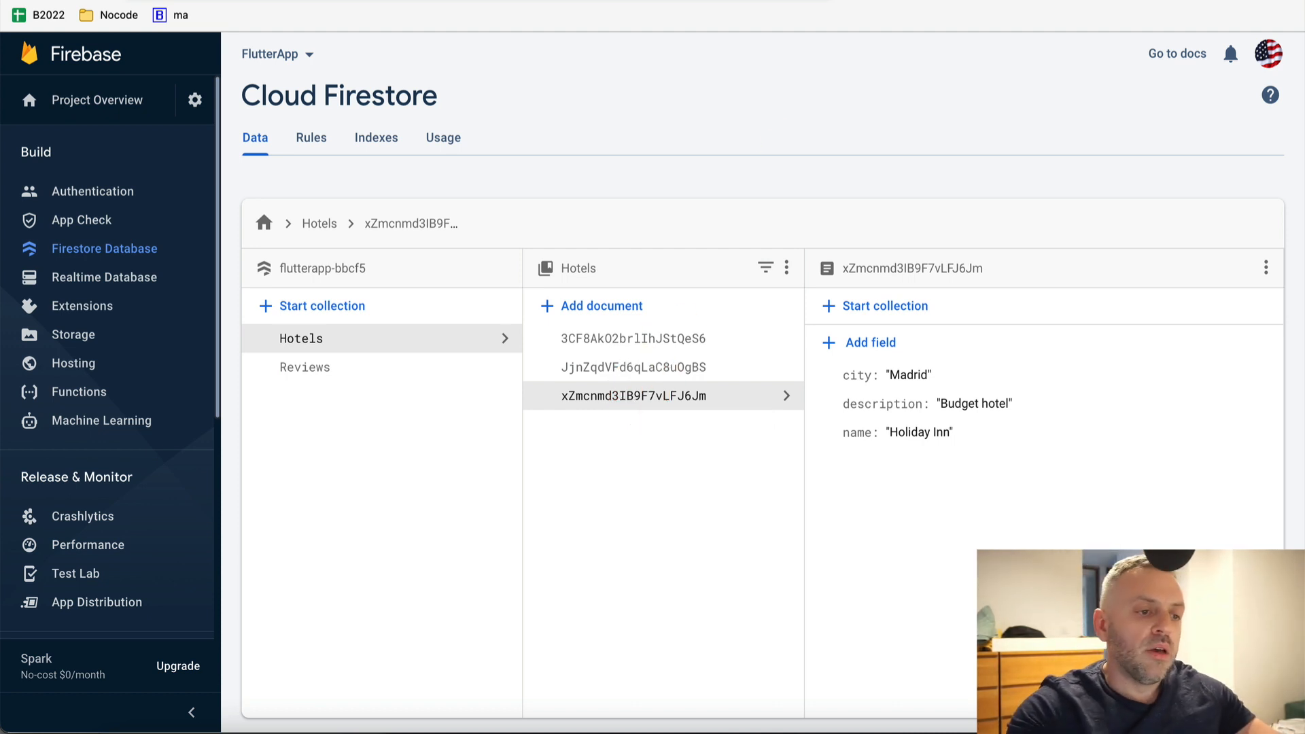
left_click(825, 217)
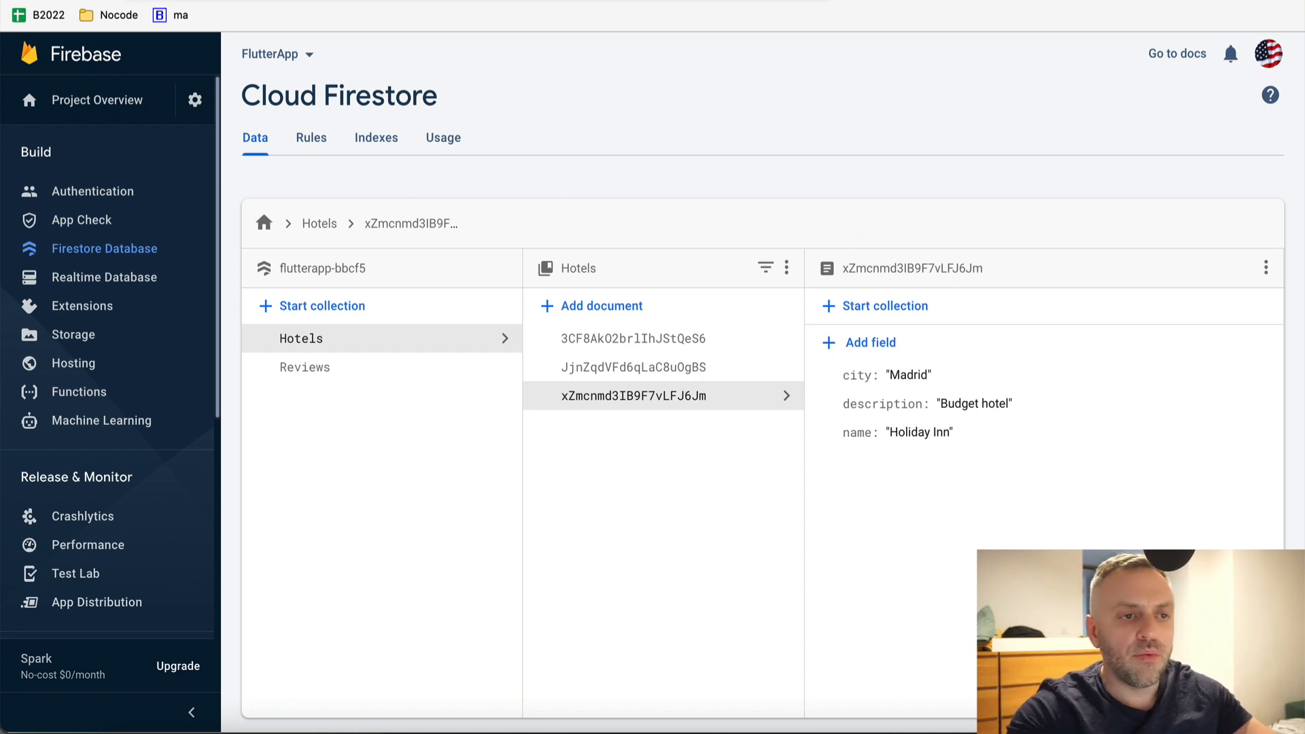
Create a blank FlutterFlow project named HotelsApp, advance to the Firebase step, and return to Firebase
left_click(669, 2)
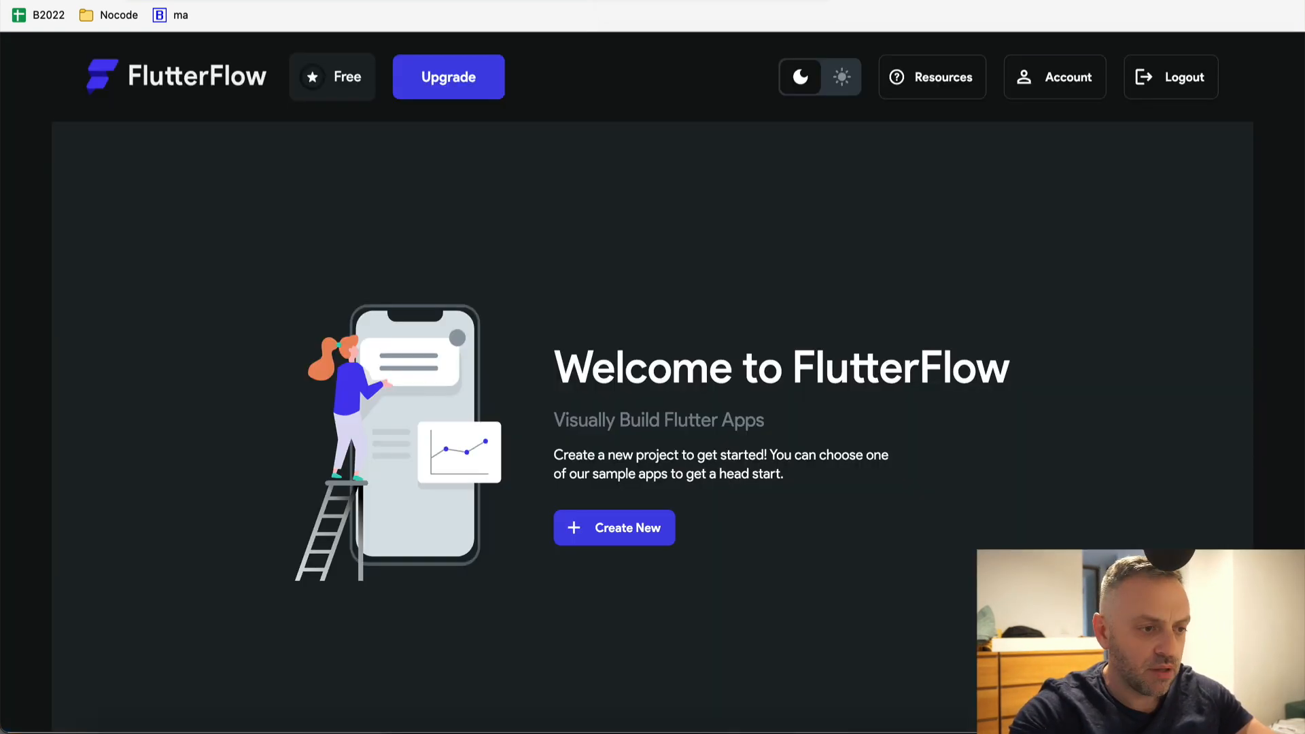
left_click(634, 530)
type("HotelsApp")
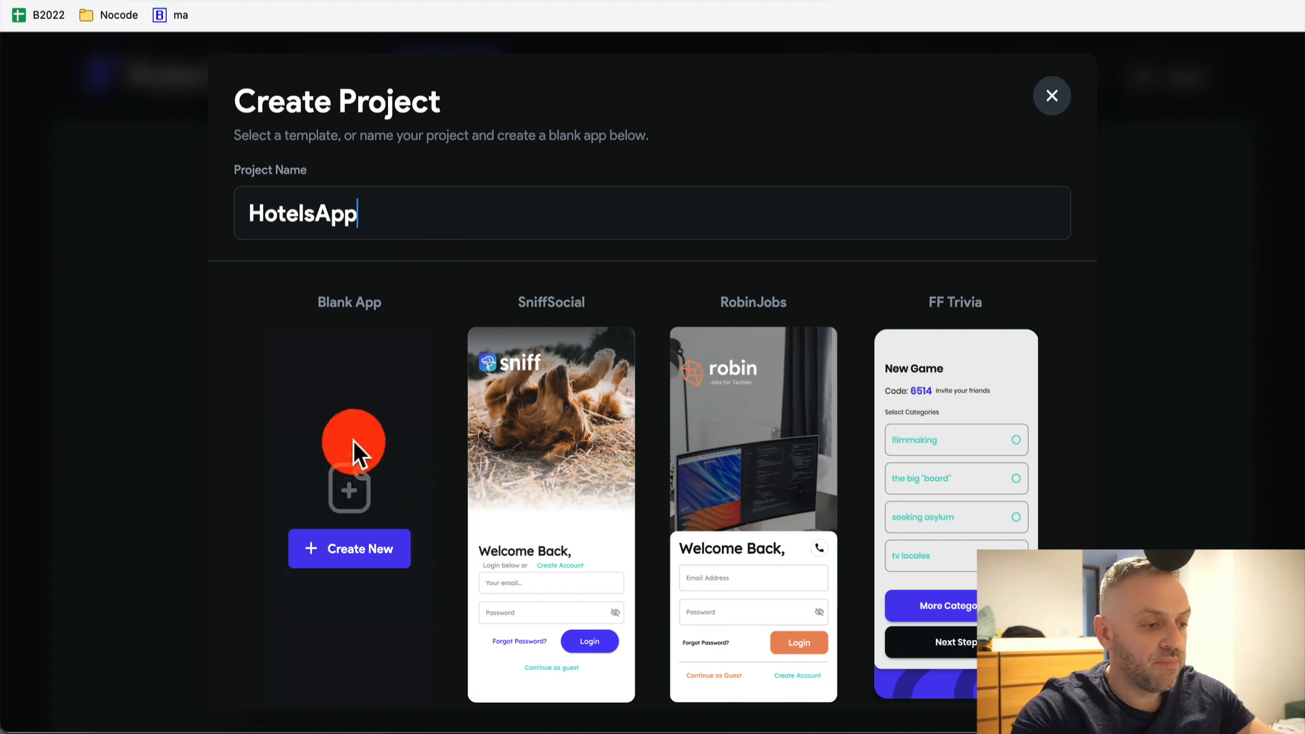
left_click(365, 549)
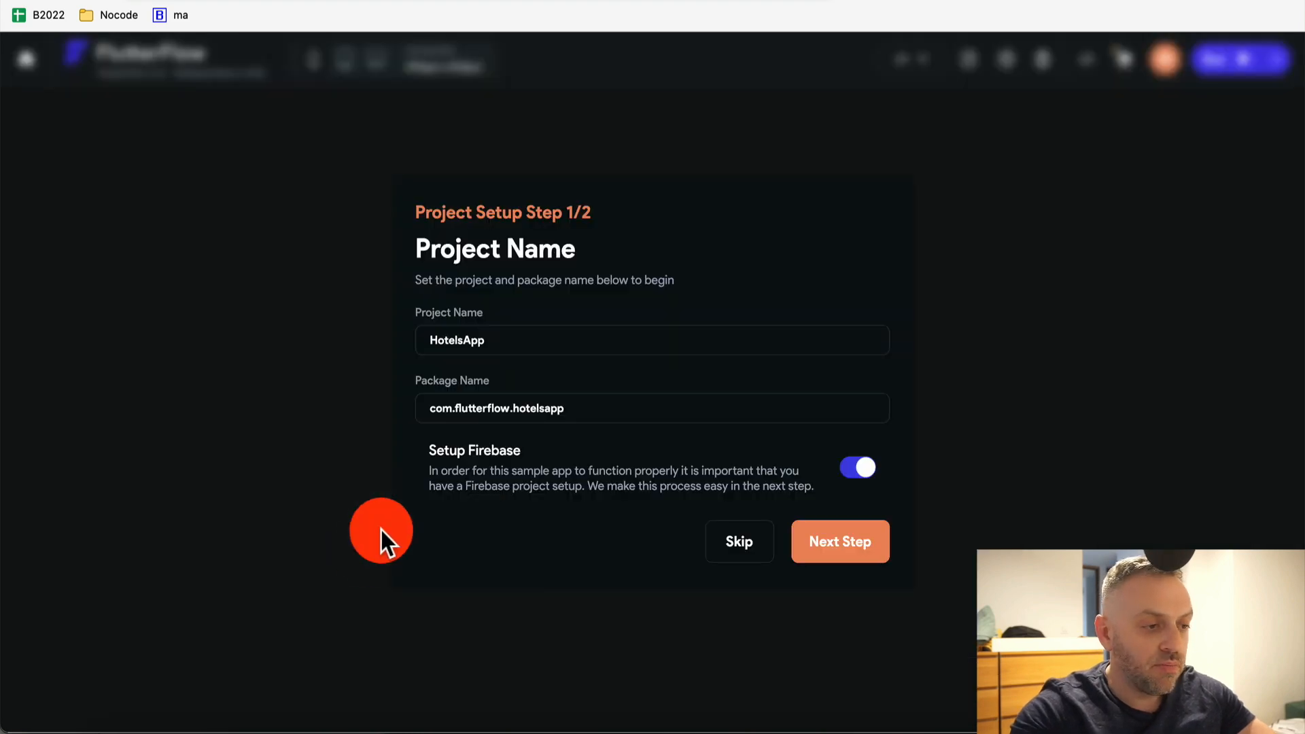
left_click(839, 541)
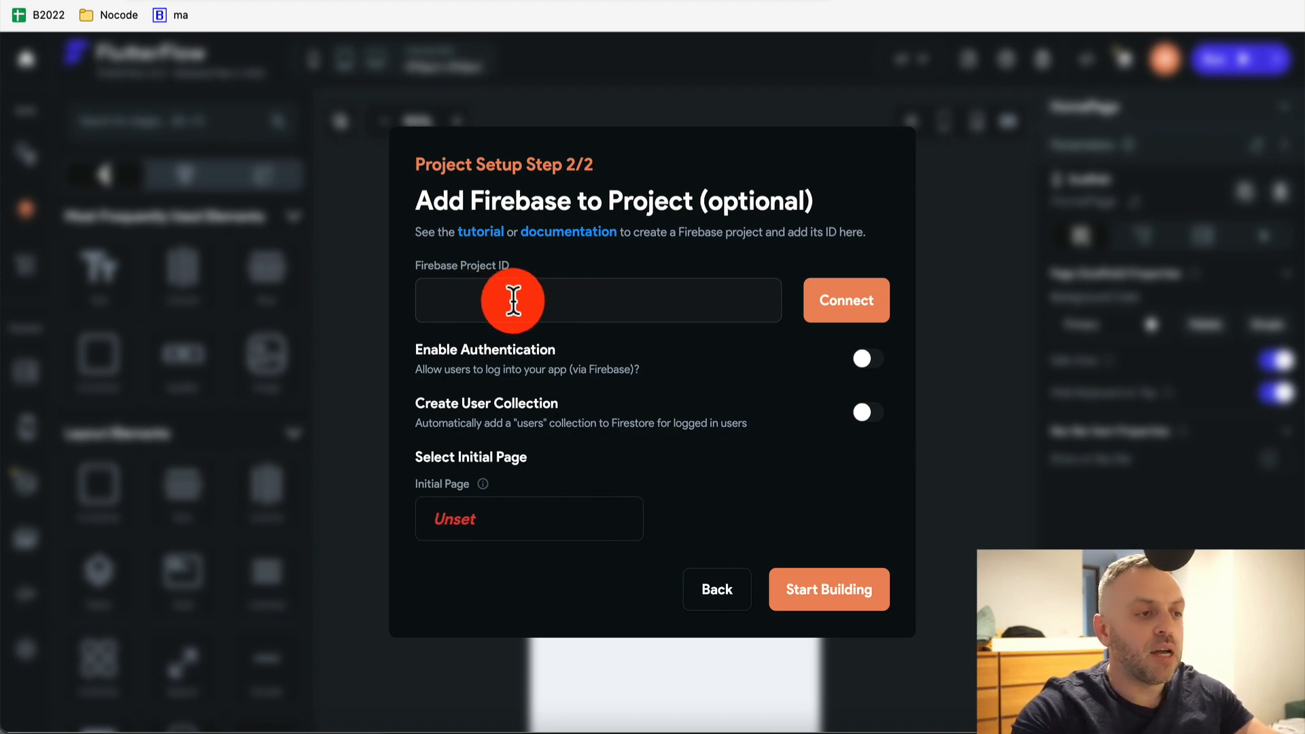
key("ctrl+Tab")
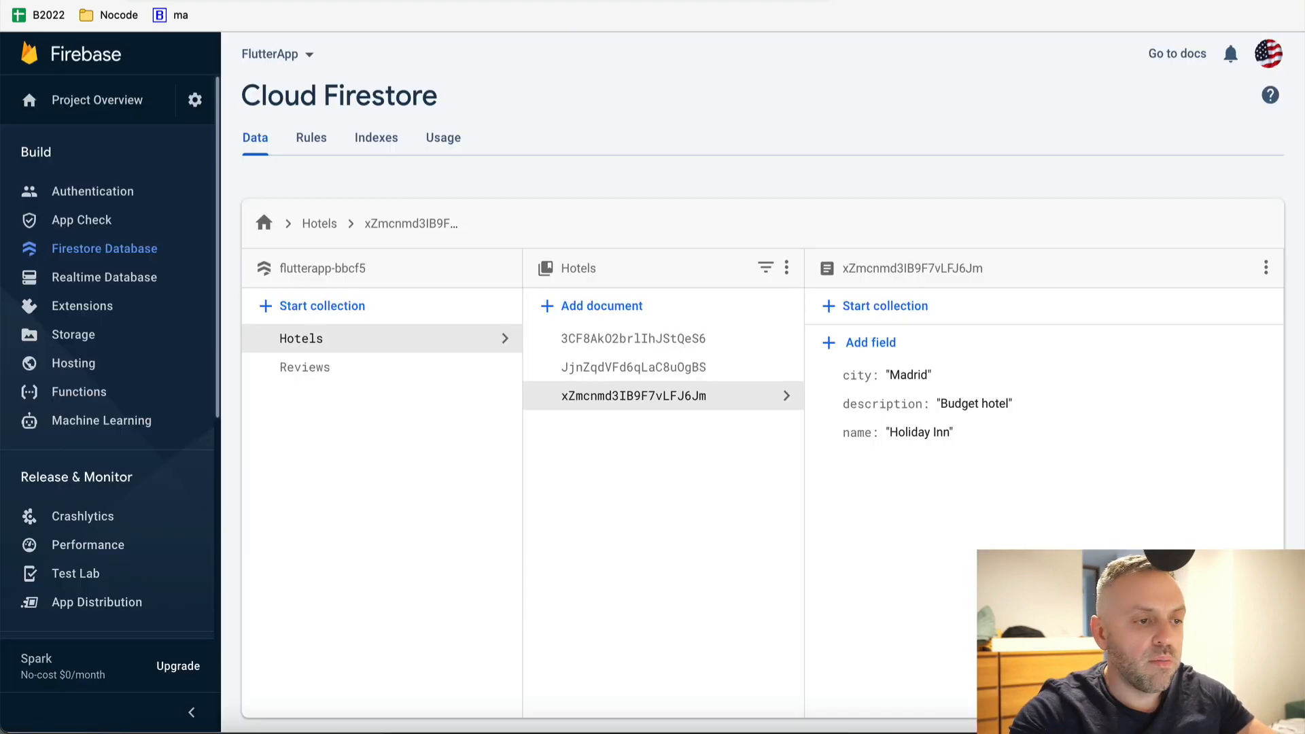
Copy the project ID flutterapp-bbcf5 from Firebase Console's Project settings
left_click(195, 101)
left_click(301, 108)
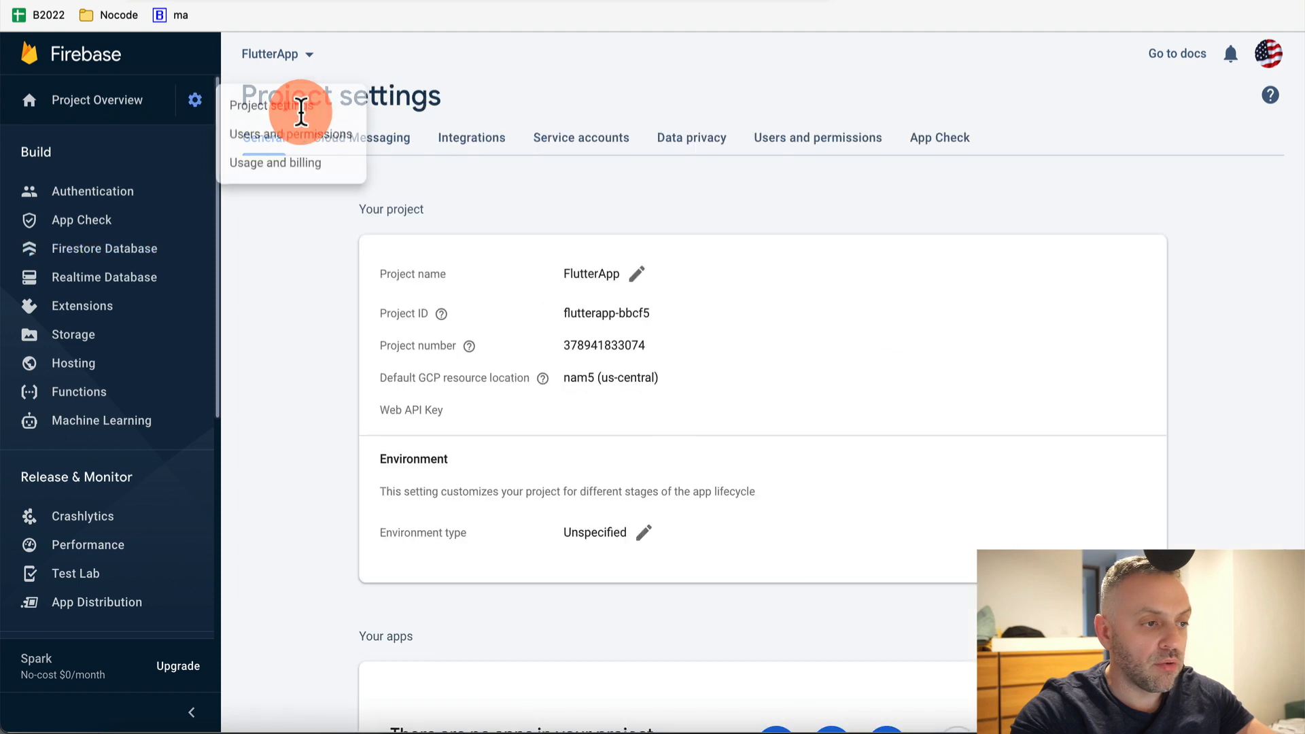
left_click_drag(567, 312, 658, 314)
key("super+c")
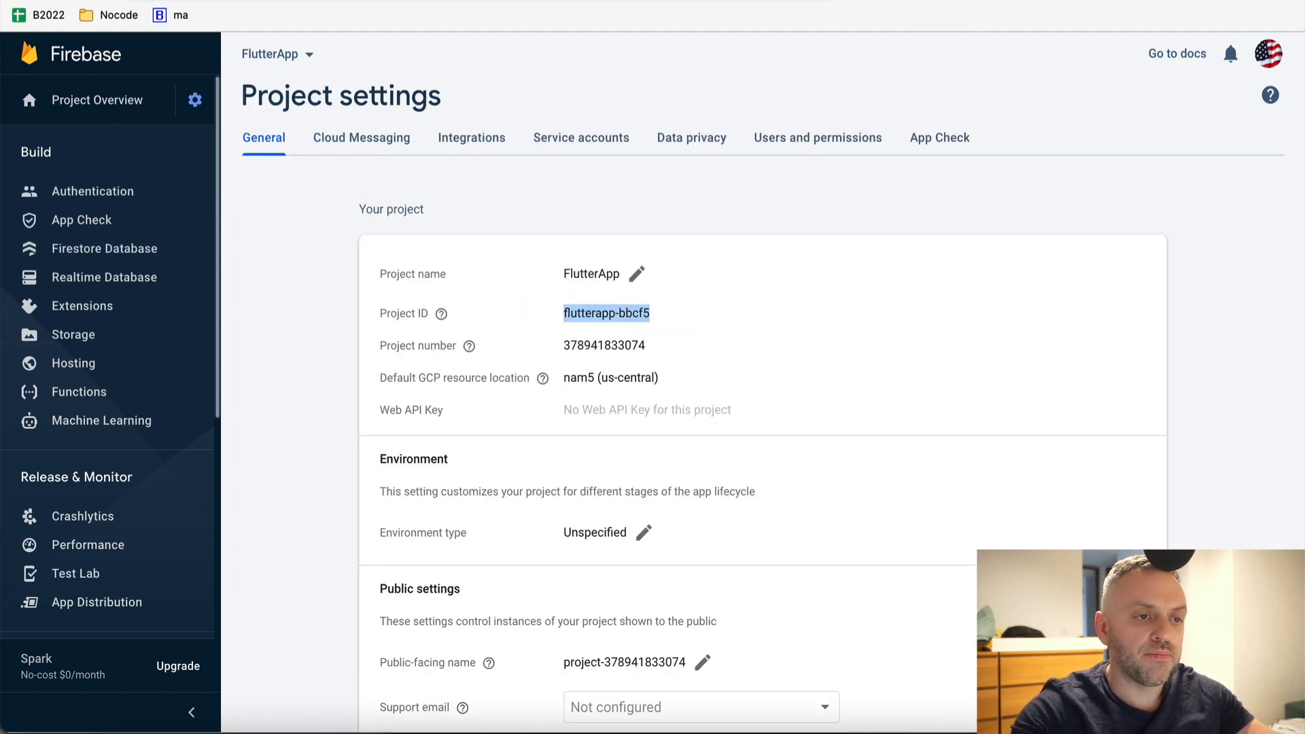
Paste flutterapp-bbcf5 into FlutterFlow's Firebase Project ID field and try connecting
left_click(573, 308)
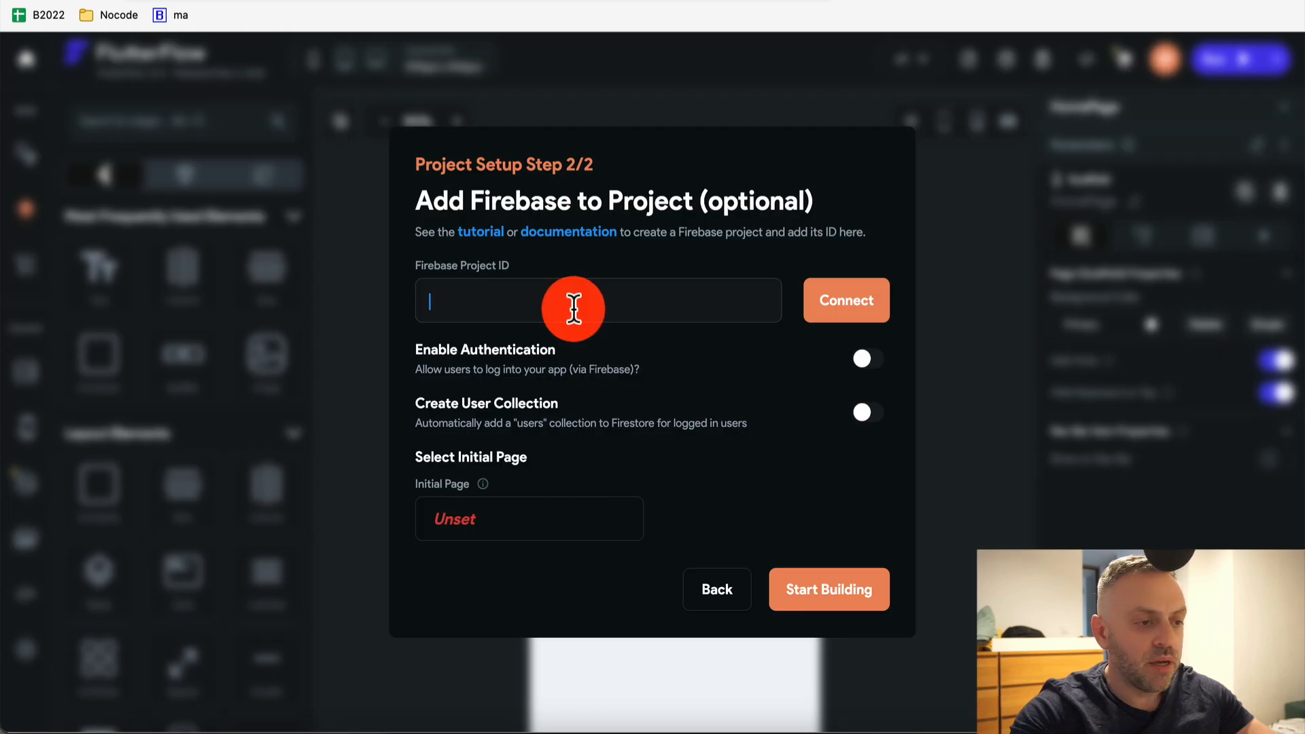
key("super+v")
left_click(846, 303)
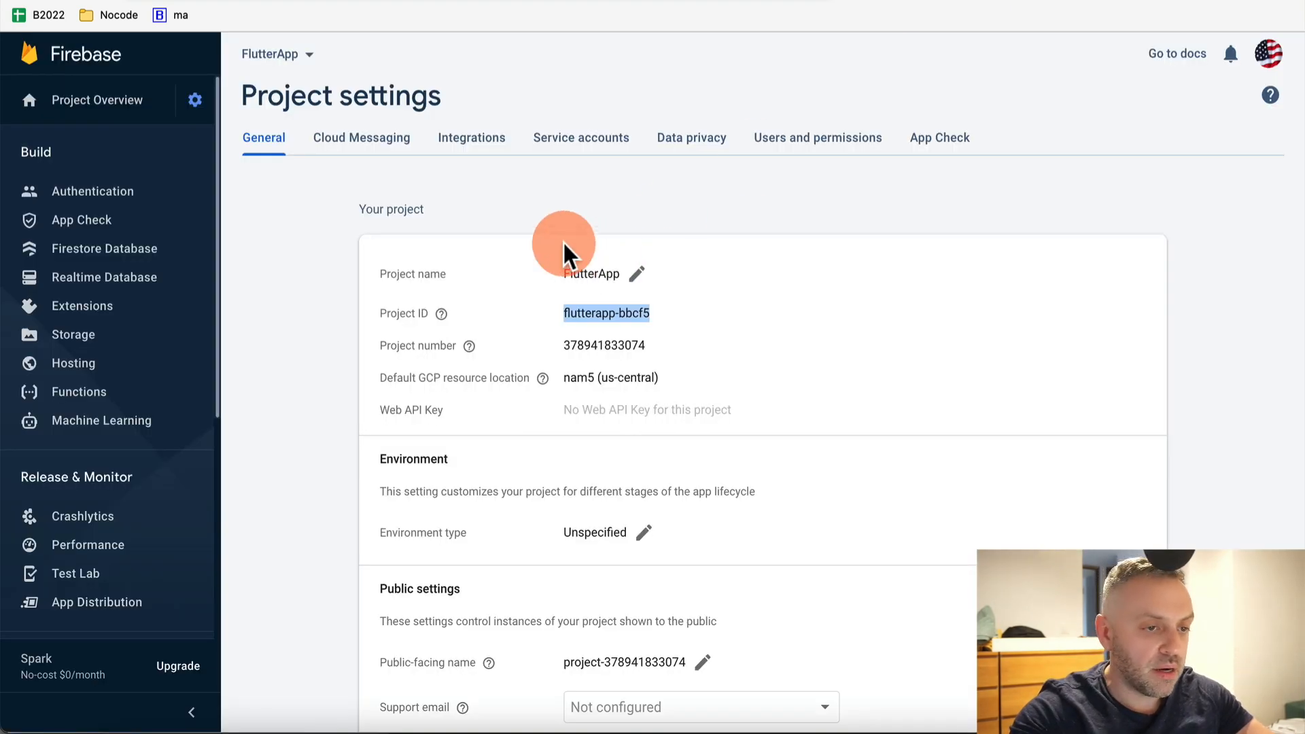
Add FlutterFlow's service e-mail address as an Editor member in Users and permissions
left_click(788, 153)
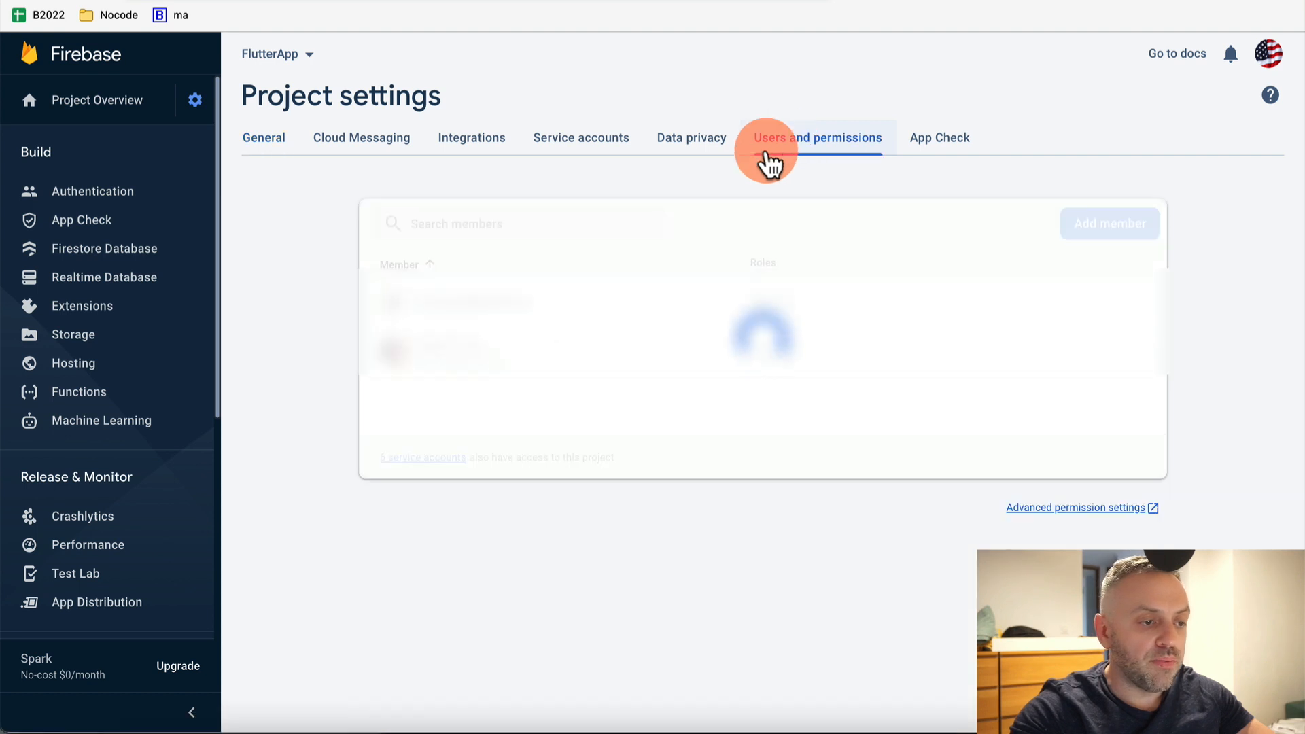
left_click(517, 226)
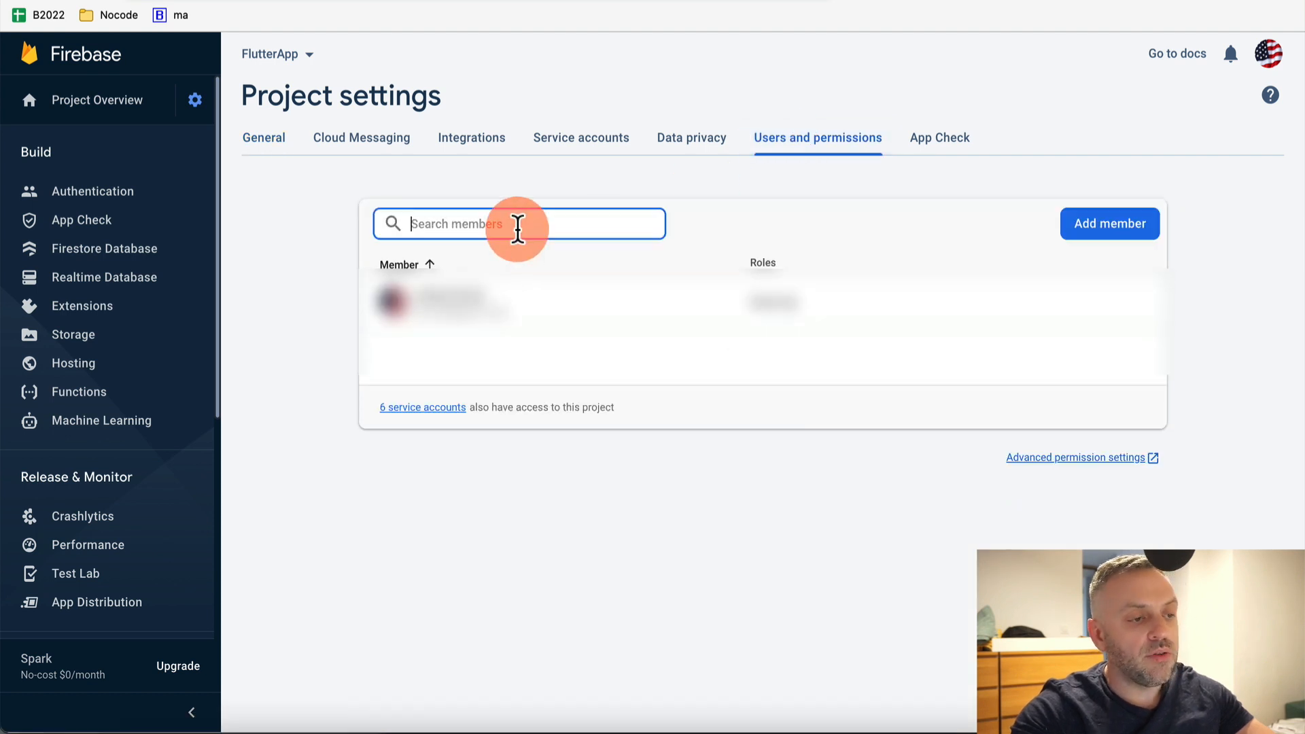
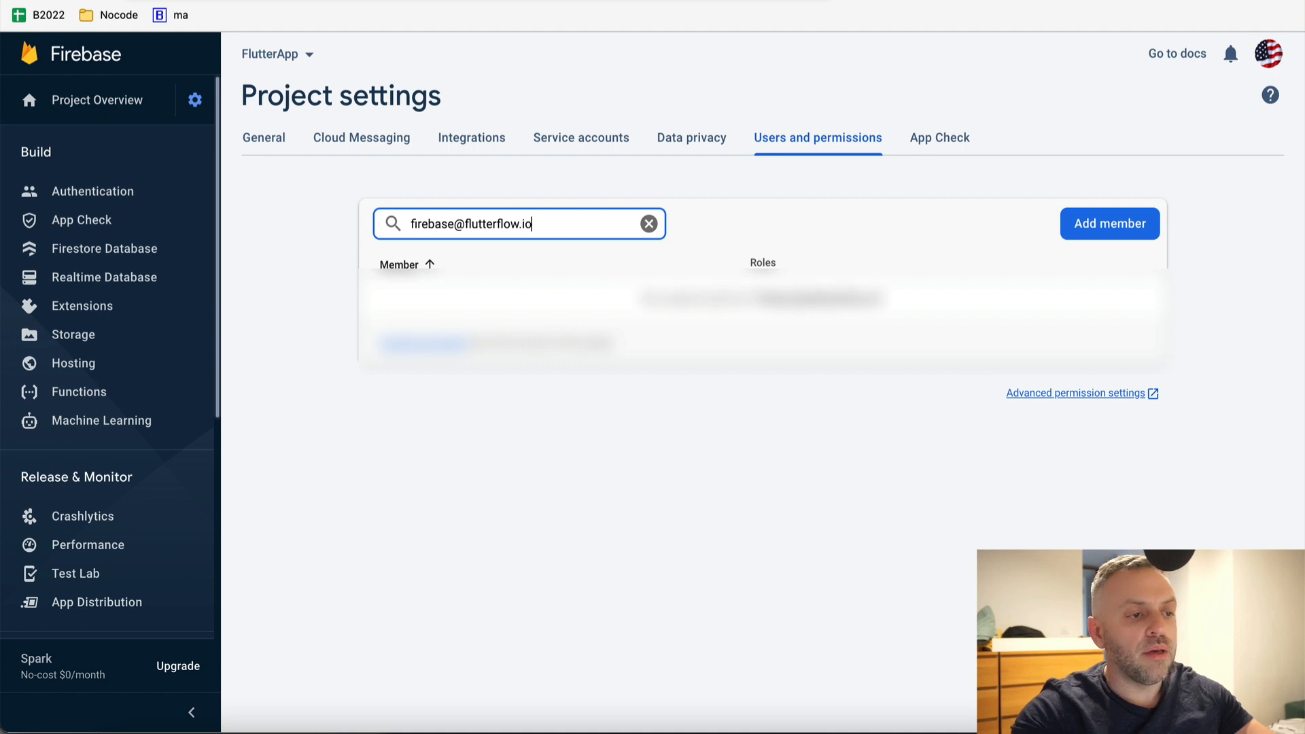
key("super+a")
left_click(1097, 227)
left_click(927, 335)
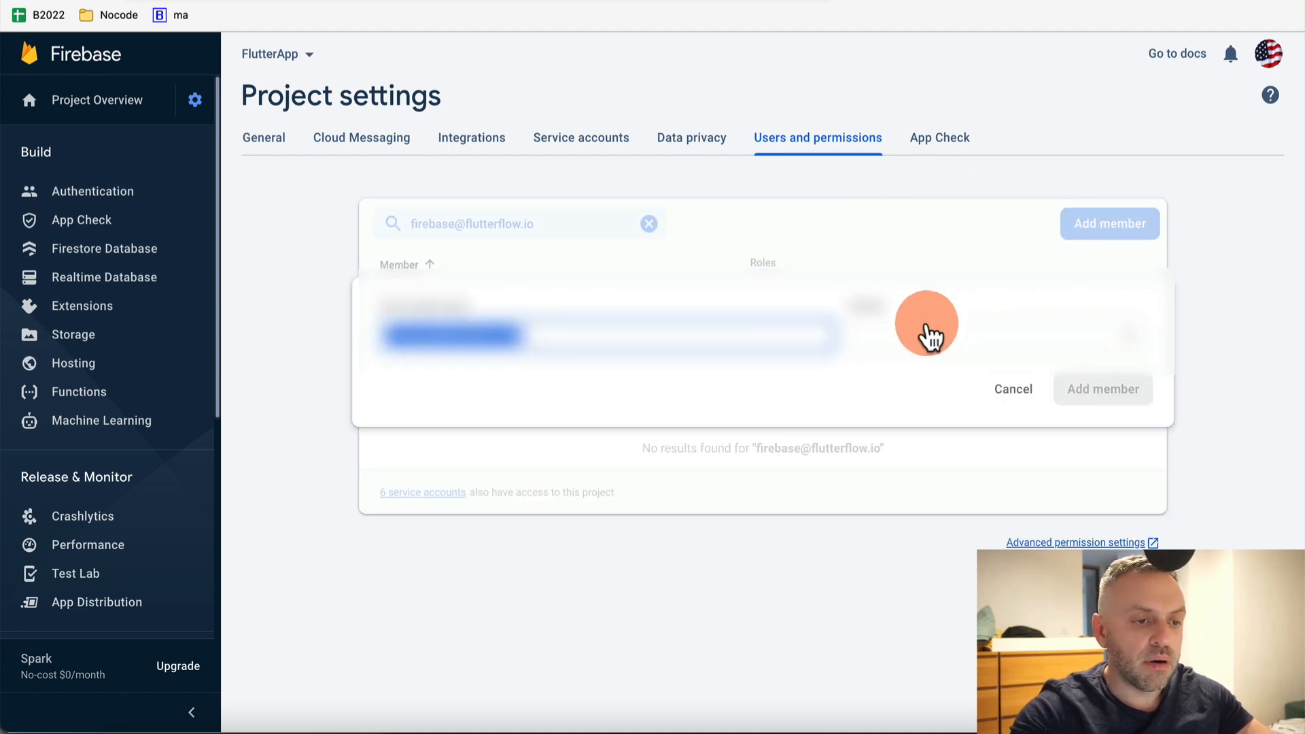
left_click(883, 375)
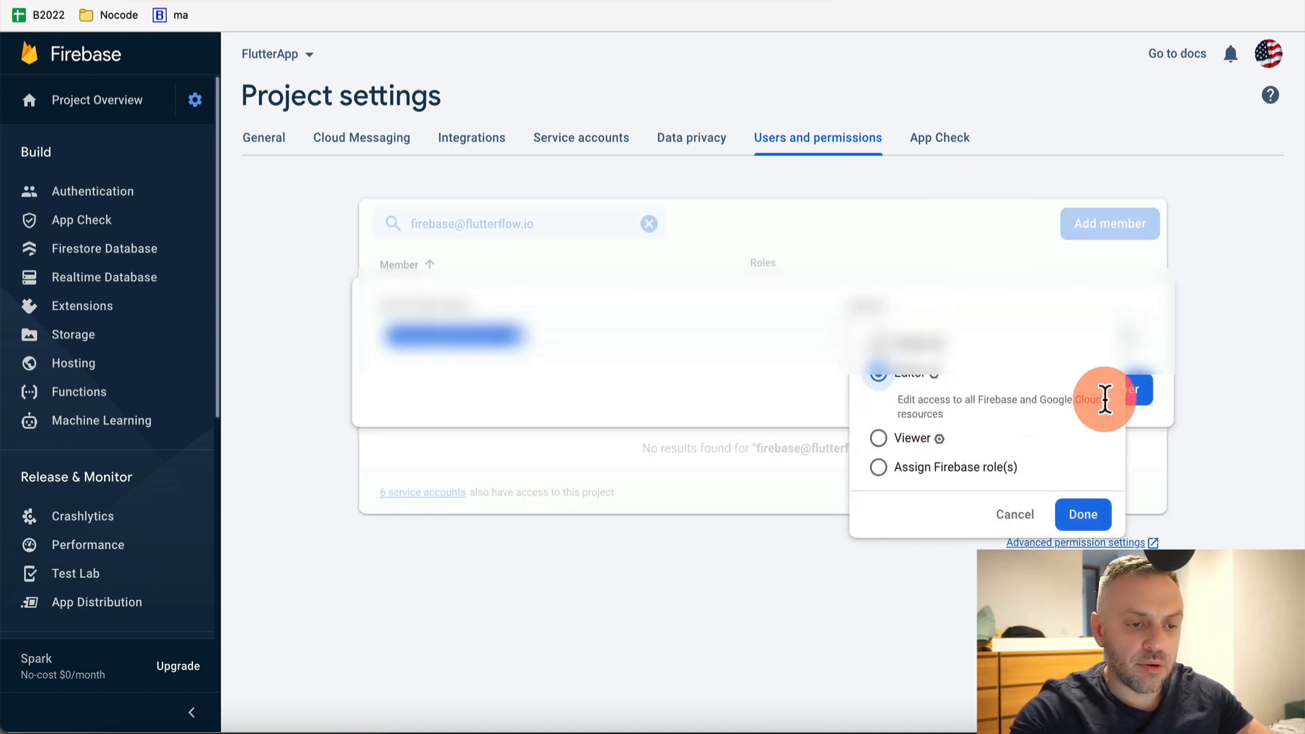
left_click(1091, 517)
left_click(1112, 395)
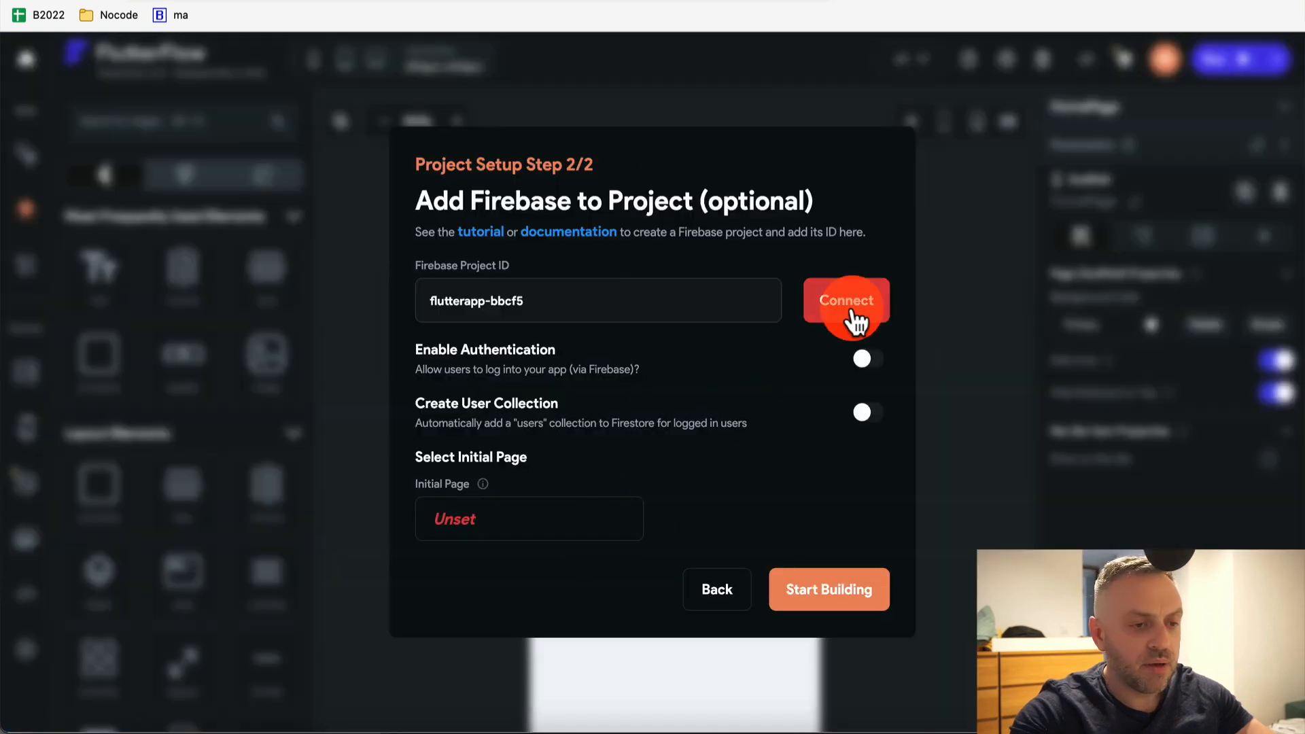
Reconnect to flutterapp-bbcf5, auto-generate the config files, and start building on HomePage
left_click(851, 312)
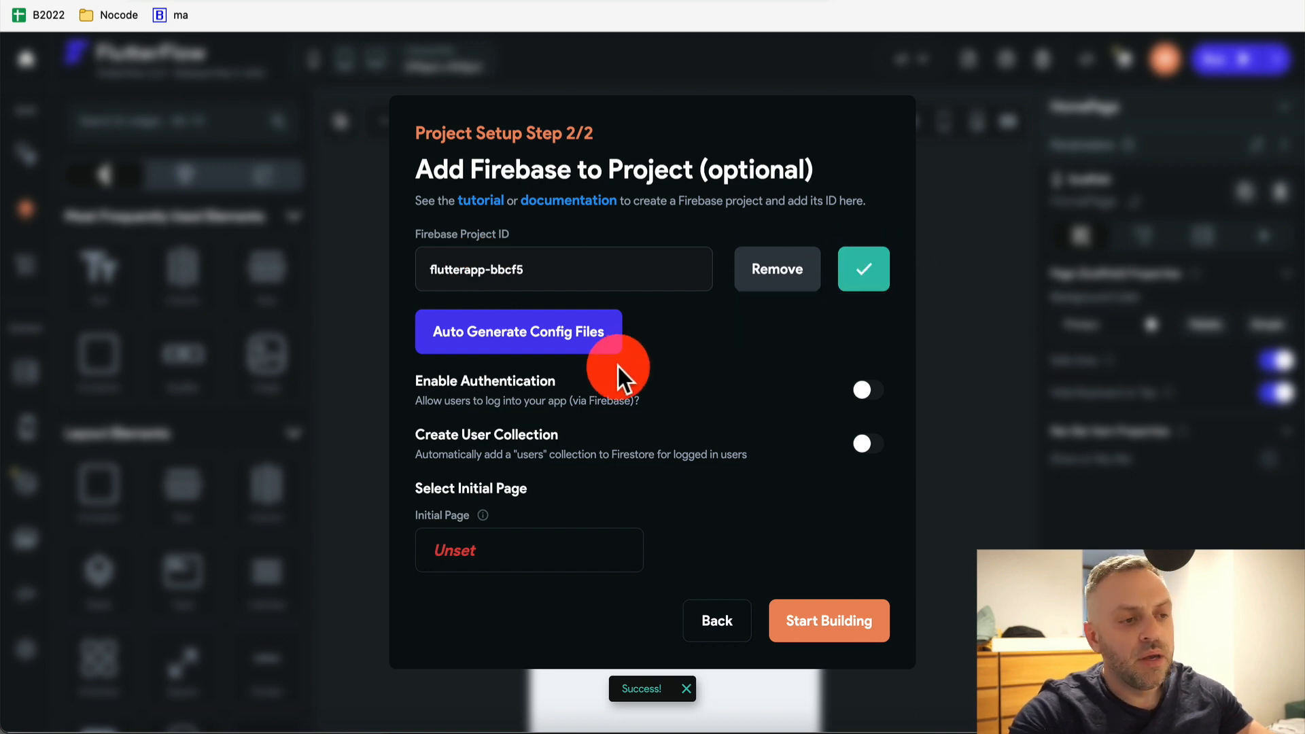
left_click(525, 333)
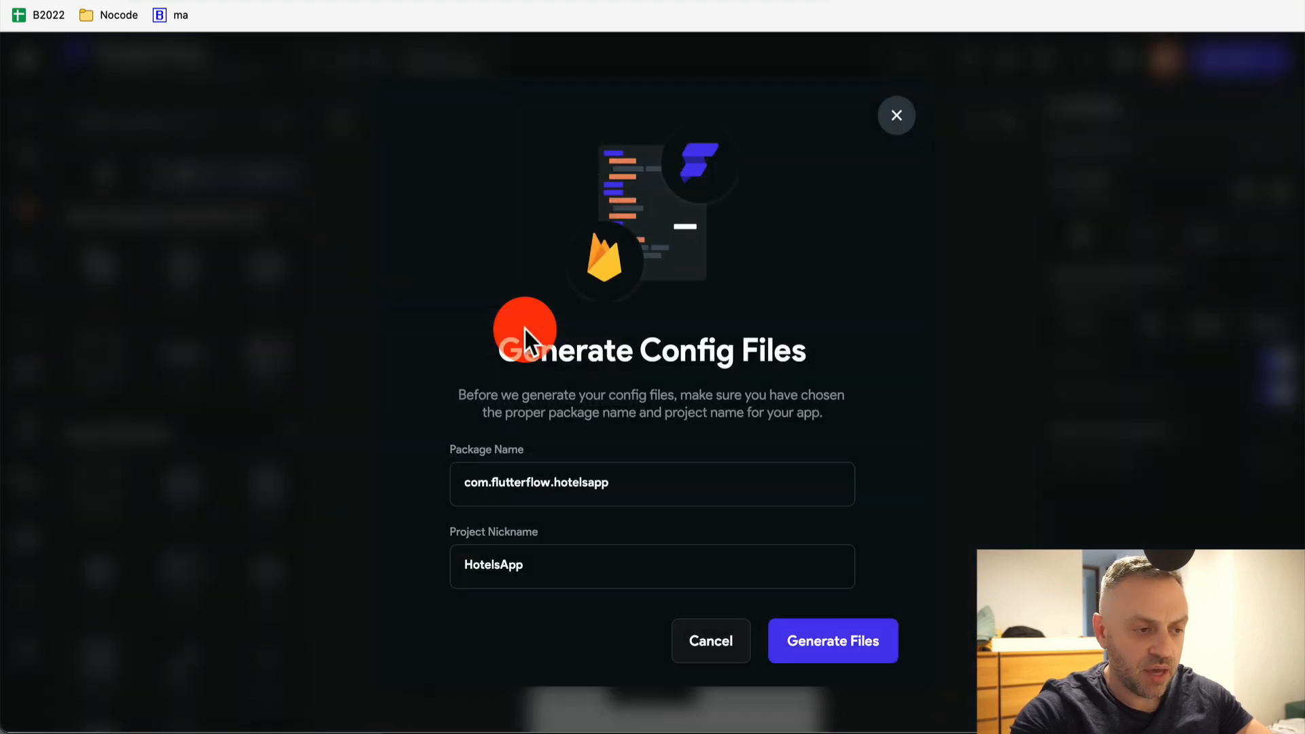
left_click(832, 649)
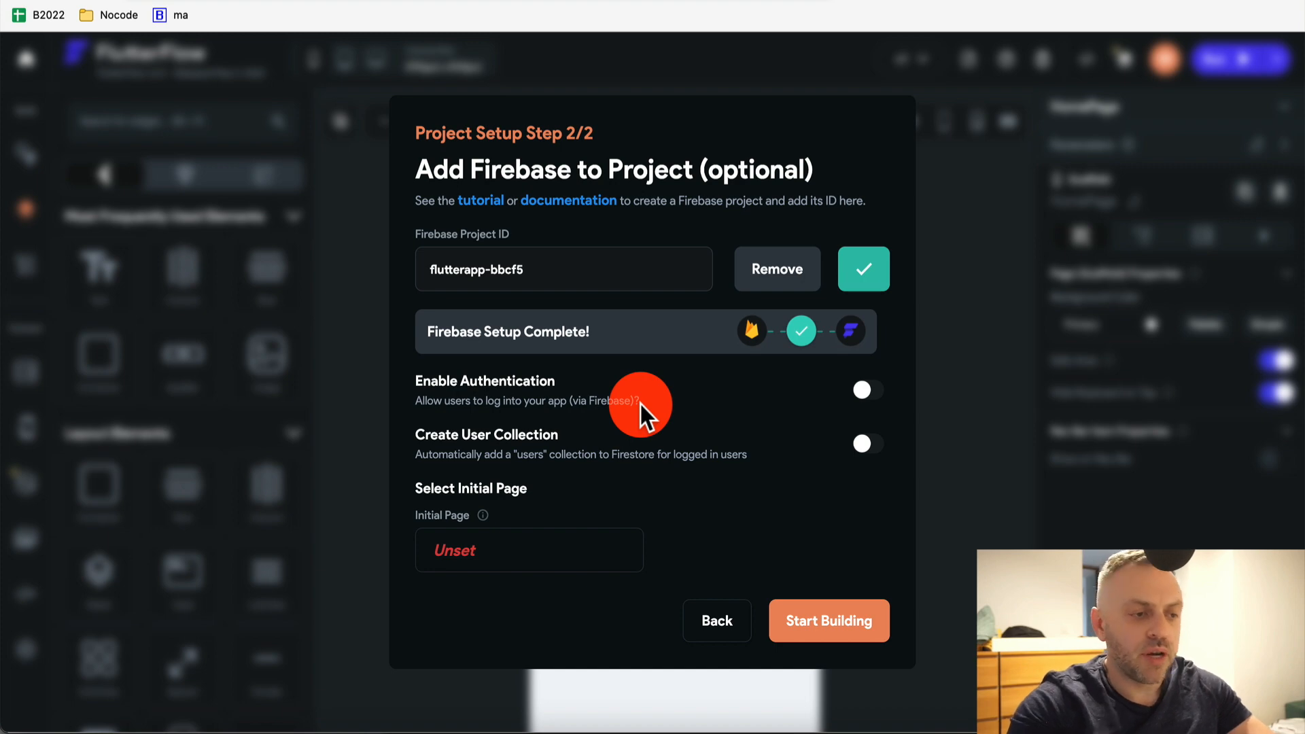
left_click(859, 625)
left_click(698, 276)
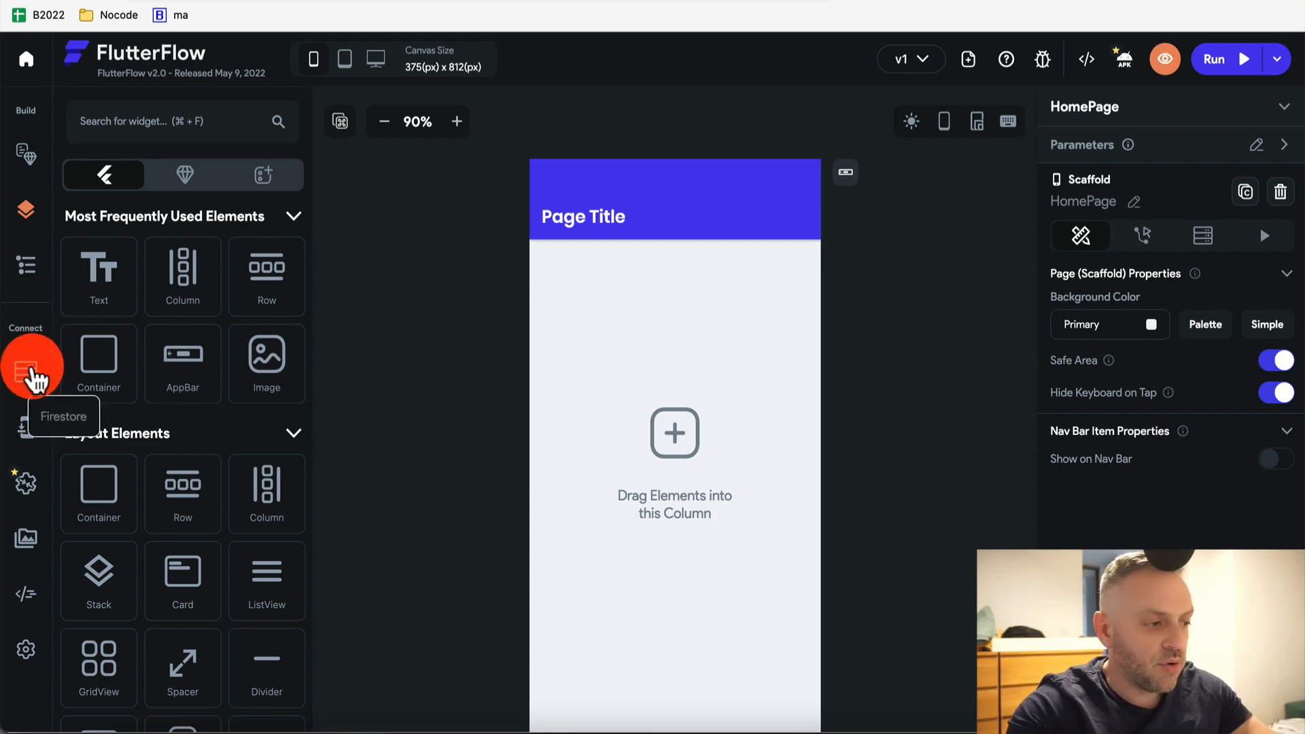
Create the Hotels and Reviews collections in the Firestore schema panel
left_click(31, 386)
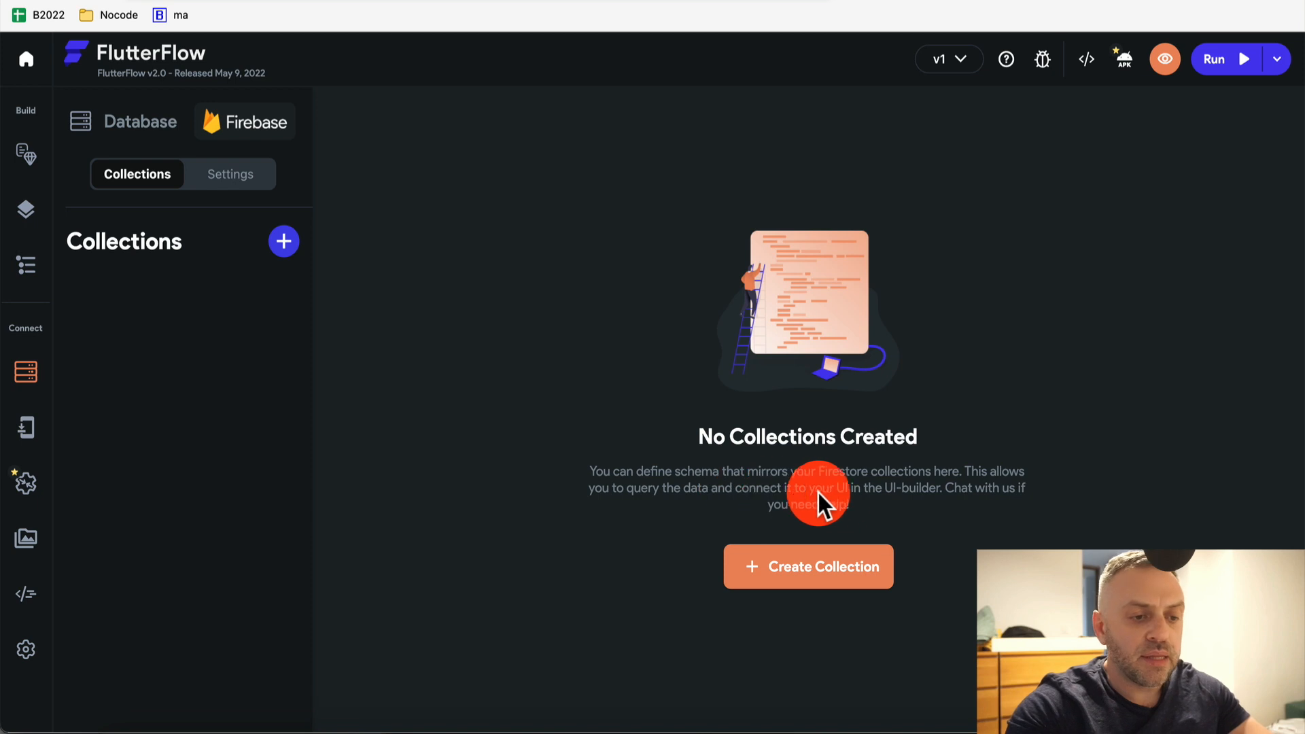
left_click(821, 577)
left_click(644, 360)
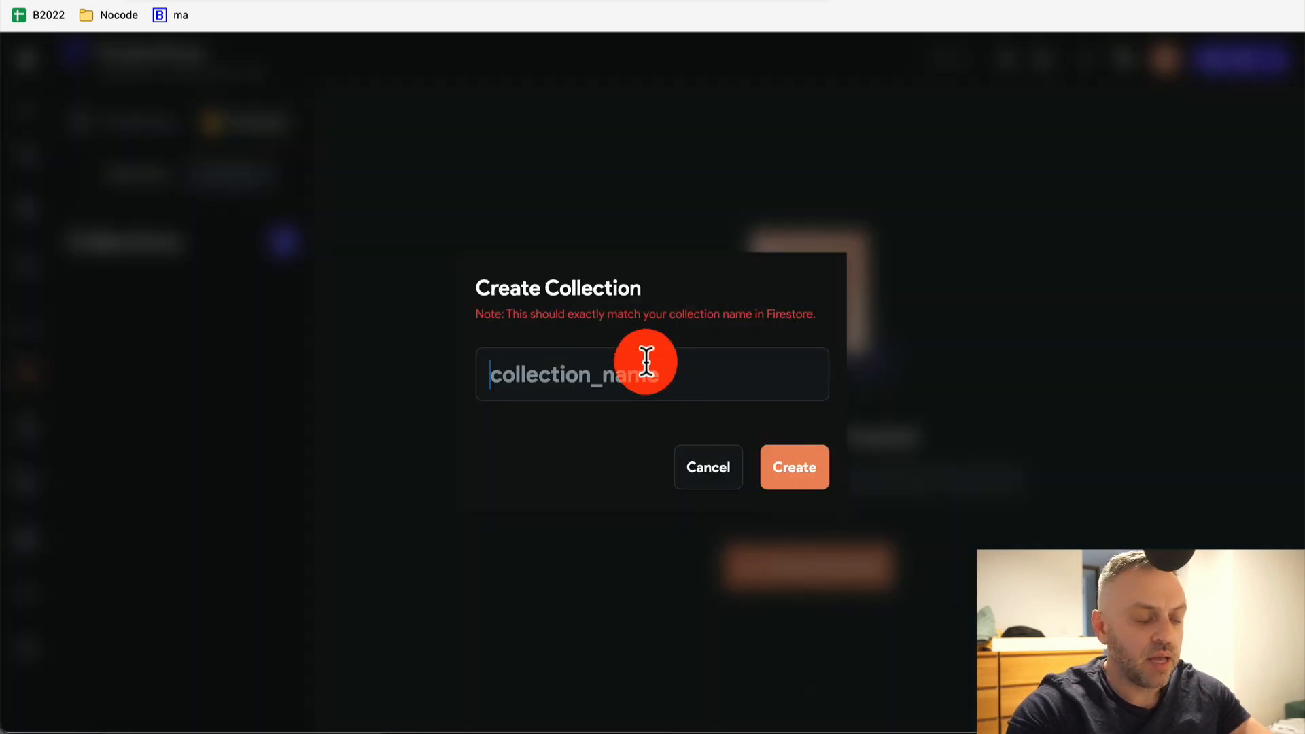
type("Hotels")
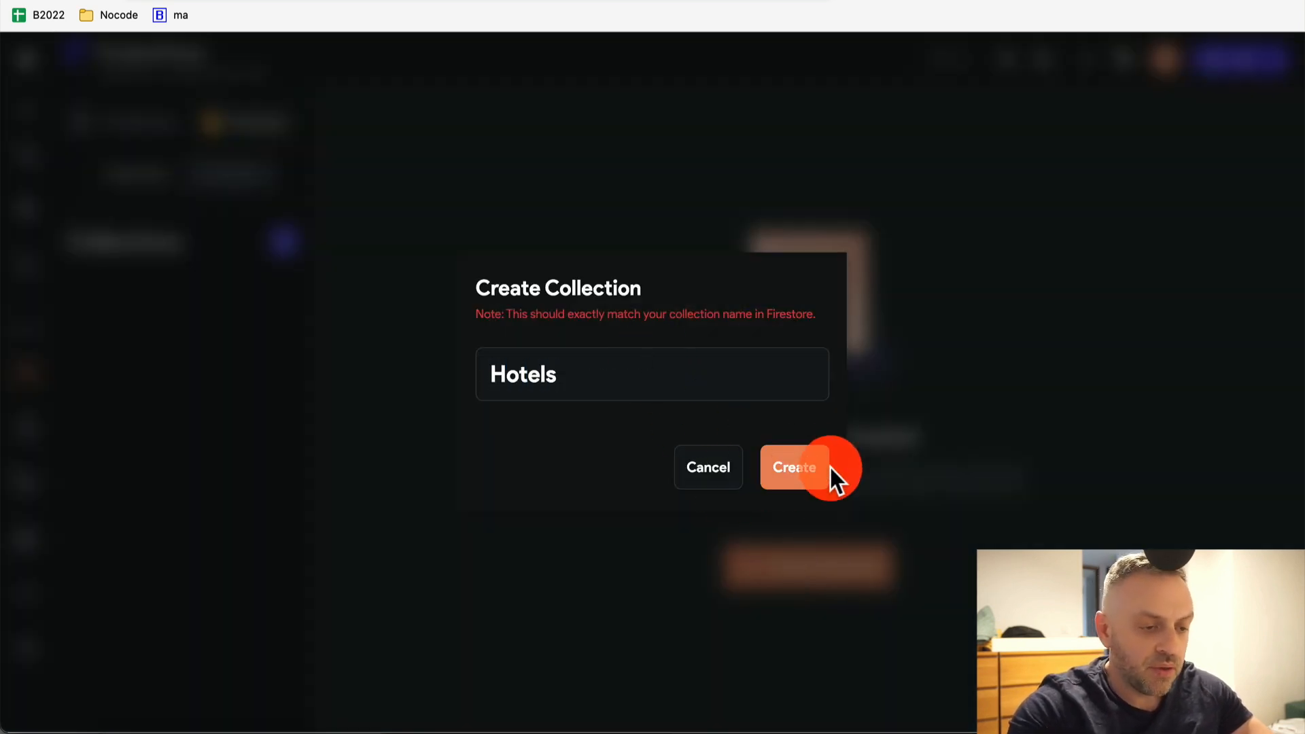
left_click(804, 472)
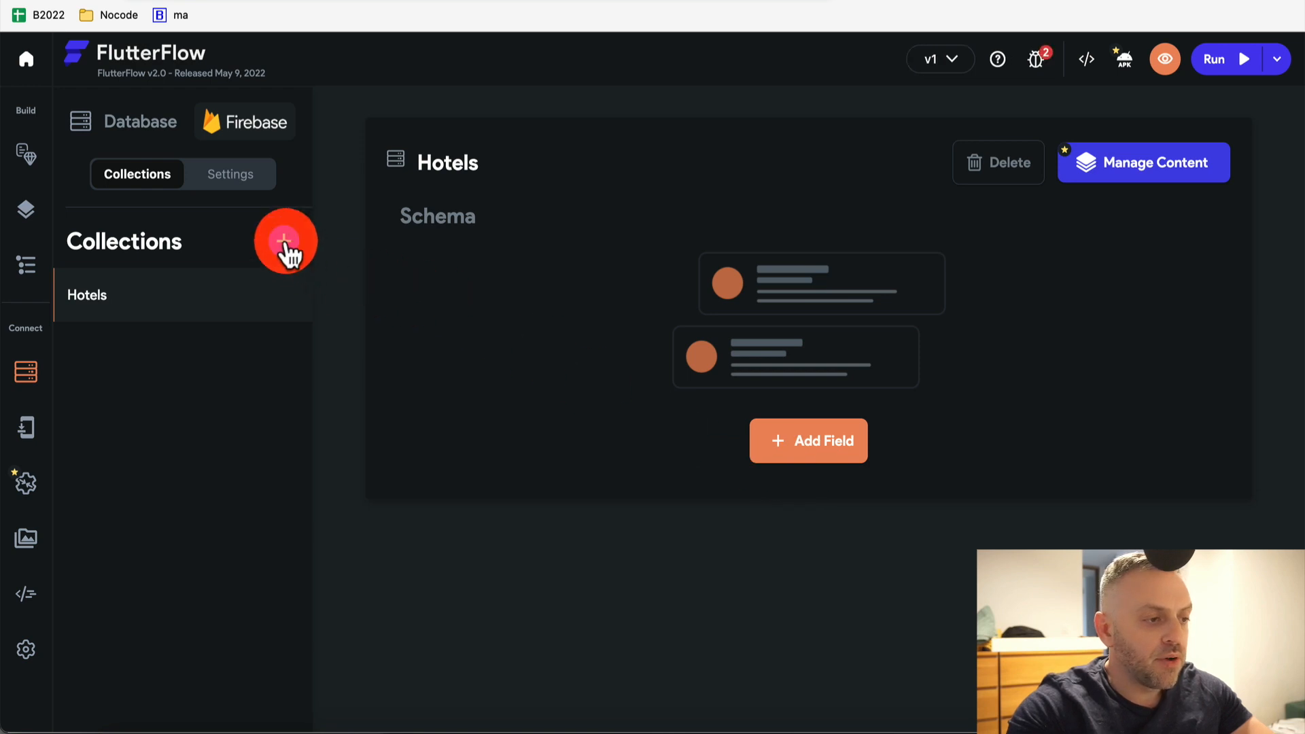
left_click(286, 246)
type("Reviews")
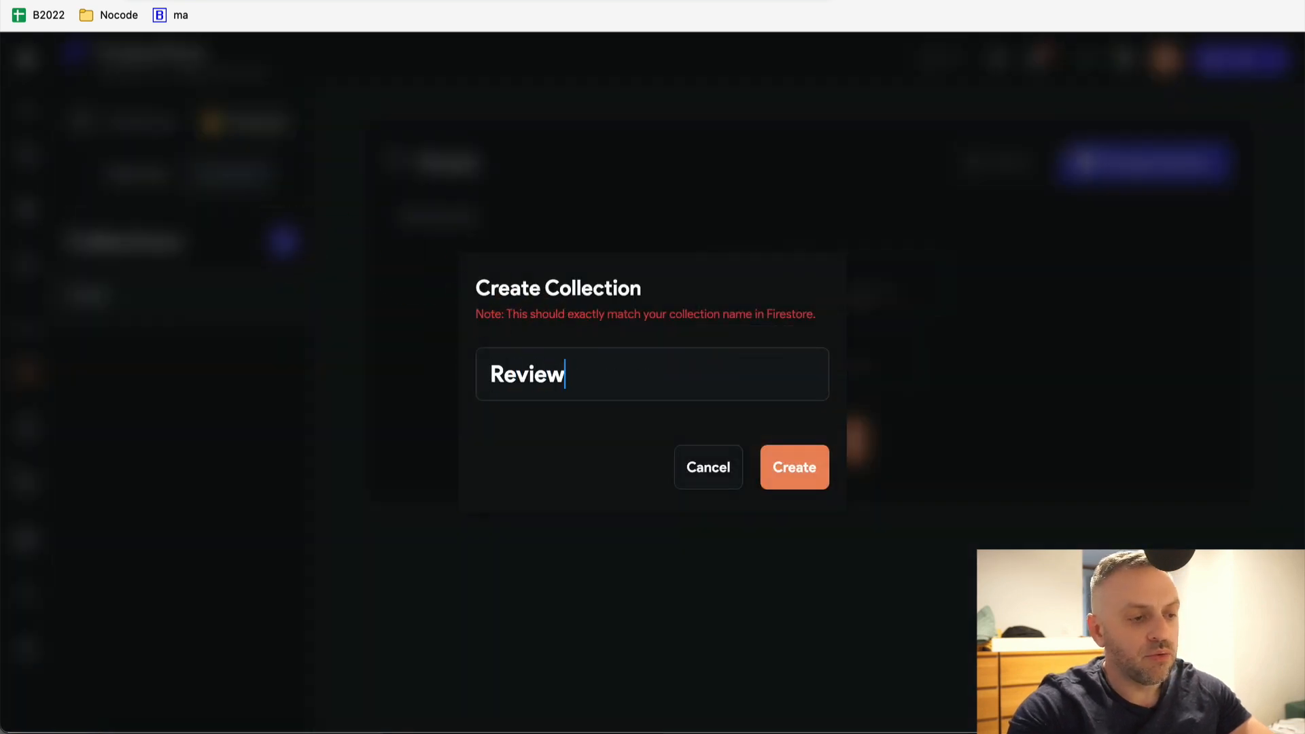
left_click(770, 467)
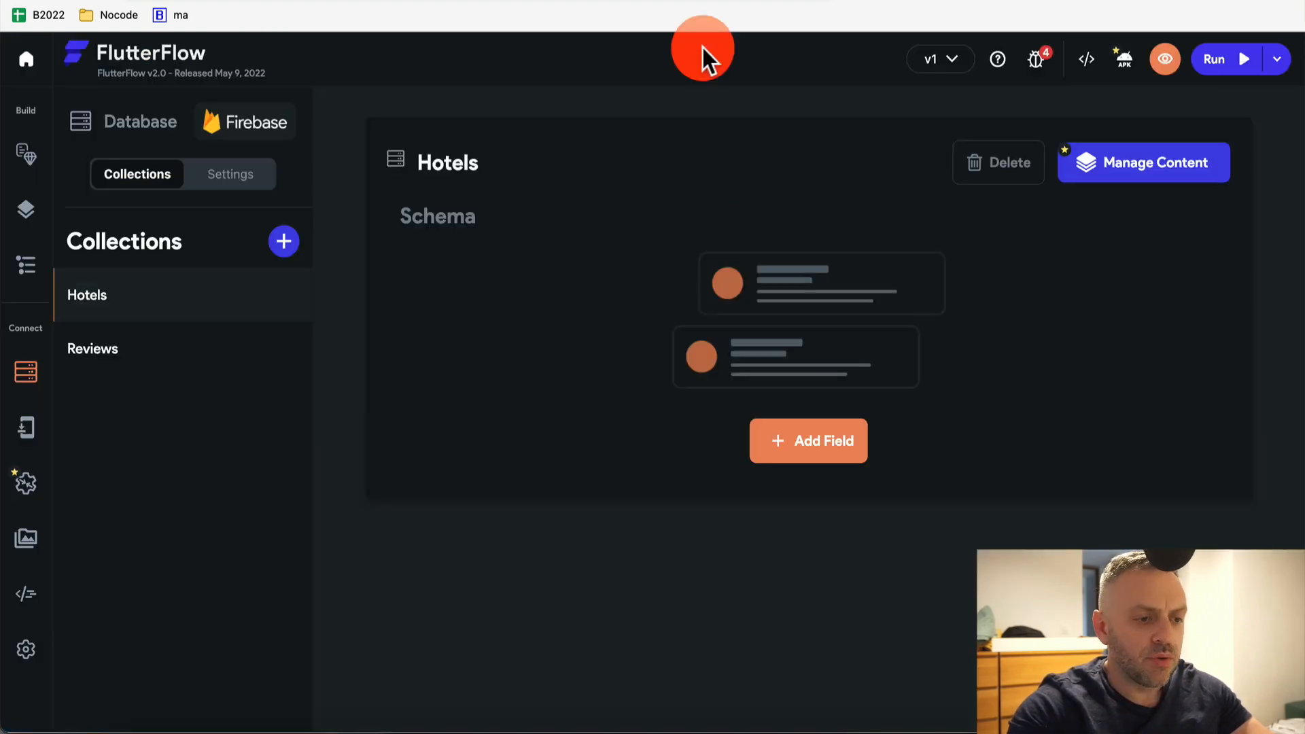
left_click(816, 443)
Add single-element String fields city and description to the Hotels collection
type("City")
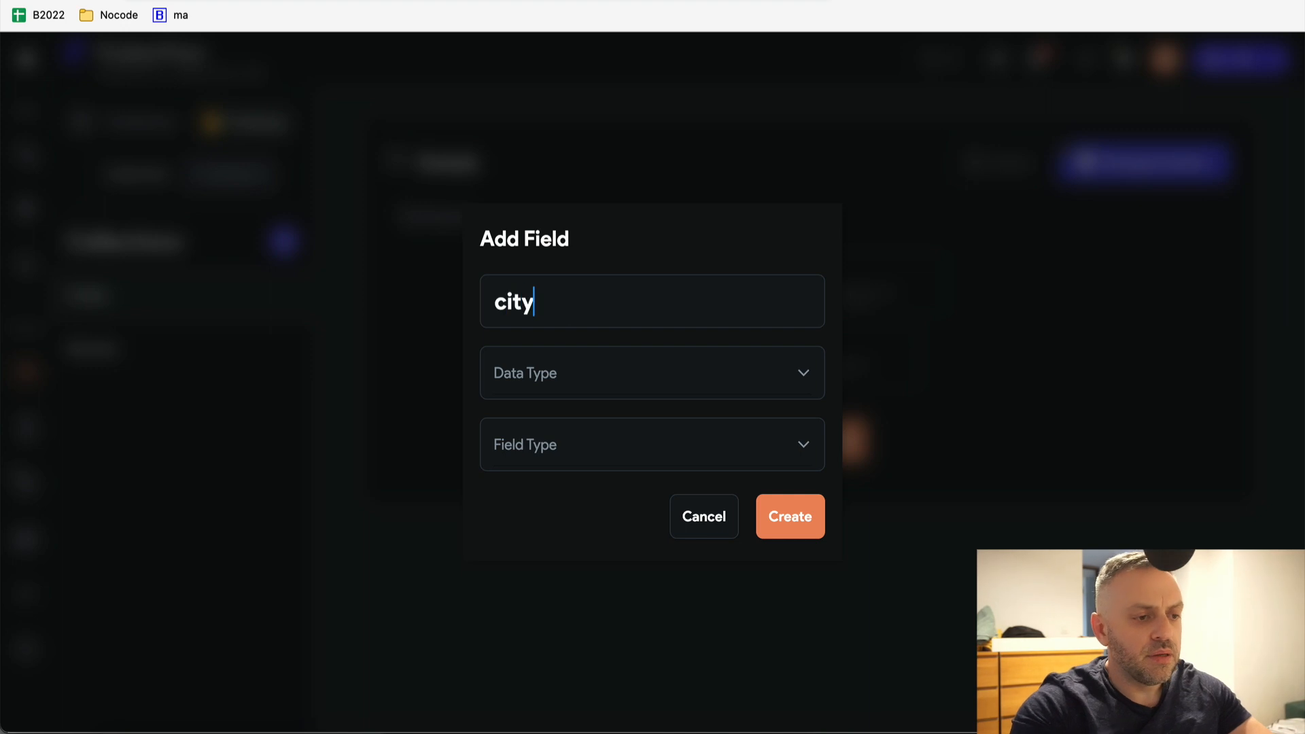
left_click(606, 376)
left_click(570, 367)
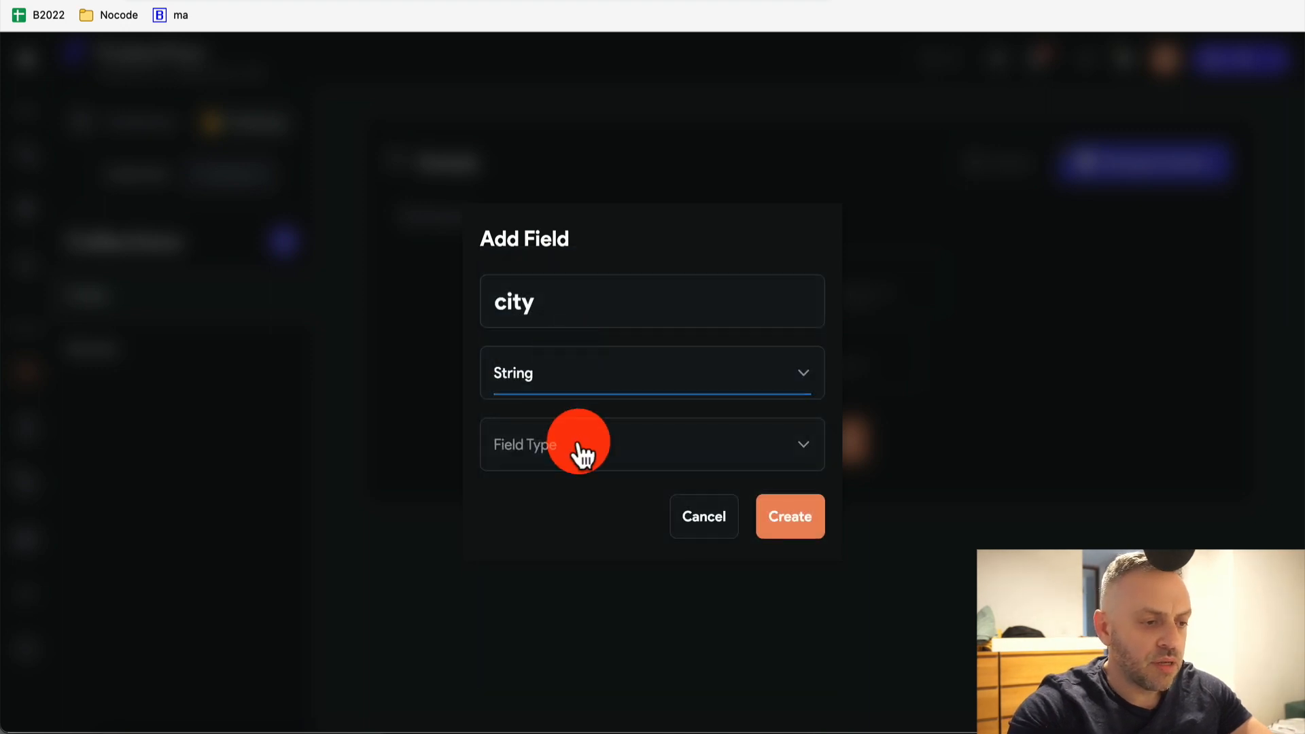
left_click(577, 447)
left_click(578, 448)
left_click(800, 529)
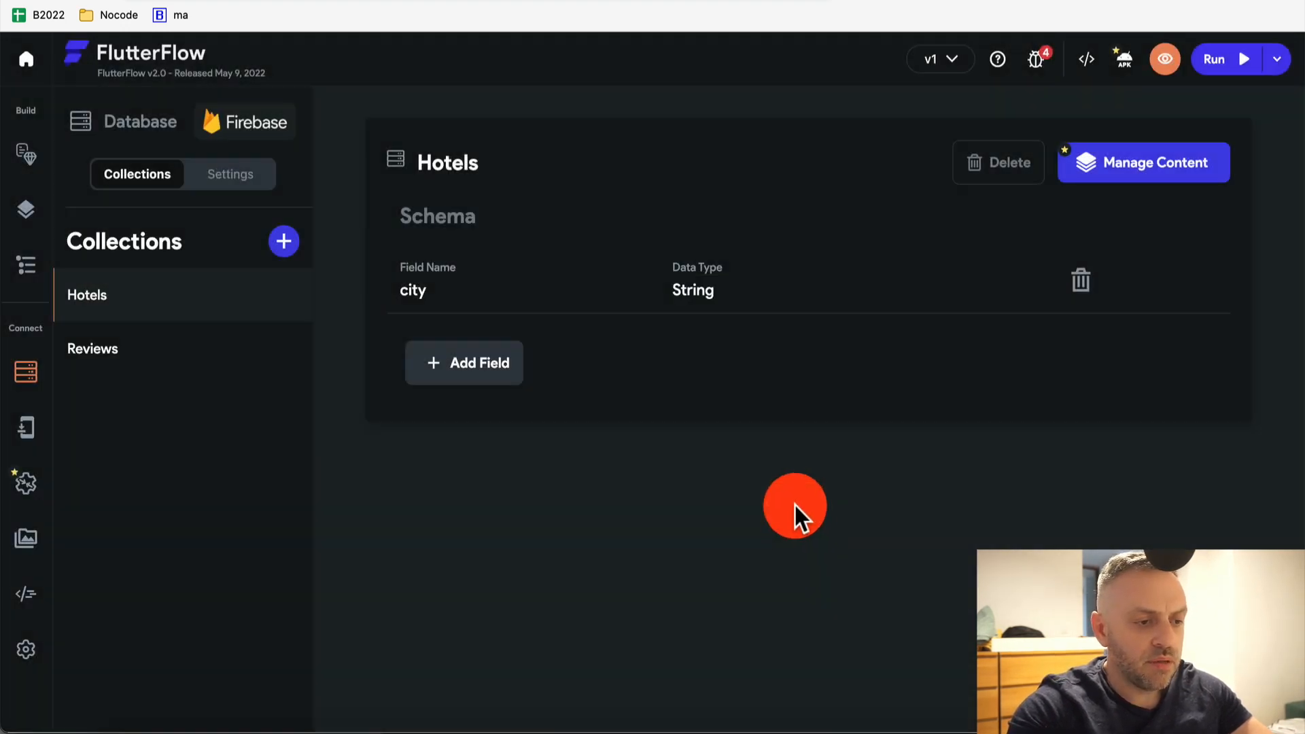
left_click(492, 371)
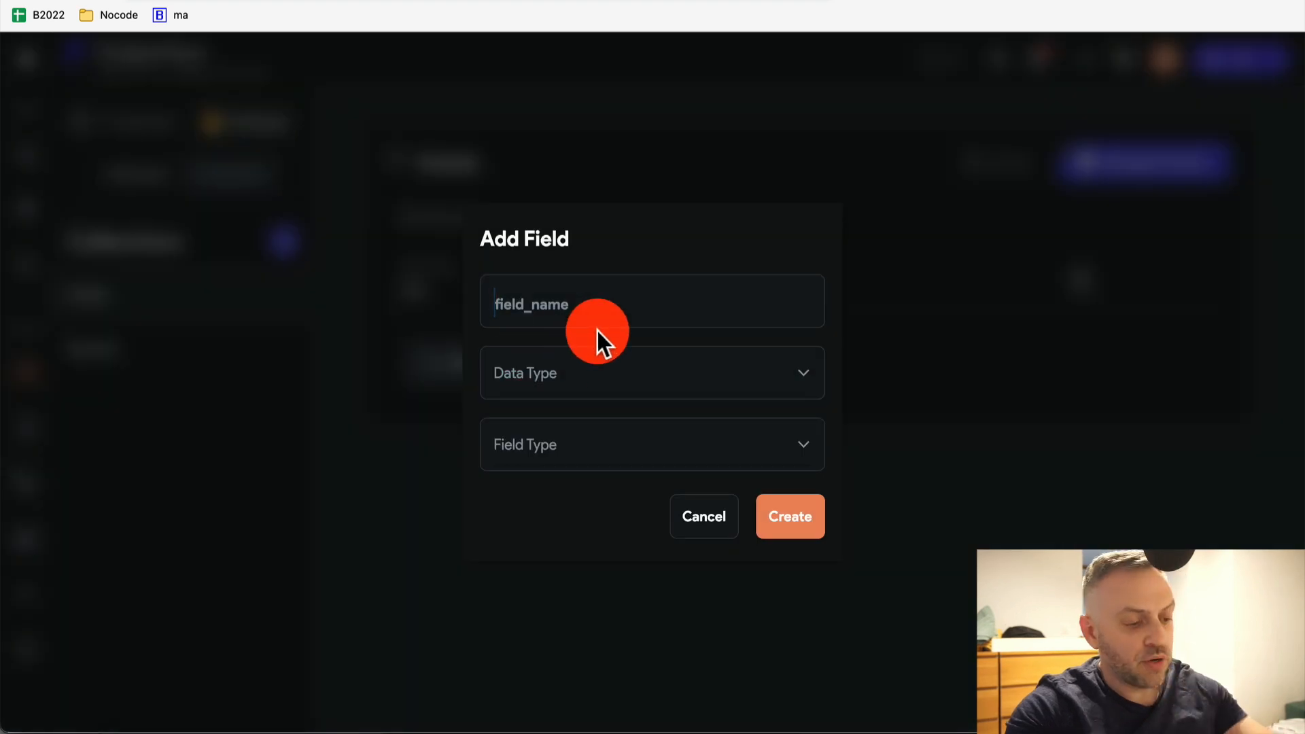
type("description")
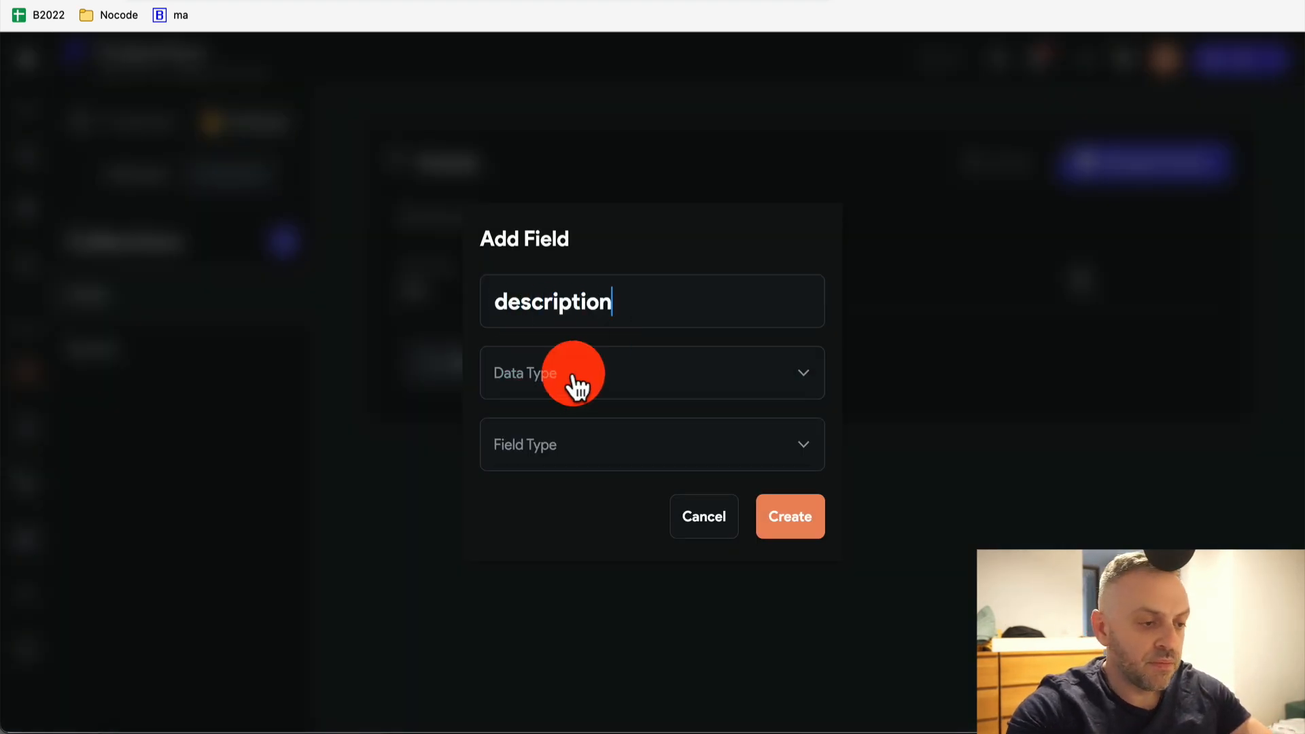
left_click(573, 386)
left_click(576, 365)
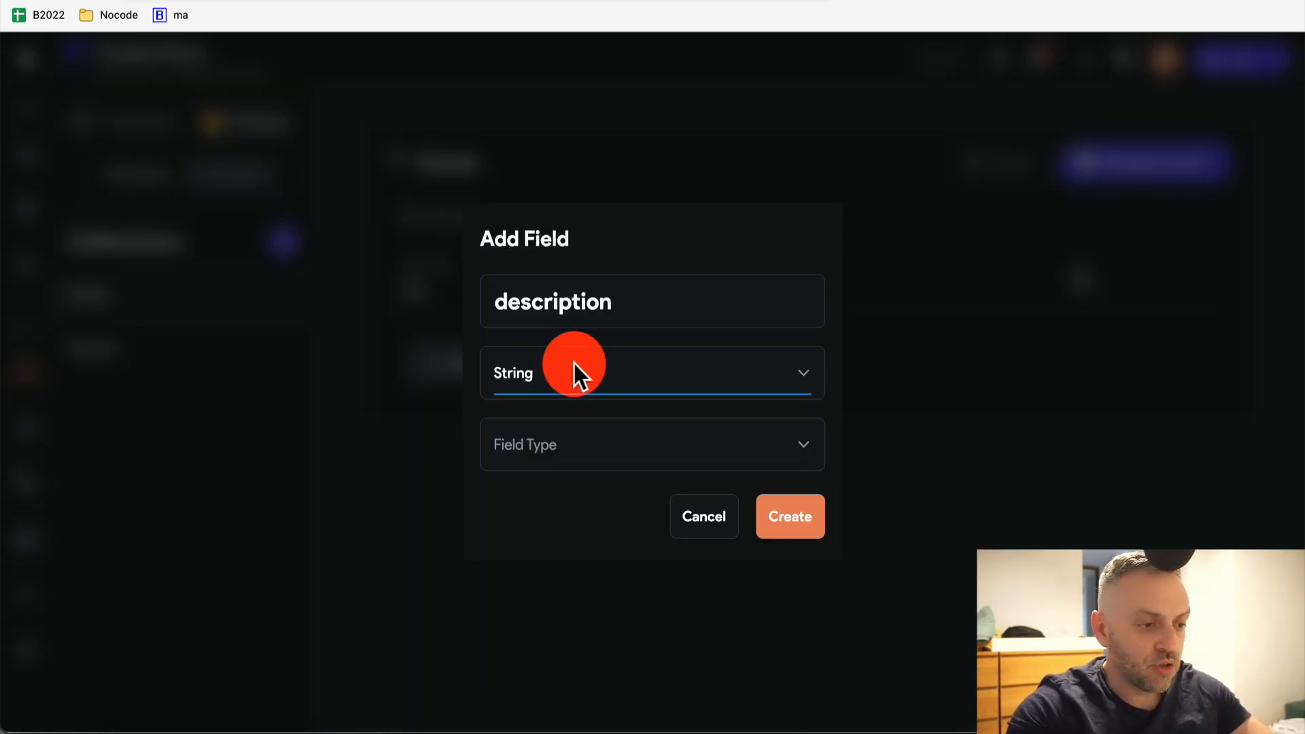
left_click(571, 453)
left_click(597, 452)
left_click(782, 518)
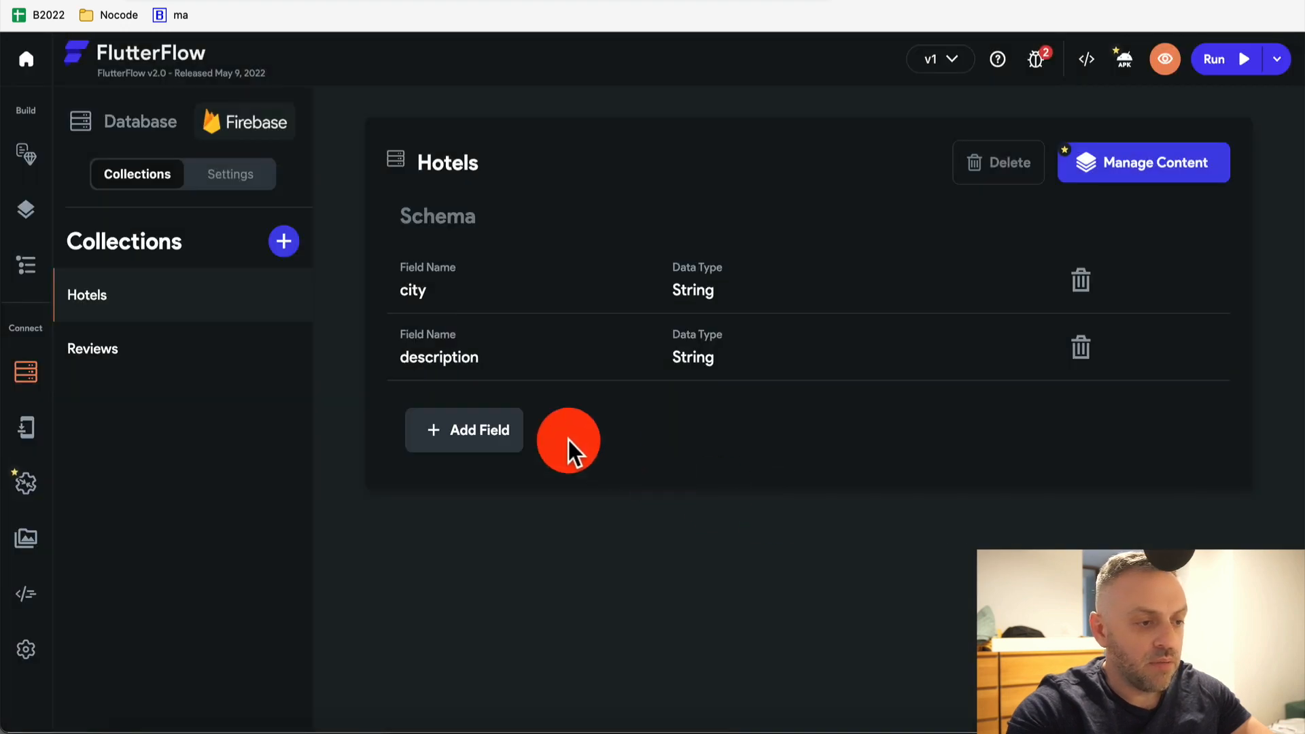
Add a single-element String field called name to Hotels
left_click(575, 318)
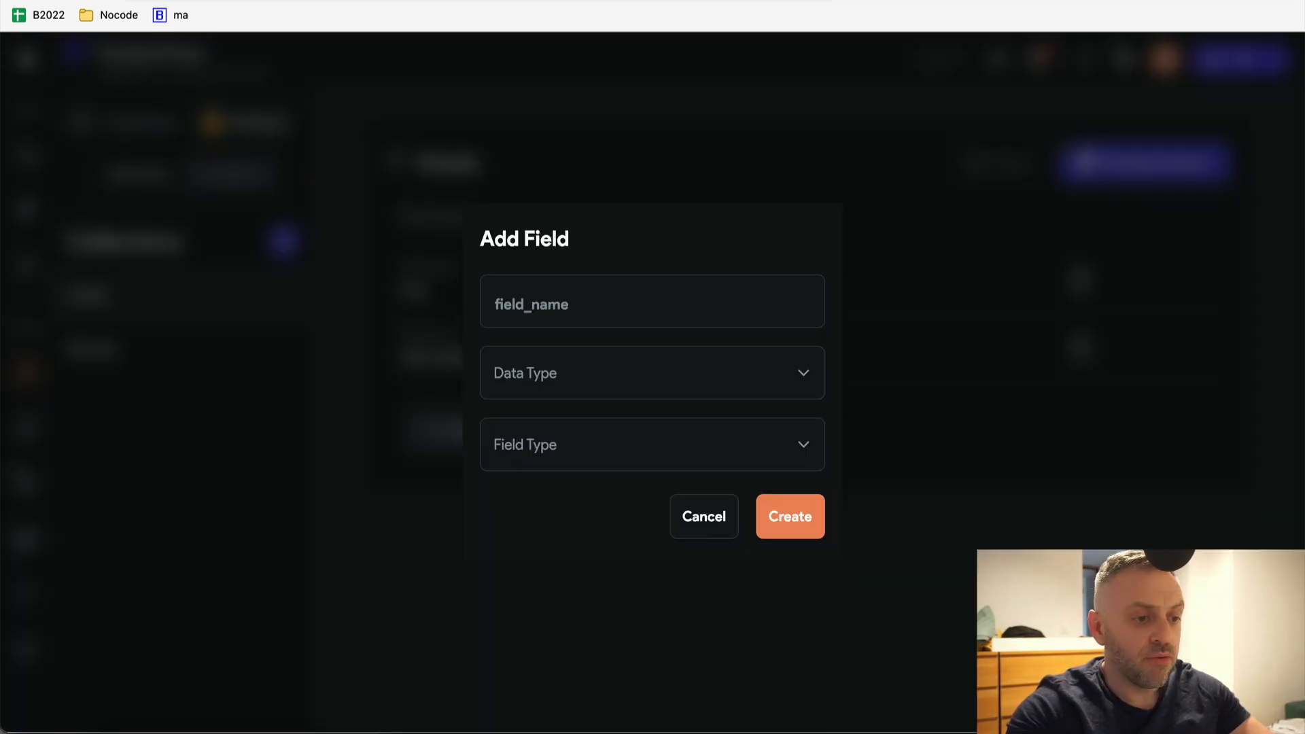
left_click(629, 286)
type("name")
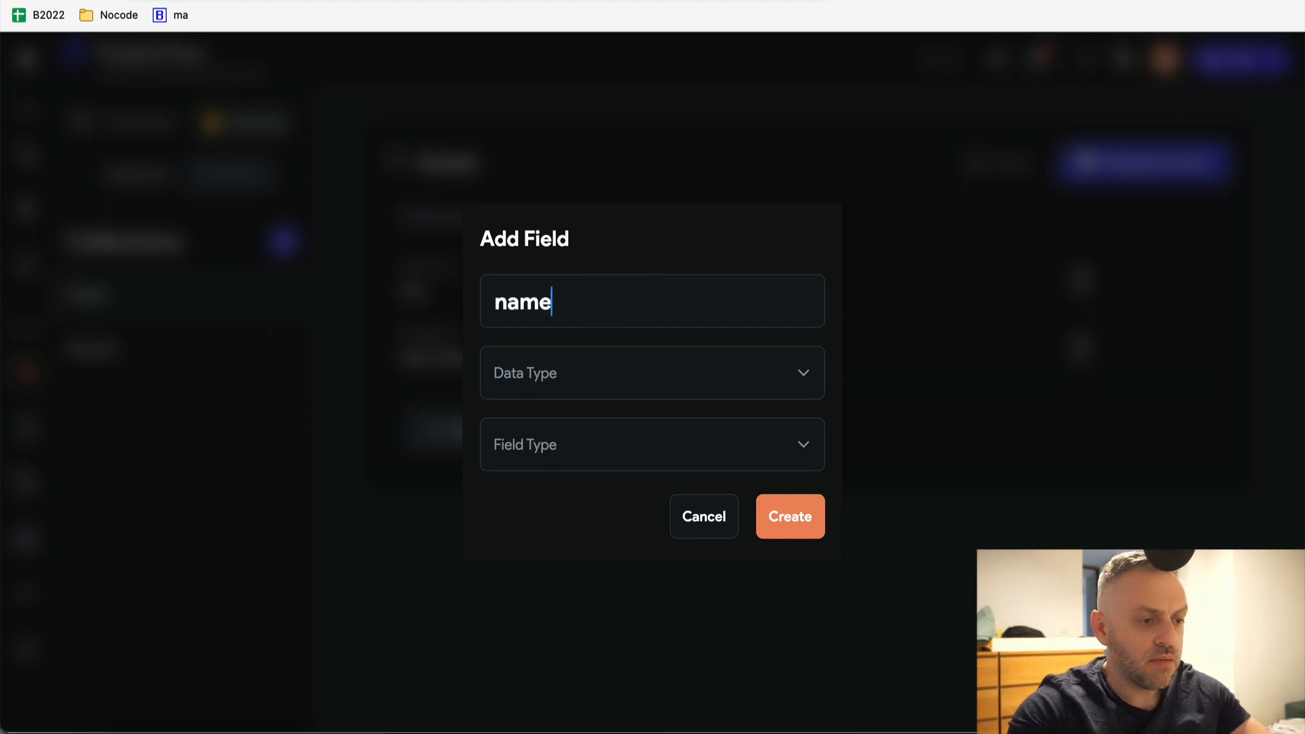
left_click(598, 373)
left_click(608, 361)
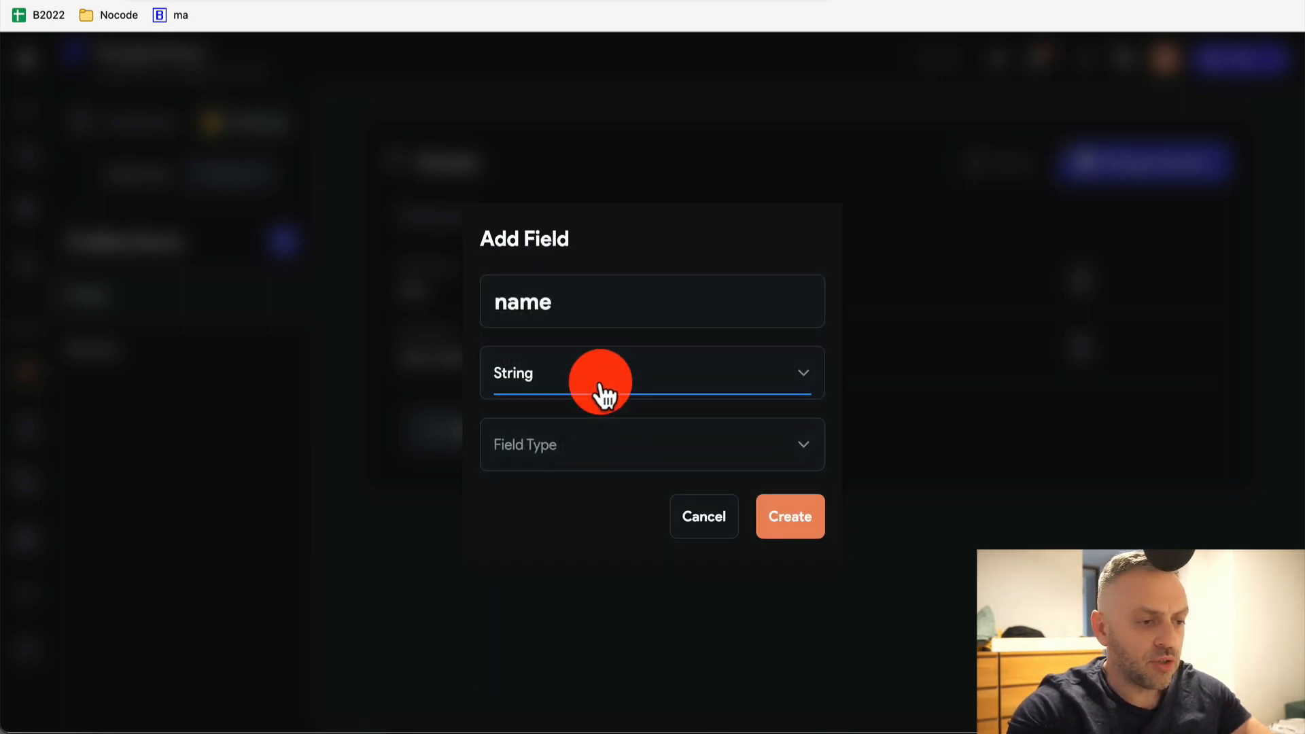
left_click(589, 444)
left_click(598, 447)
left_click(802, 530)
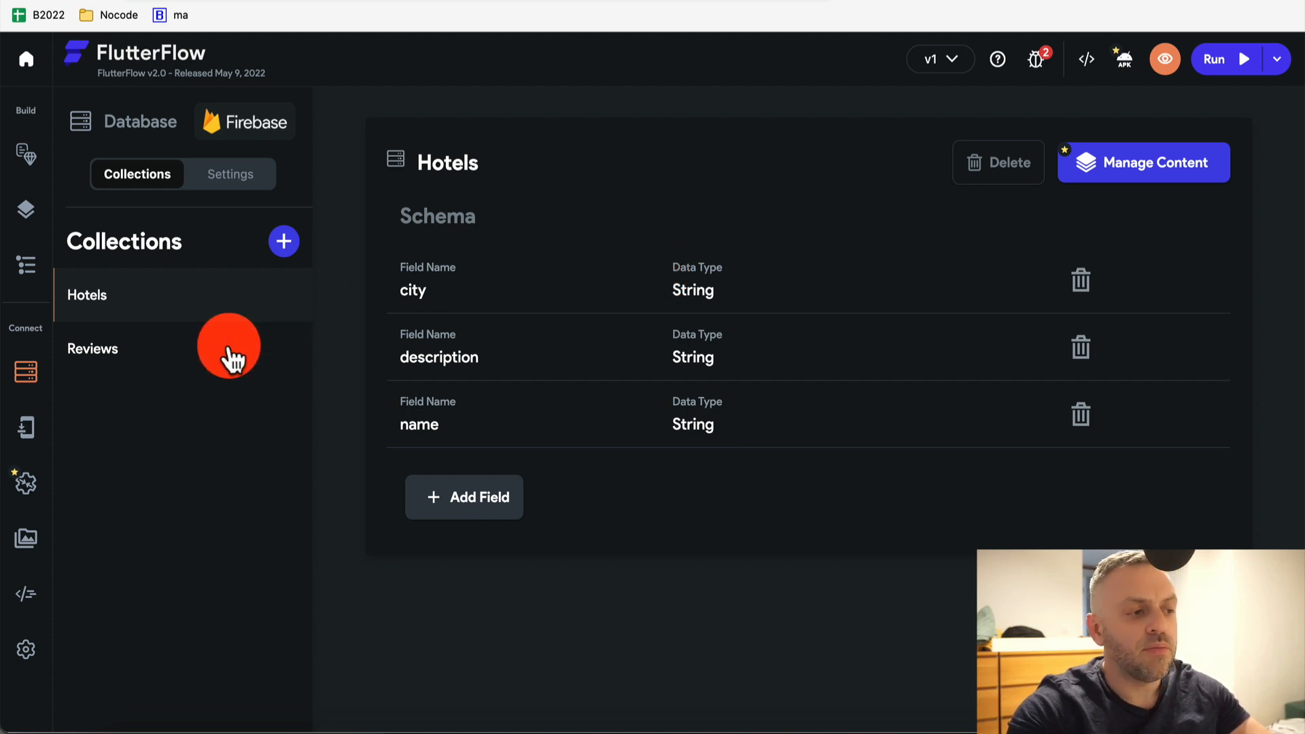
left_click(231, 355)
Add a single-element String field description to the Reviews collection
left_click(707, 2)
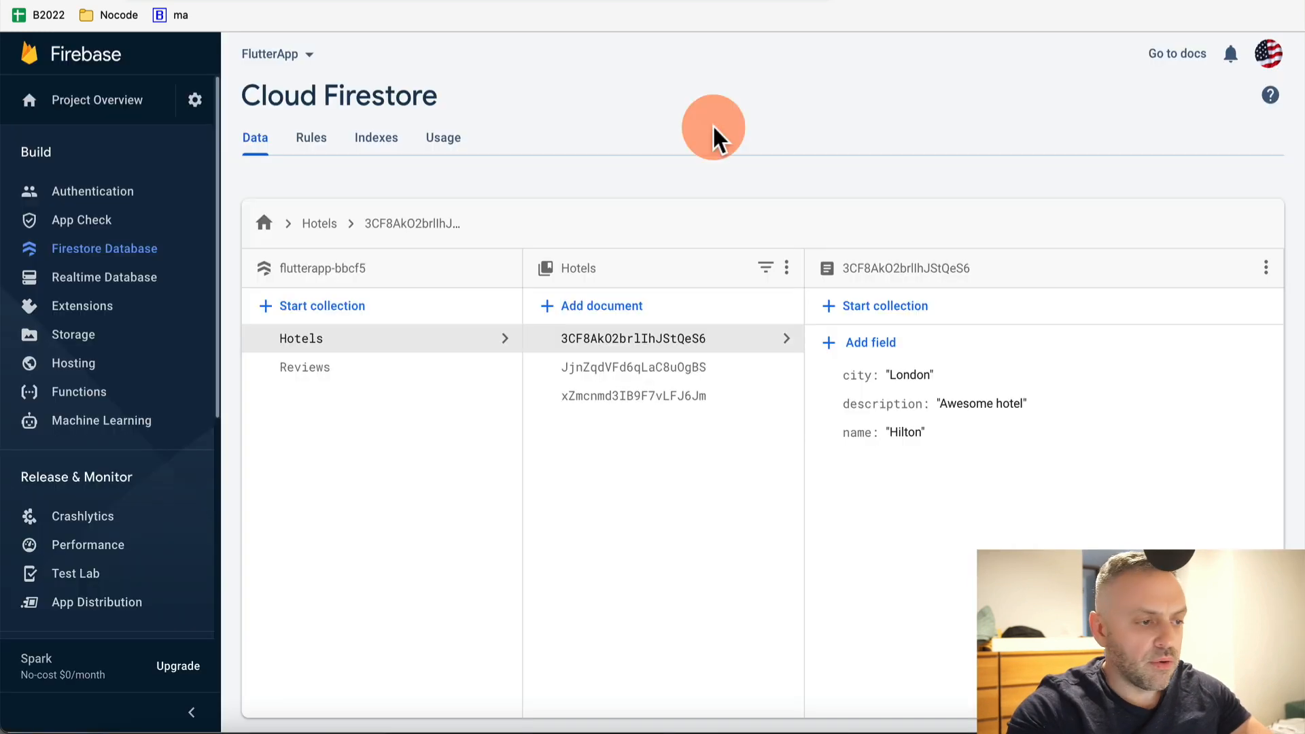
left_click(401, 357)
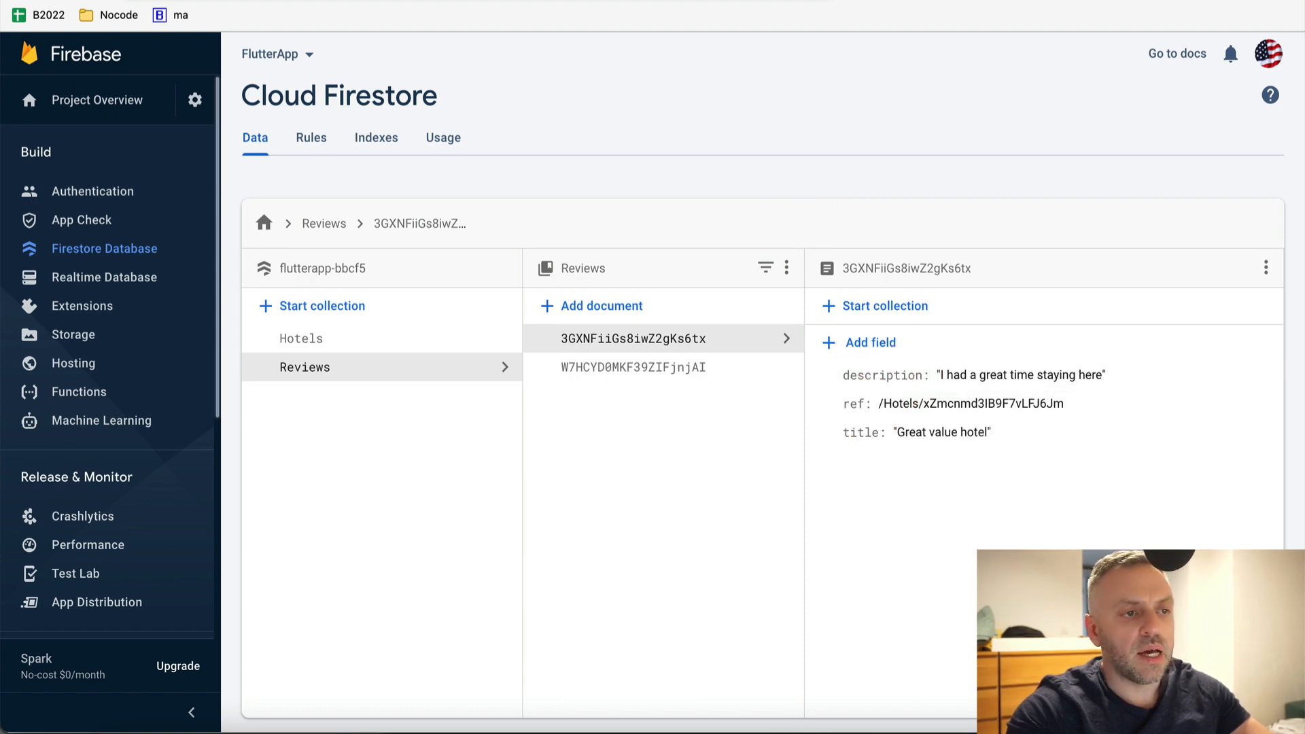
left_click(585, 1)
left_click(798, 435)
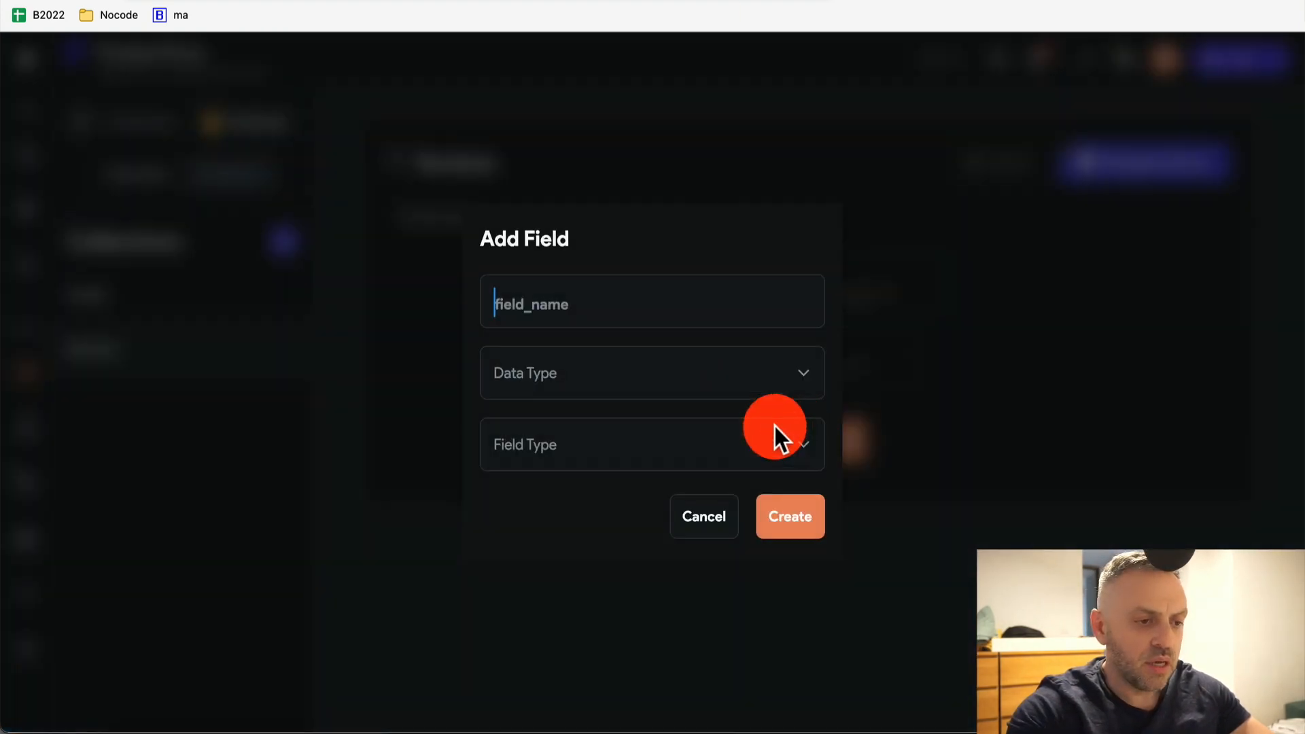
left_click(643, 300)
type("description")
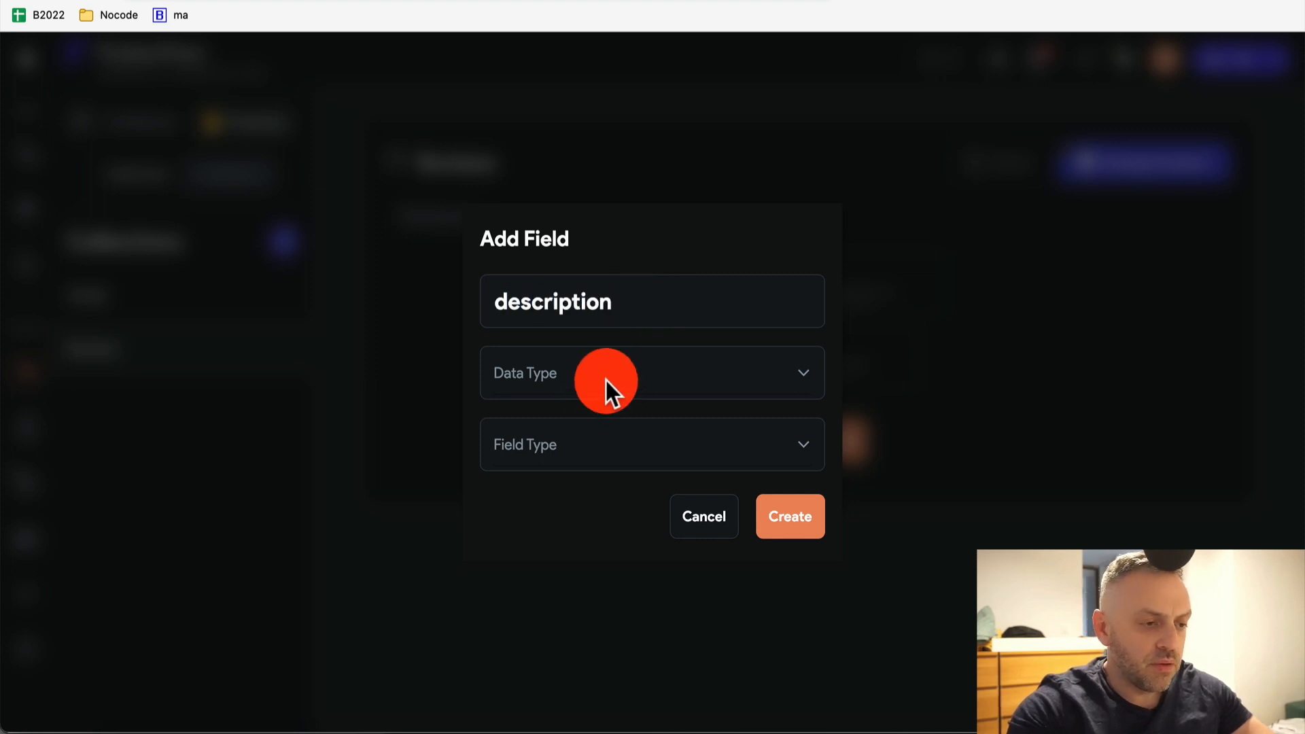
left_click(575, 373)
left_click(557, 361)
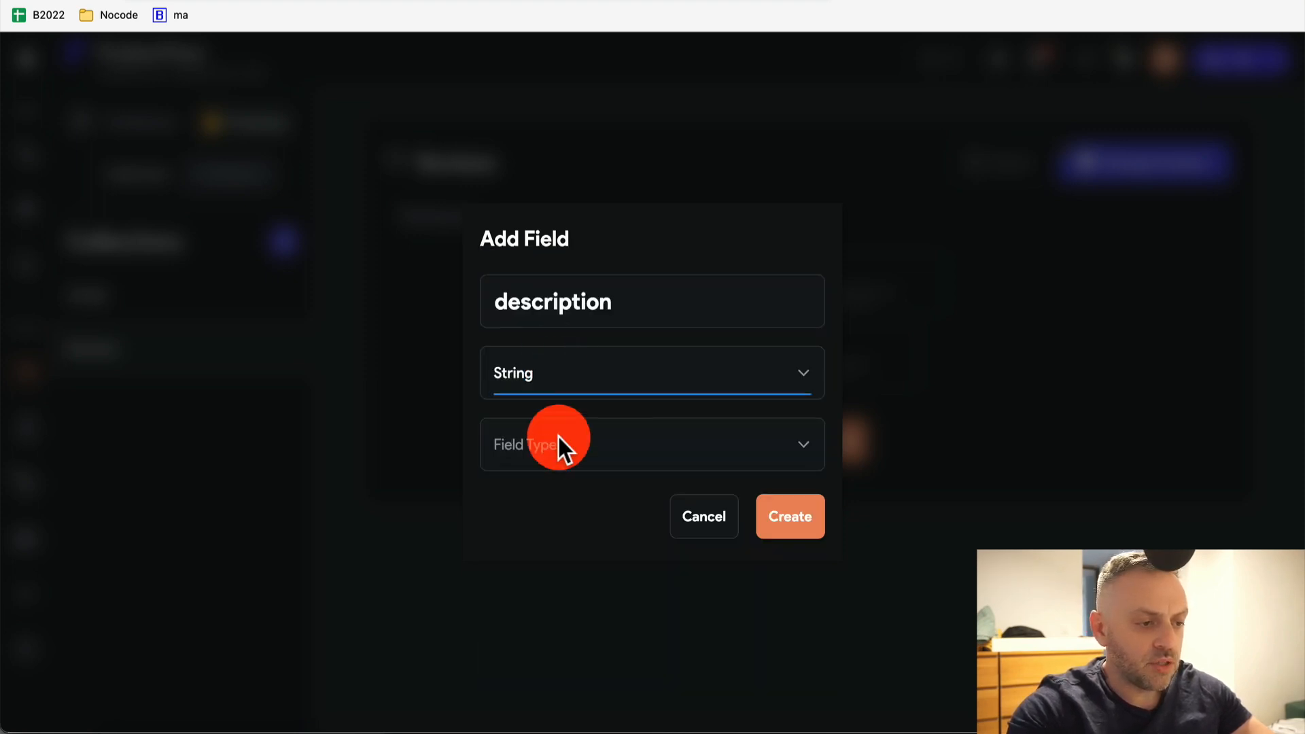
left_click(557, 436)
left_click(604, 452)
left_click(781, 528)
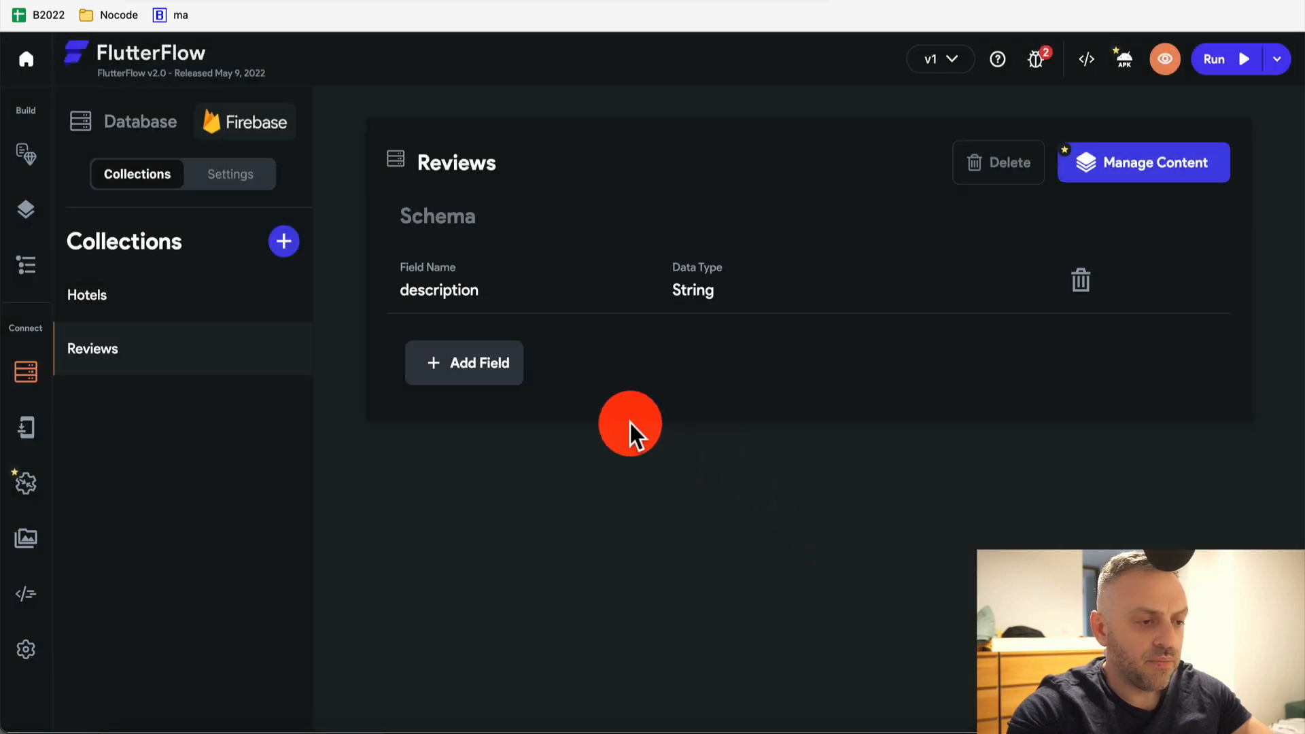
Add a ref field to Reviews as a single Record Reference to Hotels
left_click(484, 371)
left_click(626, 321)
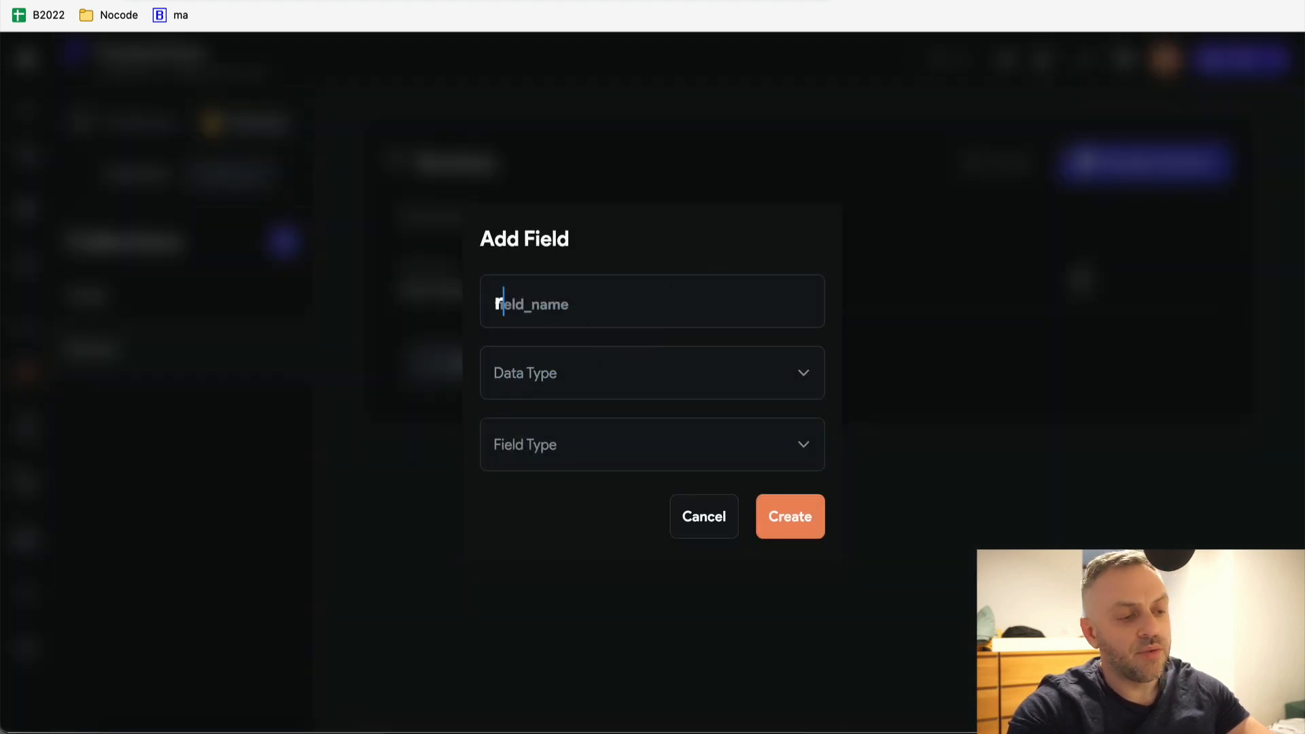
type("refe")
key("BackSpace")
left_click(590, 361)
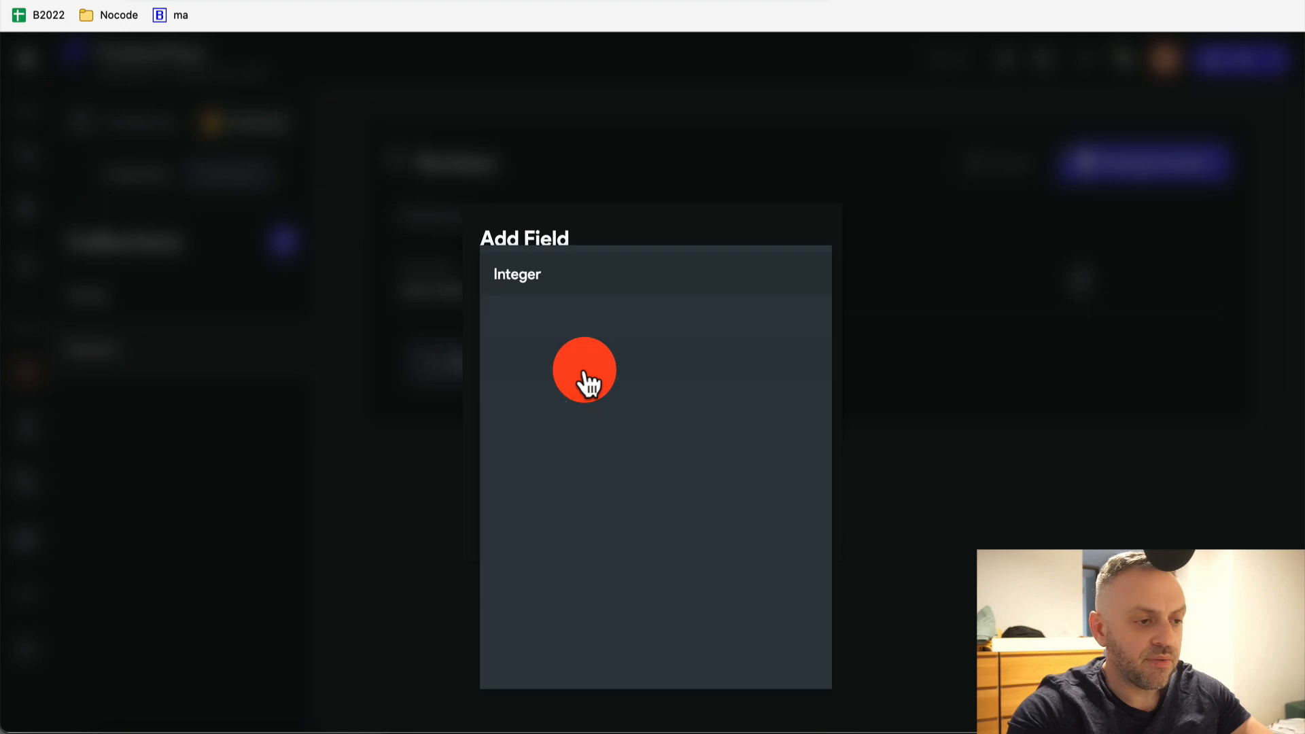
left_click(618, 576)
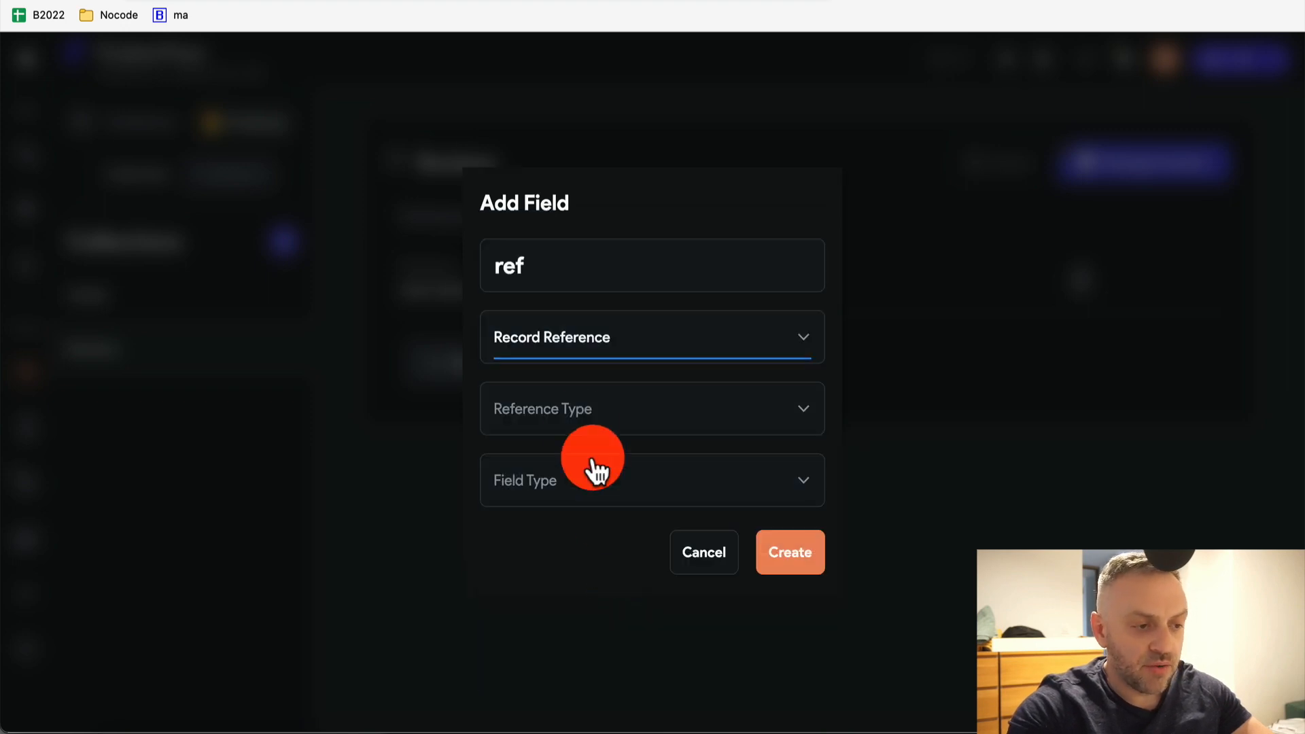
left_click(591, 413)
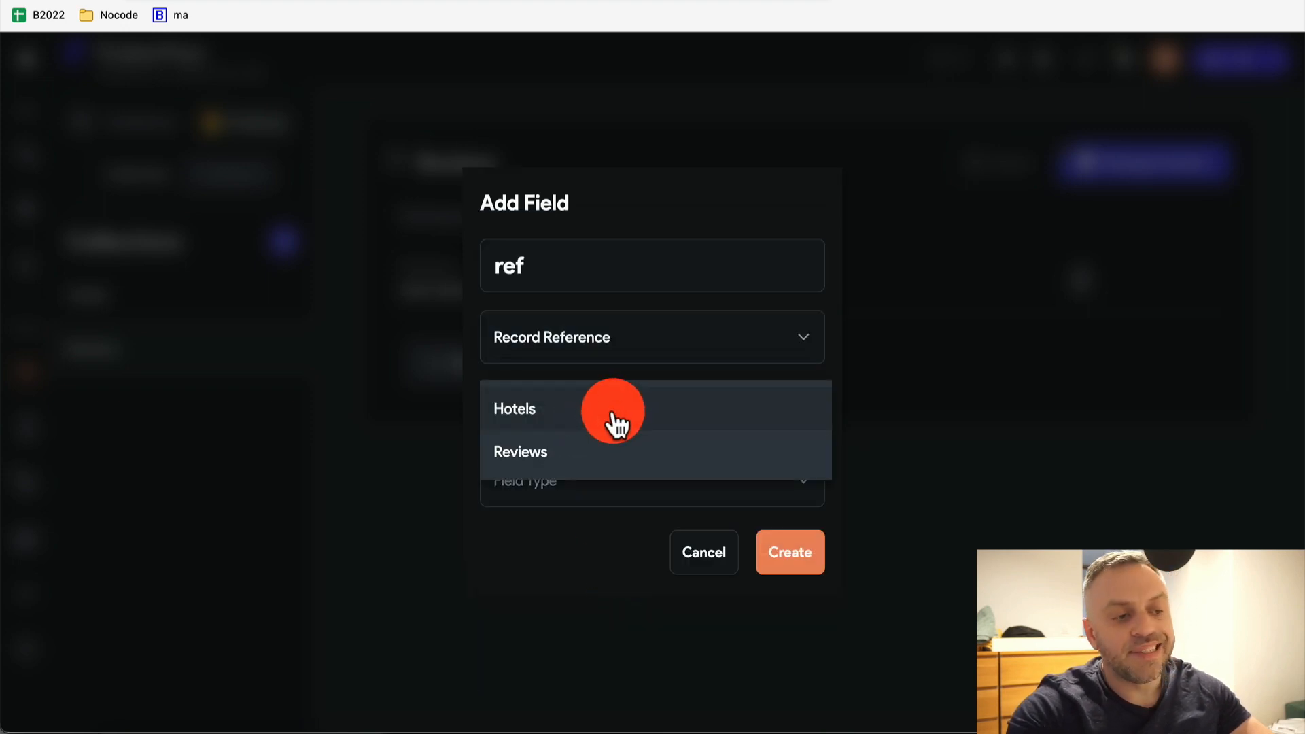
left_click(571, 426)
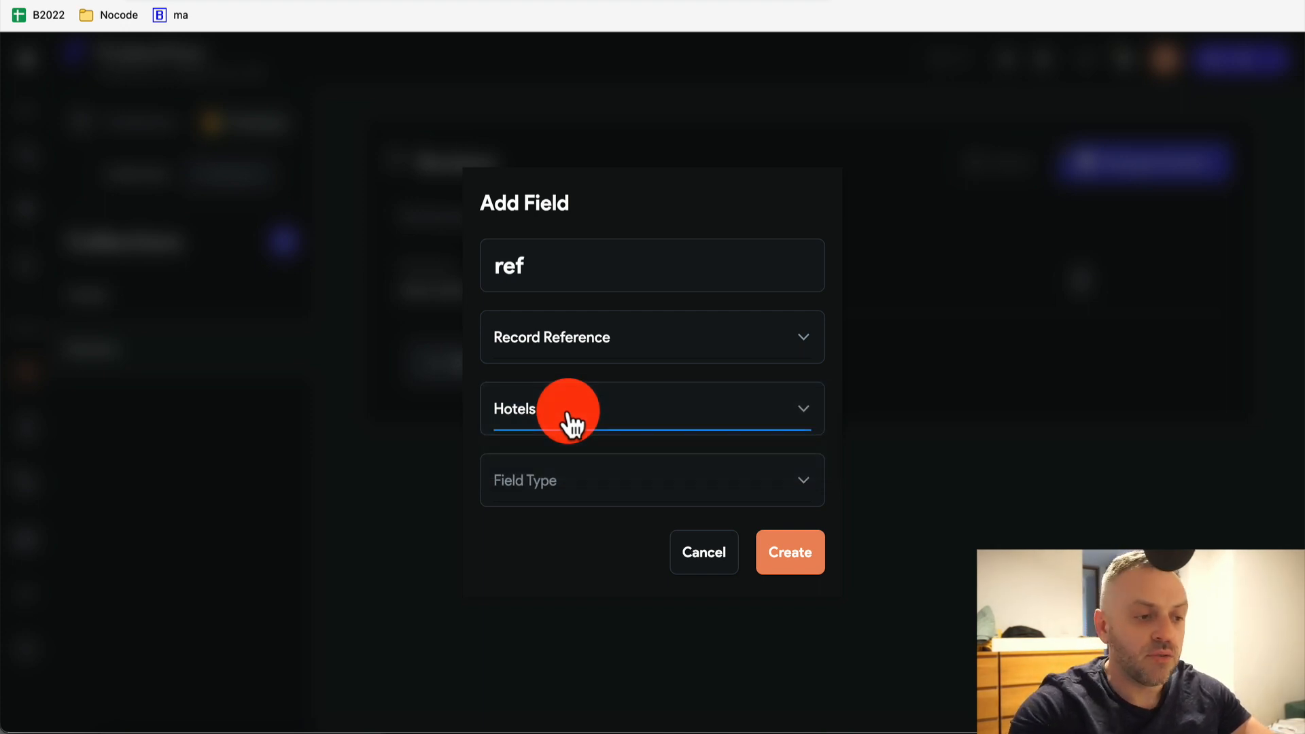
left_click(623, 479)
left_click(671, 491)
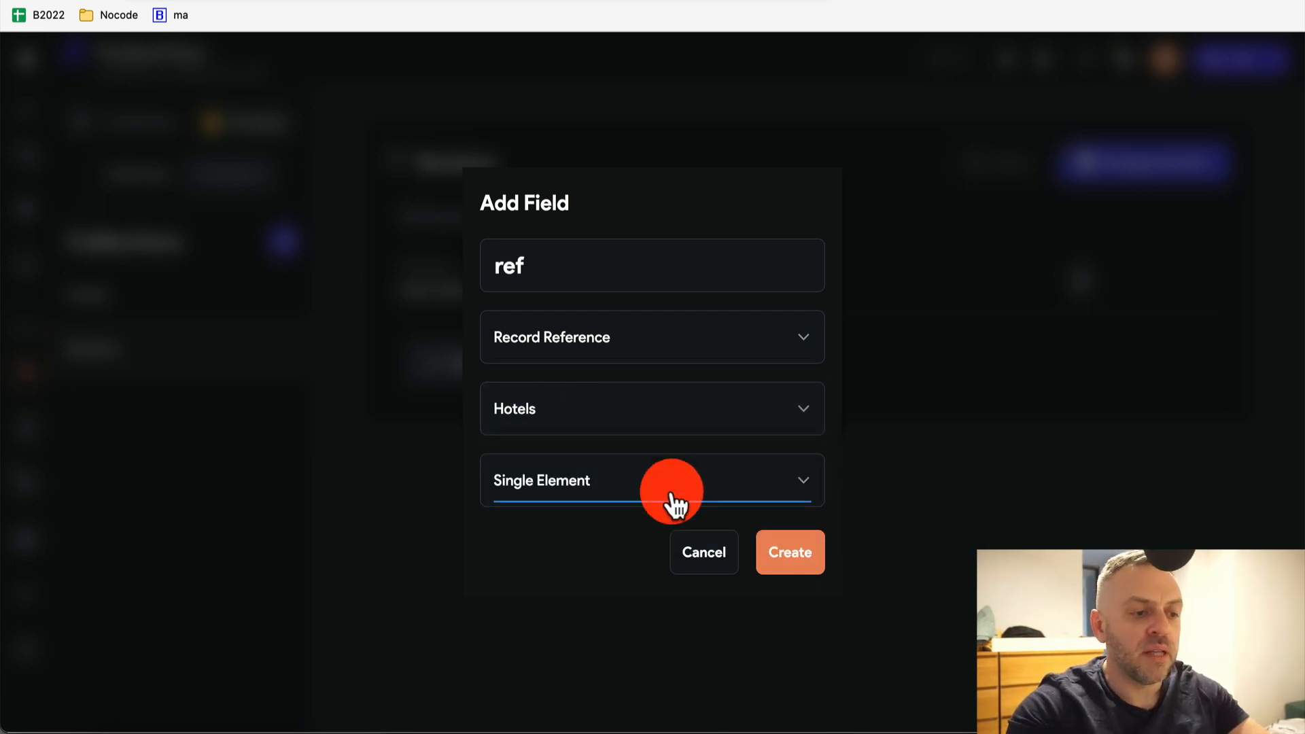
left_click(787, 548)
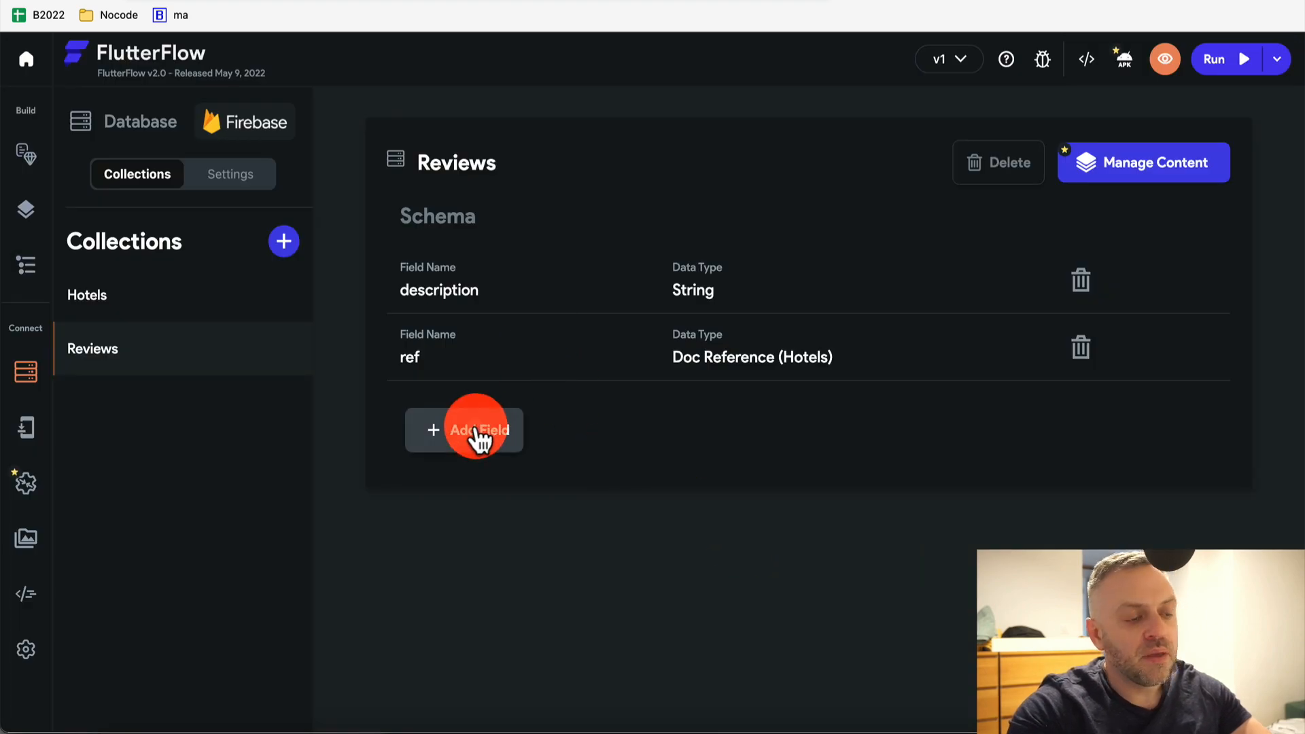
Add a single-element String field title to Reviews
left_click(478, 430)
left_click(598, 297)
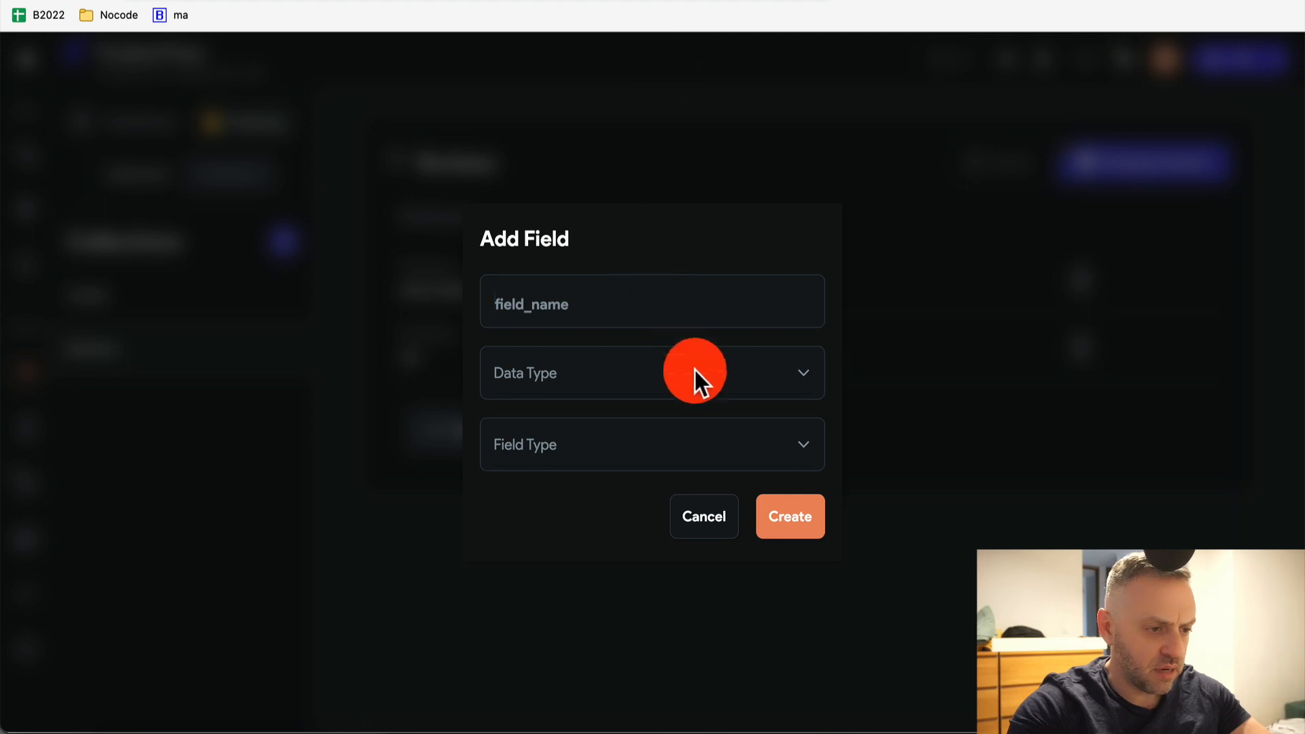
left_click(704, 523)
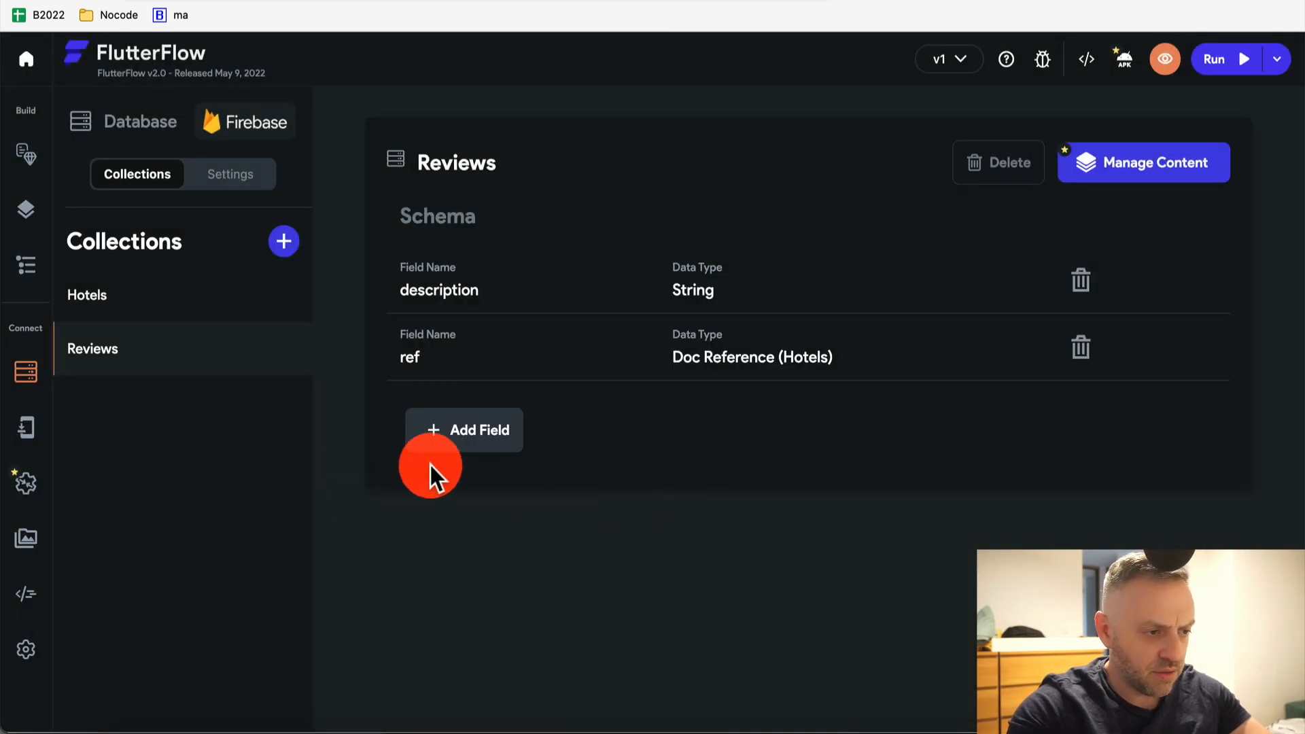
left_click(457, 441)
type("title")
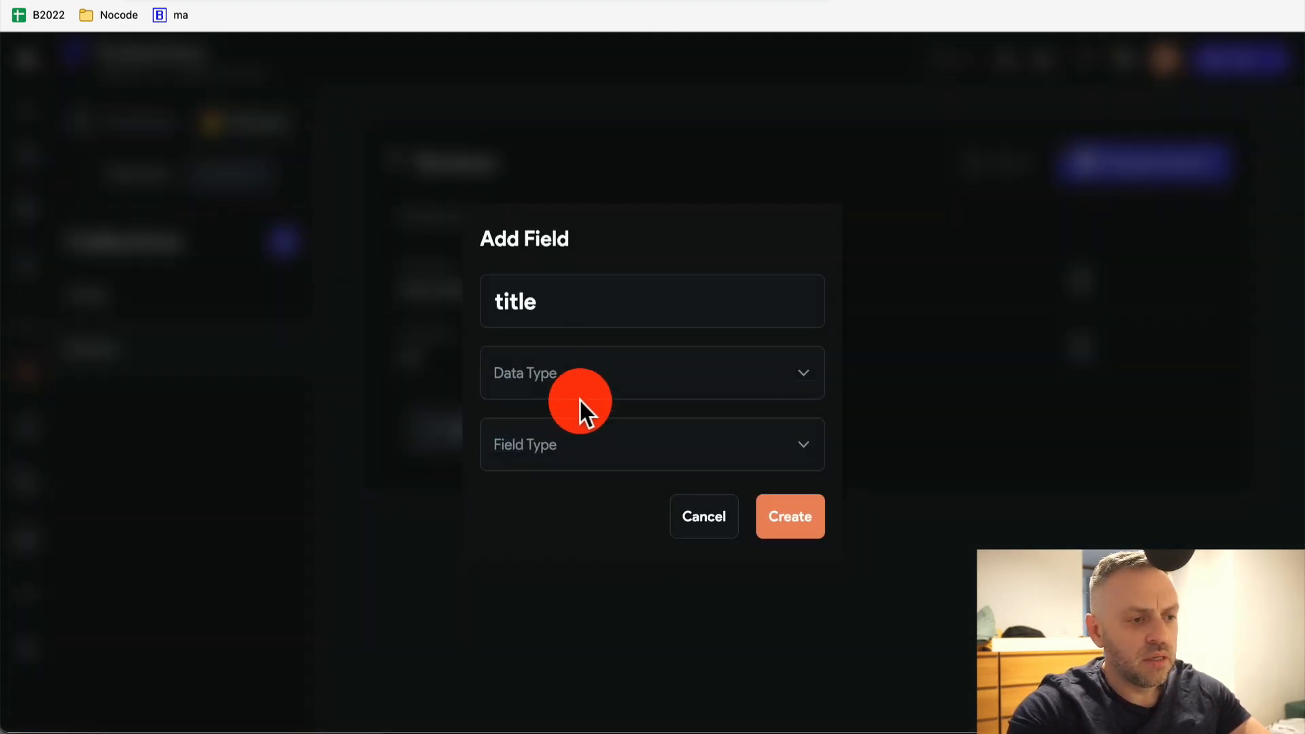
left_click(576, 387)
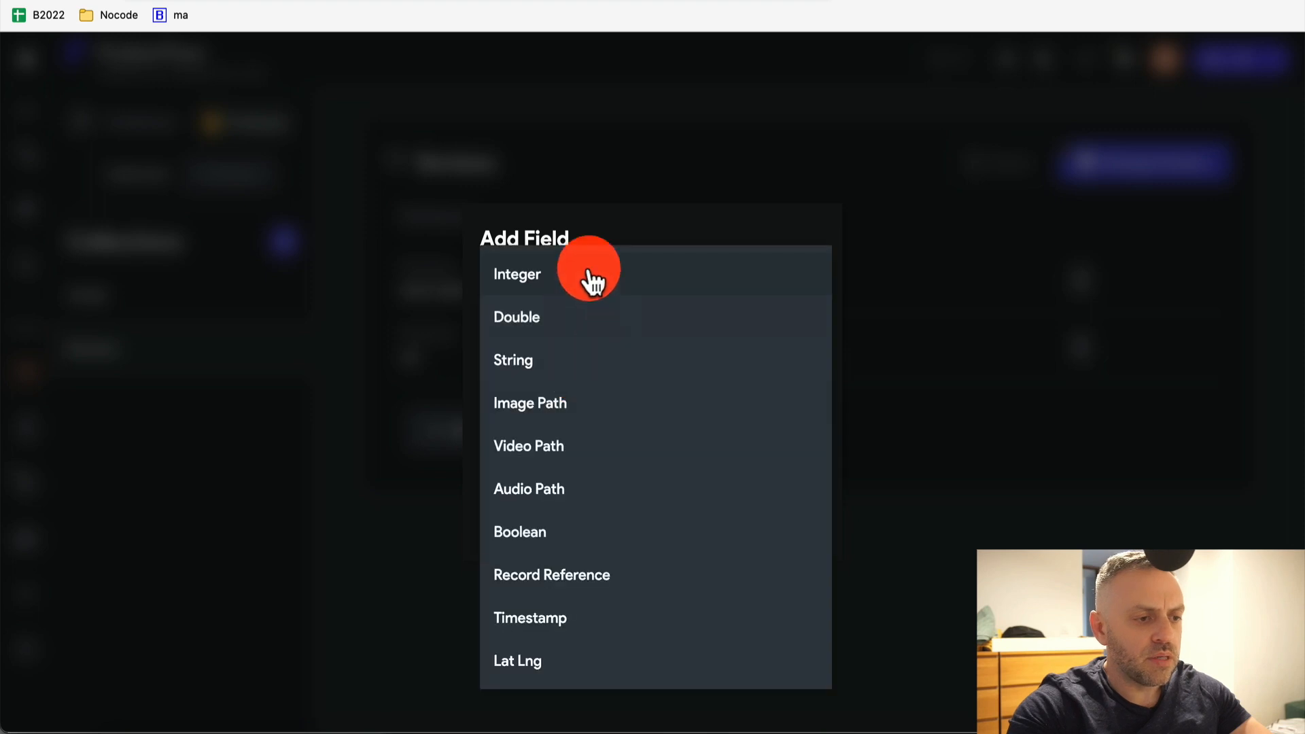
left_click(578, 360)
left_click(576, 417)
left_click(584, 457)
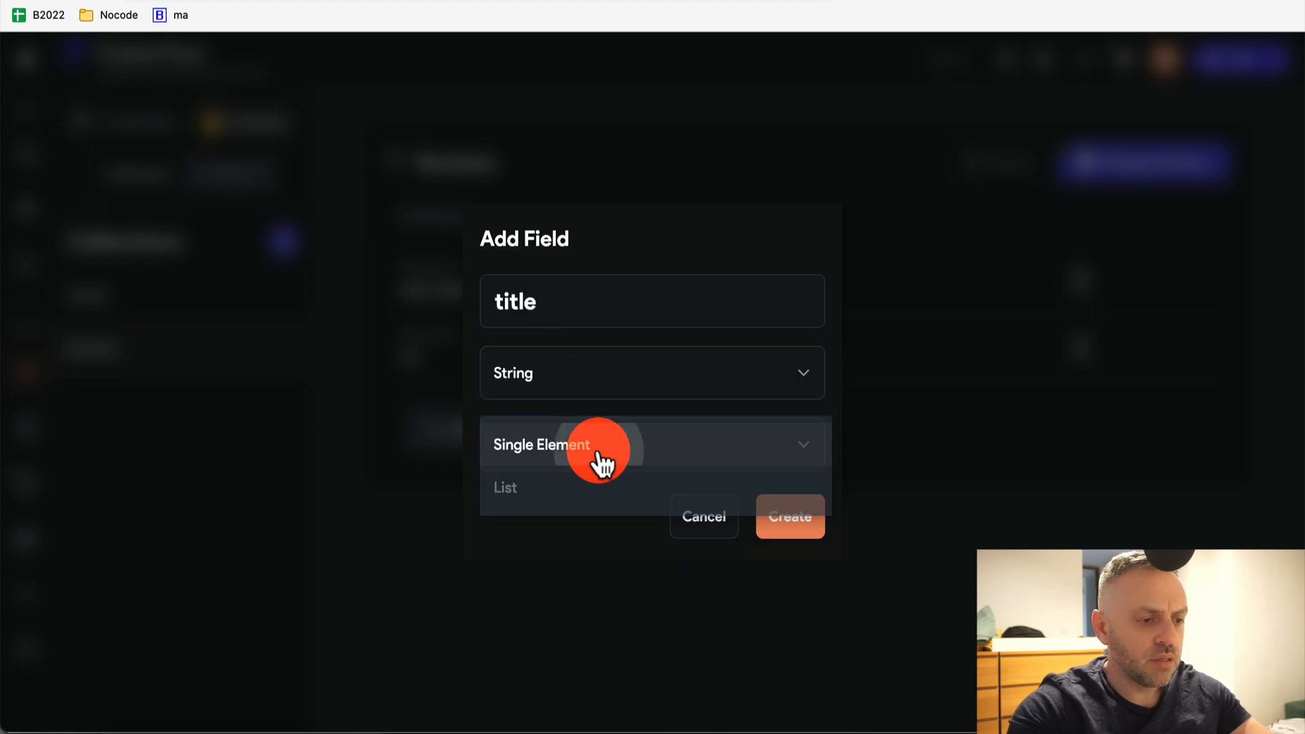
left_click(796, 527)
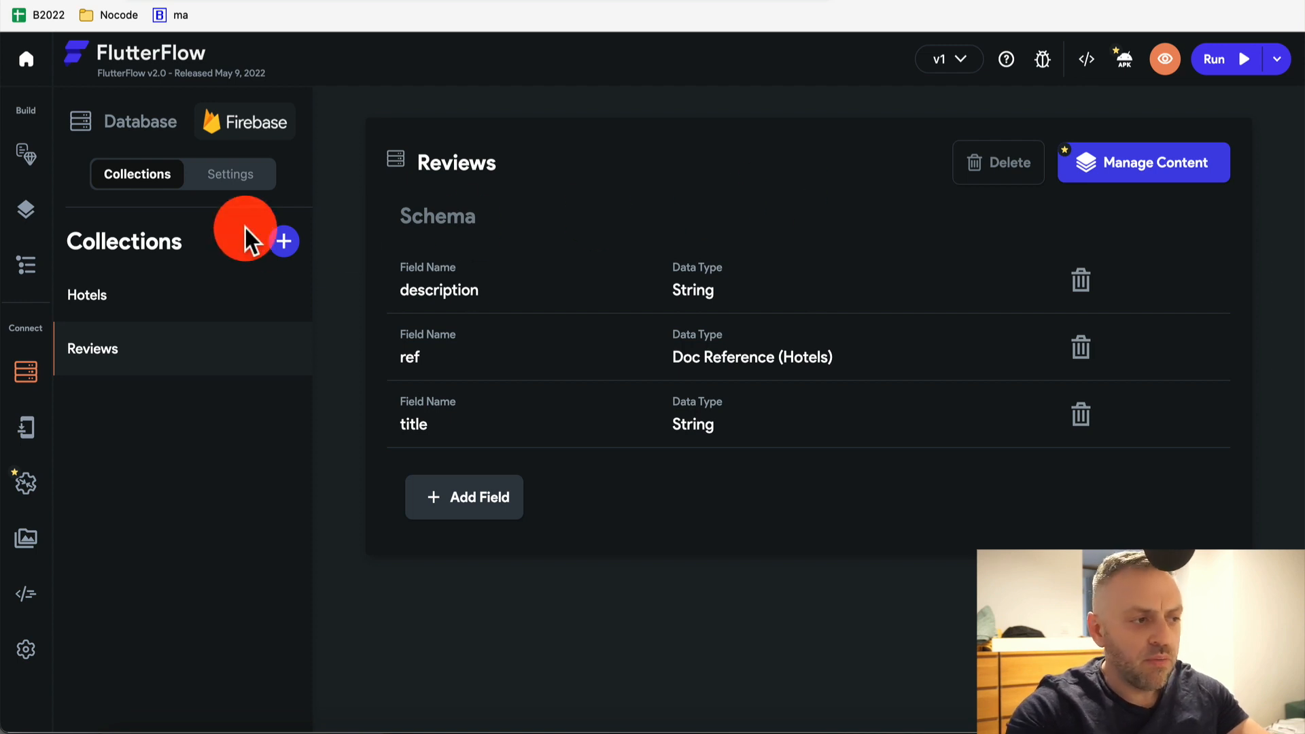
Validate the schema in Firestore Settings until it reports Successful, then return to HomePage
left_click(246, 181)
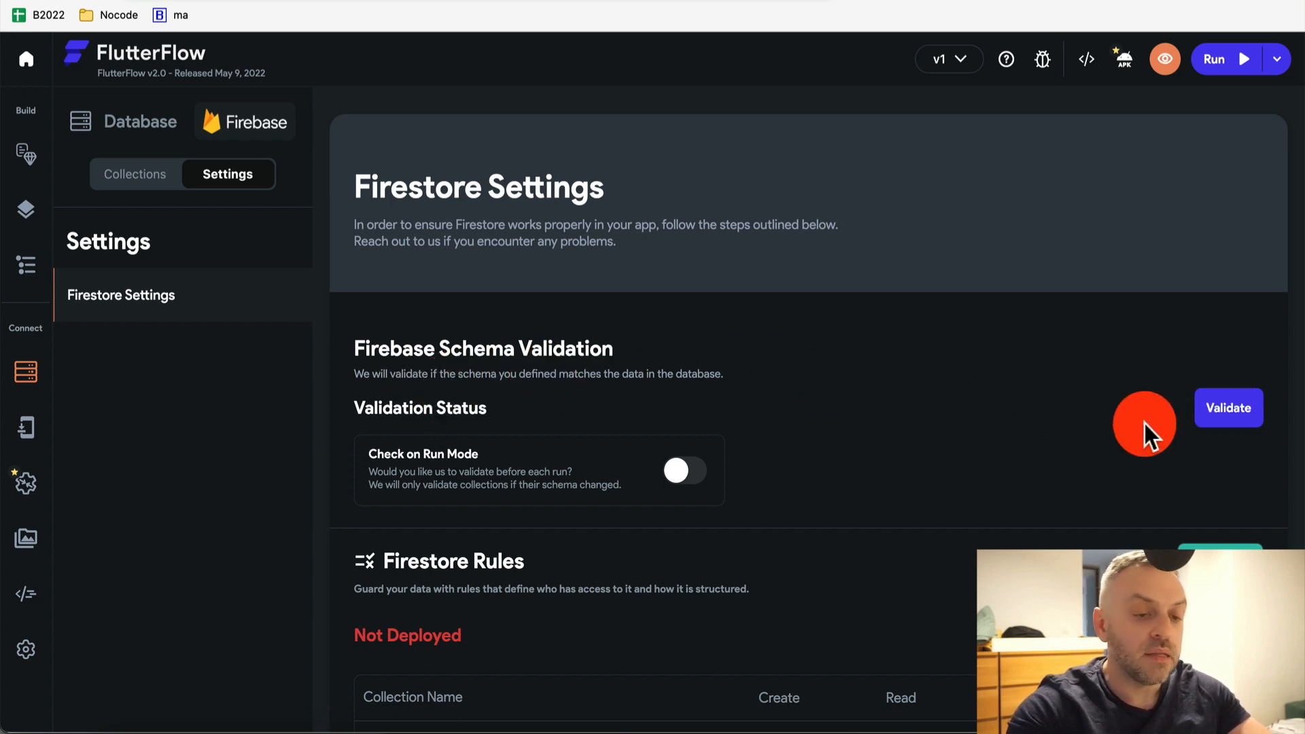
left_click(1227, 415)
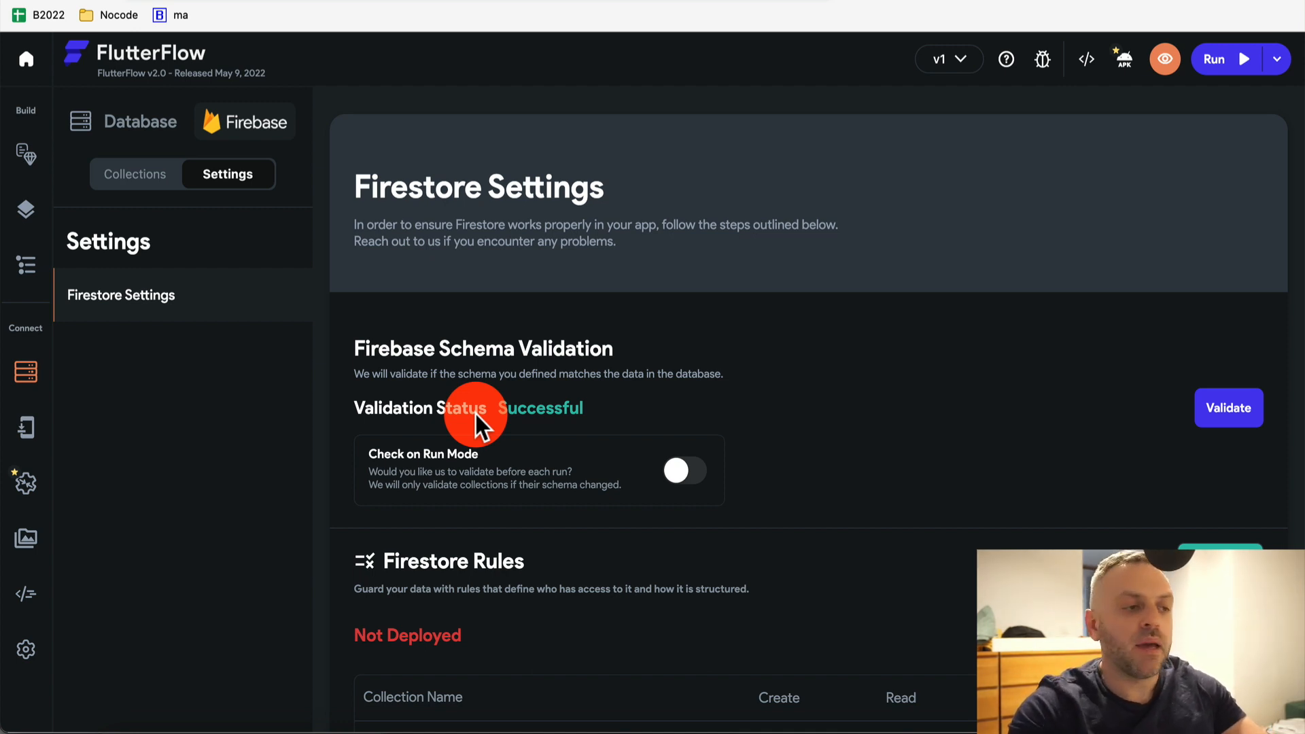
left_click(30, 166)
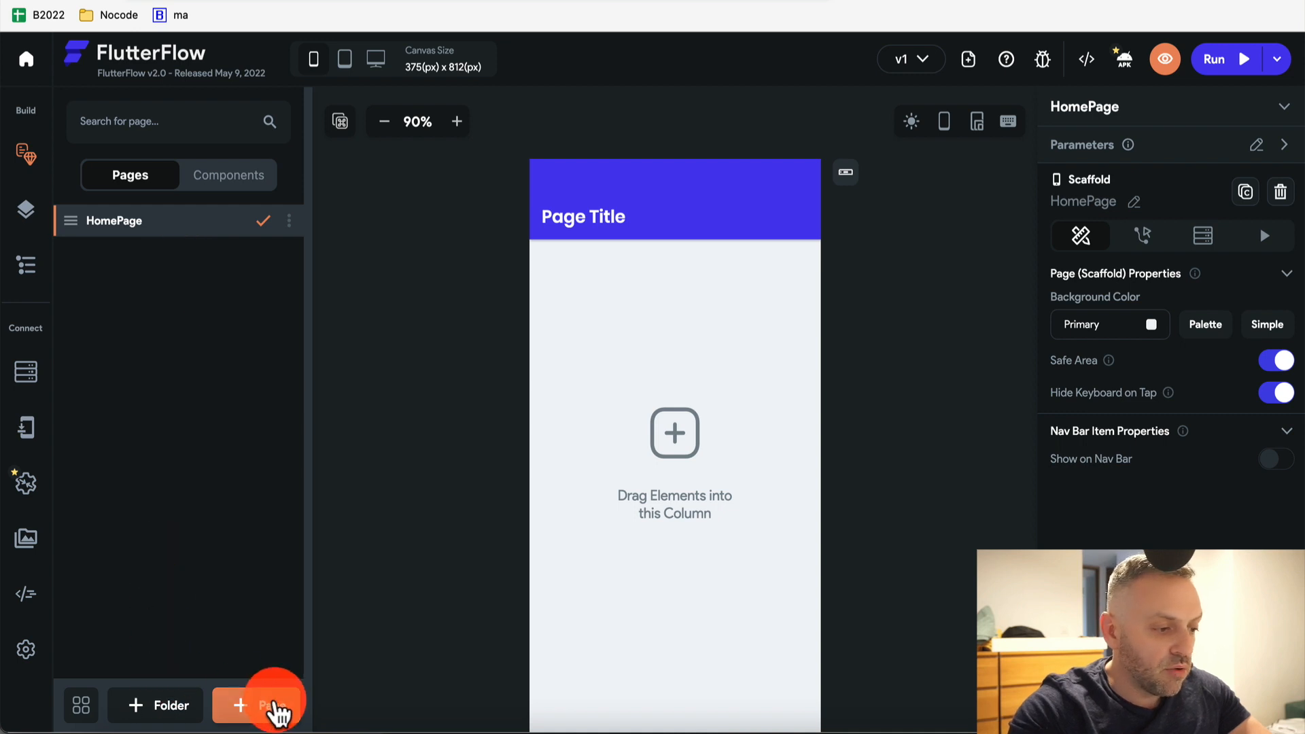
Create a blank hotel_detail page and rename it to hotelDetail
left_click(275, 706)
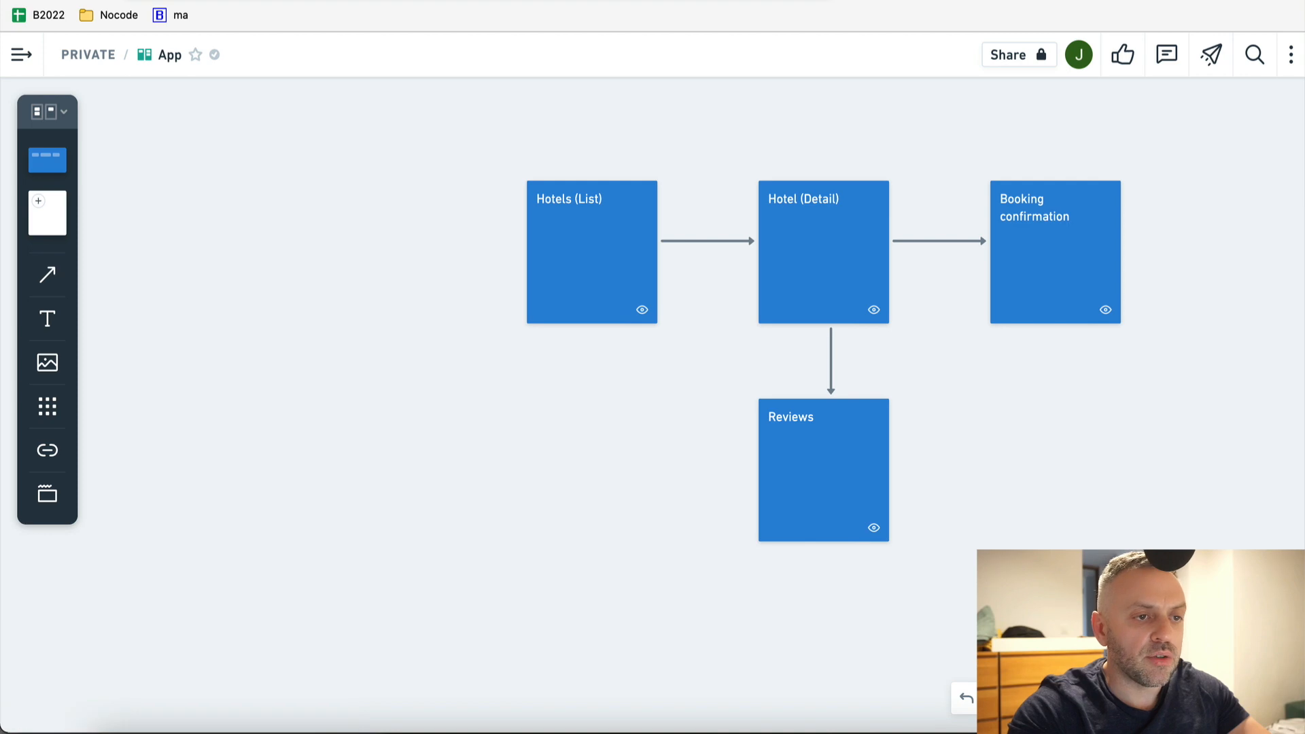
left_click(506, 177)
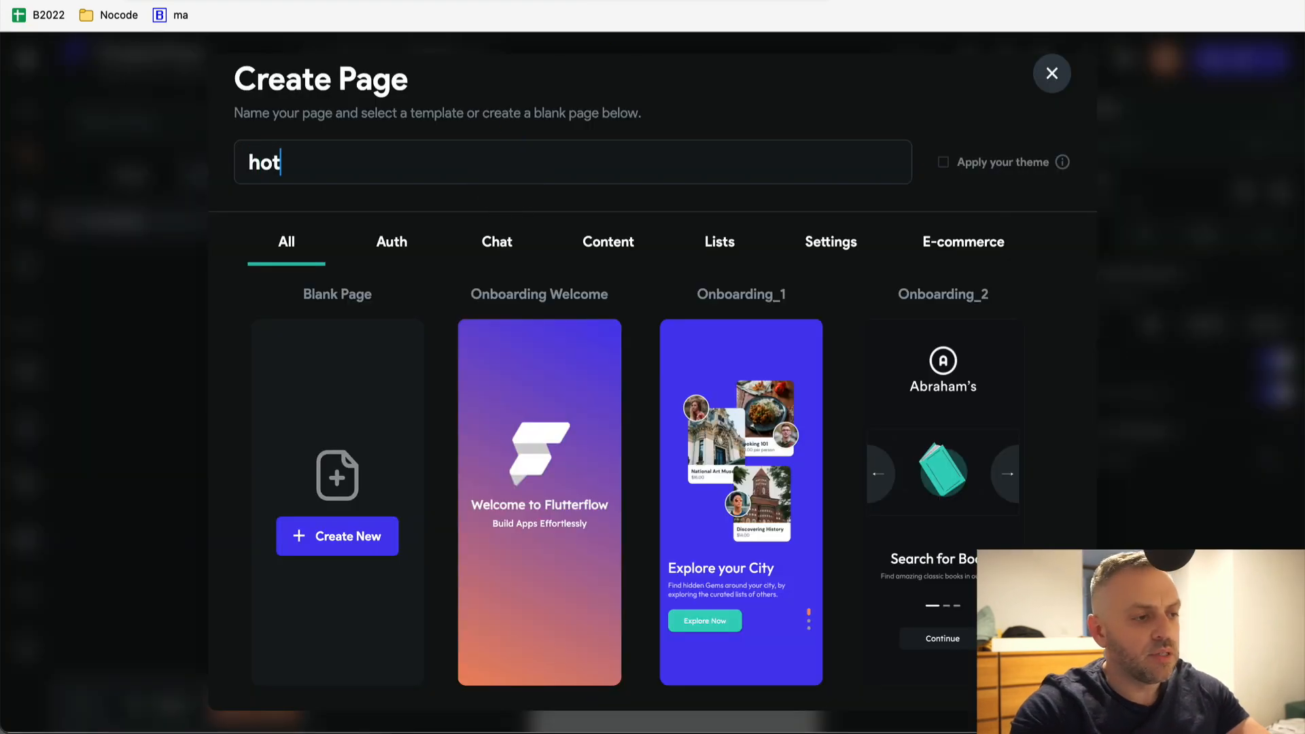
left_click(393, 540)
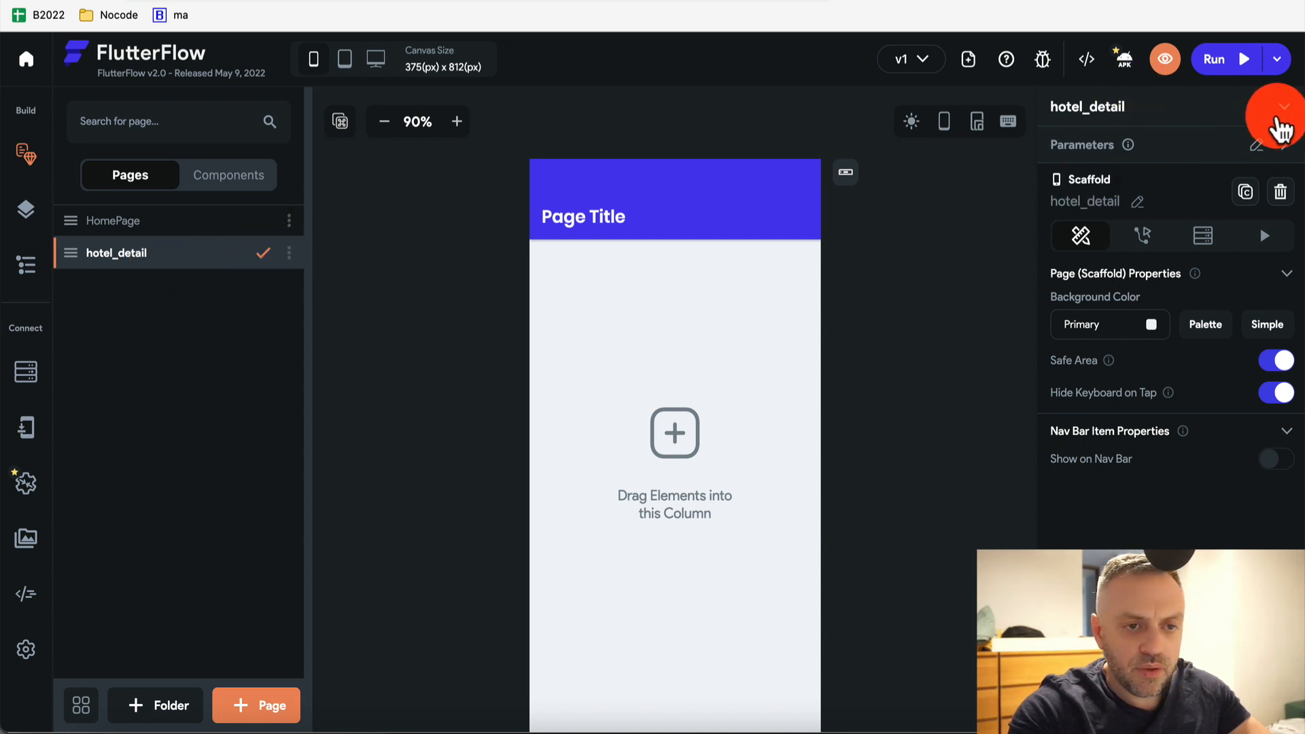
left_click(1137, 202)
key("BackSpace")
key("BackSpace")
key("BackSpace")
key("BackSpace")
key("BackSpace")
key("BackSpace")
key("BackSpace")
key("BackSpace")
key("BackSpace")
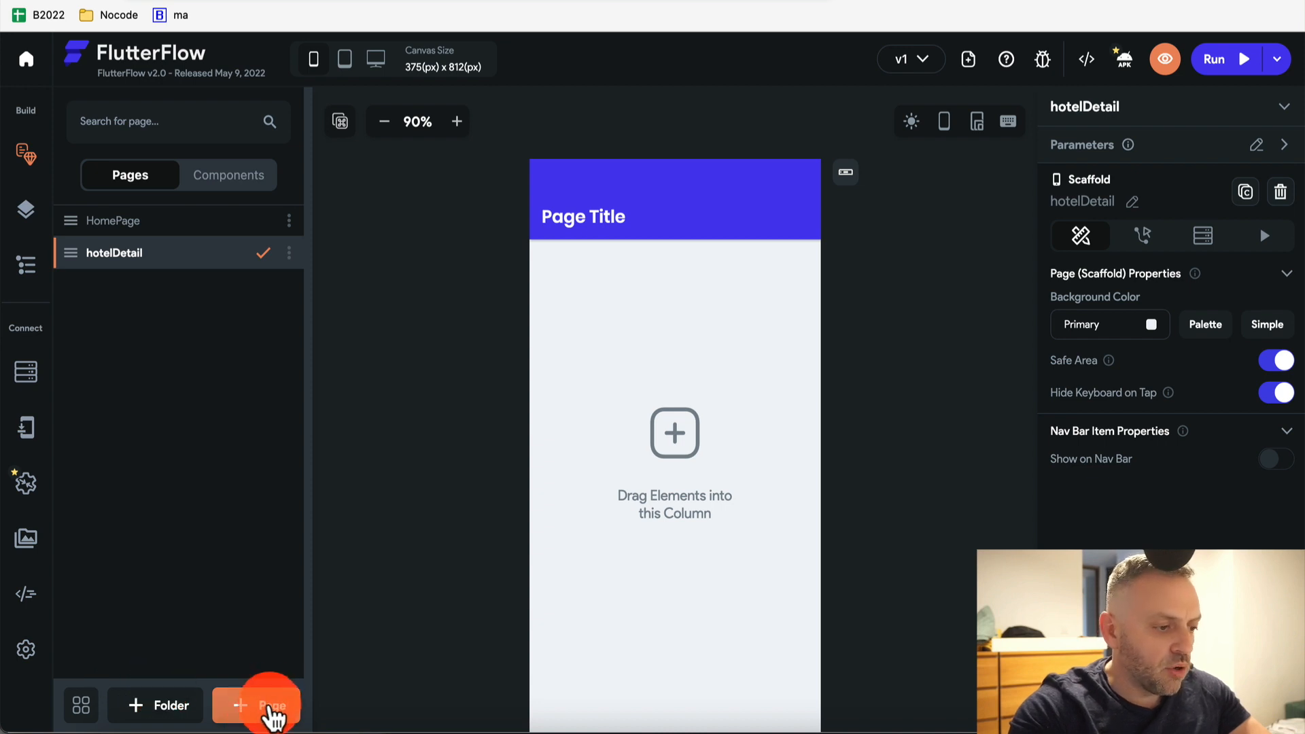
Create blank reviewsList and hotelBookingConfirmation pages
left_click(272, 707)
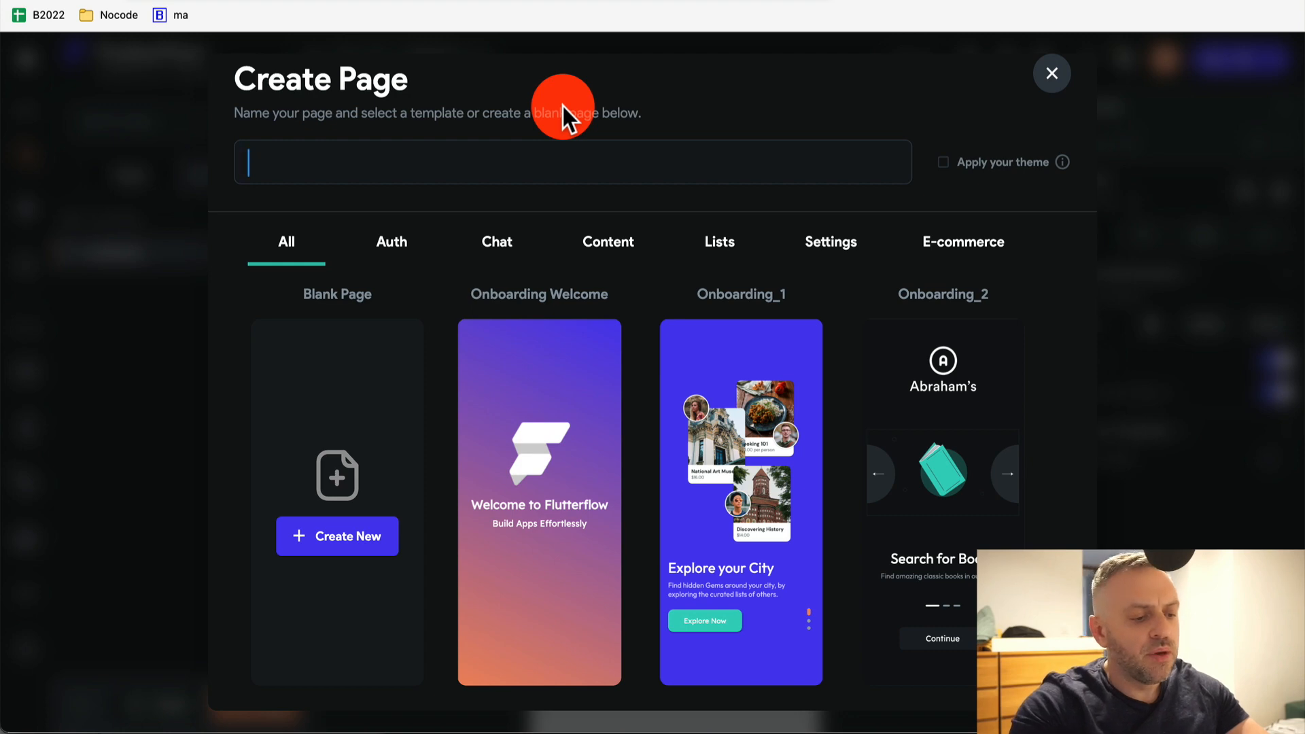
type("reviewsList")
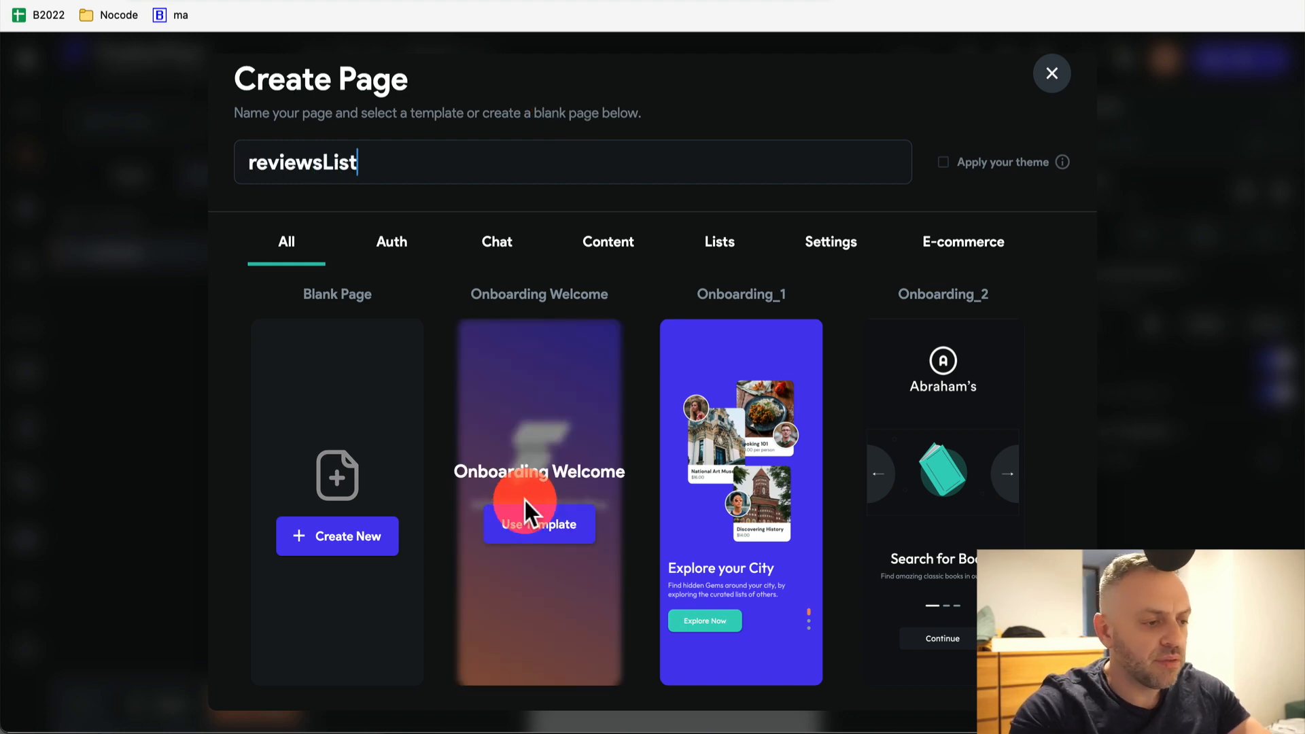
left_click(357, 540)
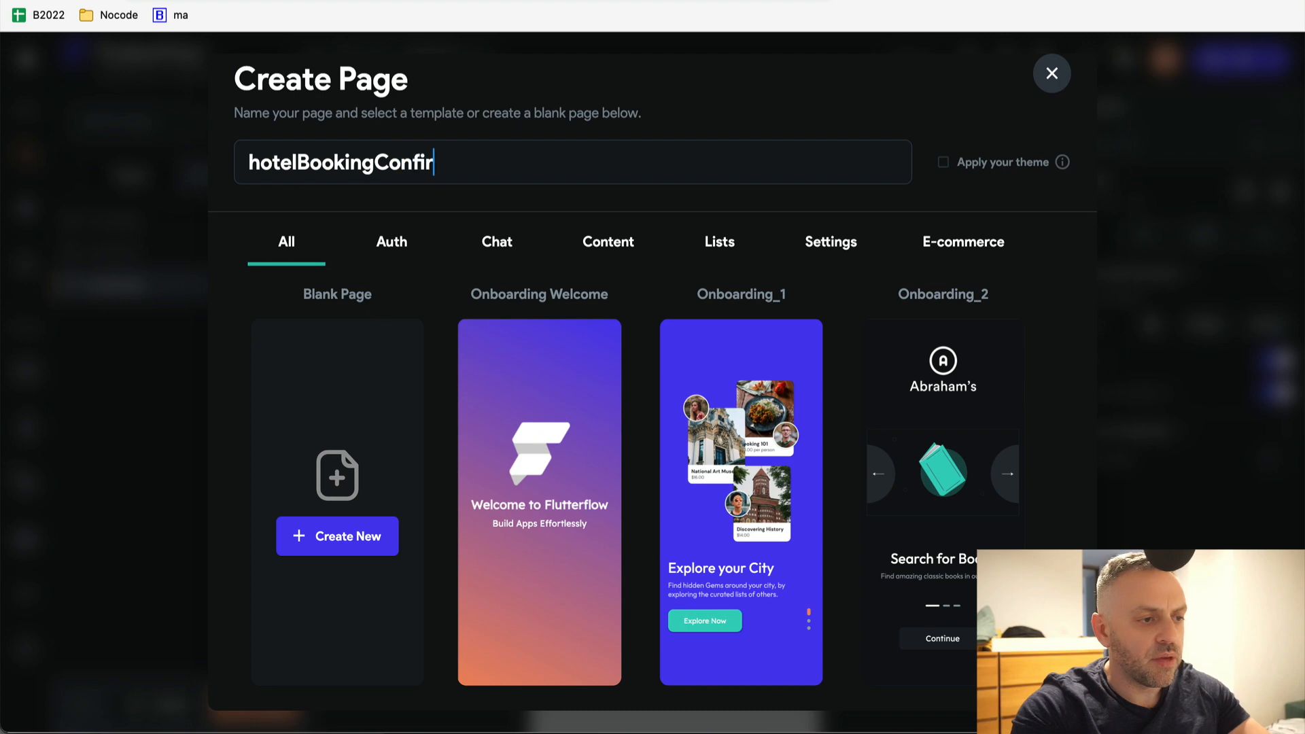
type("n")
left_click(359, 533)
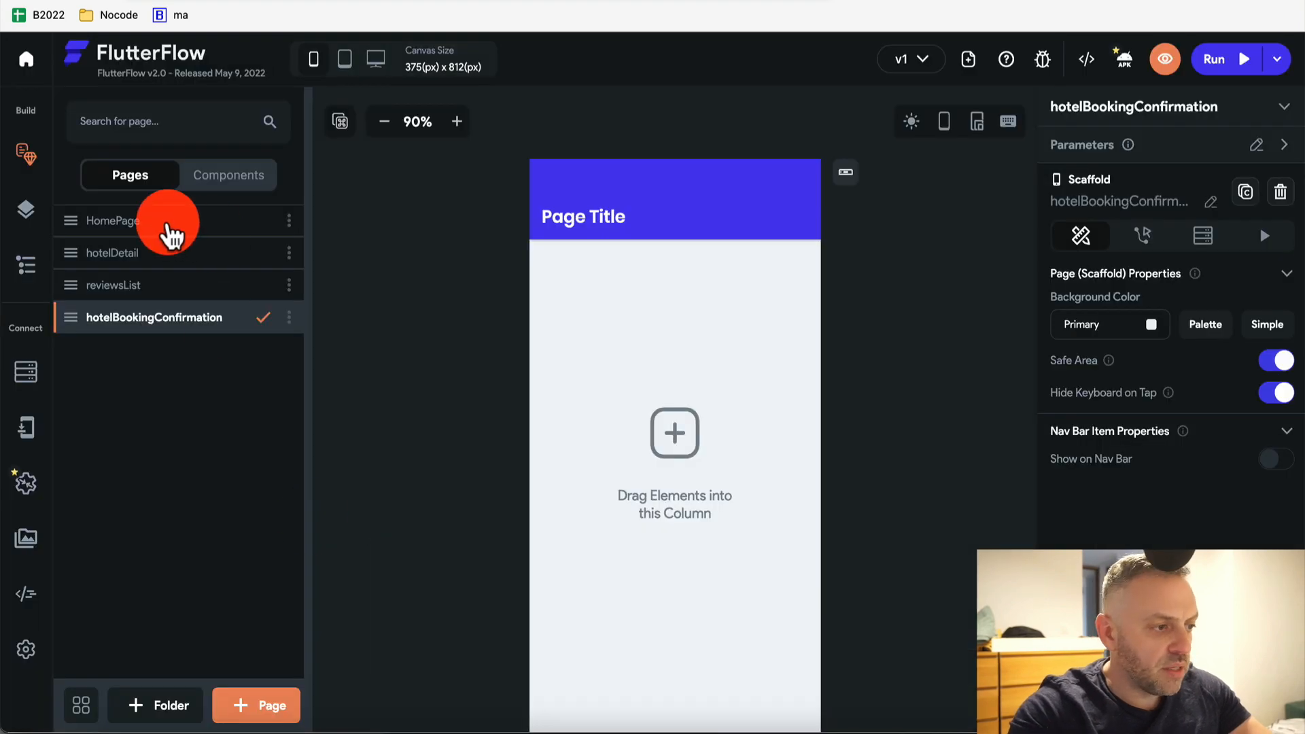
Rename the HomePage page to hotelsList
left_click(163, 221)
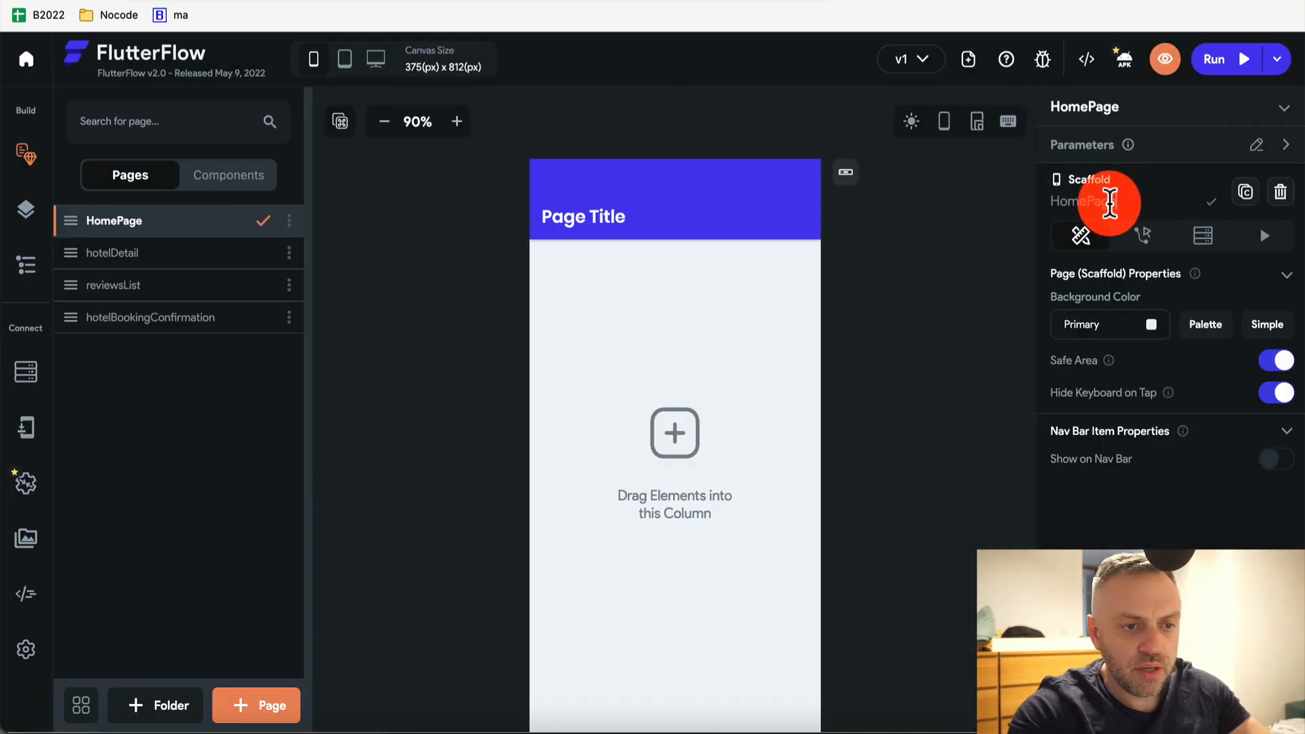
left_click(1132, 202)
double_click(1132, 202)
key("BackSpace")
type("hotels")
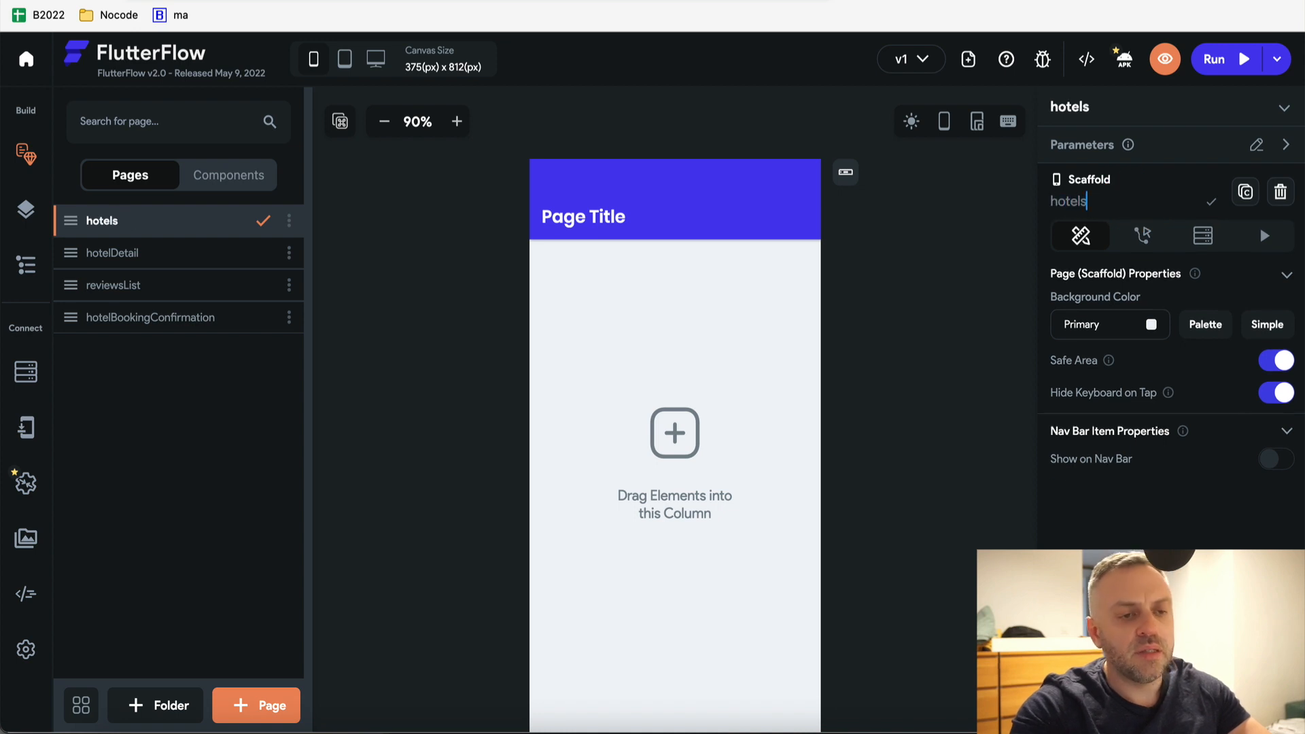
type("List")
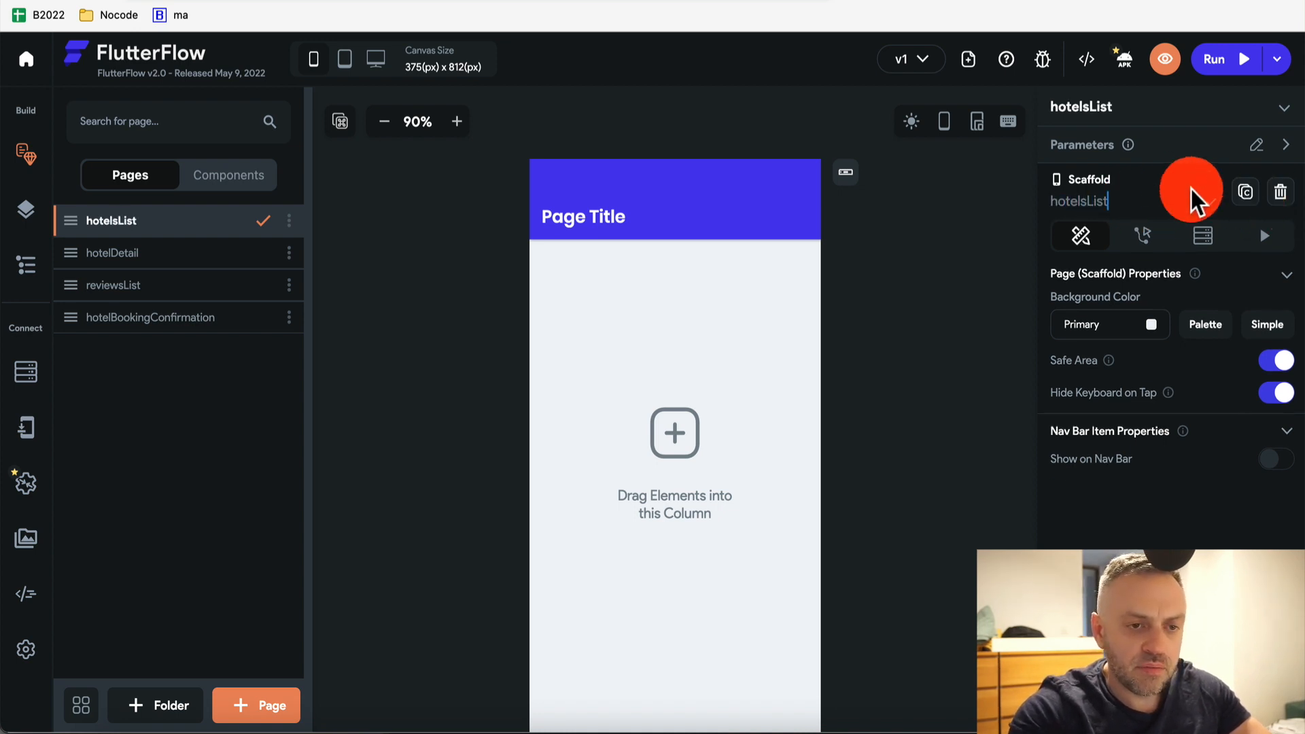
left_click(1212, 207)
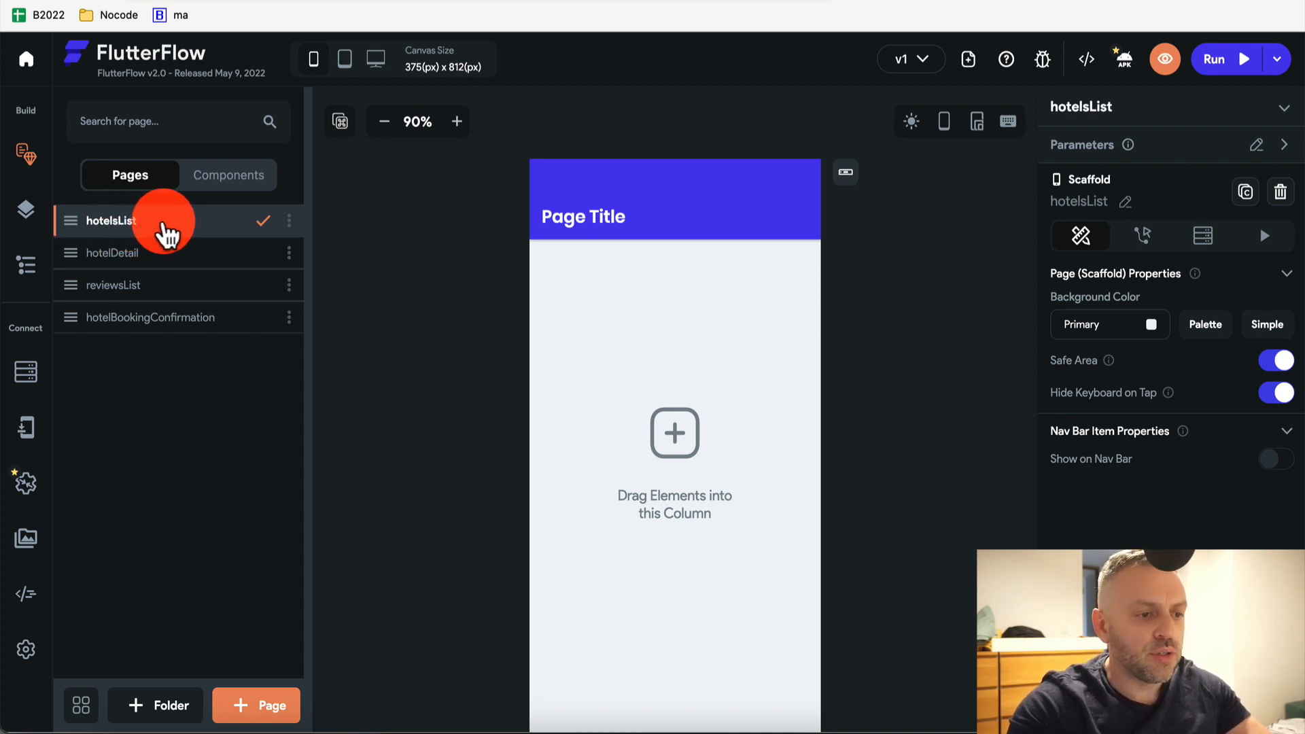
Change the app bar title from 'Page Title' to 'Hotels'
left_click(589, 230)
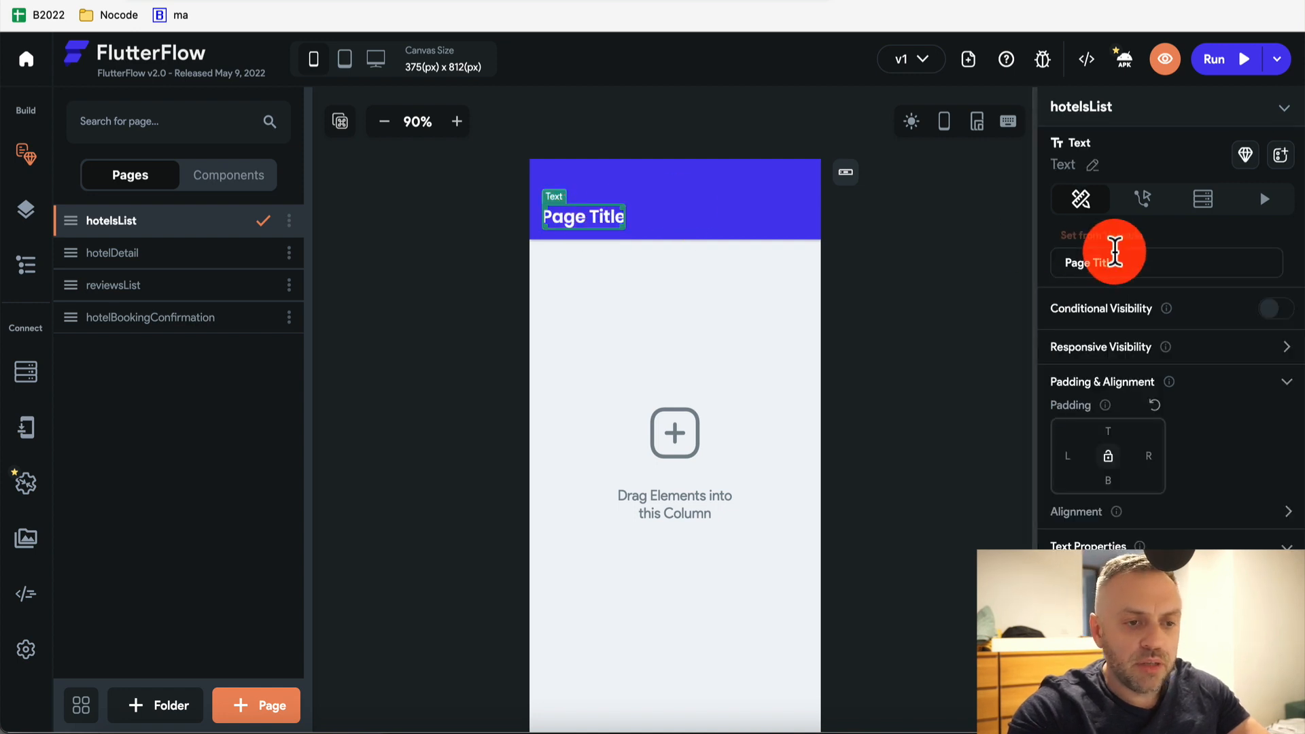
left_click(1163, 261)
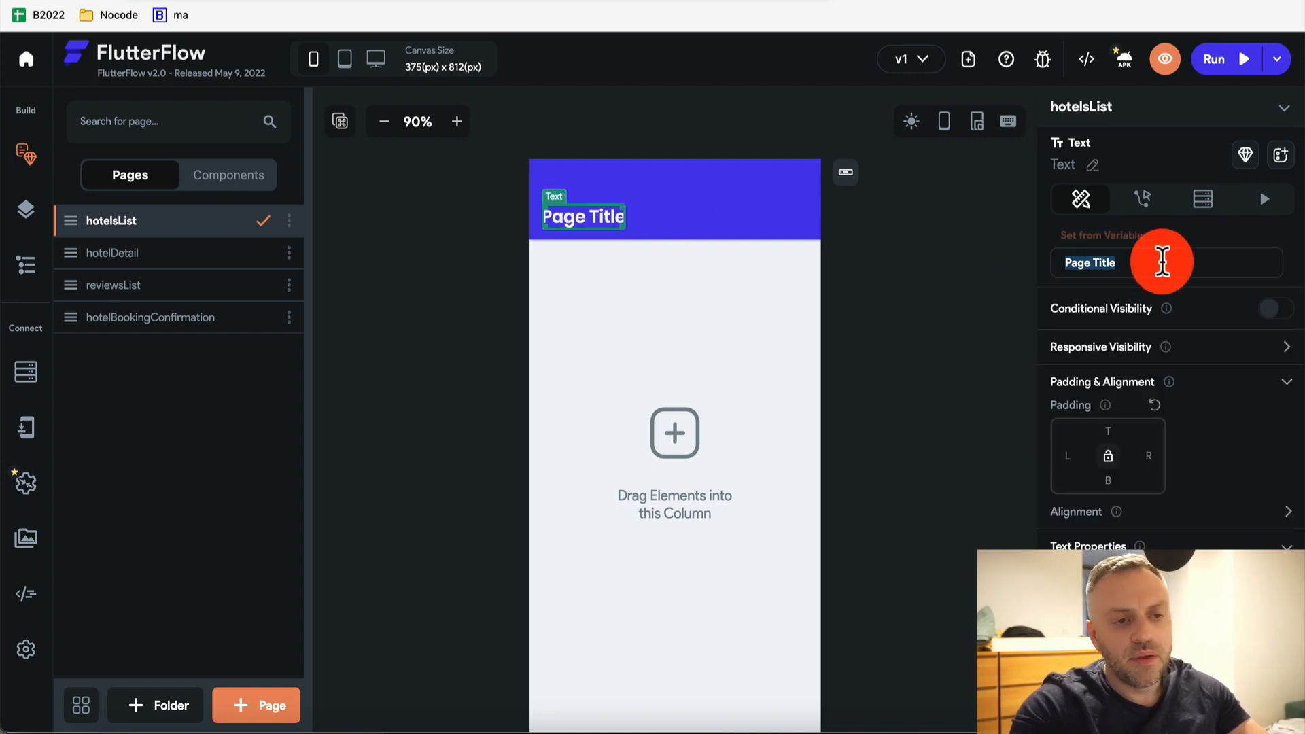
type("Hotels")
left_click(1274, 240)
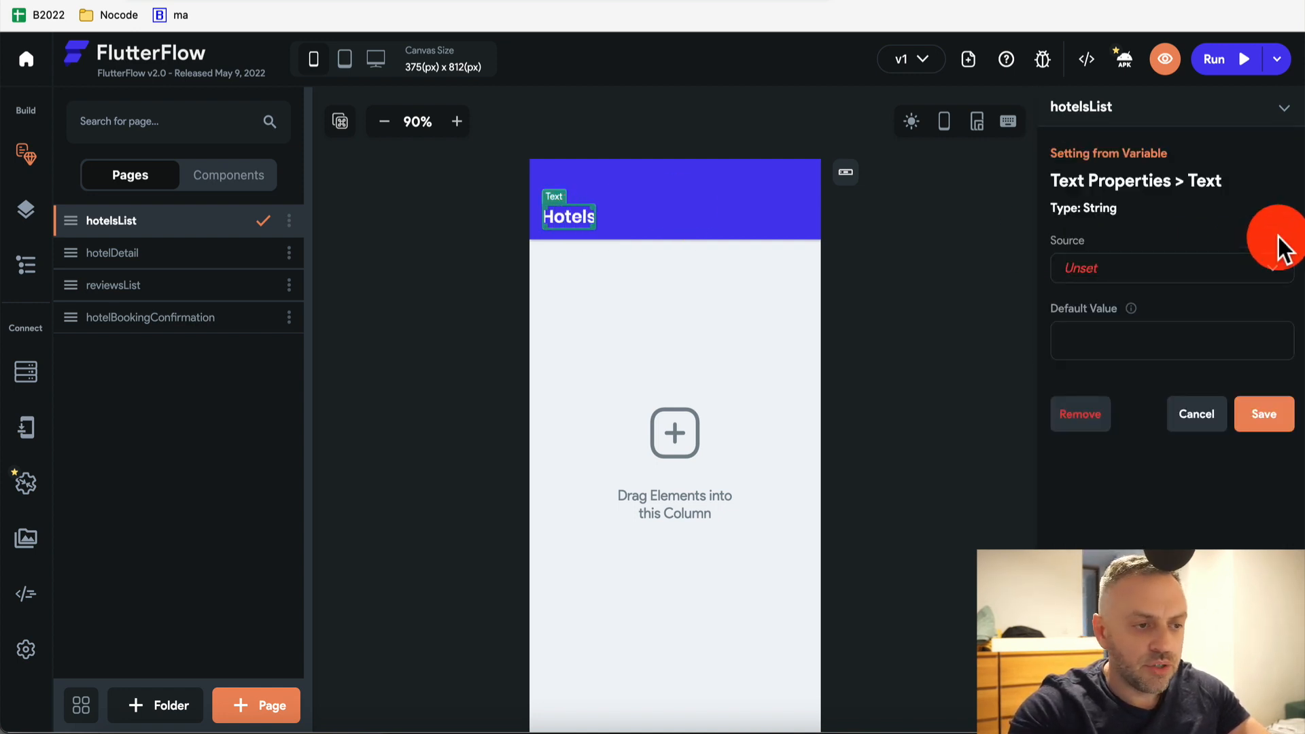
left_click(1197, 425)
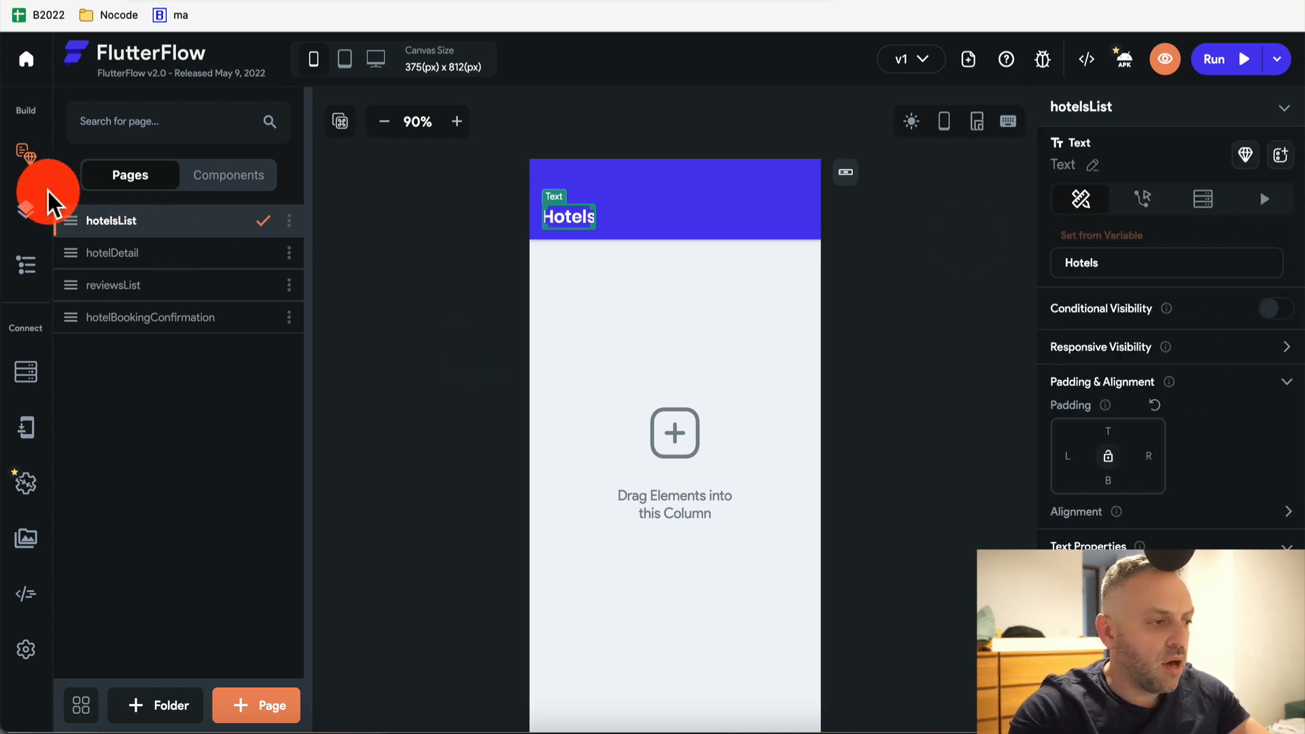
Add a ListView widget into the hotelsList page's column
left_click(28, 272)
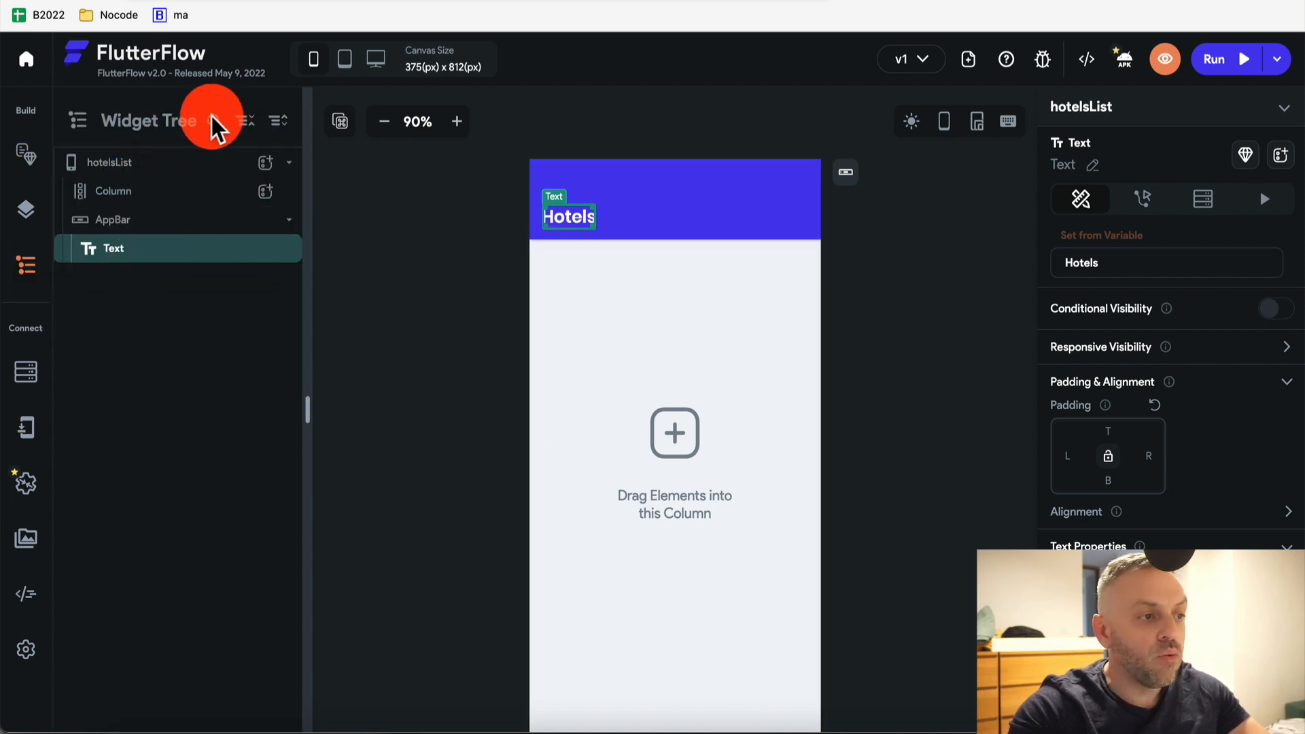
mouse_move(213, 122)
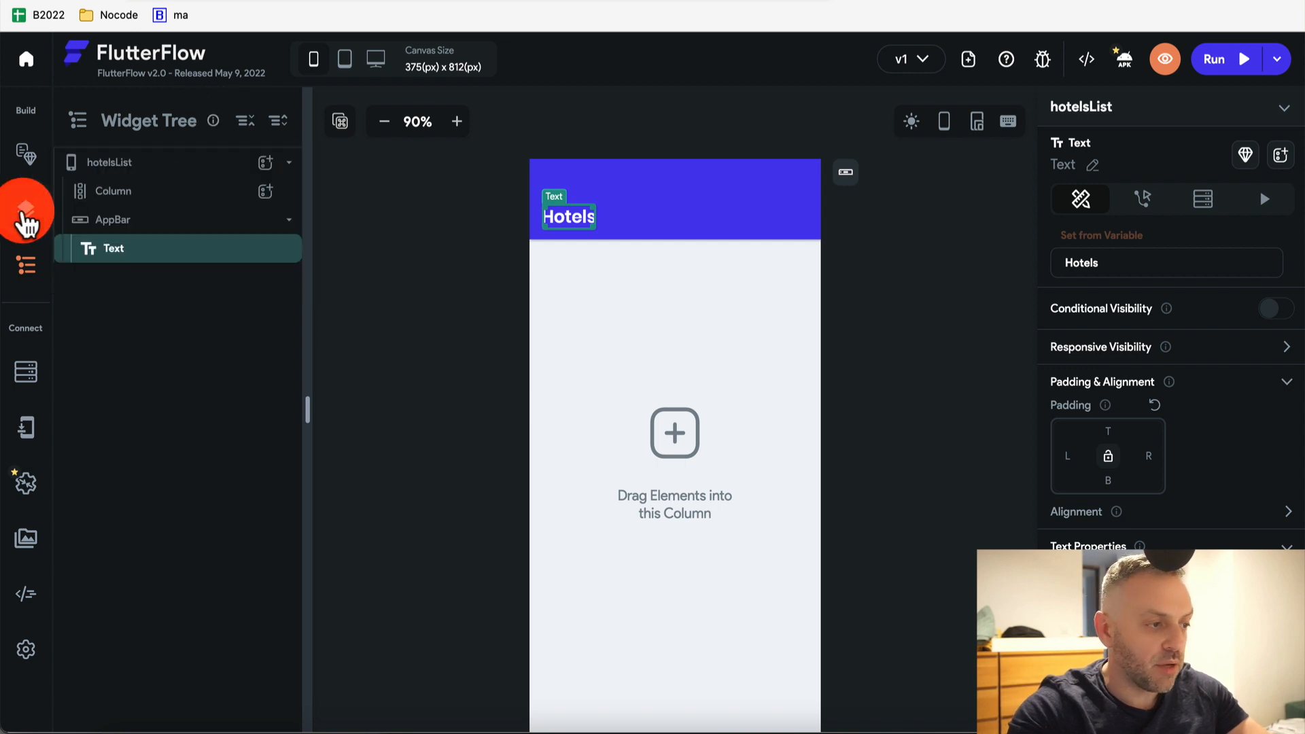
left_click(27, 210)
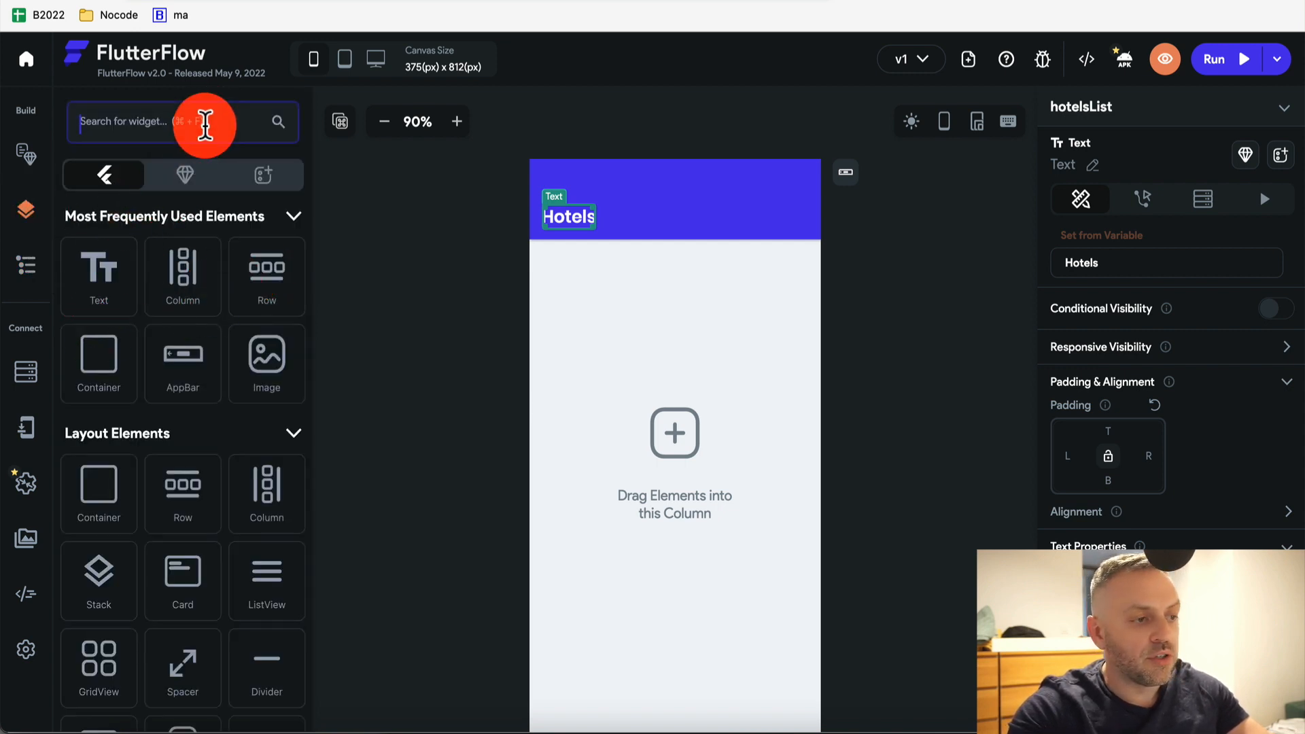
left_click(198, 128)
type("list")
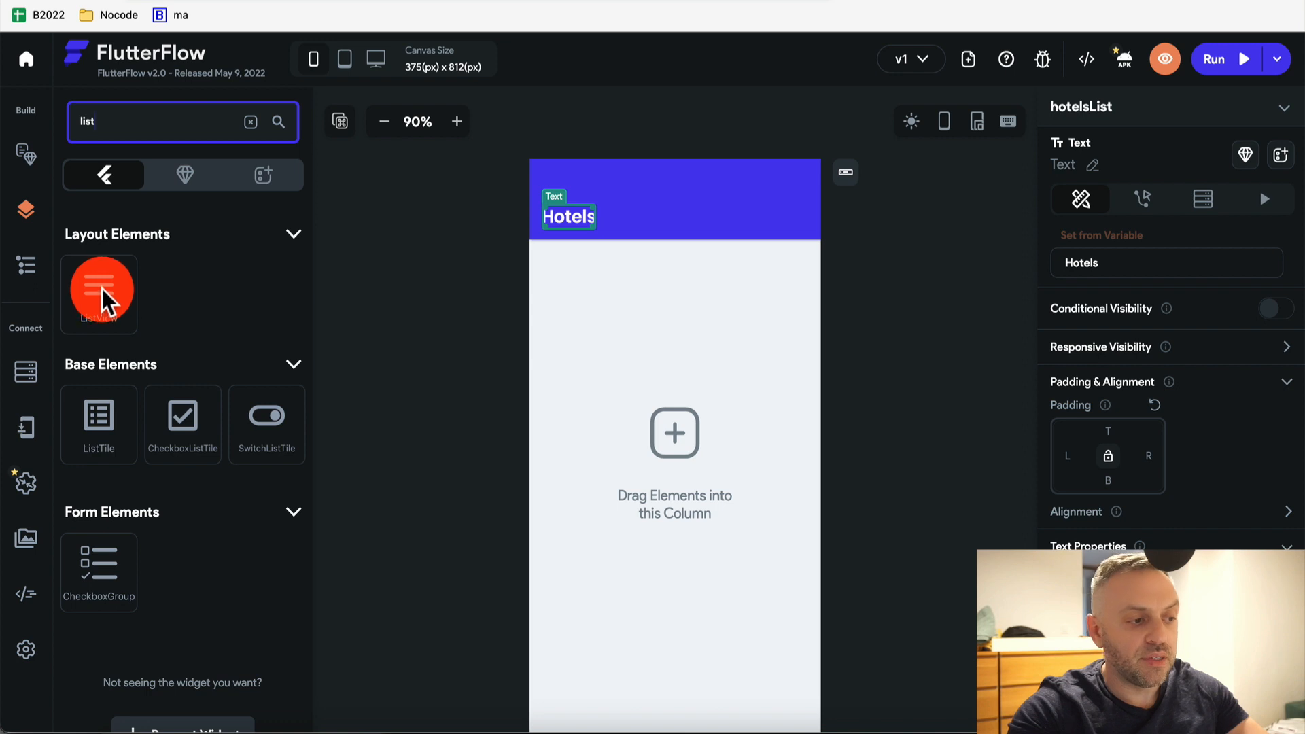
left_click_drag(104, 297, 650, 319)
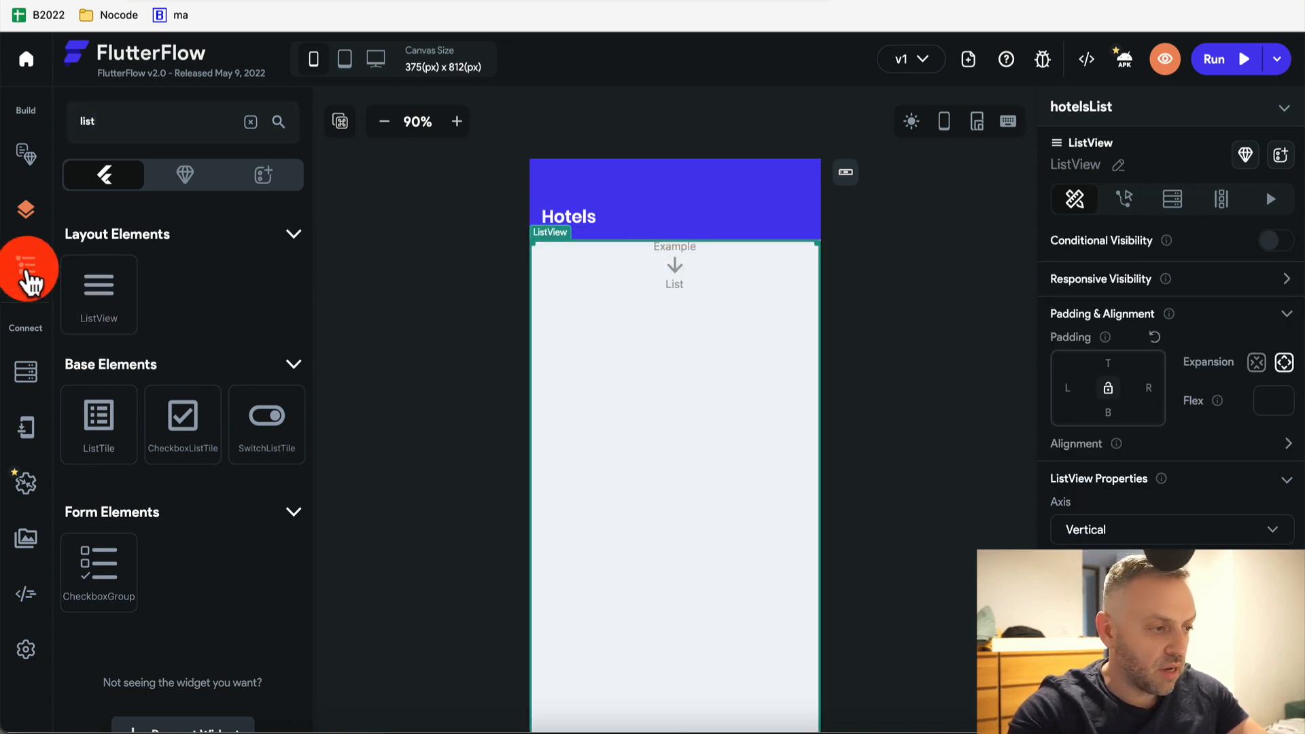
Fill the ListView with two Hello World Text widgets and a Row at the top
left_click(26, 275)
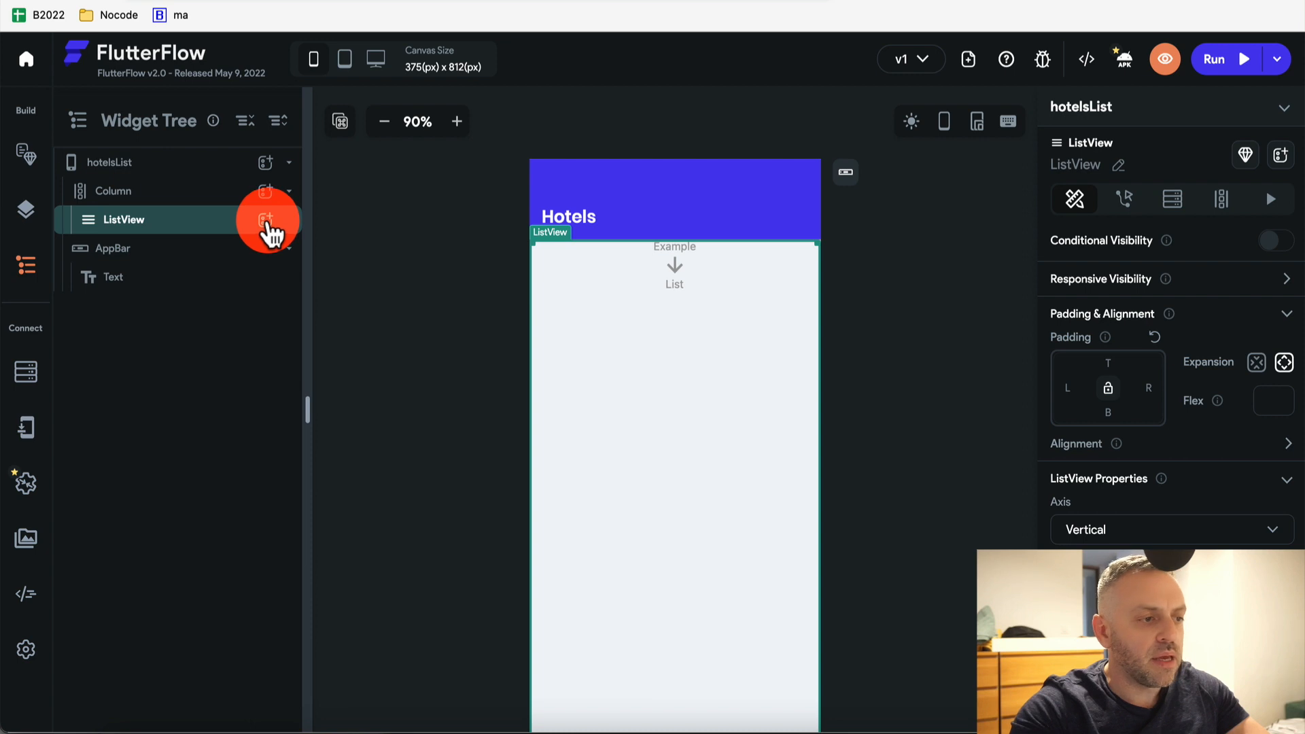
left_click(266, 220)
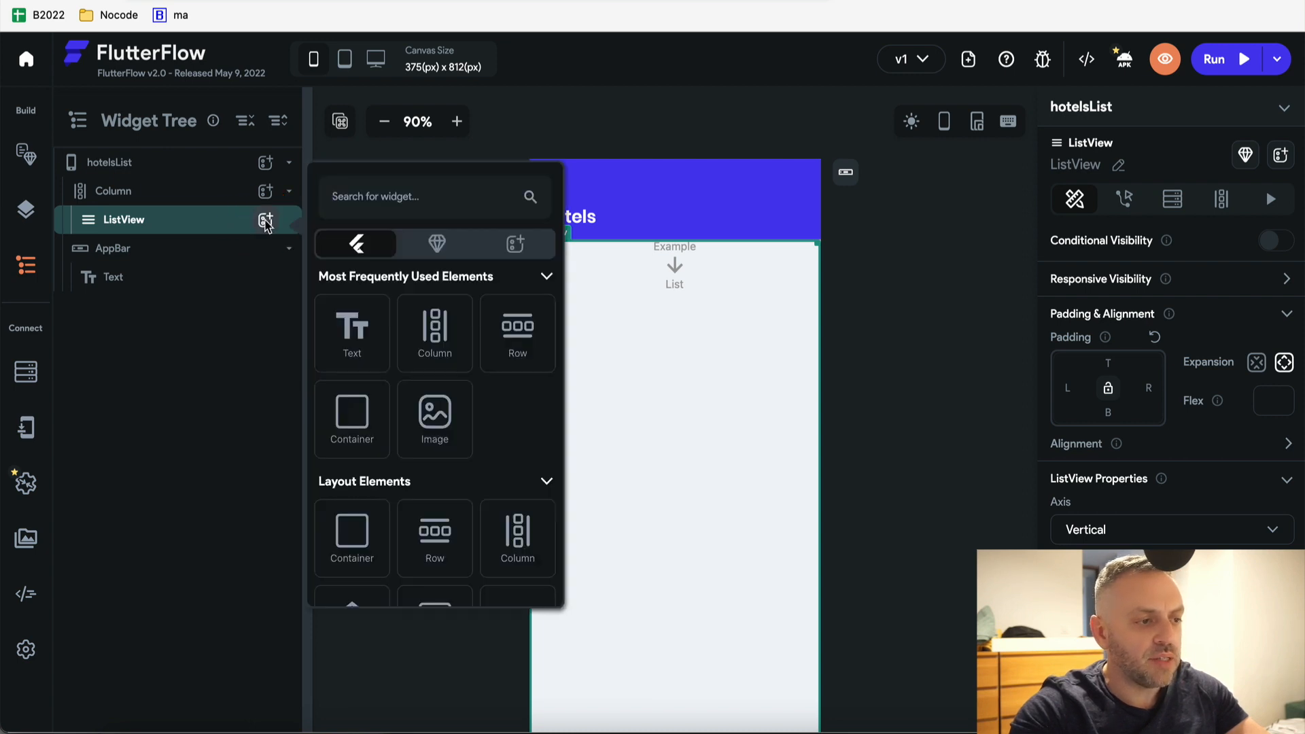
type("text")
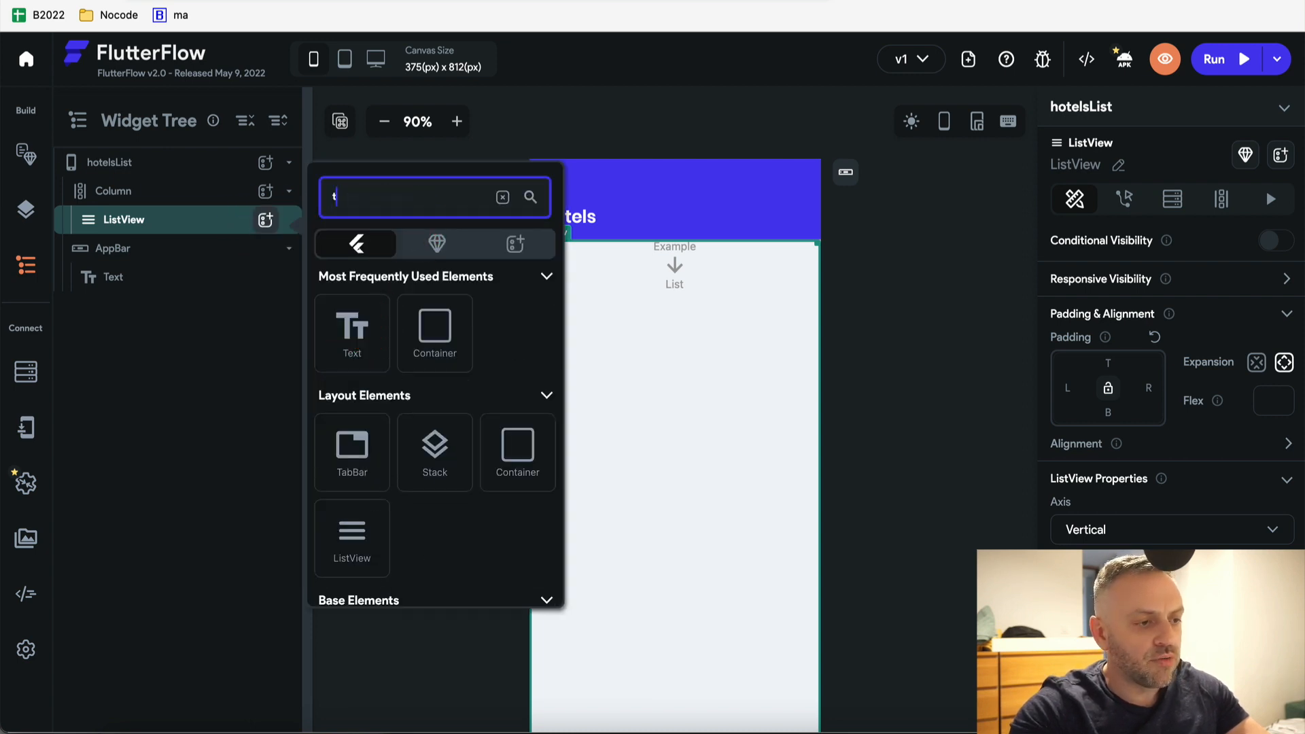
left_click(352, 329)
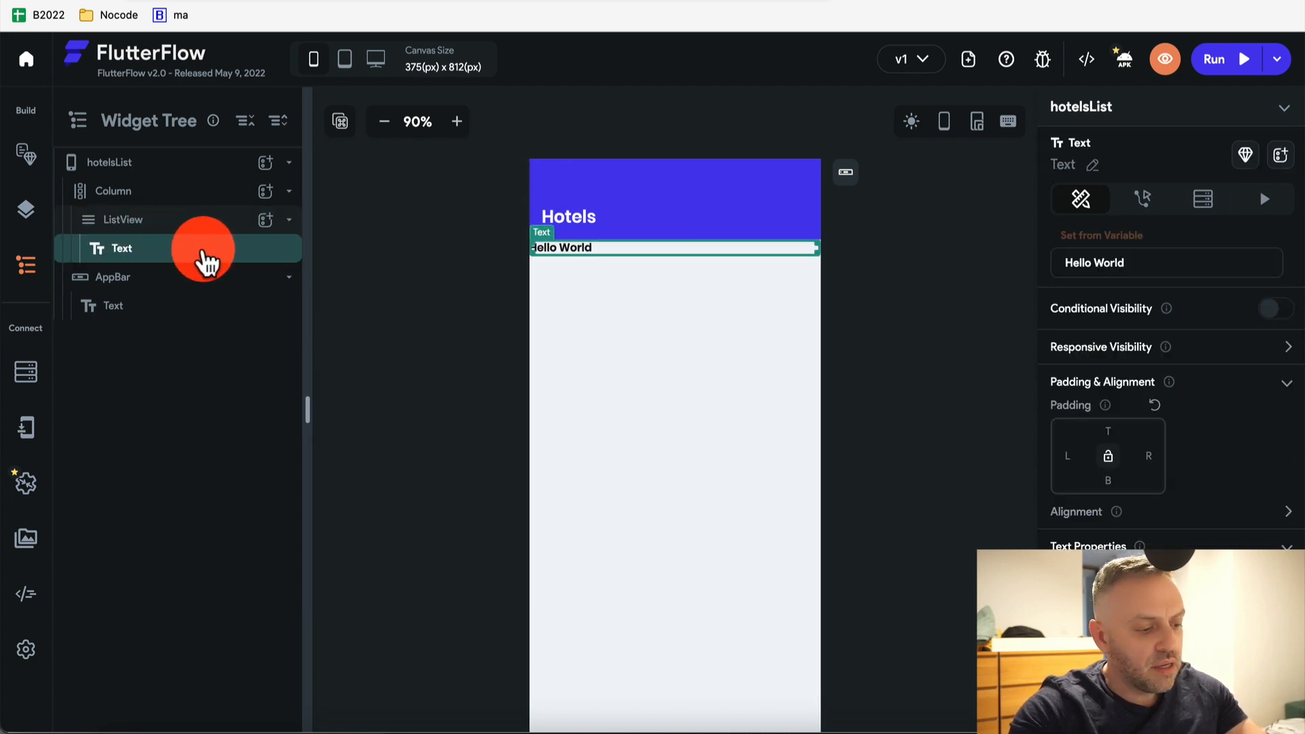
right_click(204, 262)
left_click(243, 361)
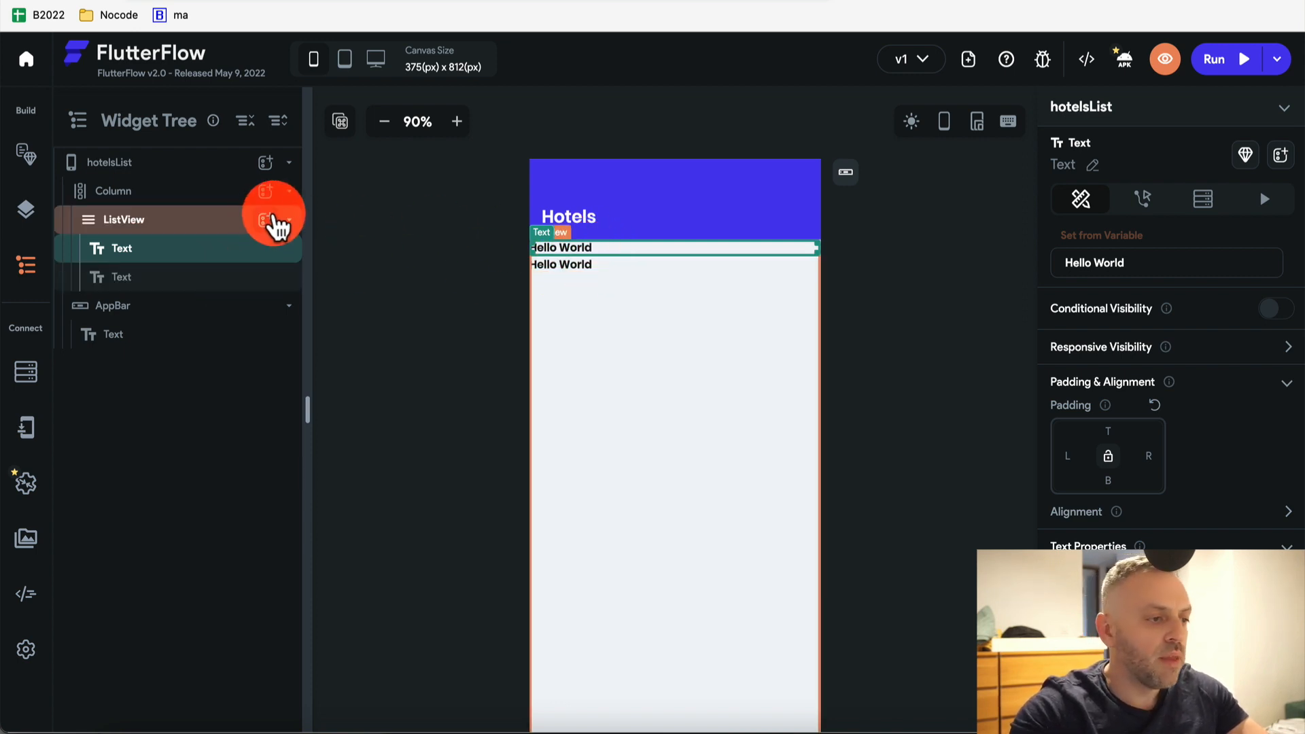
left_click(265, 219)
type("row")
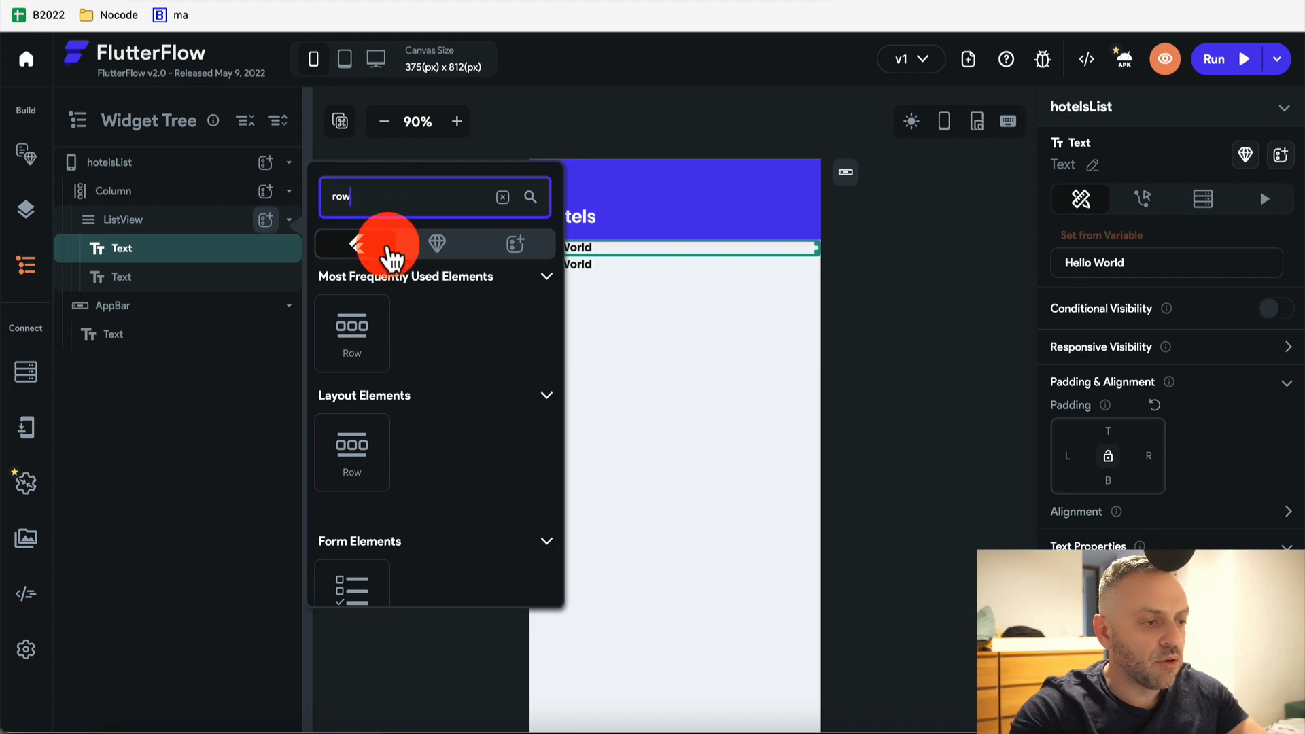
left_click(360, 330)
left_click_drag(169, 303, 178, 244)
Wrap the last Hello World text in a Row, move both texts into it, and delete the empty Row
right_click(195, 343)
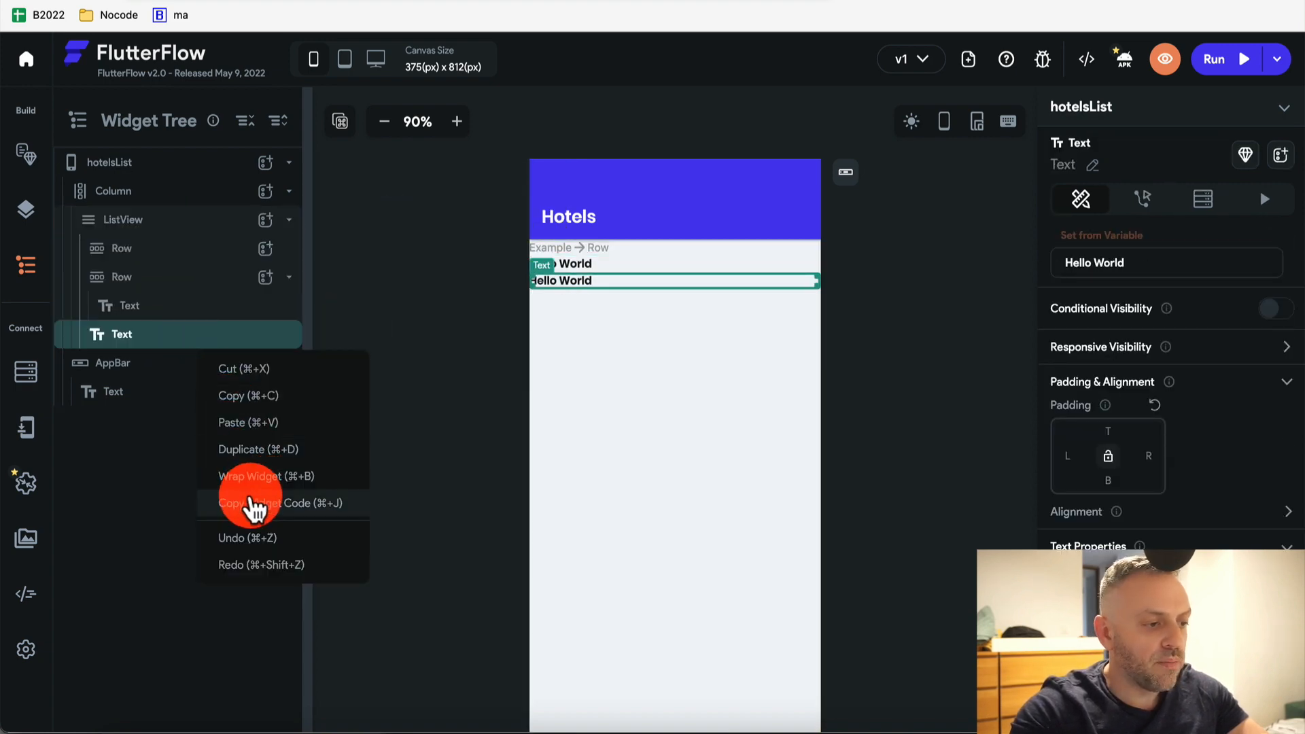
left_click(256, 484)
left_click(763, 271)
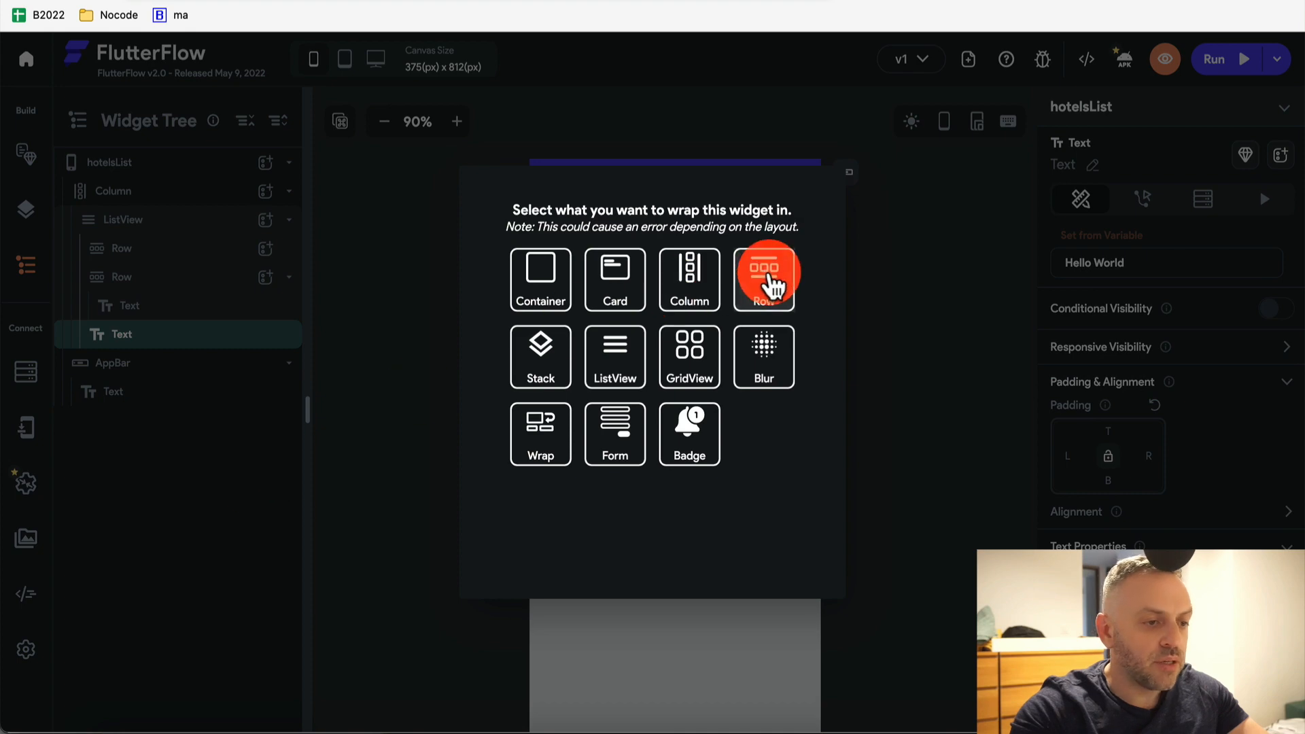
left_click(166, 250)
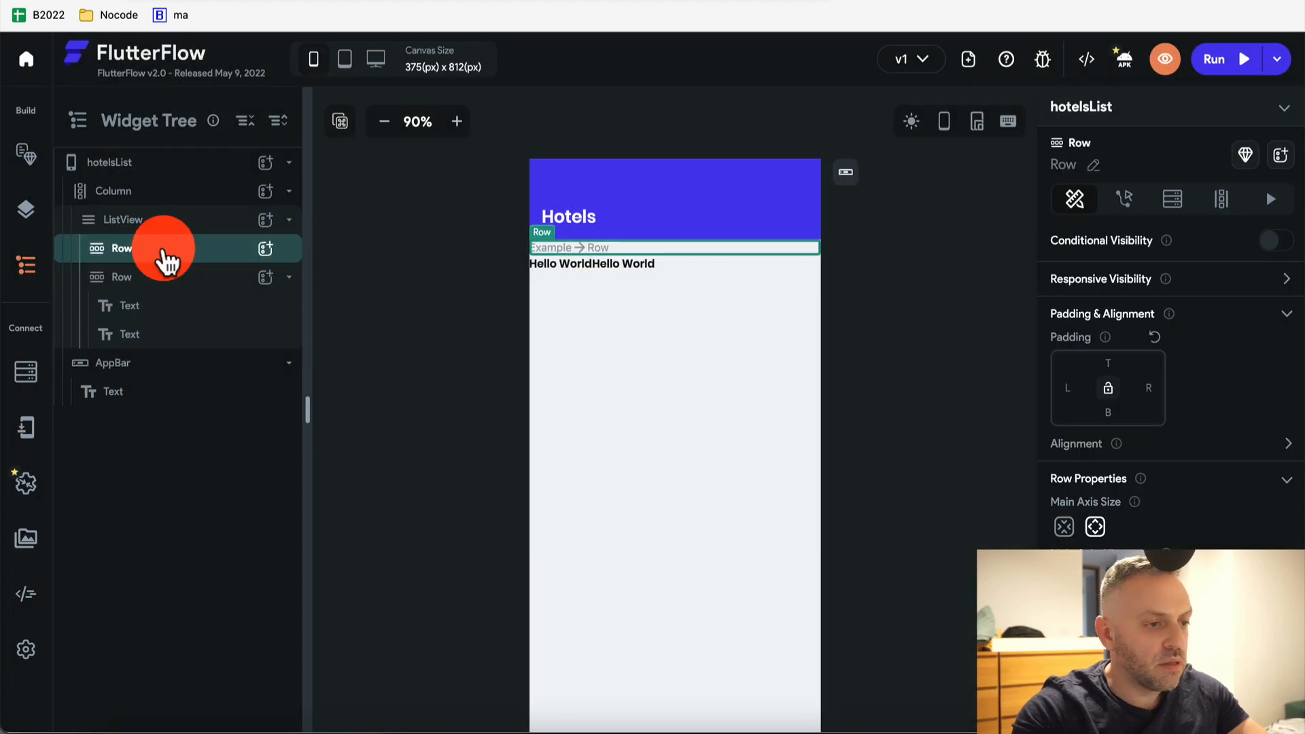
key("Delete")
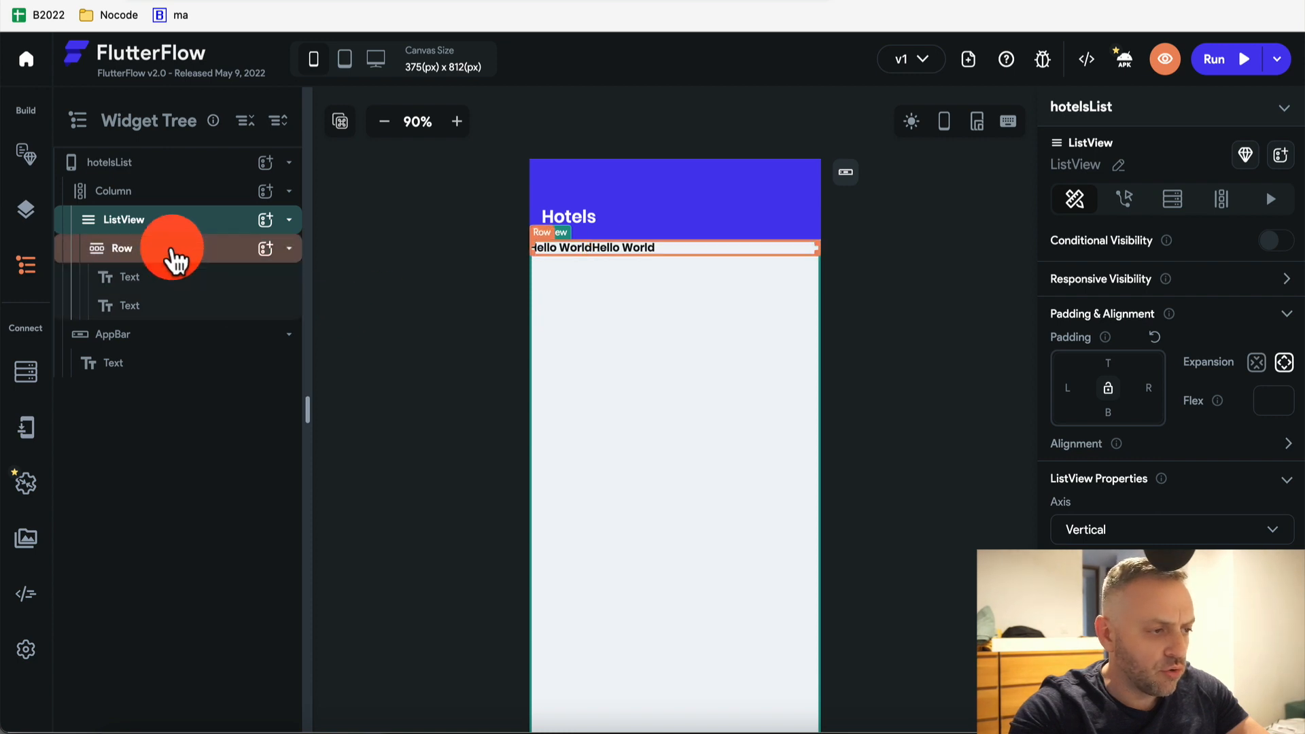
Adjust the Row's main axis alignment so the two texts spread apart
left_click(184, 252)
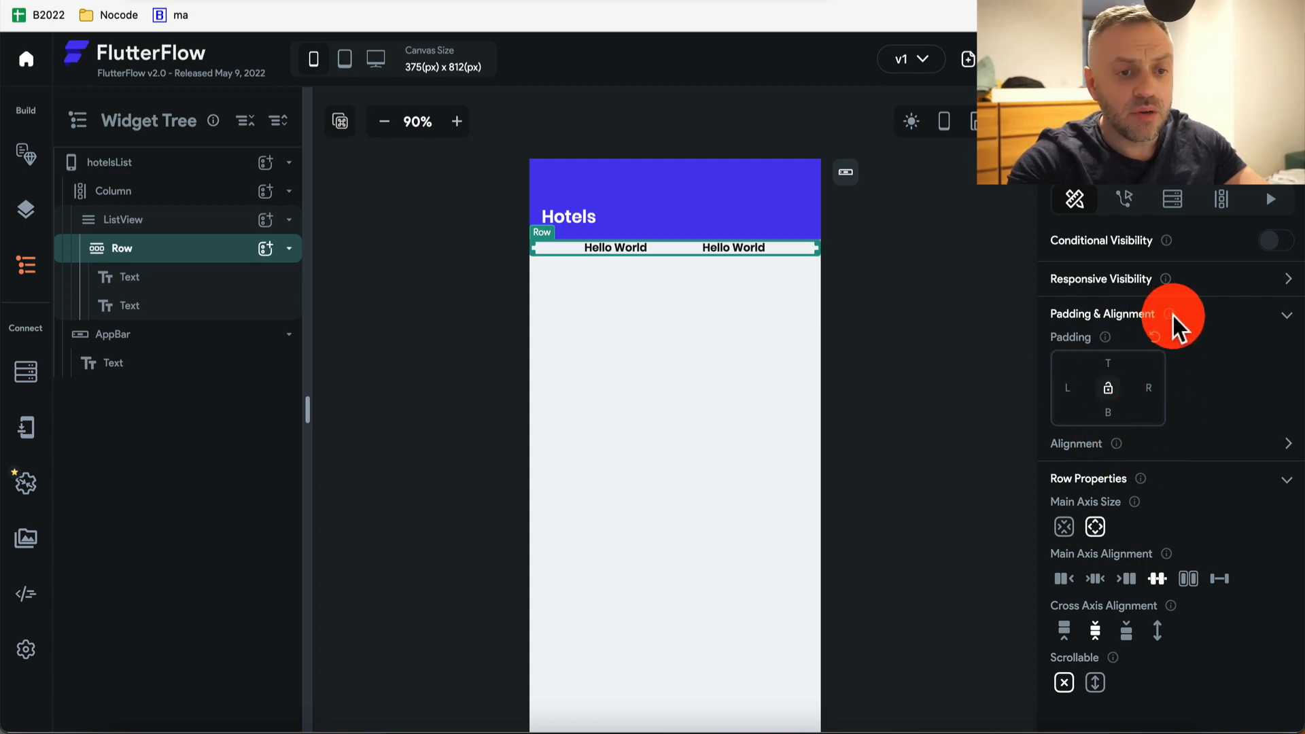
left_click(1287, 315)
left_click(1287, 314)
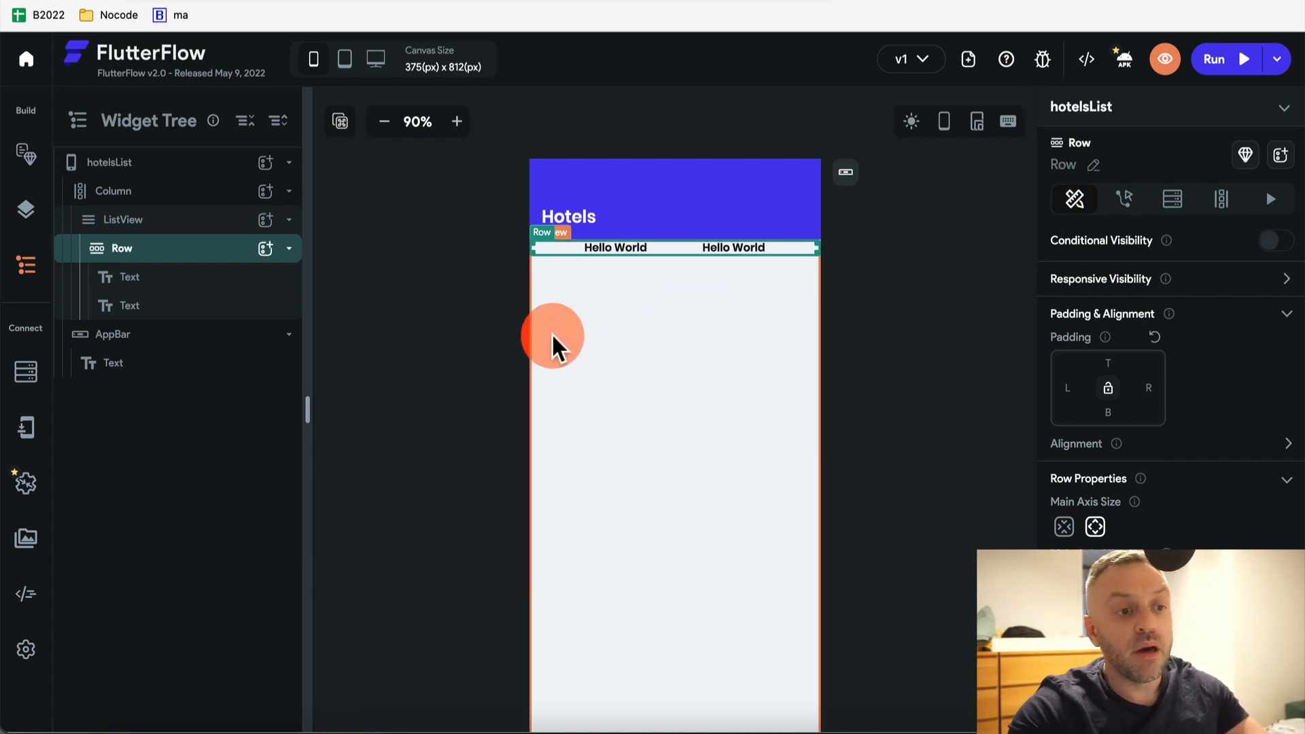
left_click(451, 233)
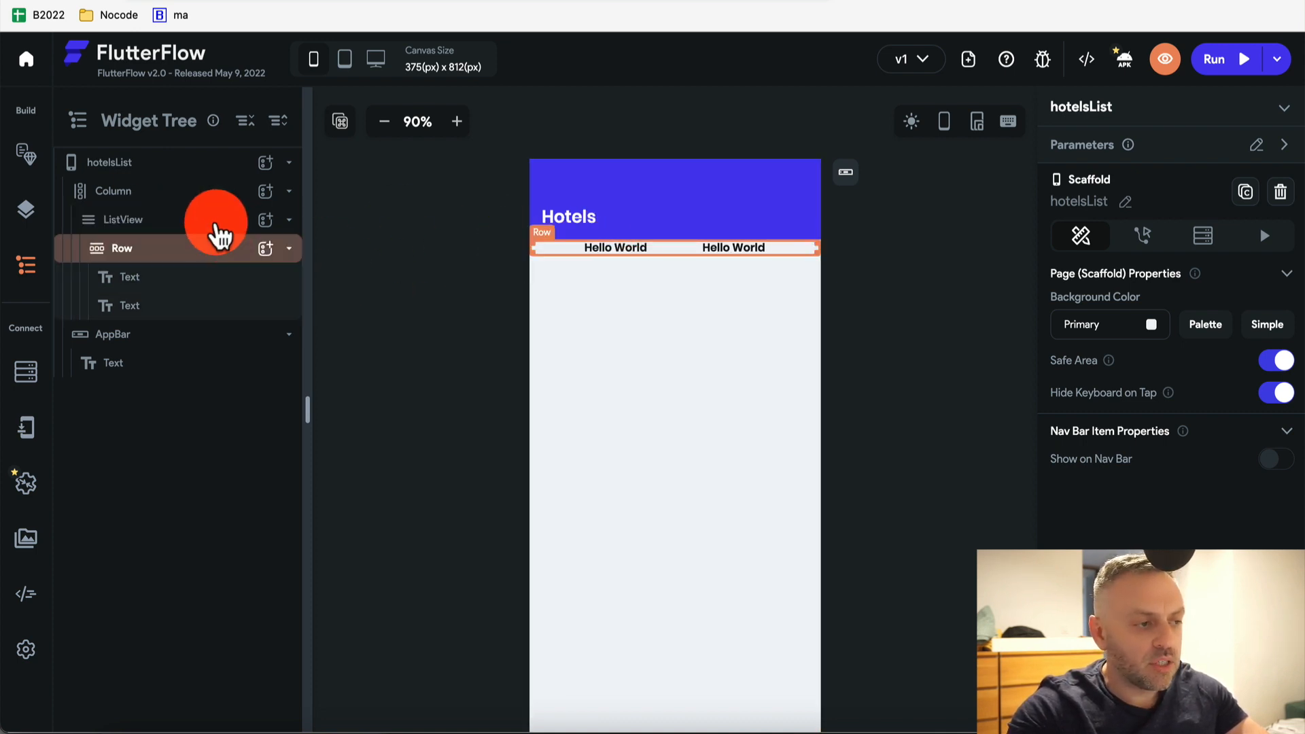
Give the ListView a Query Collection backend query on Hotels as a List of Documents
left_click(174, 228)
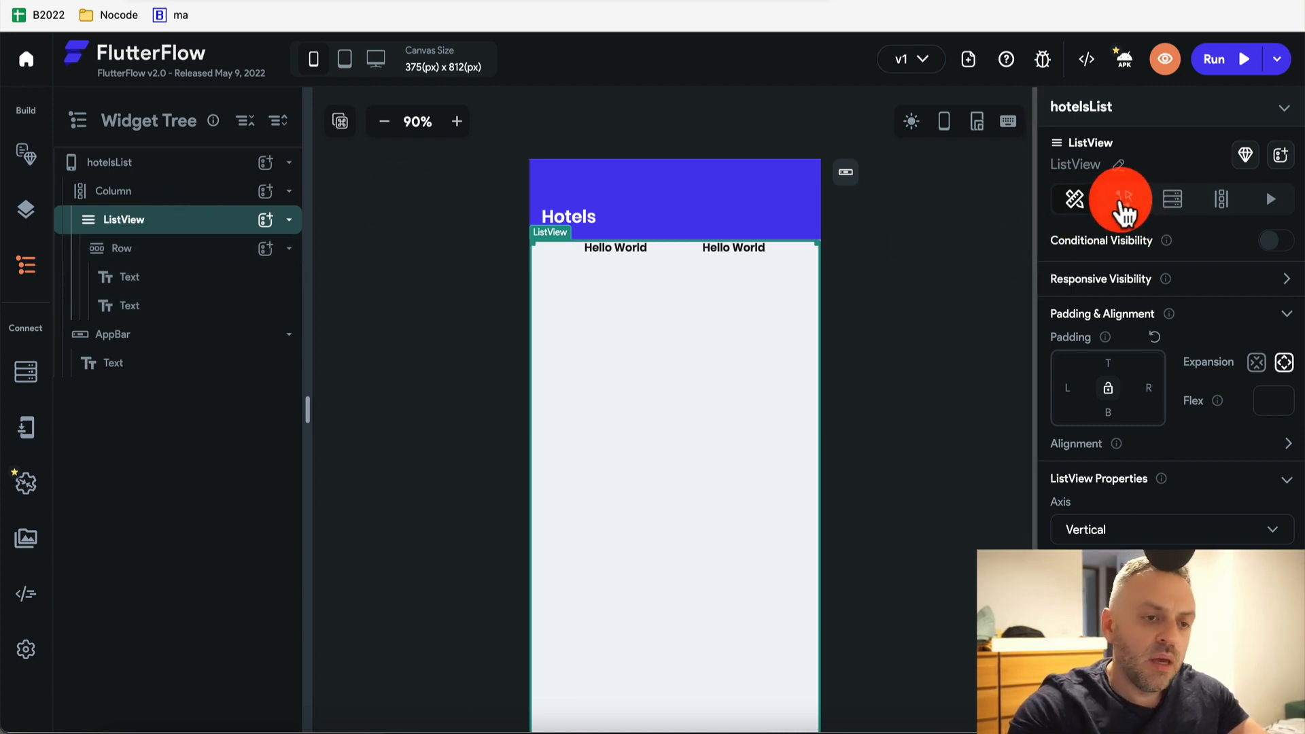
left_click(1173, 200)
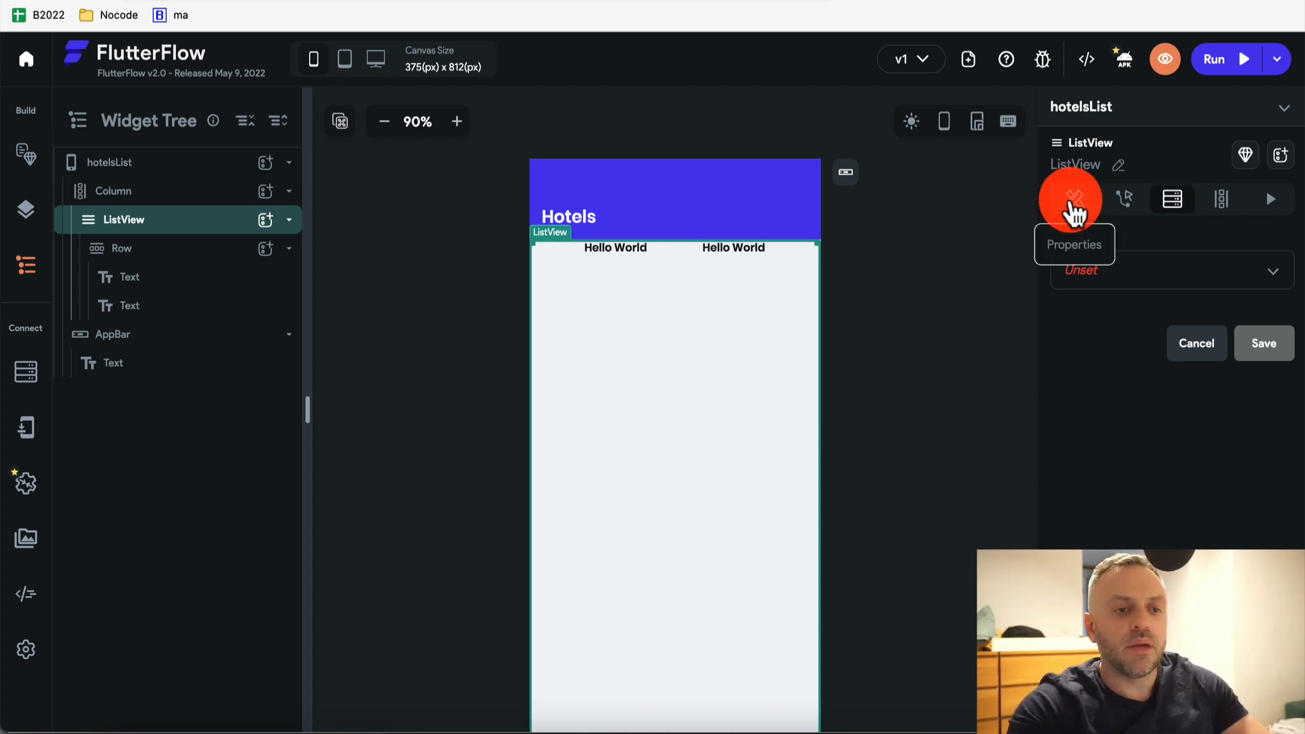
left_click(1149, 278)
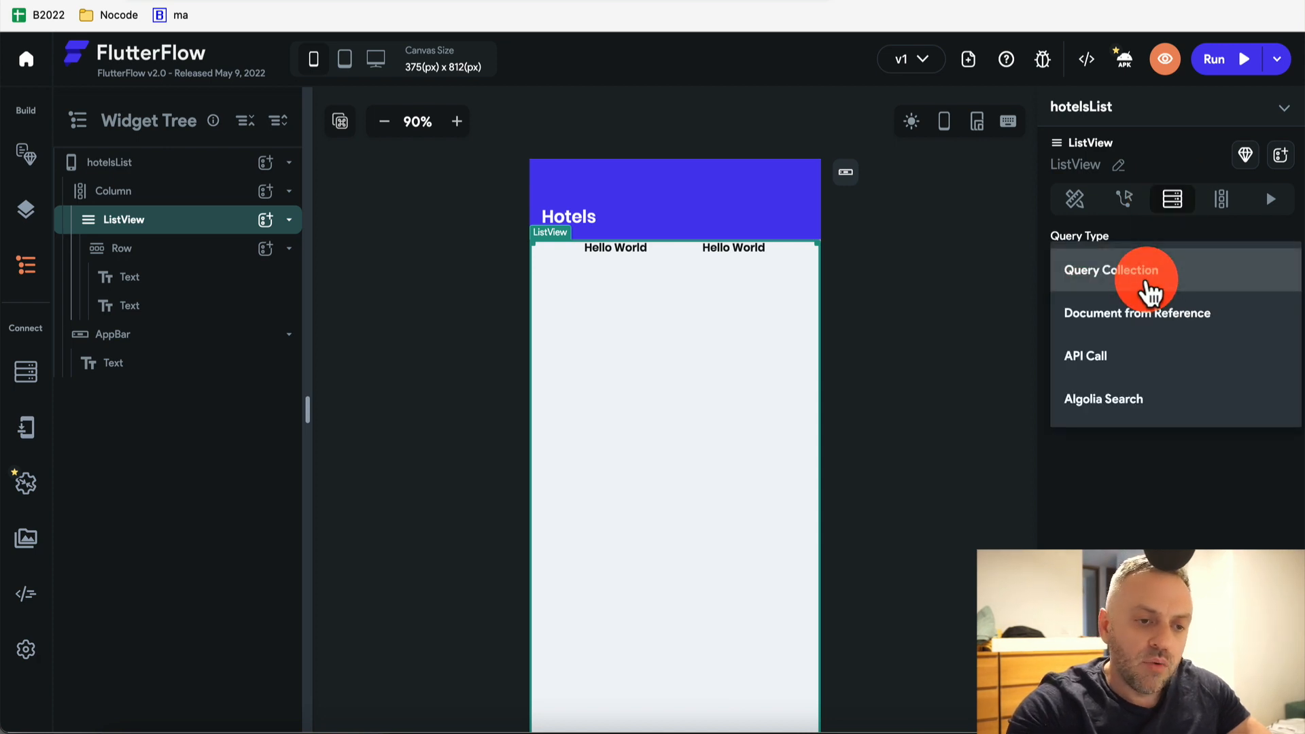
left_click(1133, 285)
left_click(1142, 376)
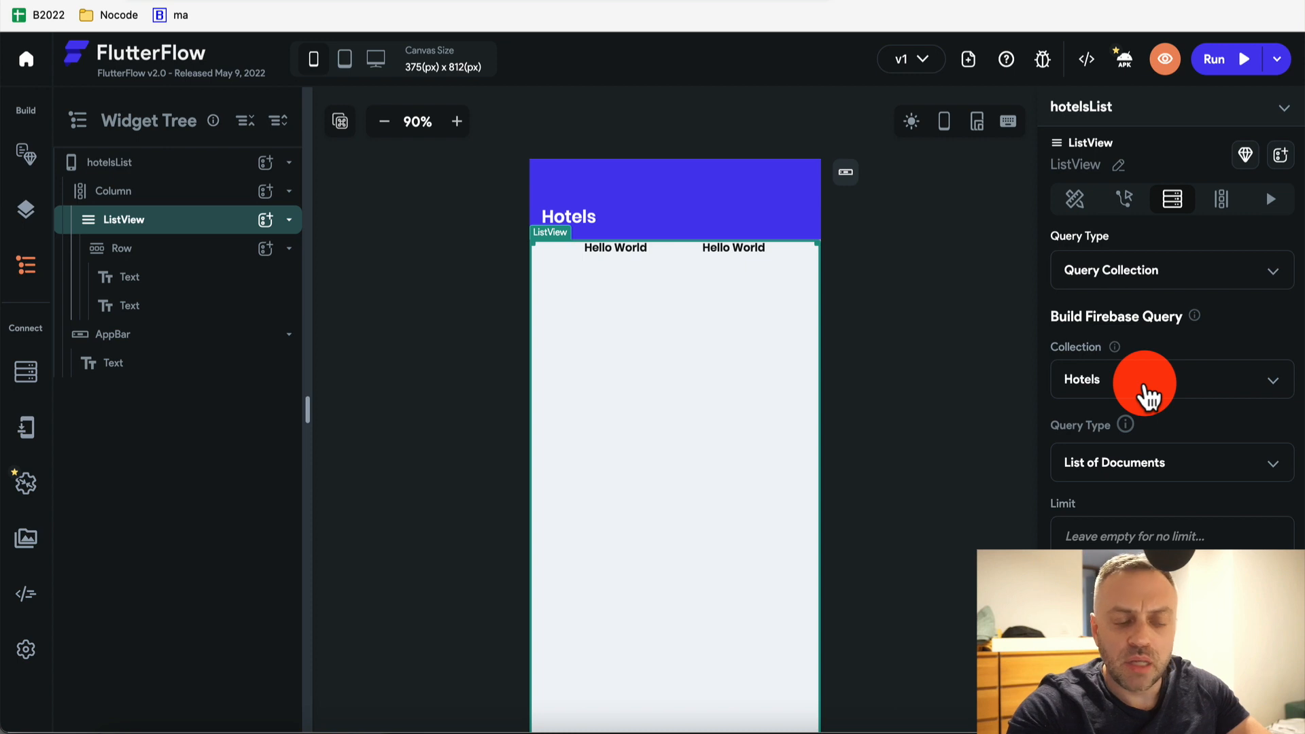
scroll(1148, 397, "down", 5)
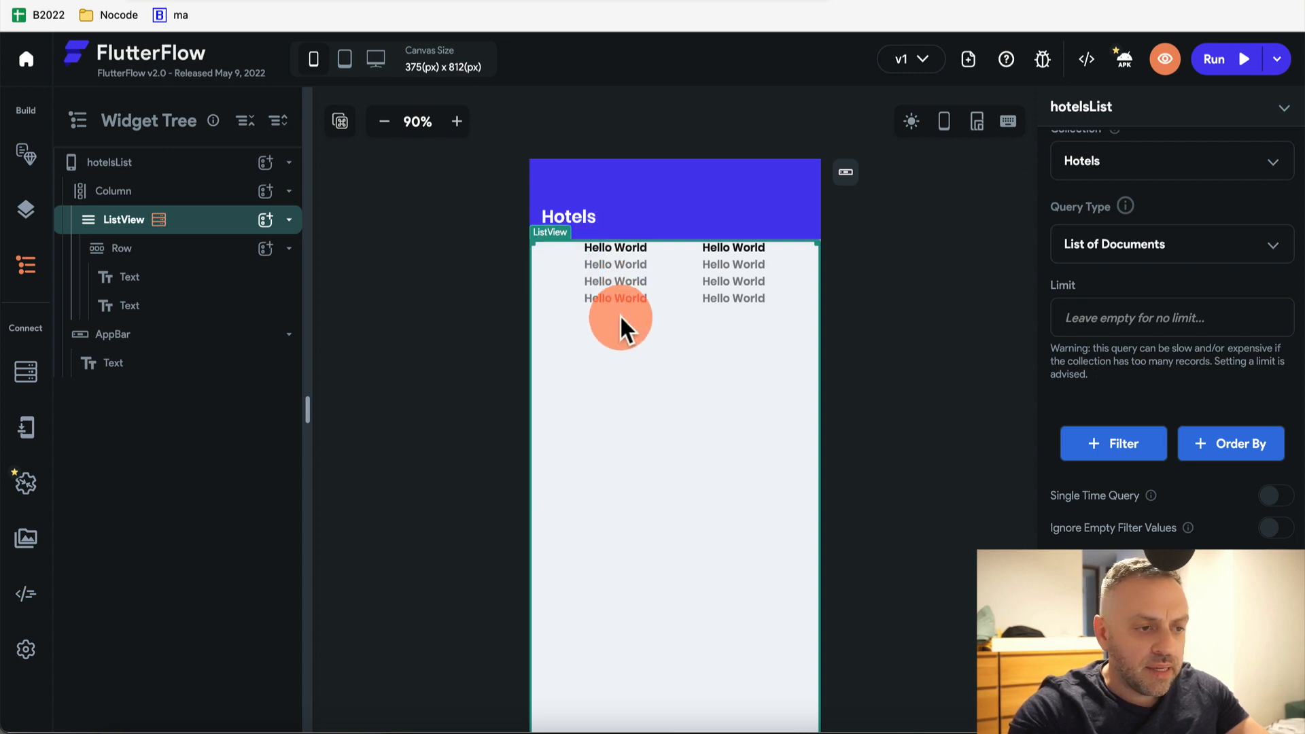
left_click(626, 262)
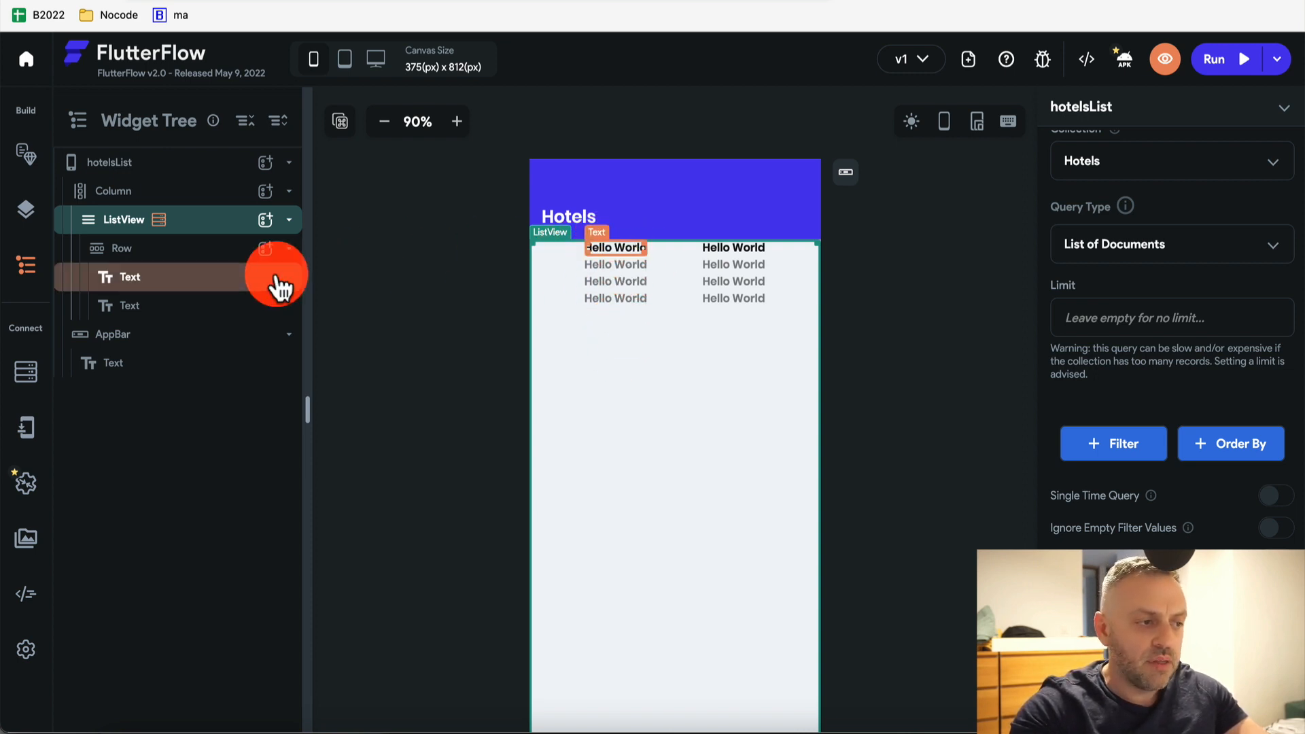
left_click(161, 221)
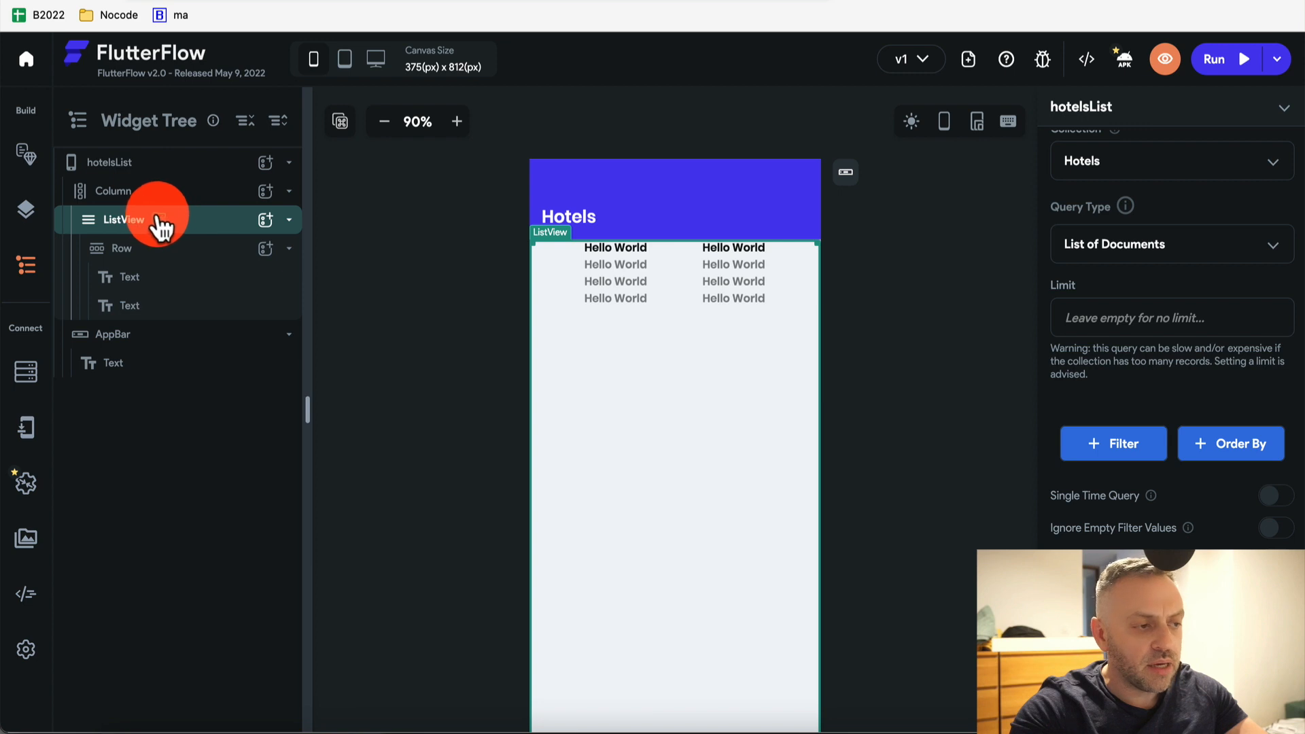
mouse_move(163, 222)
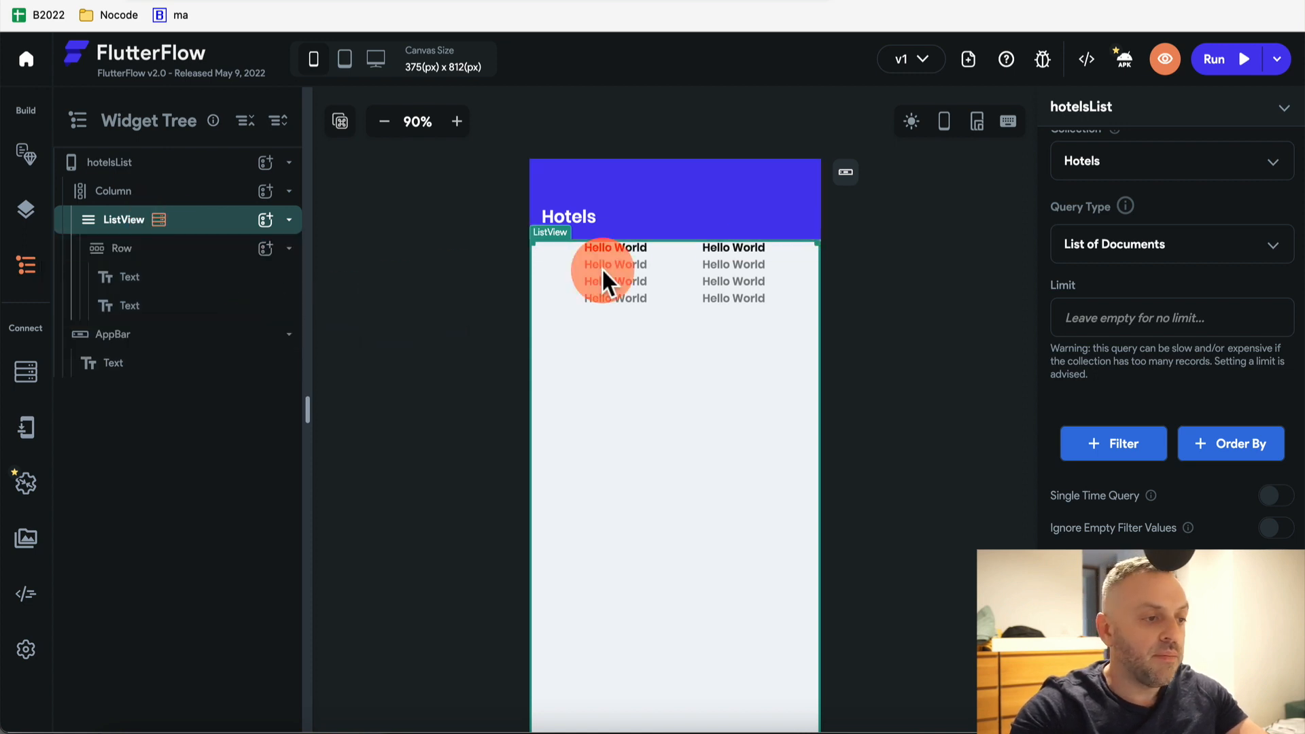
Bind the first Hello World text to the Hotels Record name field
left_click(617, 246)
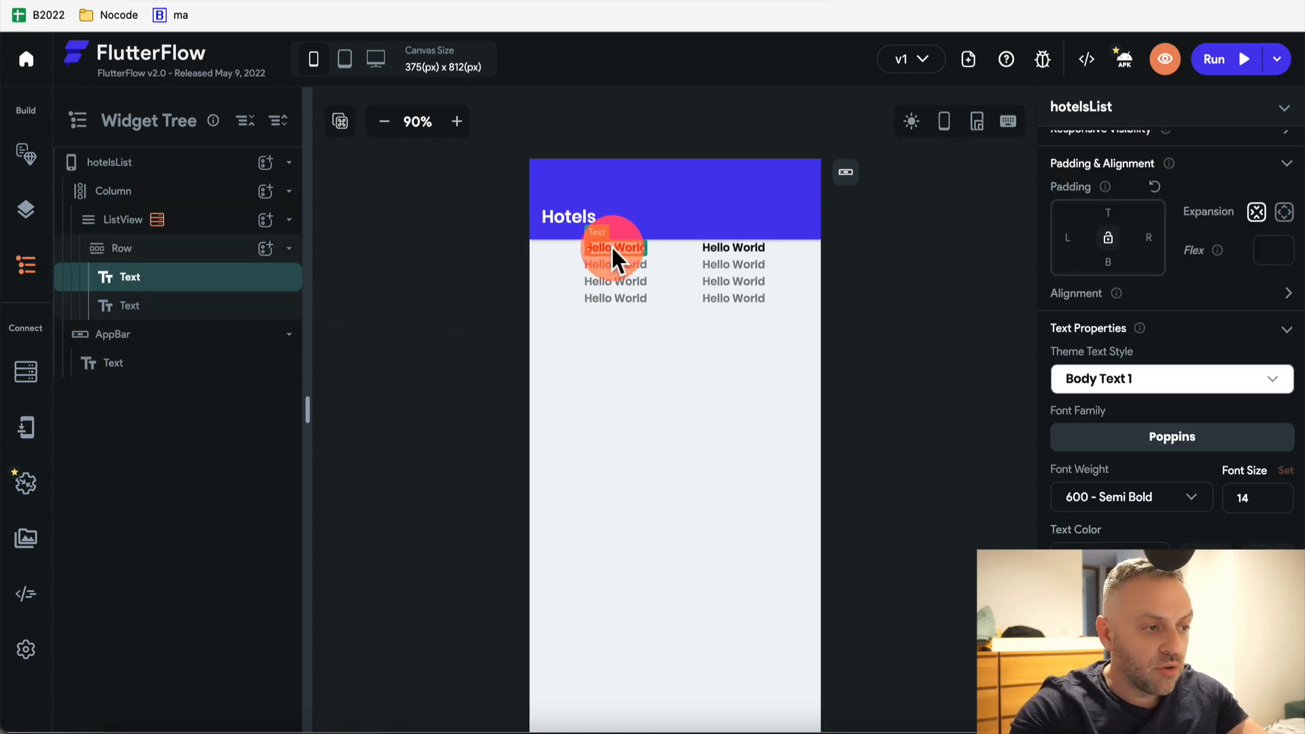
scroll(1163, 299, "up", 5)
left_click(1101, 255)
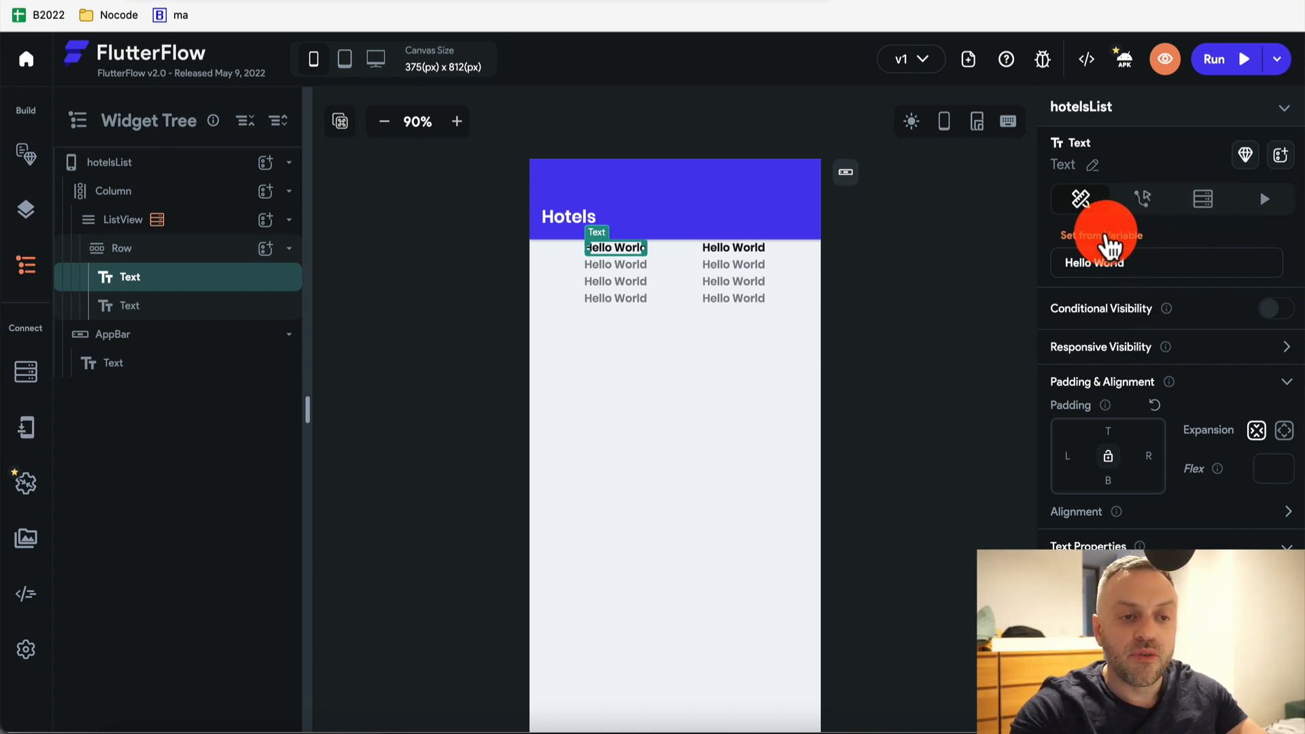
left_click(1108, 244)
left_click(1139, 277)
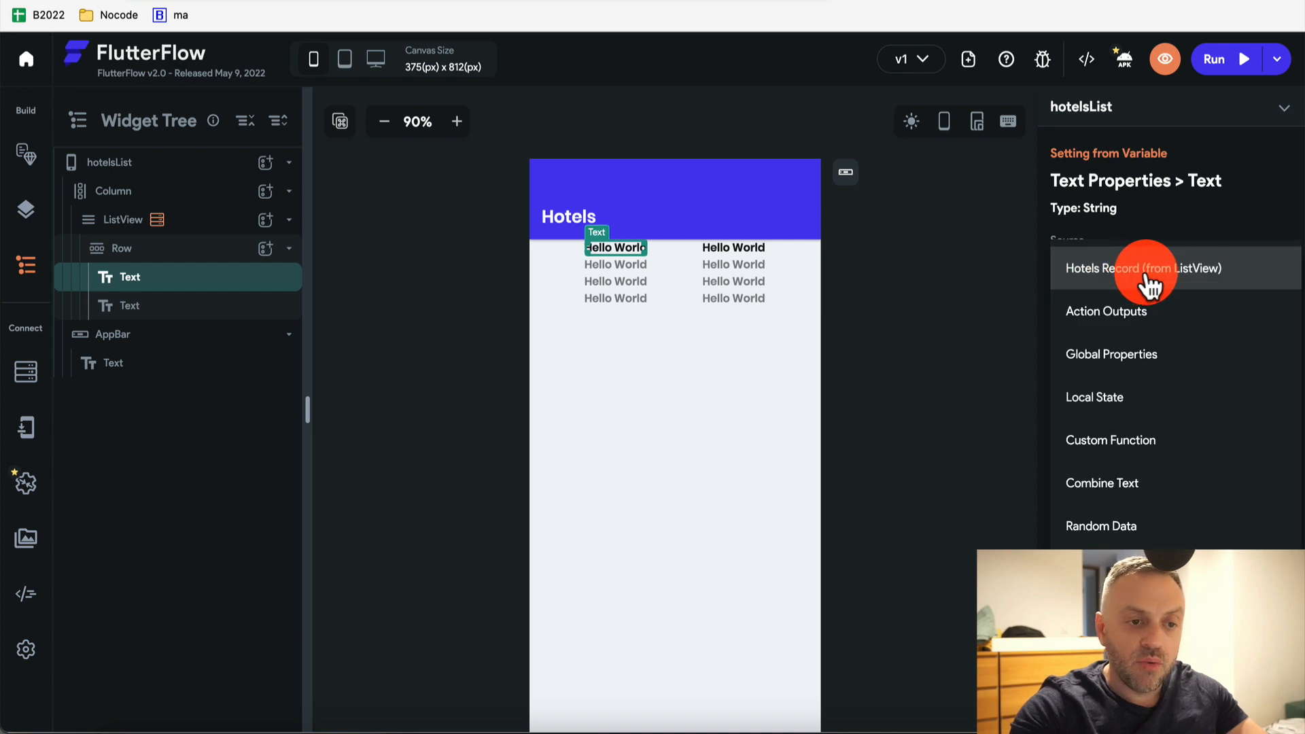
left_click(1139, 278)
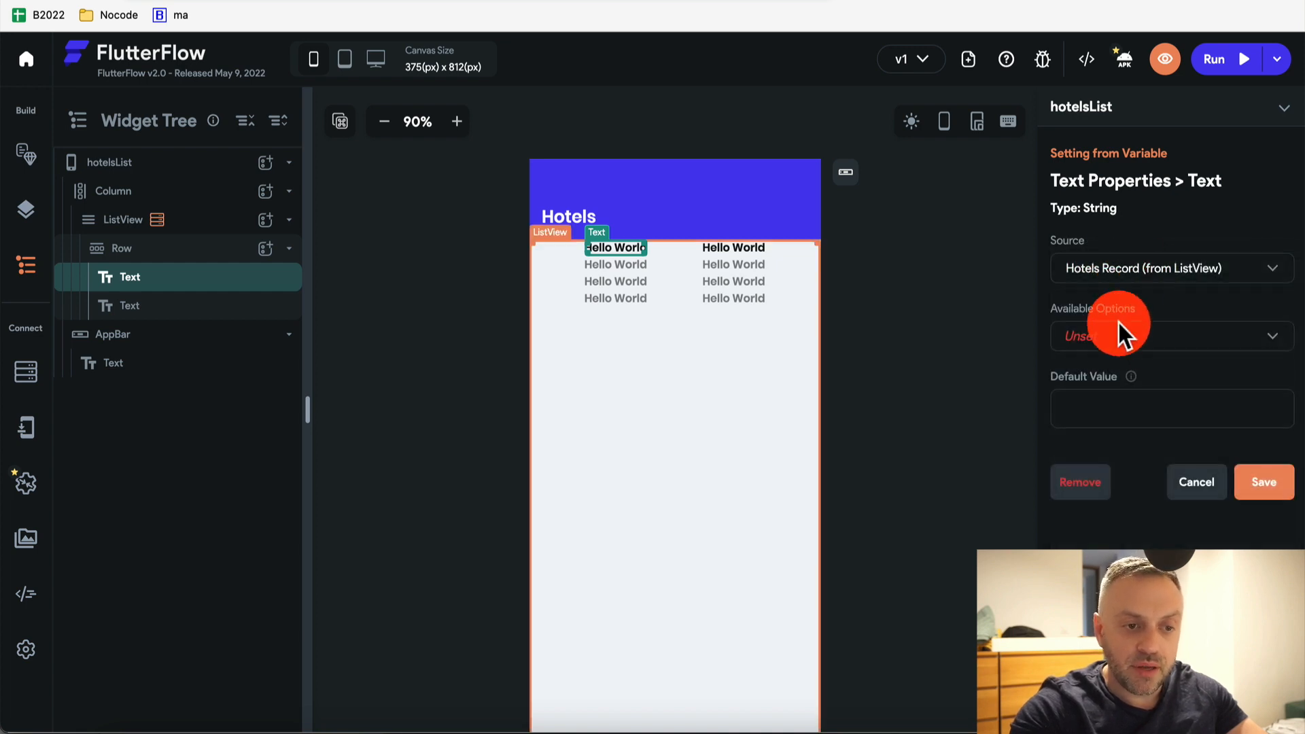
left_click(1117, 337)
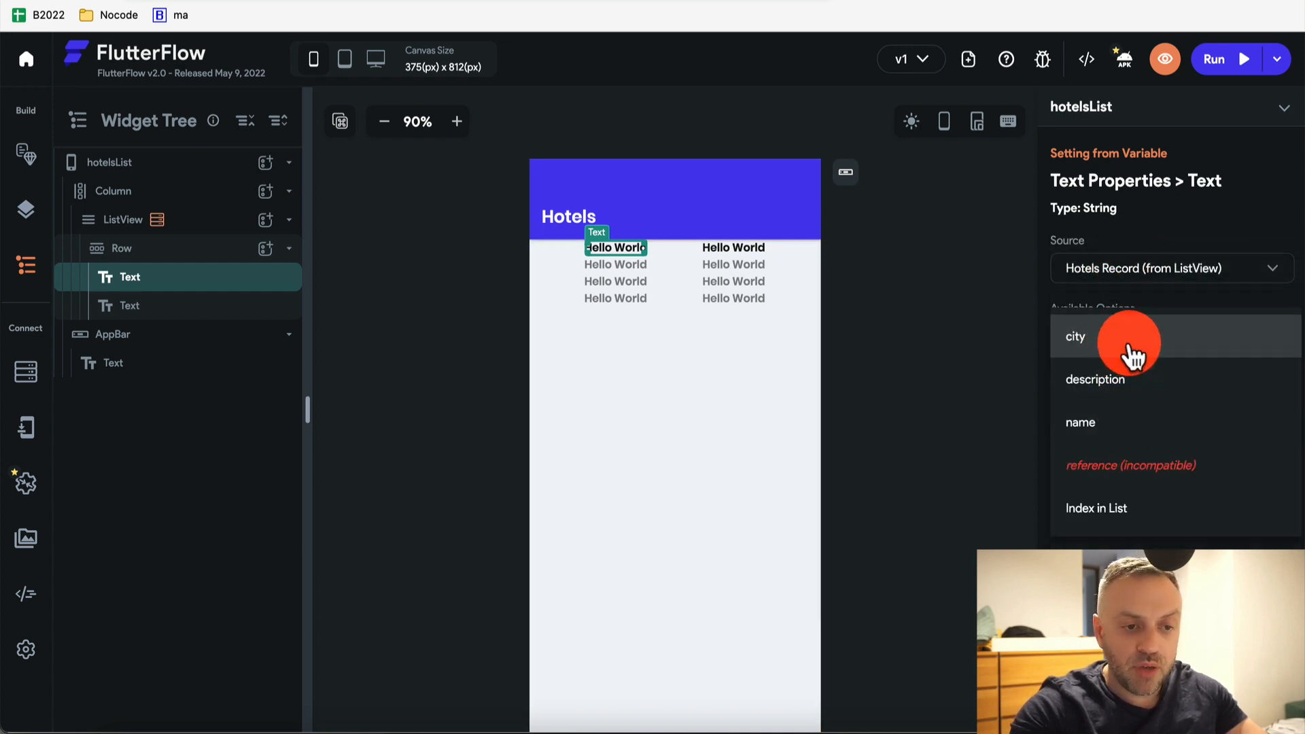
left_click(1123, 435)
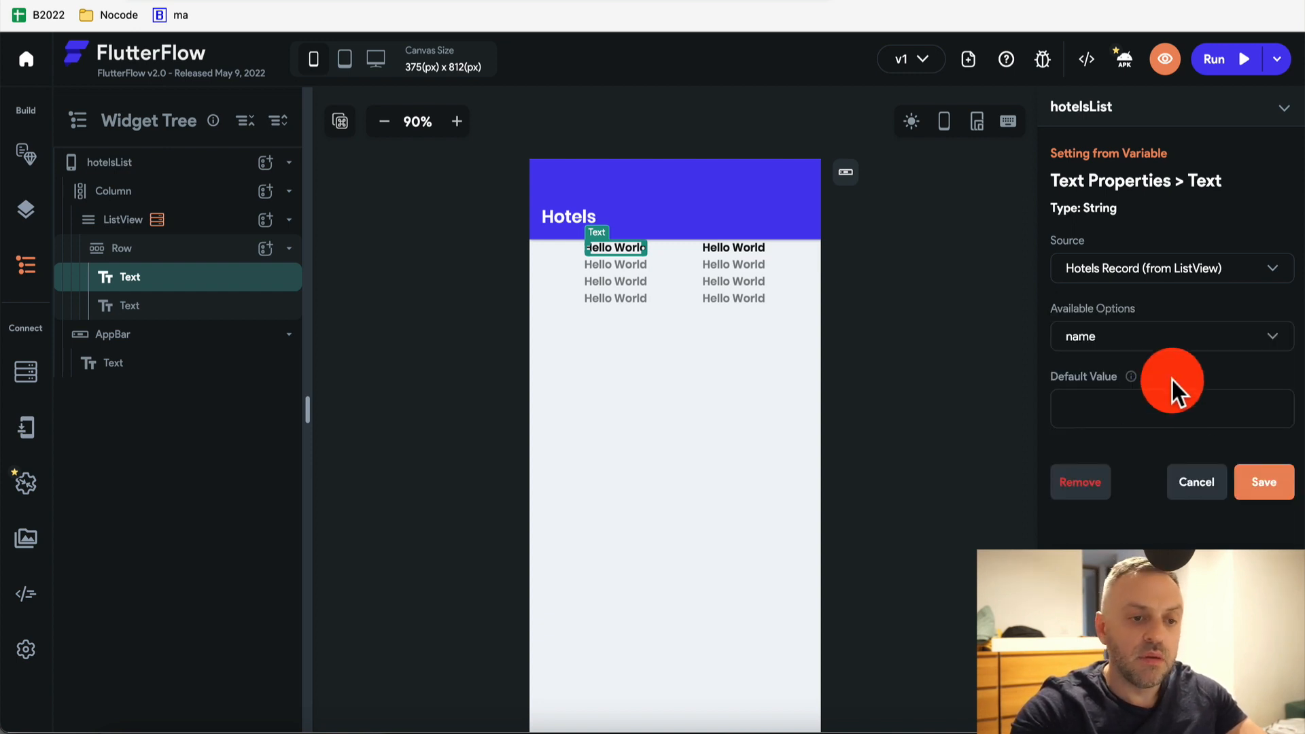
left_click(1265, 484)
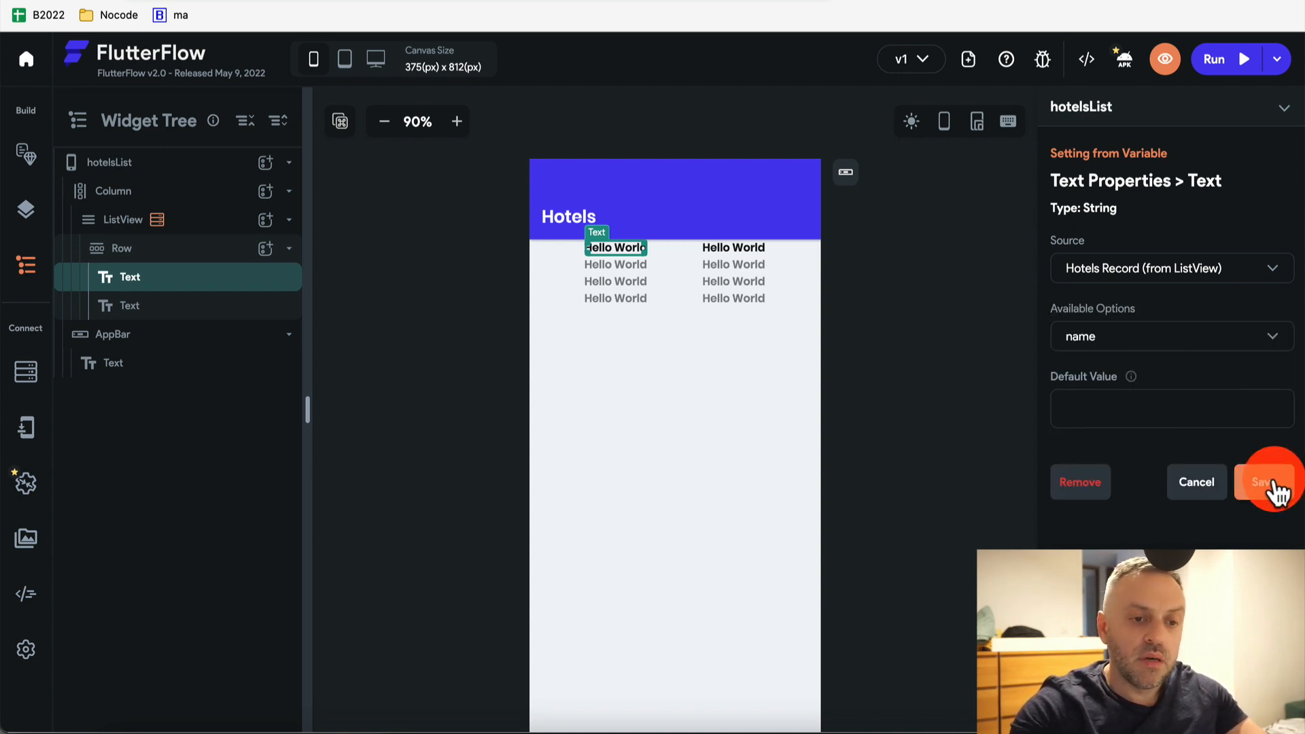
Bind the second Hello World text to the Hotels Record city field
left_click(724, 248)
left_click(1105, 235)
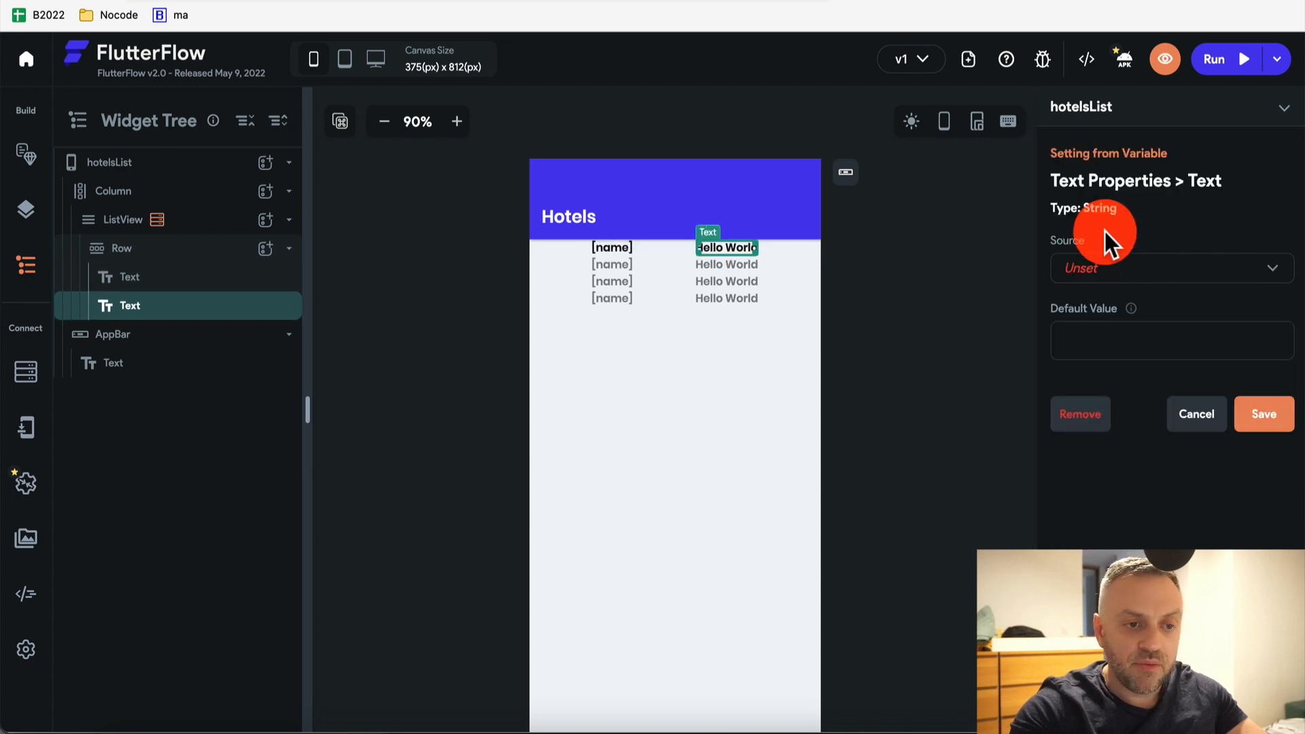
left_click(1139, 270)
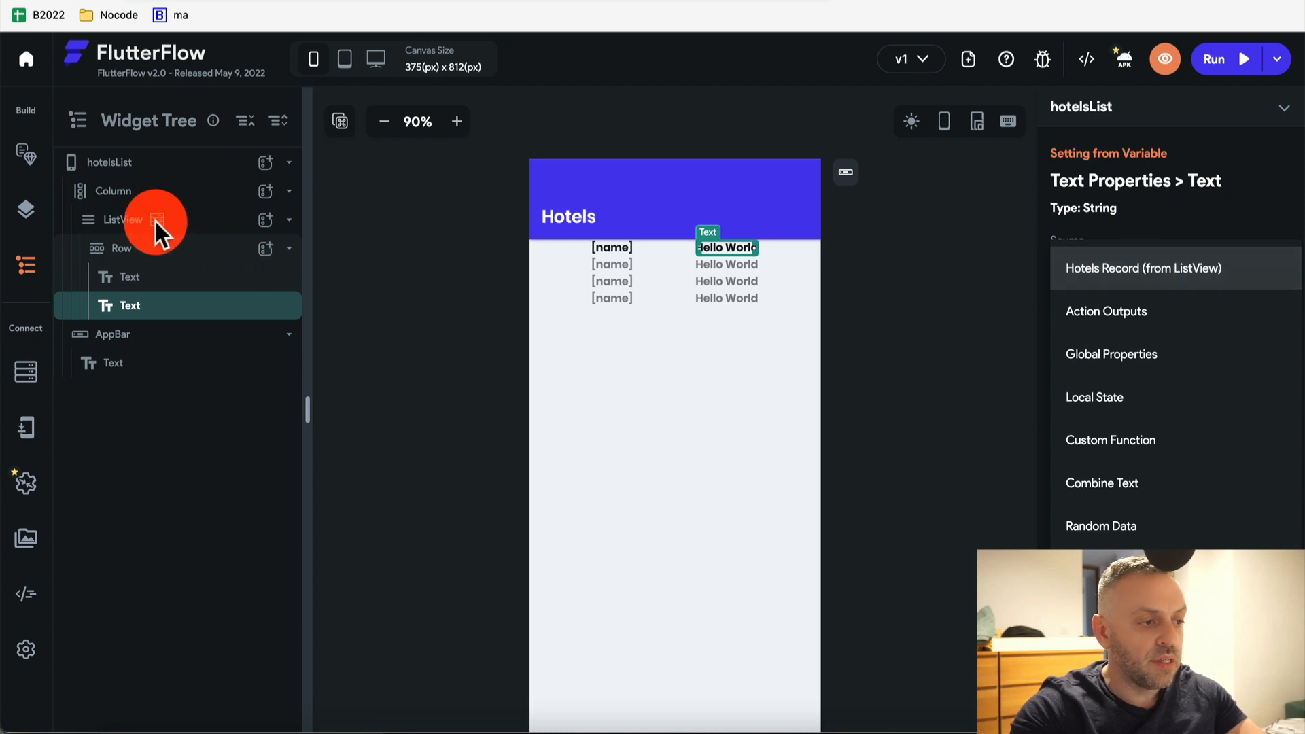
left_click(1131, 270)
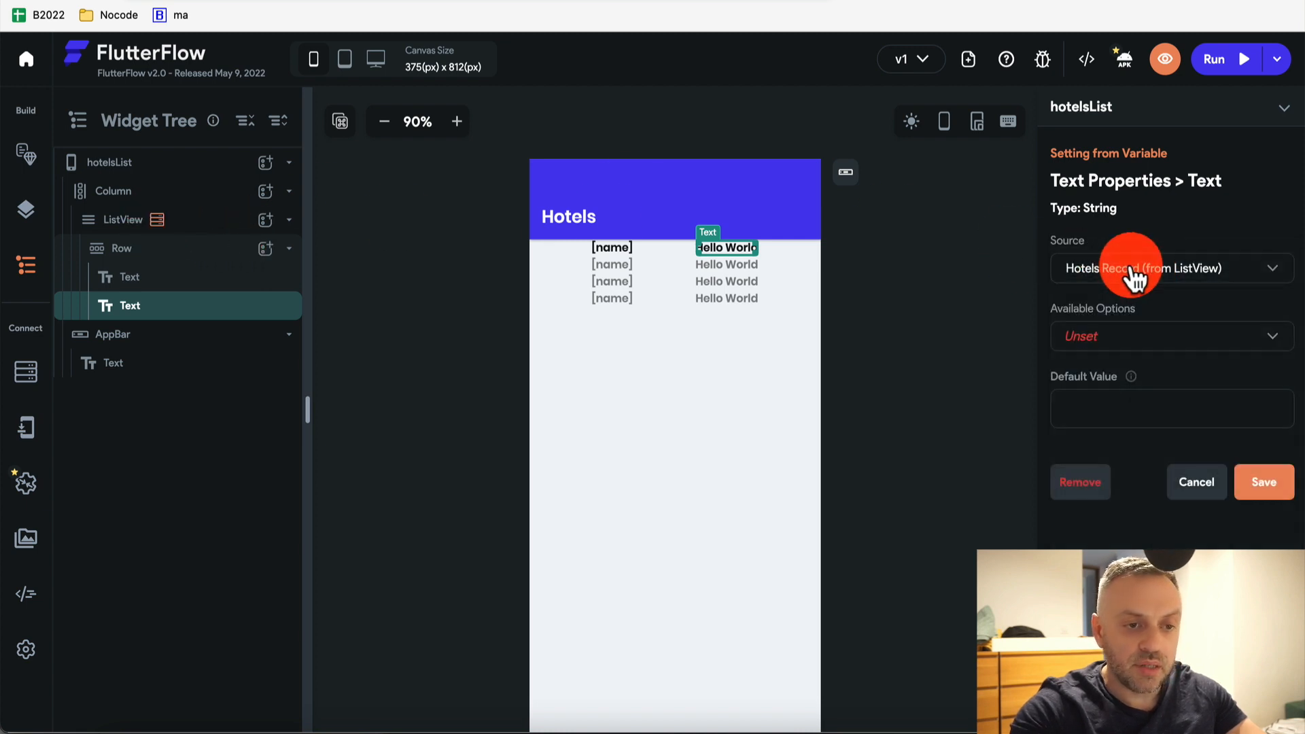
left_click(1123, 350)
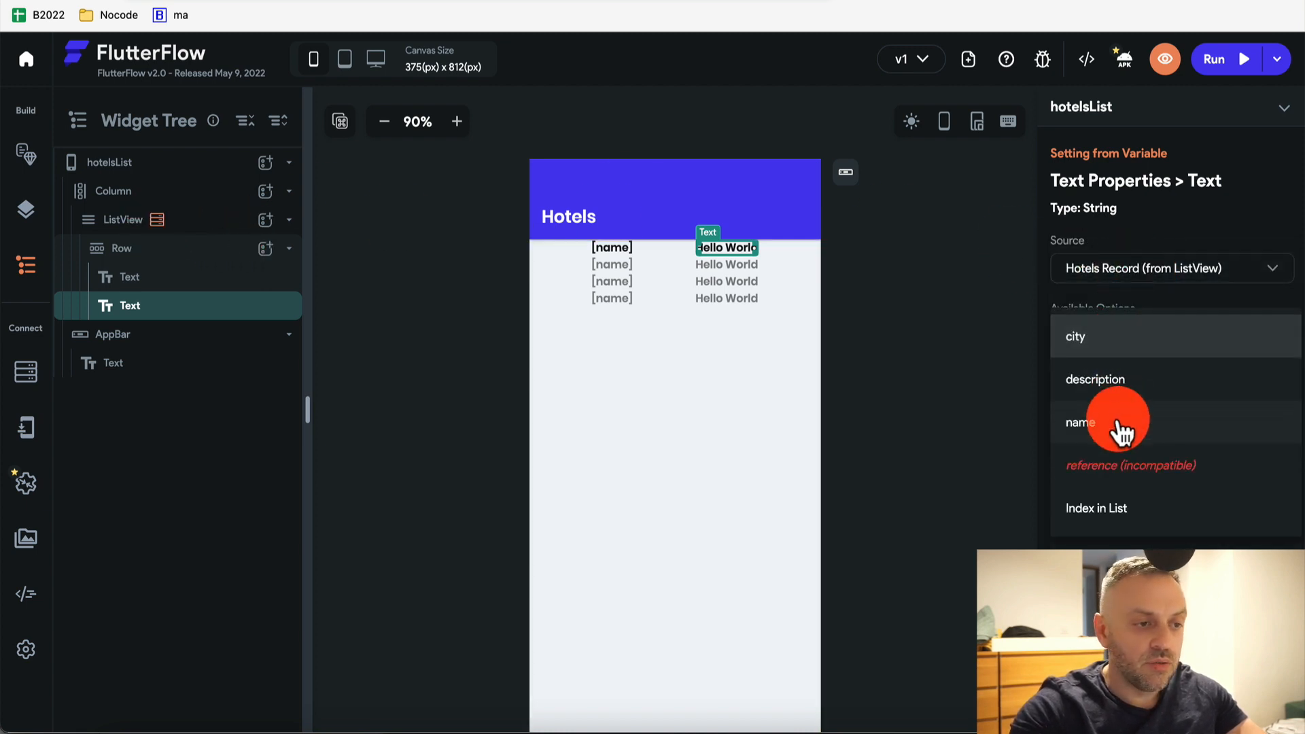
left_click(1136, 344)
left_click(1257, 482)
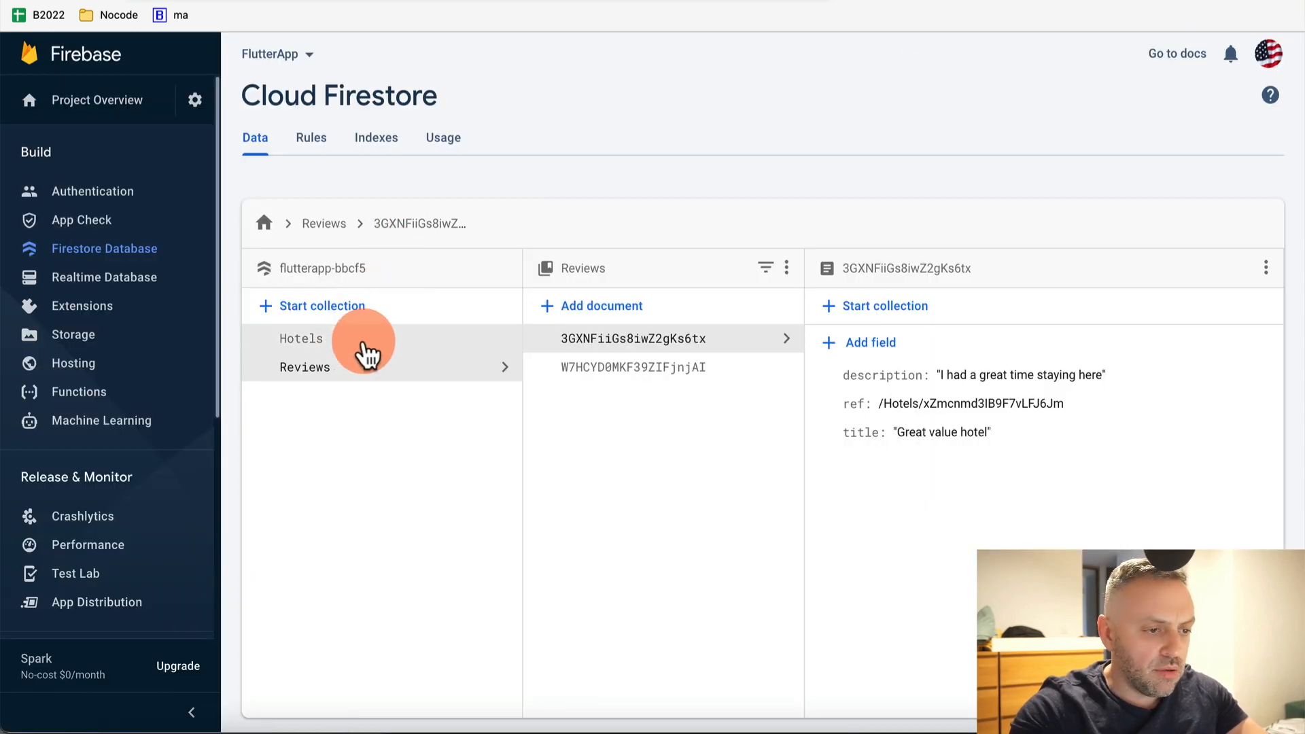
View the first Hotels document's city, description and name fields, then return to FlutterFlow
left_click(365, 344)
left_click(717, 337)
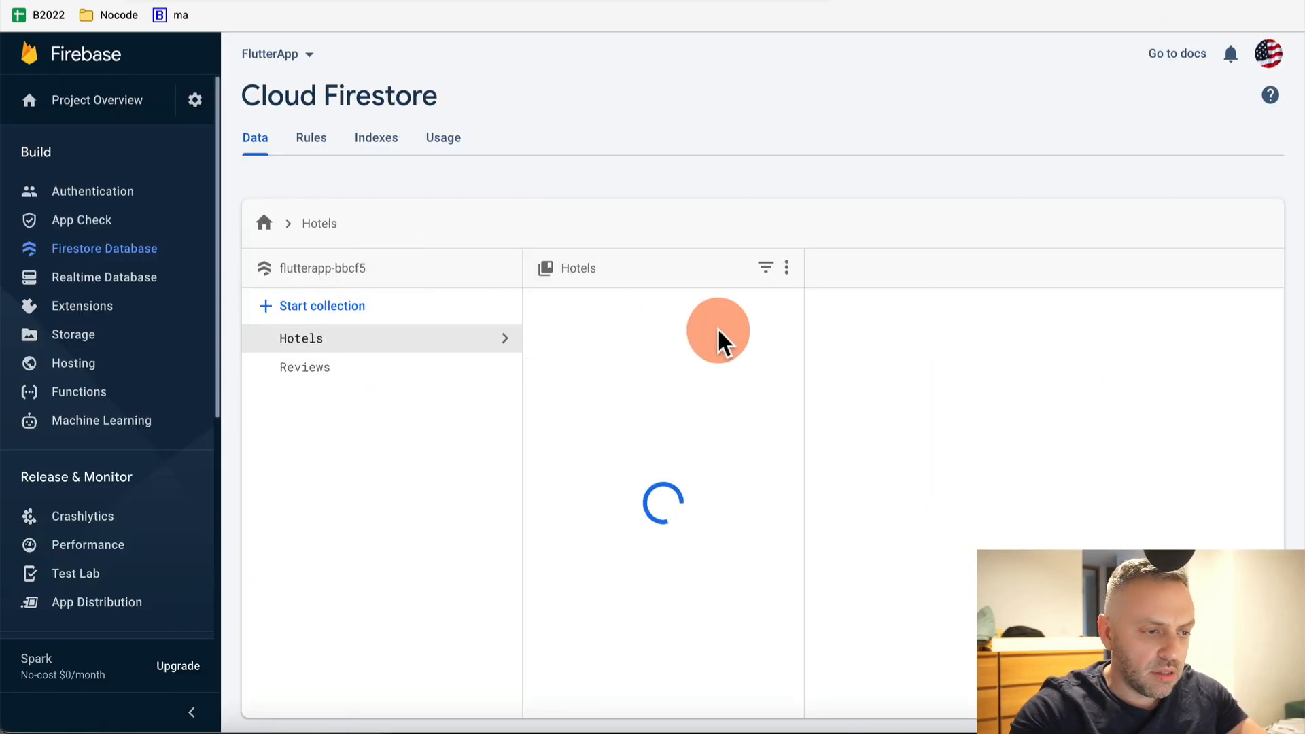
left_click(899, 408)
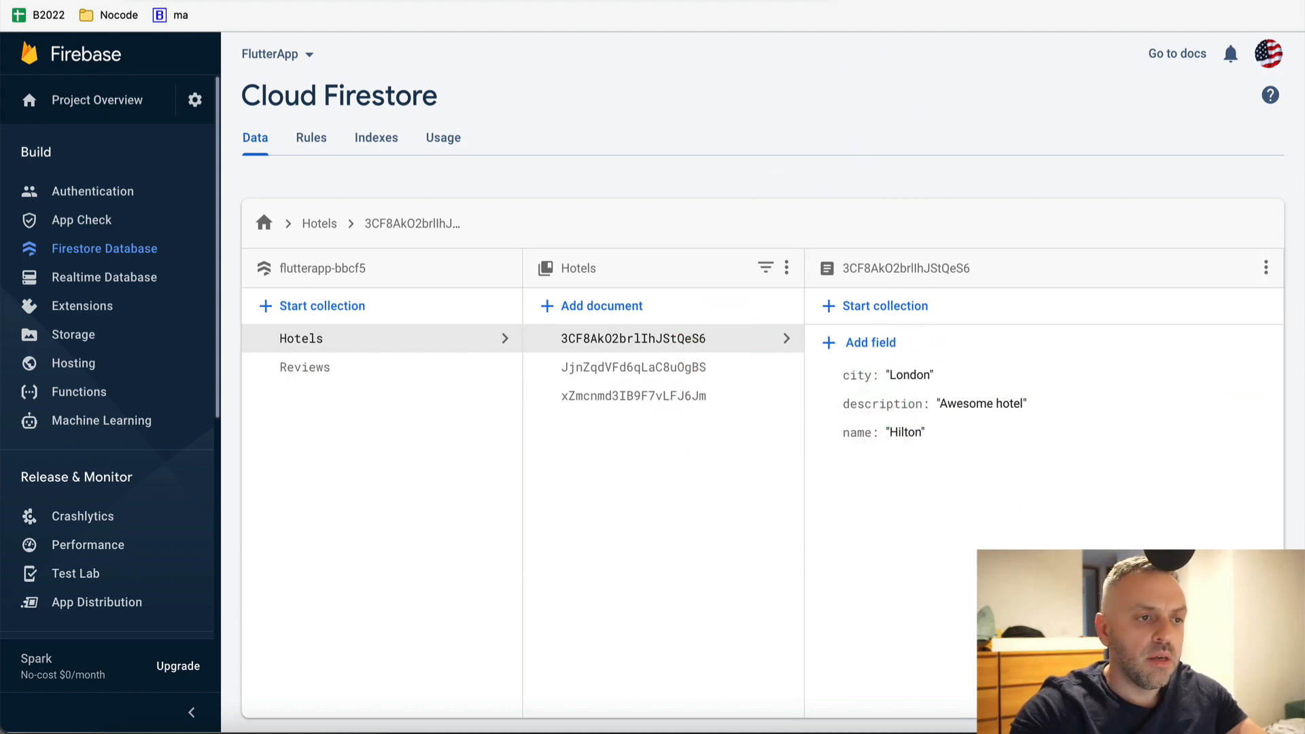
left_click(1210, 59)
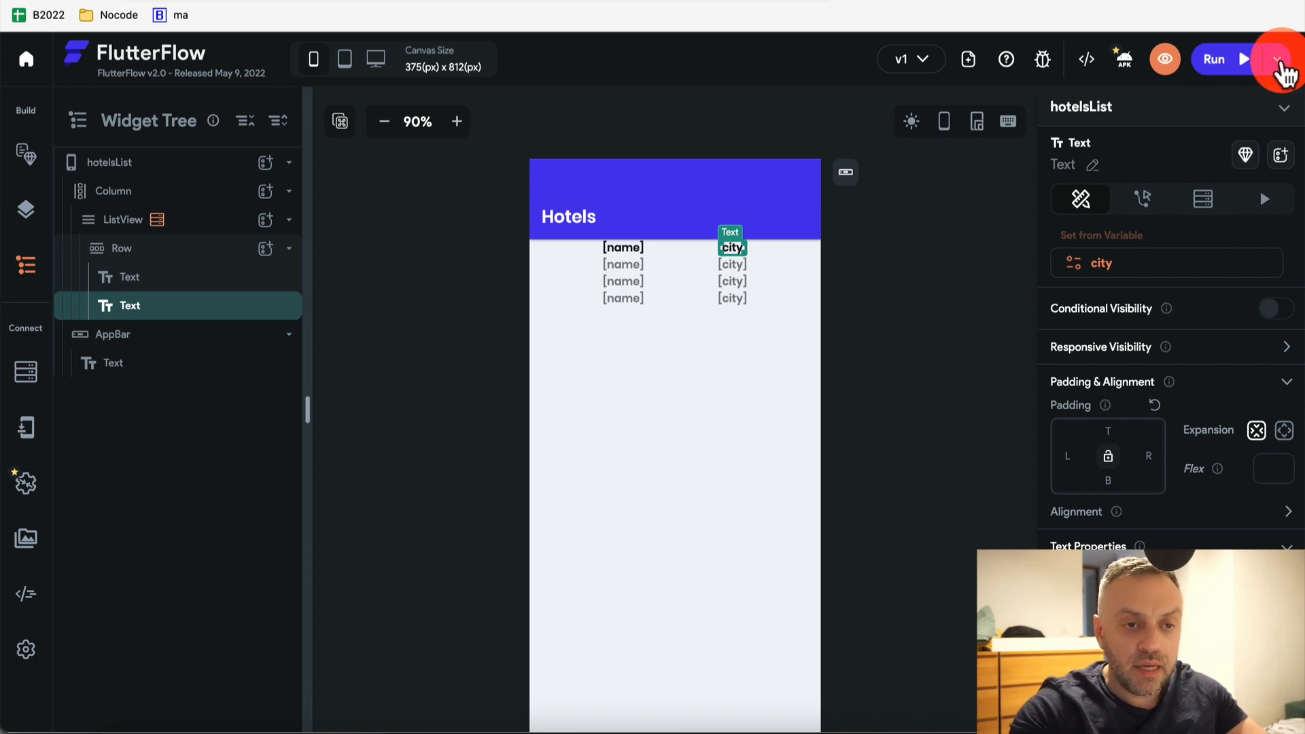
Test-run the app showing Hilton/London, Mariott/Paris and Holiday Inn/Madrid, then close Run Versions
left_click(1278, 60)
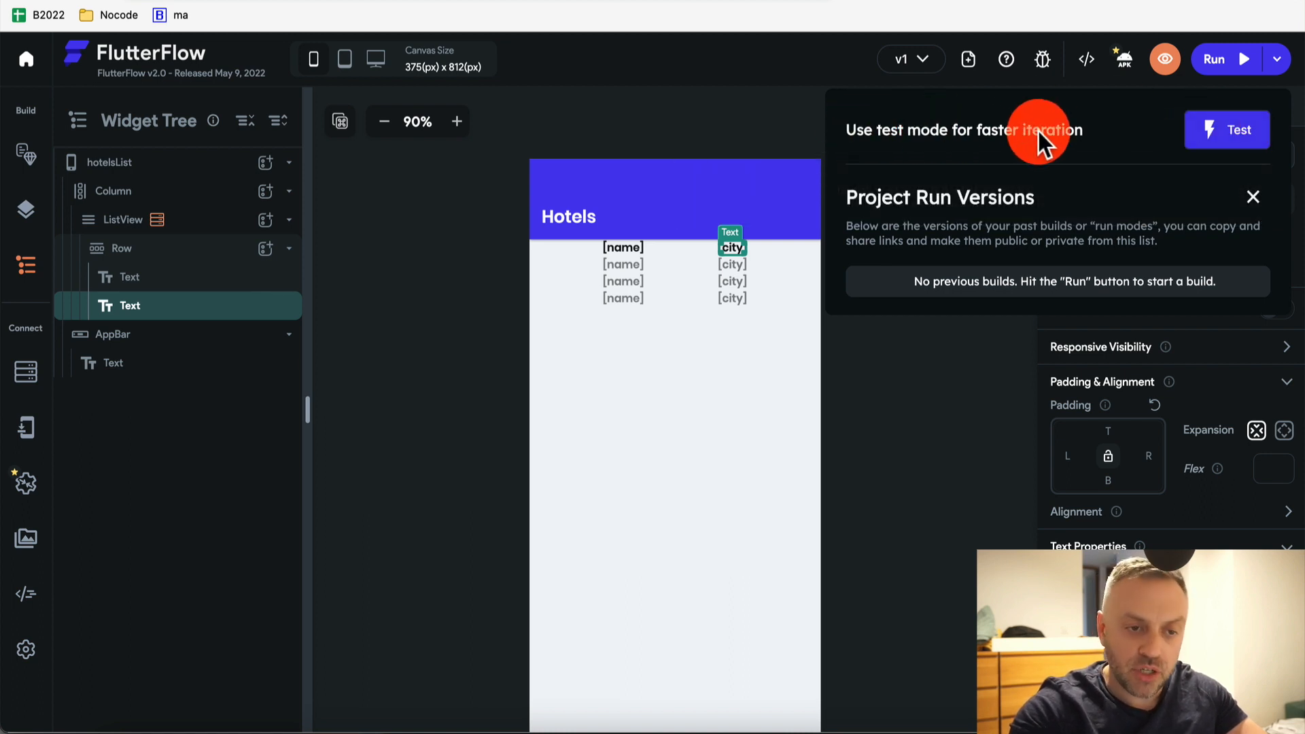
left_click(1235, 142)
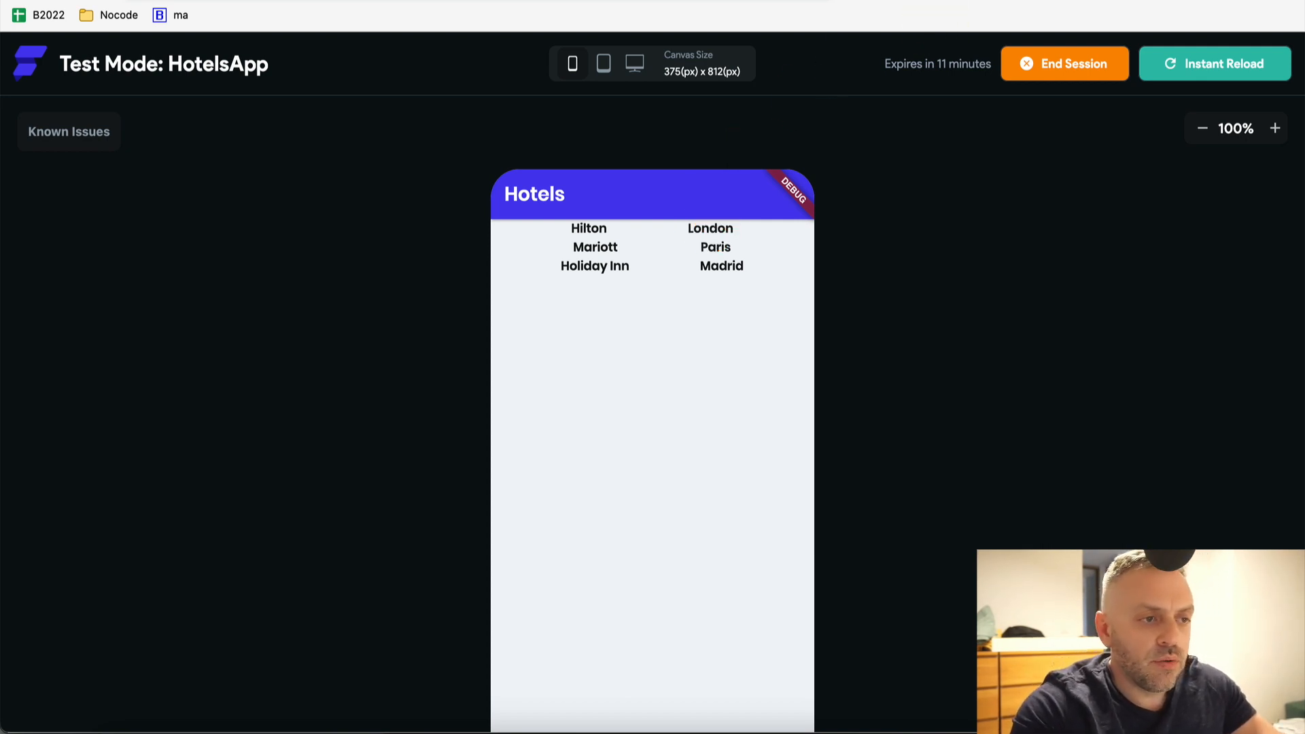
key("ctrl+shift+Tab")
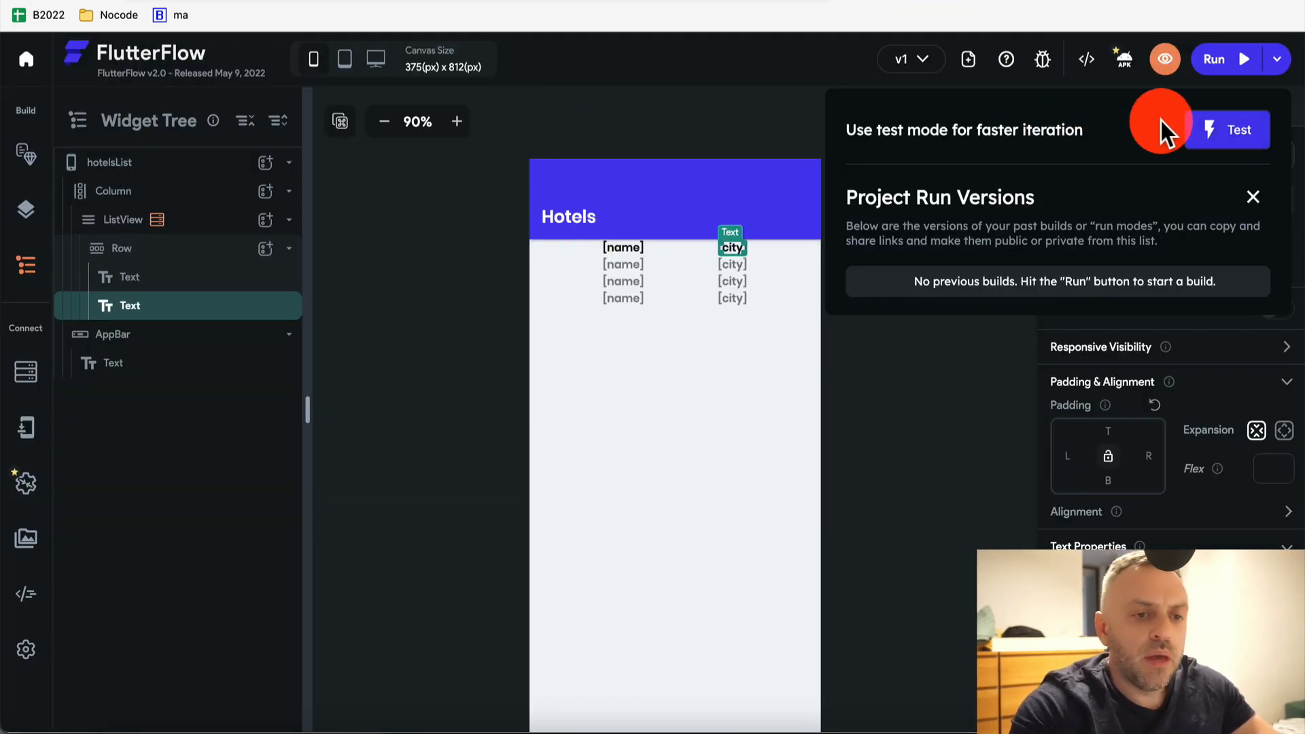
left_click(779, 111)
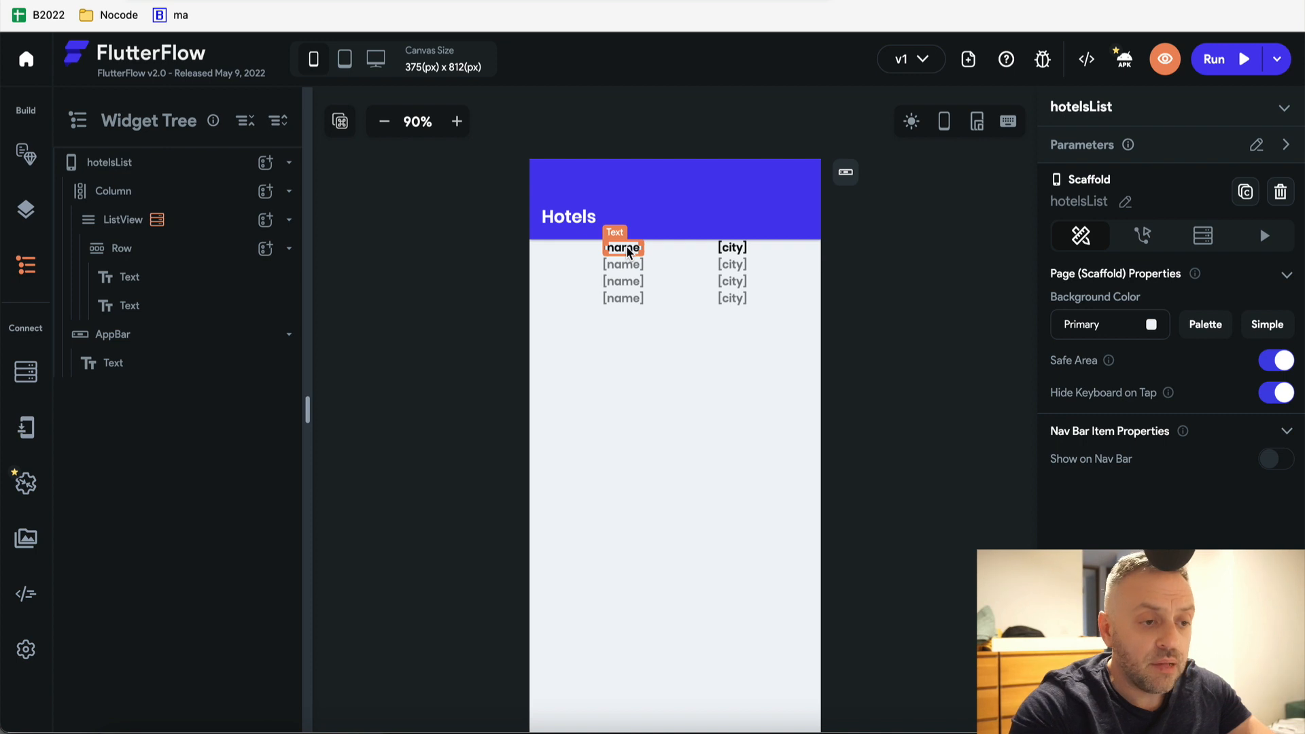
Add an IconButton to the row and place it before the two texts
left_click(628, 252)
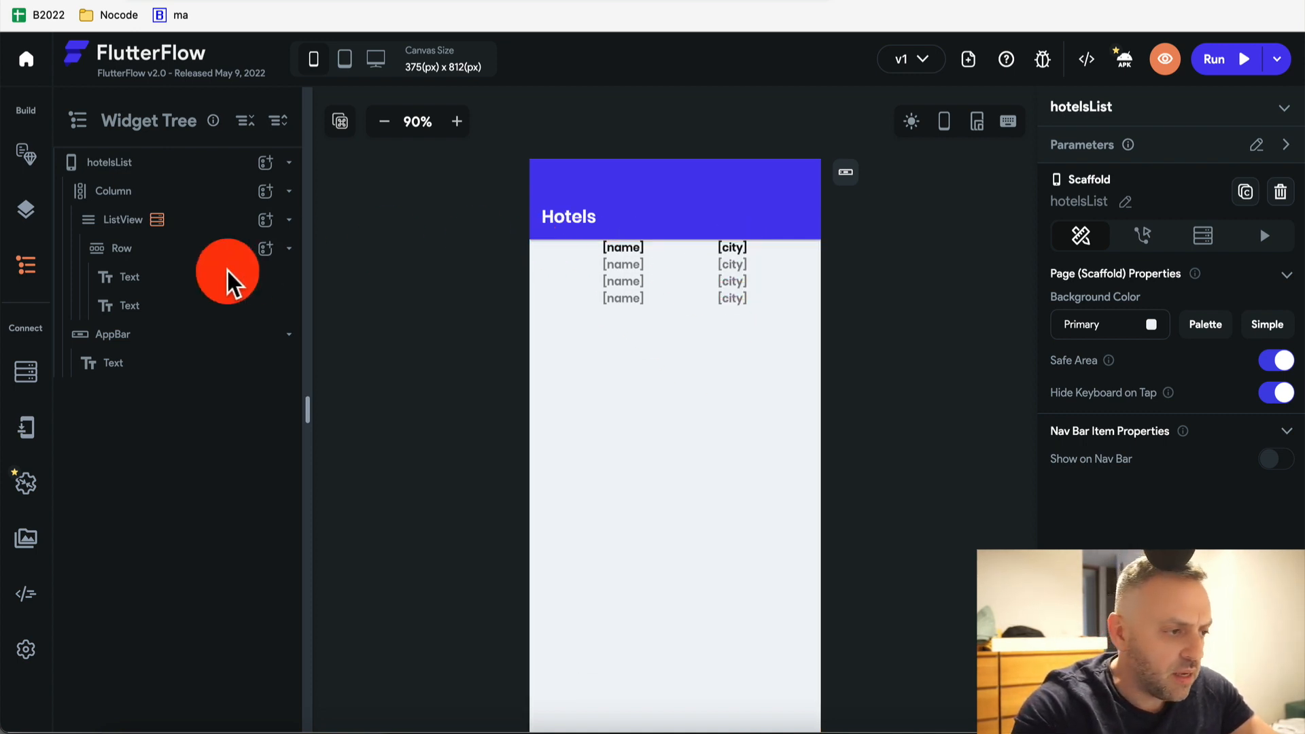
left_click(265, 248)
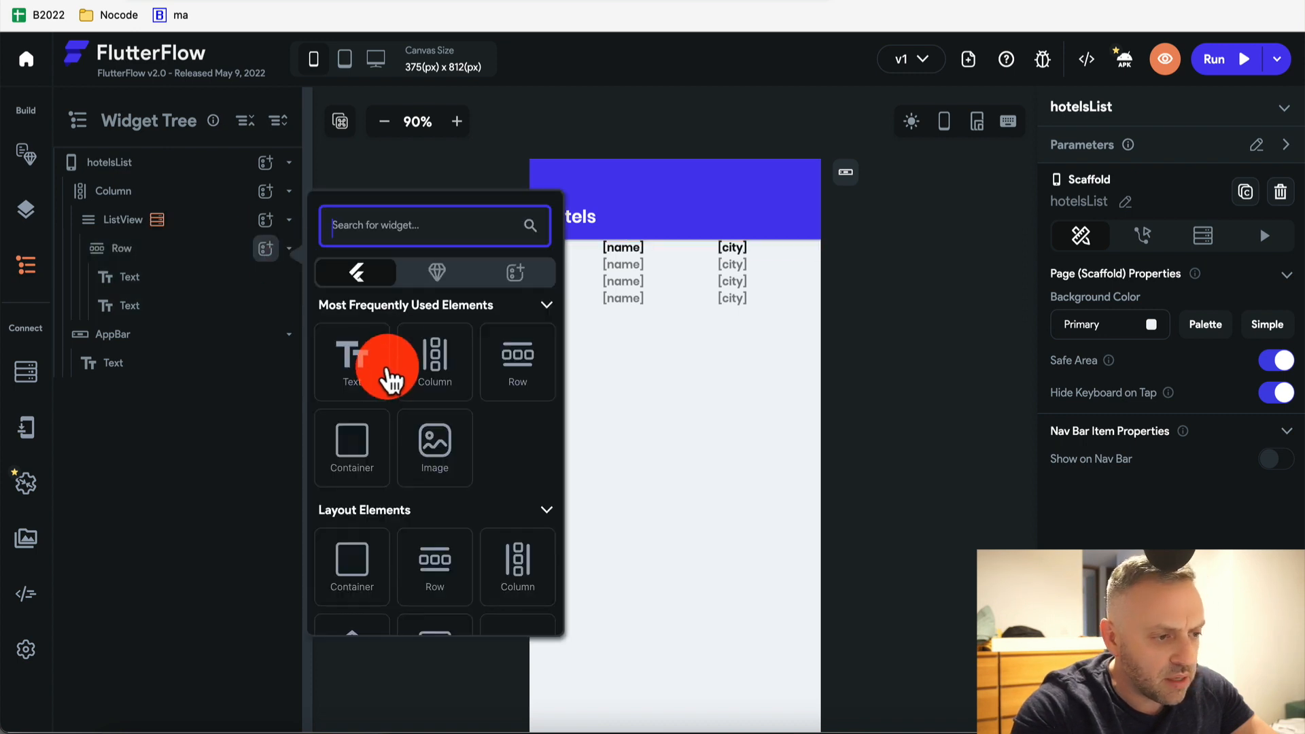
scroll(360, 411, "down", 5)
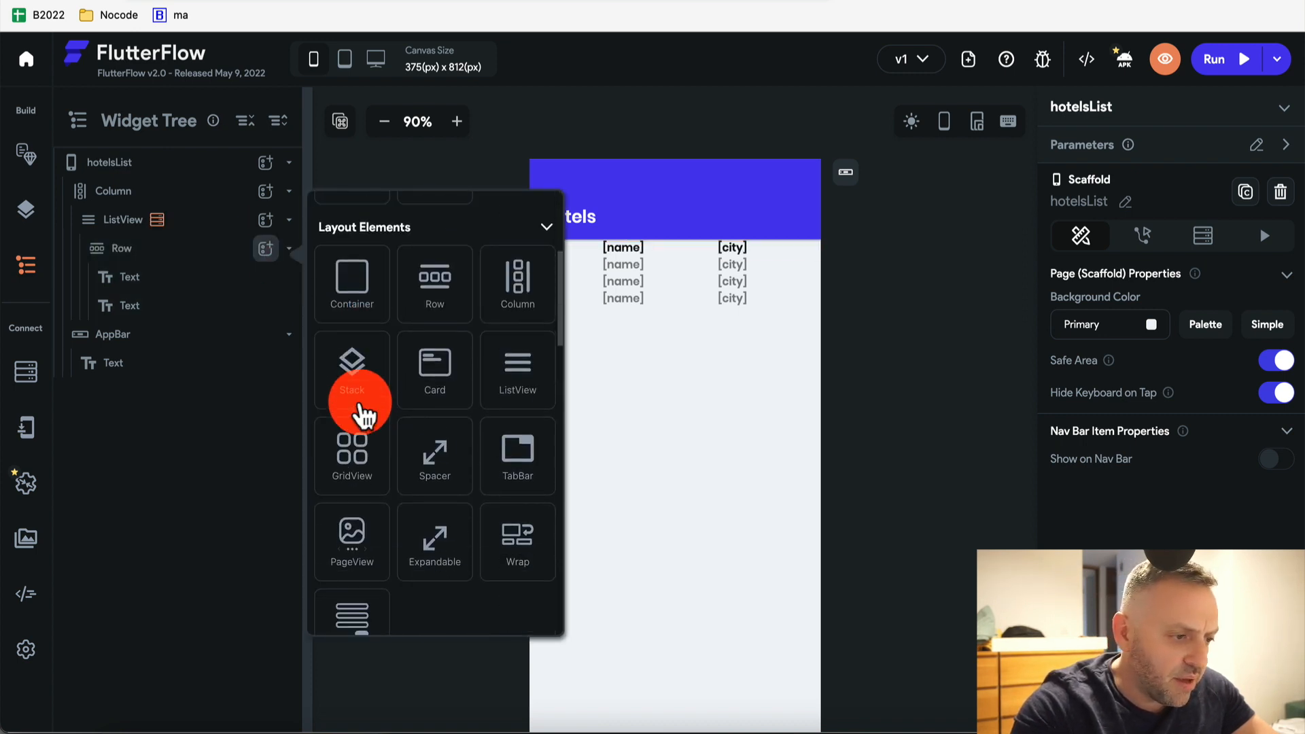
scroll(360, 412, "up", 5)
left_click(388, 229)
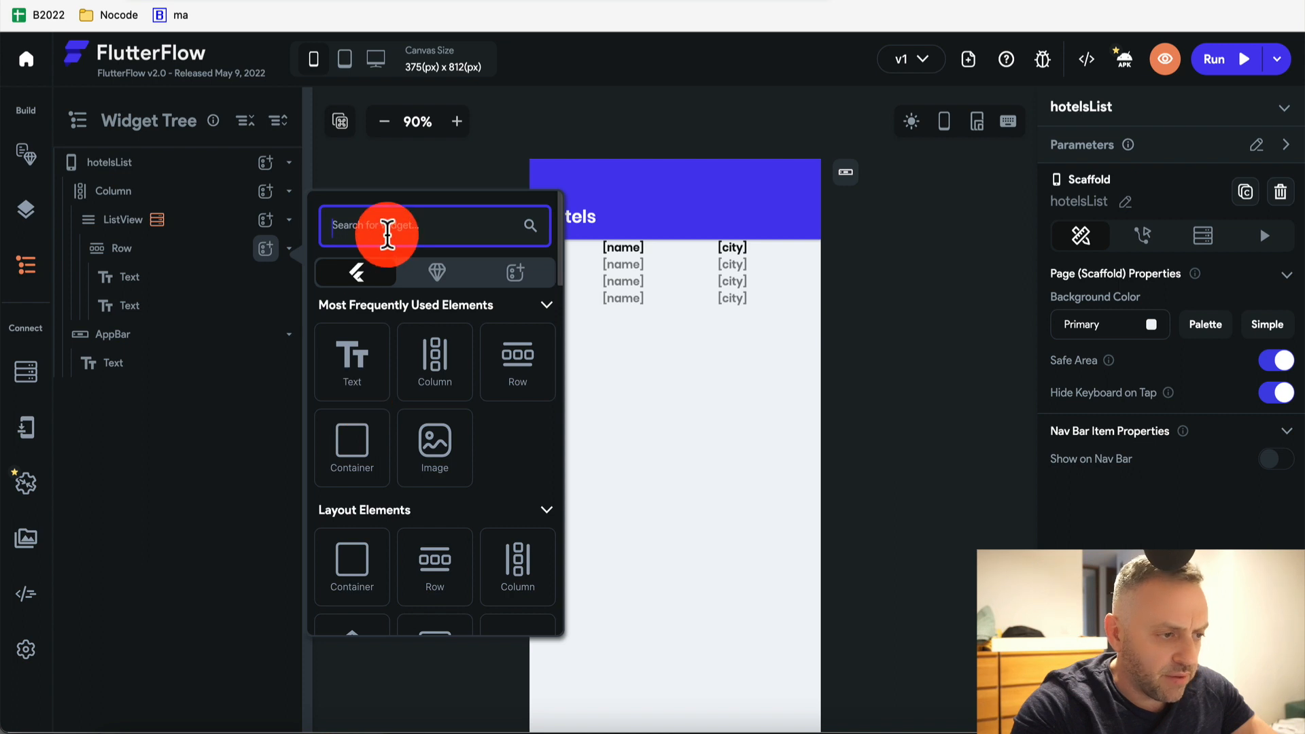
type("but")
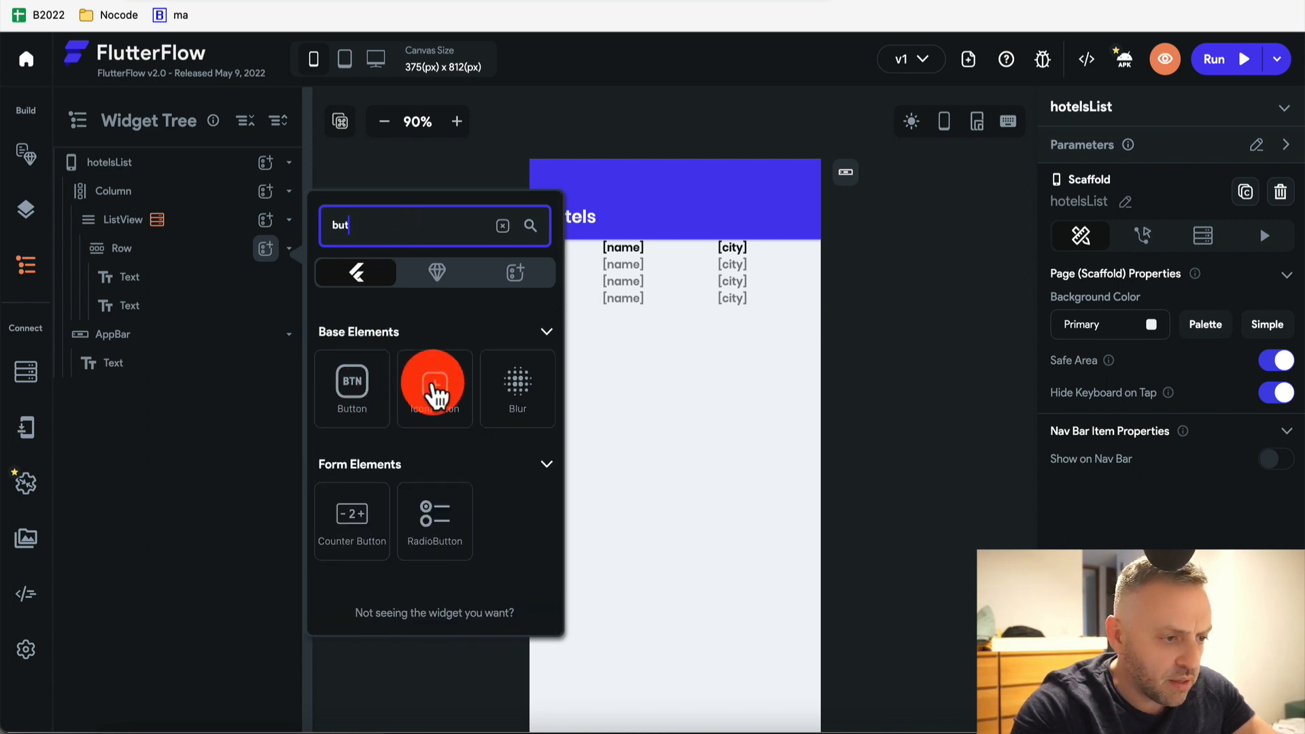
left_click(434, 386)
left_click_drag(131, 344, 161, 272)
left_click(594, 266)
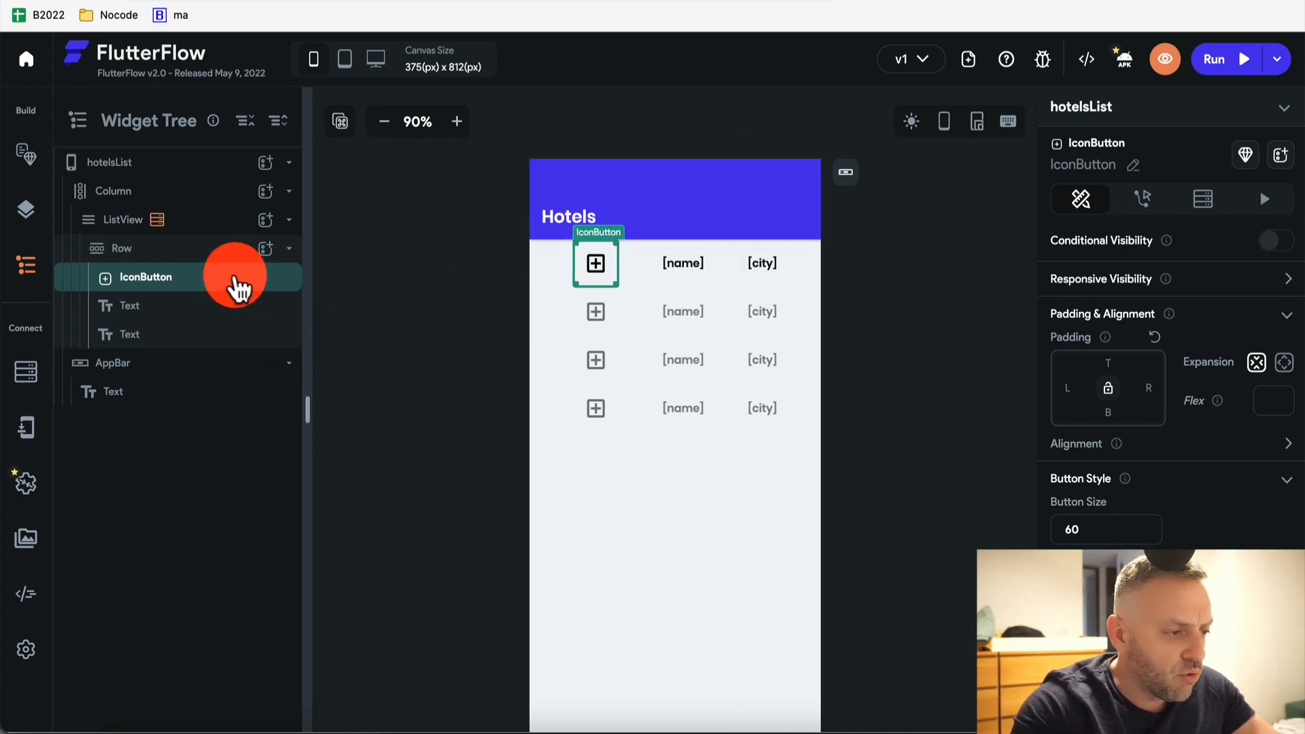
Remove the icon button and duplicate the name text into a third column
right_click(238, 287)
left_click(221, 289)
key("super+x")
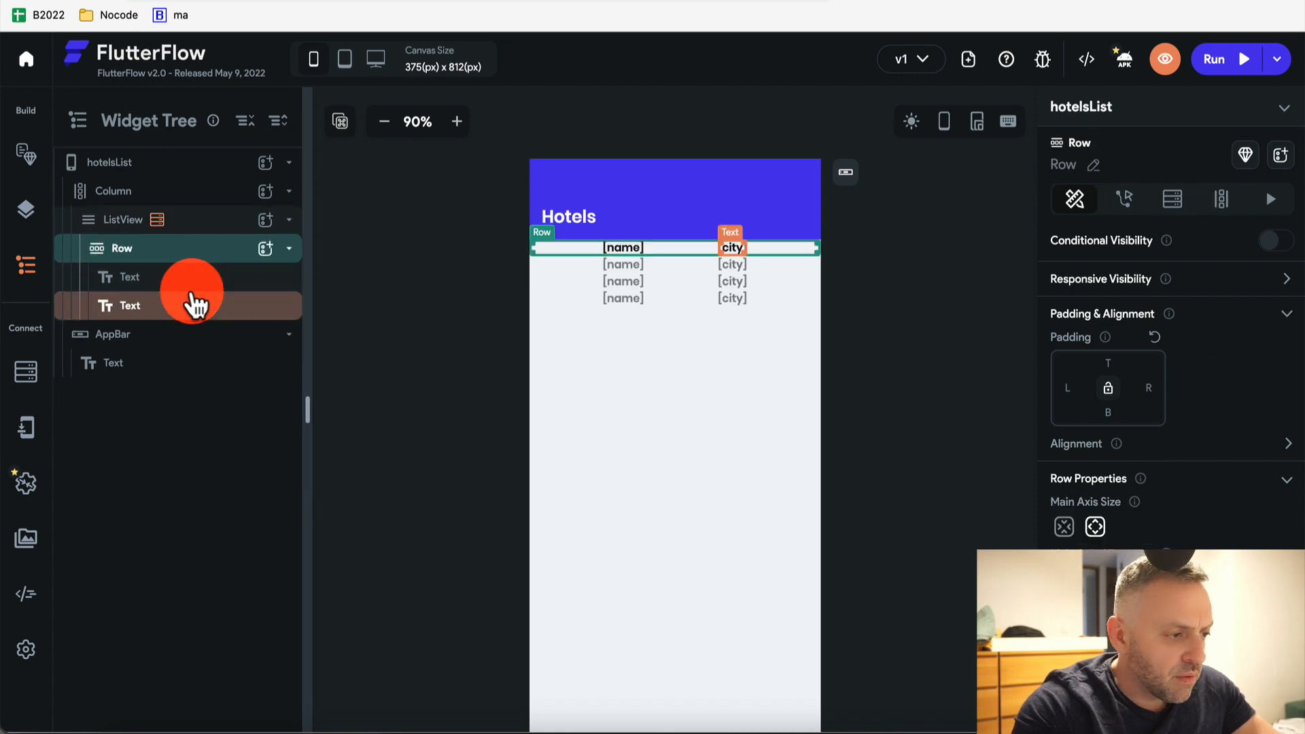
left_click(192, 280)
right_click(206, 292)
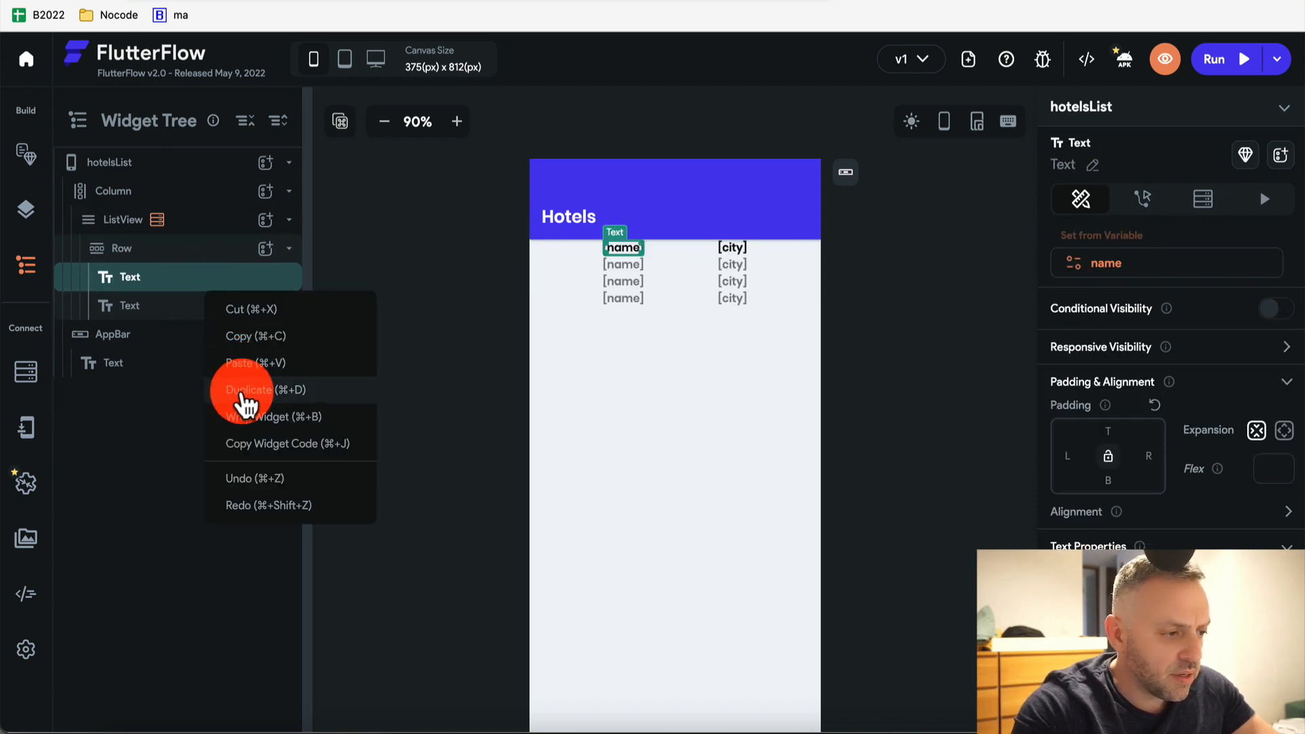
left_click(242, 392)
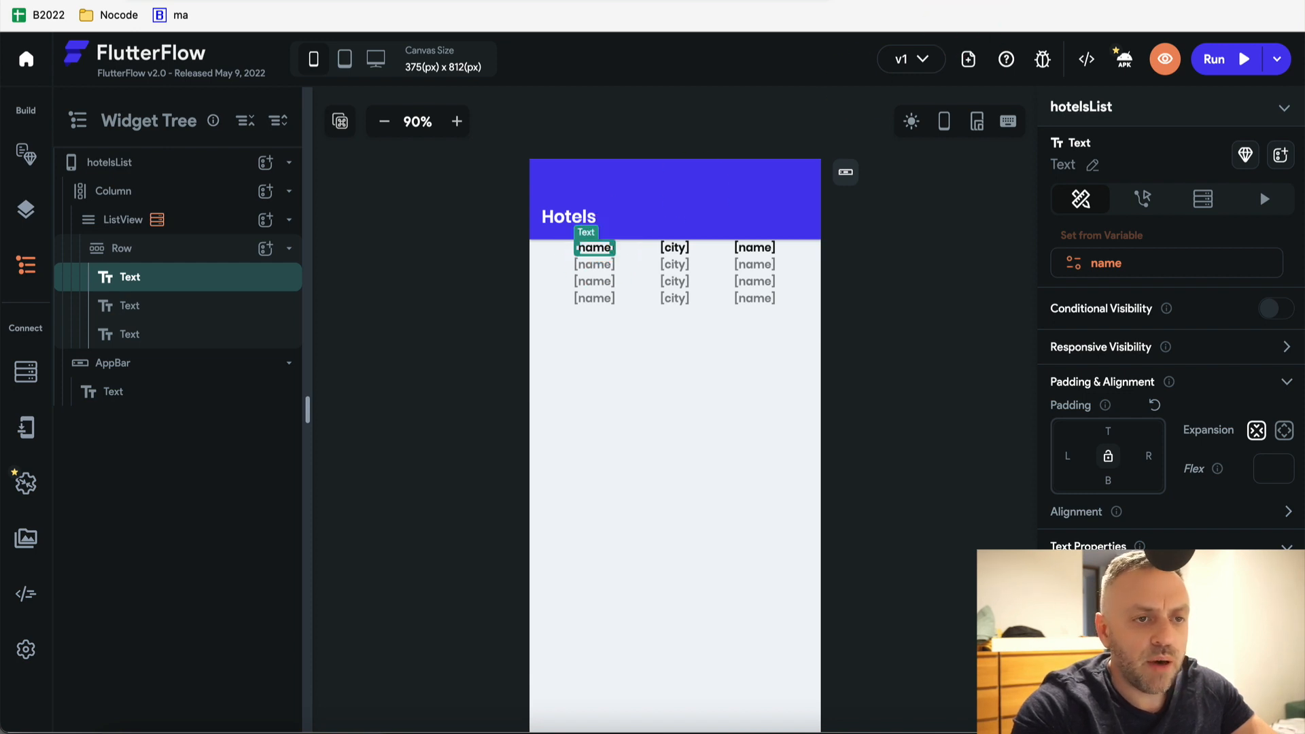
left_click(652, 2)
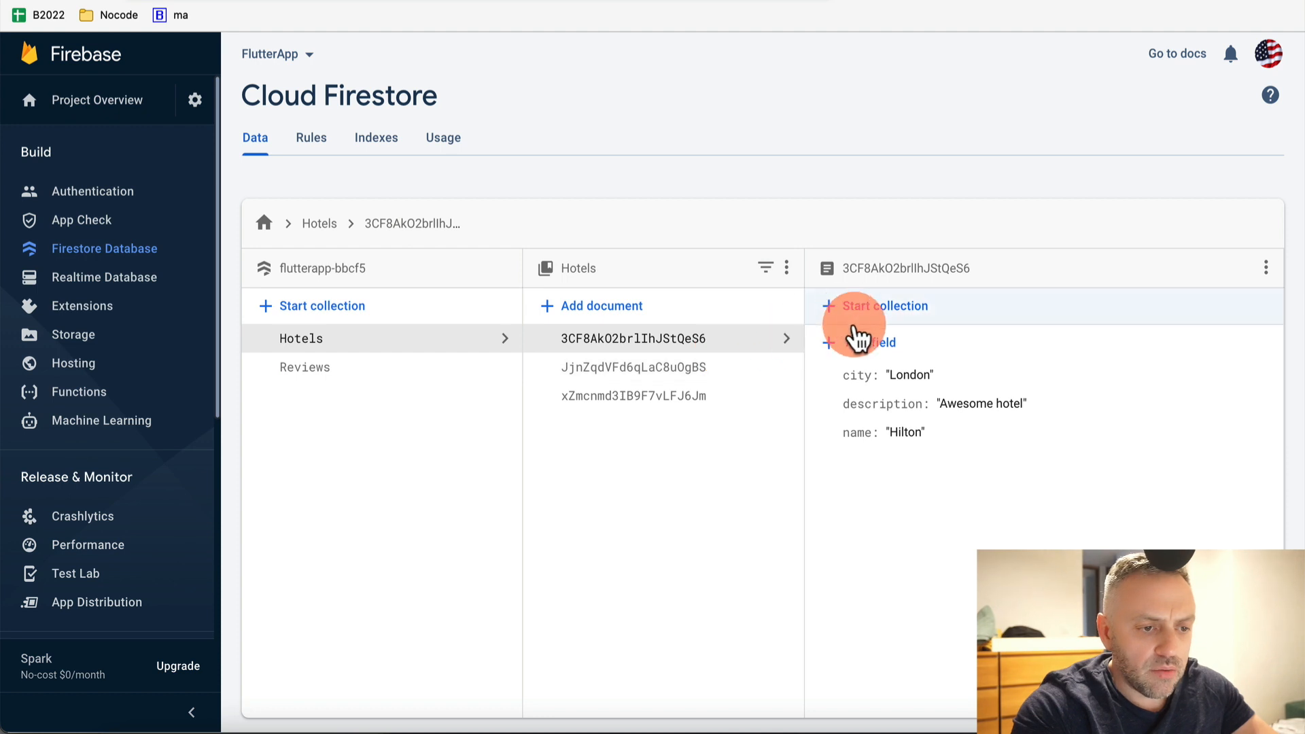
Add a number field rating with value 10 to the Hilton document
left_click(880, 342)
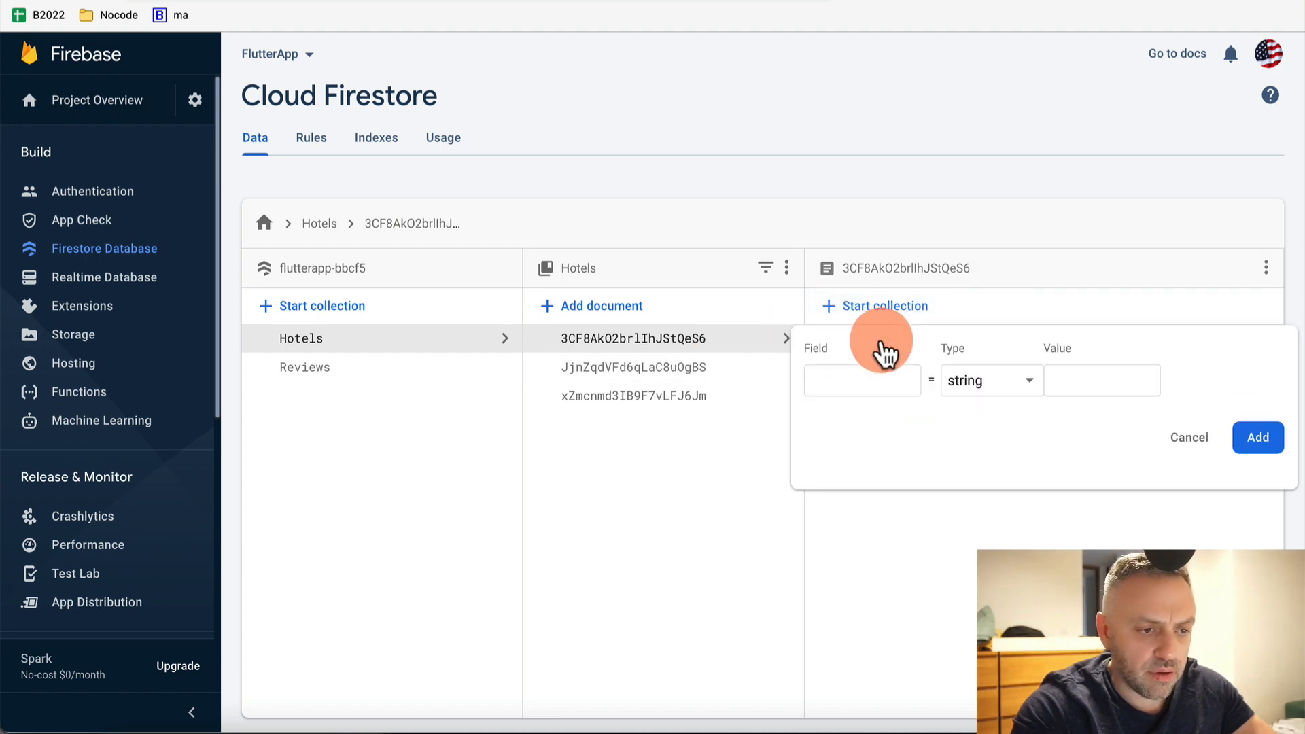
left_click(859, 386)
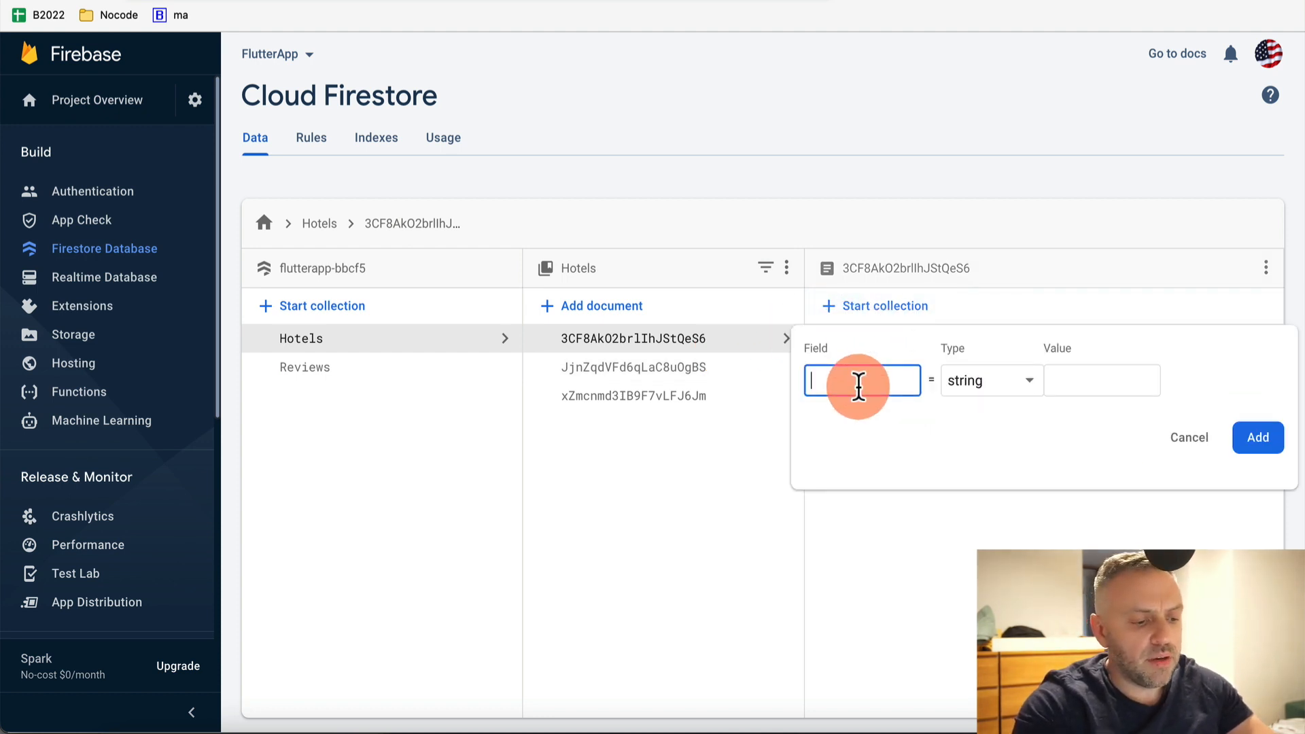
type("rating")
left_click(979, 382)
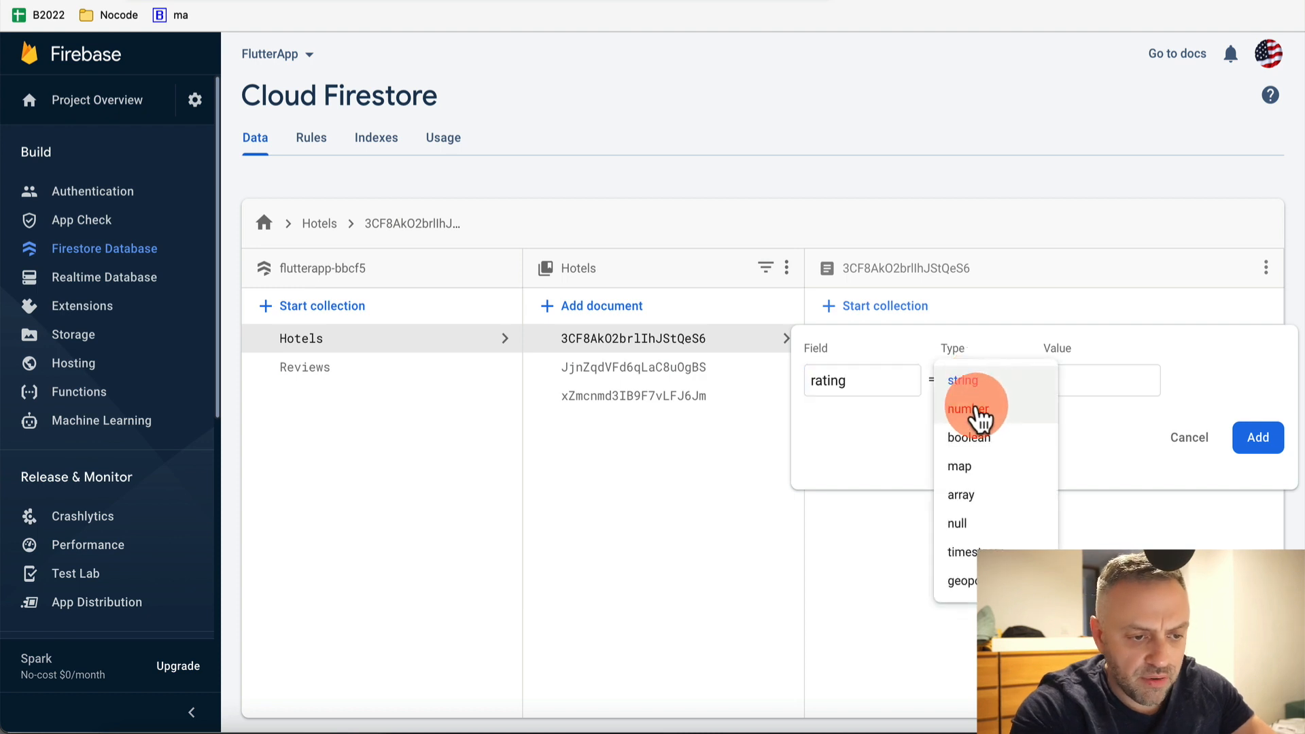
left_click(976, 408)
left_click(1085, 382)
type("10")
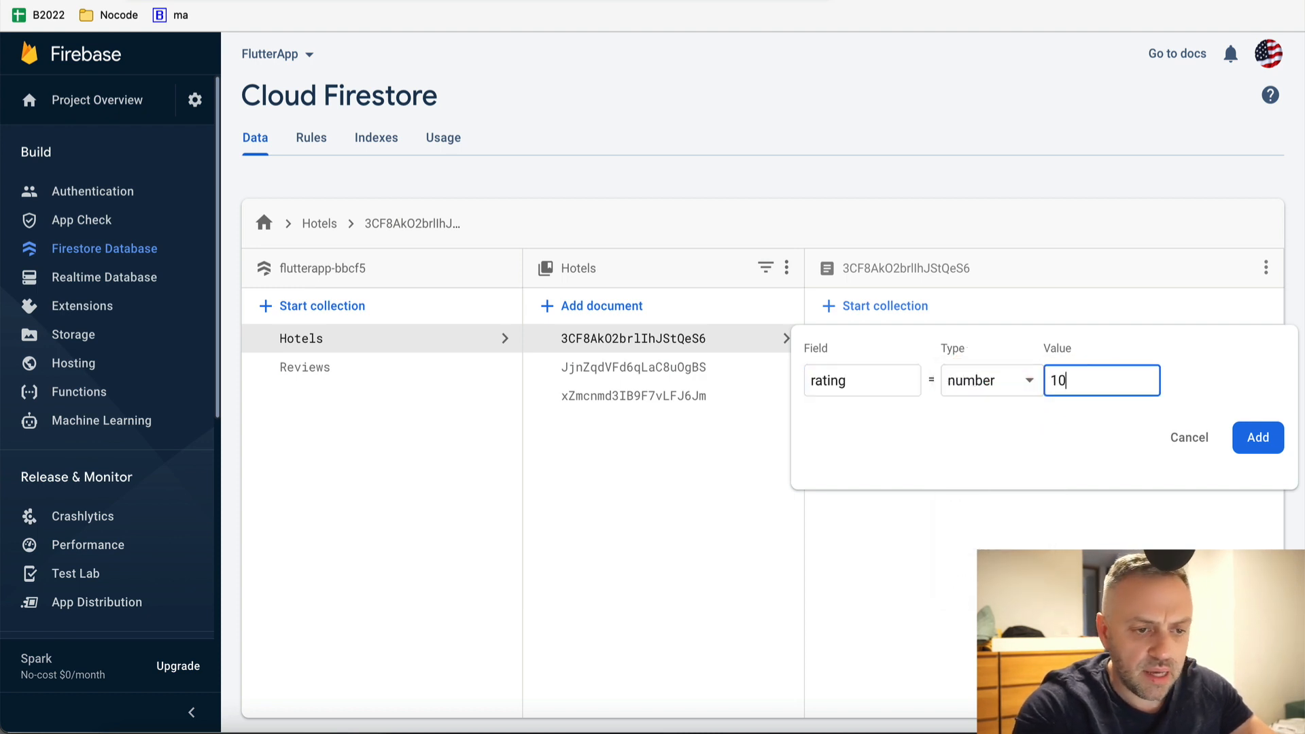
left_click(1257, 437)
Add a number field rating with value 5 to the Mariott document
left_click(741, 368)
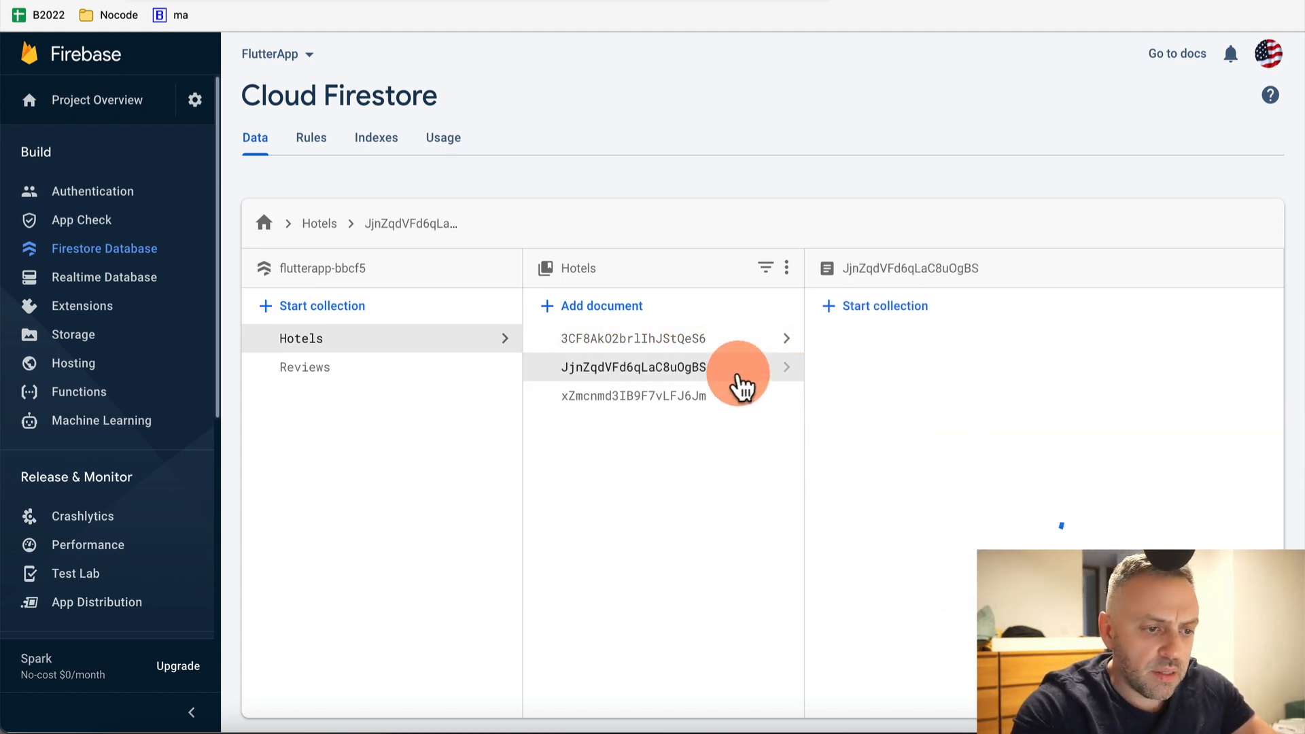
left_click(870, 342)
type("r")
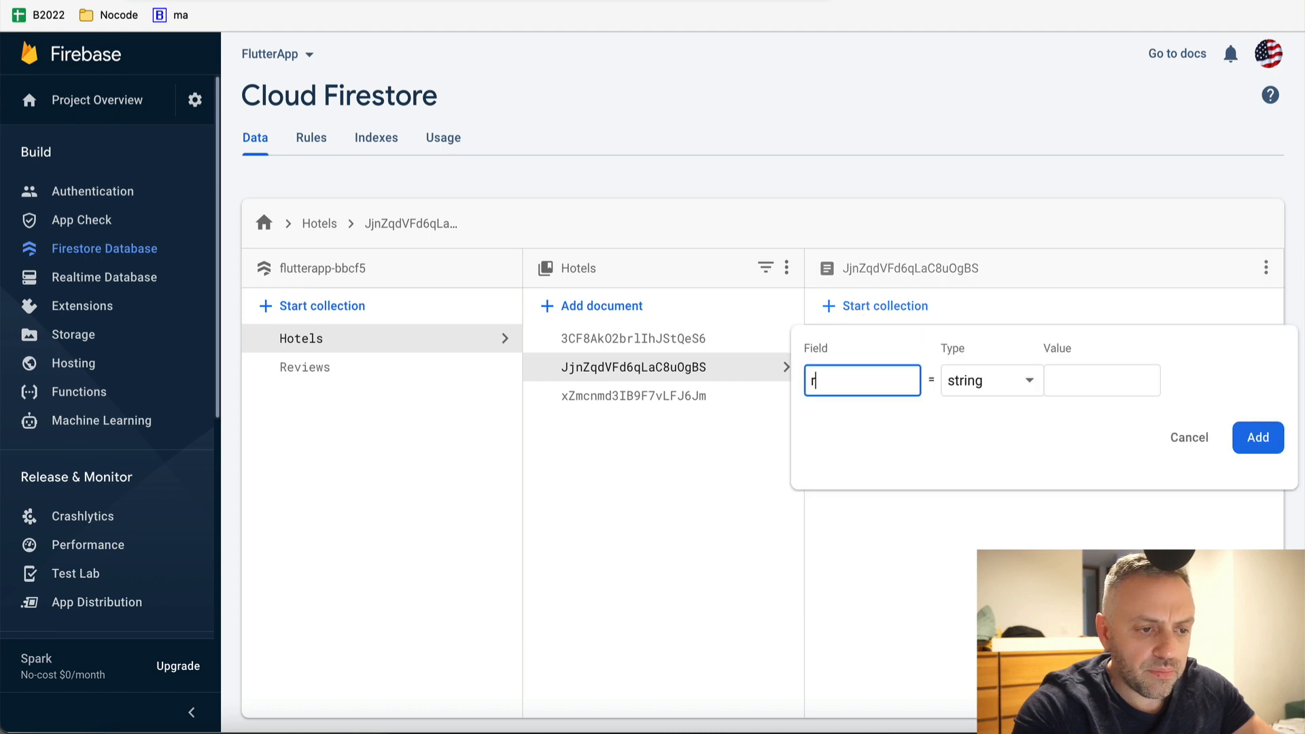
type("ating")
left_click(992, 384)
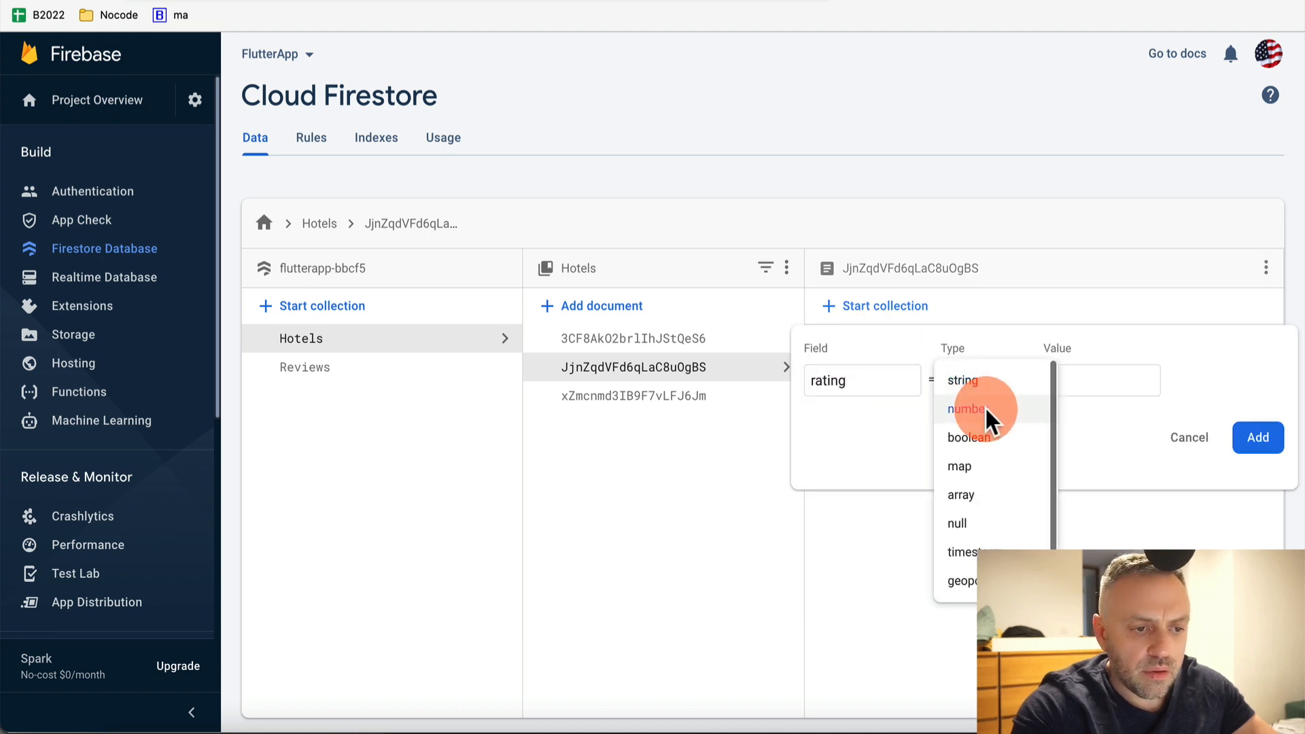
left_click(989, 411)
left_click(1086, 387)
type("5")
left_click(1258, 437)
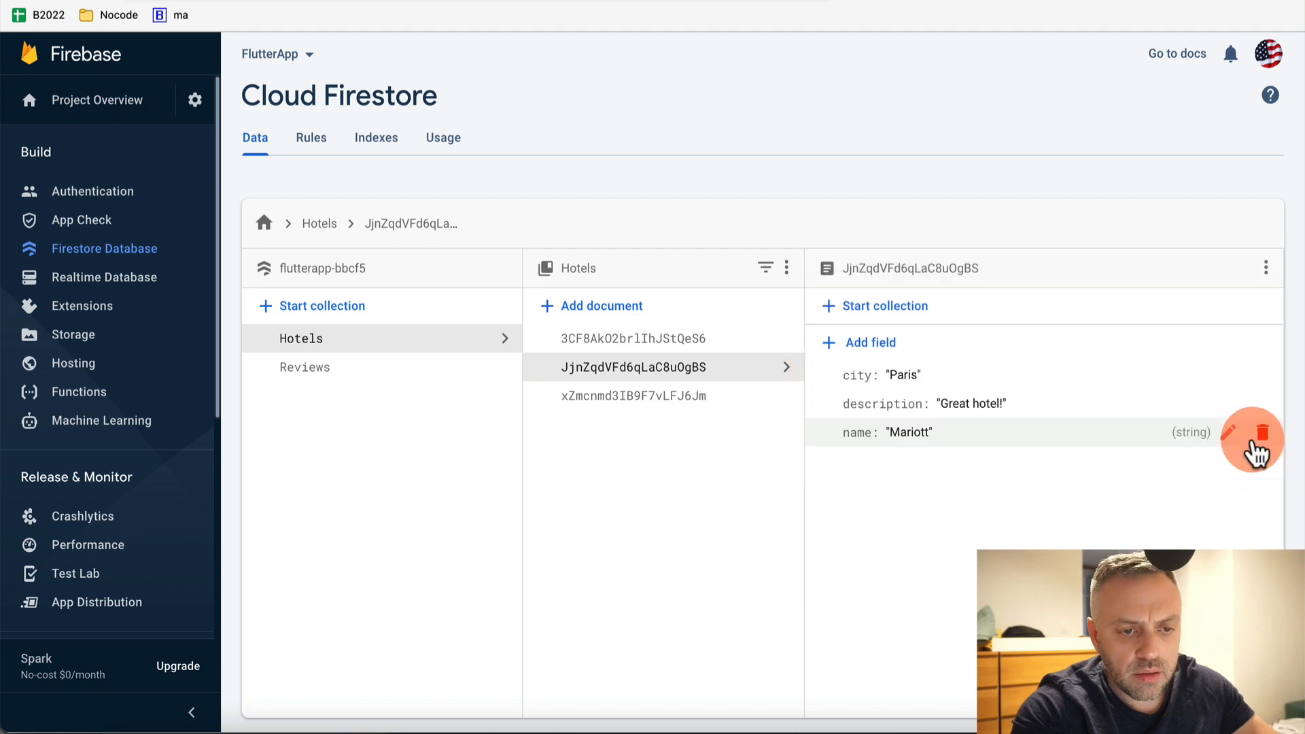
Add a number field rating with value 6 to the Holiday Inn document
left_click(719, 400)
left_click(862, 348)
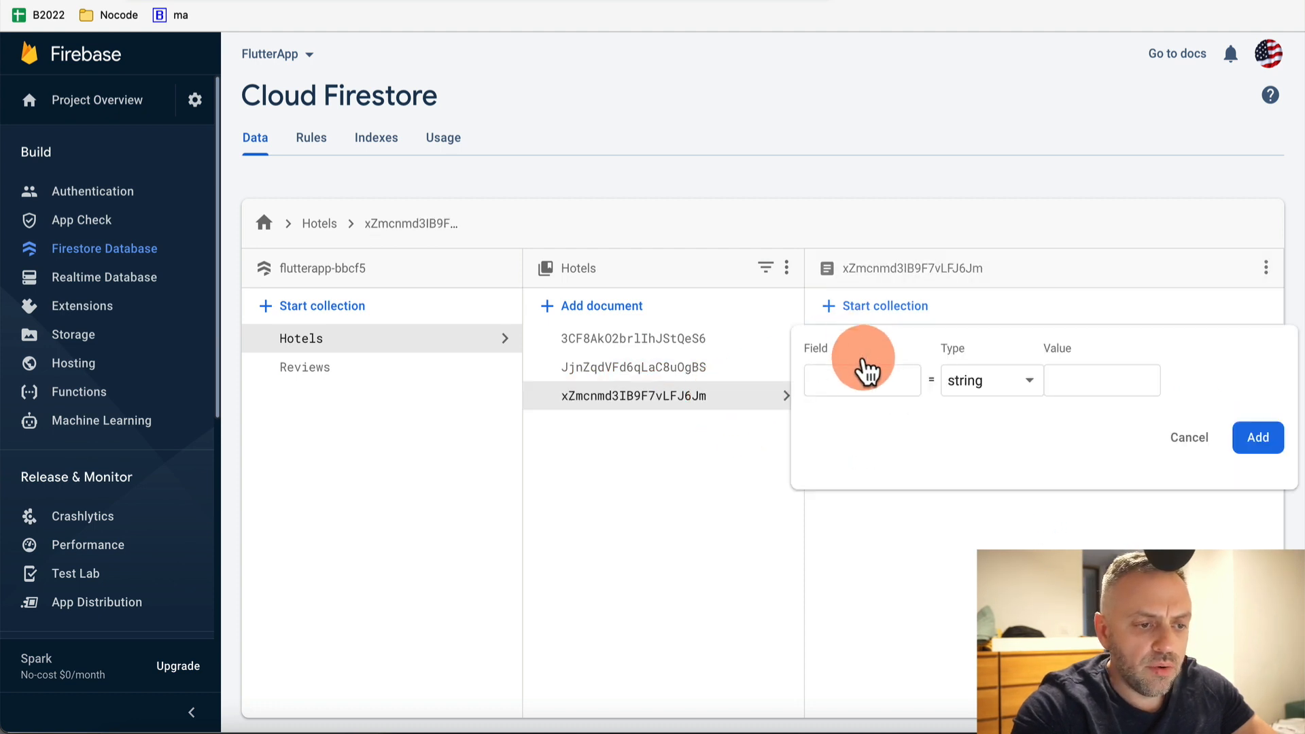
type("rating")
left_click(972, 384)
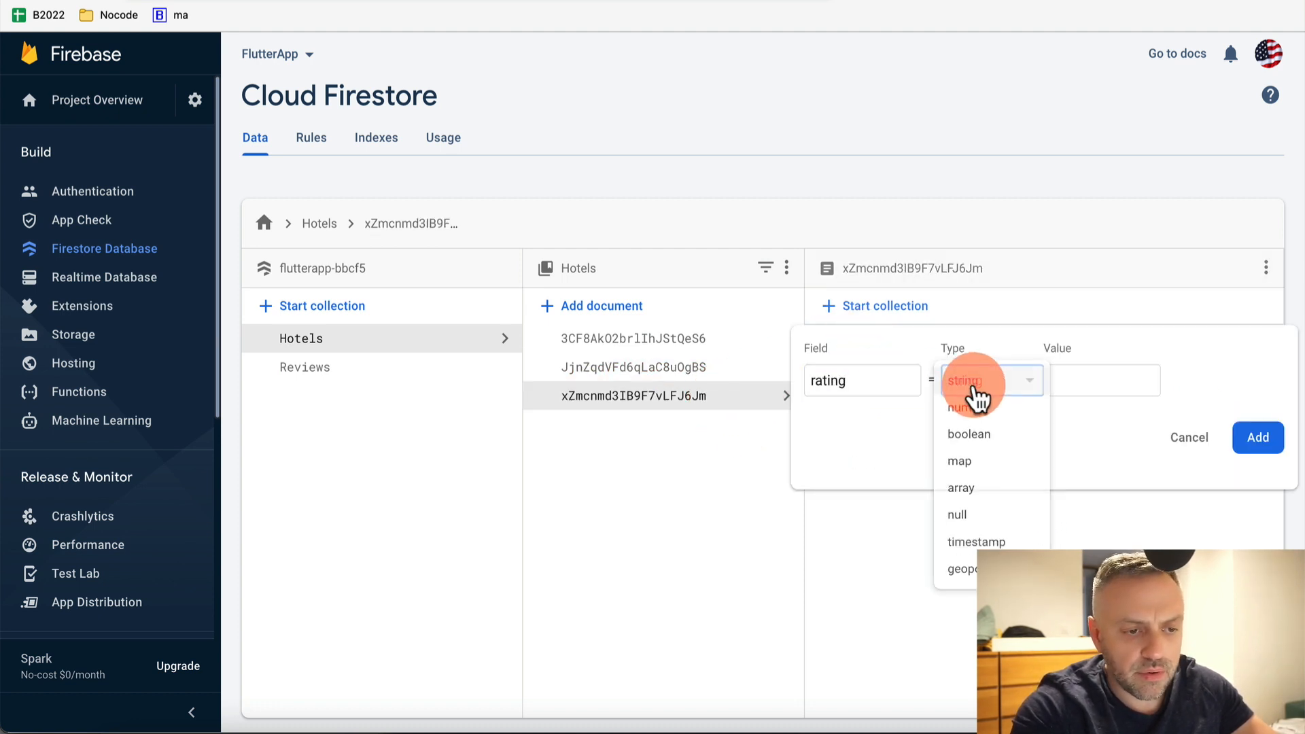
left_click(980, 413)
left_click(1082, 379)
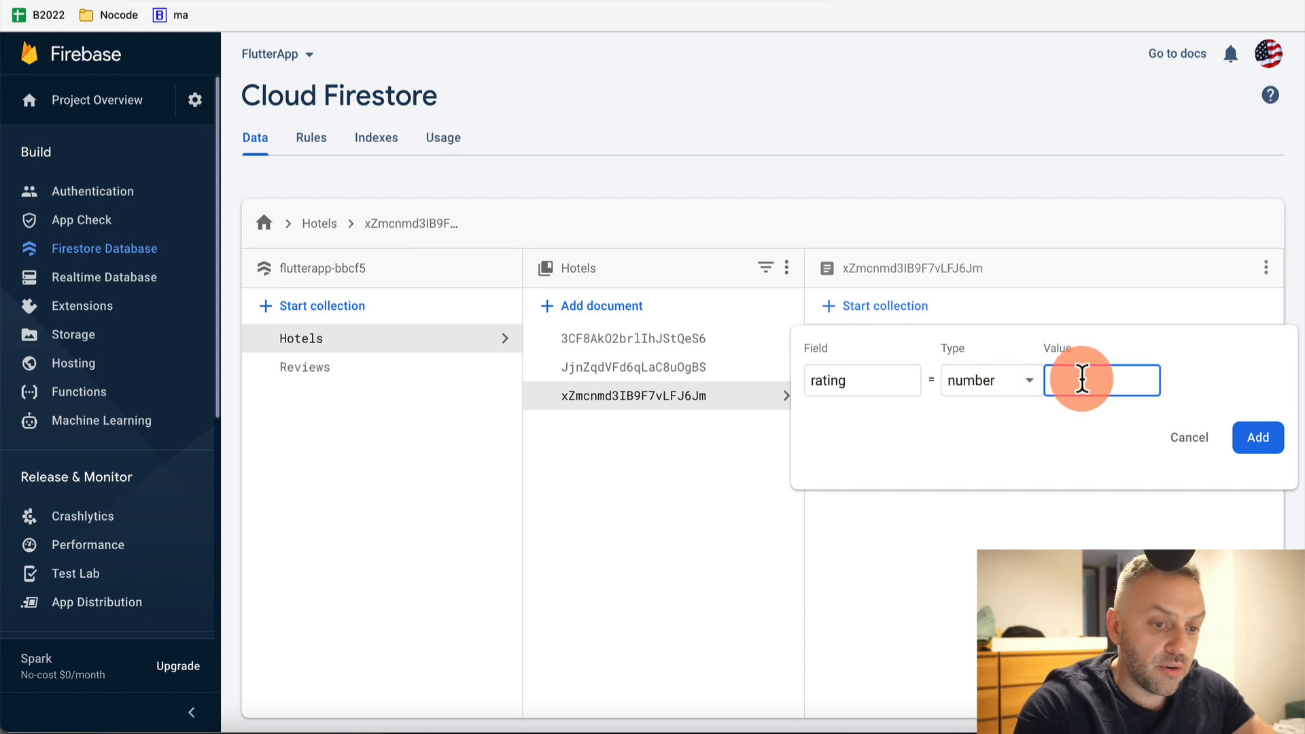
type("8")
key("BackSpace")
type("6")
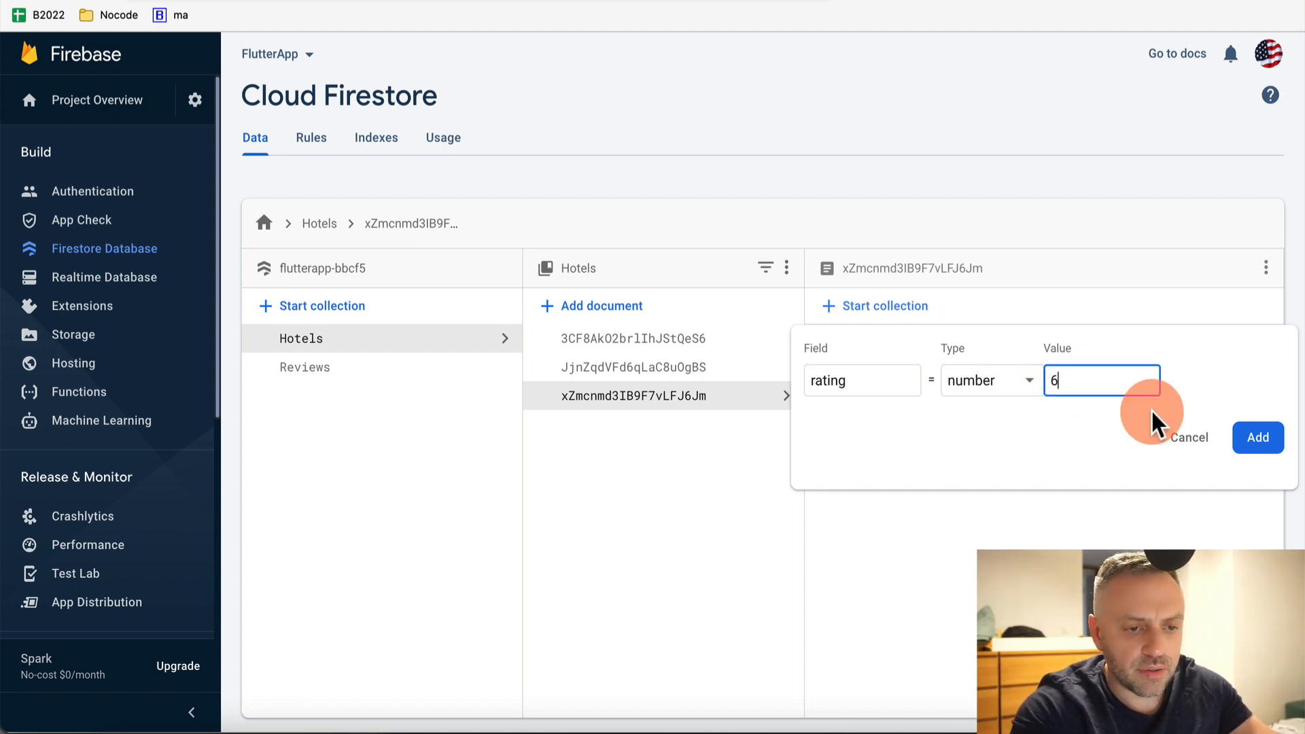
left_click(1256, 437)
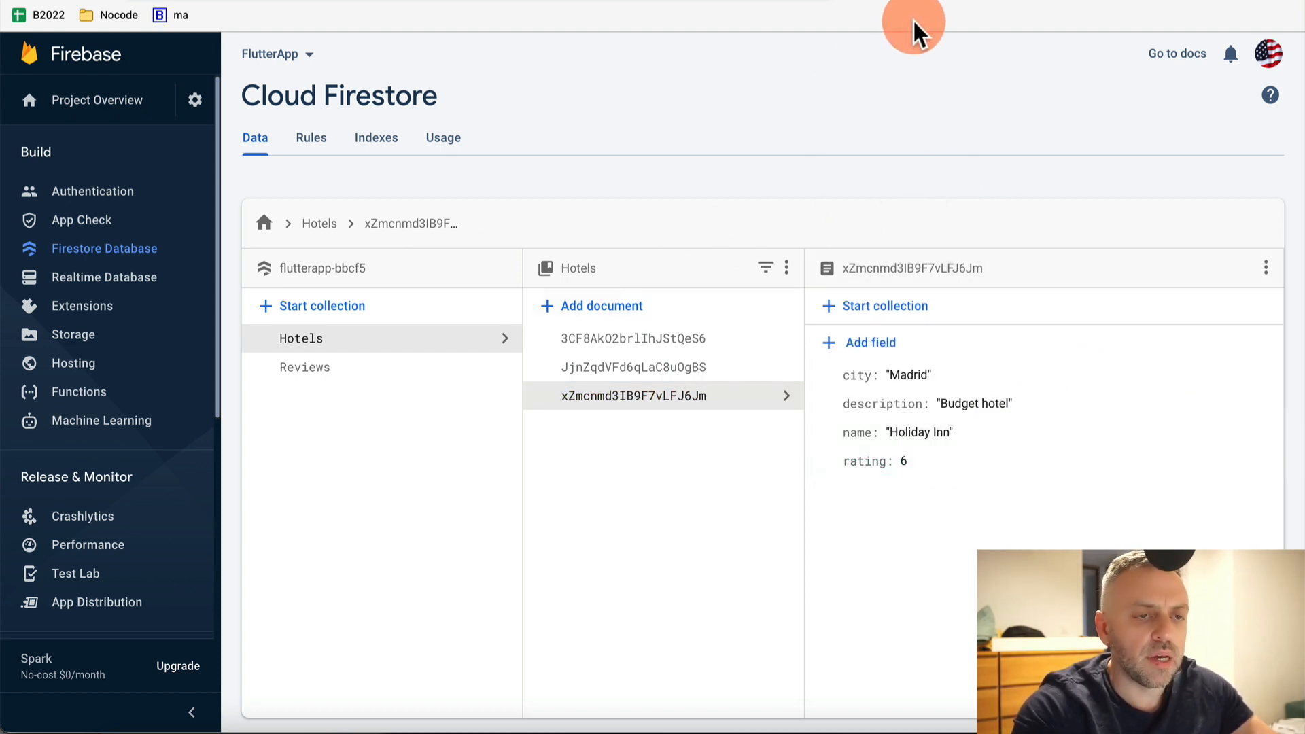
Glance at the test app, then check the first text's binding and leave it on name
key("ctrl+Tab")
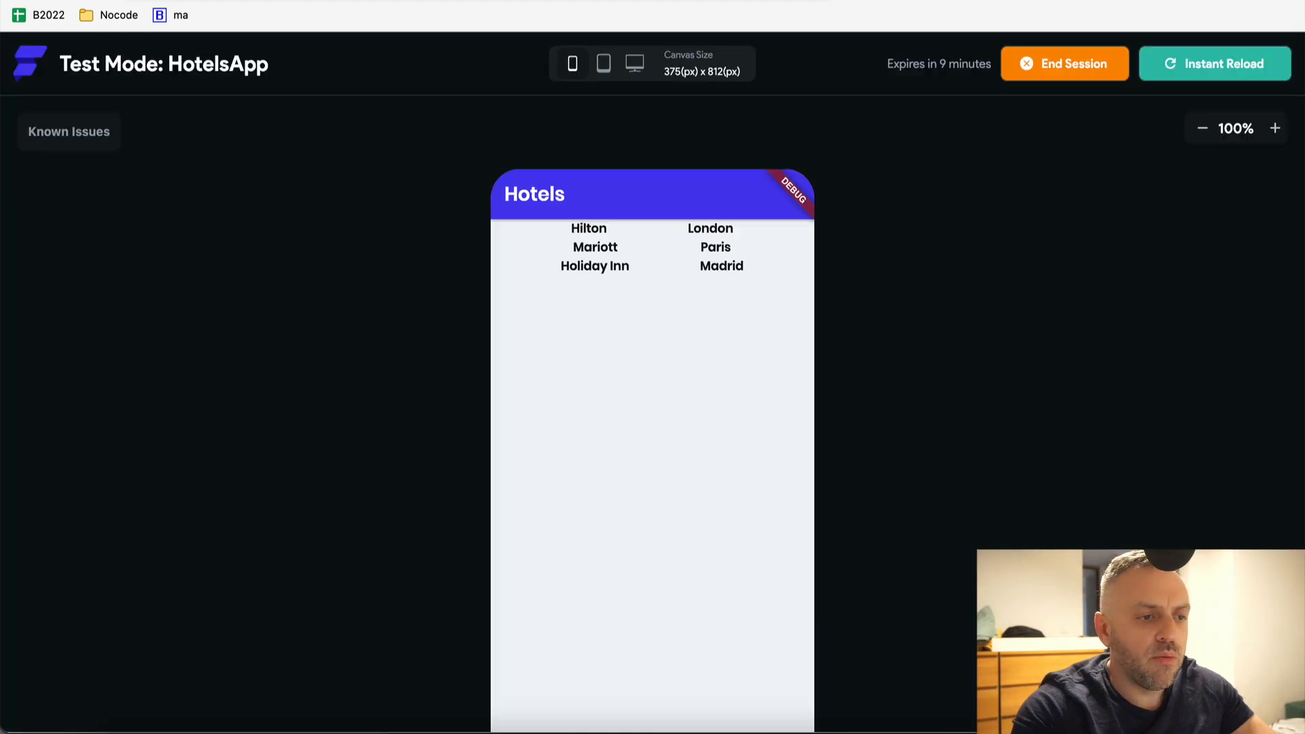
key("ctrl+Tab")
key("ctrl+Tab")
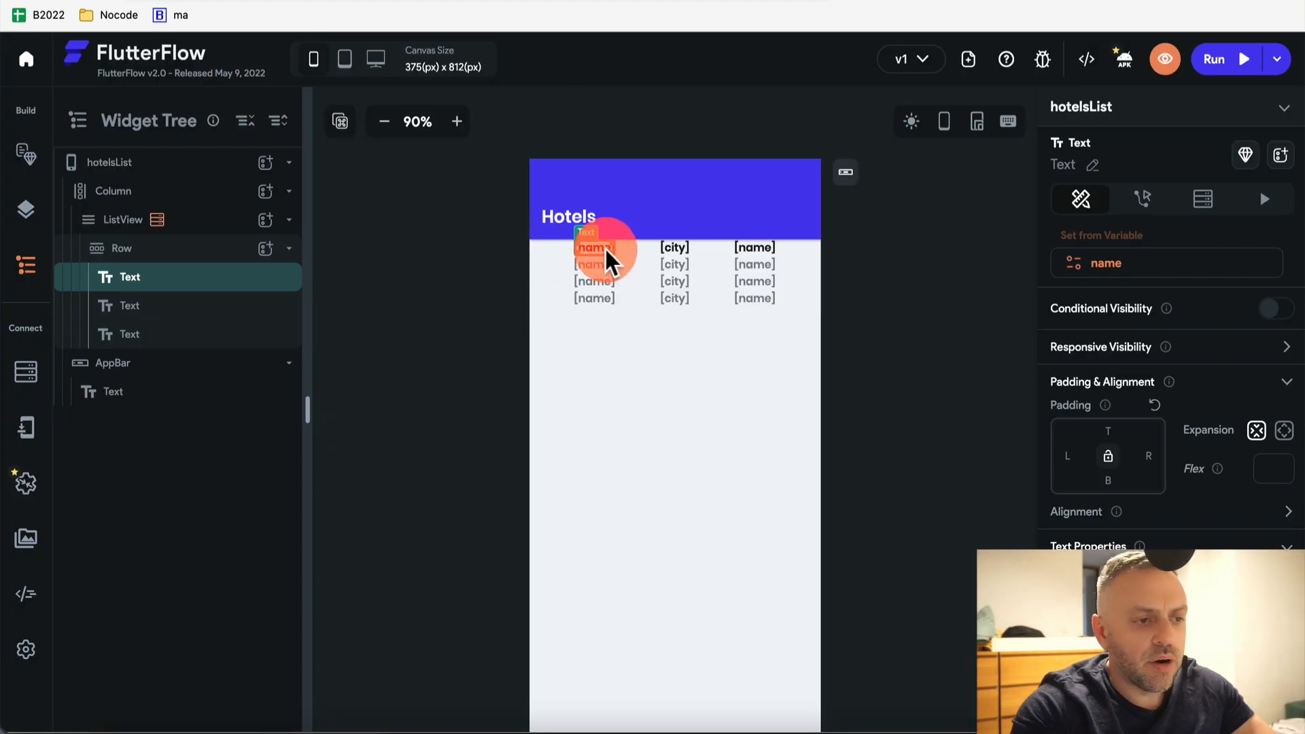
left_click(1103, 253)
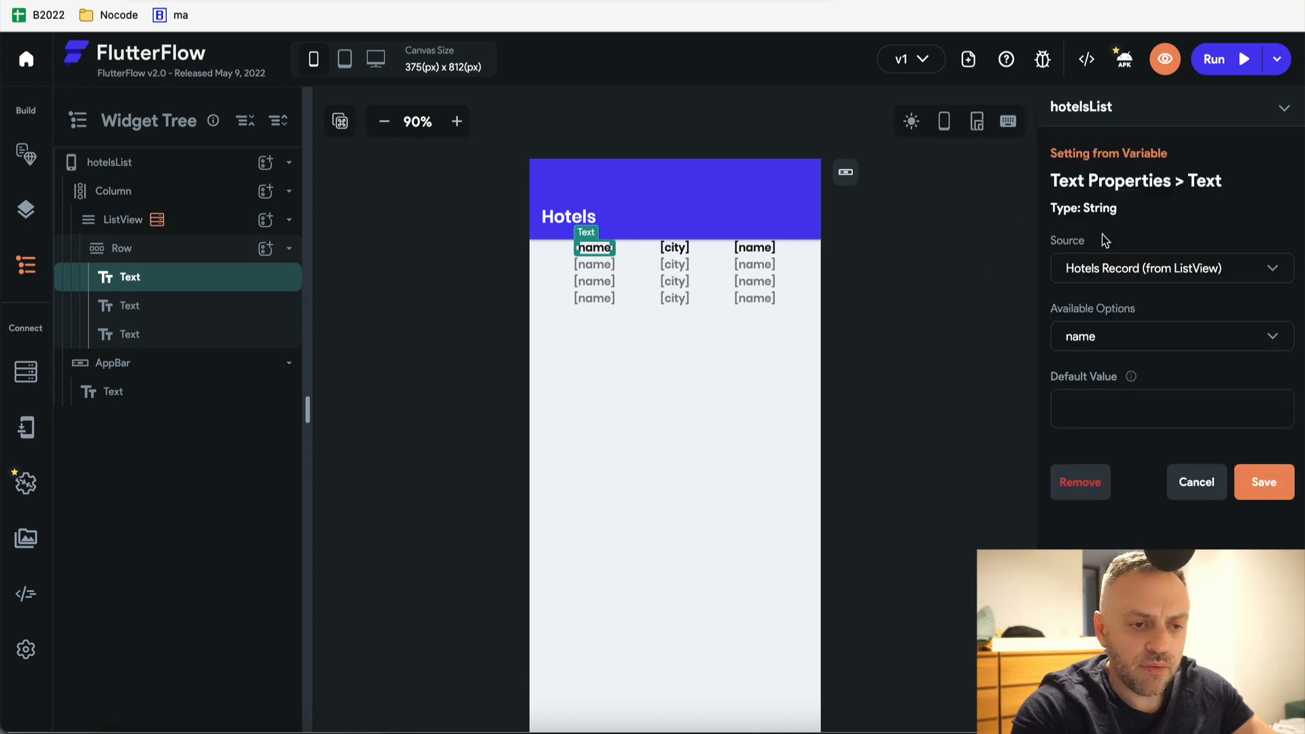
left_click(1205, 340)
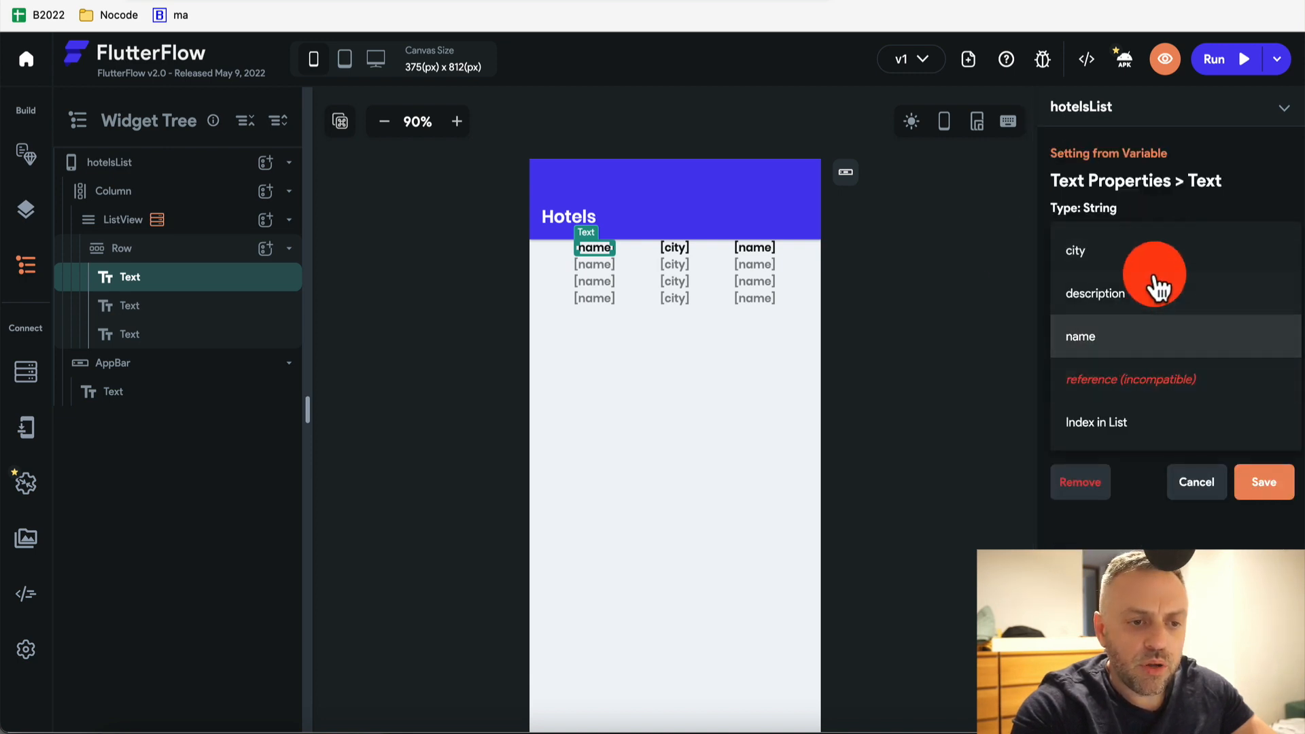
left_click(1193, 484)
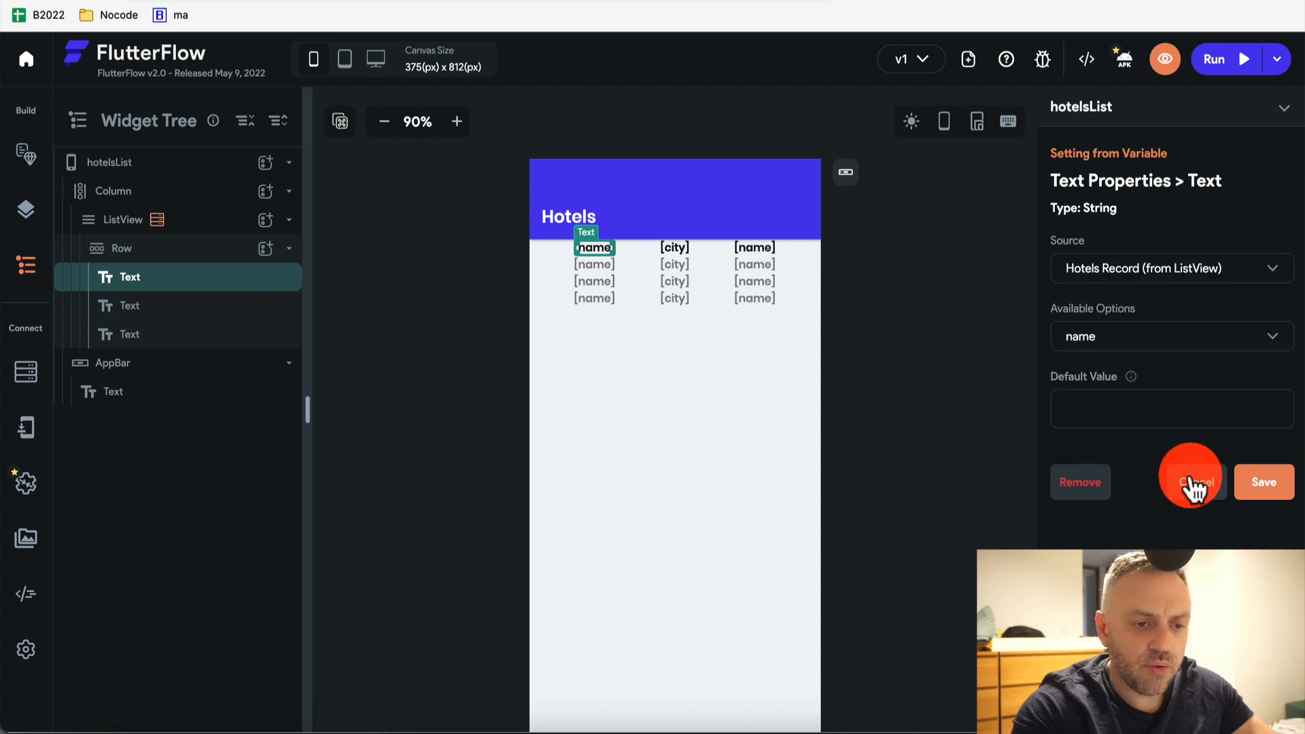
left_click(1194, 487)
Create a single-element Integer field named rating in the Hotels collection schema
left_click(25, 373)
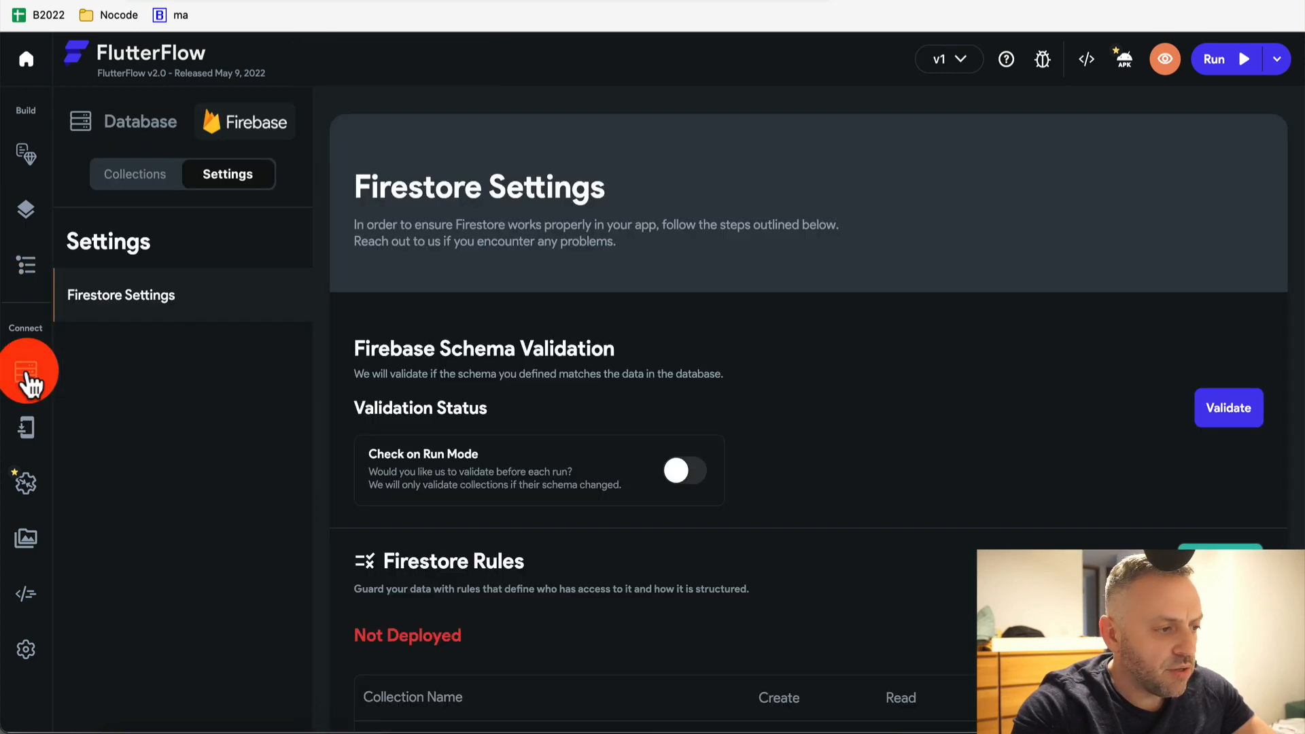
left_click(143, 178)
left_click(446, 493)
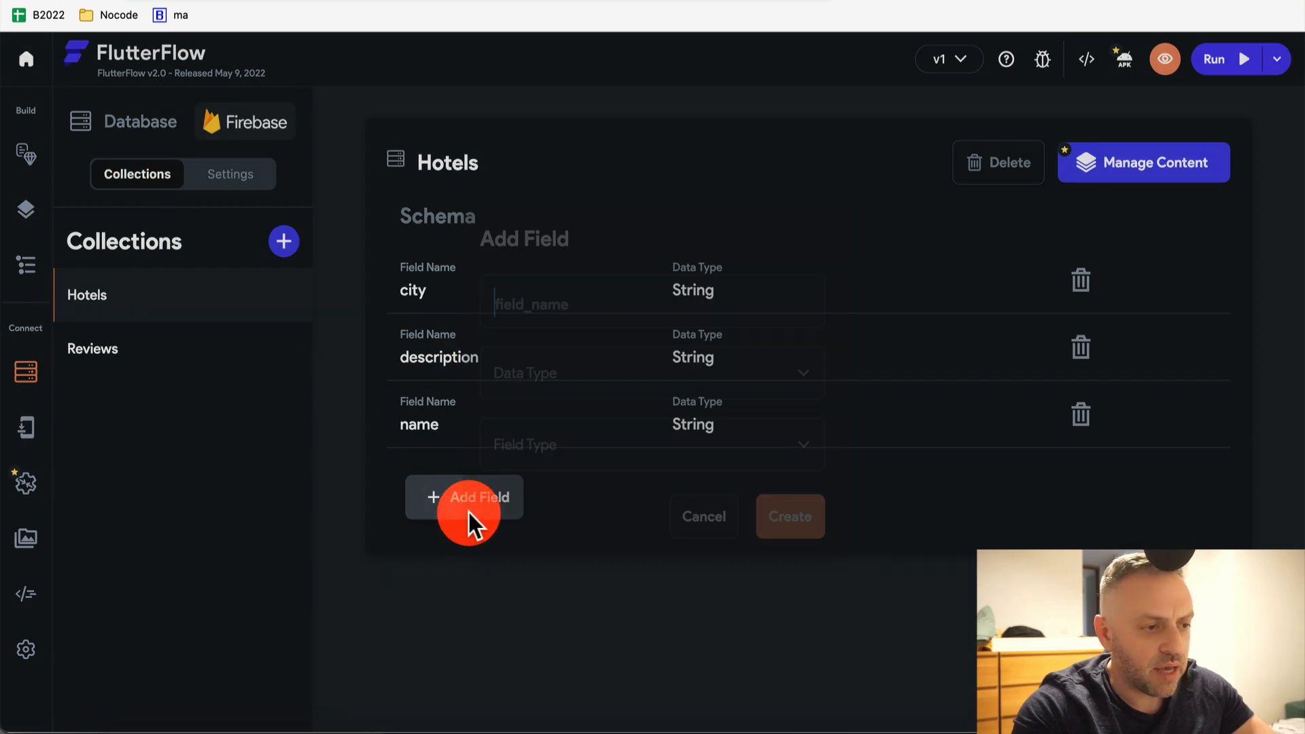
left_click(635, 315)
type("rating")
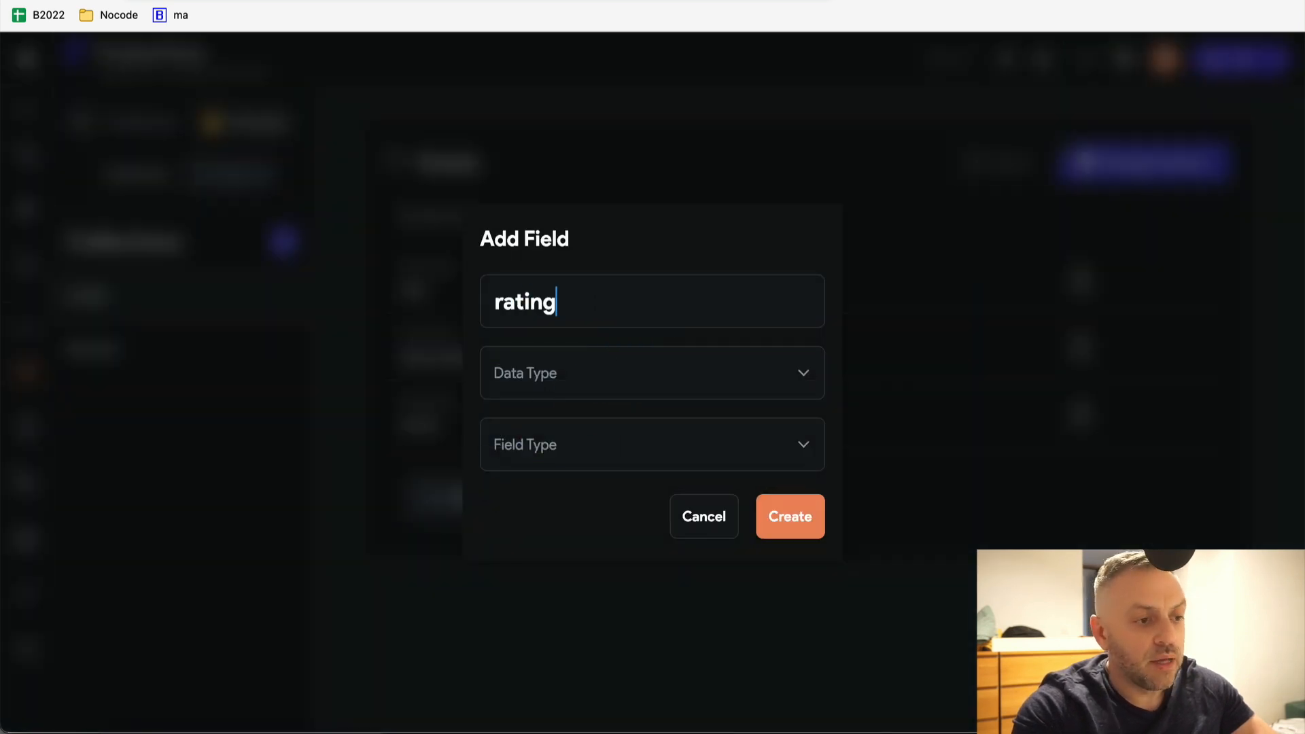
left_click(597, 372)
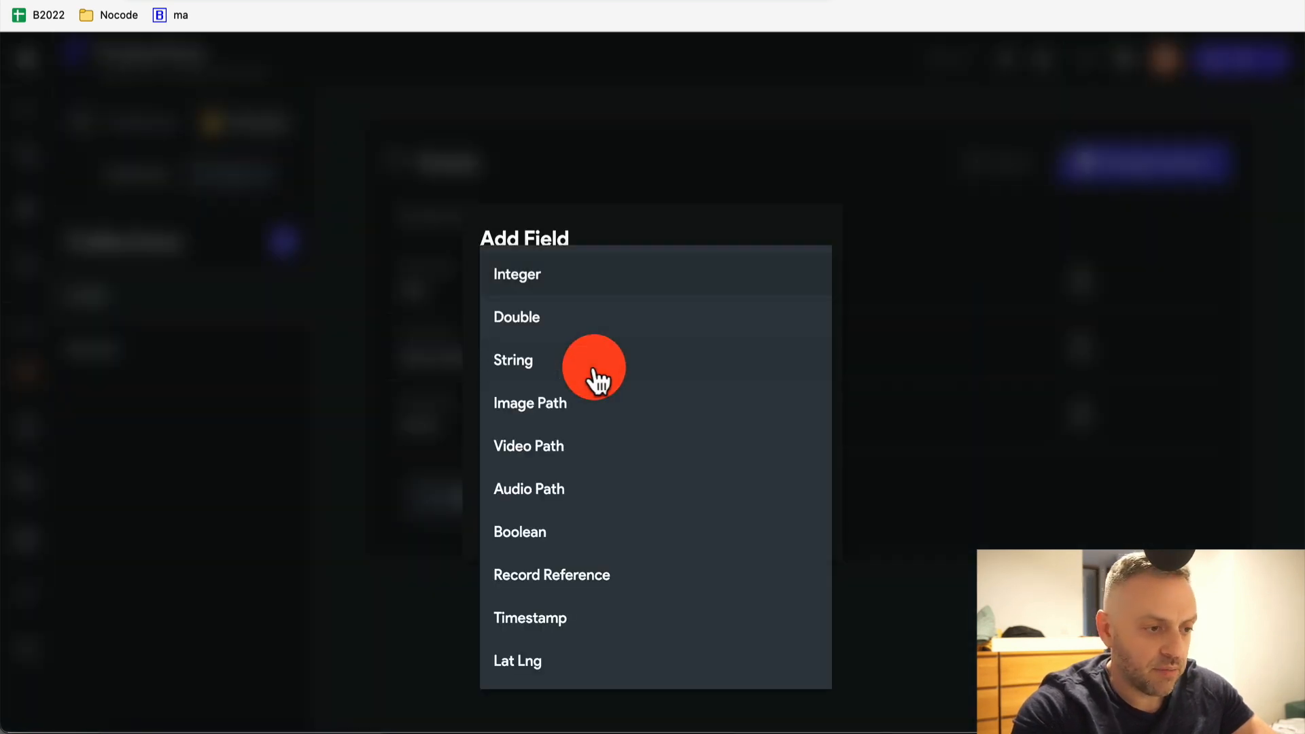
left_click(598, 275)
left_click(595, 456)
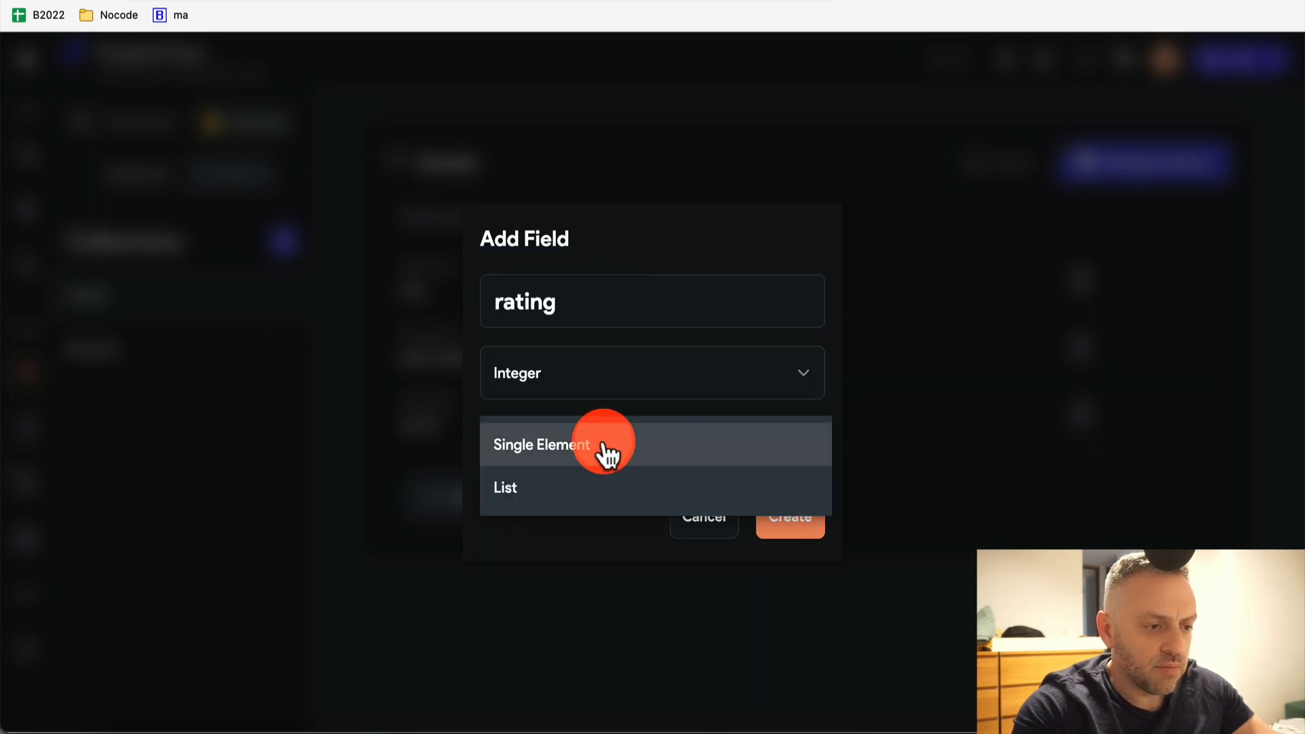
left_click(606, 445)
left_click(798, 516)
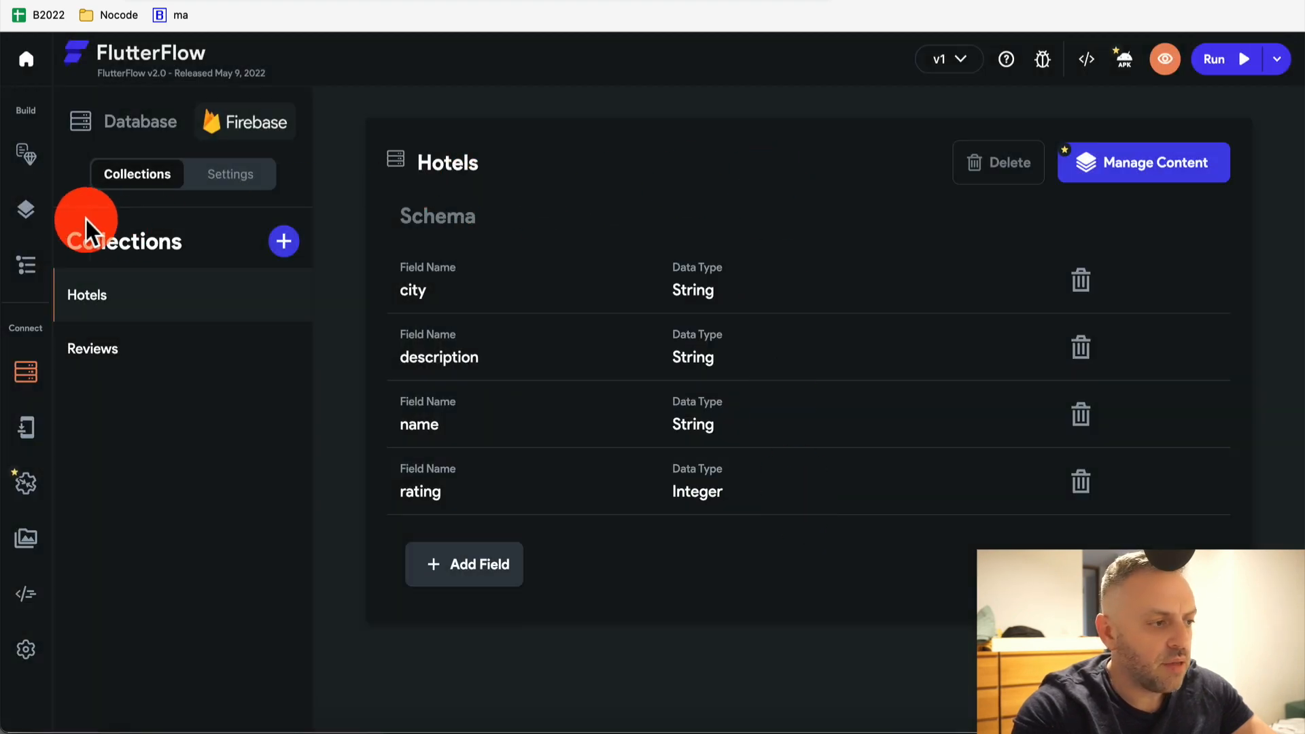
left_click(235, 177)
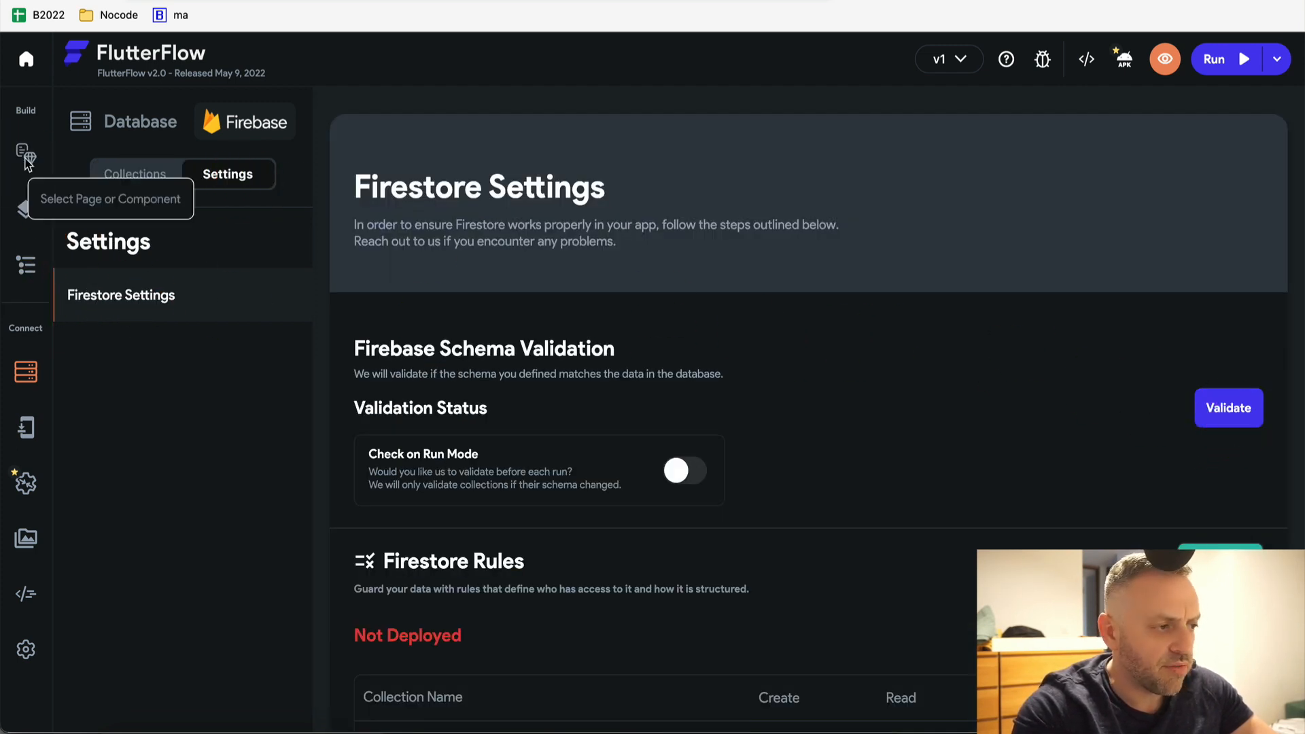
Rebind the first text in the hotelsList row to the Hotels rating field
left_click(26, 208)
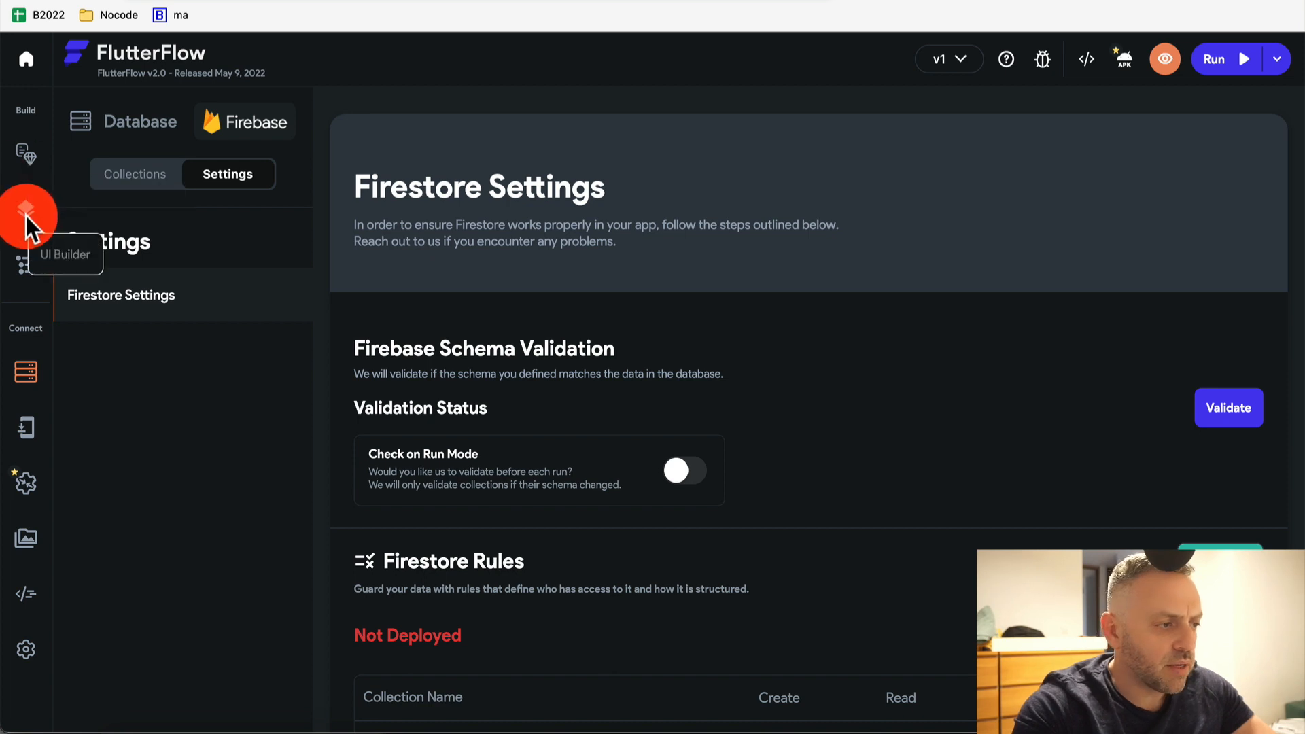
left_click(27, 255)
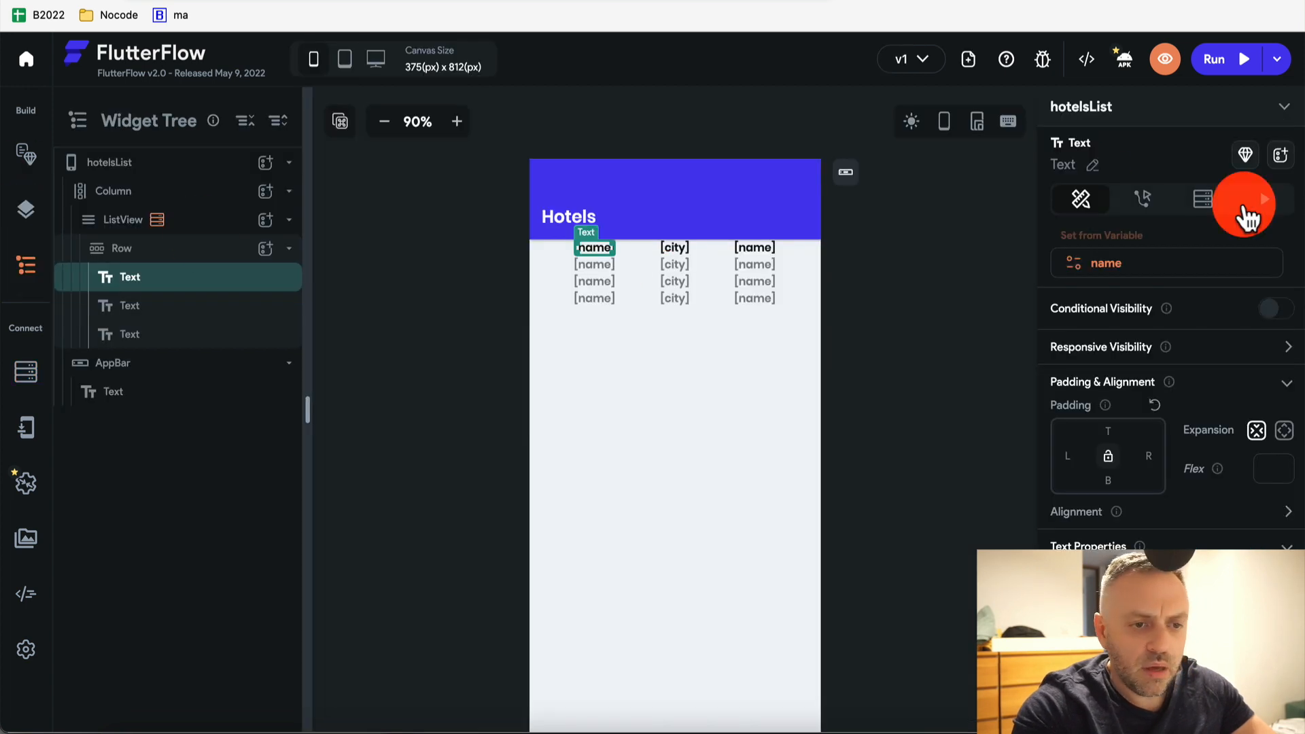
left_click(1132, 246)
left_click(1136, 349)
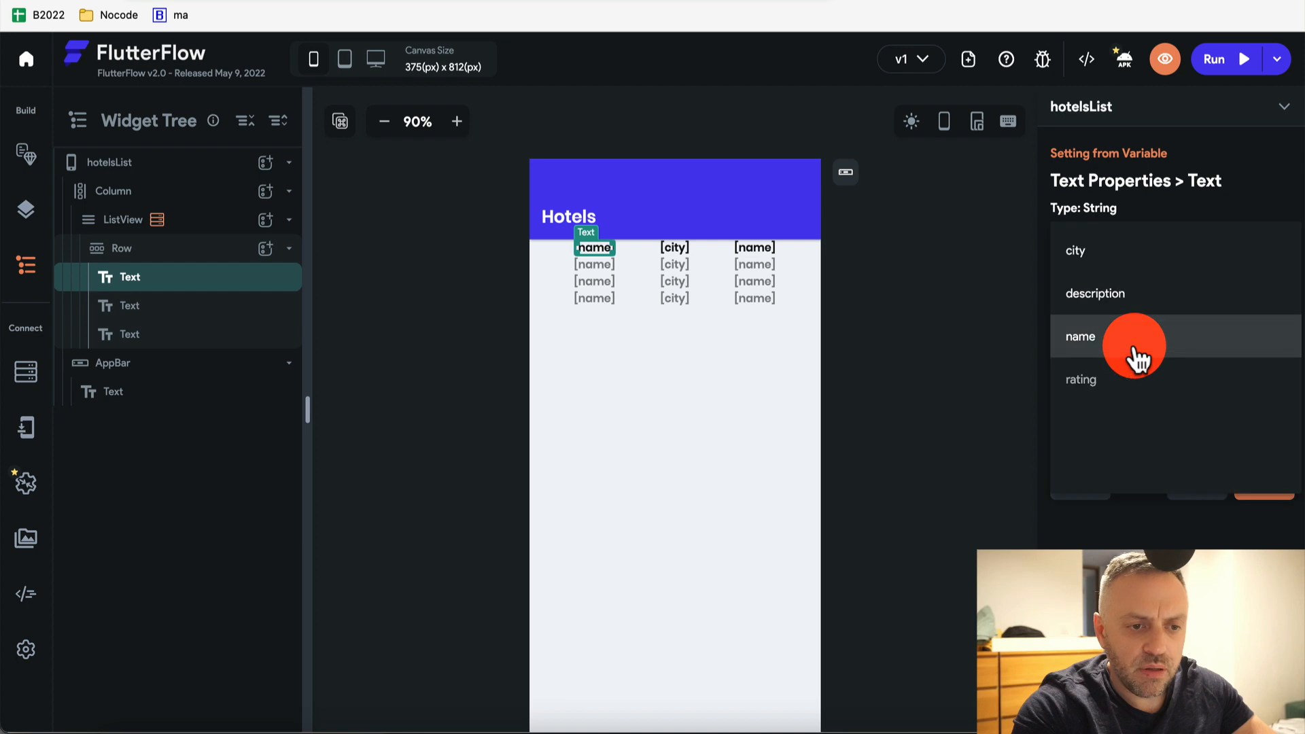
left_click(1081, 379)
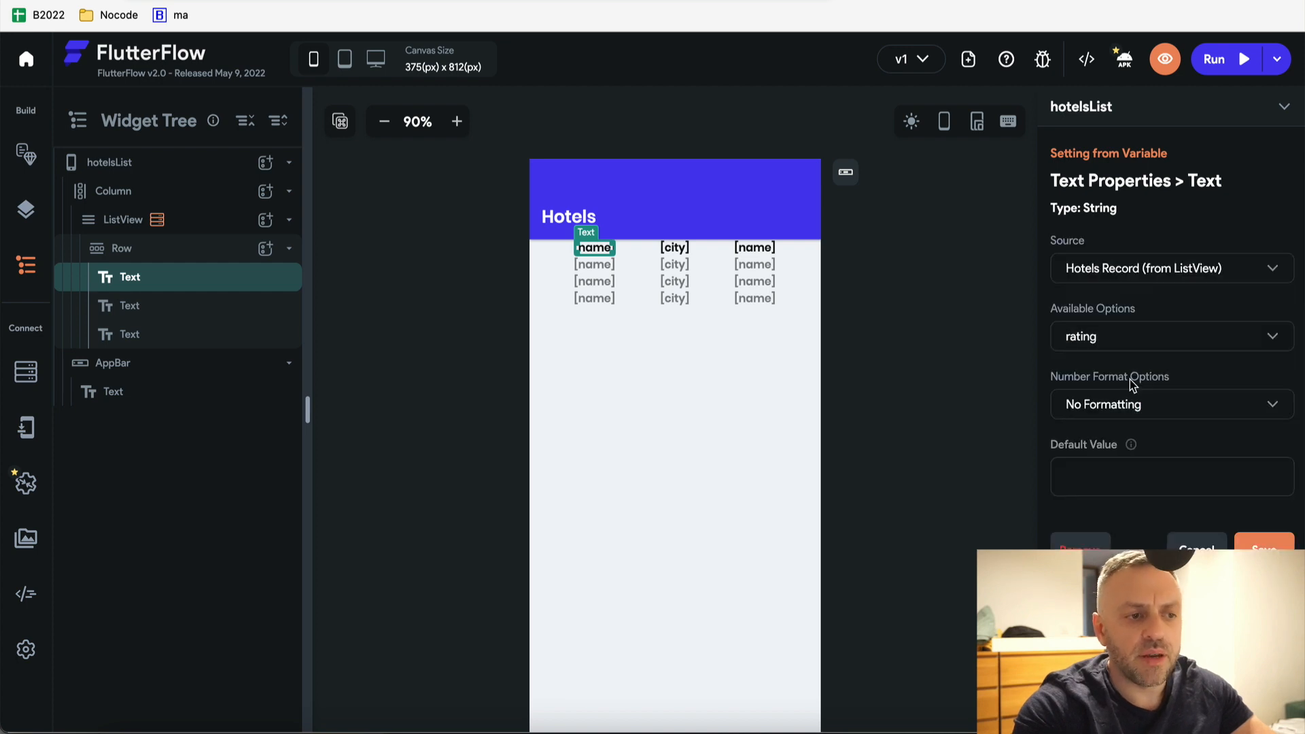
left_click(1264, 541)
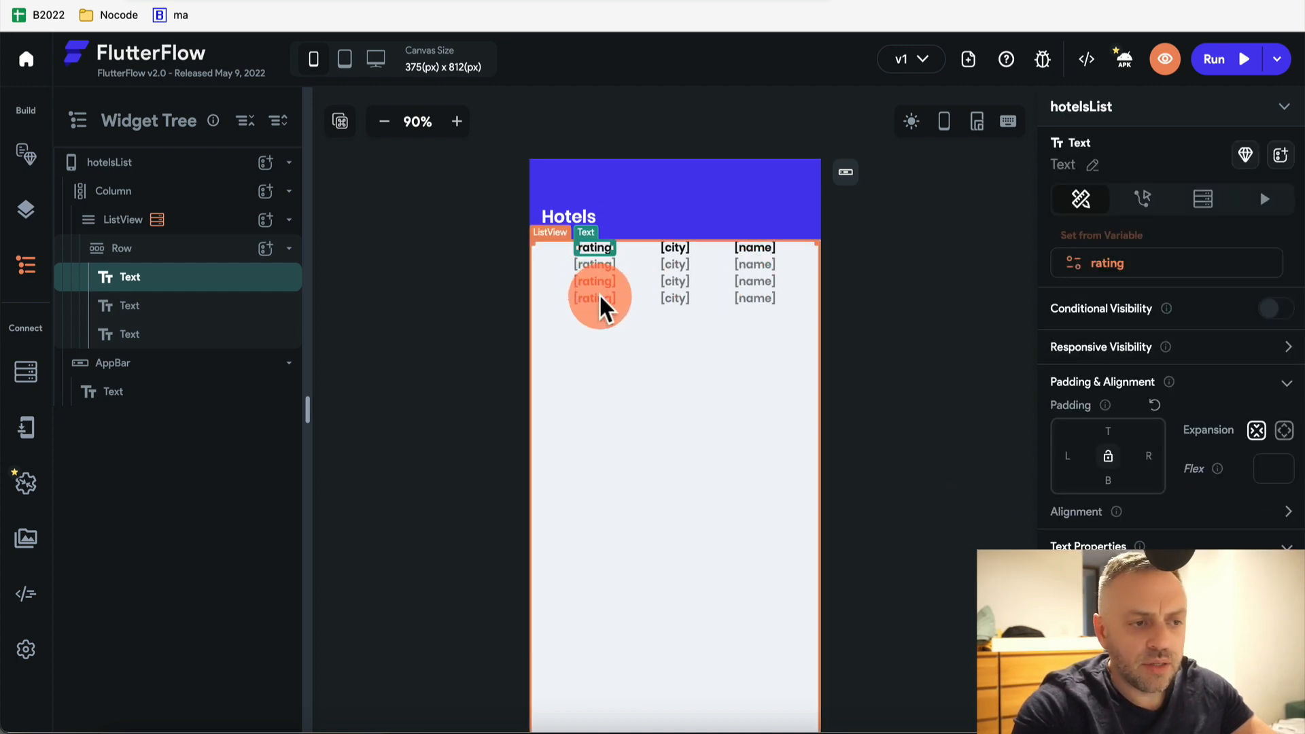
Try decimal formatting for the rating, then save it with No Formatting
left_click(1108, 238)
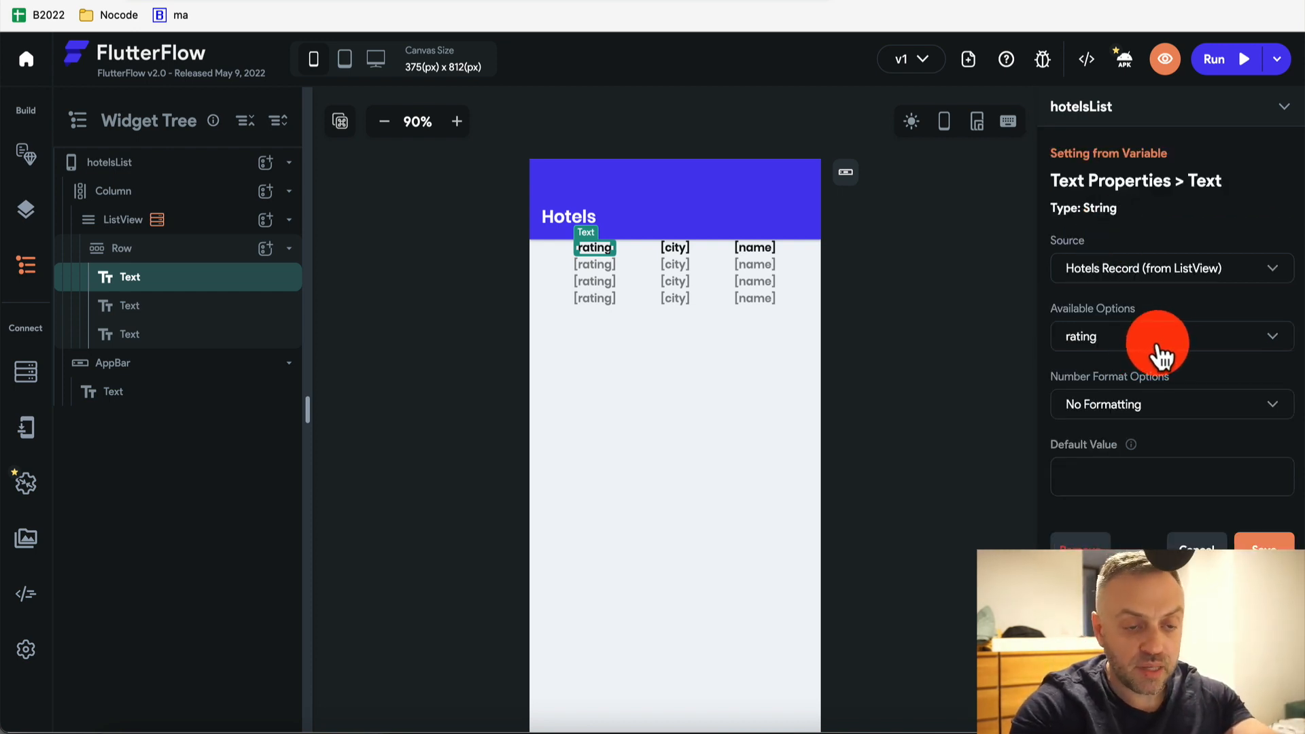
left_click(1131, 414)
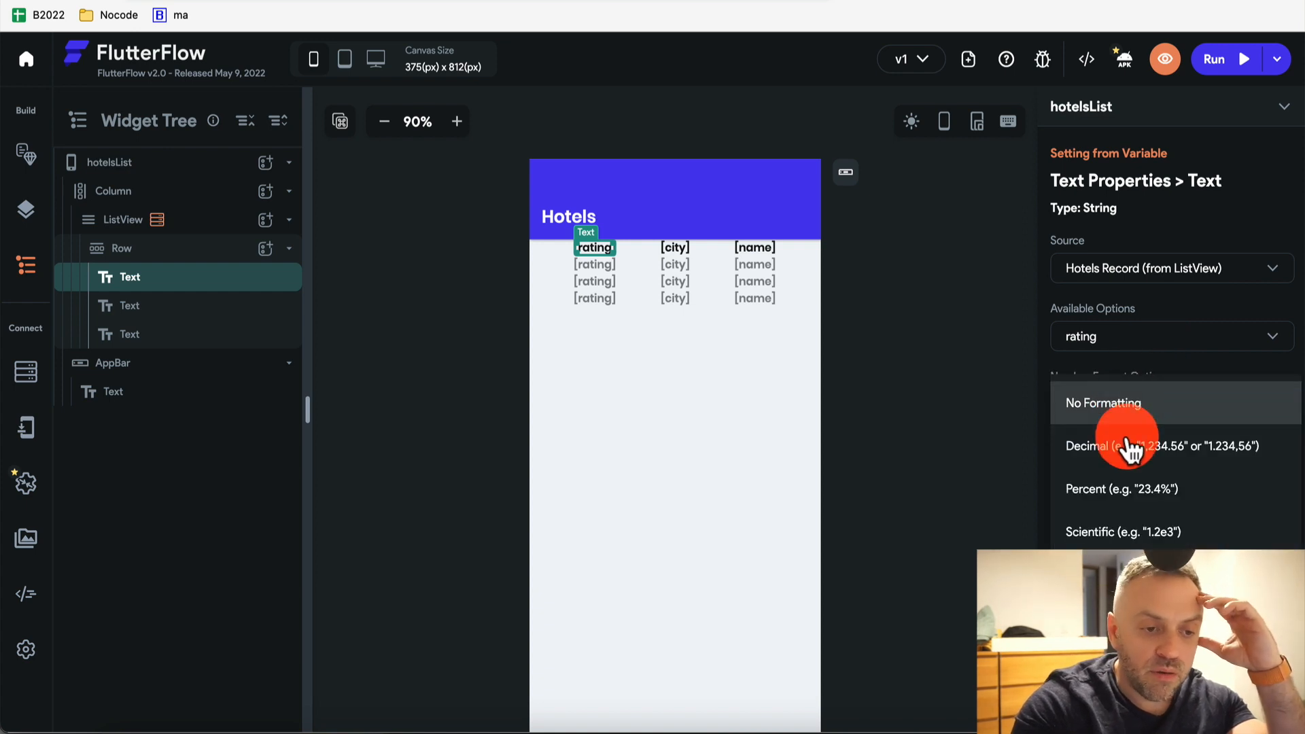
left_click(1155, 456)
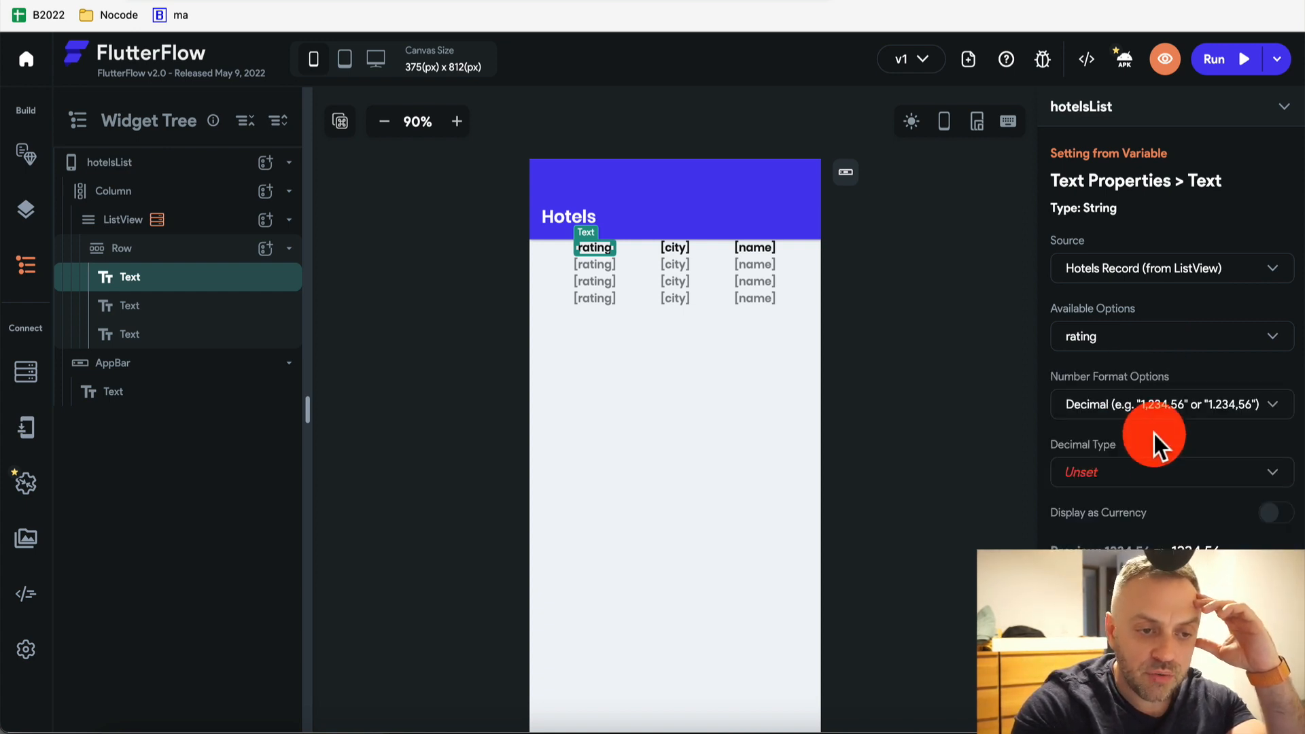
left_click(1096, 474)
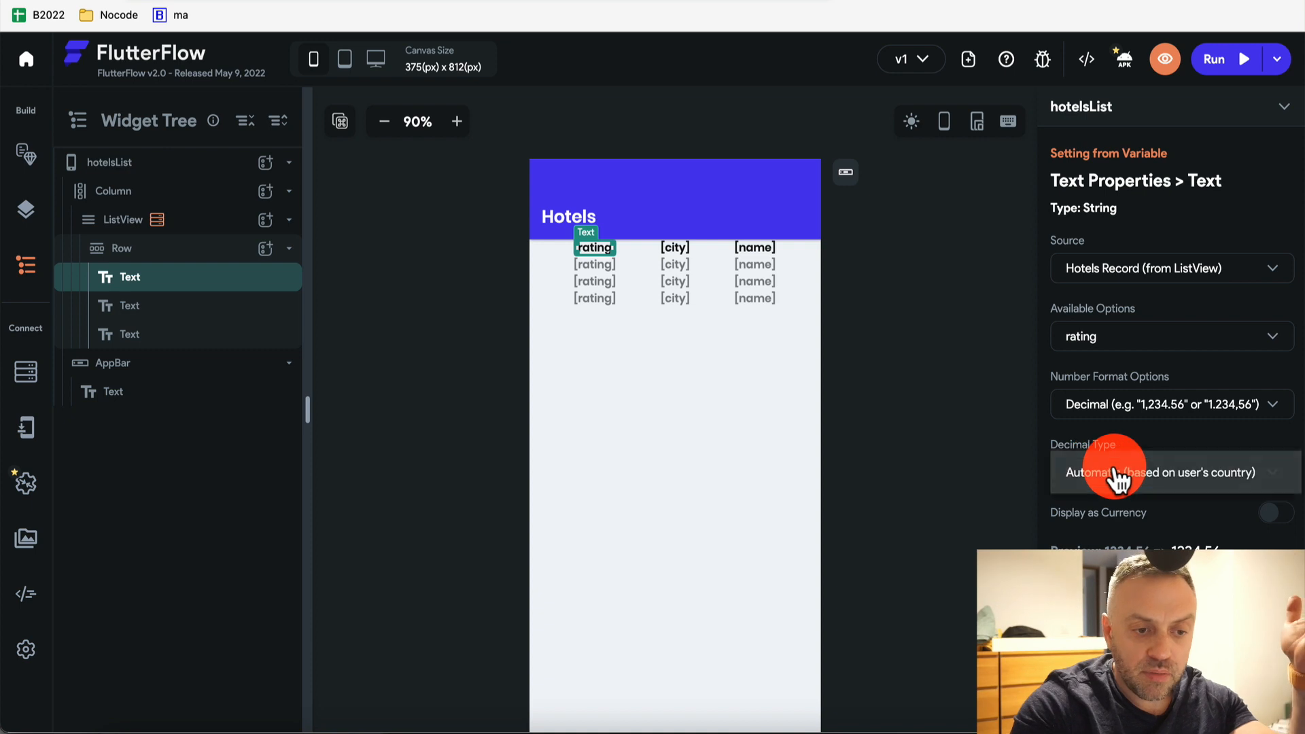
left_click(1163, 409)
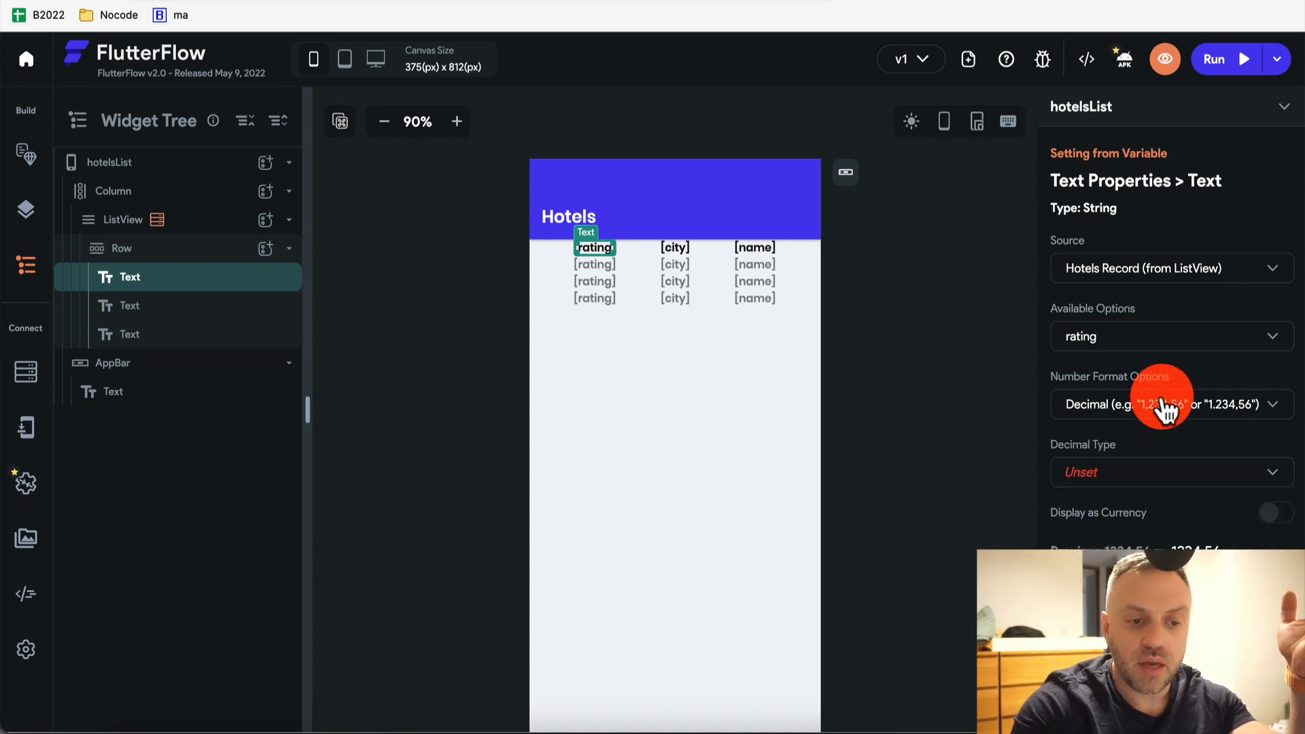
left_click(1149, 406)
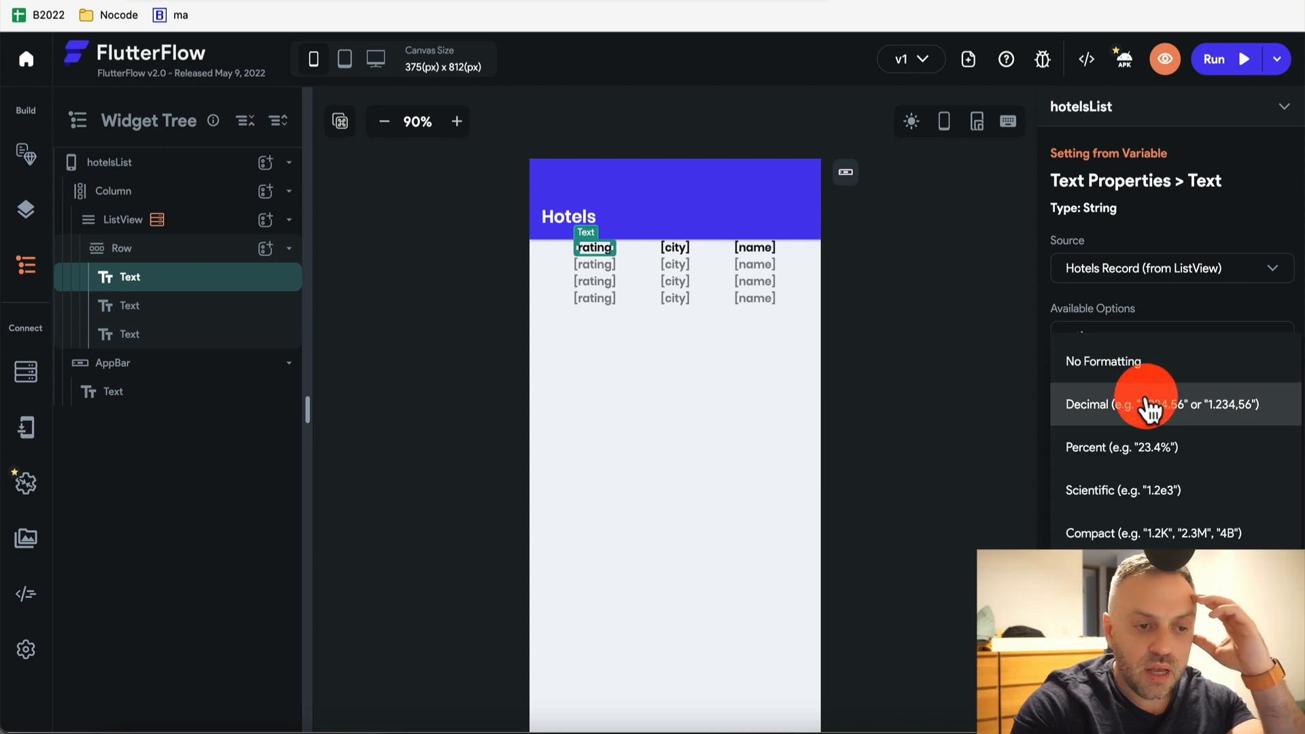
left_click(1137, 370)
left_click(1265, 546)
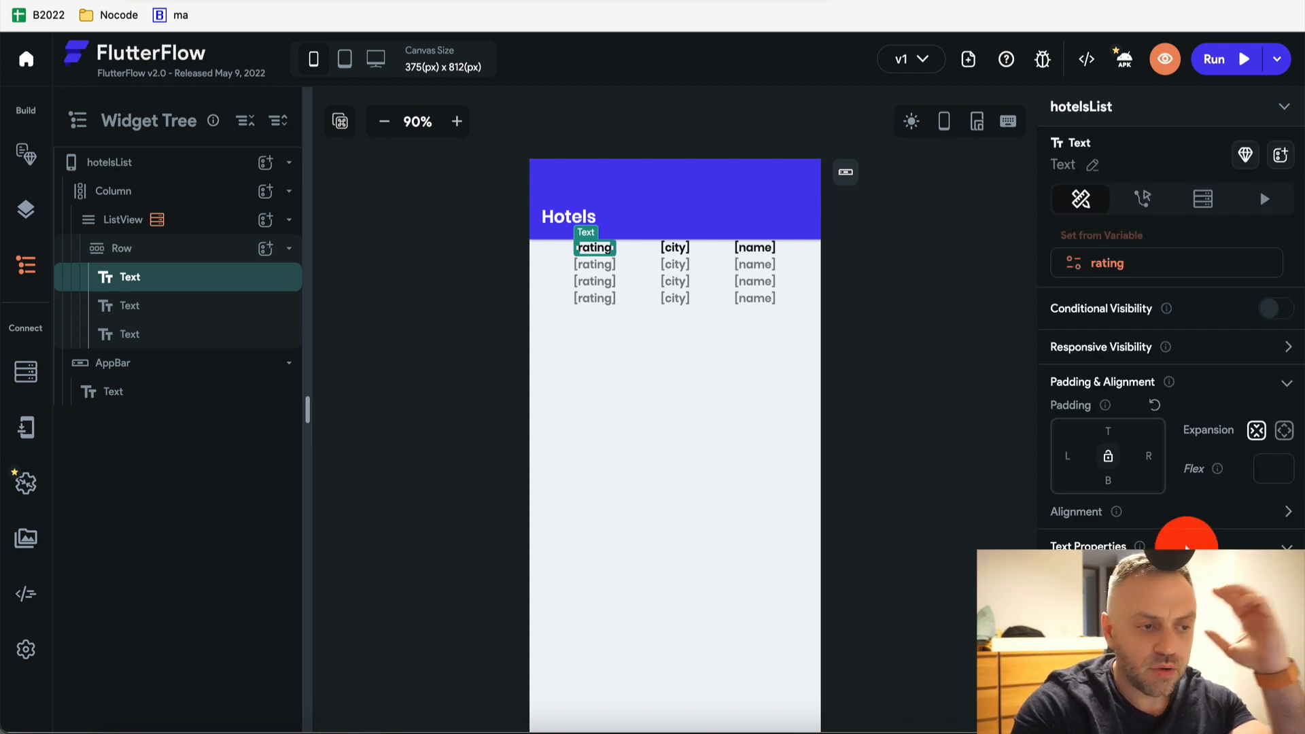
left_click(594, 256)
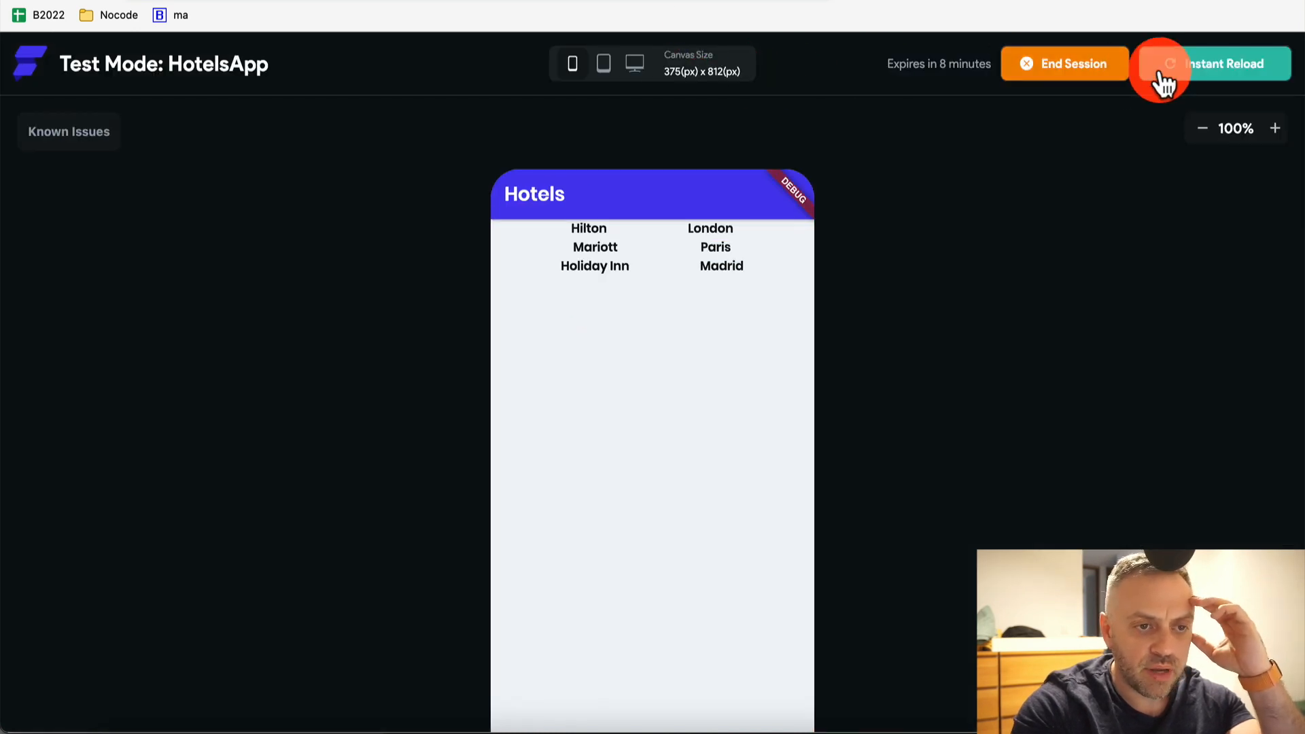
Reload the test app to confirm hotel ratings 10, 9 and 6 appear, then return to the editor
left_click(1163, 82)
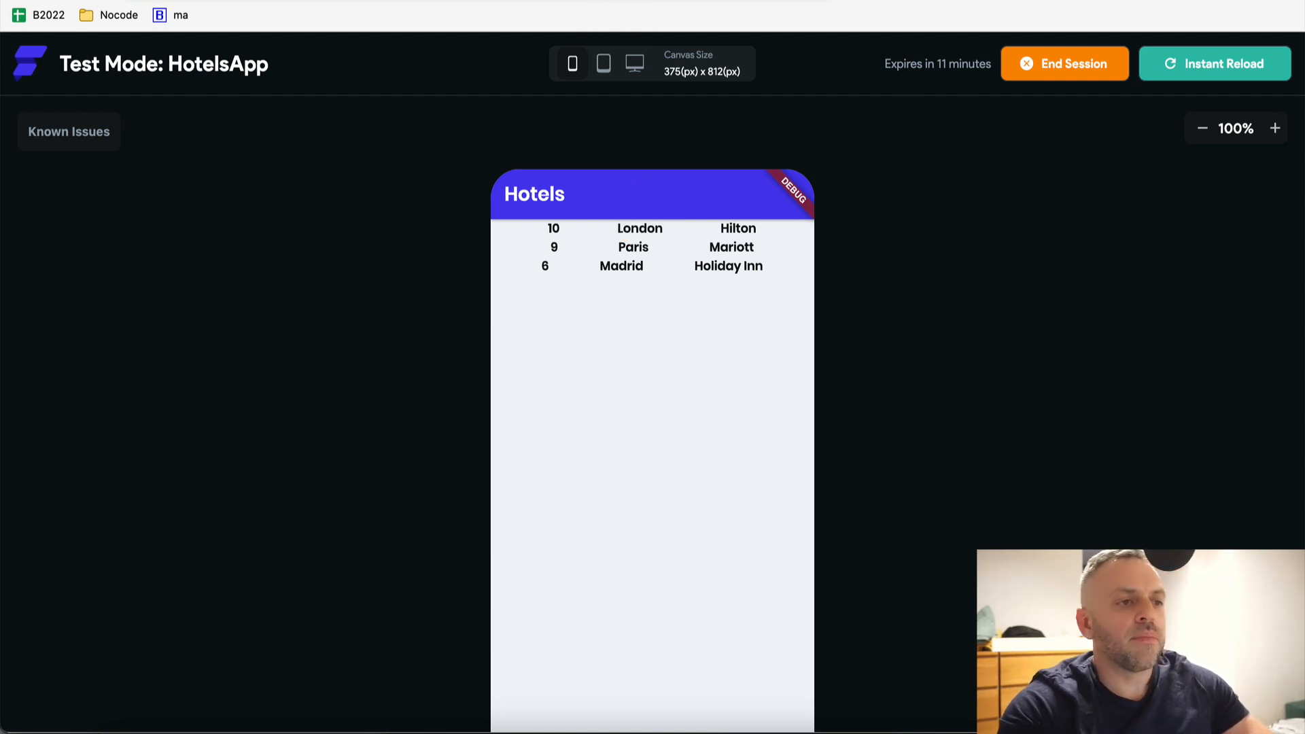
left_click(598, 1)
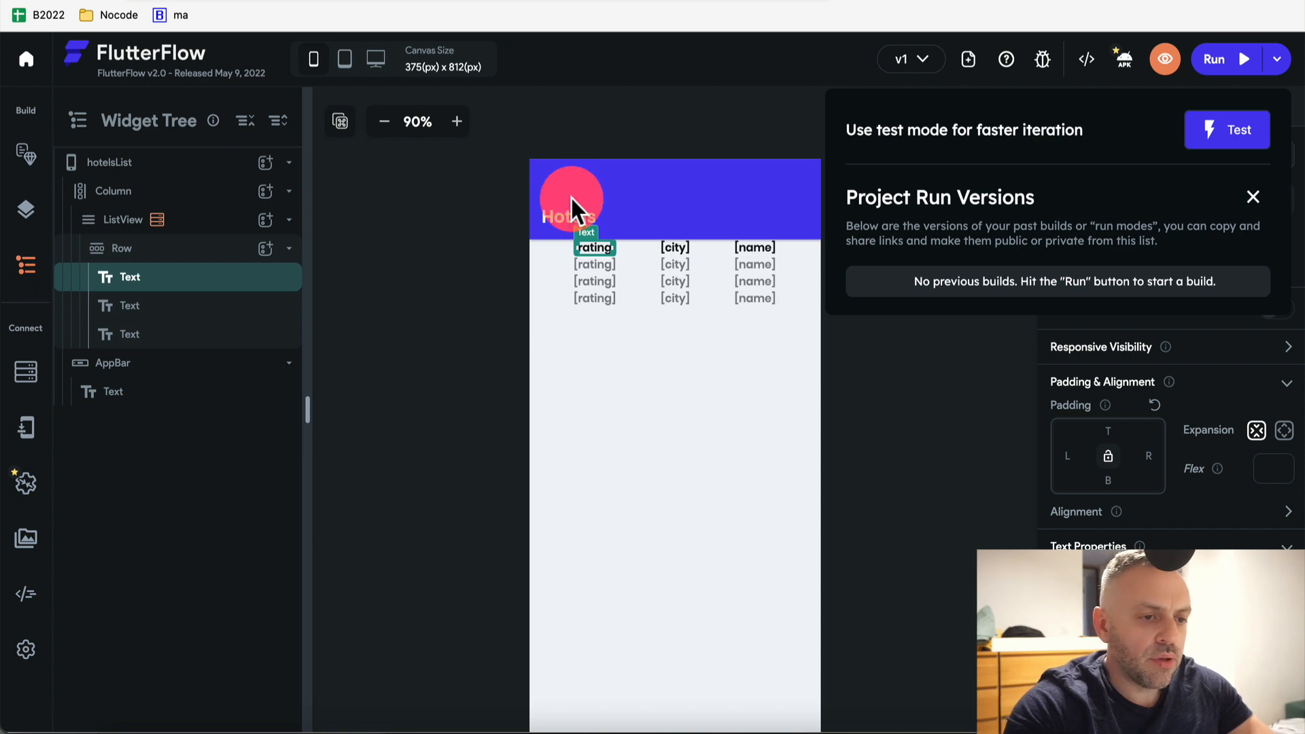
Add an IconButton widget at the end of the hotel row
left_click(953, 400)
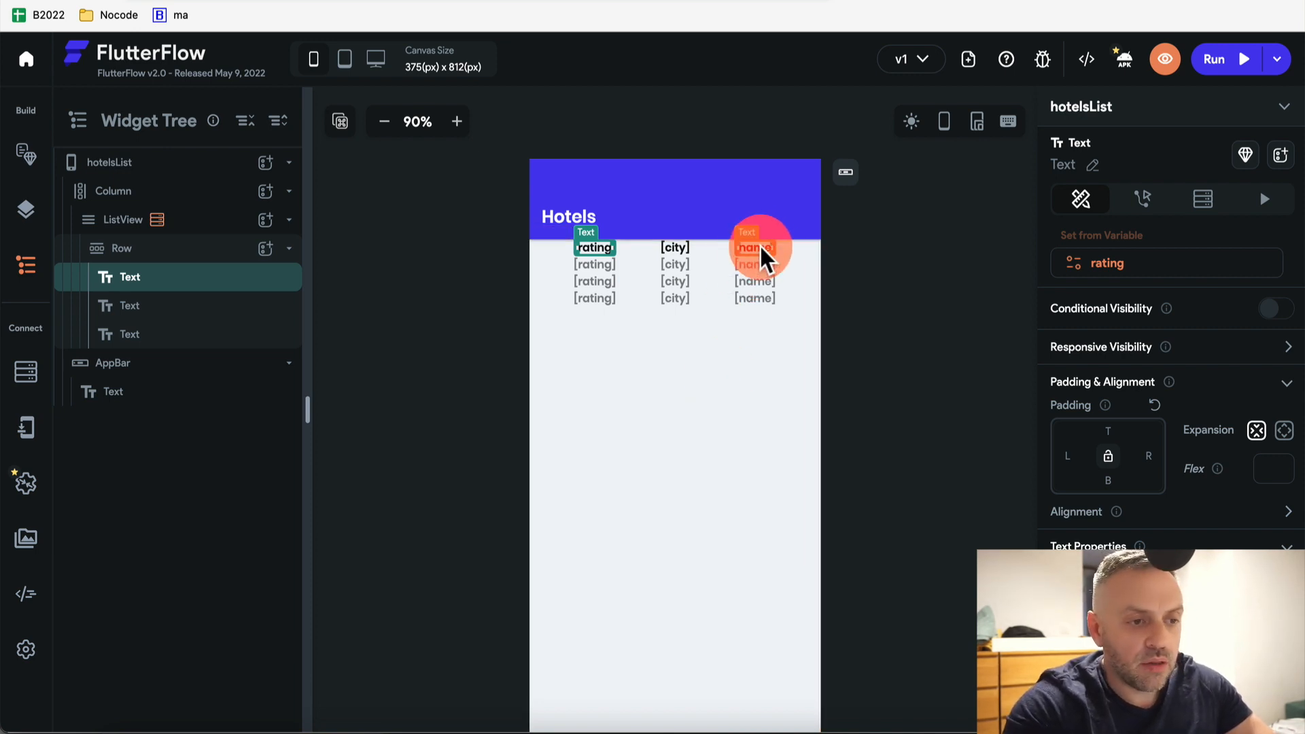
left_click(268, 249)
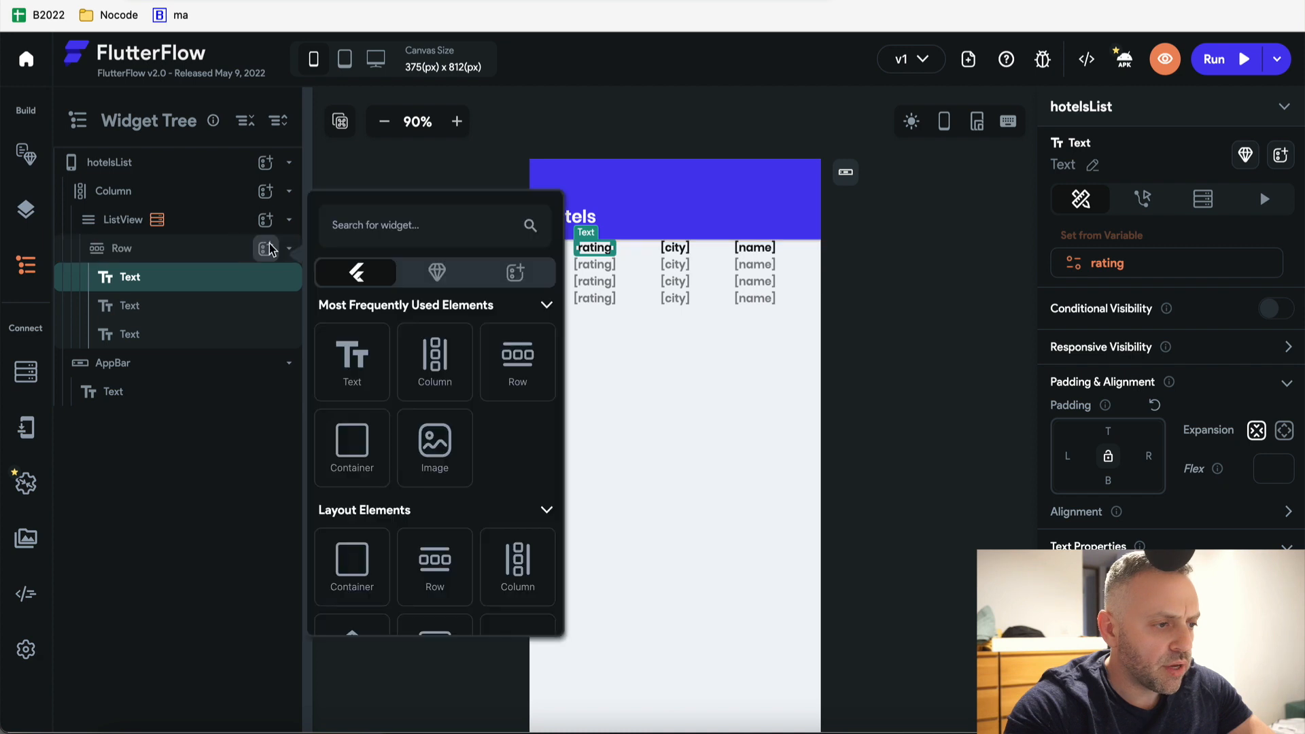
left_click(373, 223)
type("but")
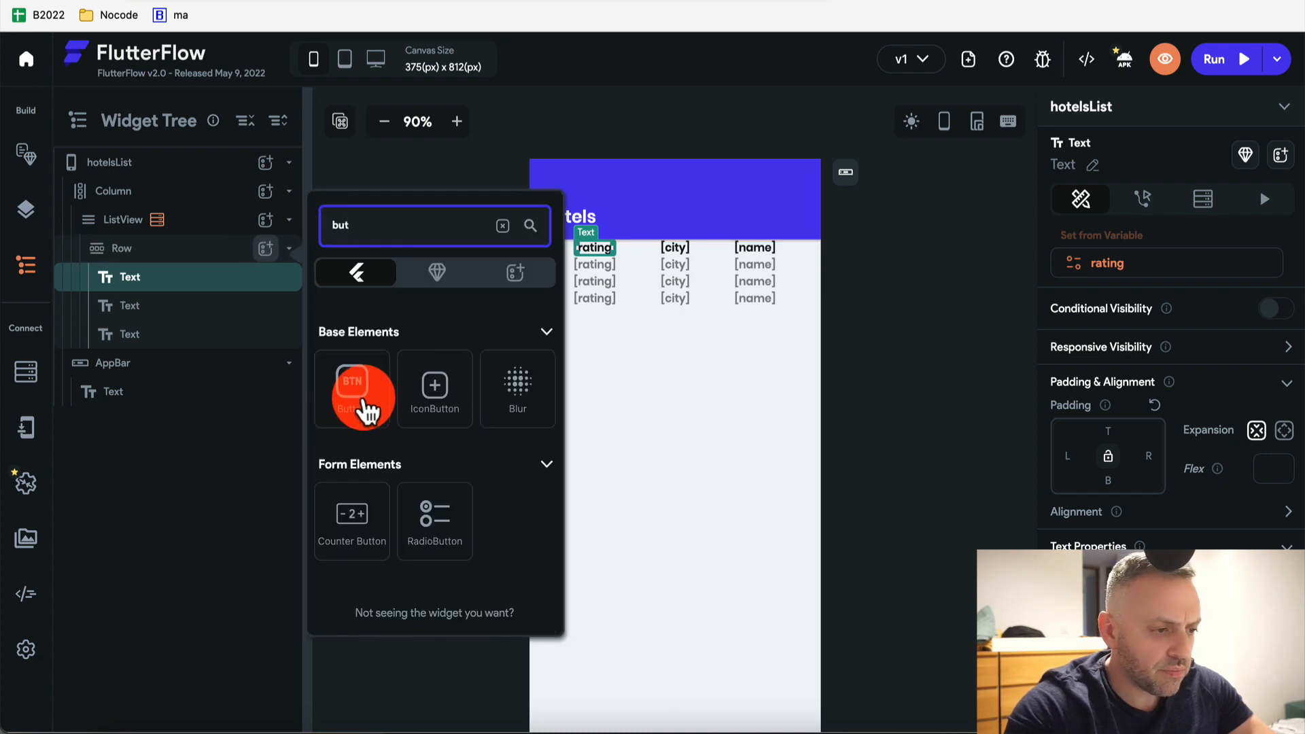
left_click(438, 386)
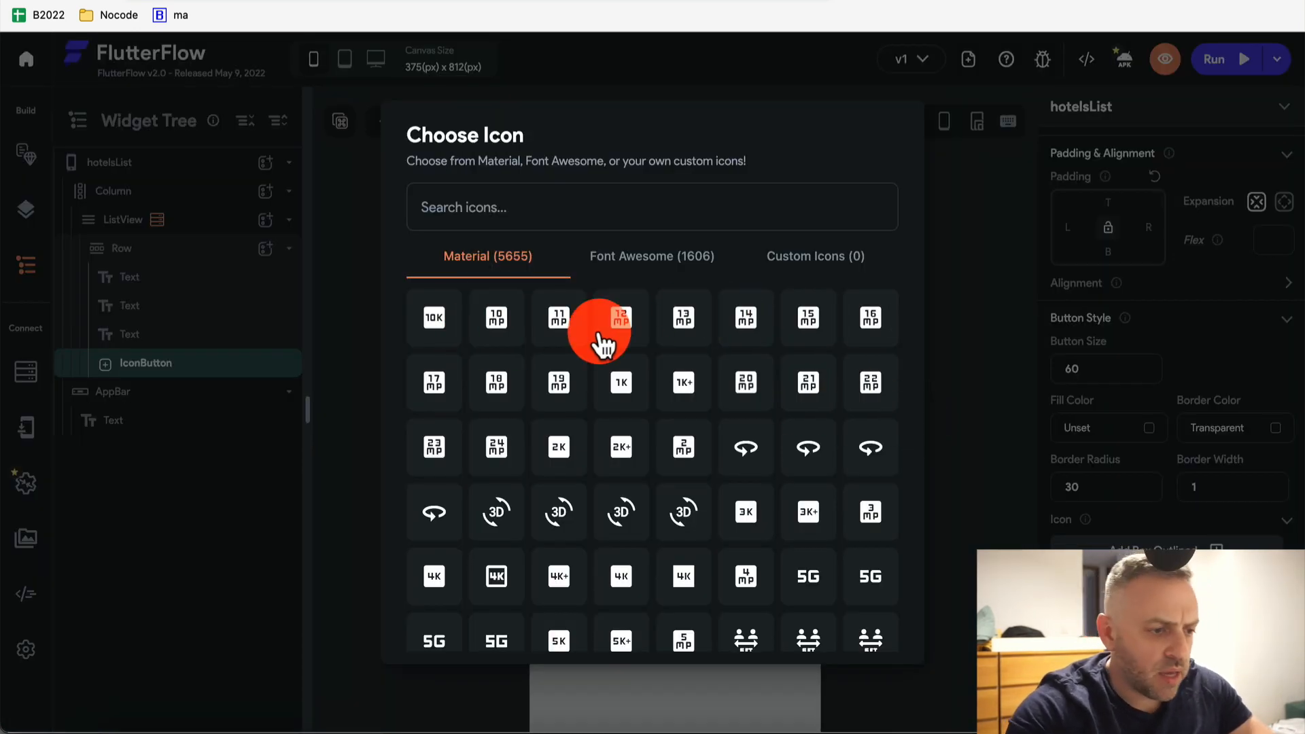
Set the button's icon to the dollar-sign Attach Money Rounded icon
scroll(599, 339, "down", 5)
left_click(571, 205)
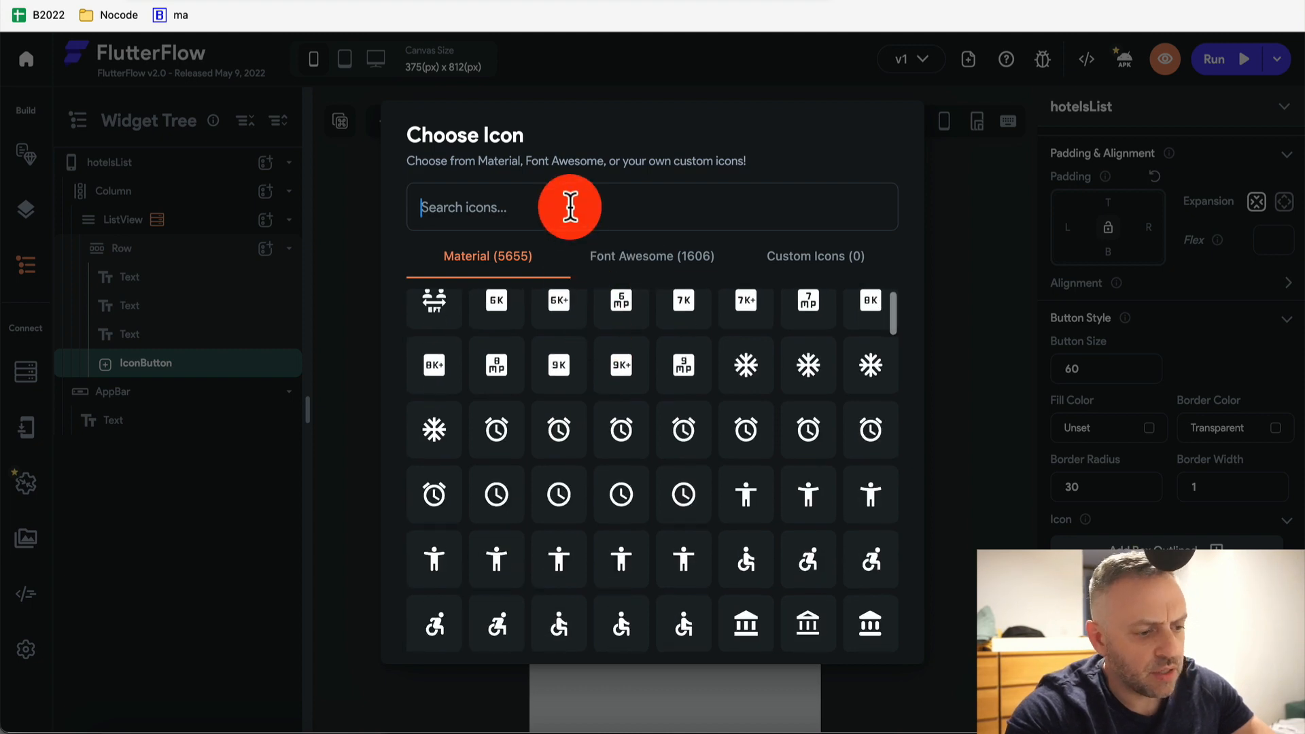
type("$")
key("BackSpace")
type("dollar")
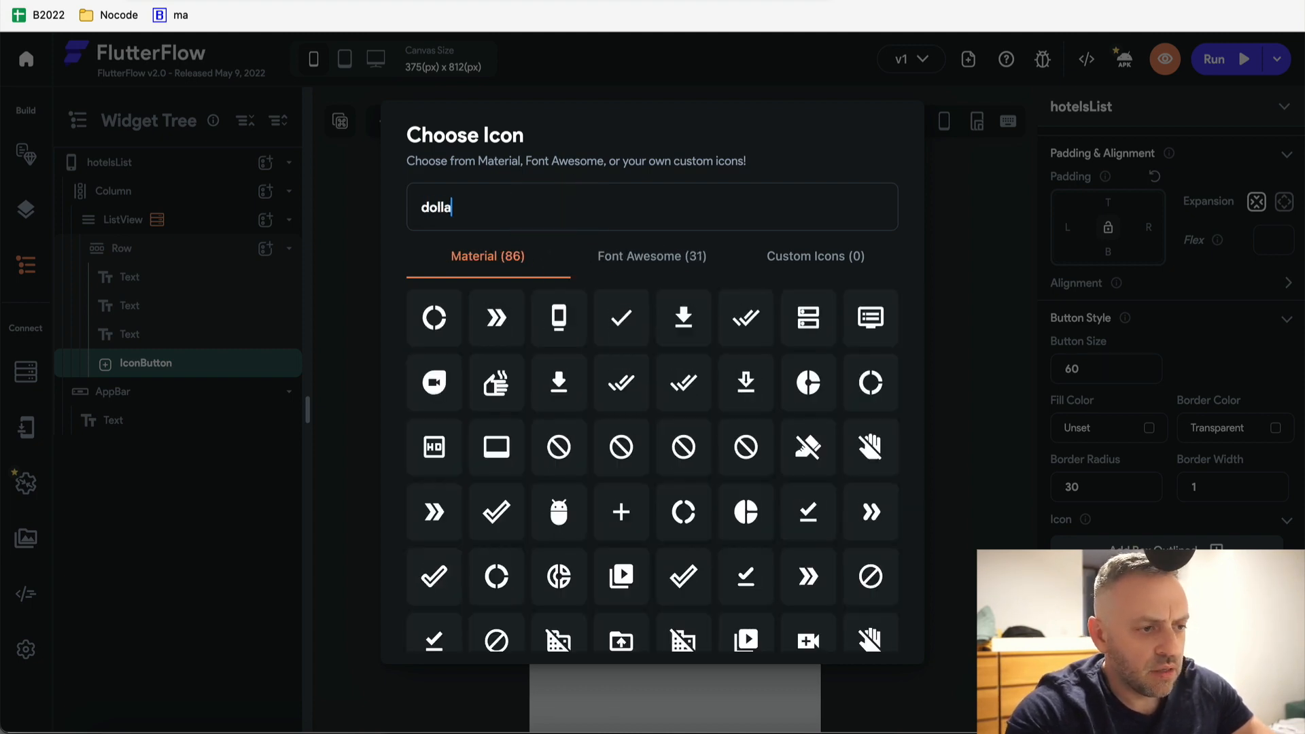
key("BackSpace")
key("BackSpace")
key("BackSpace")
key("BackSpace")
key("BackSpace")
key("BackSpace")
type("mone")
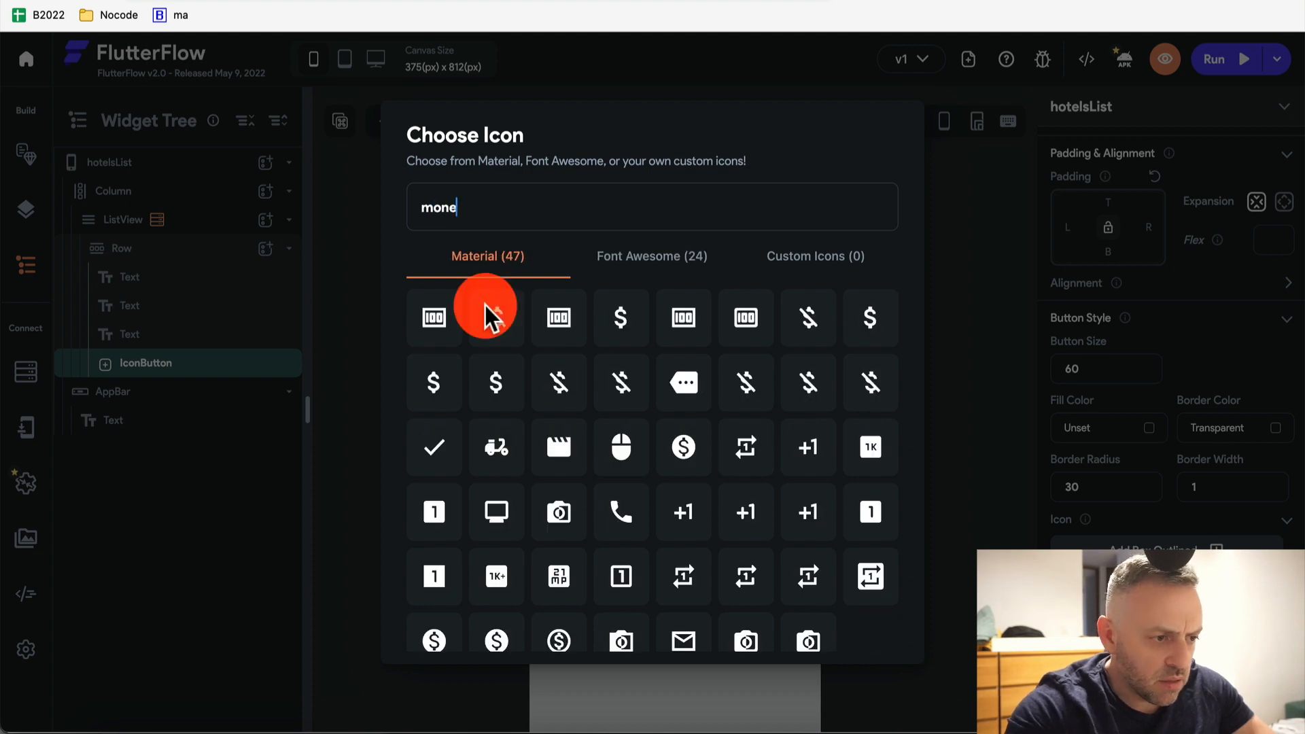
left_click(432, 383)
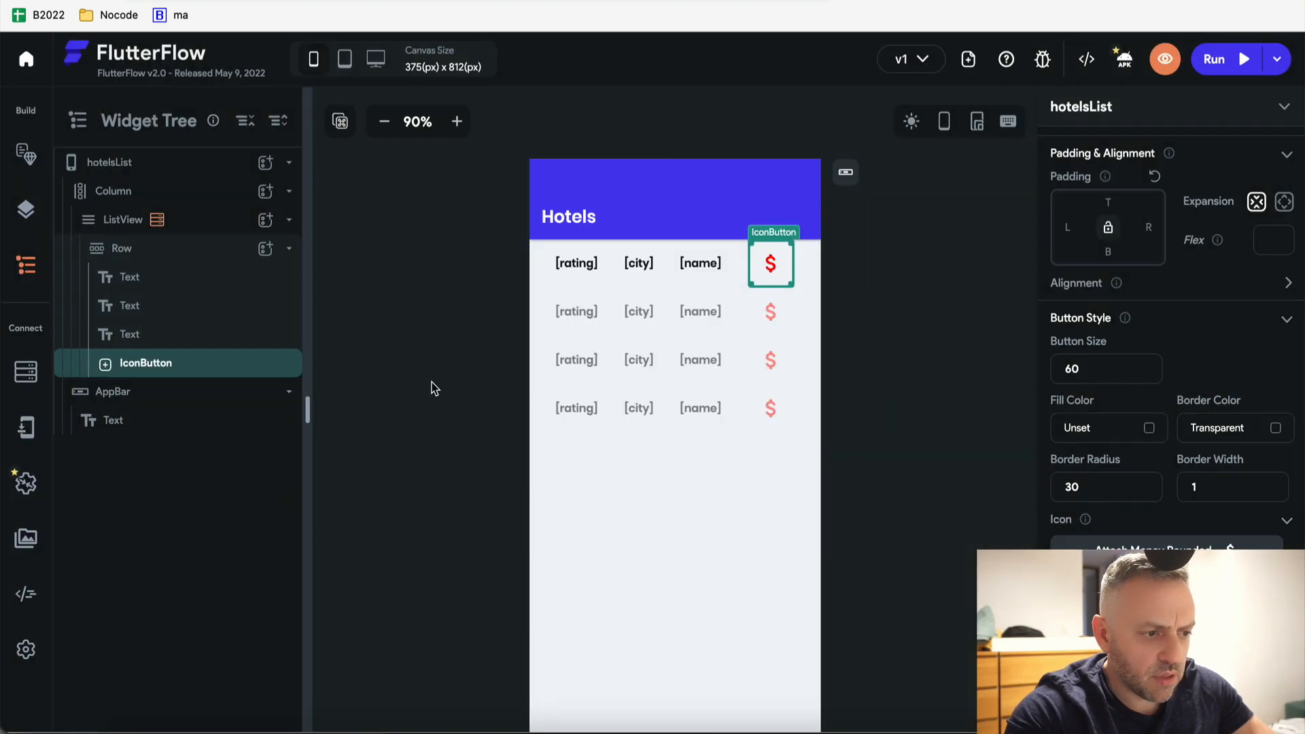
left_click(1237, 544)
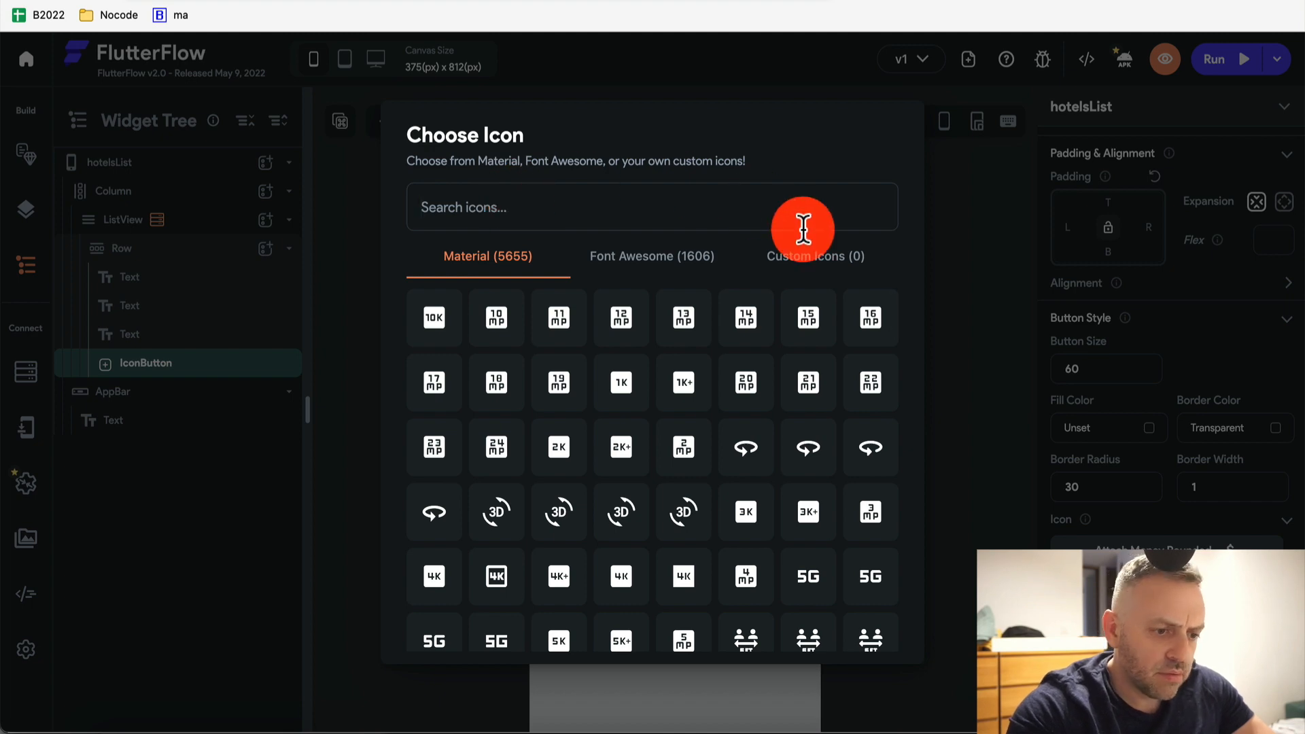
left_click(970, 210)
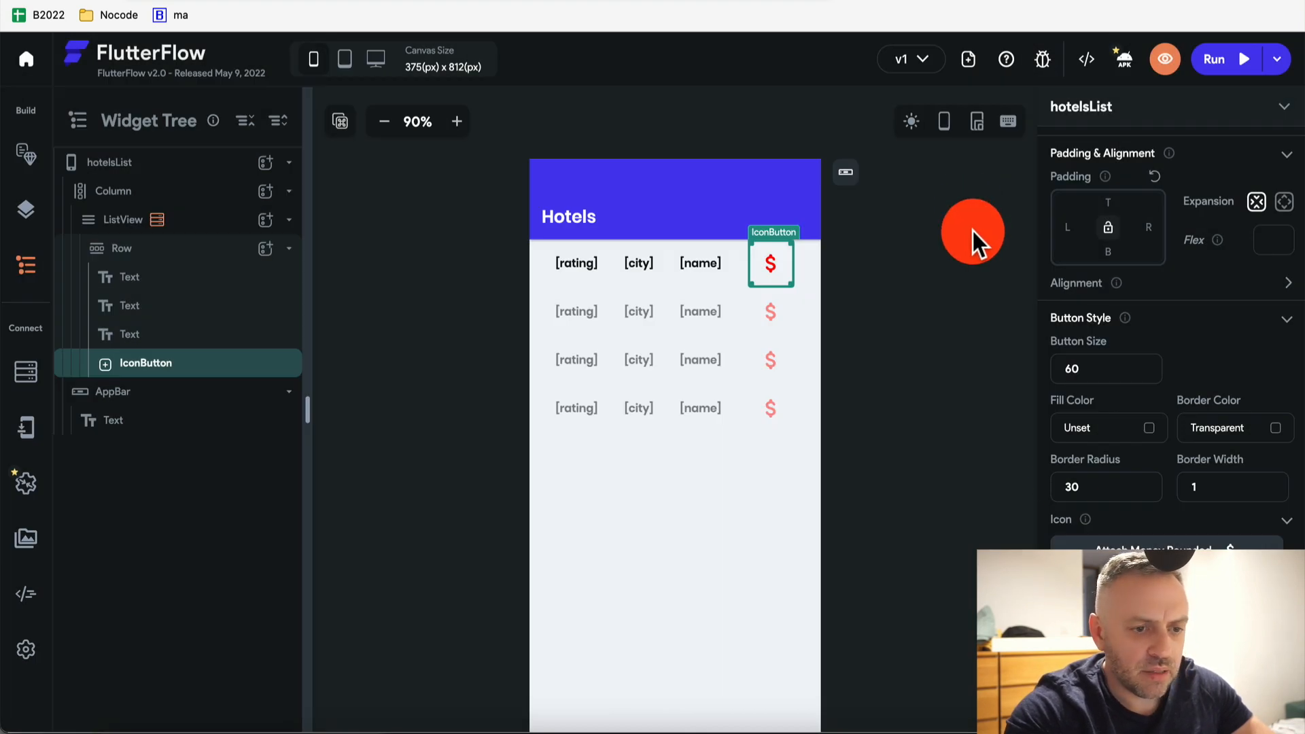
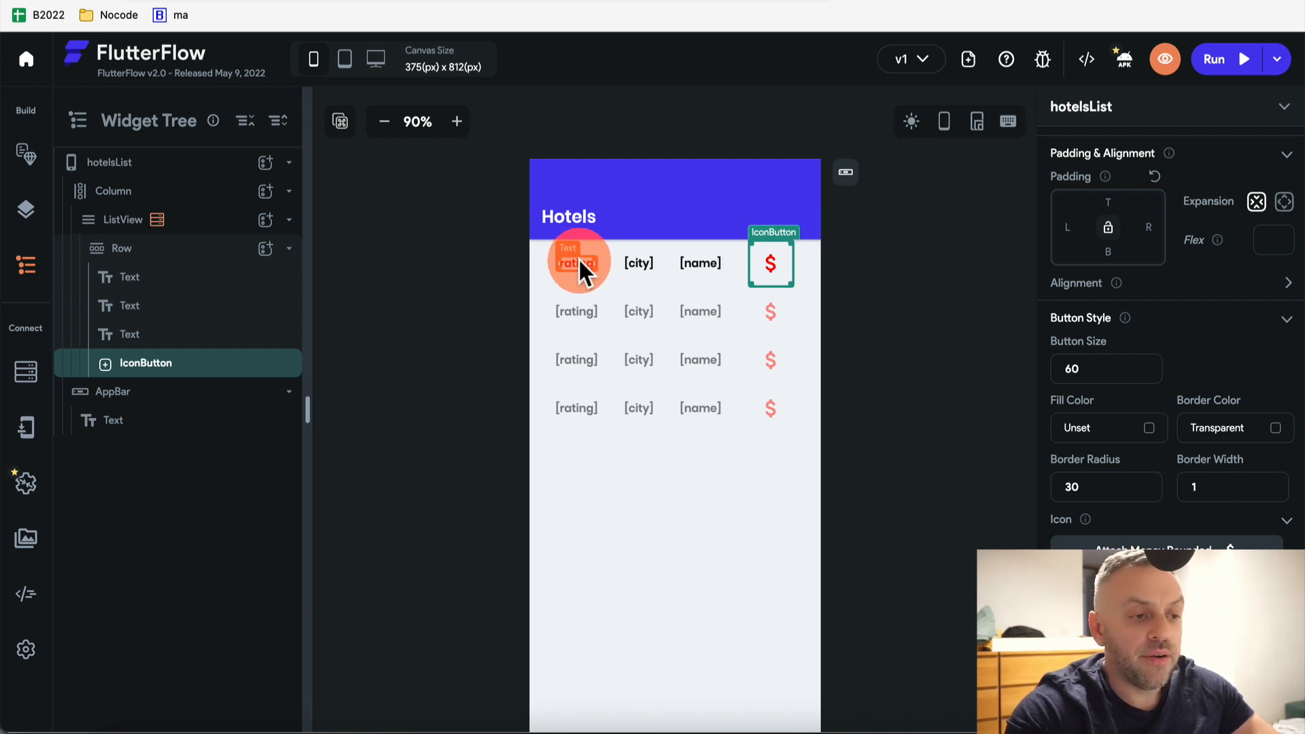
Give the hotel's rating text an On Tap action that navigates to the ReviewsList page
left_click(578, 264)
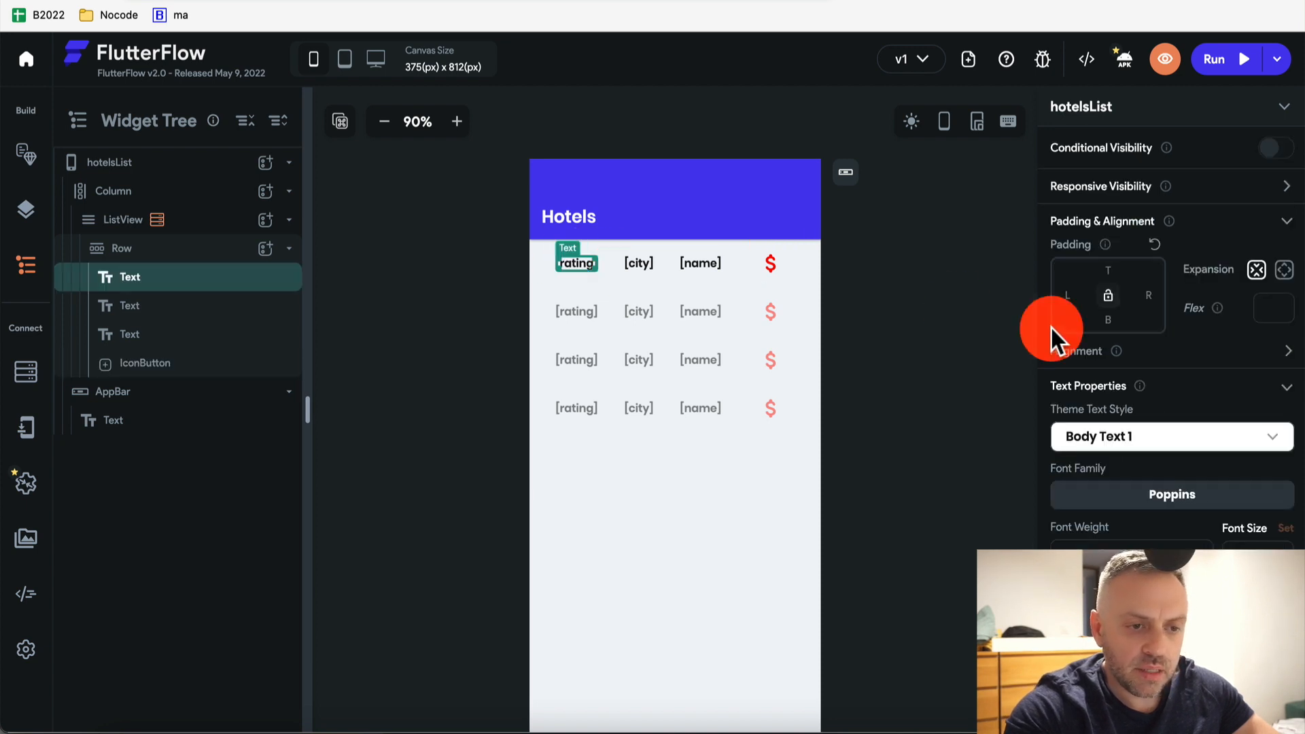
scroll(1128, 337, "up", 2)
scroll(1129, 337, "up", 2)
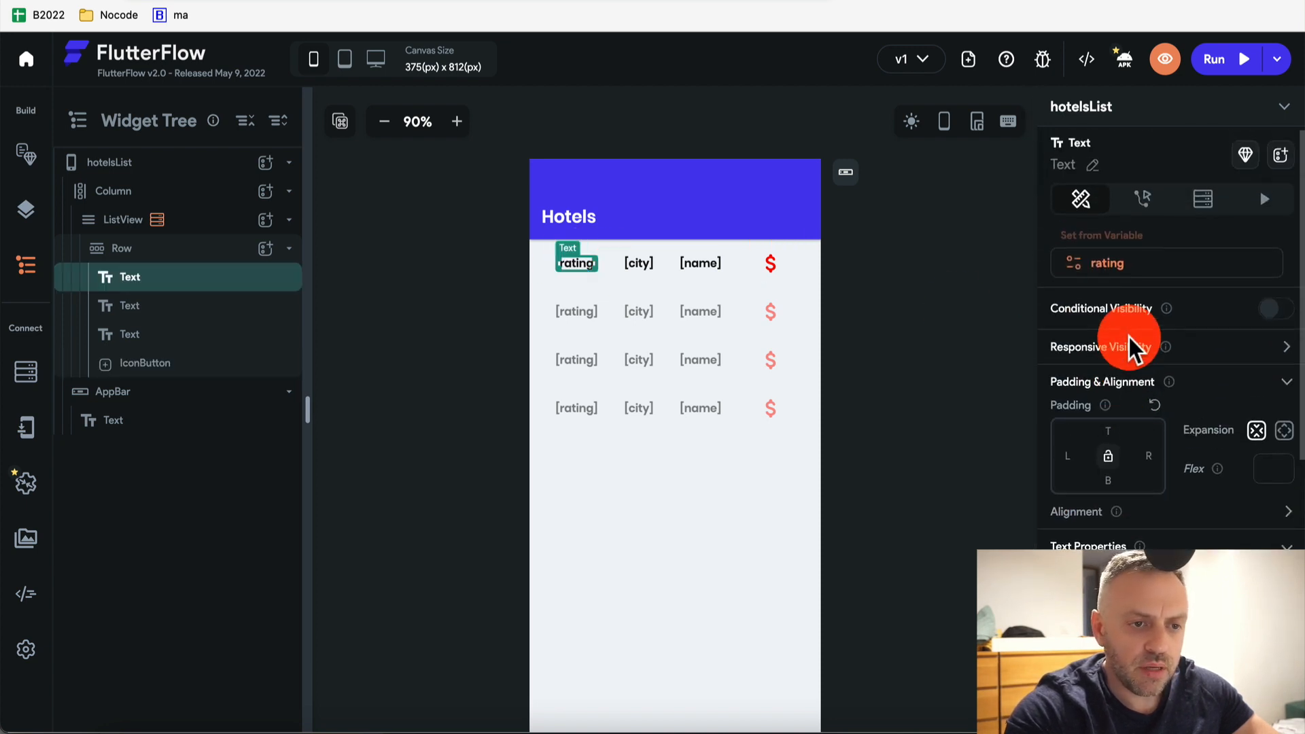
left_click(1145, 199)
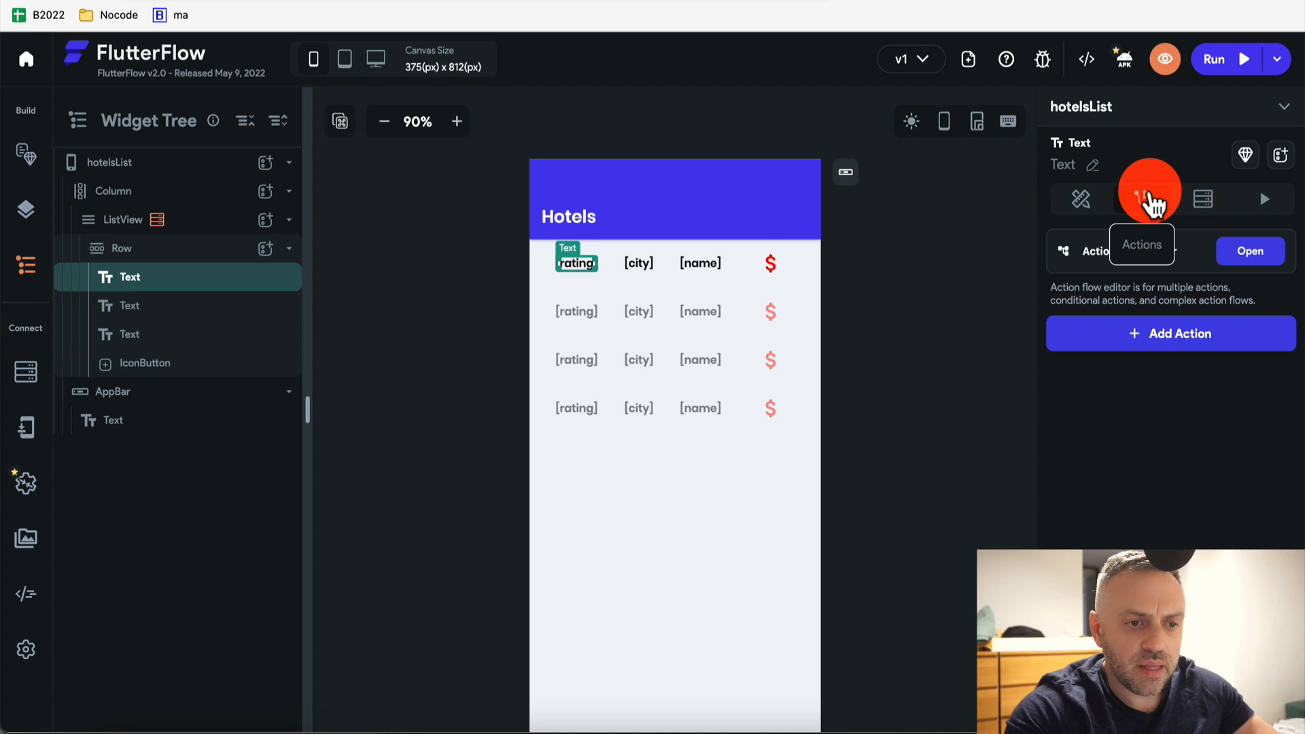
left_click(1189, 335)
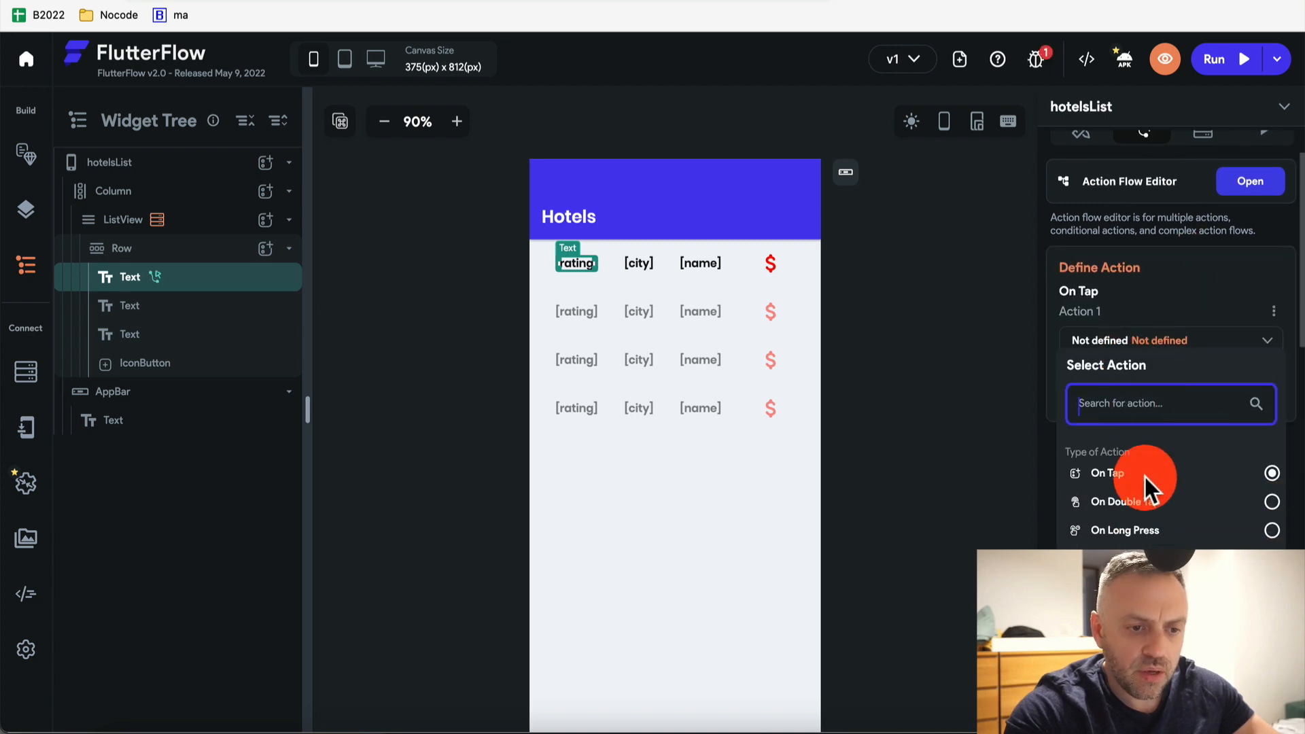
scroll(1208, 475, "down", 1)
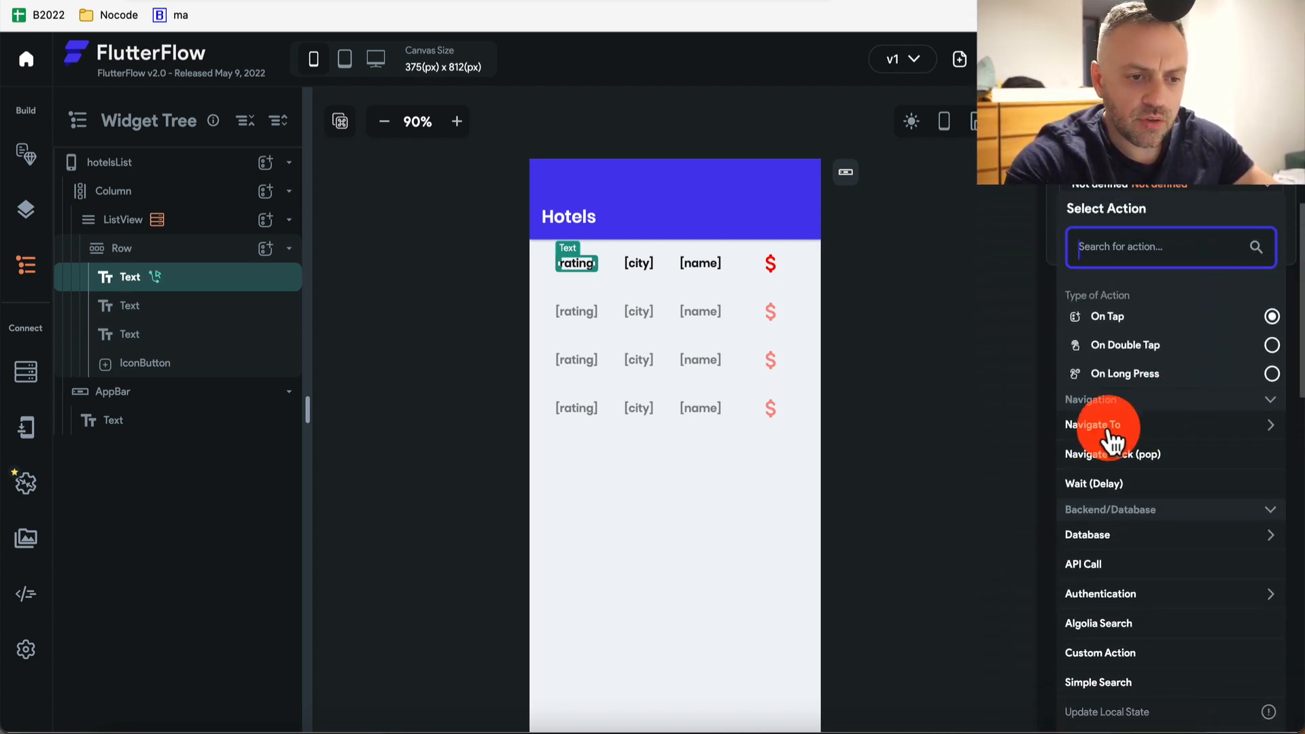
left_click(1122, 425)
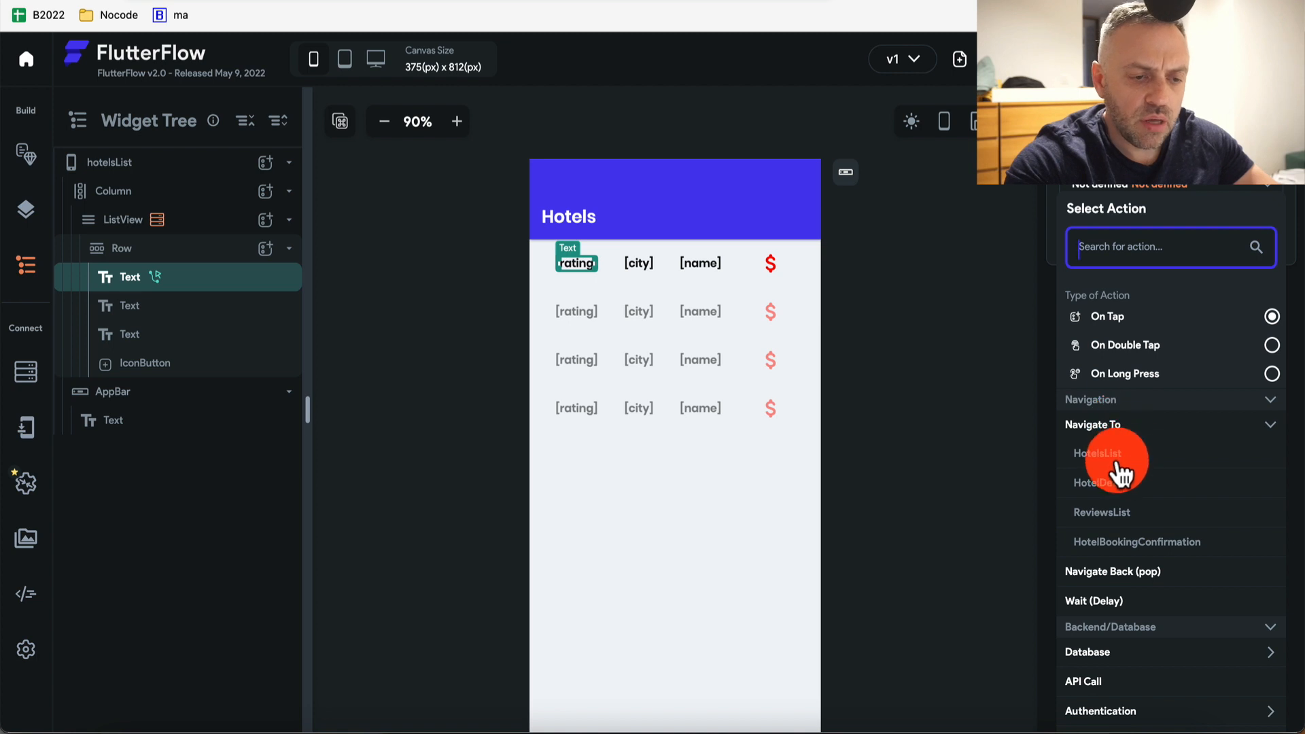
left_click(1115, 523)
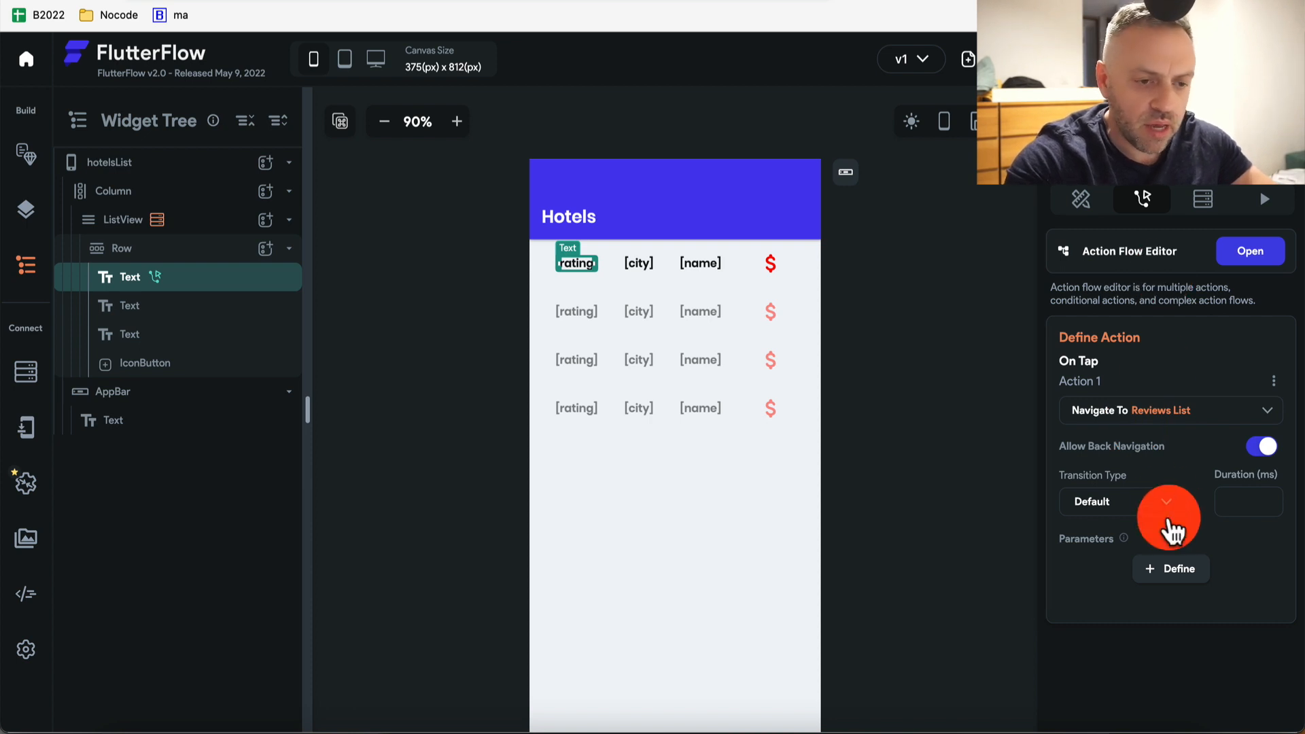
Define a ReviewsList parameter named hotelDocRef of type RecordReference with record type Hotels
left_click(1176, 565)
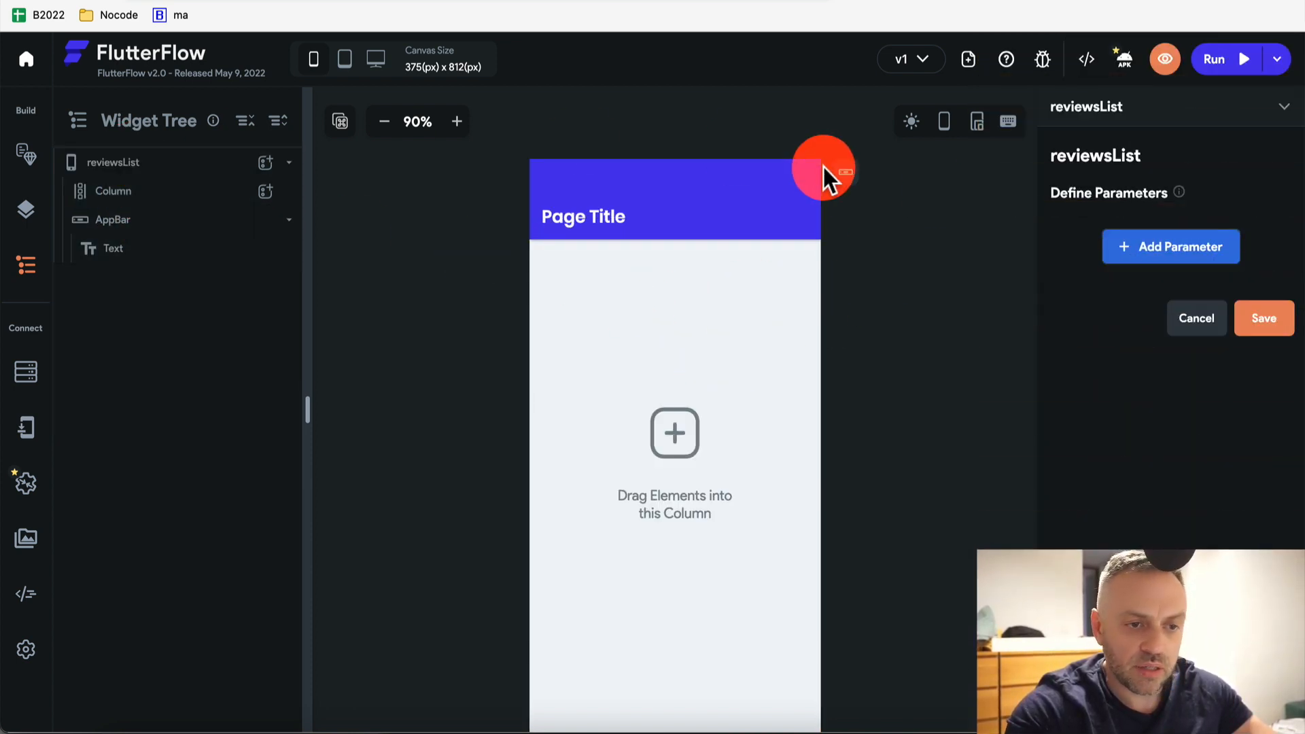
left_click(1183, 253)
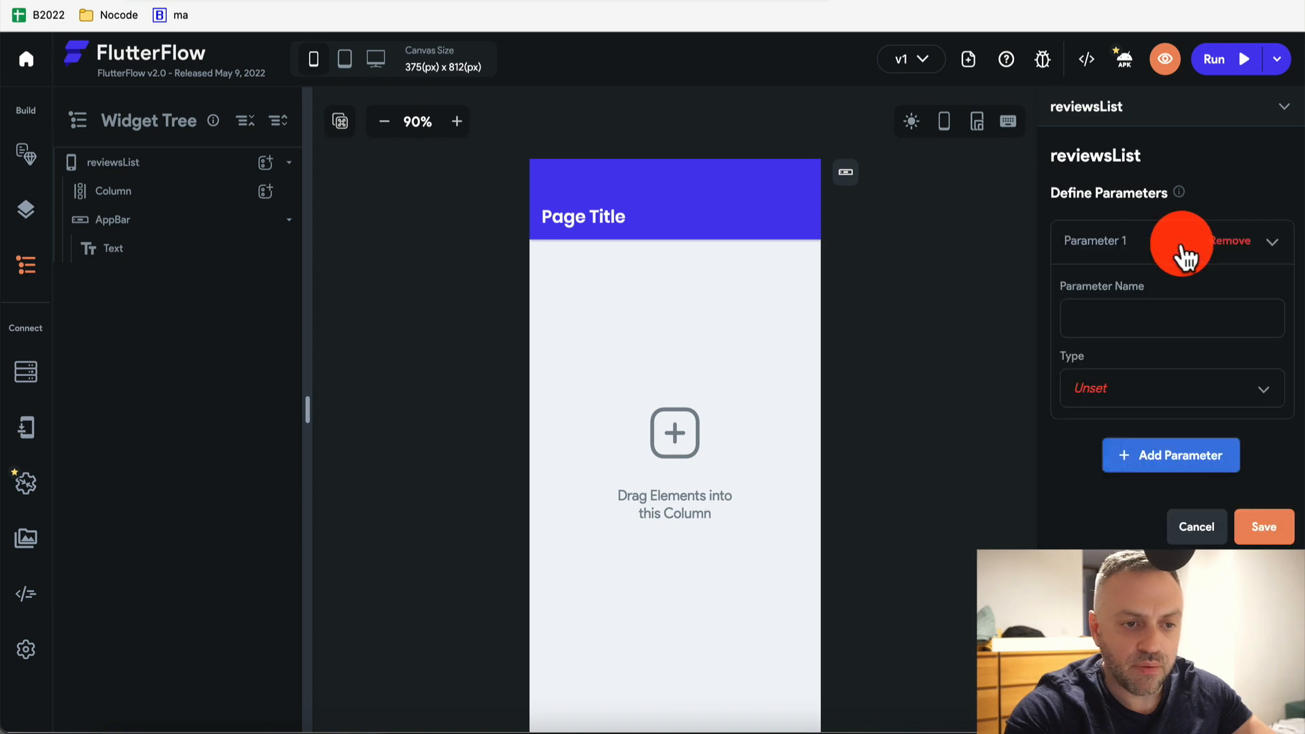
left_click(1163, 309)
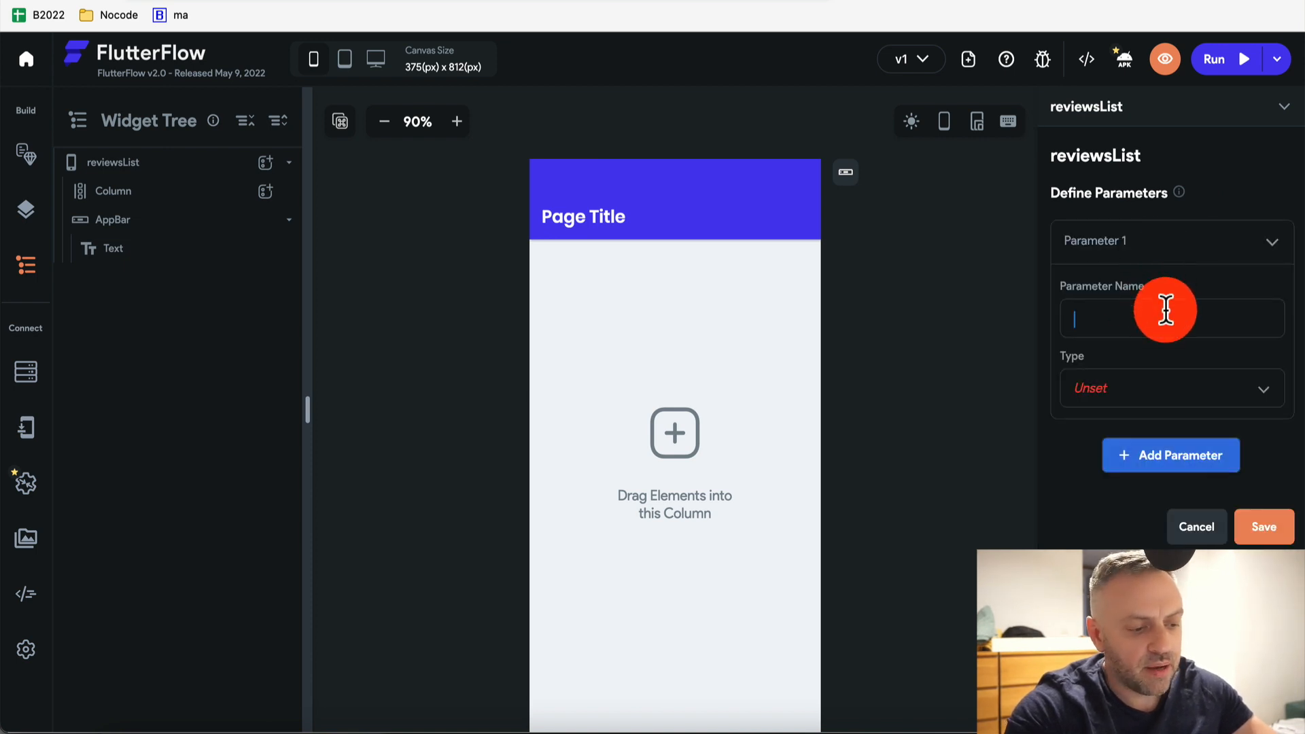
type("hotel")
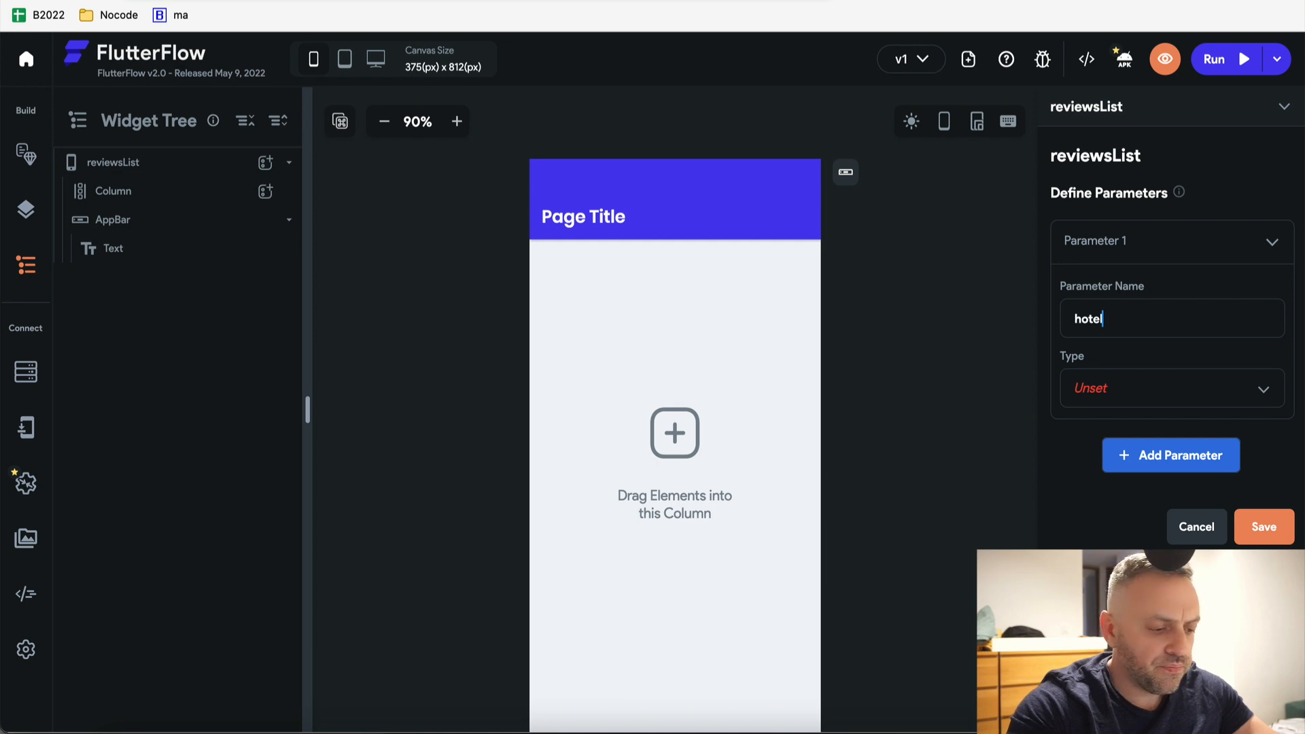
type("Doc")
left_click(1175, 396)
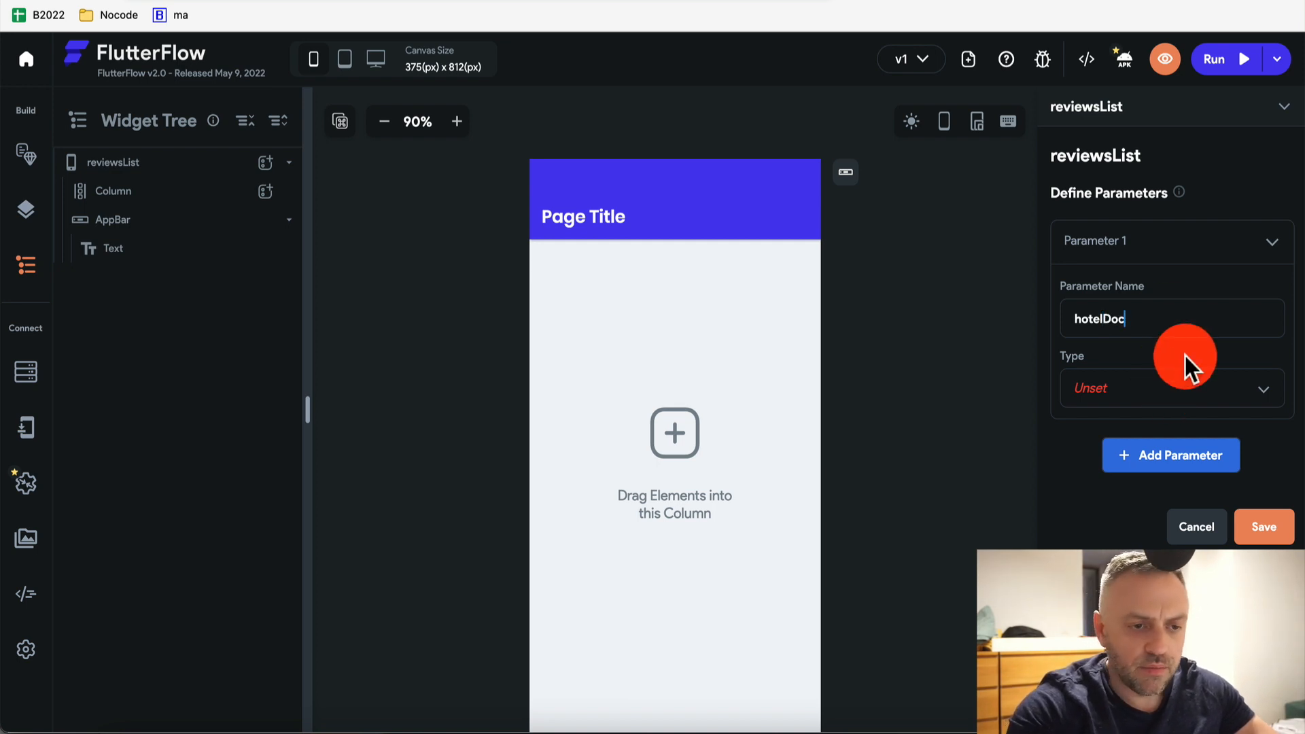
type("Ref")
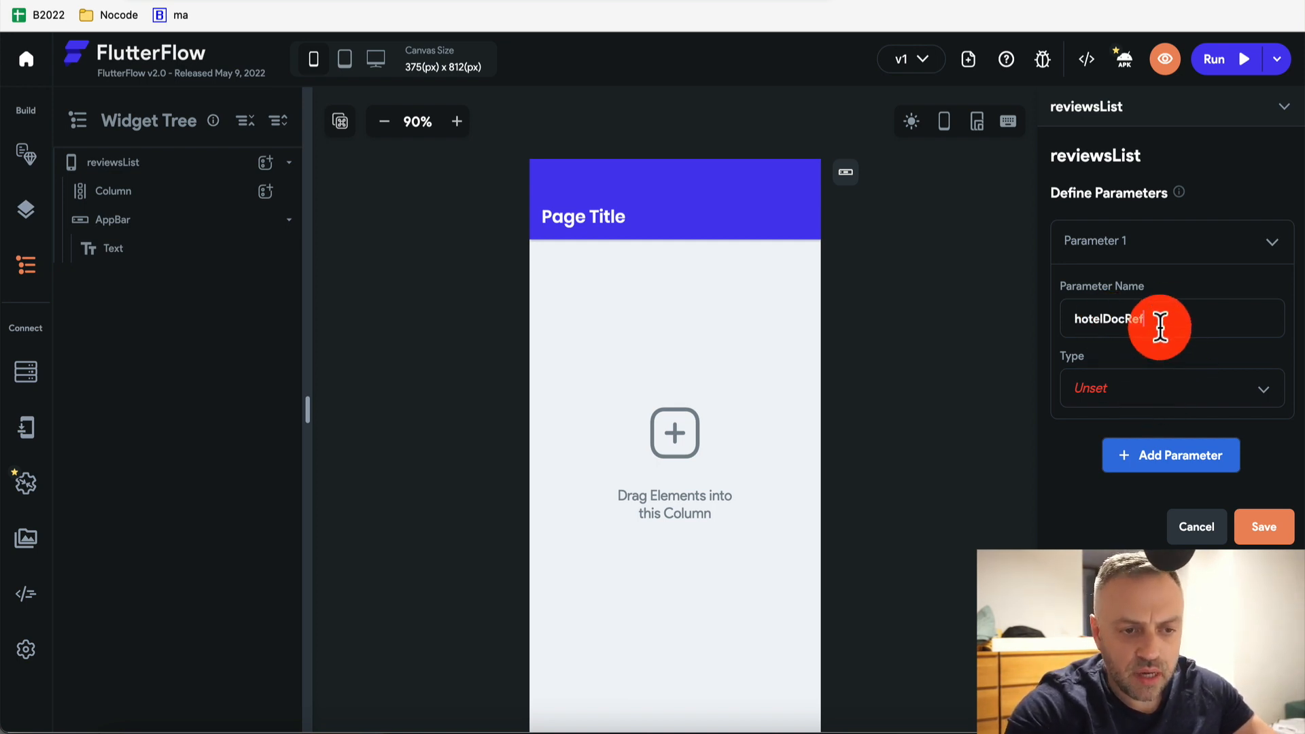
left_click(1156, 393)
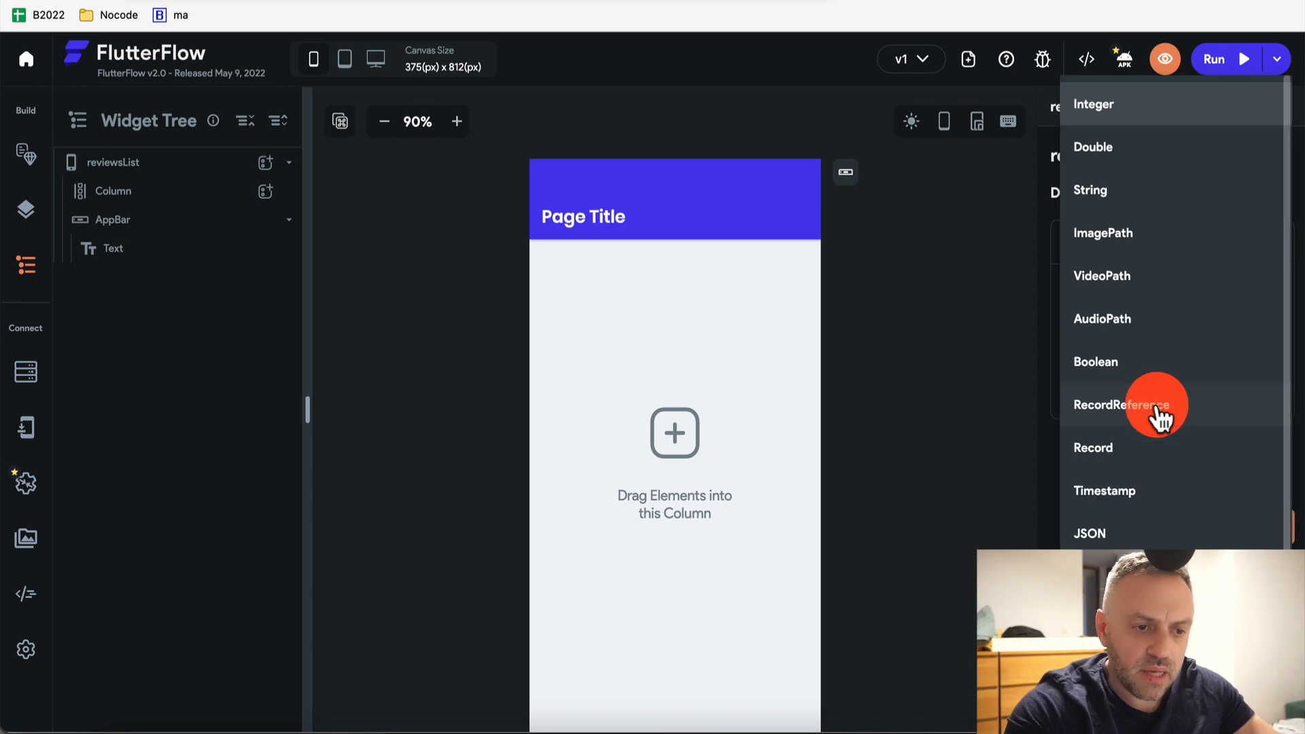
left_click(1159, 402)
left_click(1144, 469)
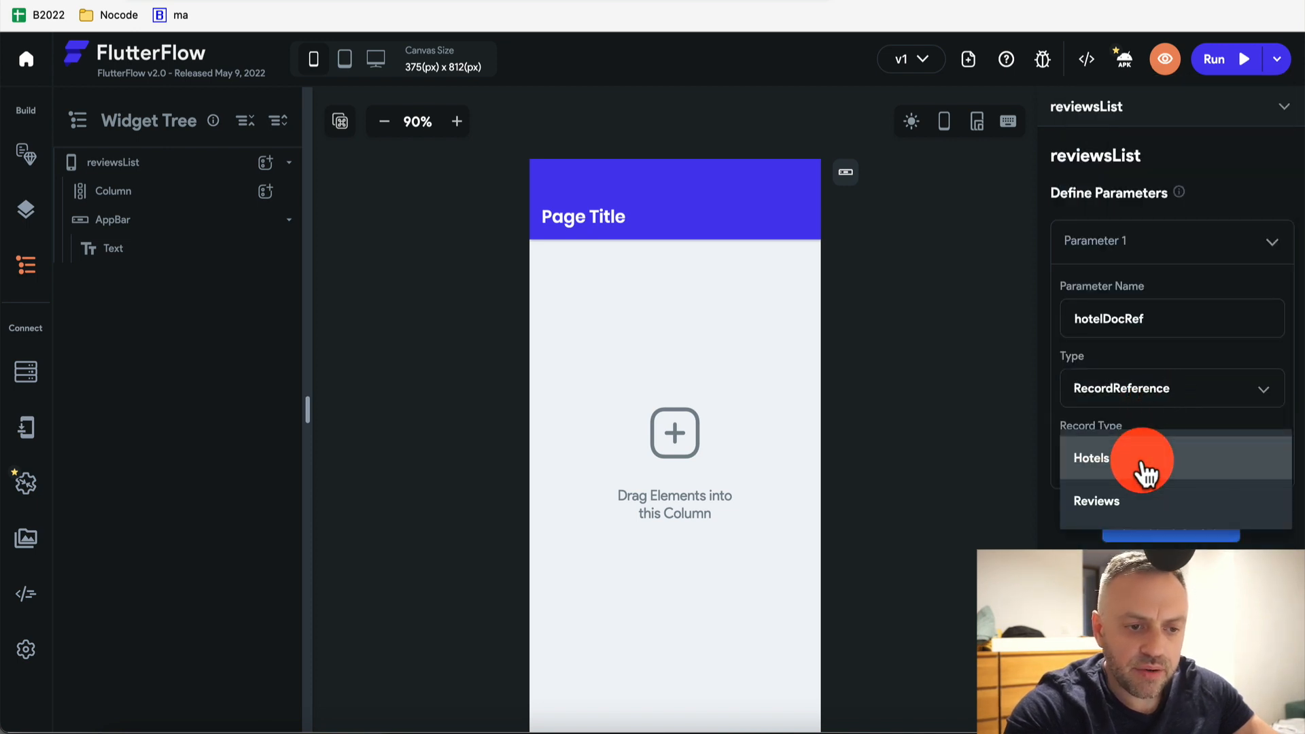
left_click(1156, 464)
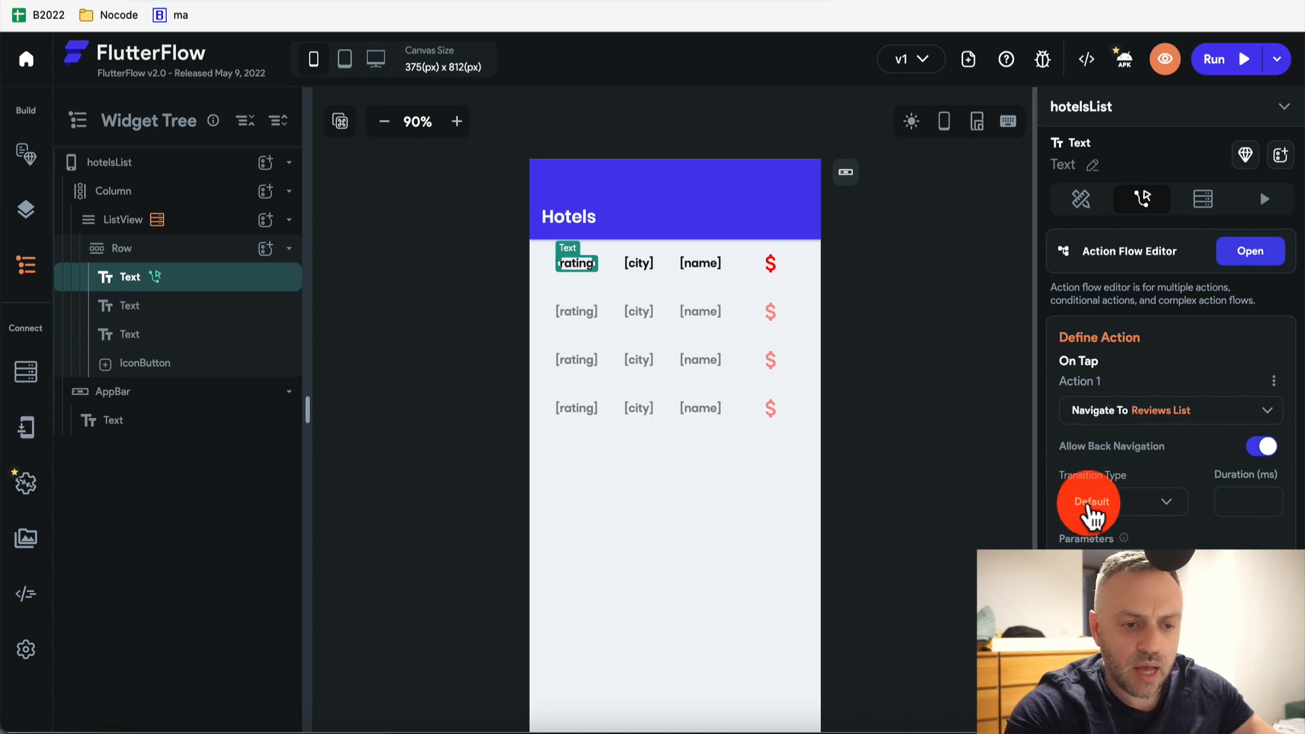
Pass hotelDocRef as the reference of the Hotels record from the ListView
left_click(1127, 581)
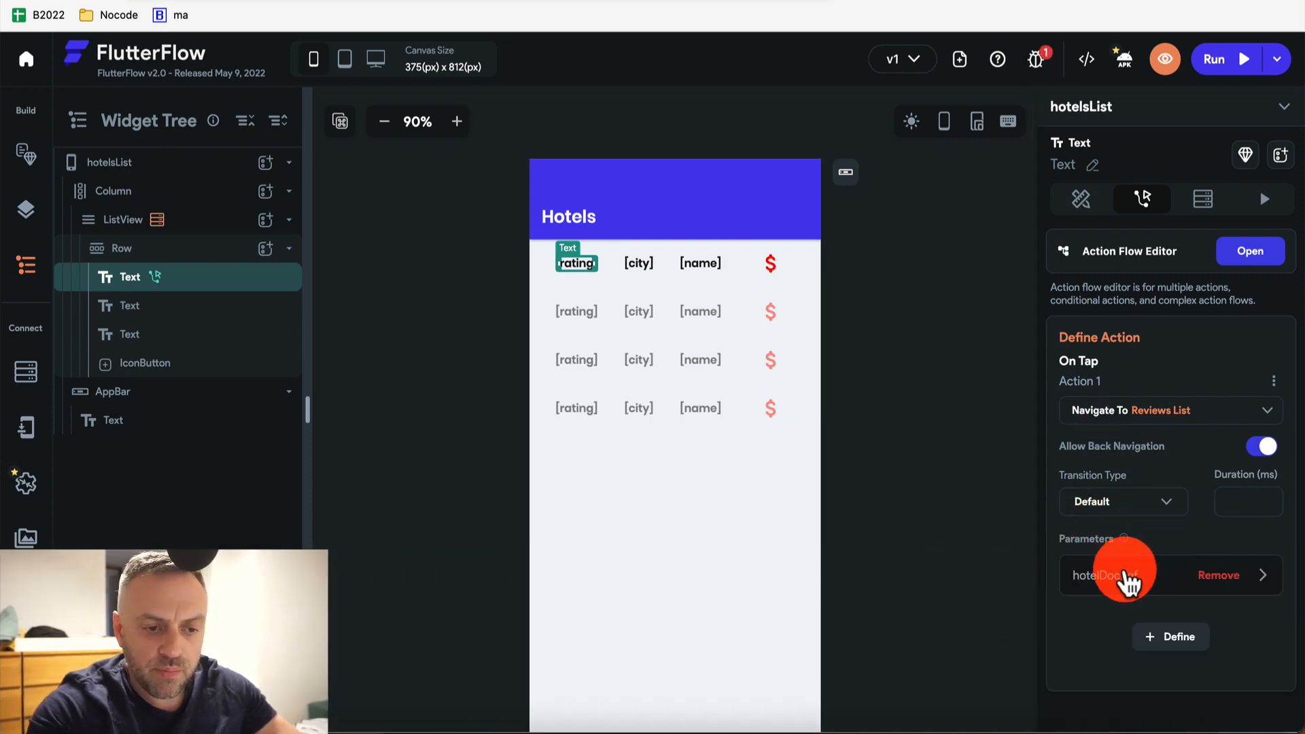
left_click(1121, 576)
scroll(1107, 569, "down", 4)
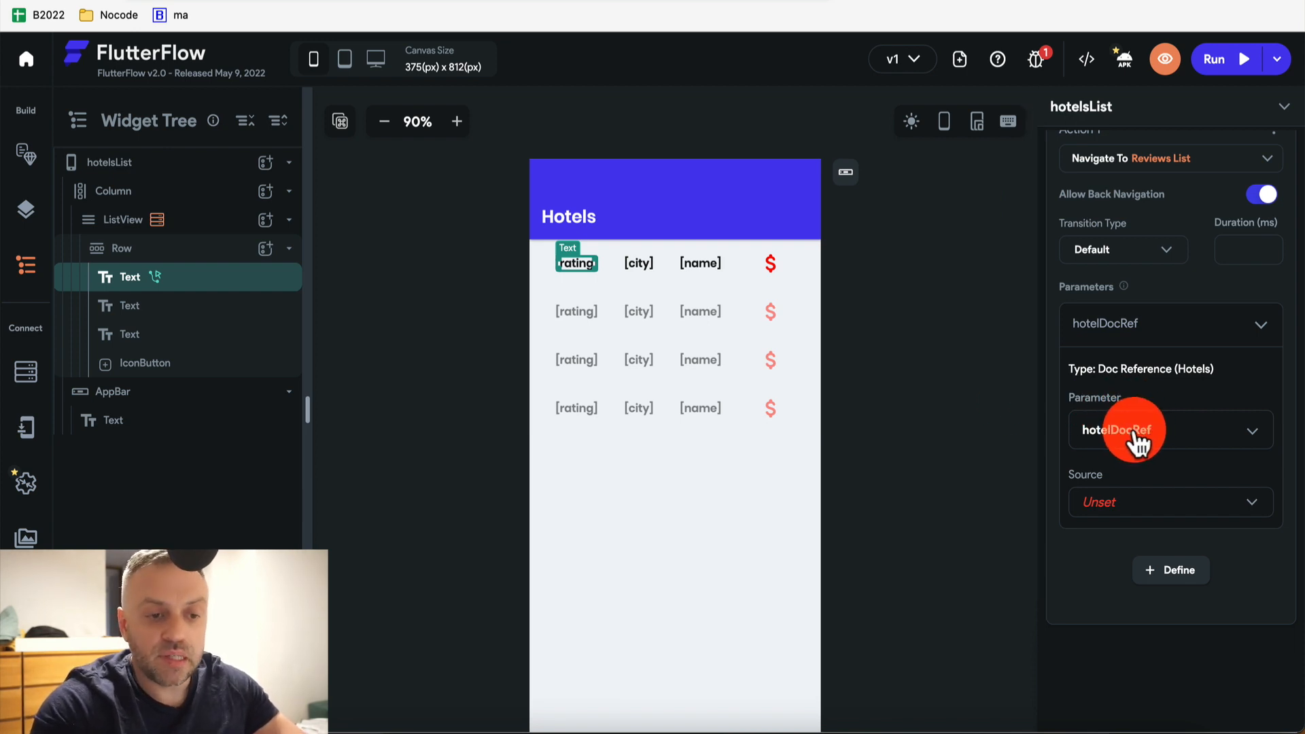
left_click(1115, 504)
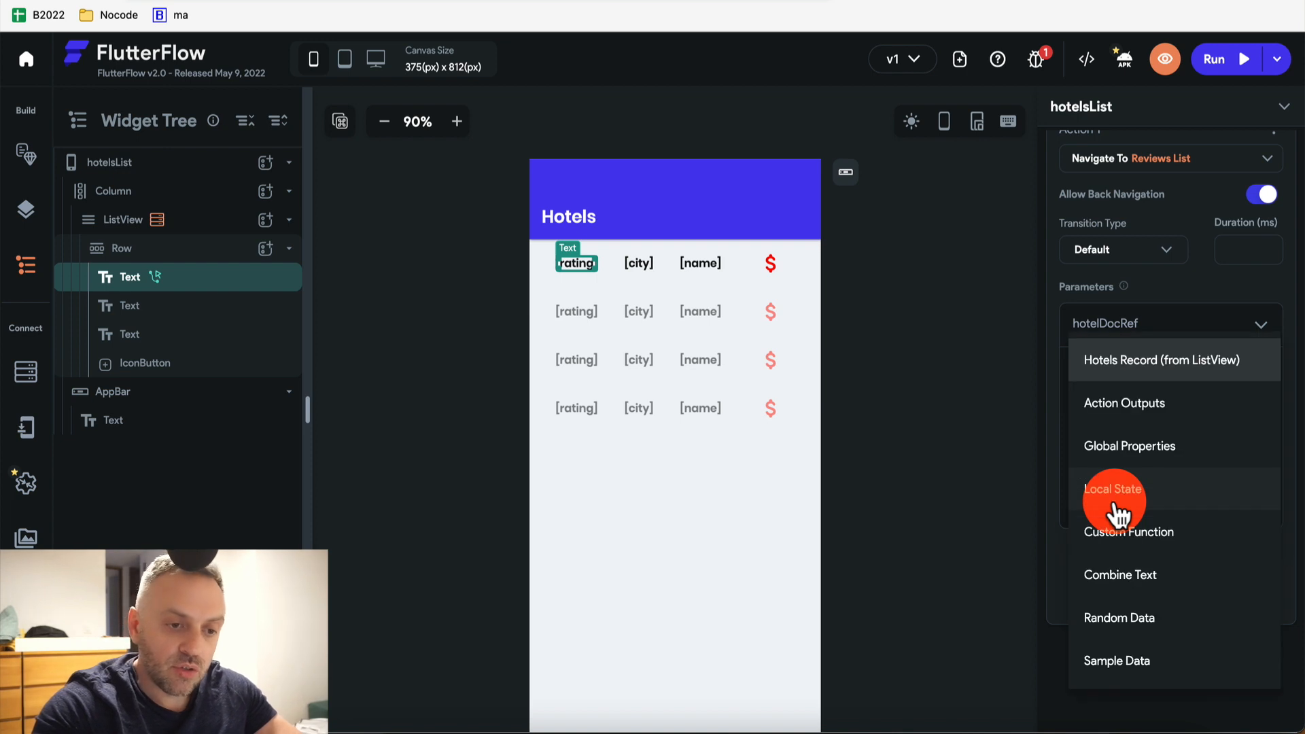
left_click(1165, 360)
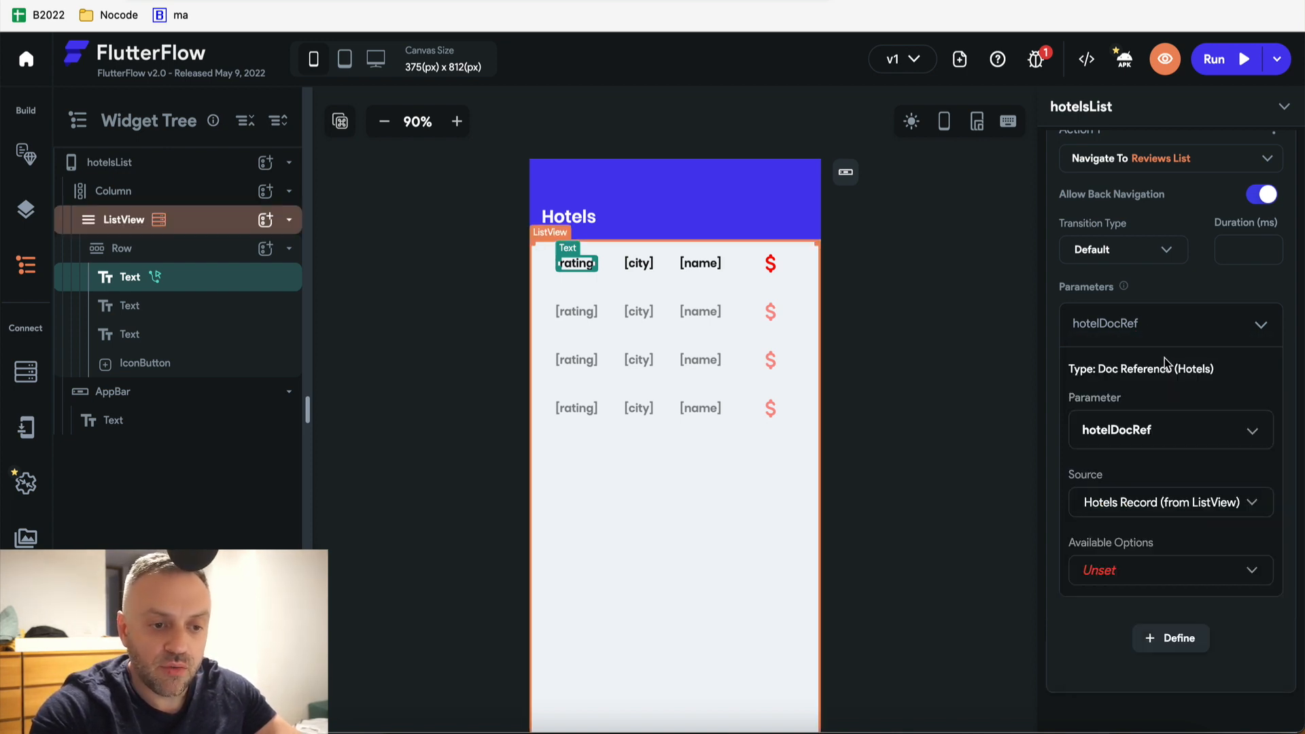
left_click(1165, 571)
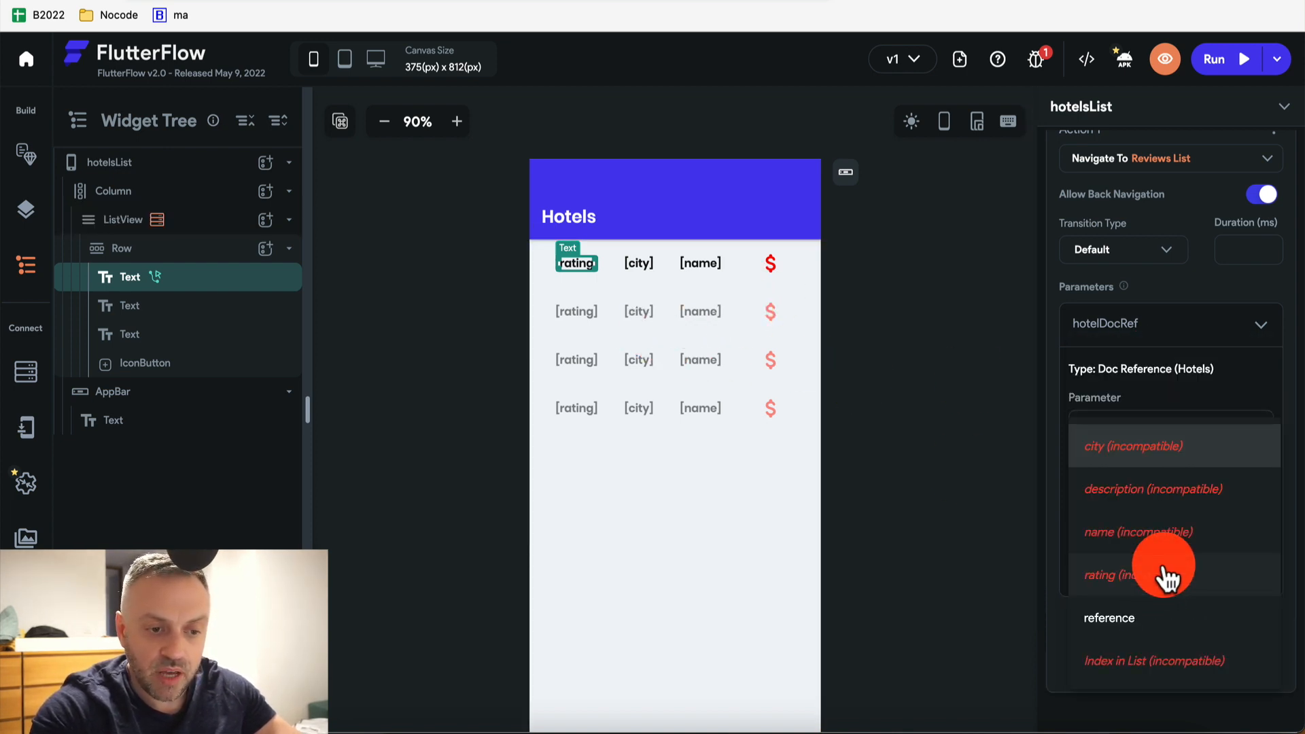
left_click(1142, 620)
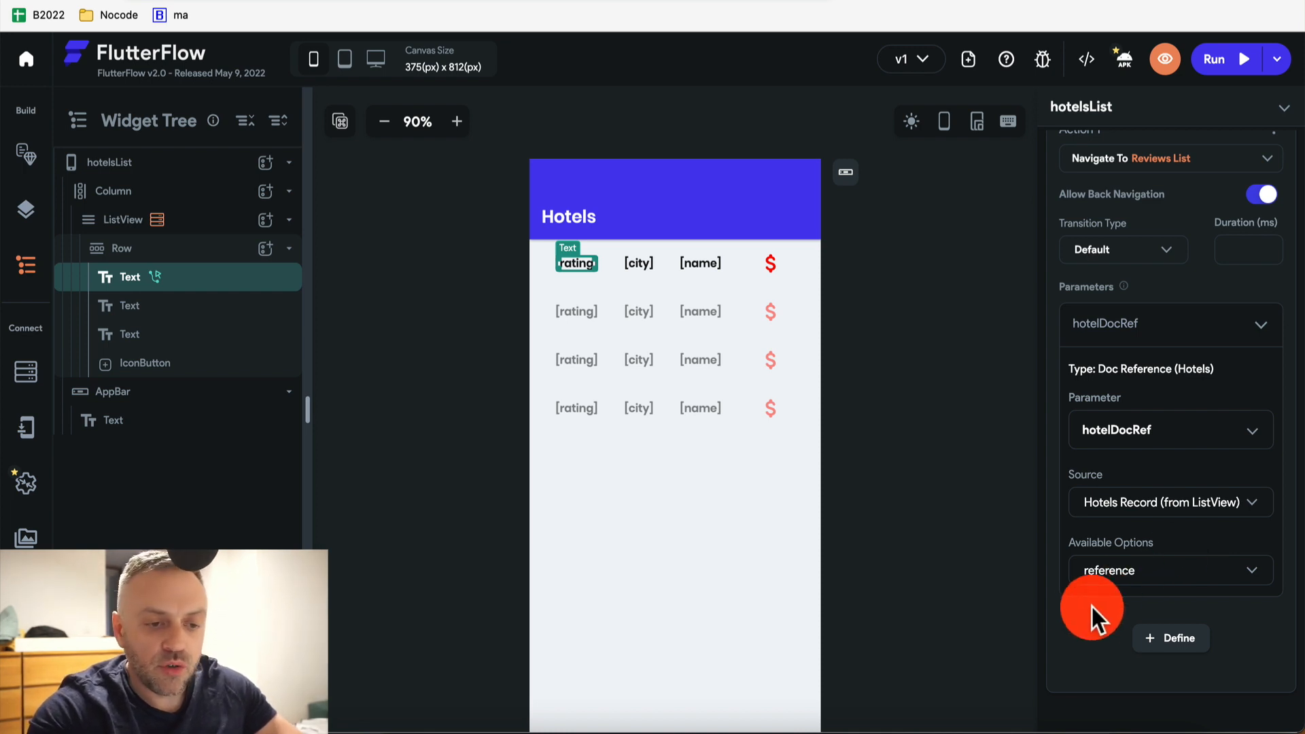
left_click(579, 263)
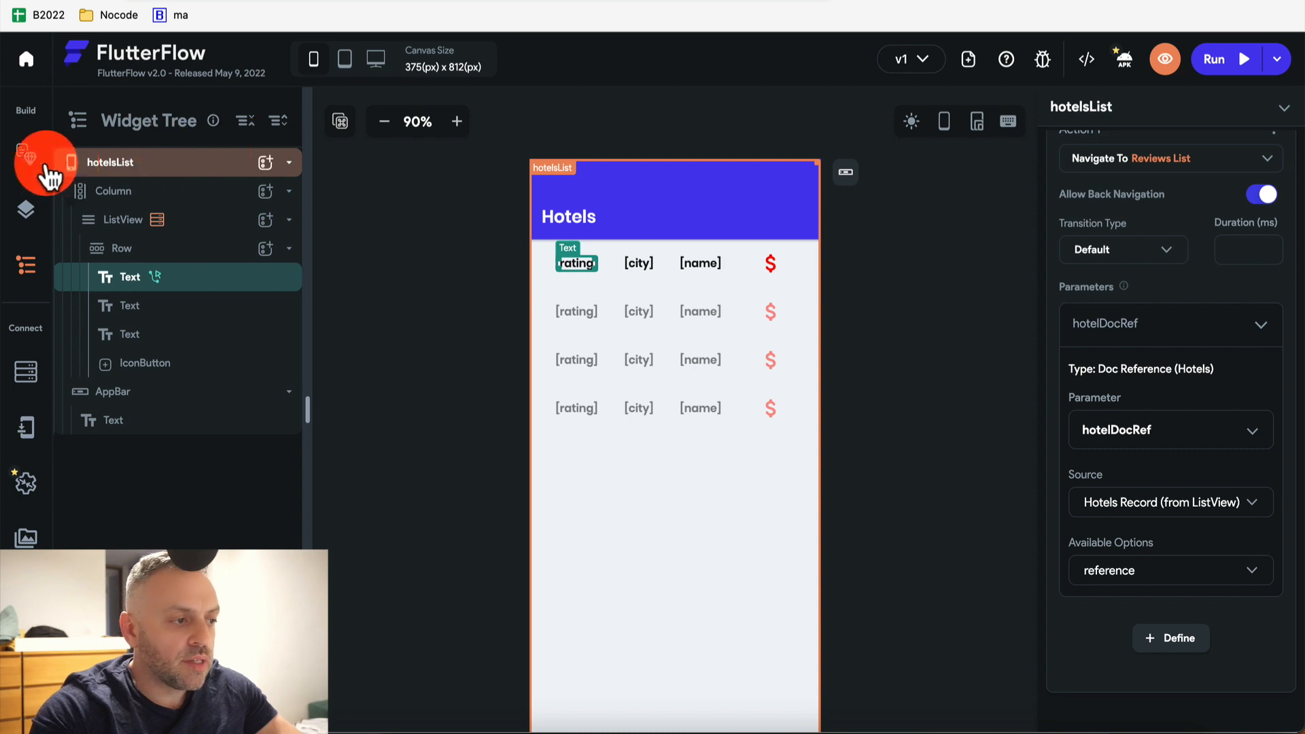
Open the reviewsList page and add a ListView below the page title
left_click(26, 153)
left_click(140, 285)
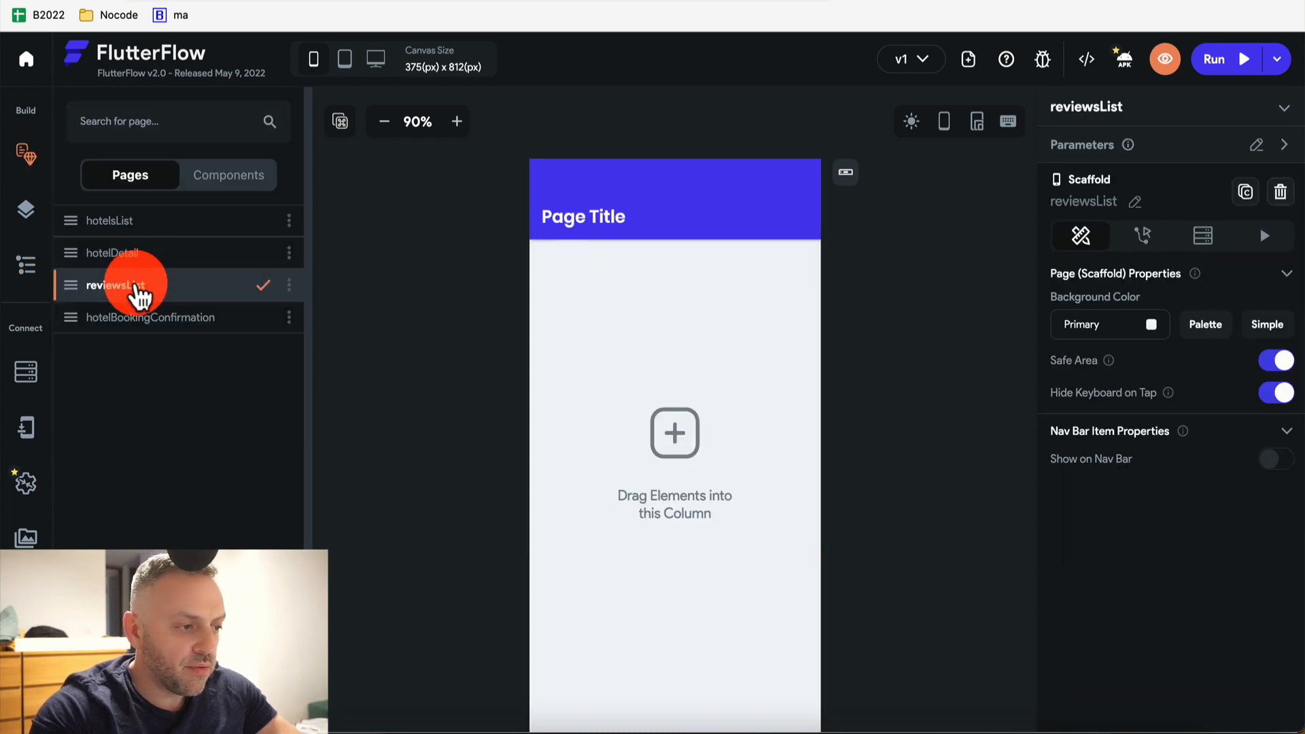
left_click(636, 285)
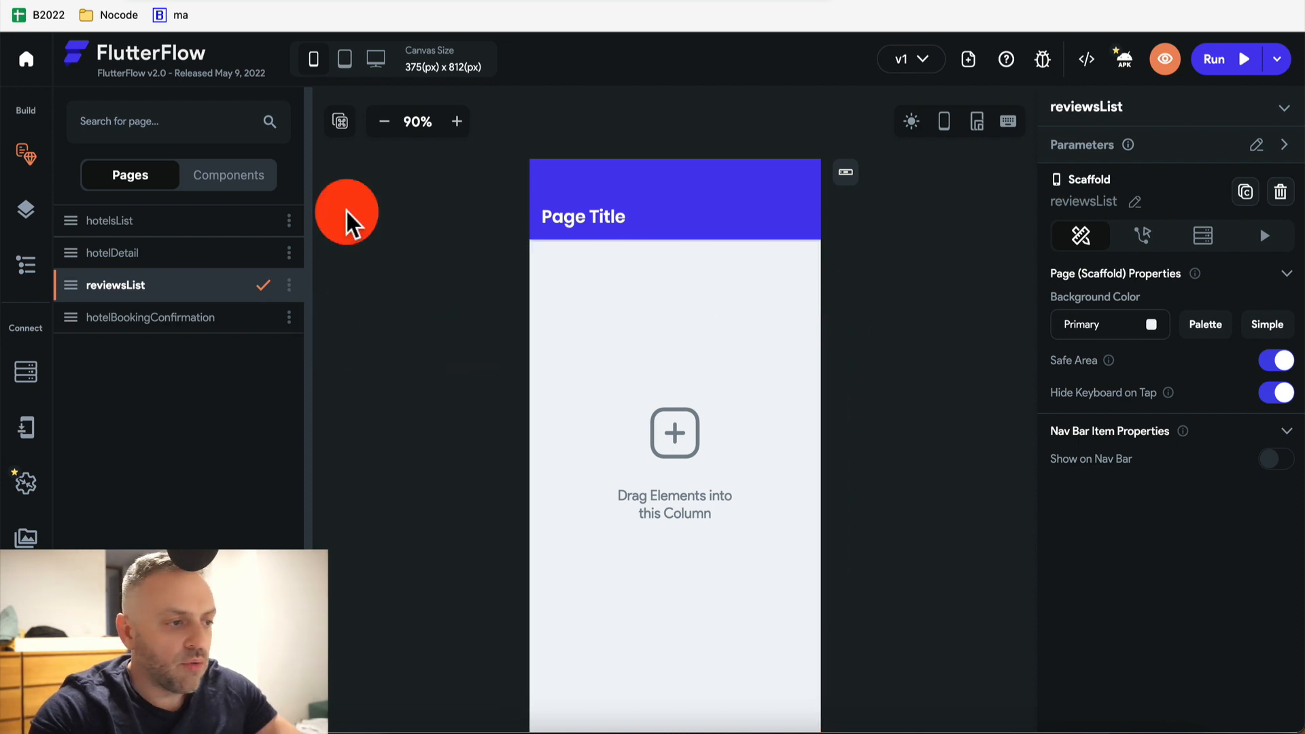
left_click(30, 212)
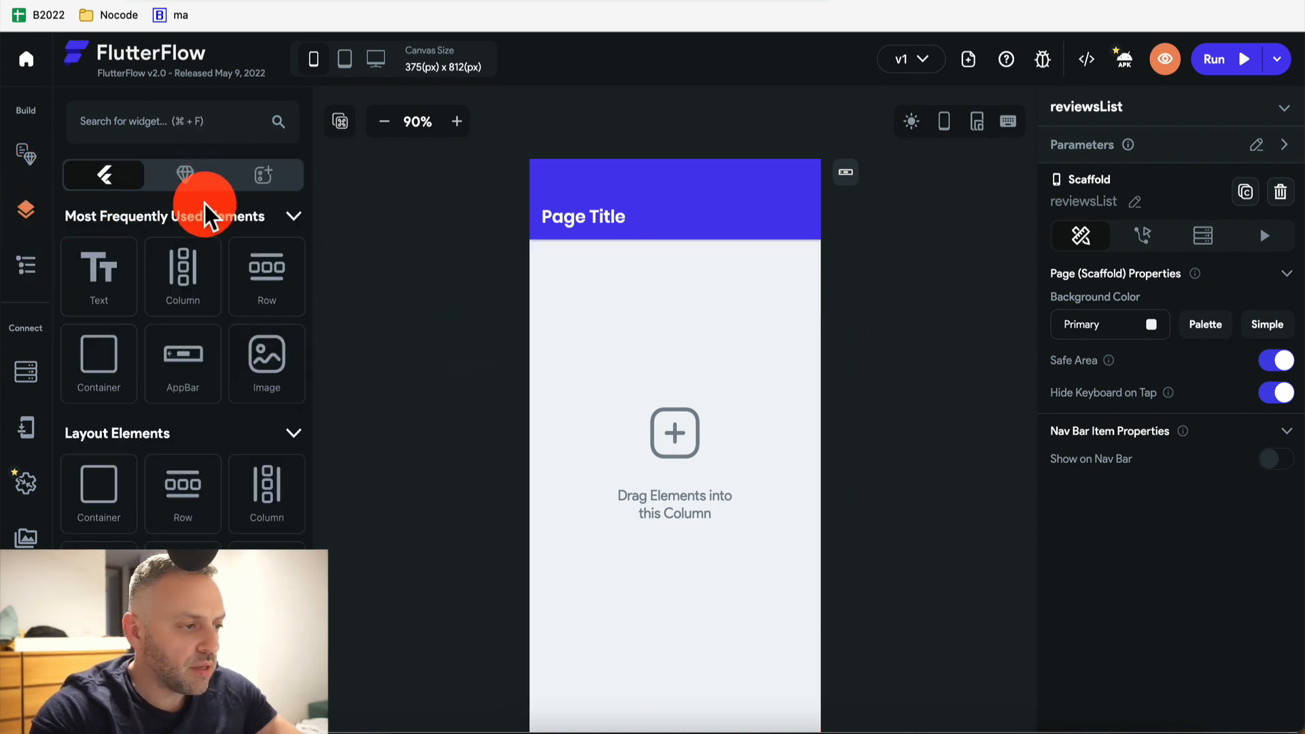
left_click(212, 123)
type("list")
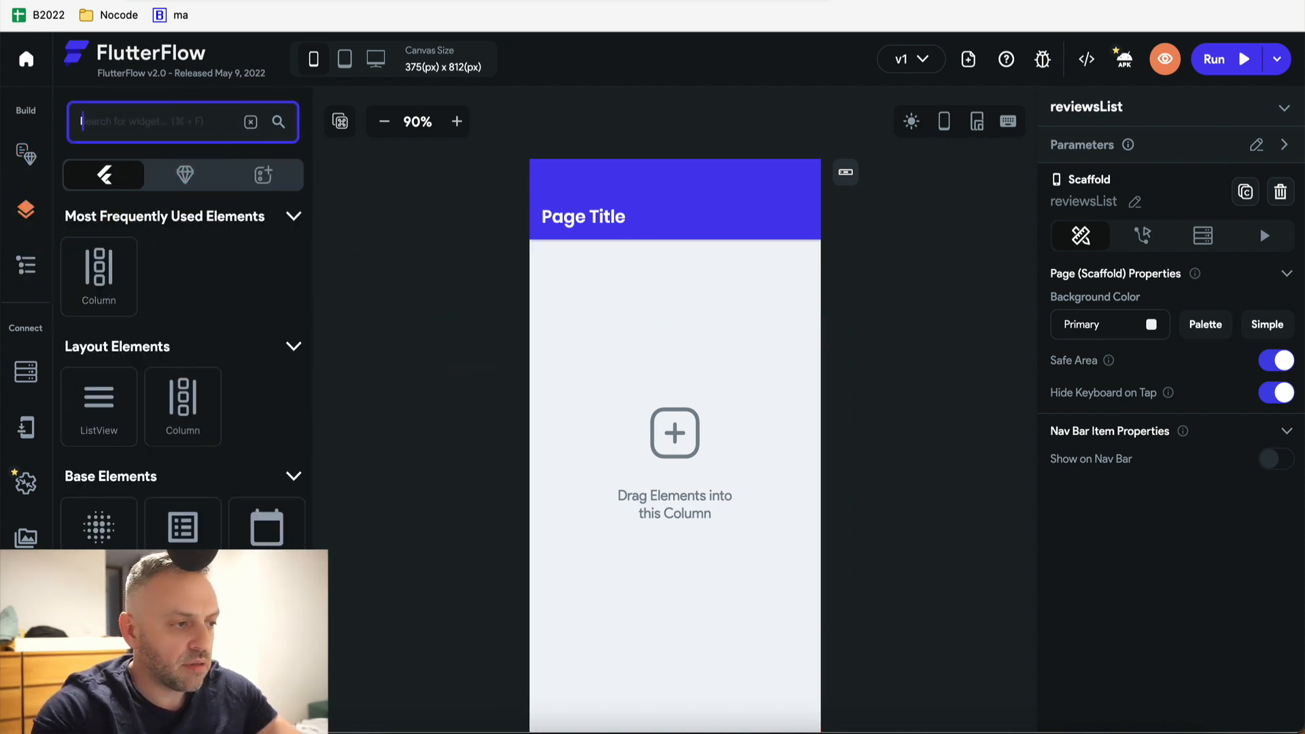
left_click_drag(100, 300, 629, 334)
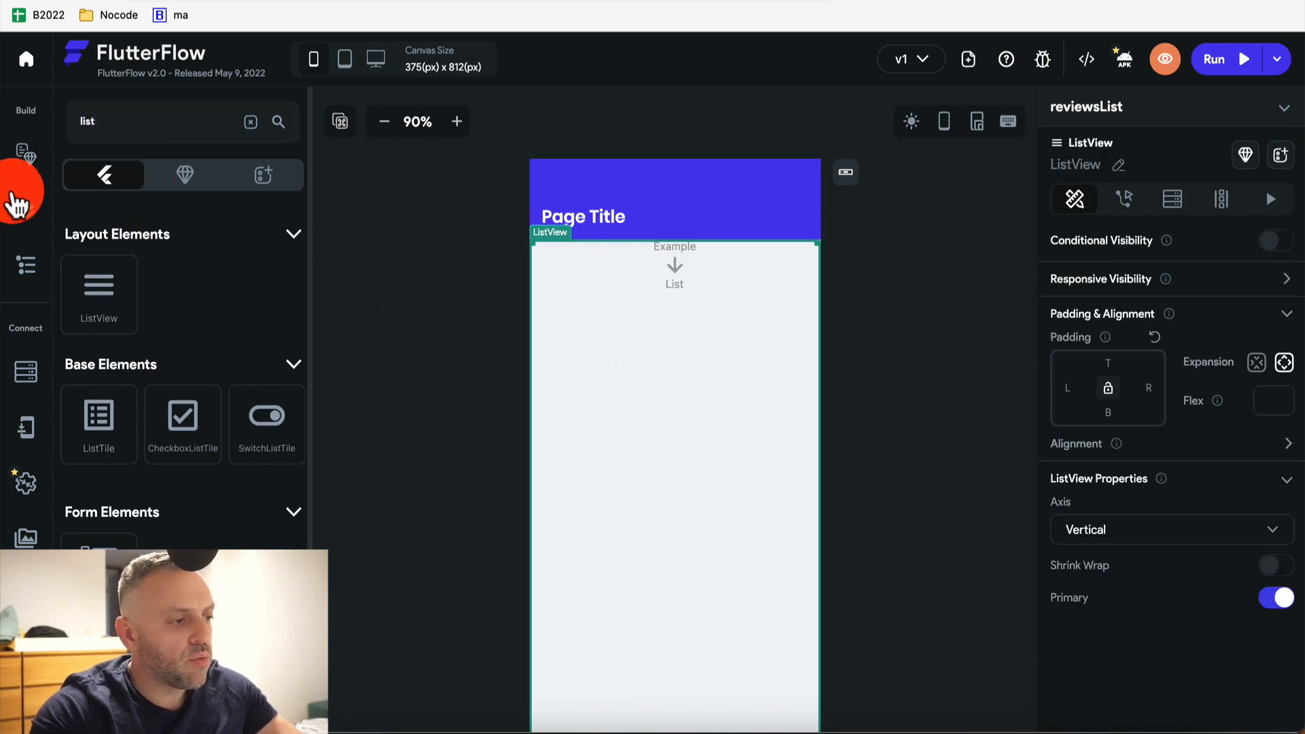
Add a Row inside the ListView containing two Hello World Text widgets
left_click(26, 263)
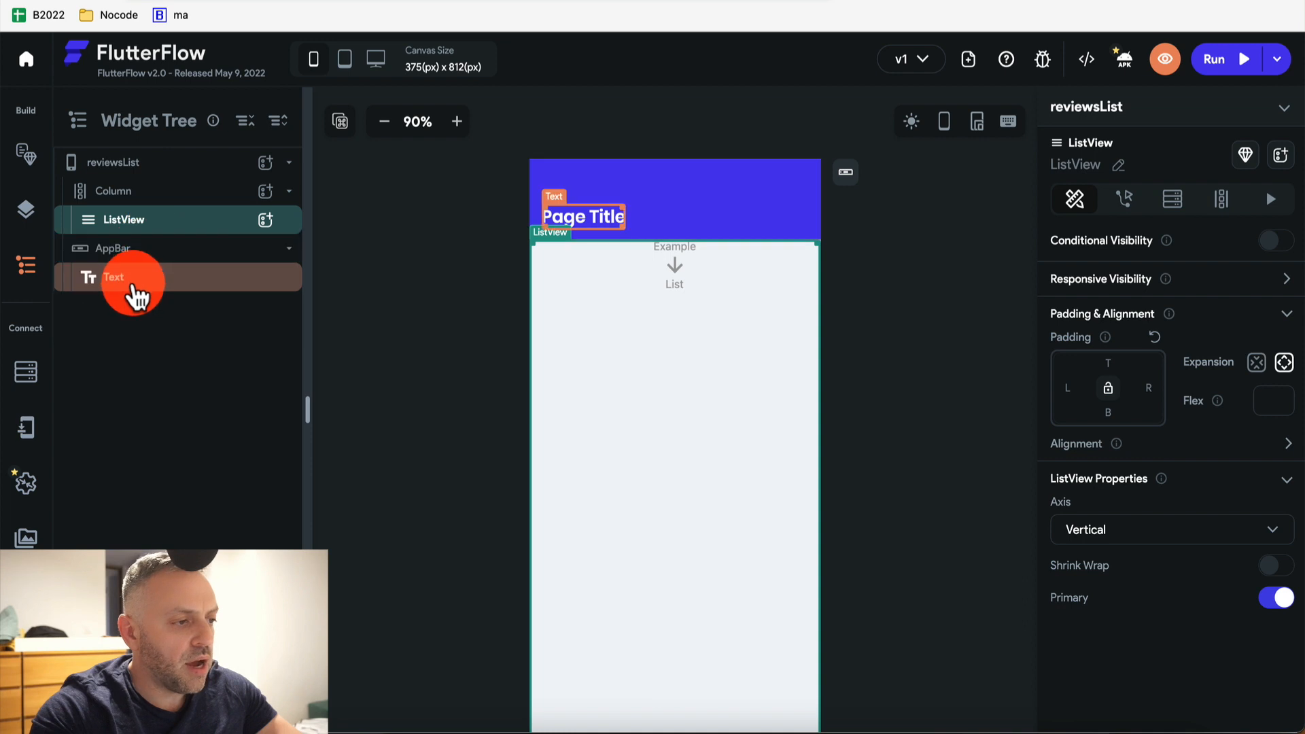
left_click(266, 221)
type("row")
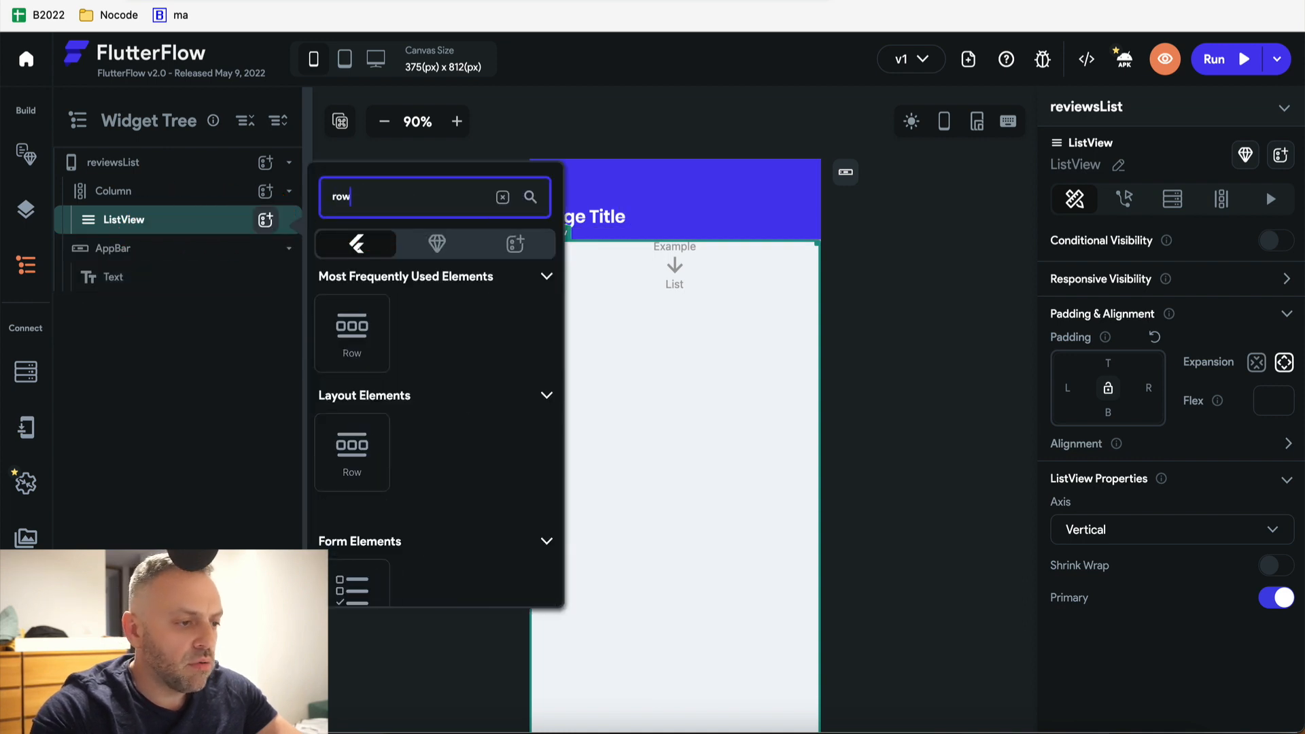
left_click(367, 347)
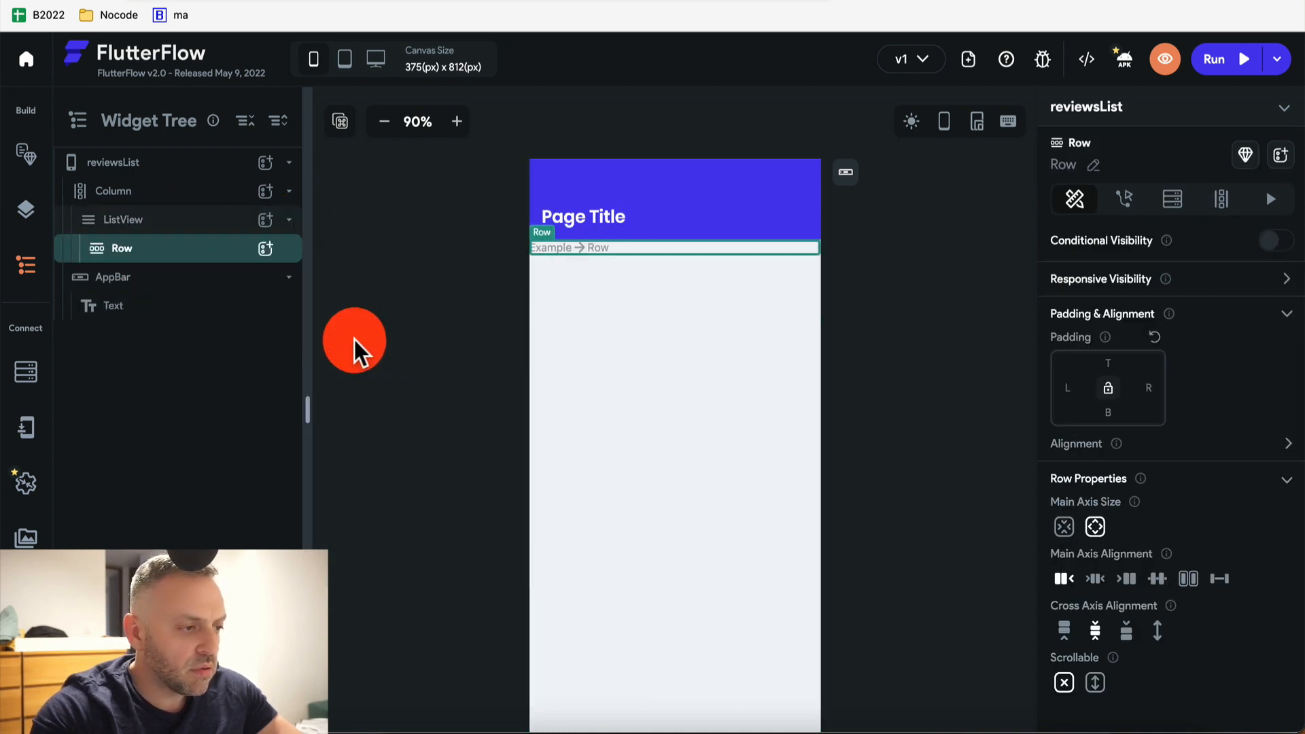
left_click(266, 249)
left_click(460, 225)
type("text")
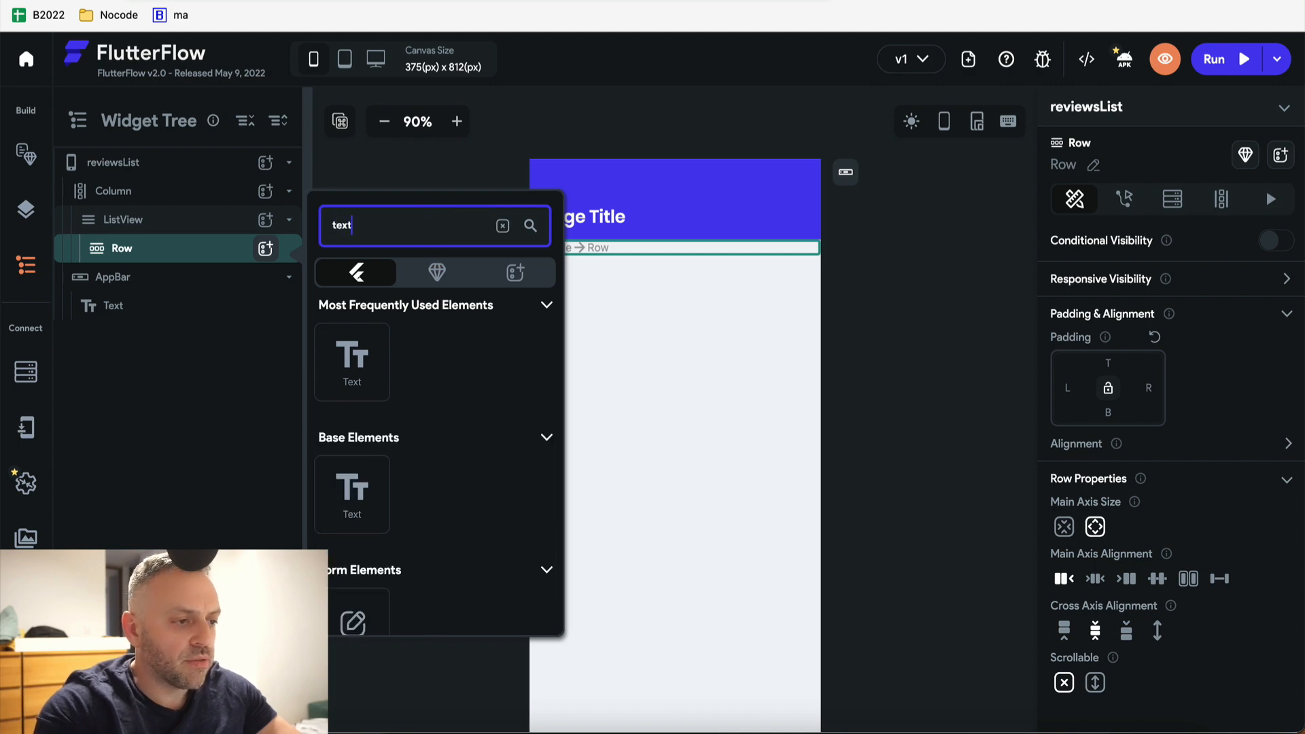
left_click(343, 384)
left_click(265, 248)
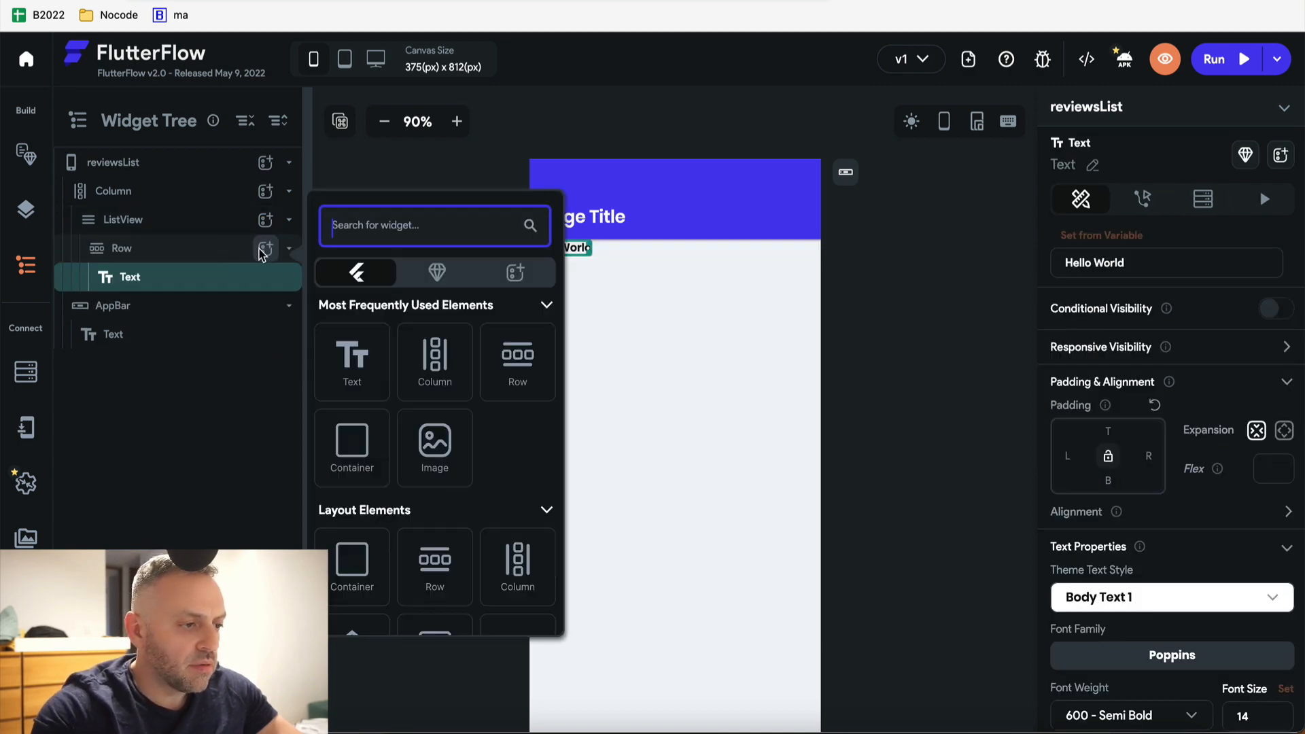
type("text")
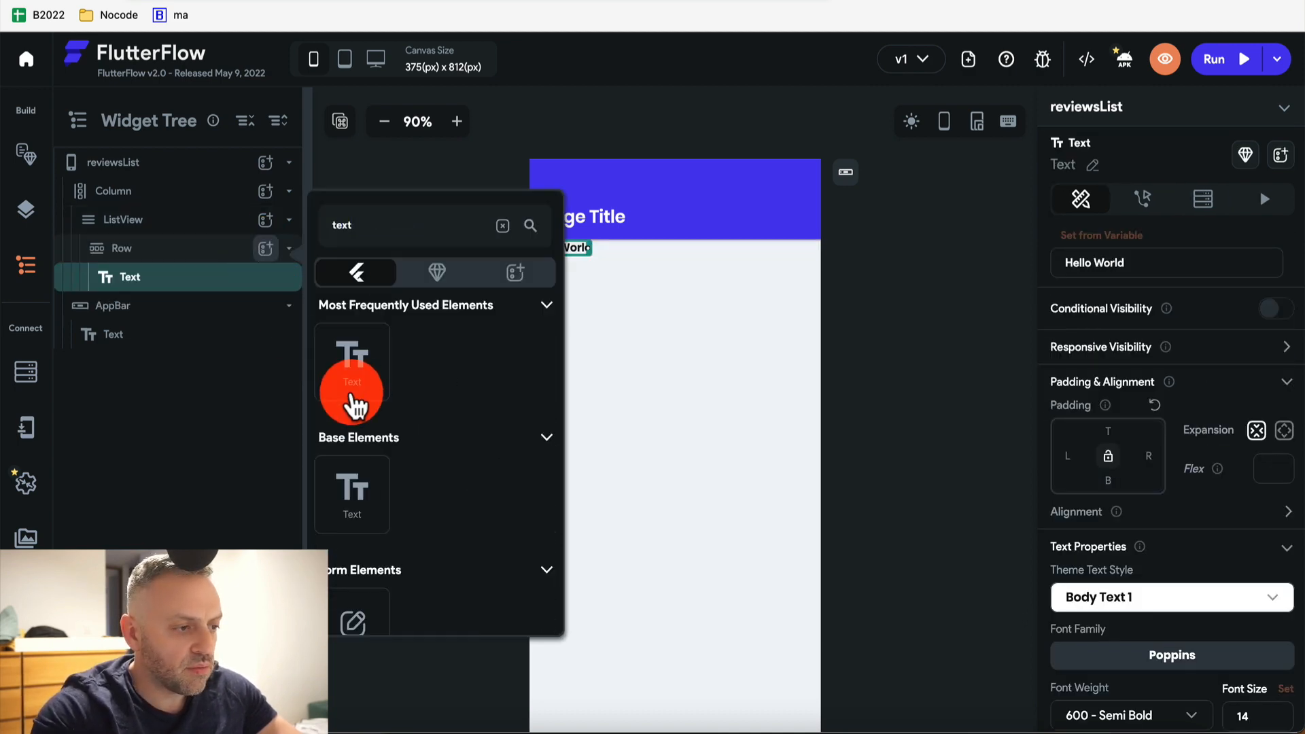
left_click(349, 401)
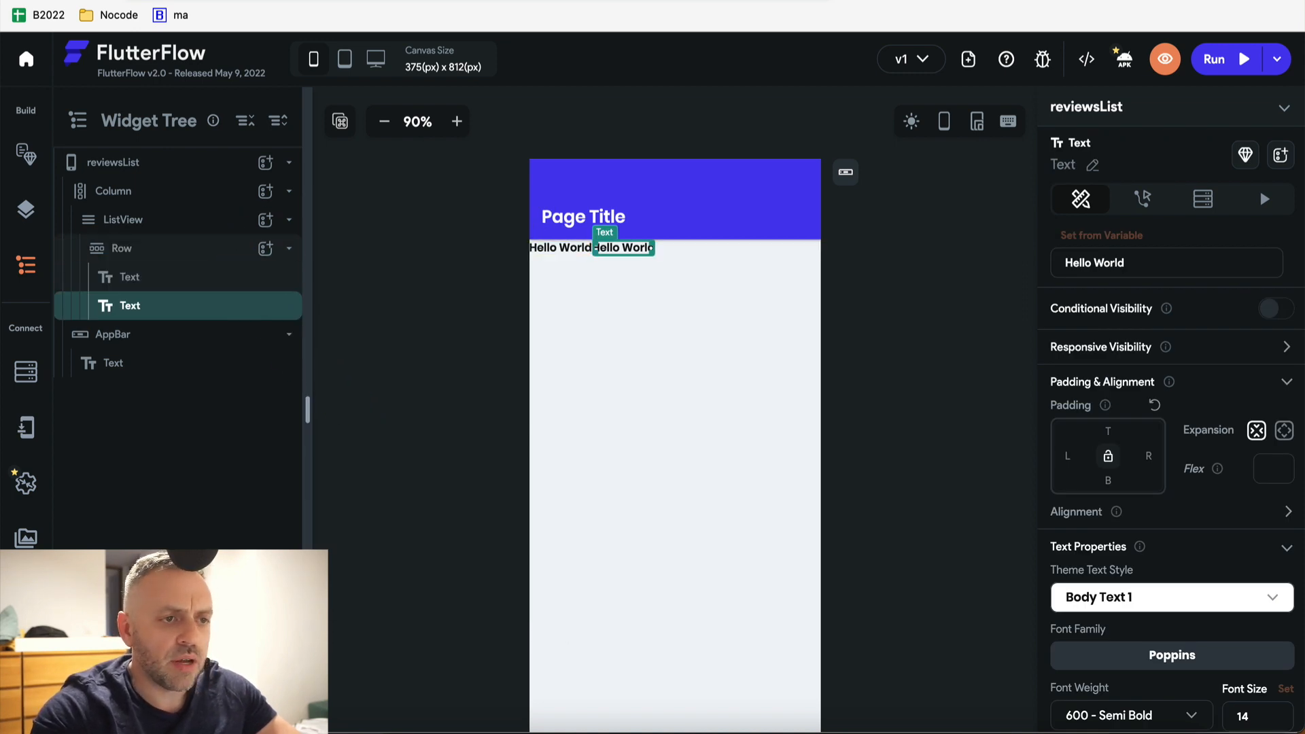
Set the Row's main axis alignment to Space Around after trying the other spacing options
left_click(192, 249)
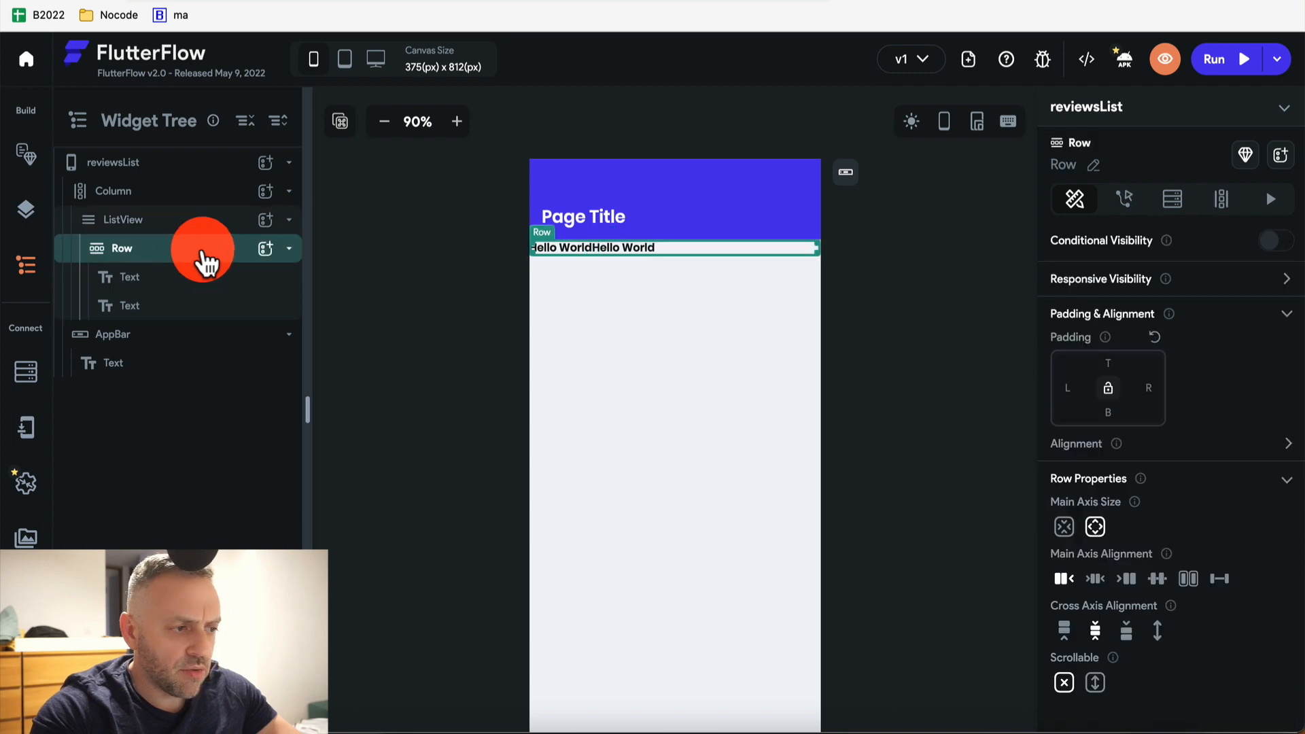
left_click(1158, 580)
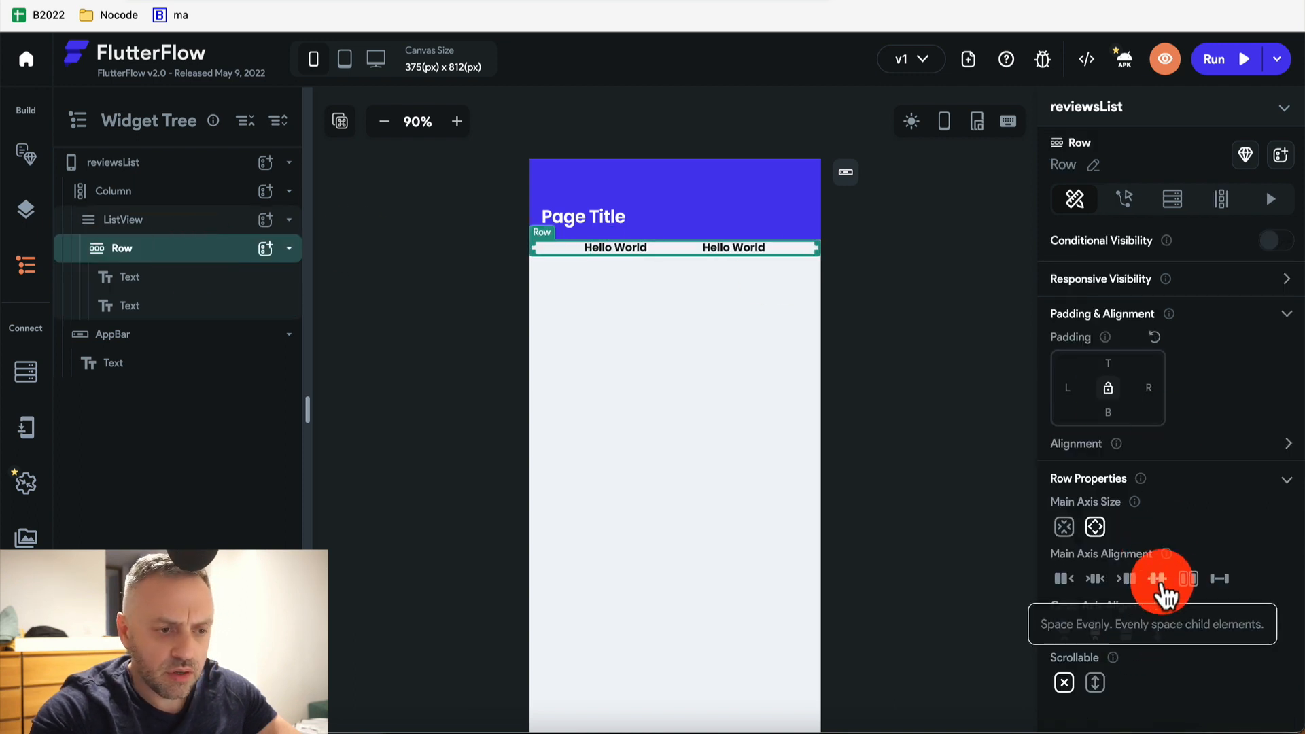
left_click(1189, 581)
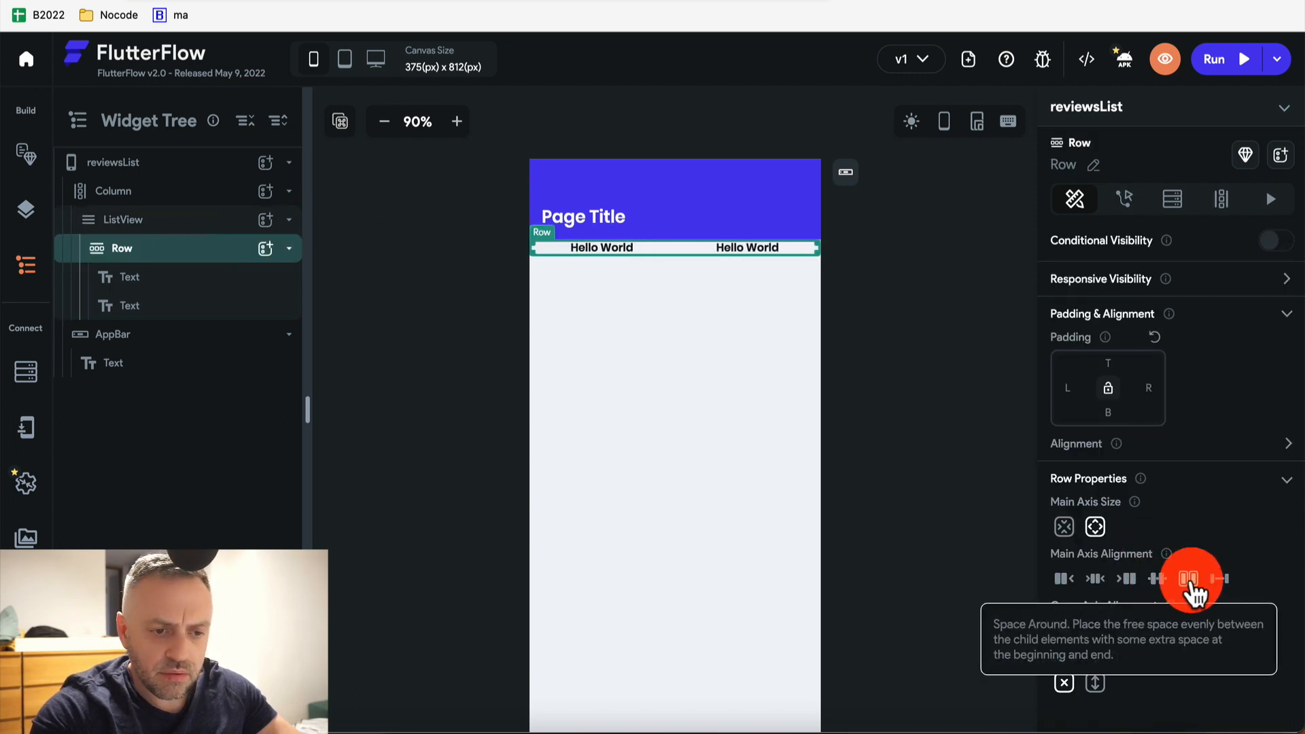
left_click(1218, 580)
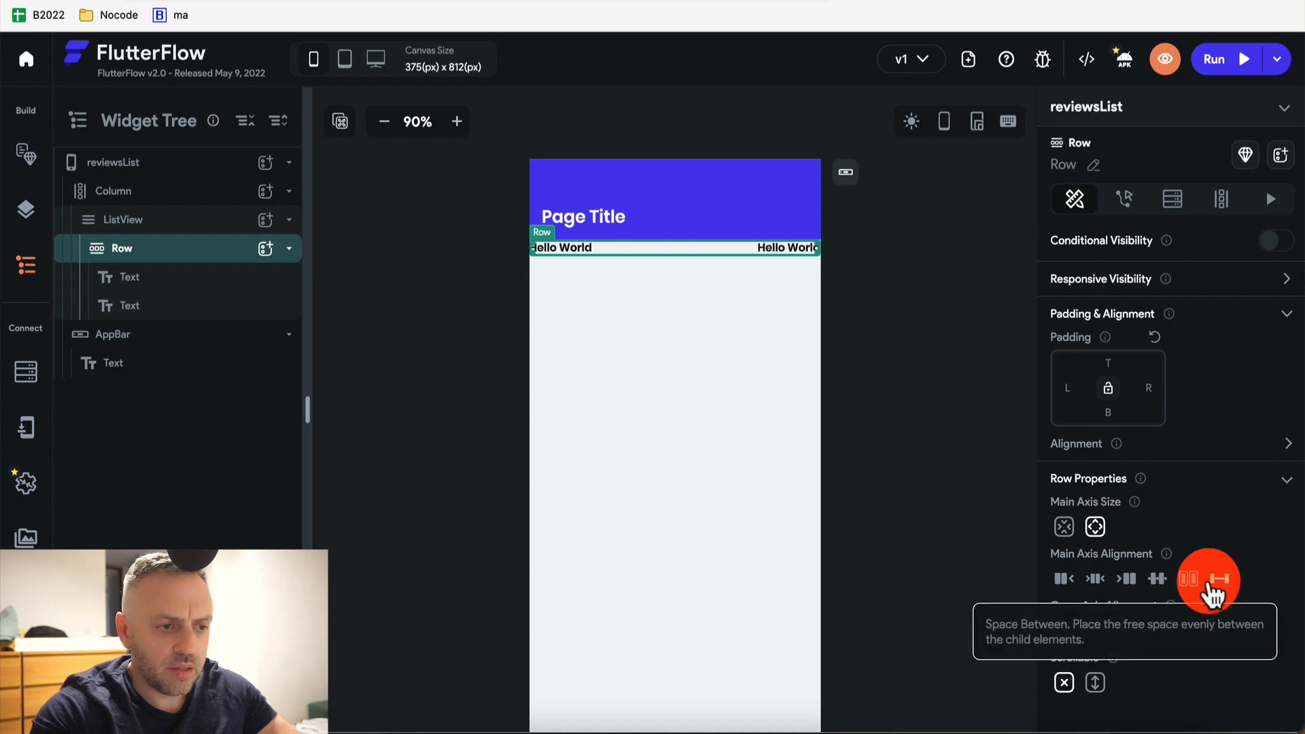
left_click(1189, 581)
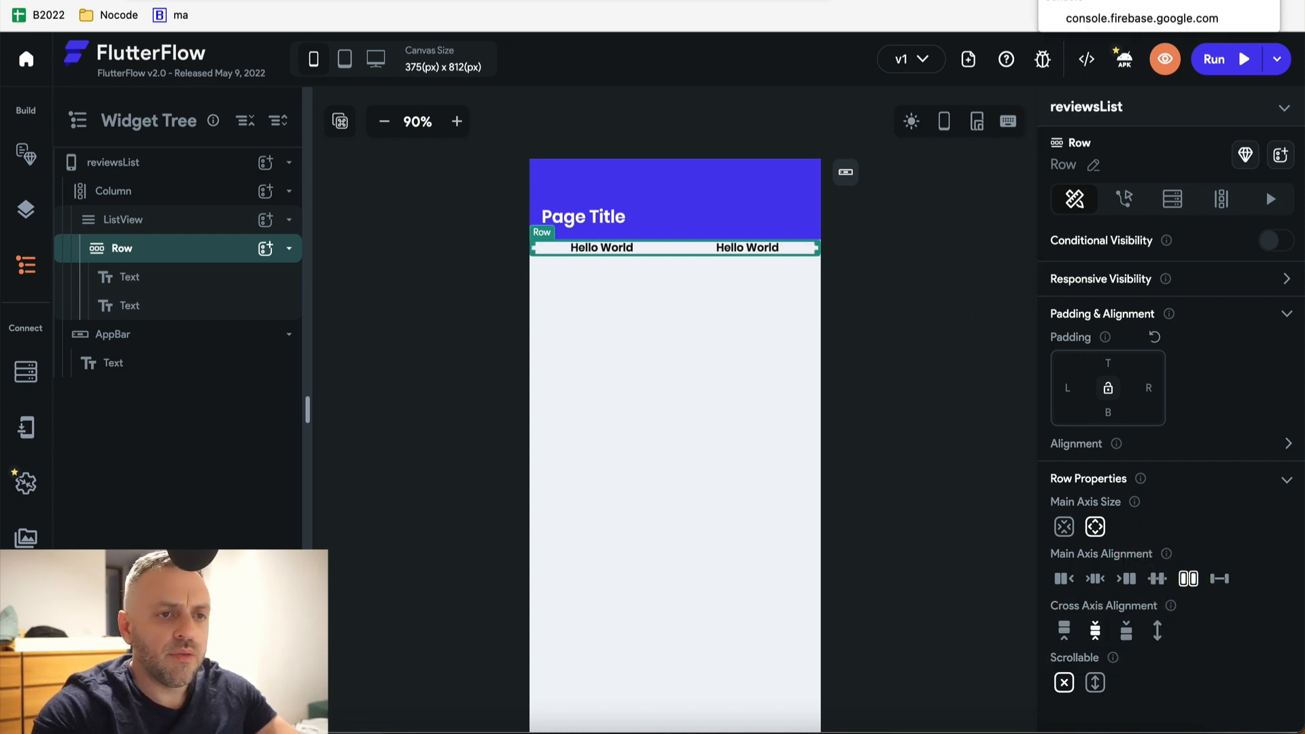
left_click(1142, 0)
View the first Reviews document's fields, including its hotel ref, then return to FlutterFlow
left_click(425, 379)
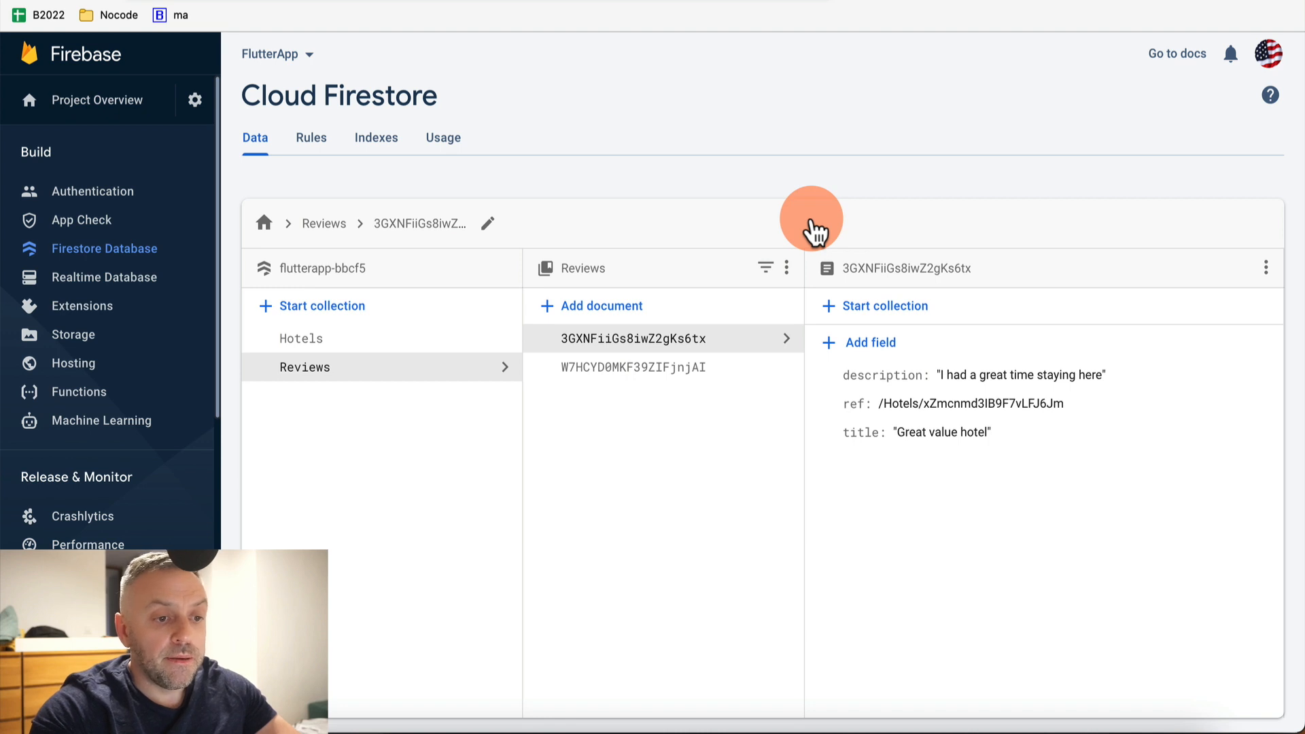
key("ctrl+Tab")
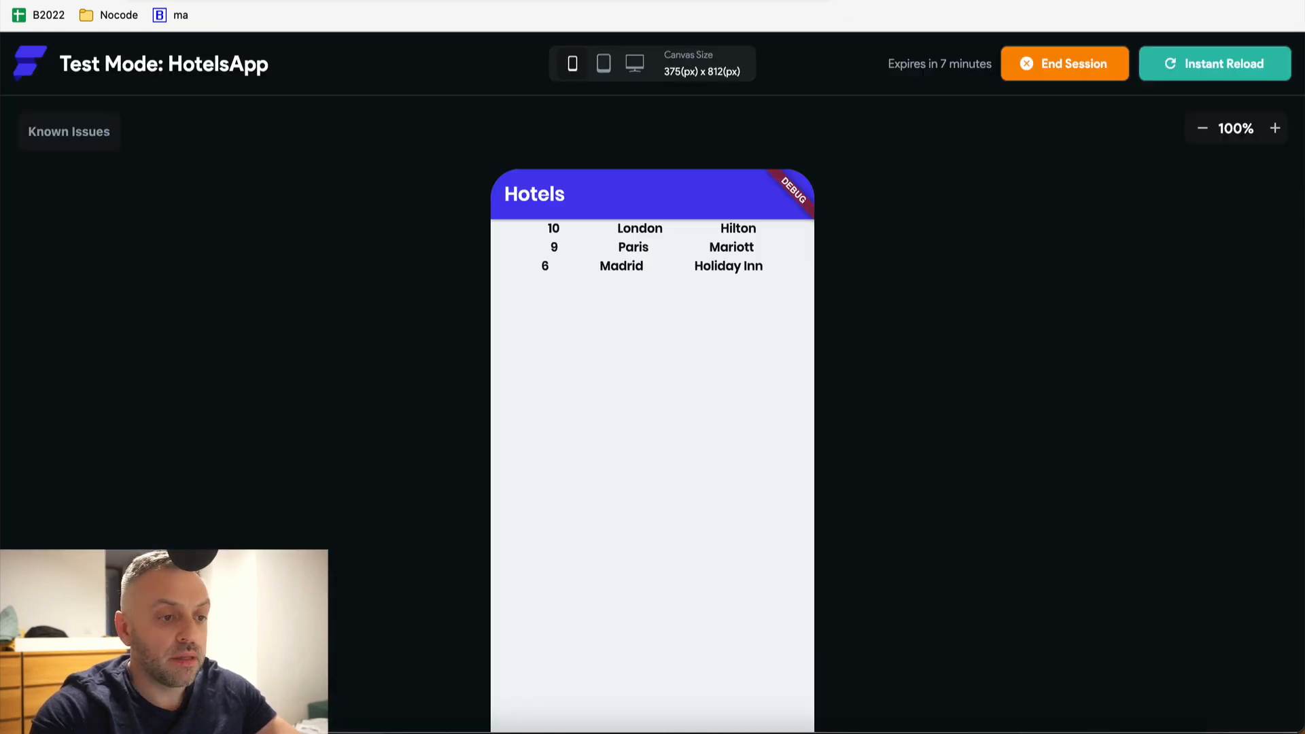
key("ctrl+Tab")
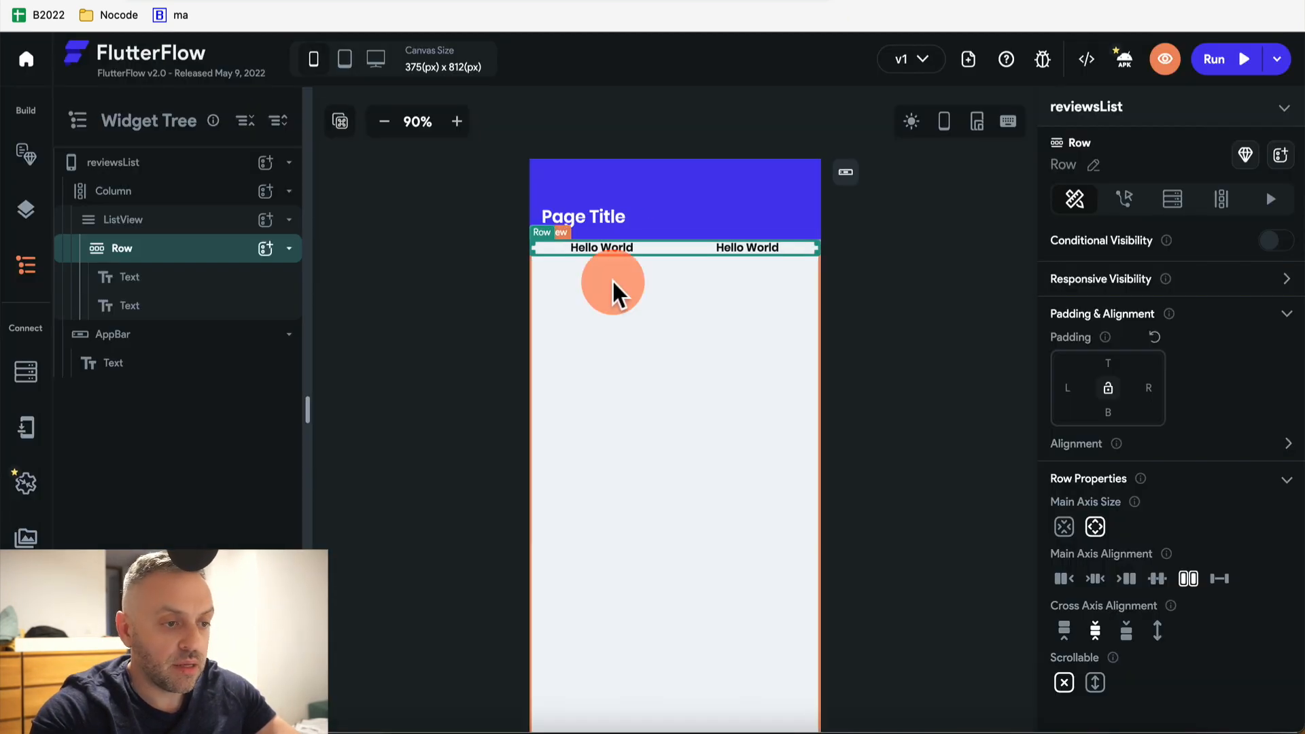
Give the app bar title a Document from Reference query on Hotels using hotelDocRef
left_click(613, 244)
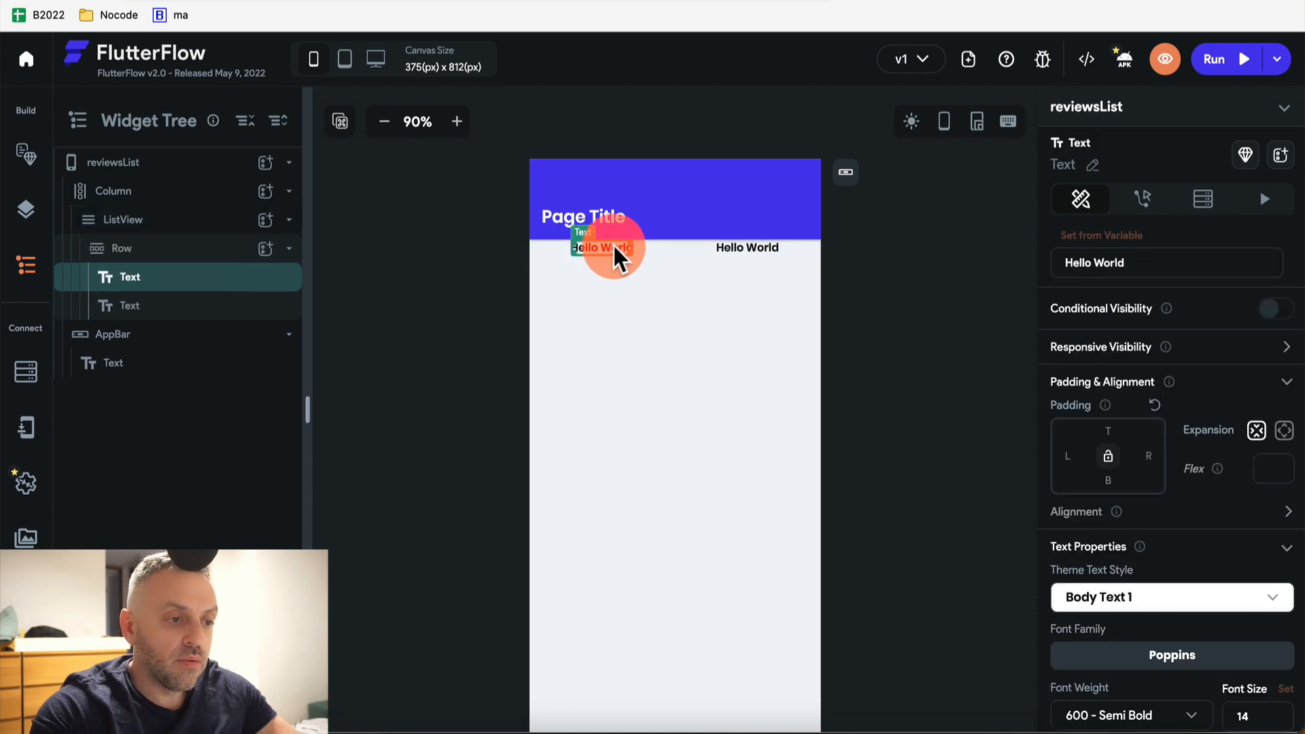
left_click(161, 222)
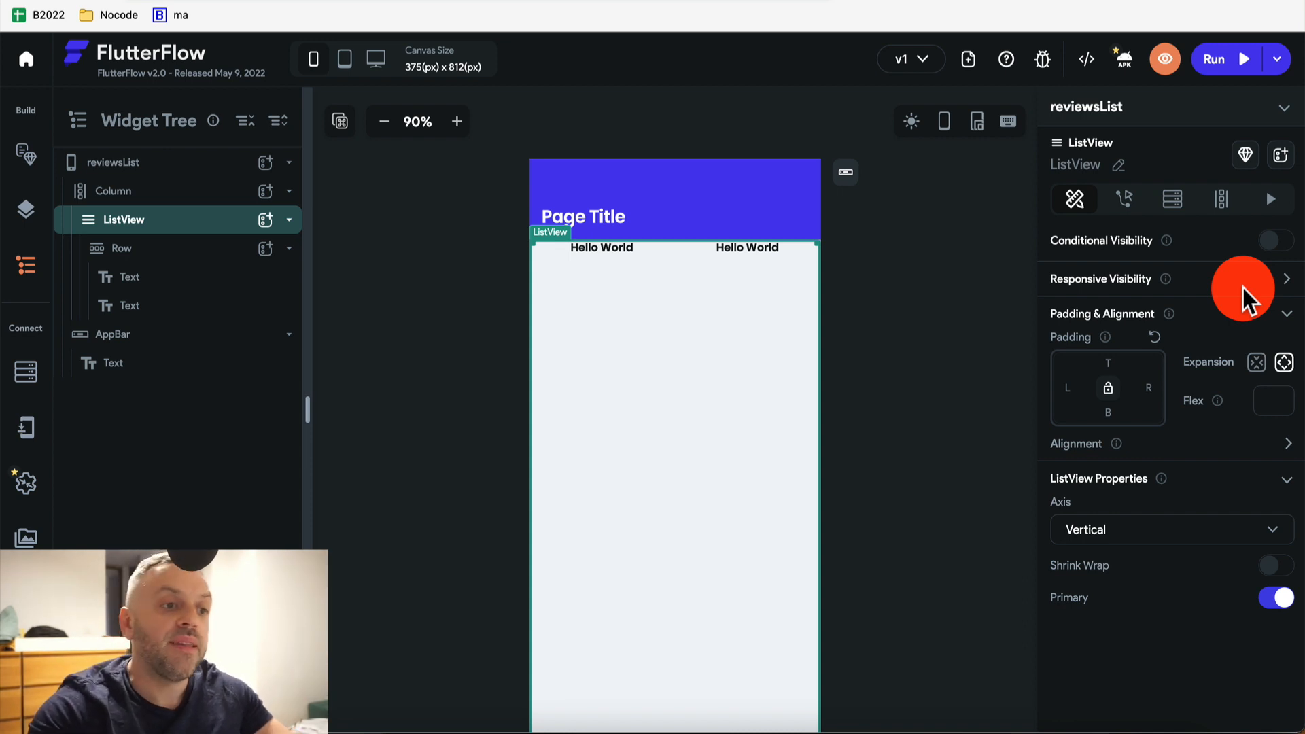
left_click(594, 197)
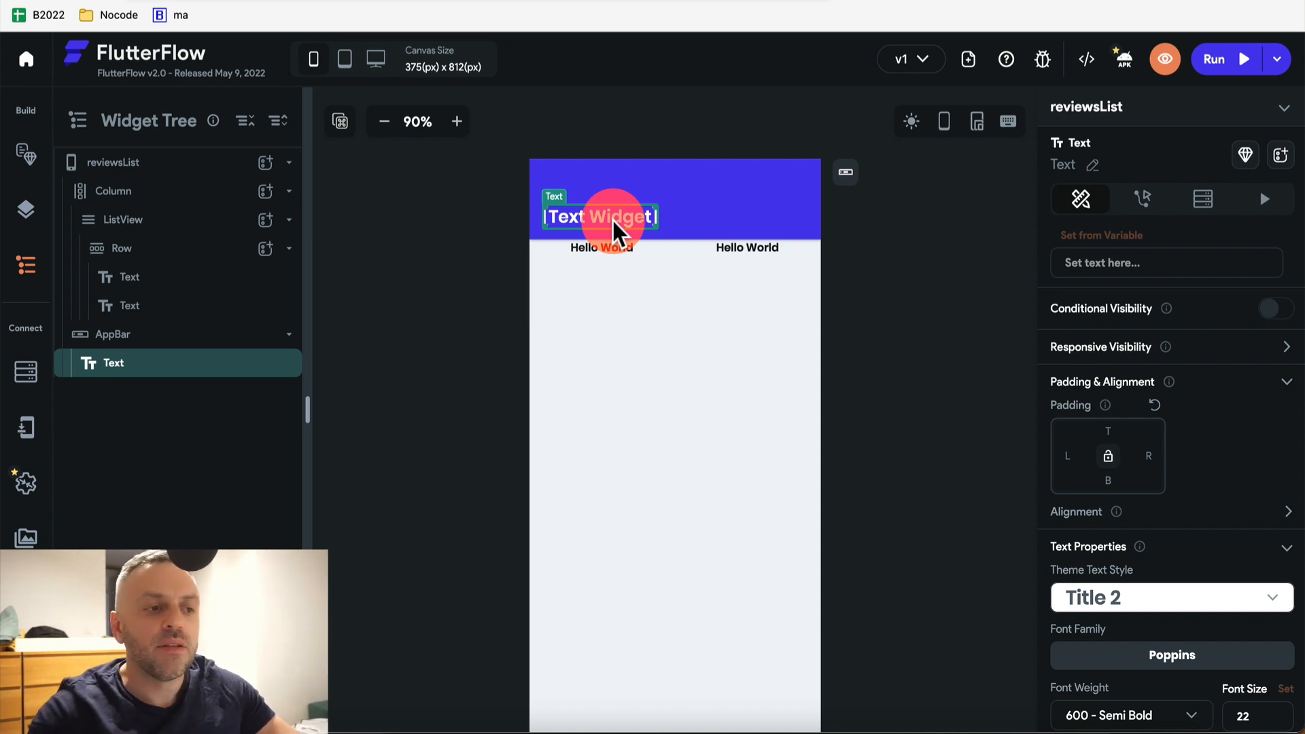
left_click(1203, 201)
left_click(1156, 278)
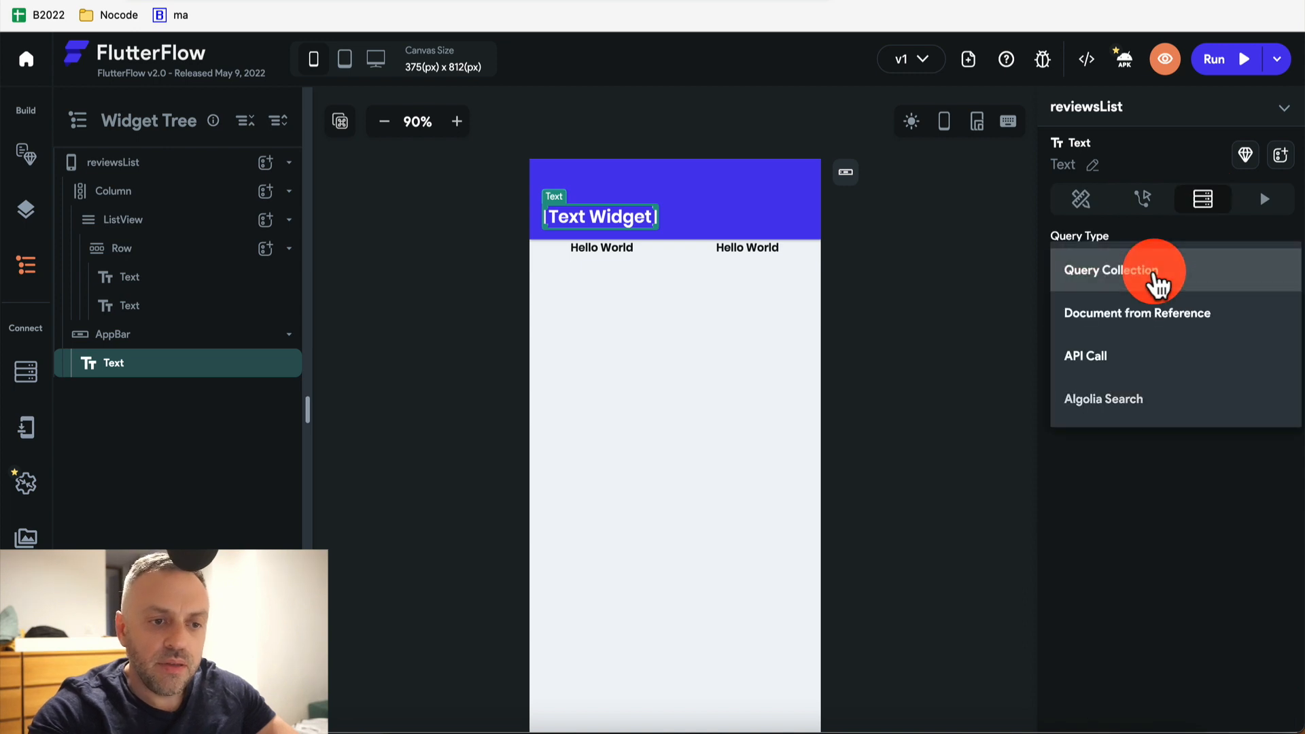
left_click(1151, 331)
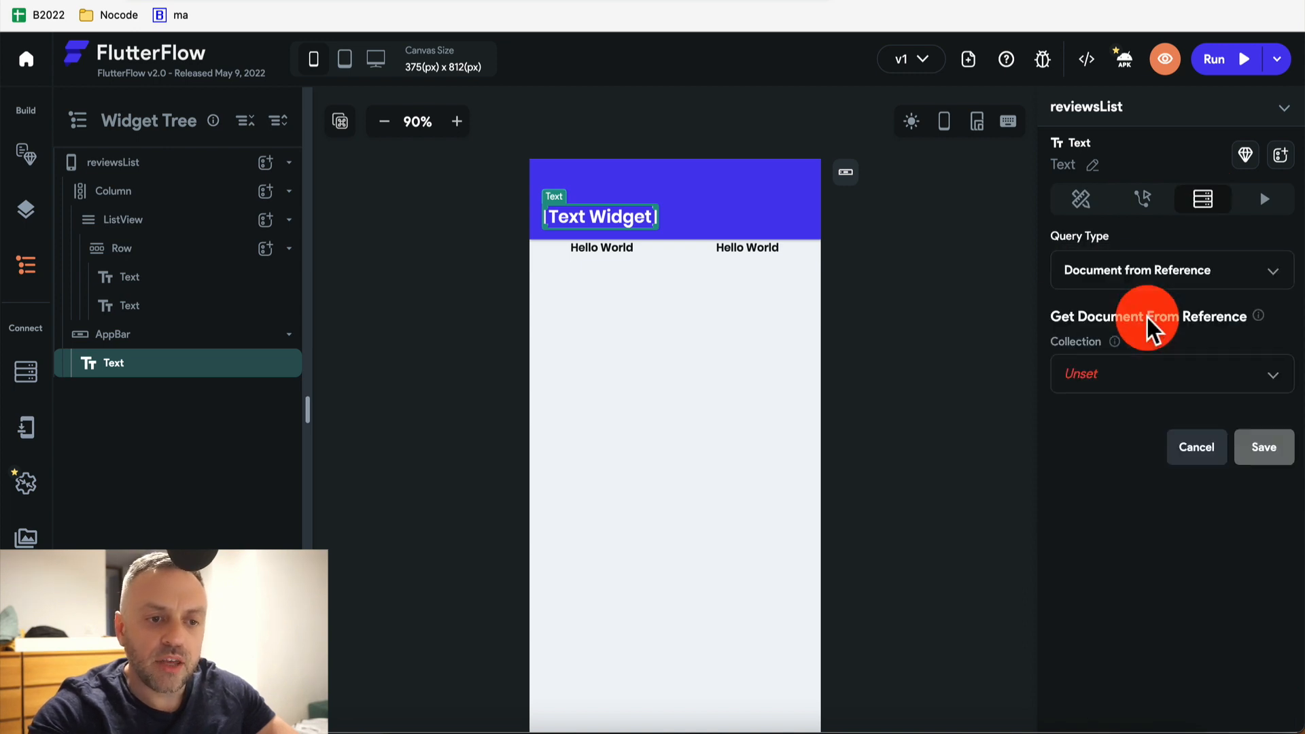
left_click(1127, 370)
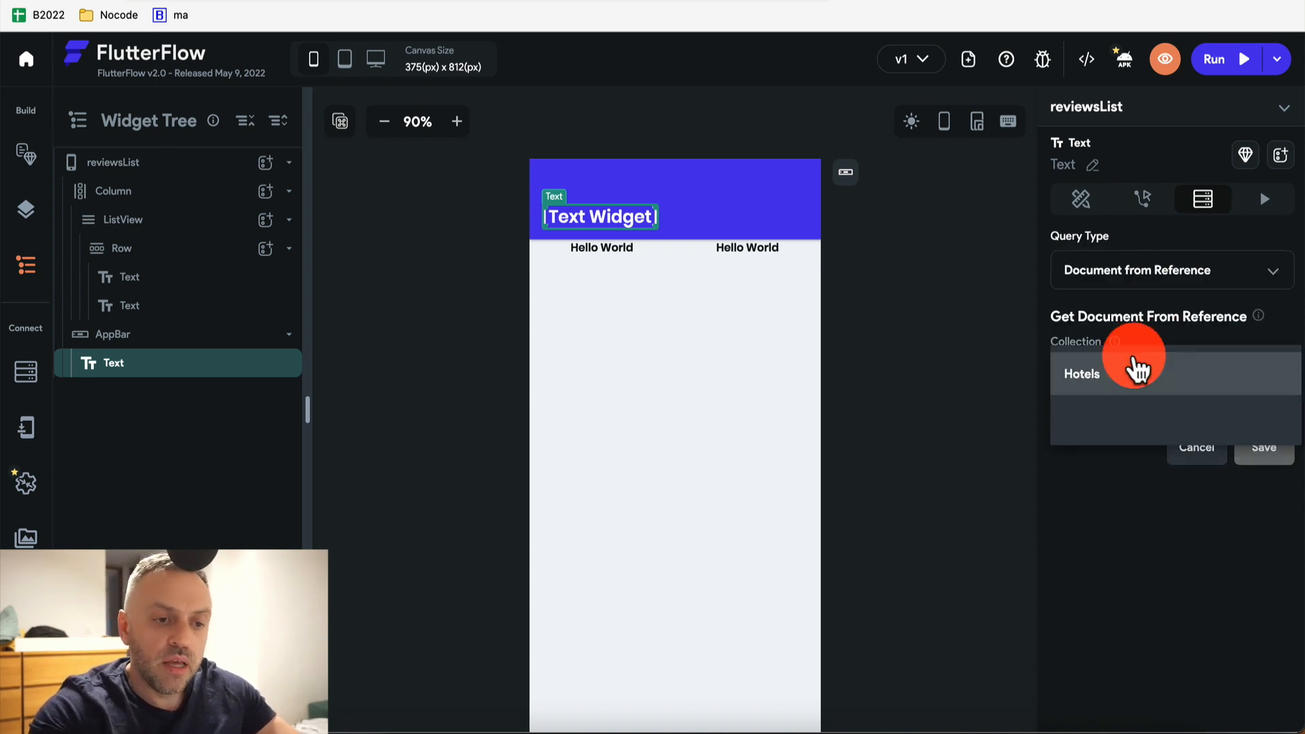
left_click(1148, 384)
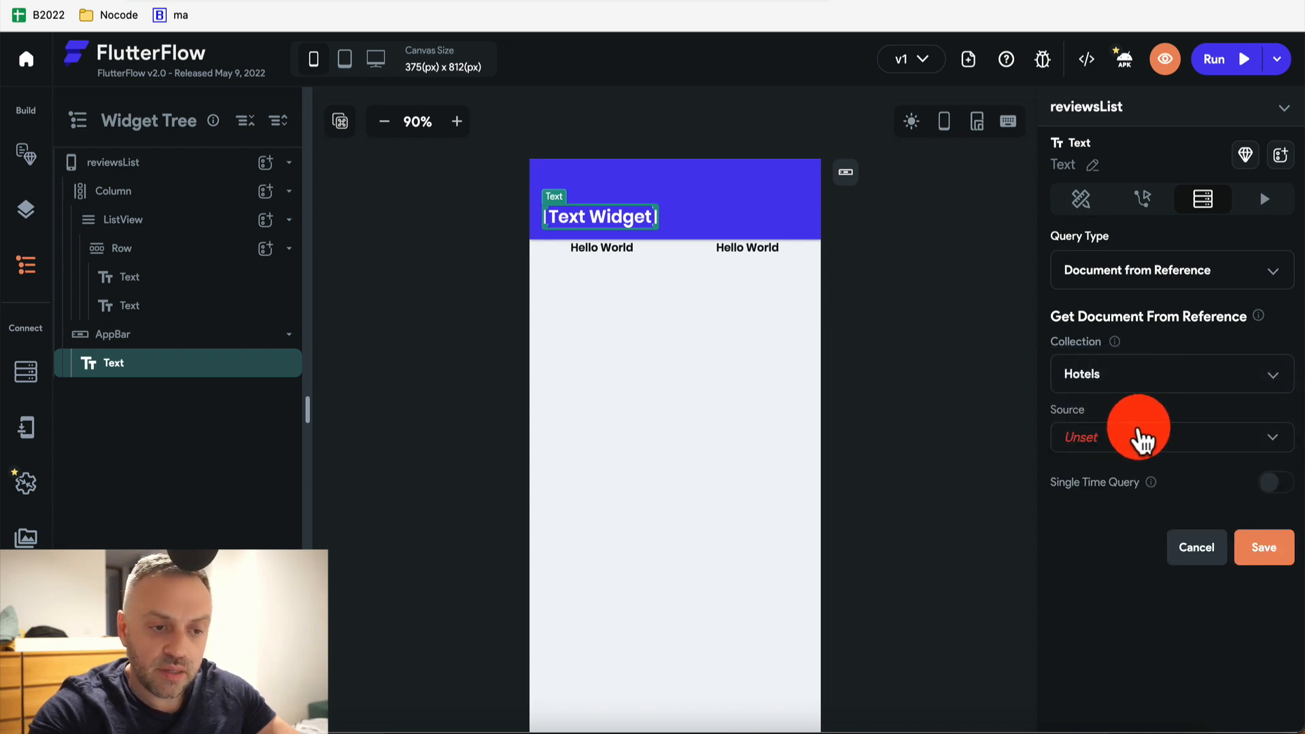
left_click(1139, 439)
left_click(1166, 366)
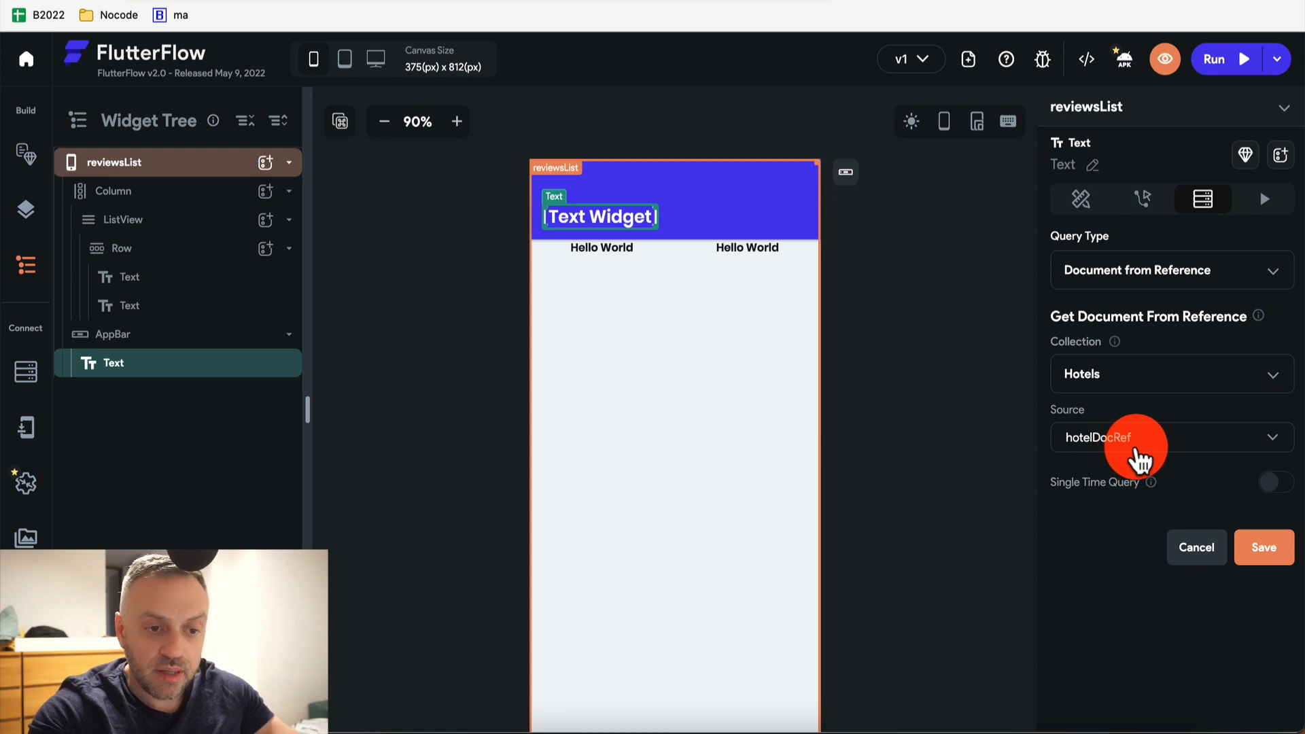
left_click(1265, 548)
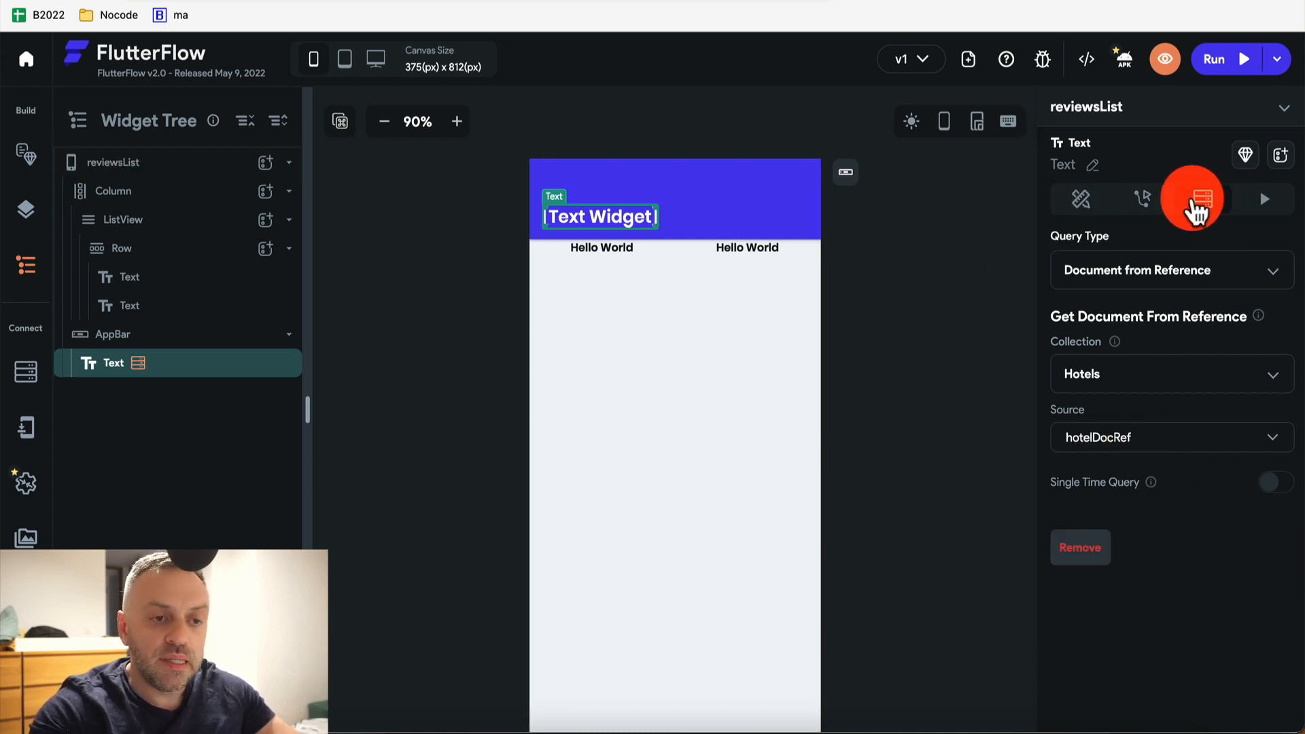
left_click(1082, 202)
Bind the app bar title text to the Hotels record's name field
left_click(1178, 246)
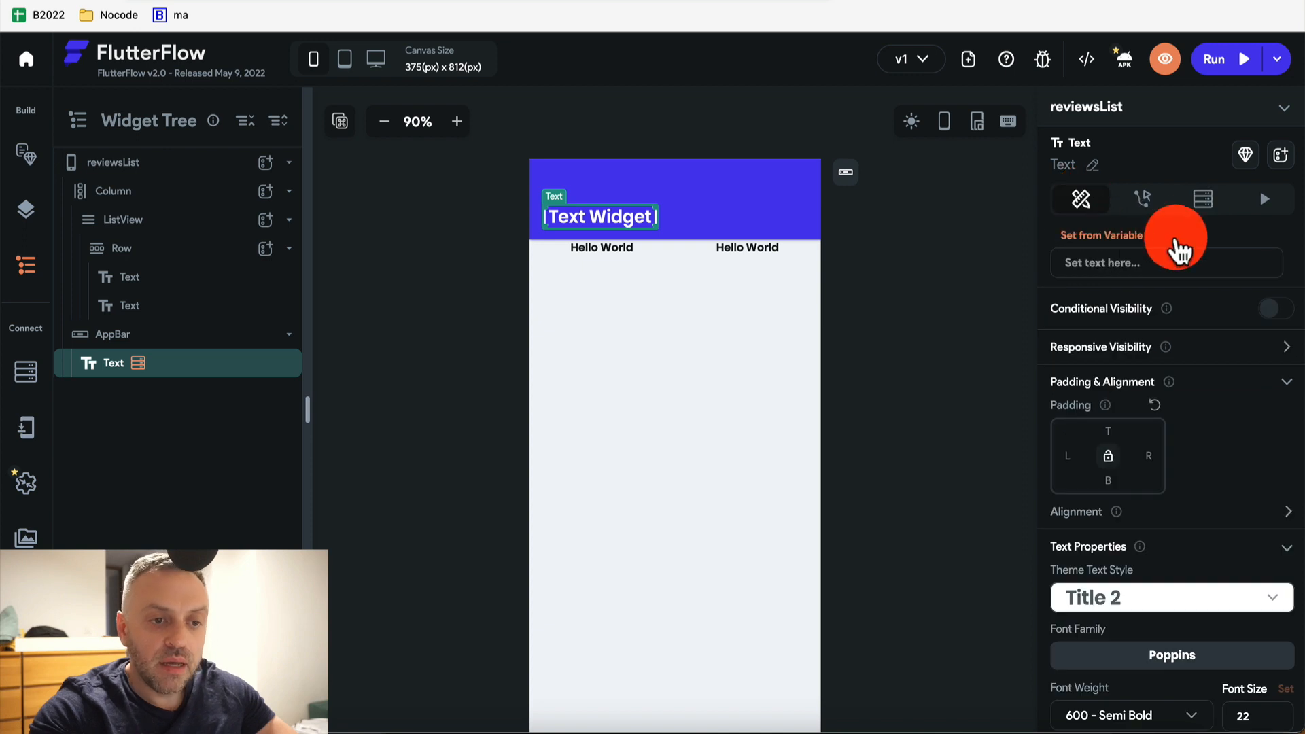
left_click(567, 209)
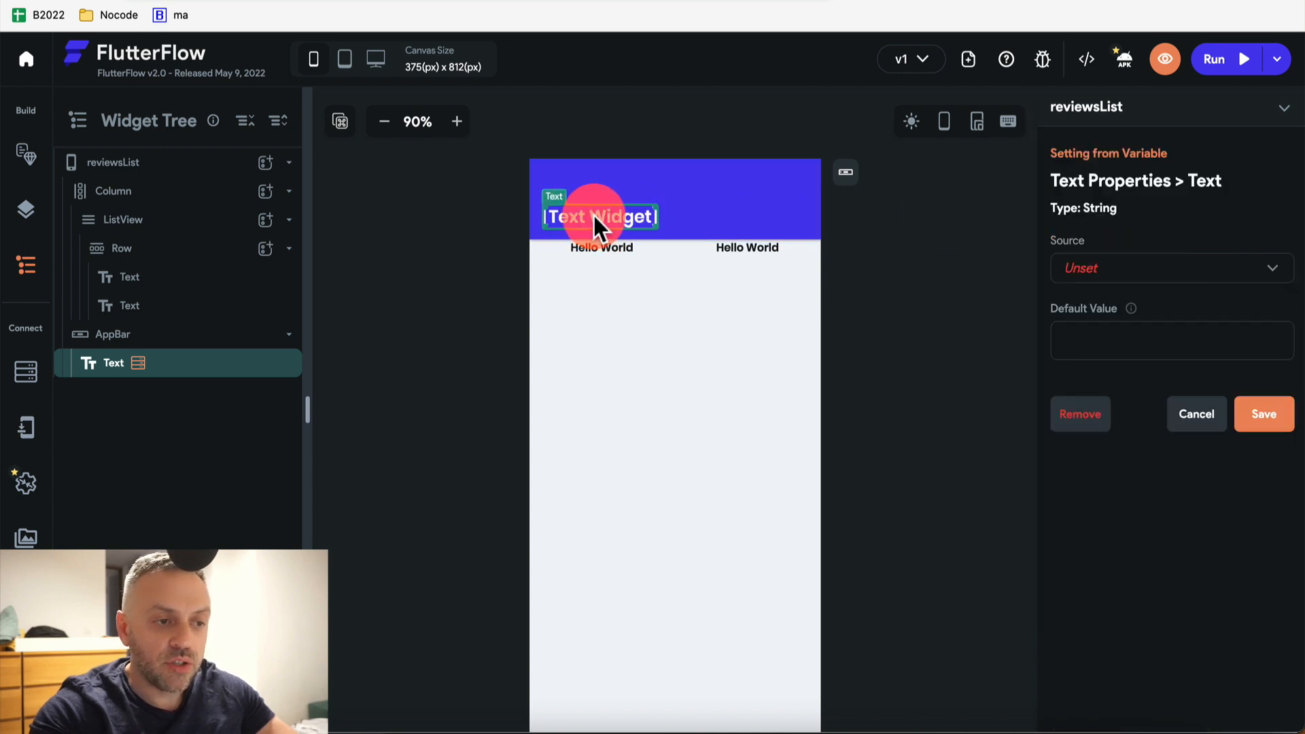
left_click(1194, 413)
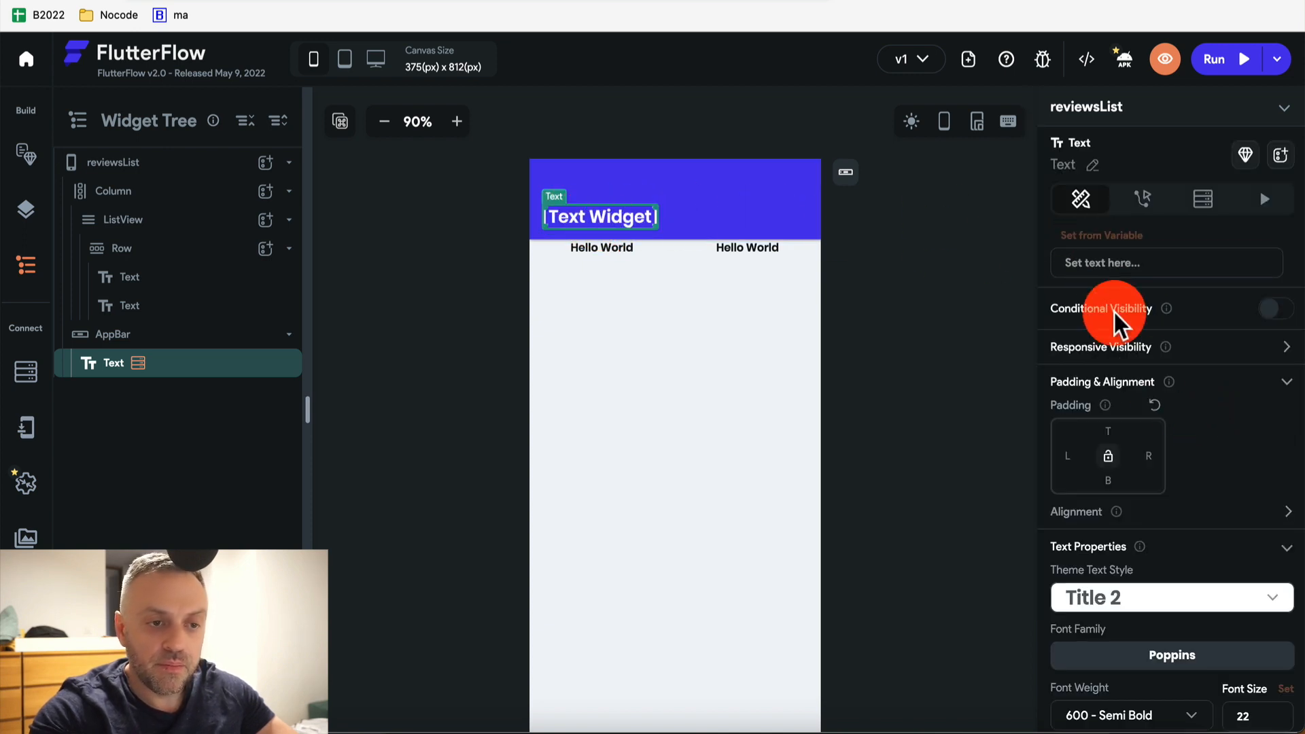
left_click(1123, 236)
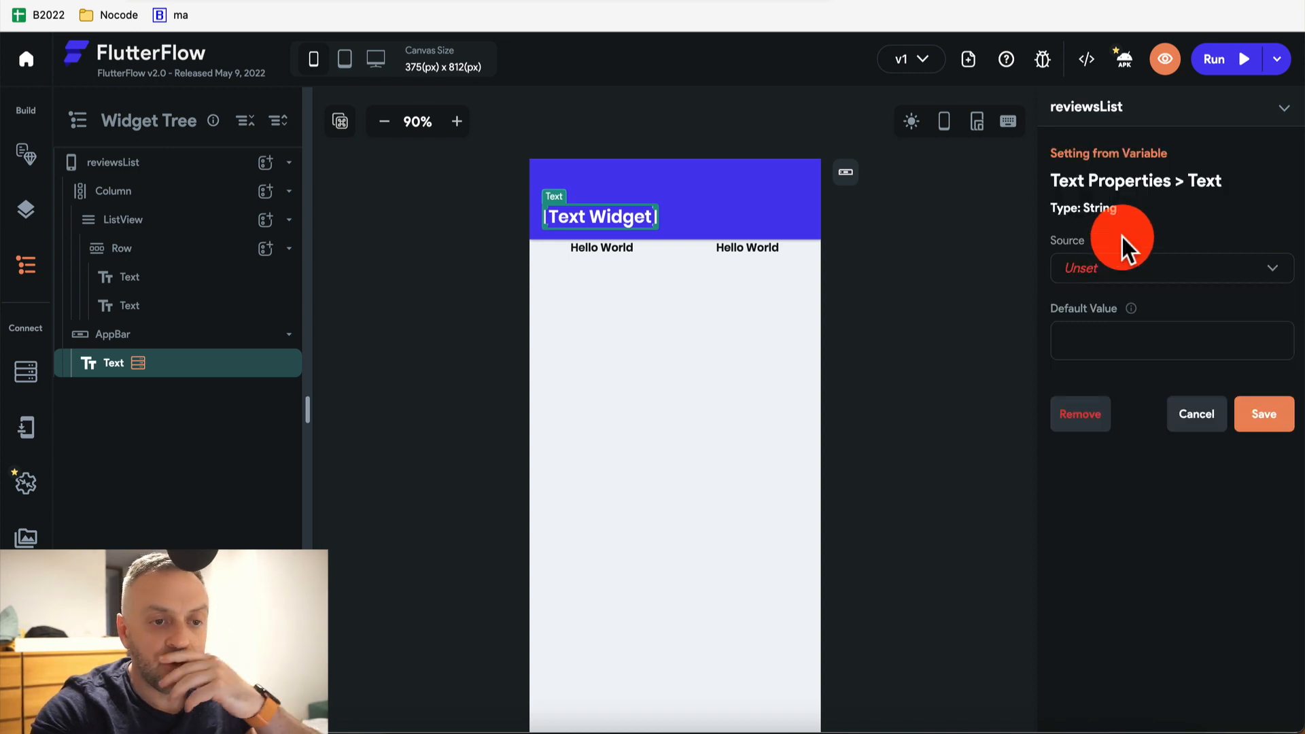
left_click(1138, 271)
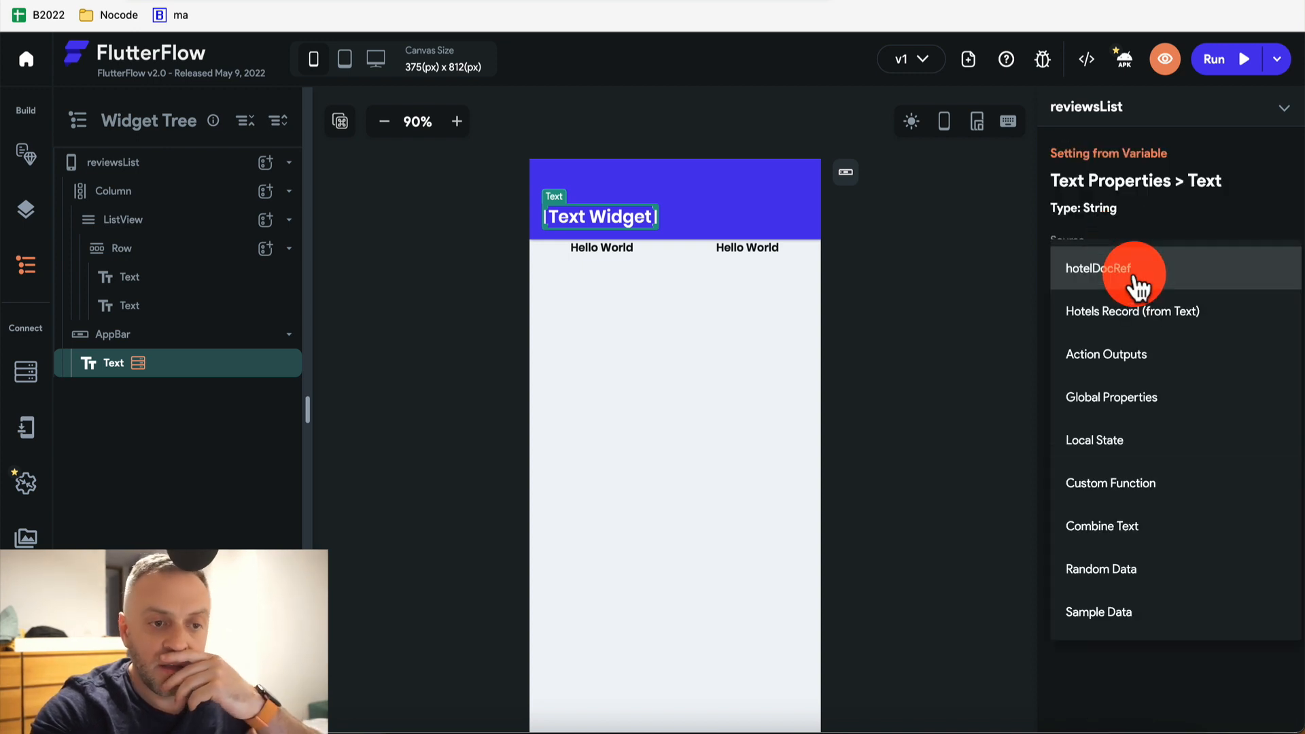
left_click(1142, 325)
left_click(1130, 341)
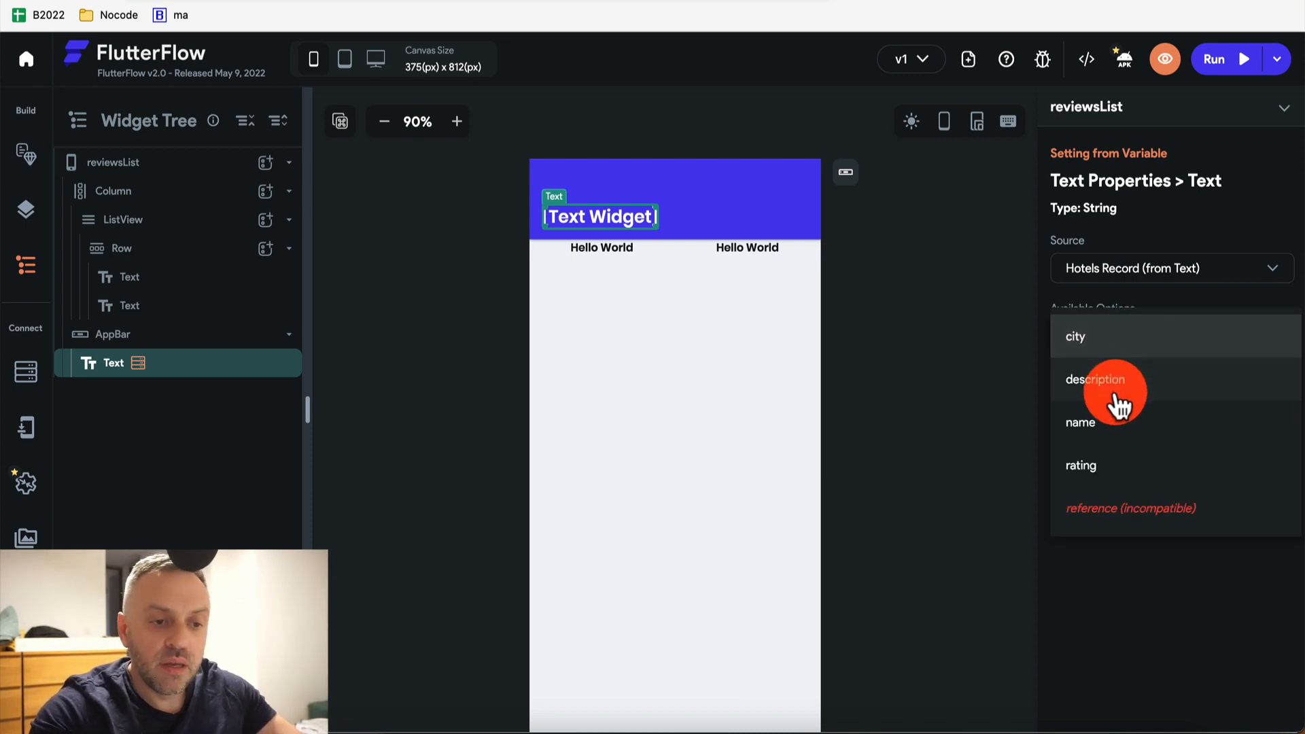
left_click(1108, 425)
left_click(1267, 484)
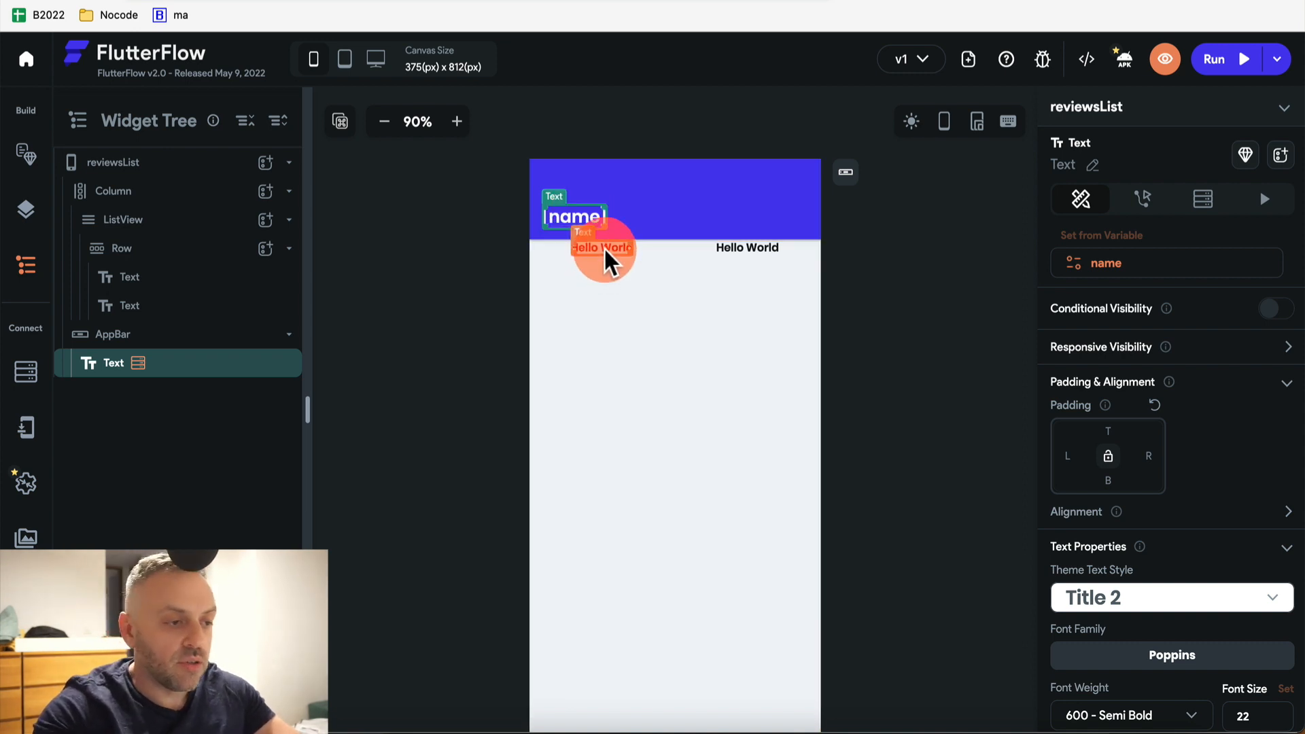
Query the Reviews collection on the ListView and add a filter on the ref field
left_click(158, 228)
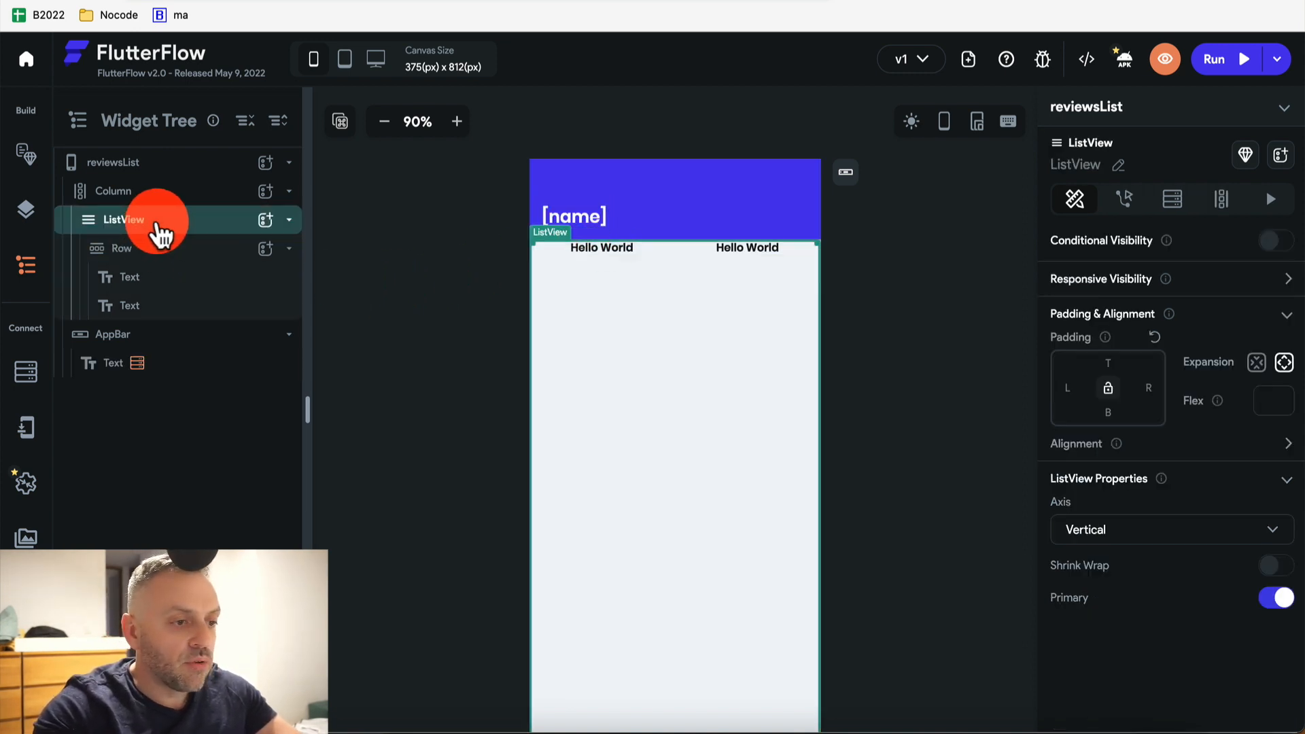
left_click(1174, 200)
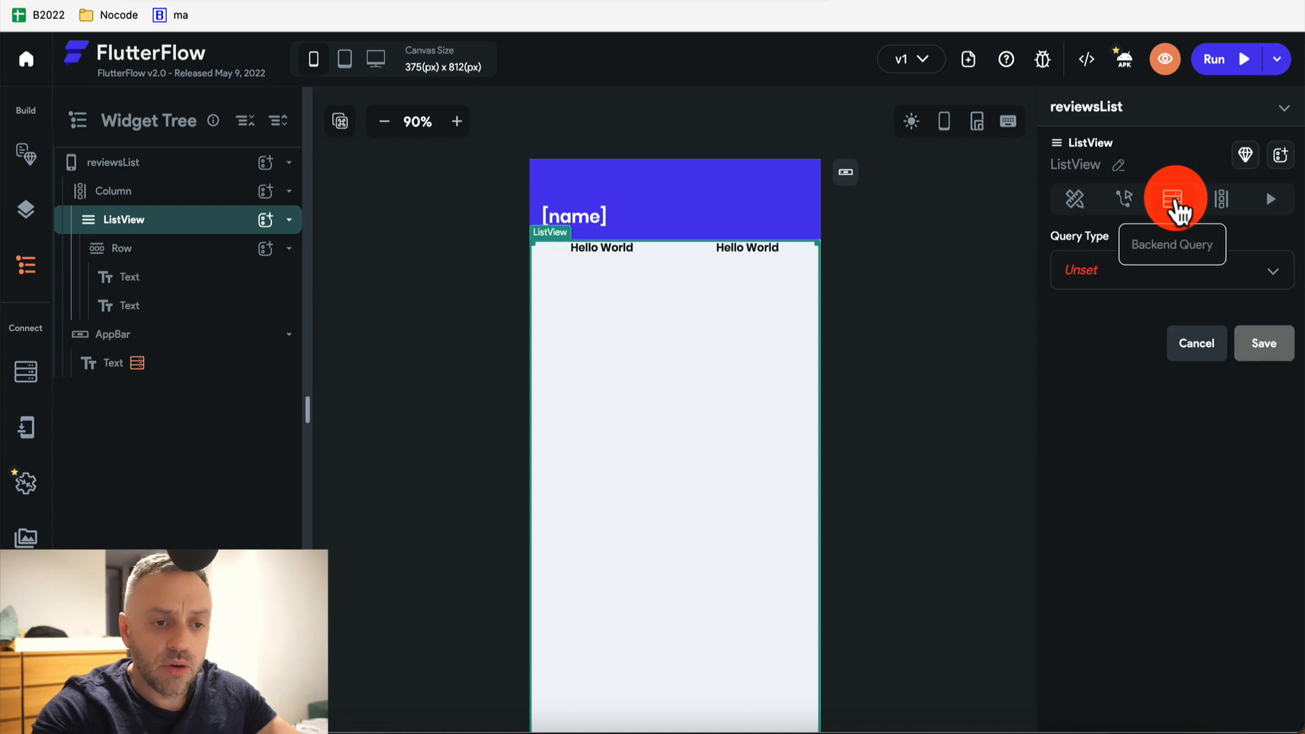
left_click(1130, 281)
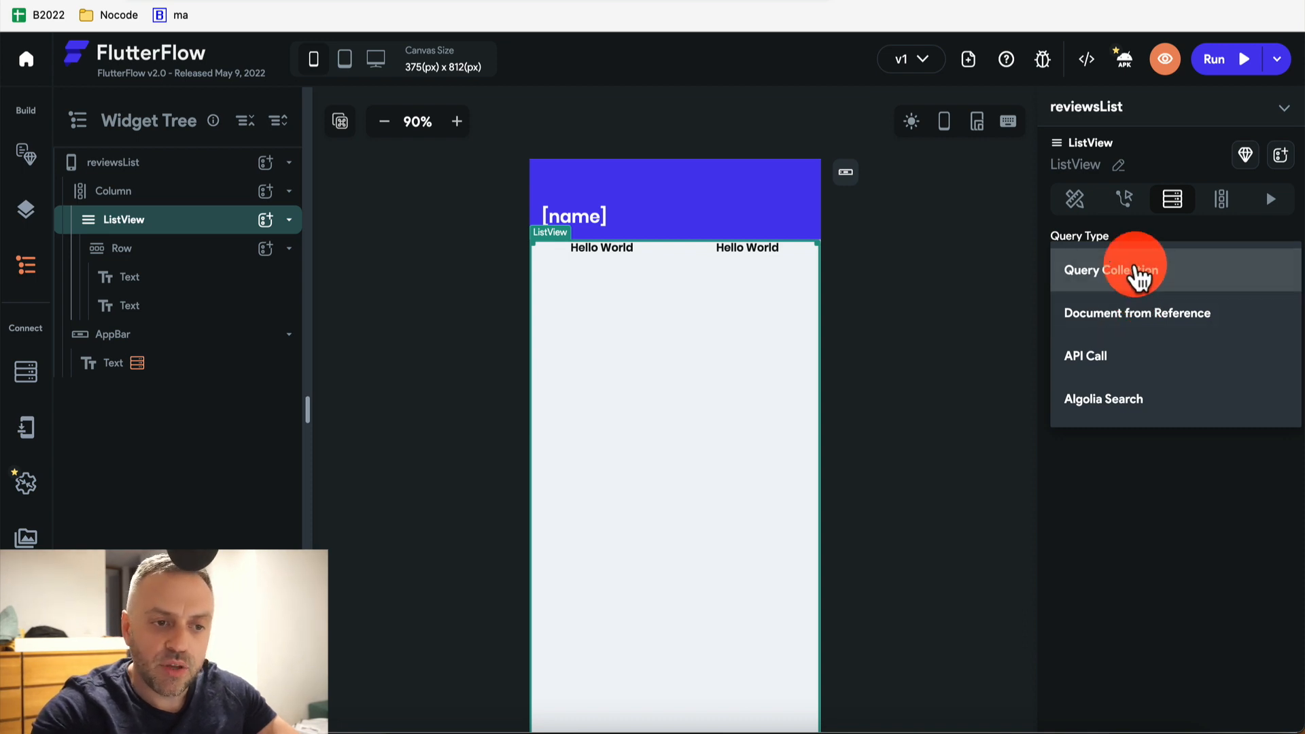
left_click(1135, 273)
left_click(1129, 390)
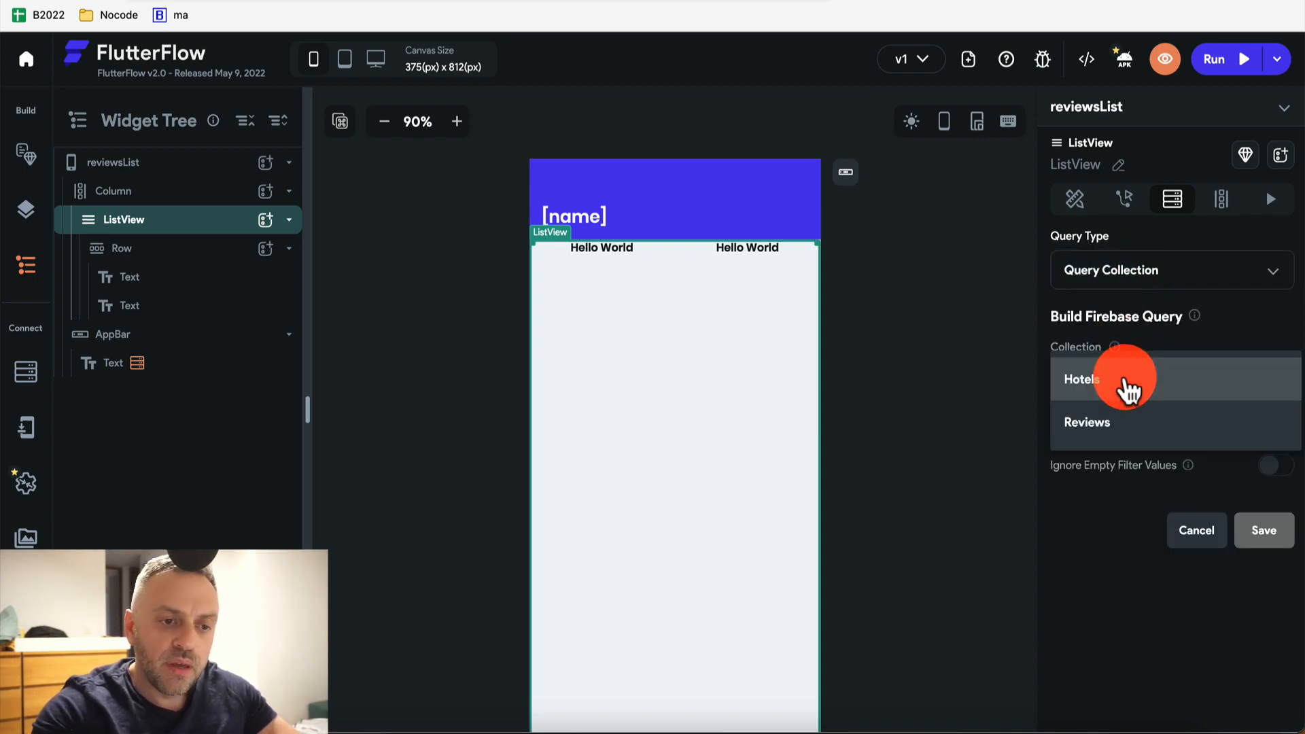
left_click(1121, 425)
scroll(1122, 423, "down", 3)
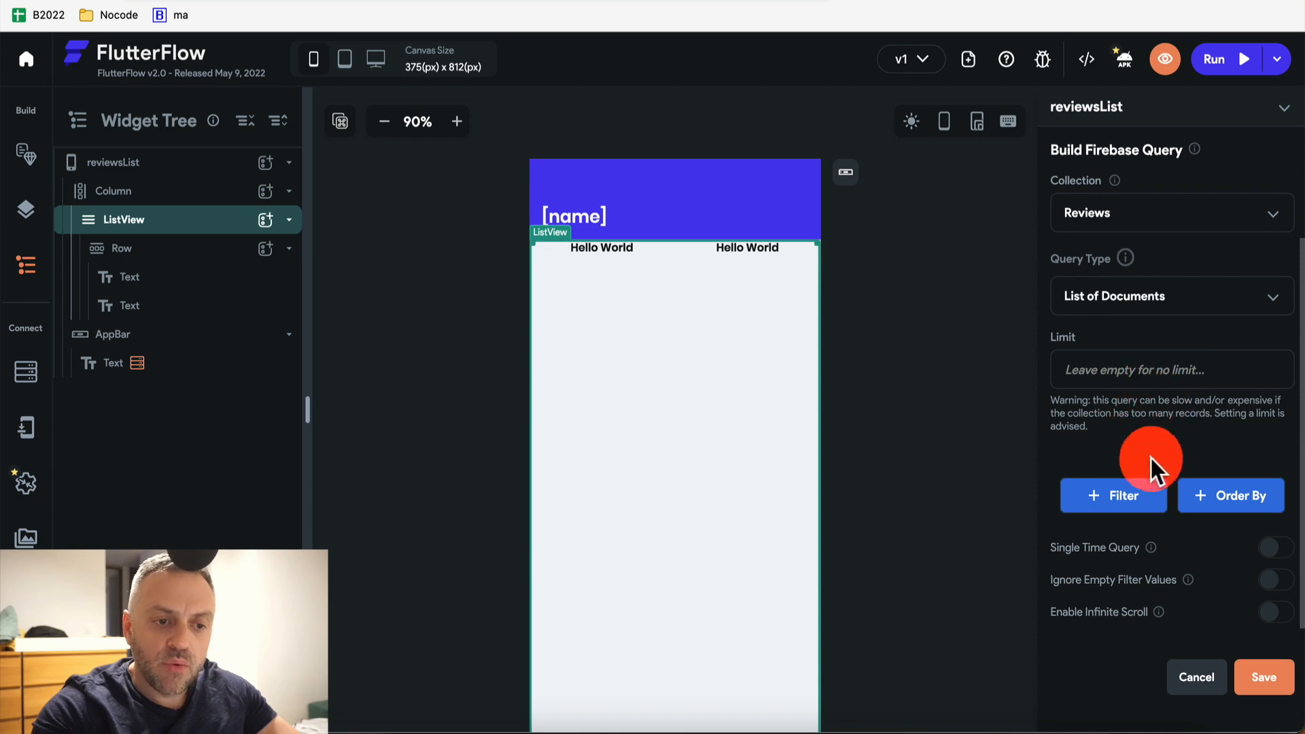
left_click(1122, 495)
scroll(1122, 494, "down", 3)
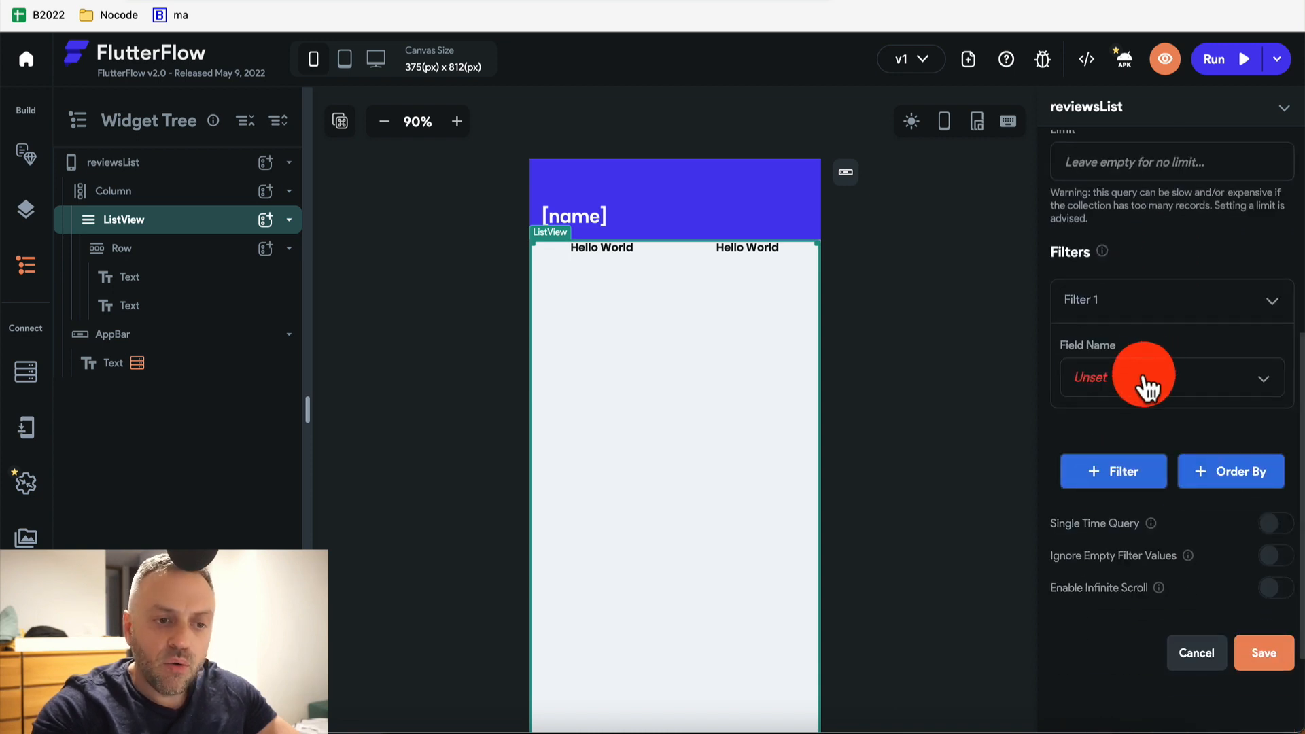
left_click(1148, 387)
left_click(1131, 418)
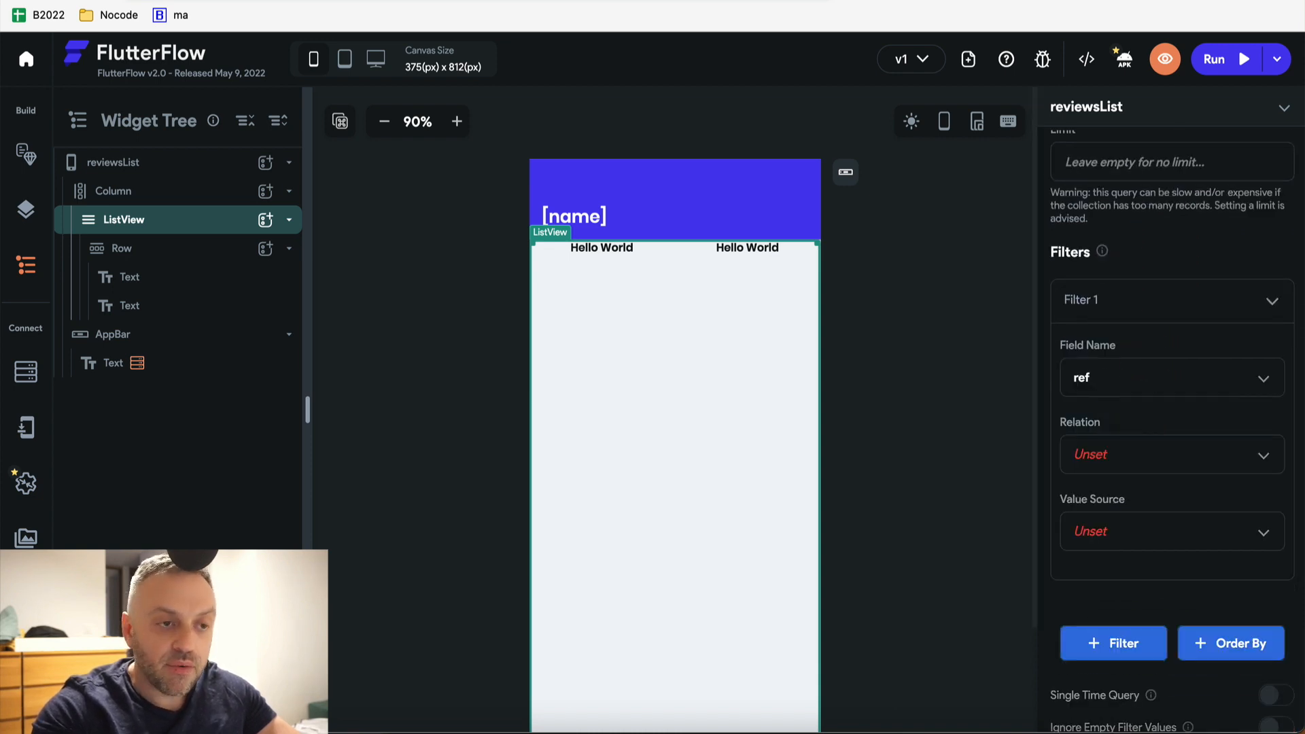
Check the ref field on stored reviews in Firestore, then return to the page editor
left_click(985, 1)
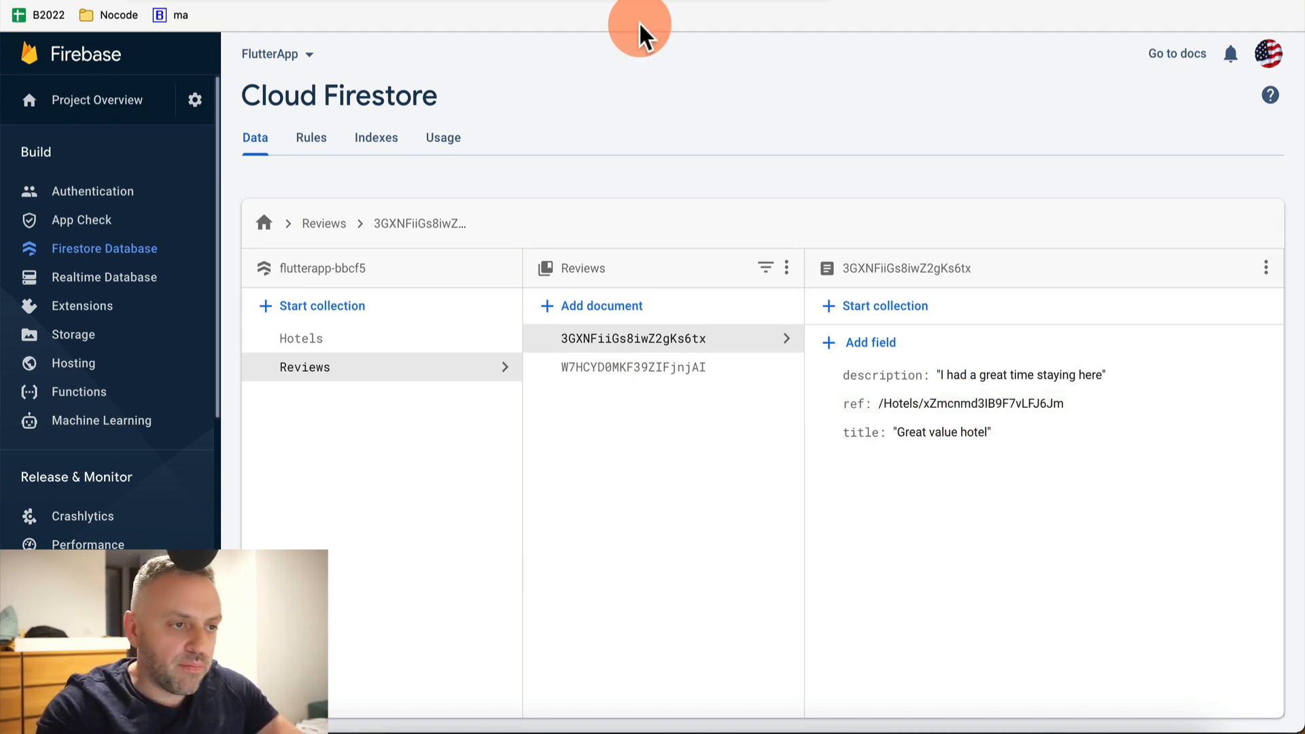
key("ctrl+Tab")
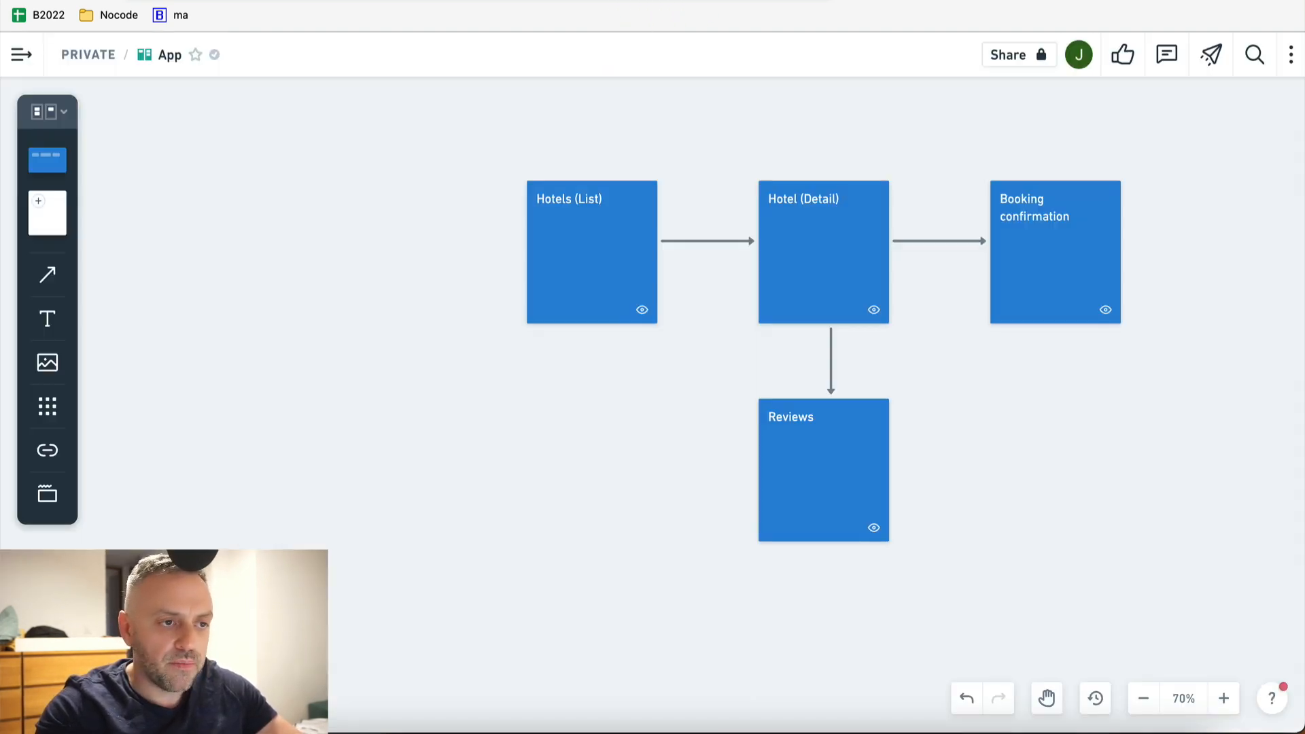
key("ctrl+Tab")
key("ctrl+Tab")
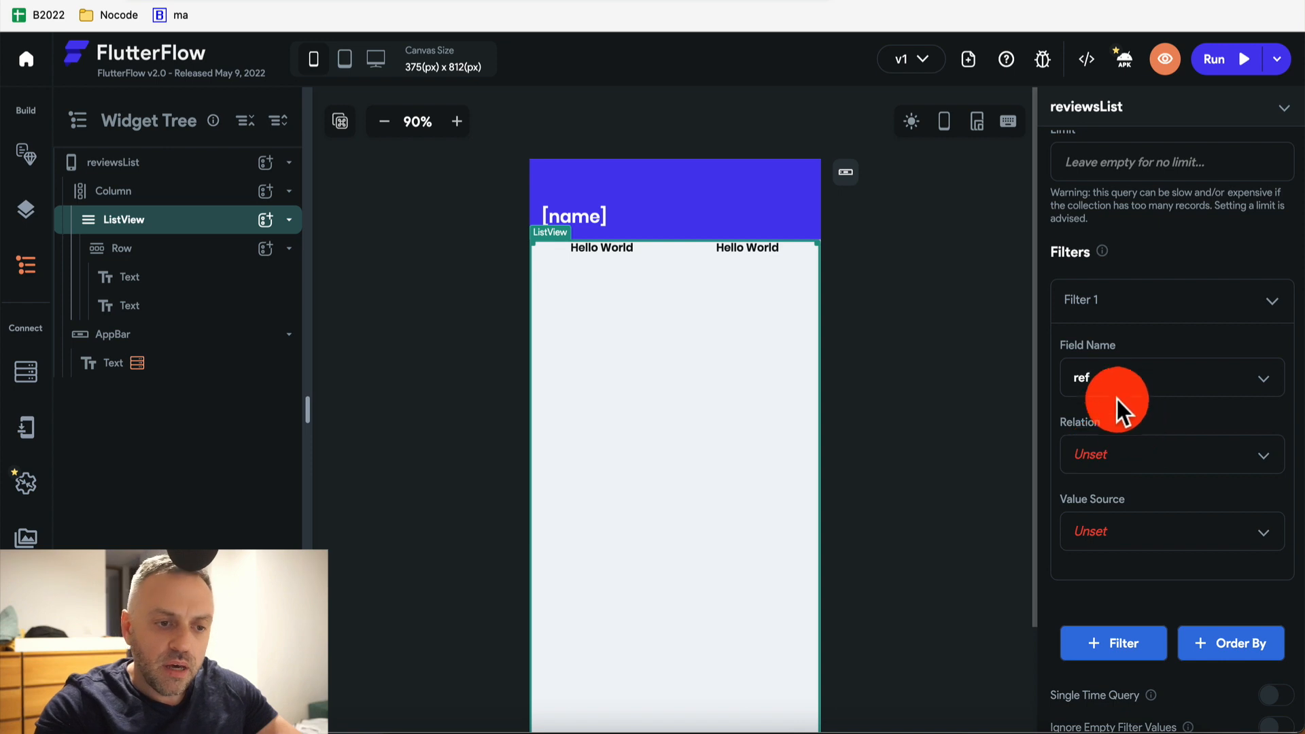
Complete the filter as ref Equal To the hotelDocRef variable and save the query
left_click(1128, 456)
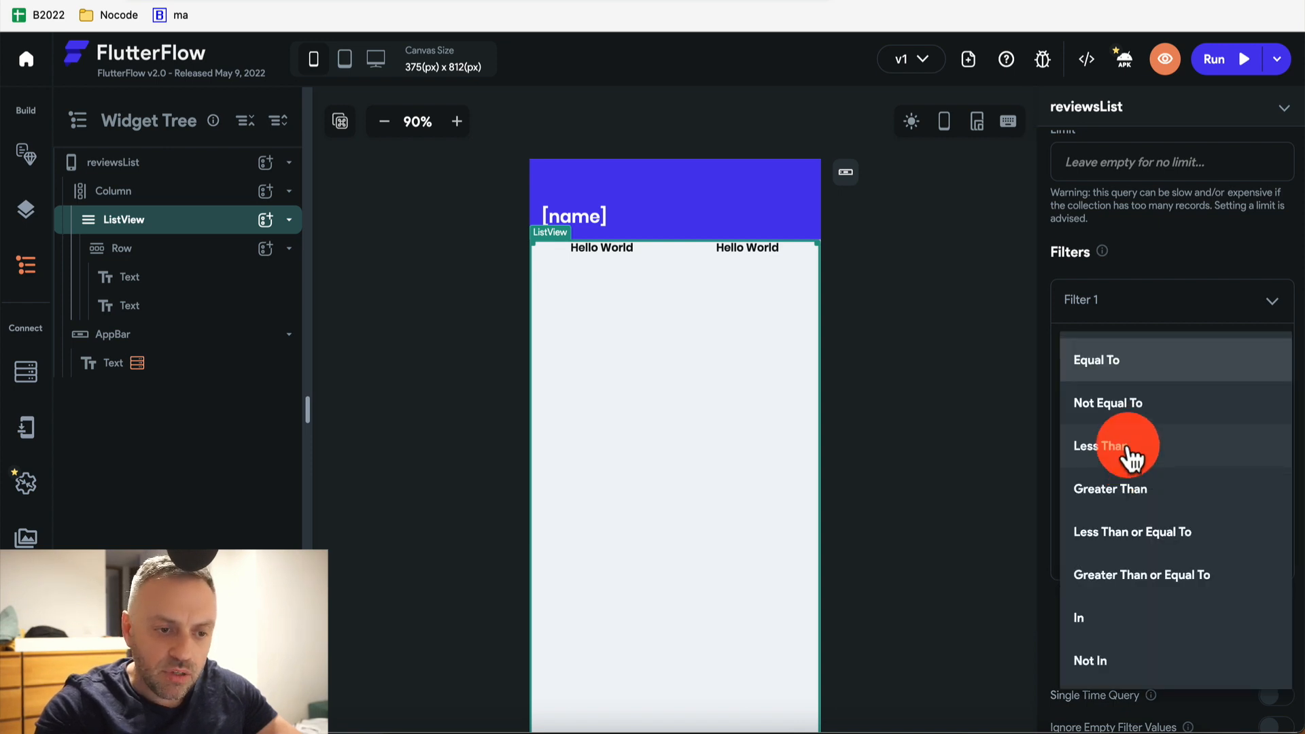
left_click(1150, 367)
left_click(1129, 533)
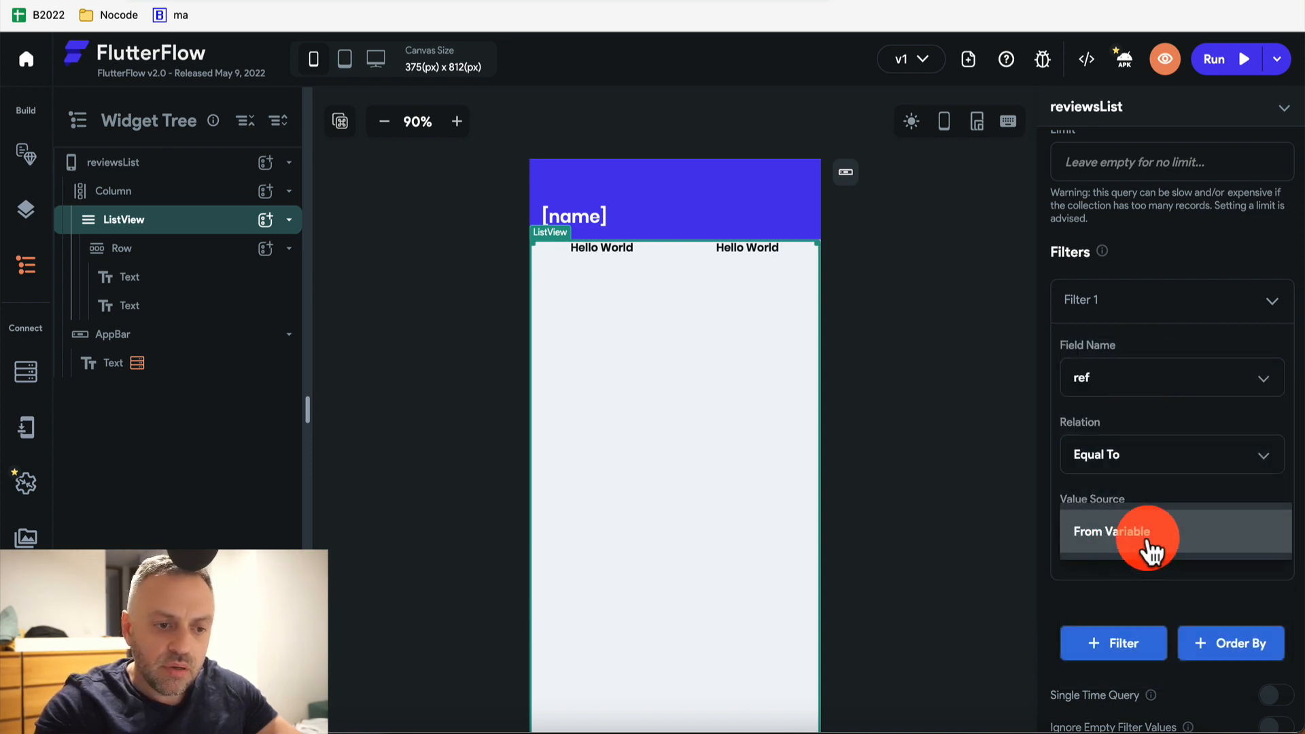
left_click(1150, 551)
scroll(1159, 541, "down", 3)
left_click(1150, 433)
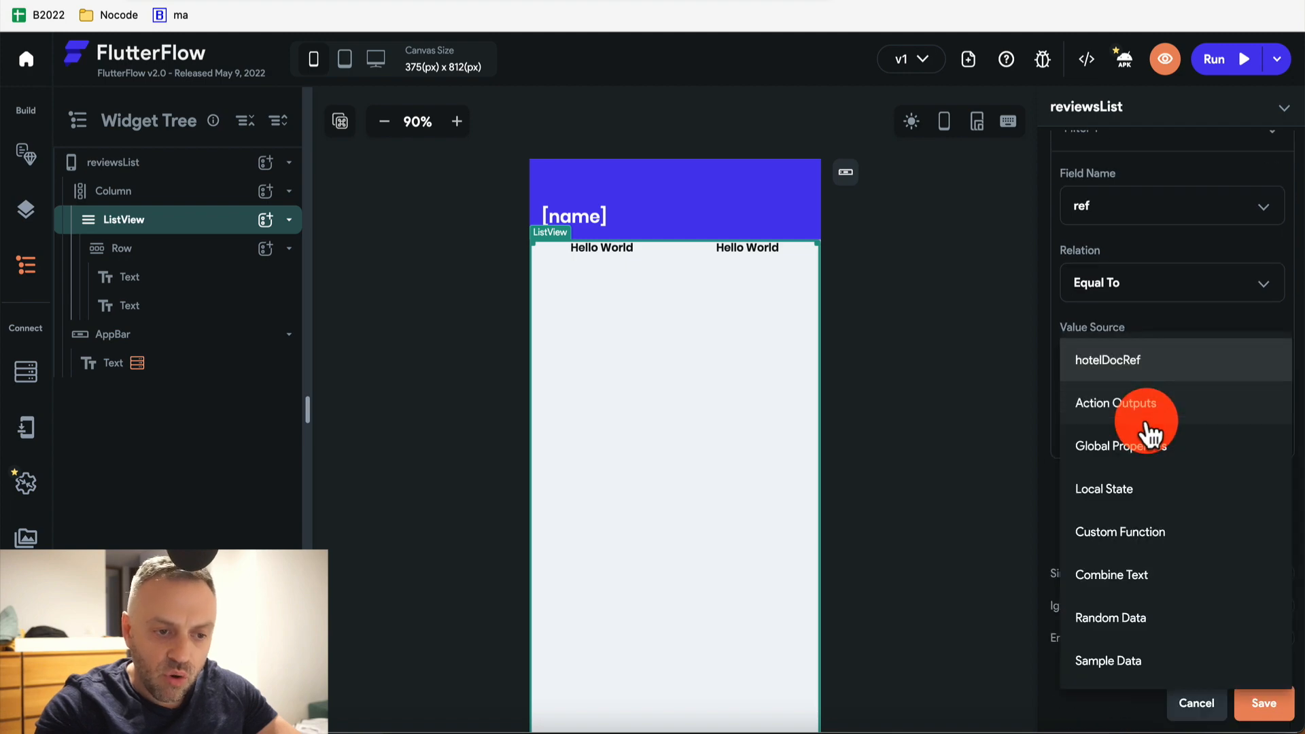
left_click(1157, 367)
left_click(1254, 703)
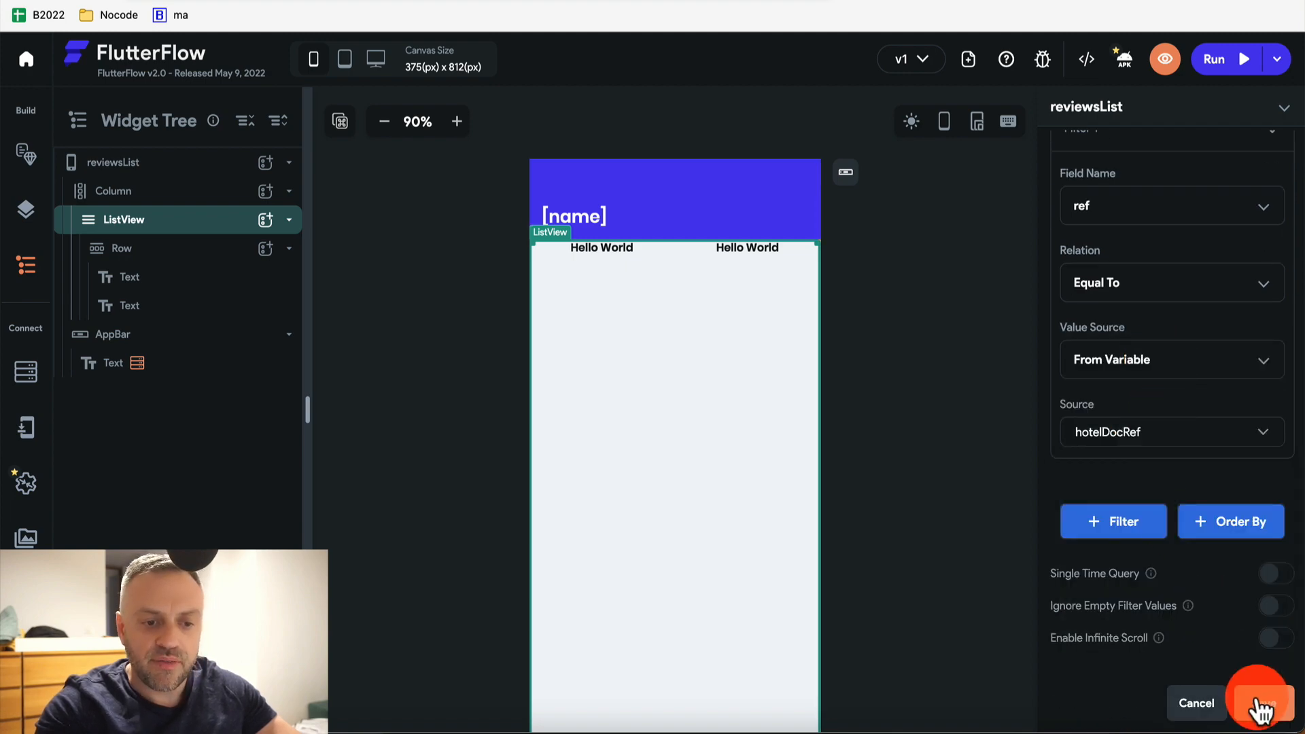
left_click(782, 506)
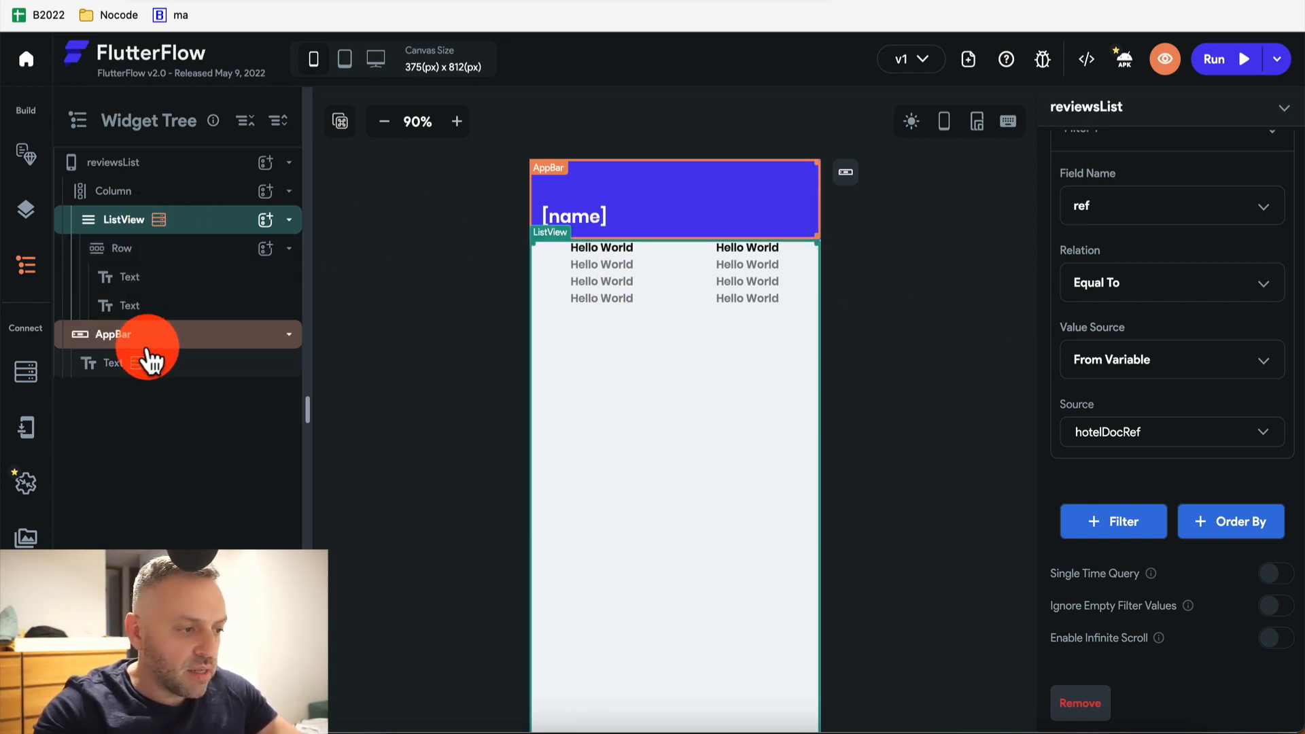
Bind the first row text to the Reviews record's title field
left_click(610, 248)
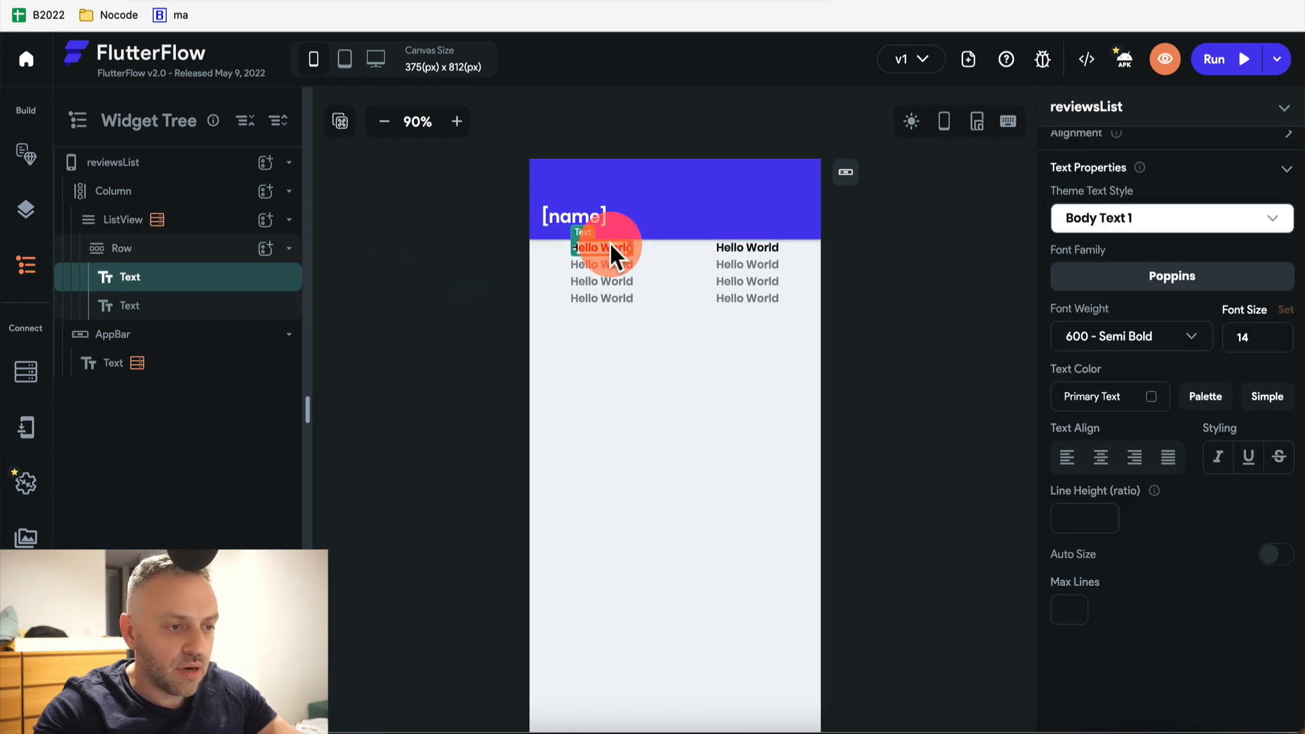
scroll(1131, 259, "up", 5)
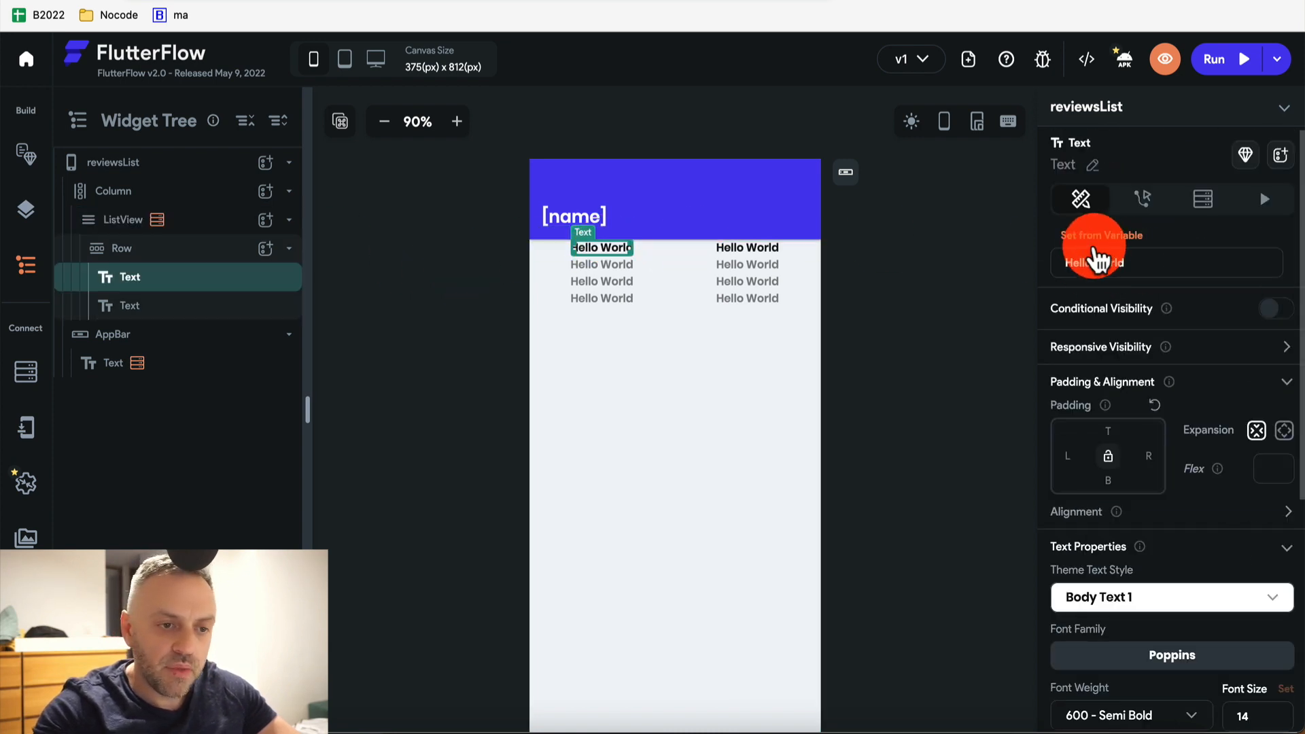
left_click(1113, 246)
left_click(1116, 270)
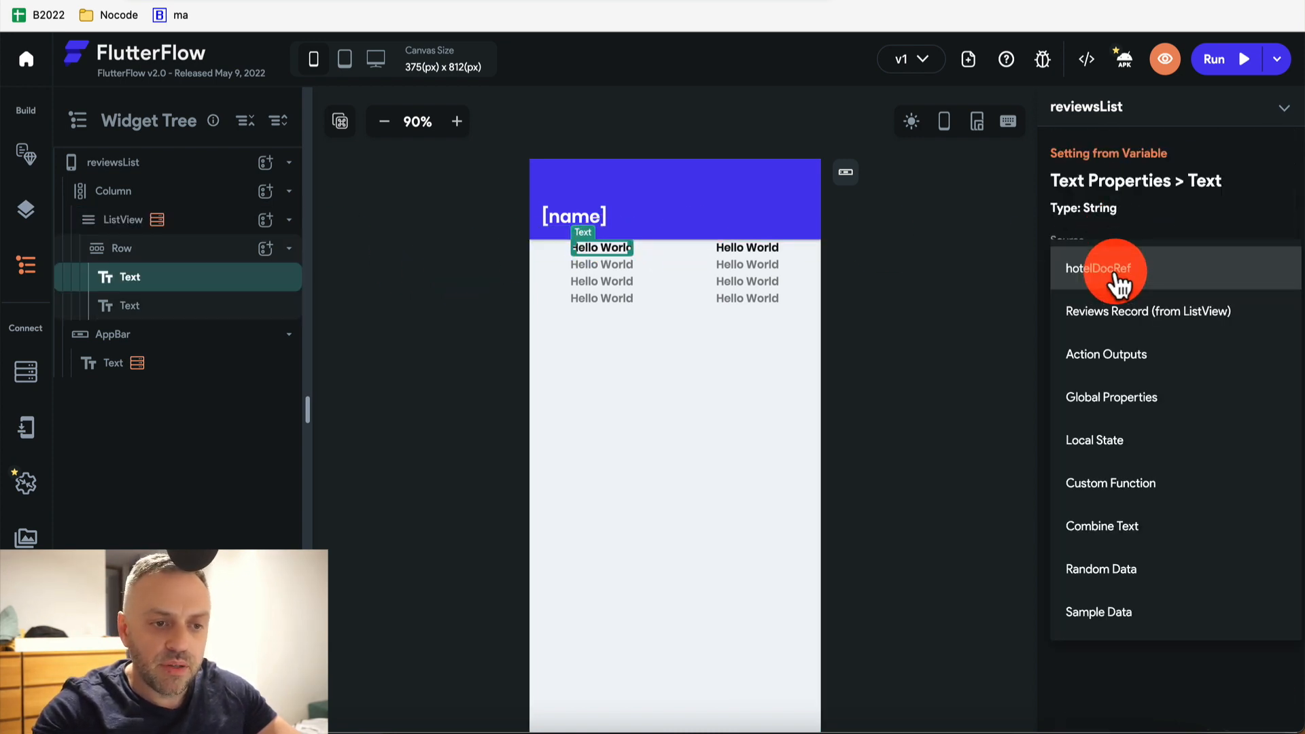
left_click(1151, 312)
left_click(1127, 346)
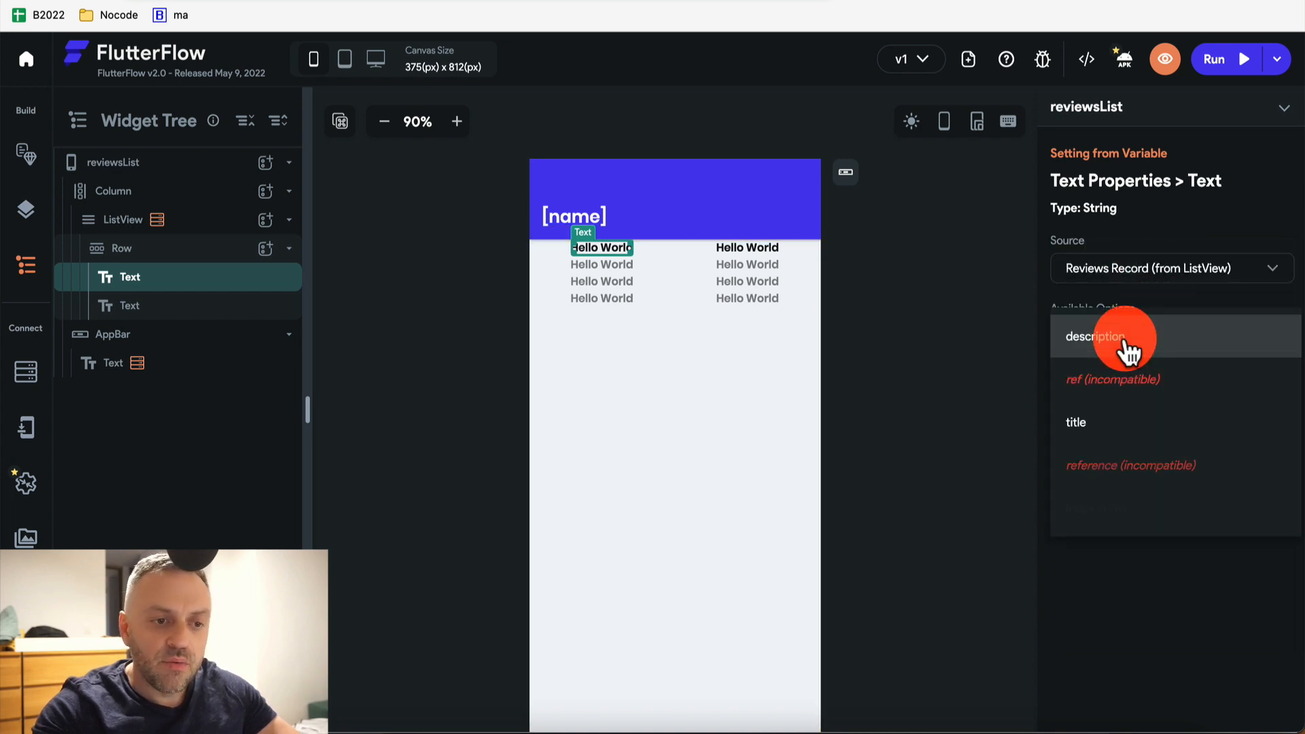
left_click(1114, 435)
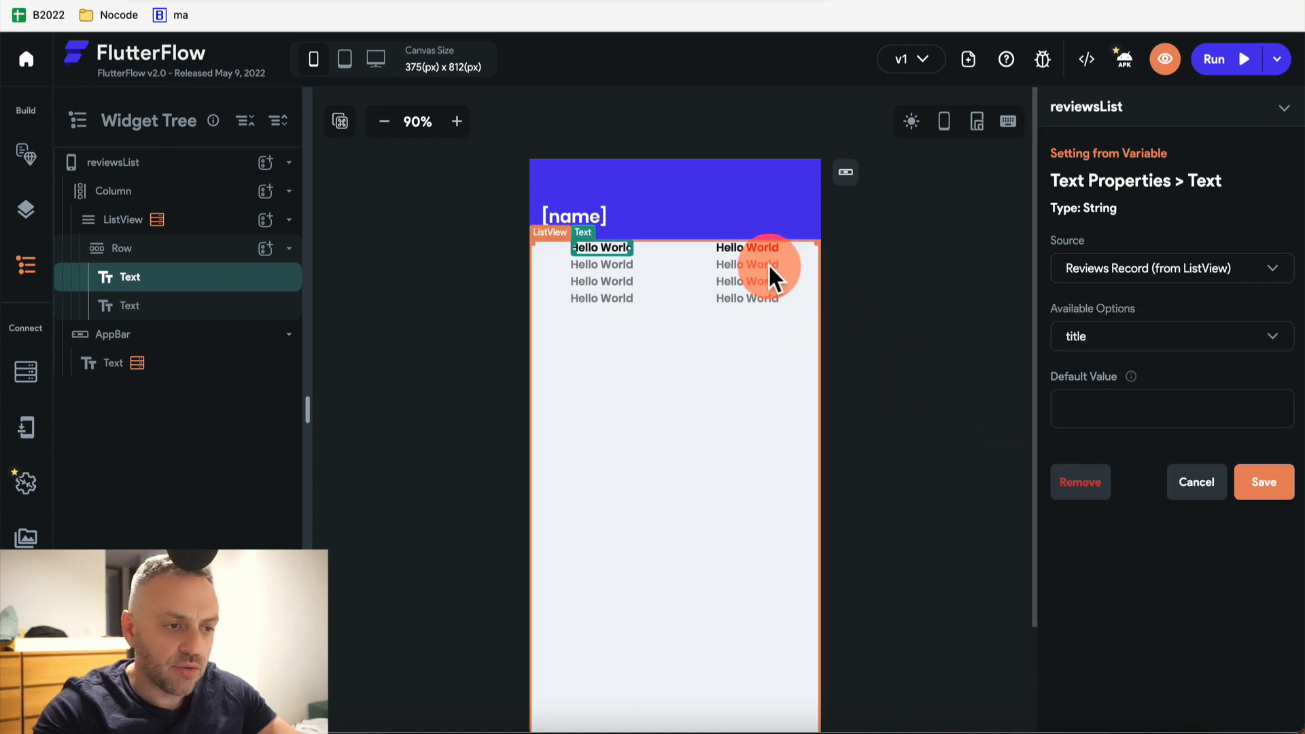
left_click(1262, 487)
Bind the second row text to the Reviews record's description field
left_click(720, 247)
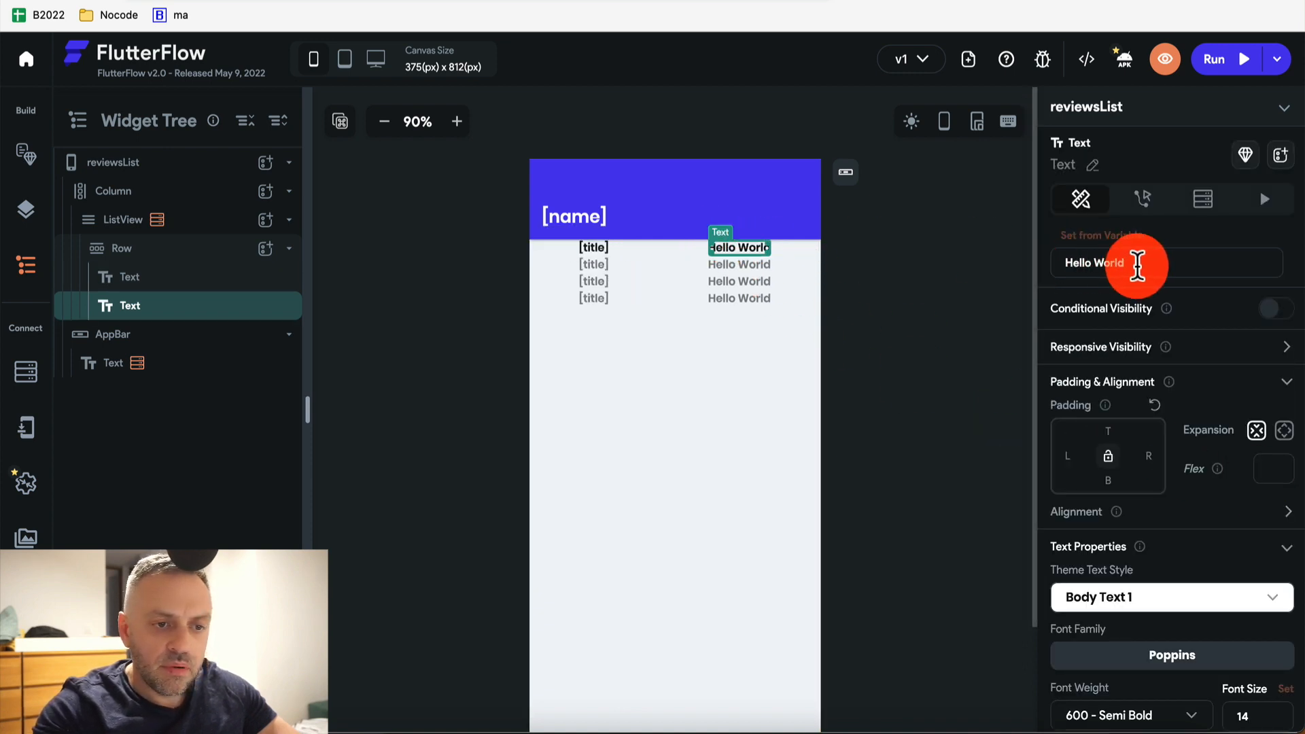
left_click(1130, 235)
left_click(1131, 267)
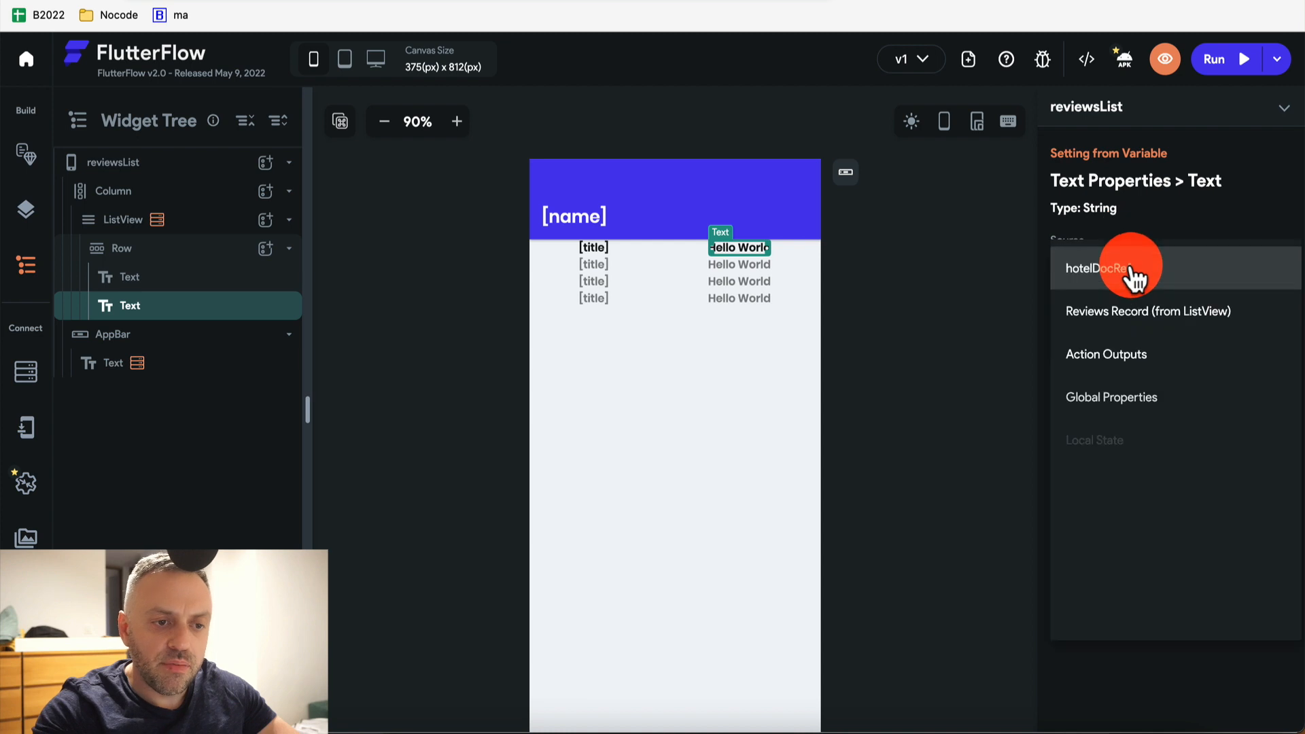
left_click(1125, 310)
left_click(1145, 347)
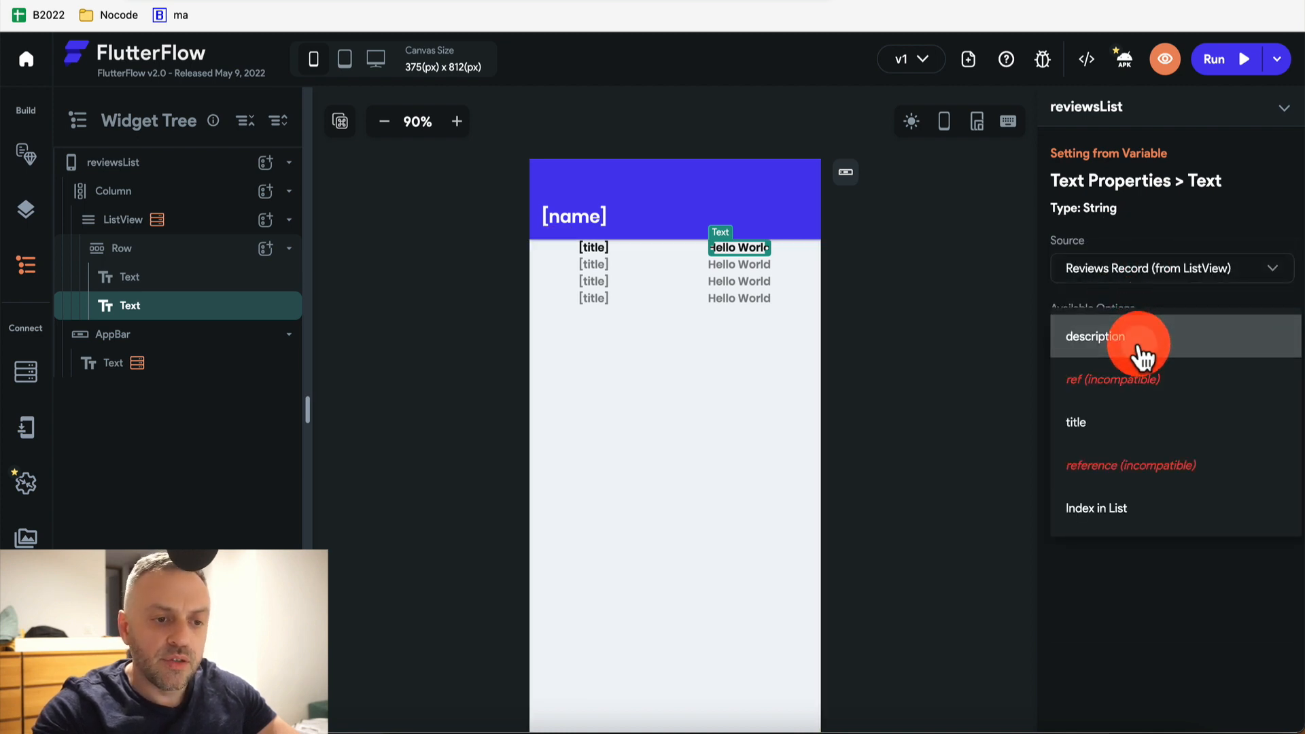
left_click(1144, 343)
left_click(1255, 484)
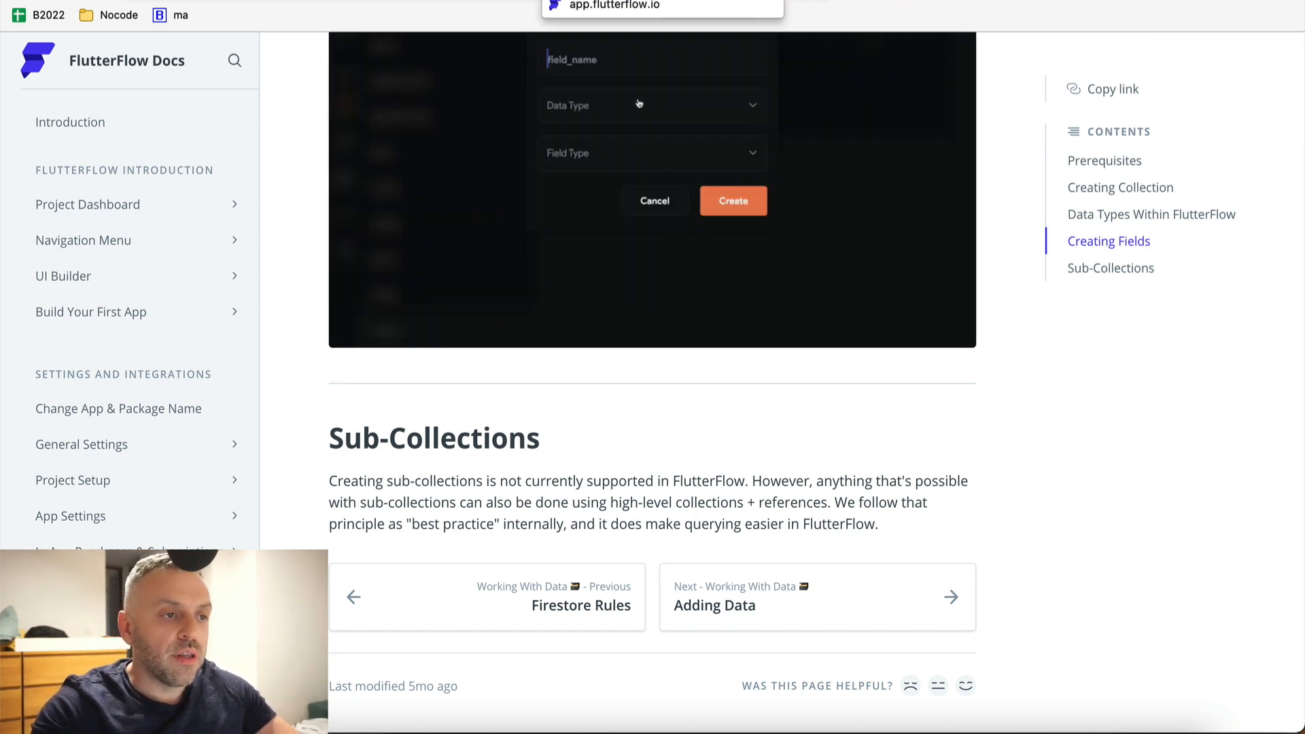
Leave the Sub-Collections docs and return to the FlutterFlow editor tab
left_click(599, 0)
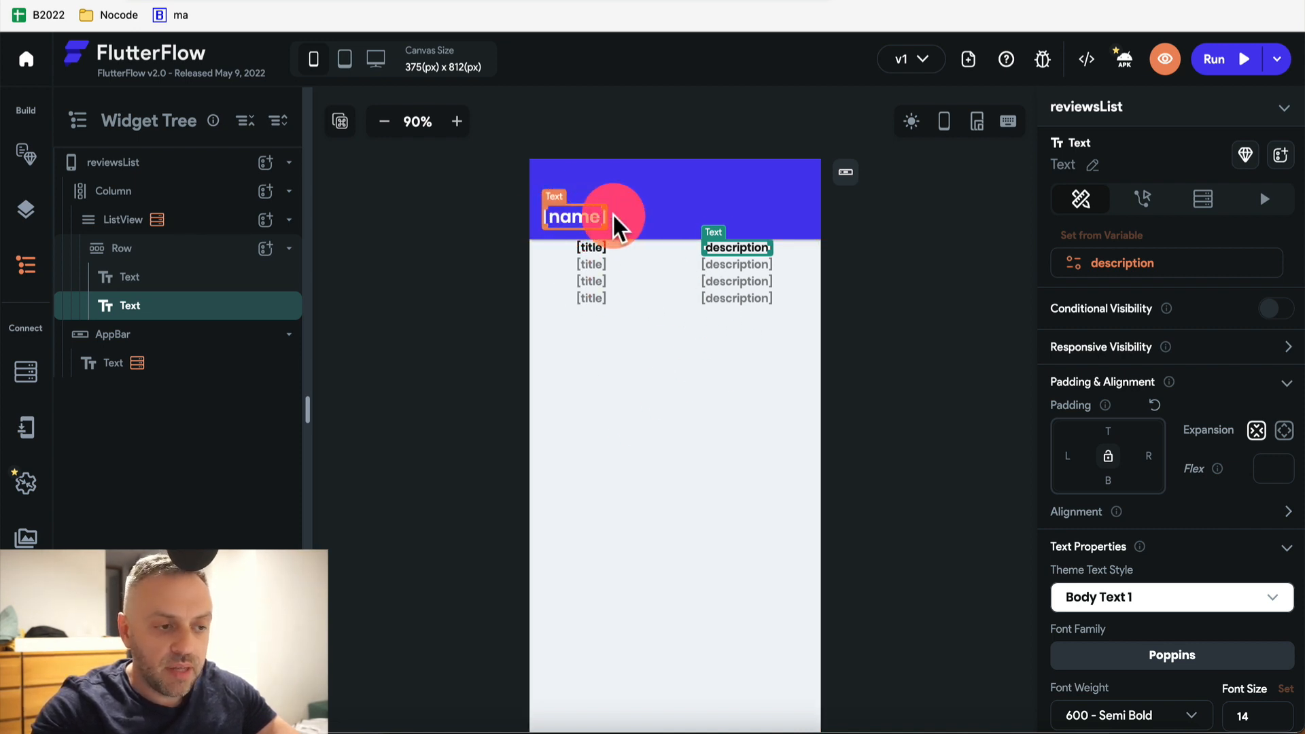
Select the header's hotel name text and review its Hotels record name binding
left_click(578, 218)
scroll(1109, 312, "down", 3)
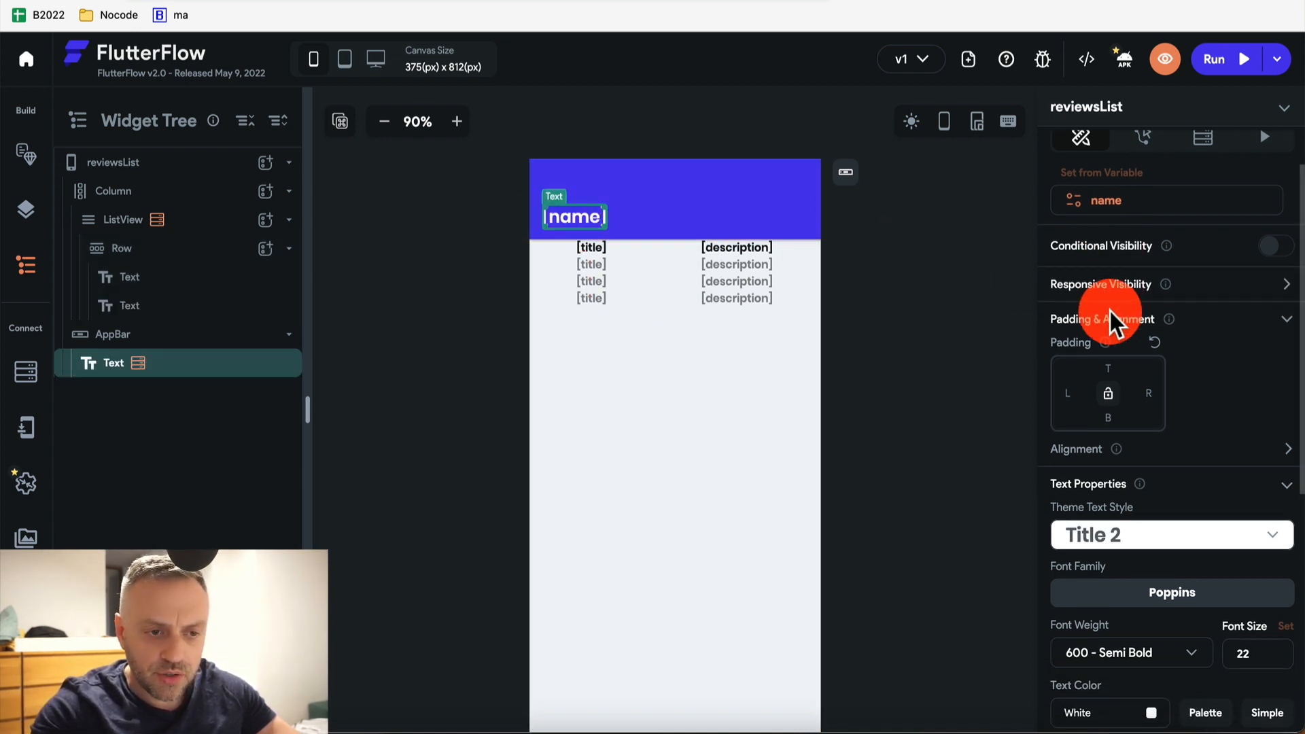
scroll(1110, 313, "up", 3)
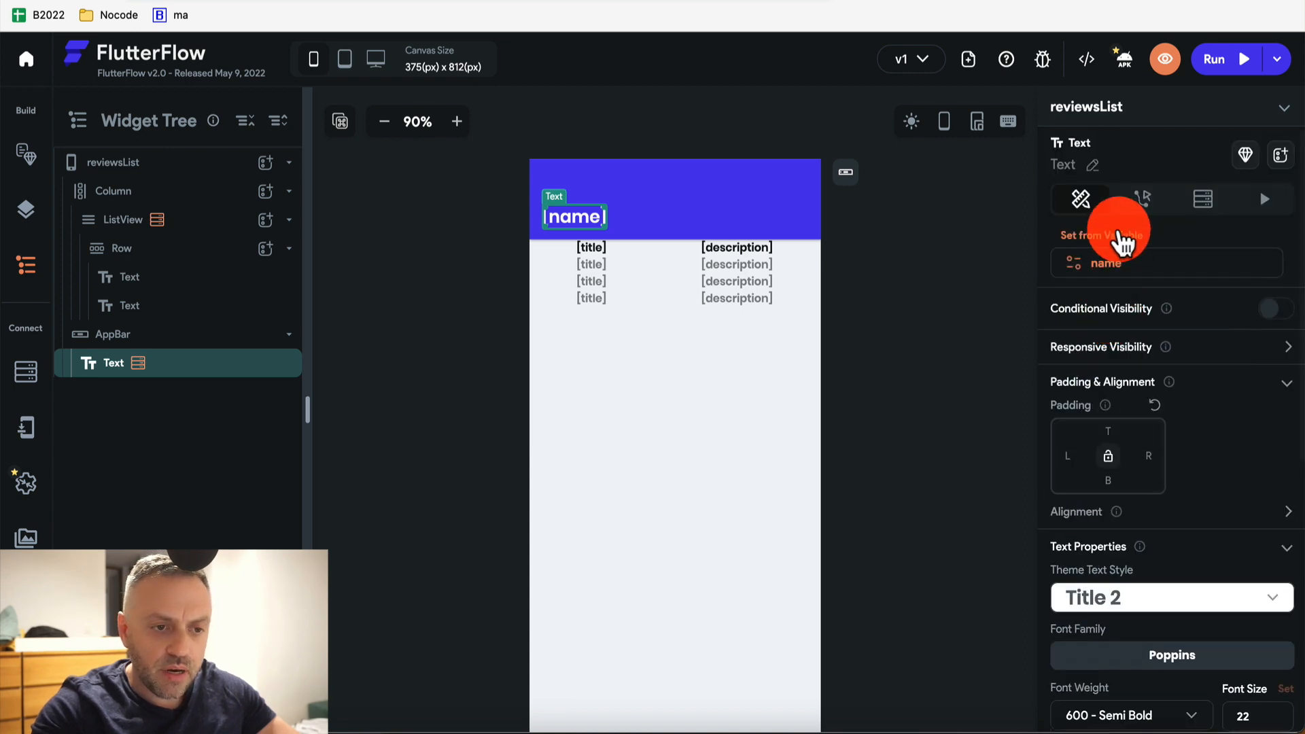
left_click(1117, 264)
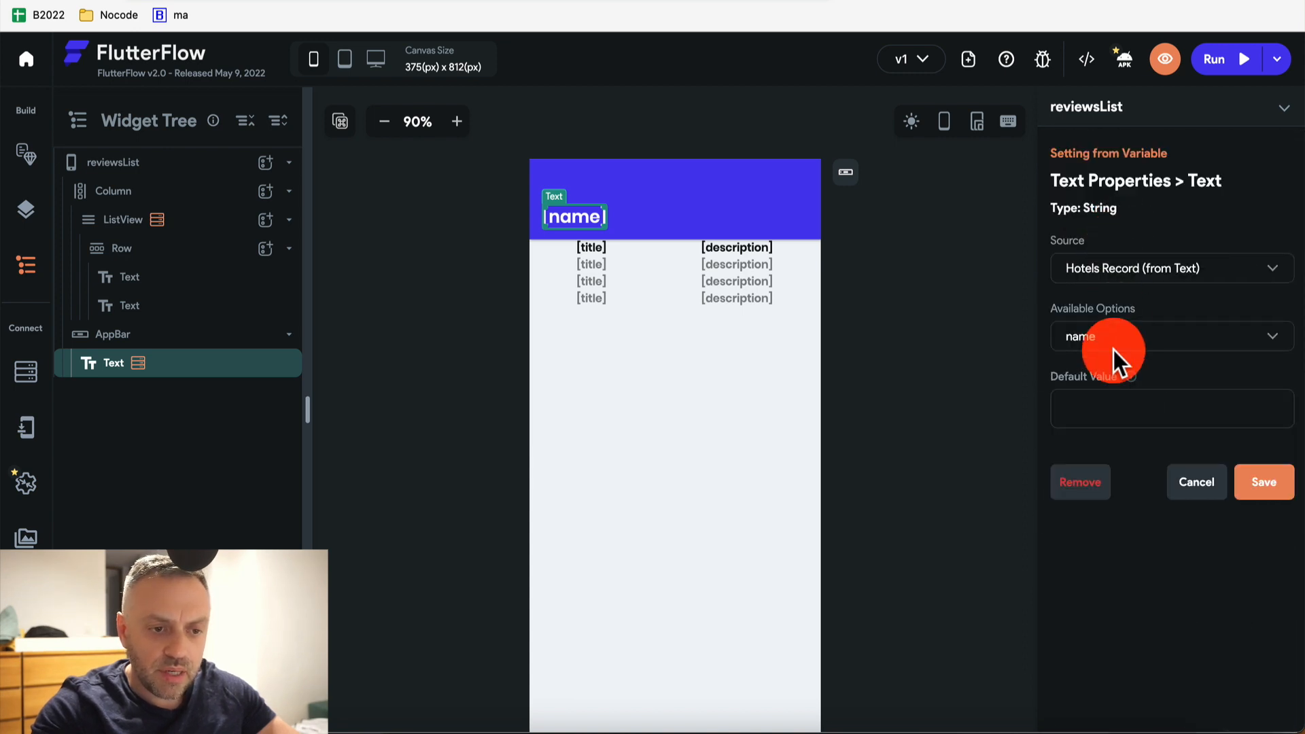
left_click(1164, 337)
left_click(1169, 337)
left_click(1186, 272)
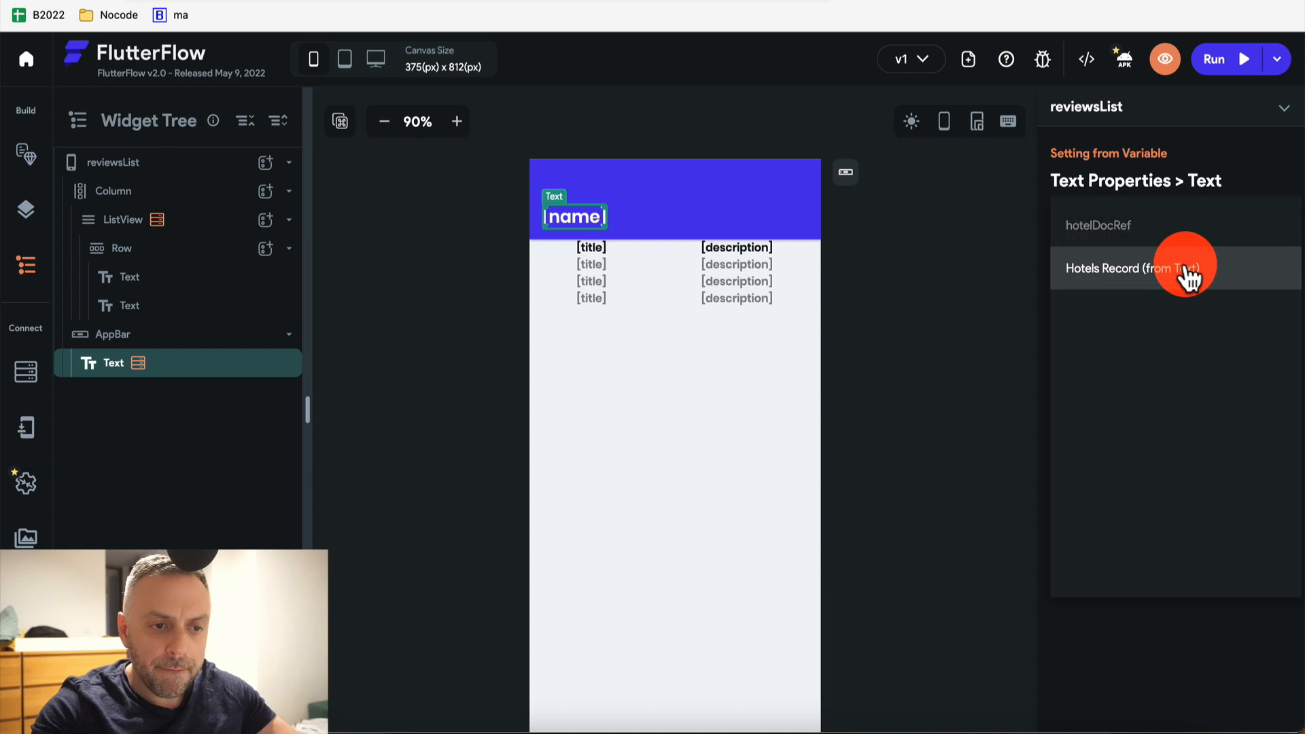
left_click(1186, 272)
left_click(1188, 272)
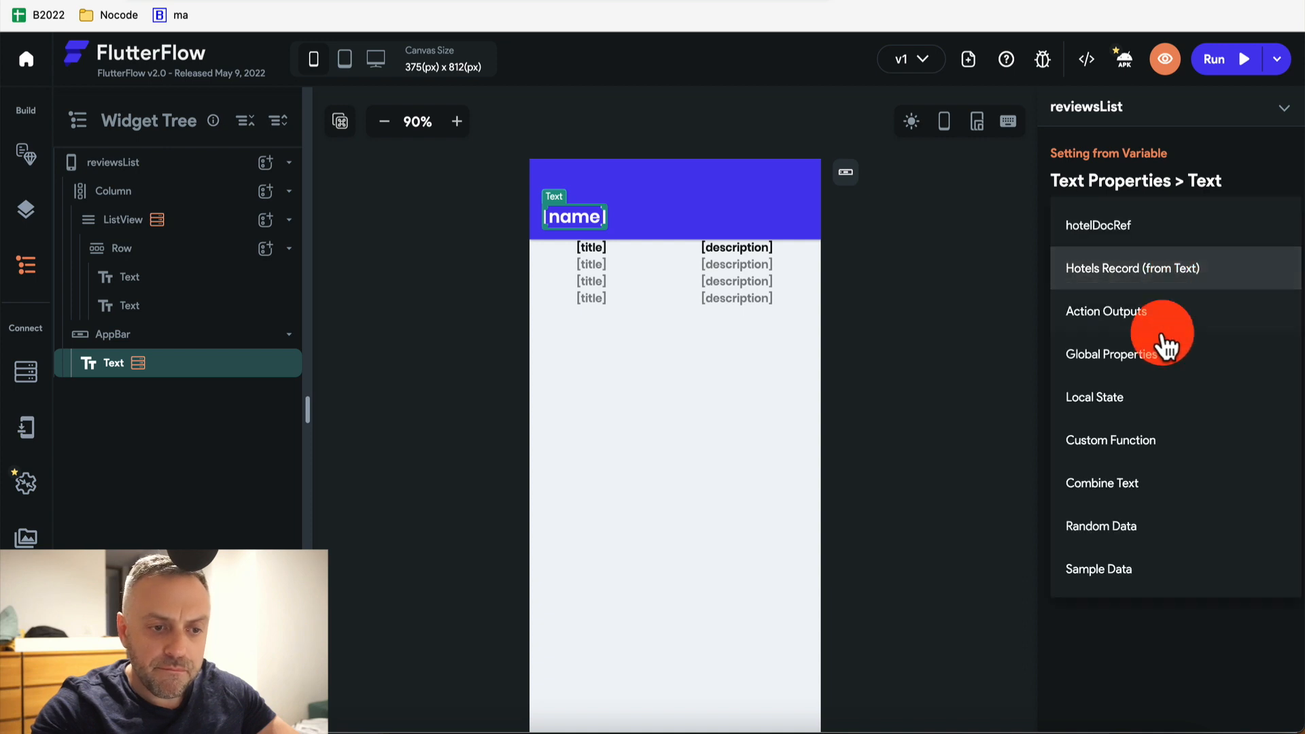
Switch the title source to Combine Text with Text 1 'Reviews for '
left_click(1147, 497)
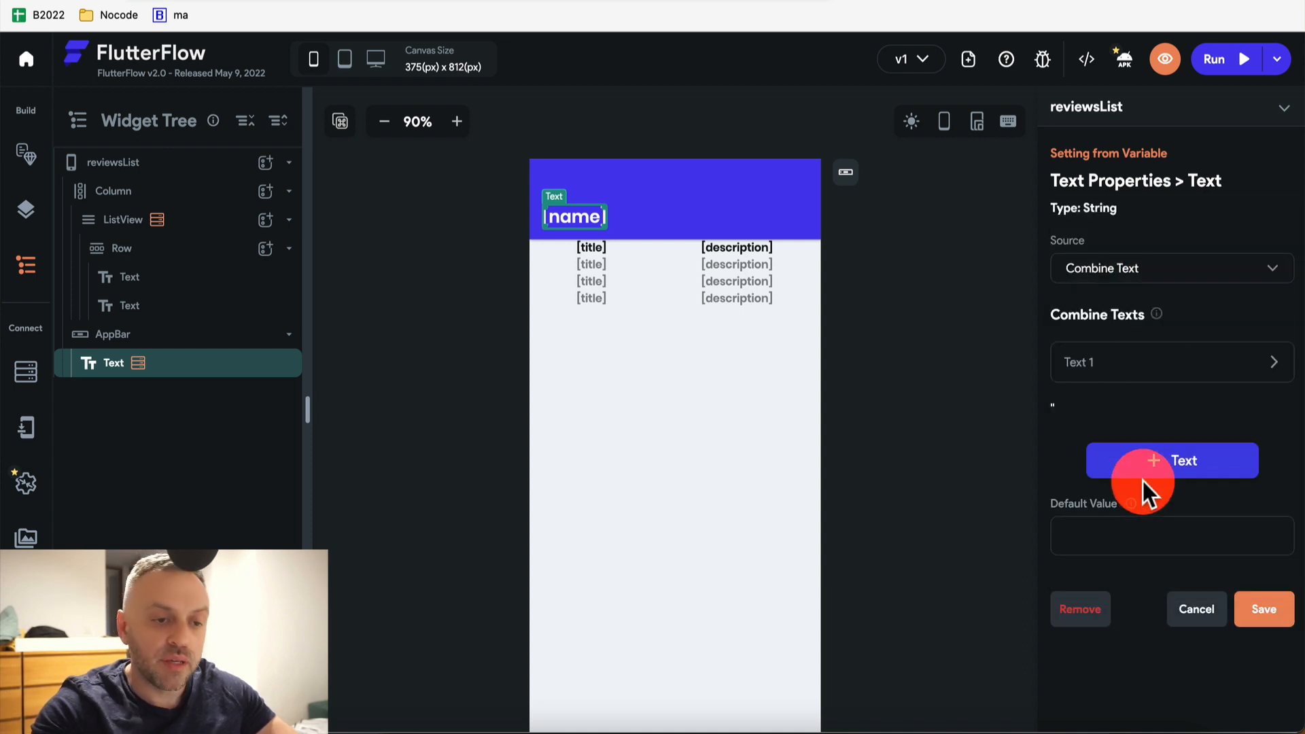
left_click(1101, 370)
left_click(1124, 522)
type("Reviews for")
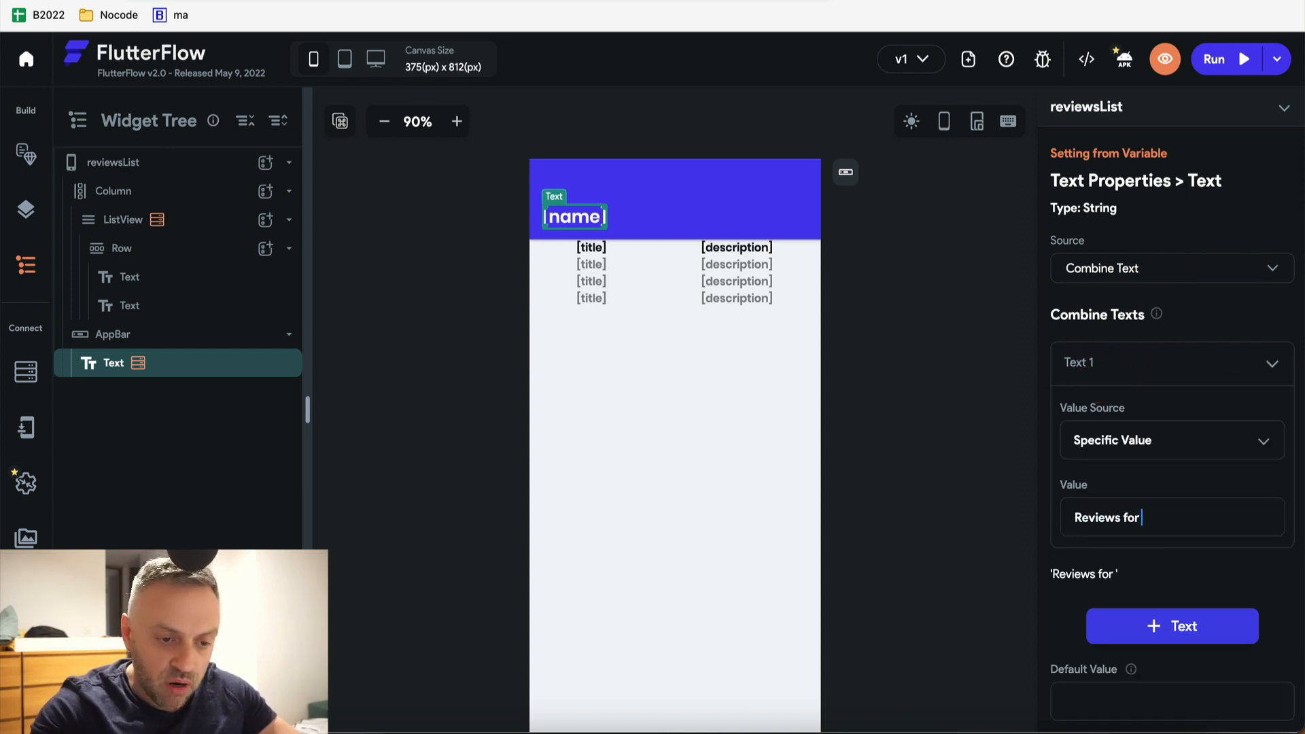
scroll(1151, 519, "down", 3)
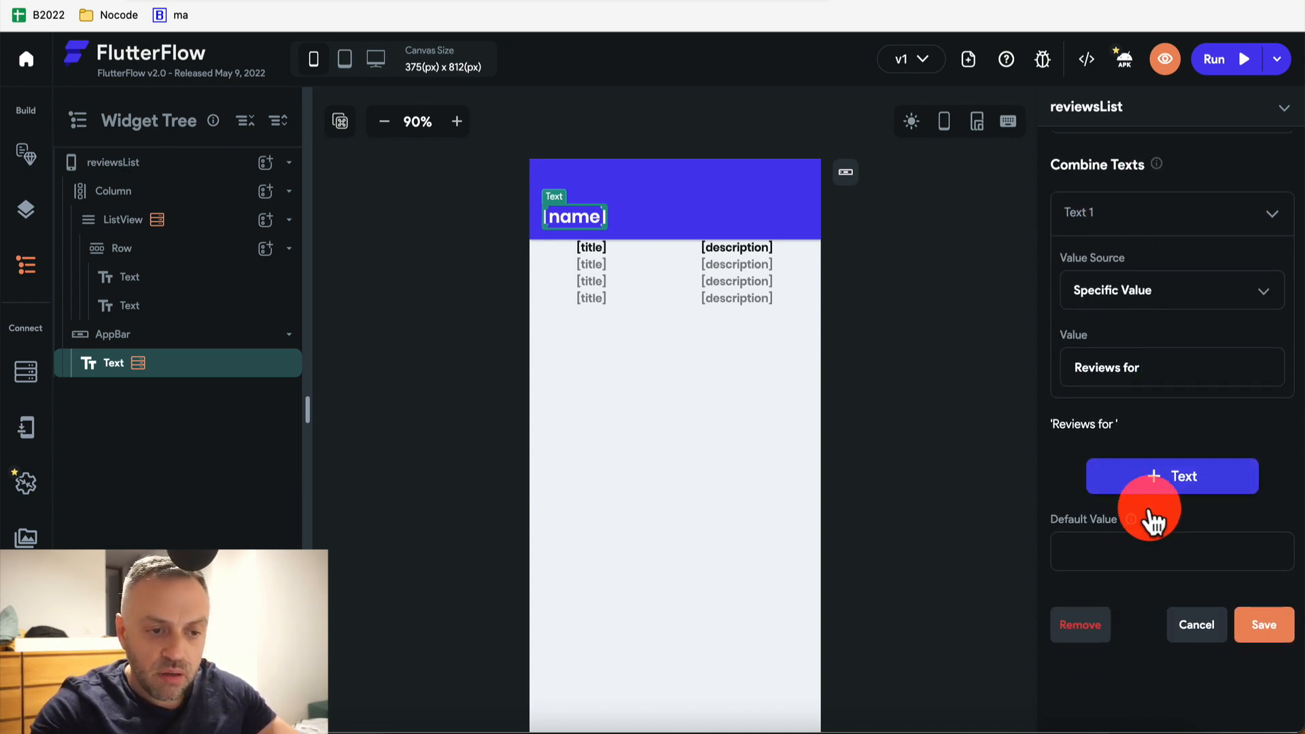
Add Text 2 from Hotels Record > name and save the combined title
left_click(1180, 489)
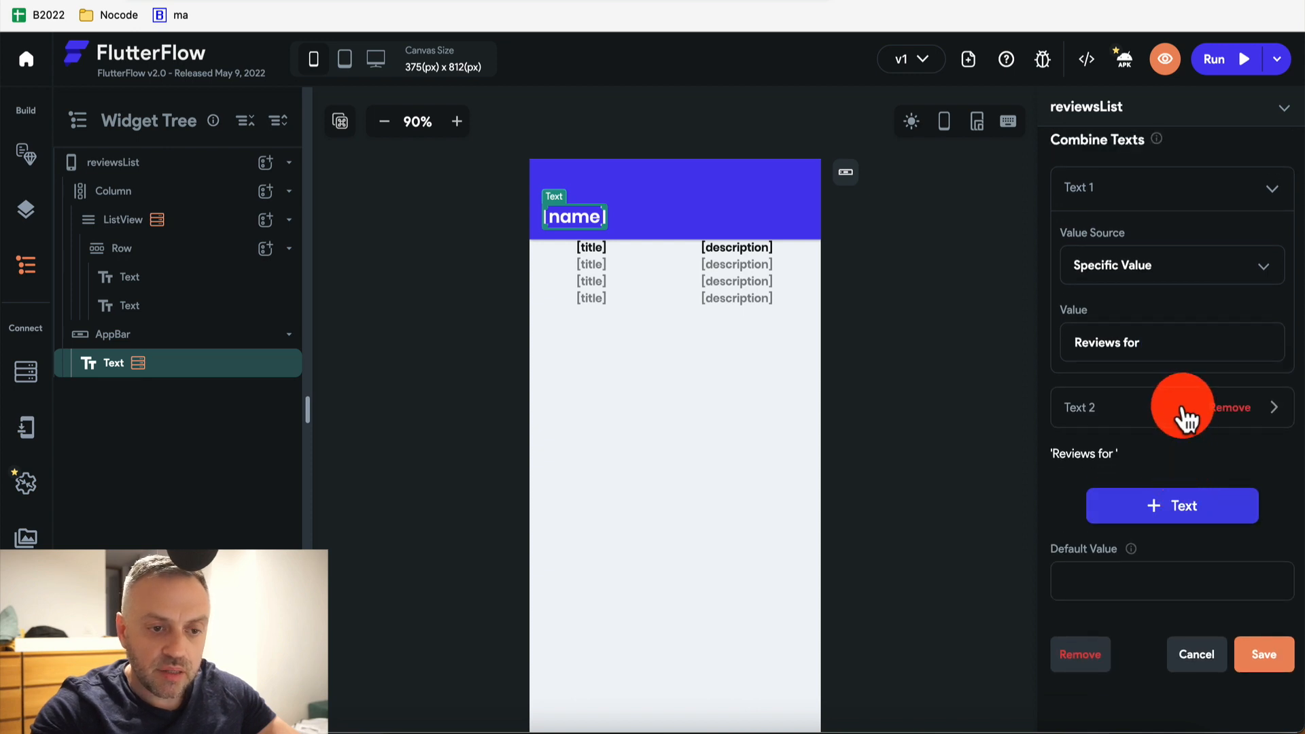
left_click(1181, 416)
scroll(1181, 416, "down", 2)
left_click(1148, 404)
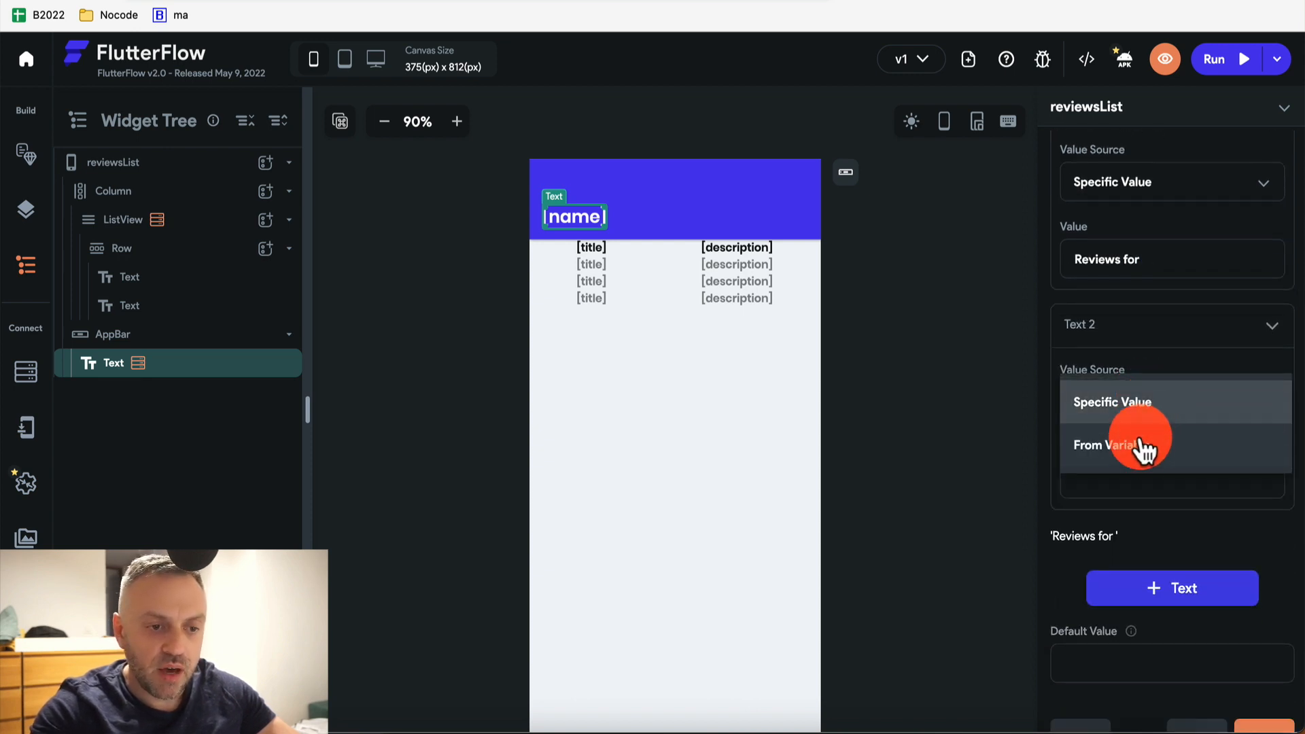
left_click(1142, 446)
left_click(1123, 480)
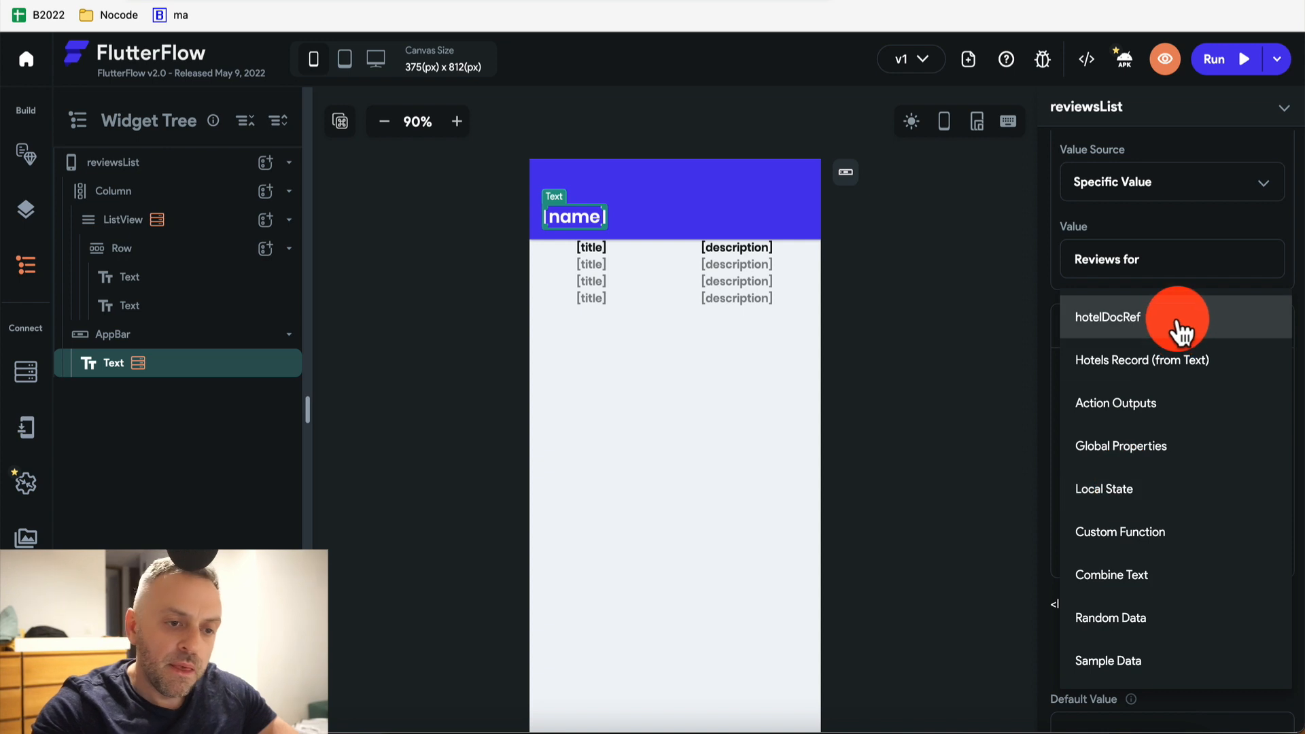
left_click(1153, 367)
left_click(1131, 552)
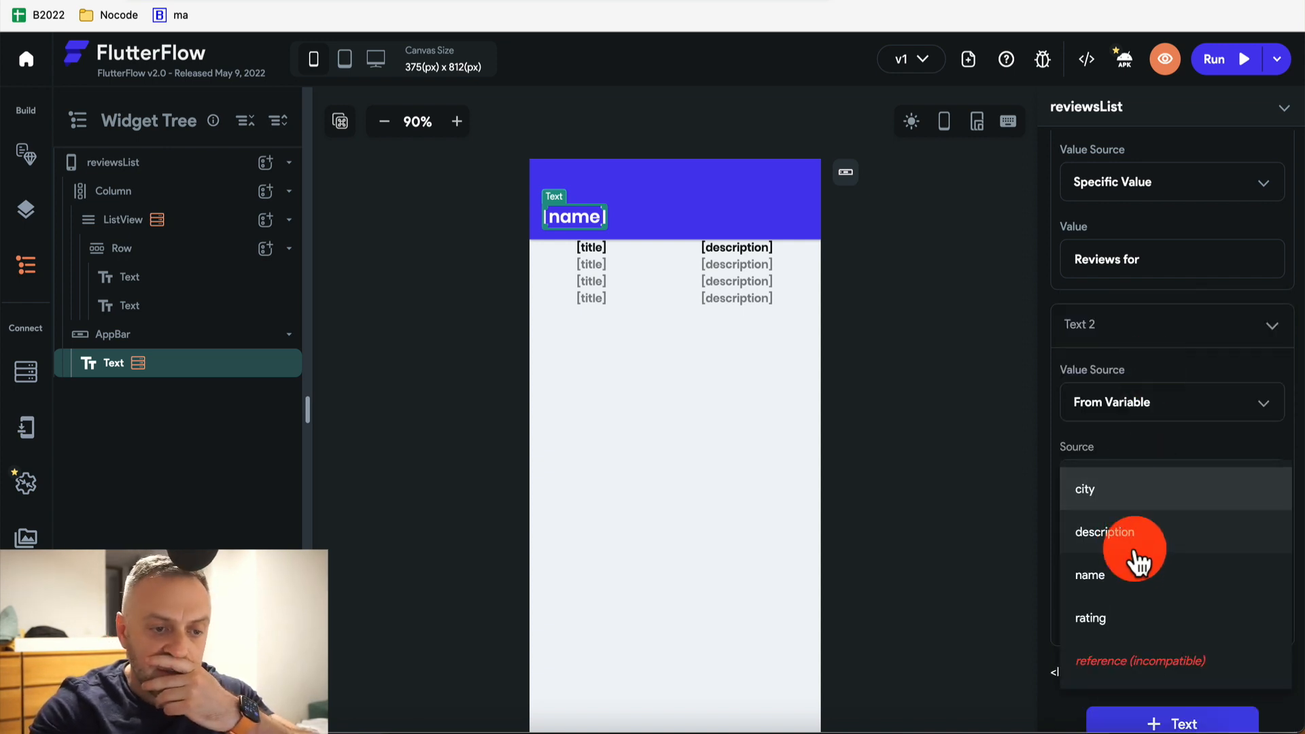
left_click(1132, 578)
scroll(1142, 580, "down", 3)
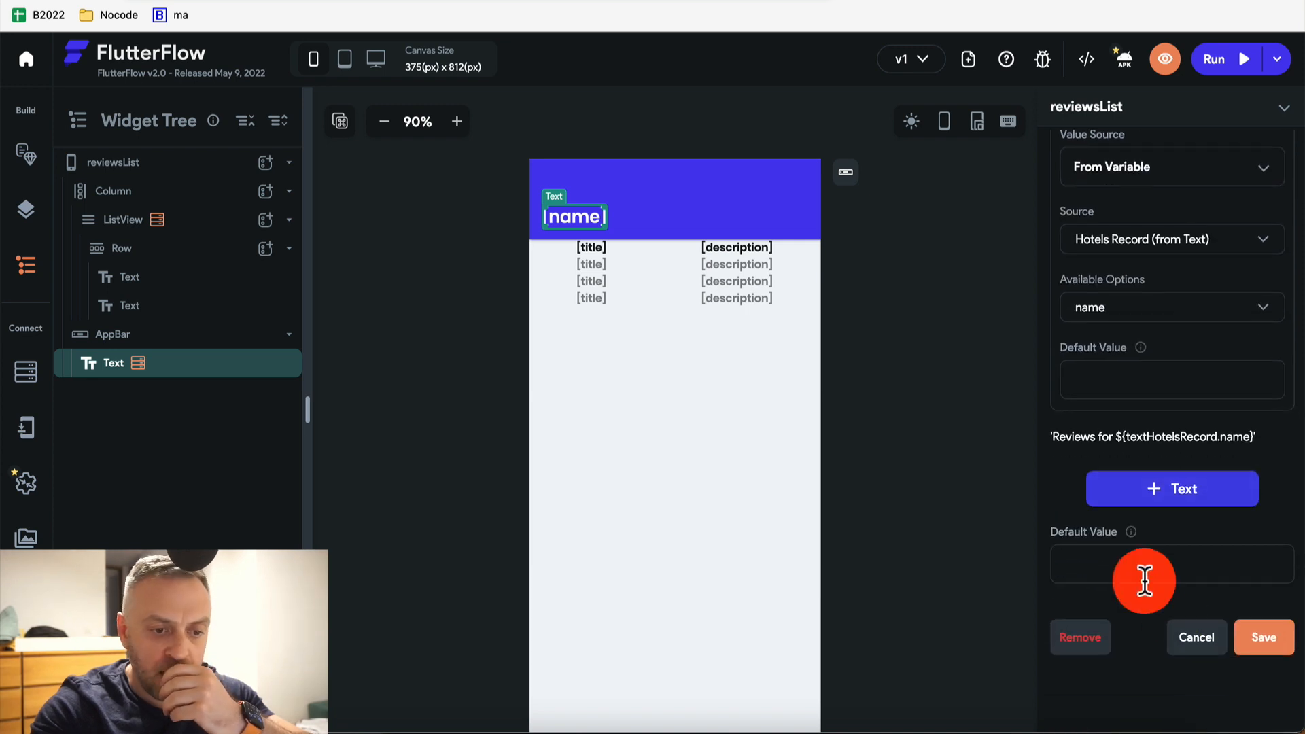
left_click(1258, 646)
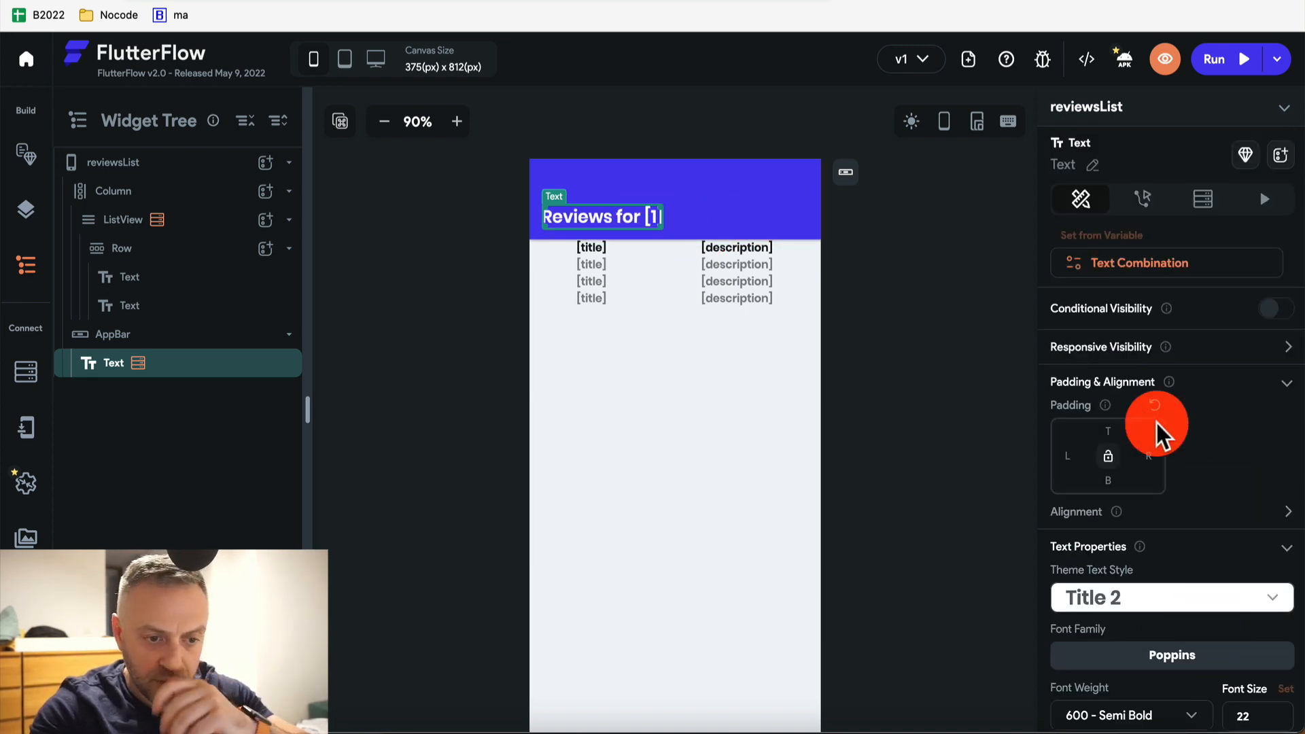
Reopen the combined title settings, check Text 2, and save again
scroll(1156, 423, "down", 6)
scroll(1127, 410, "up", 6)
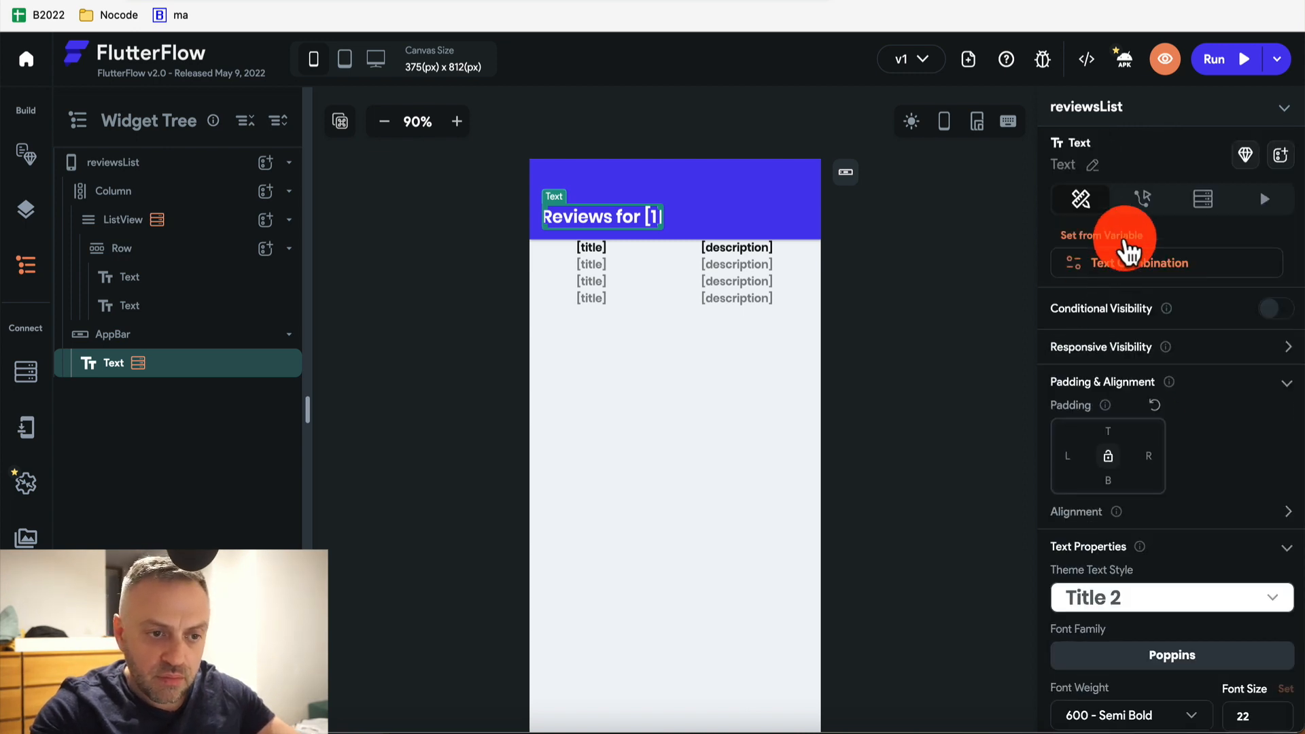
left_click(1129, 262)
left_click(1165, 378)
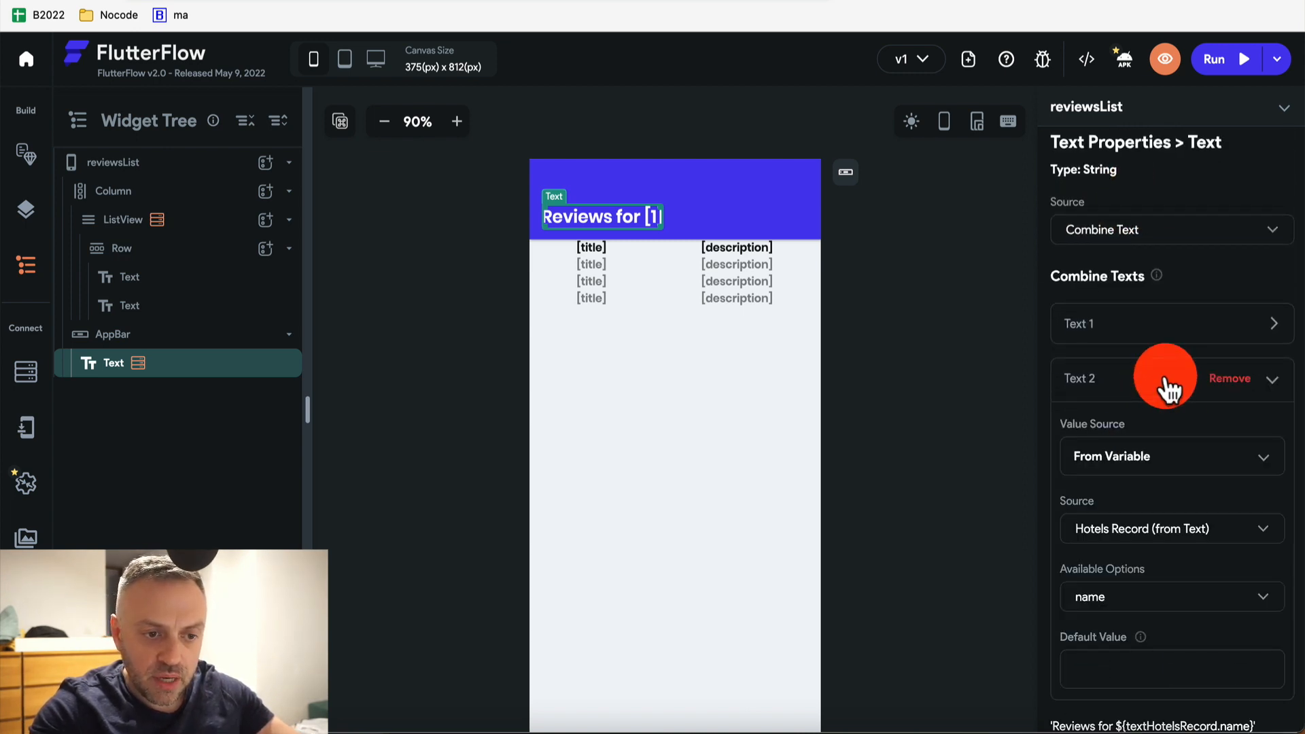
scroll(1165, 378, "down", 2)
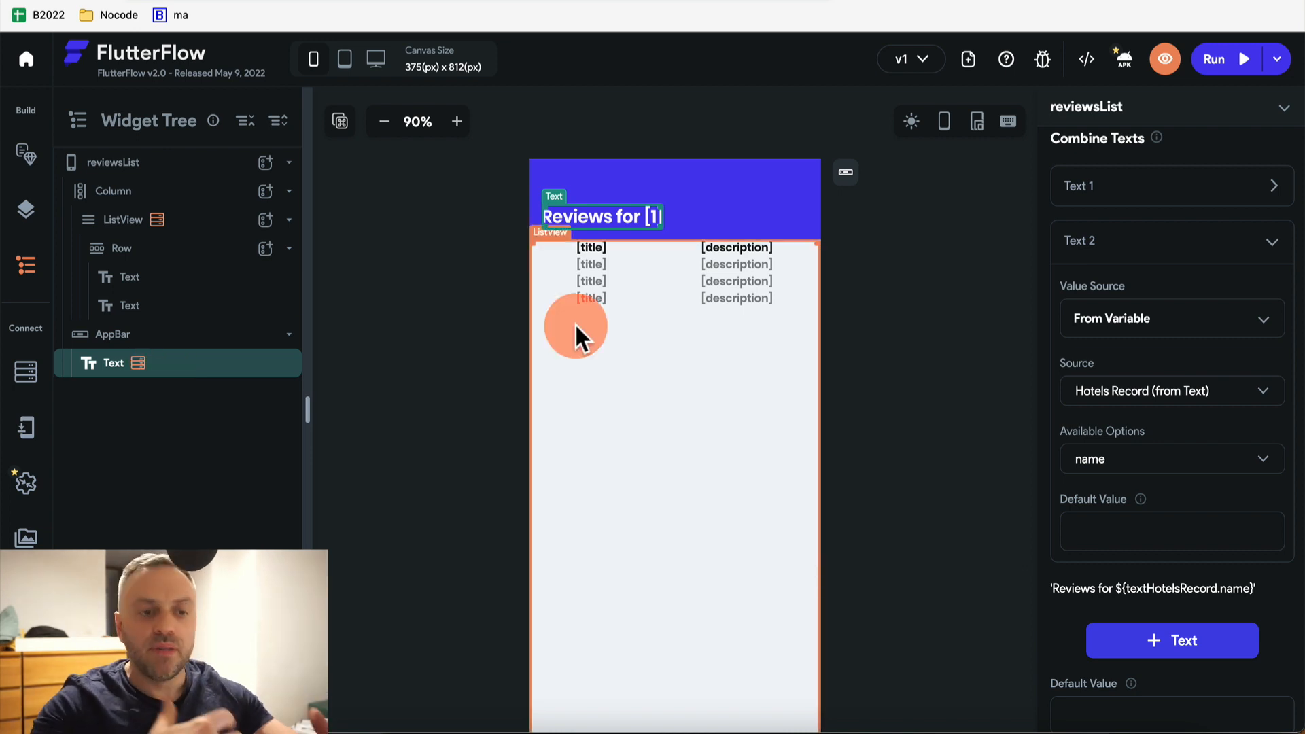
scroll(1123, 468, "down", 3)
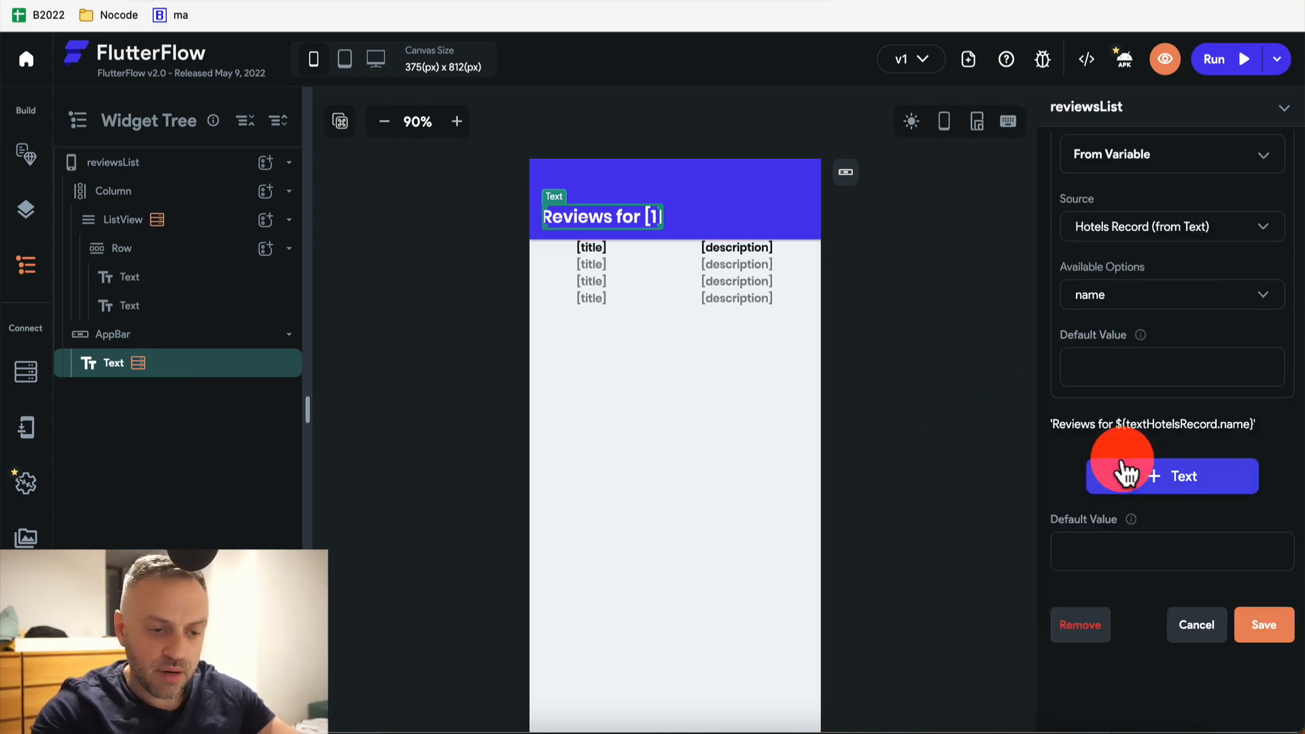
left_click(1254, 622)
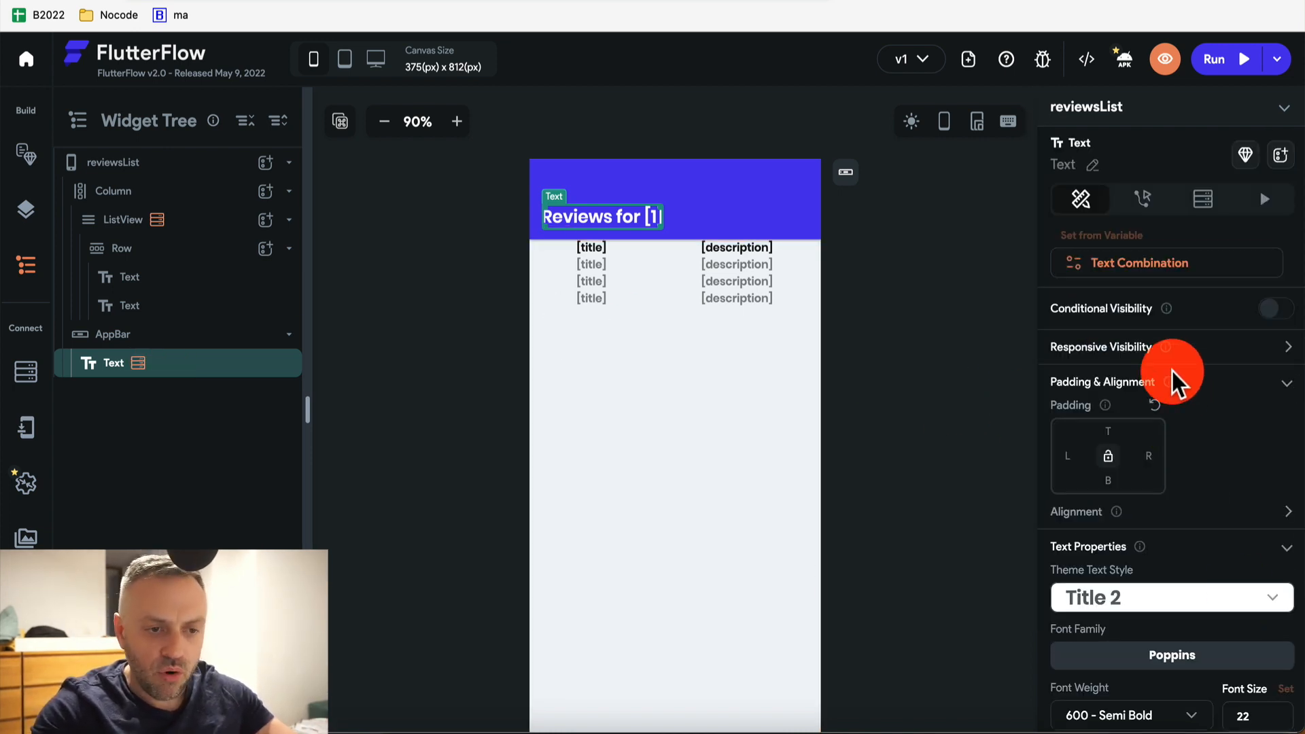
Instant Reload the Test Mode HotelsApp with the new title, then go to Firestore
left_click(799, 110)
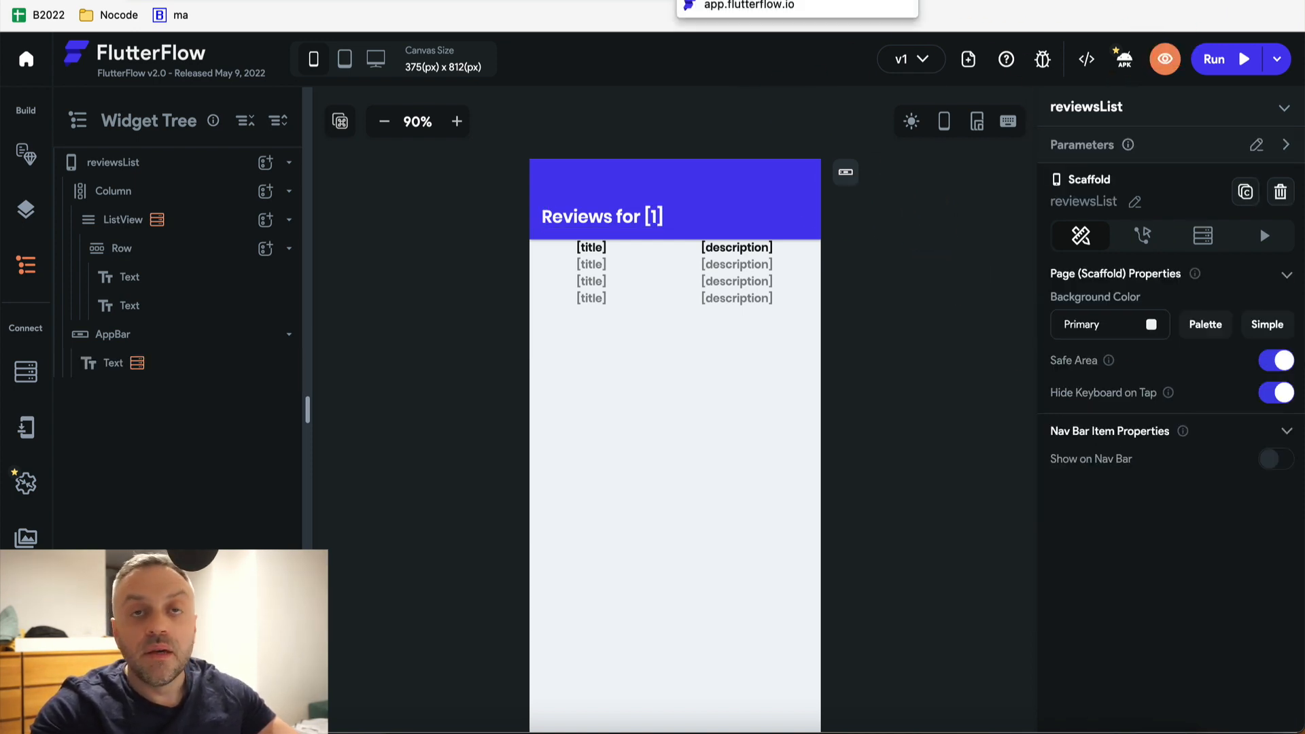
left_click(721, 1)
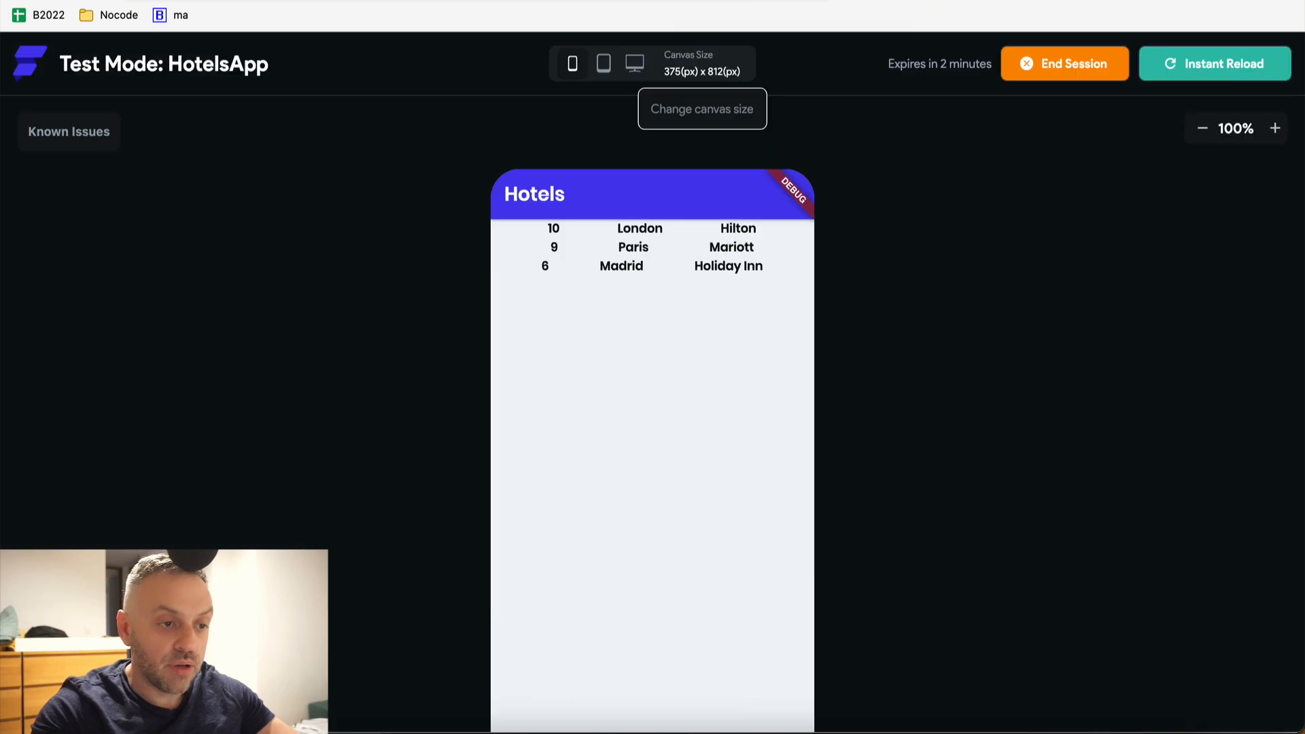
left_click(1226, 76)
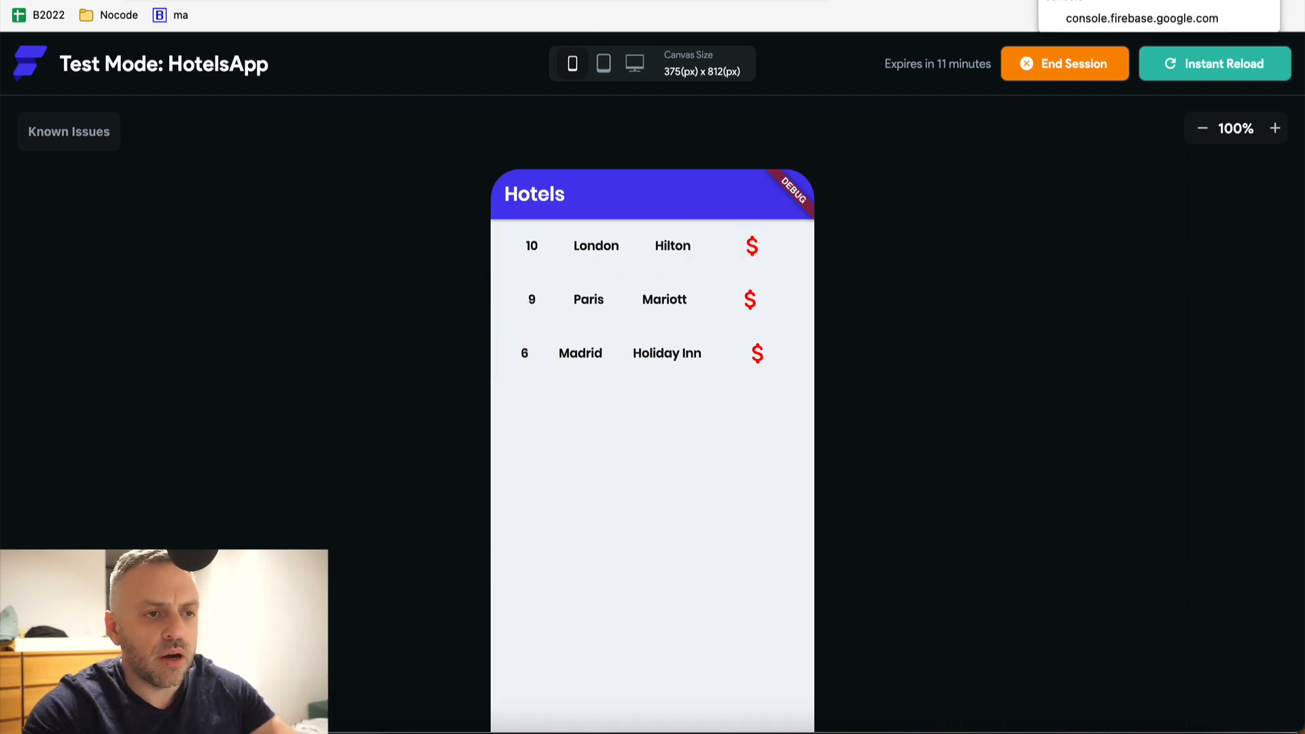
left_click(1095, 0)
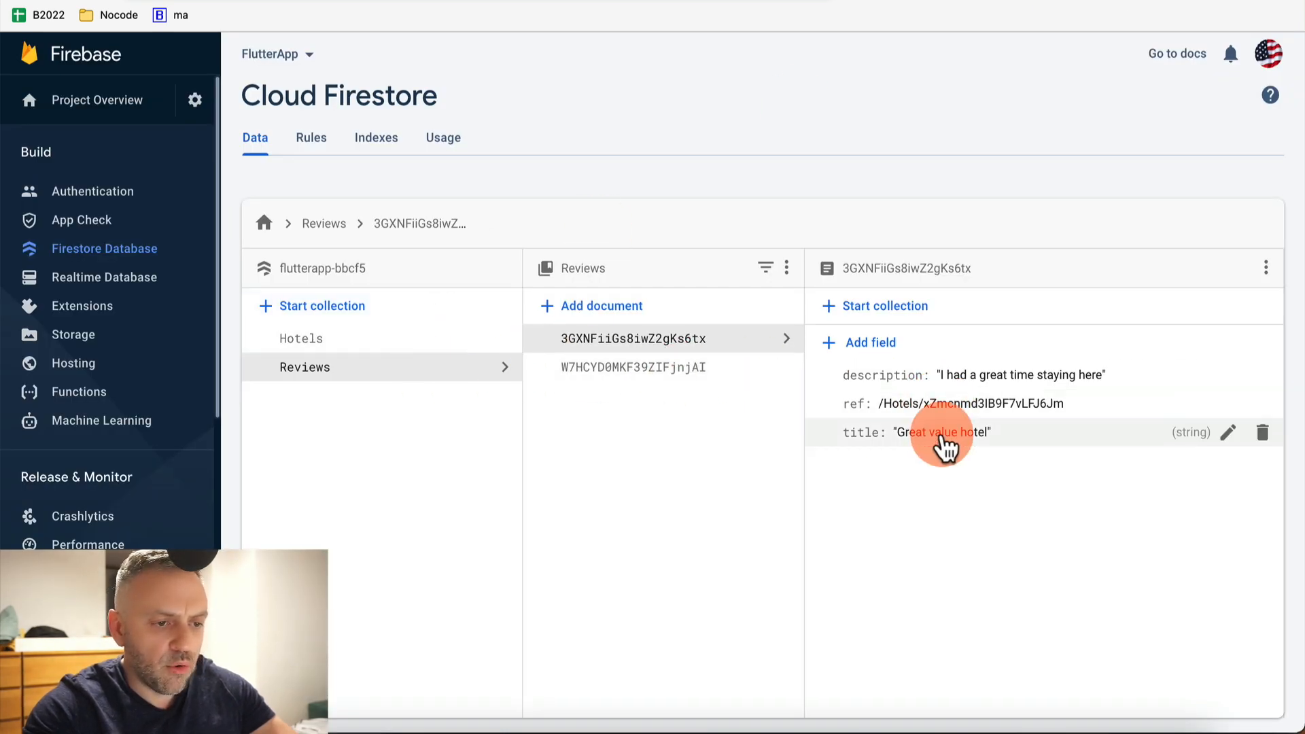
View Hotels document xZmcnmd3IB9F7vLFJ6Jm (Holiday Inn, Madrid), then return to FlutterFlow
left_click(361, 339)
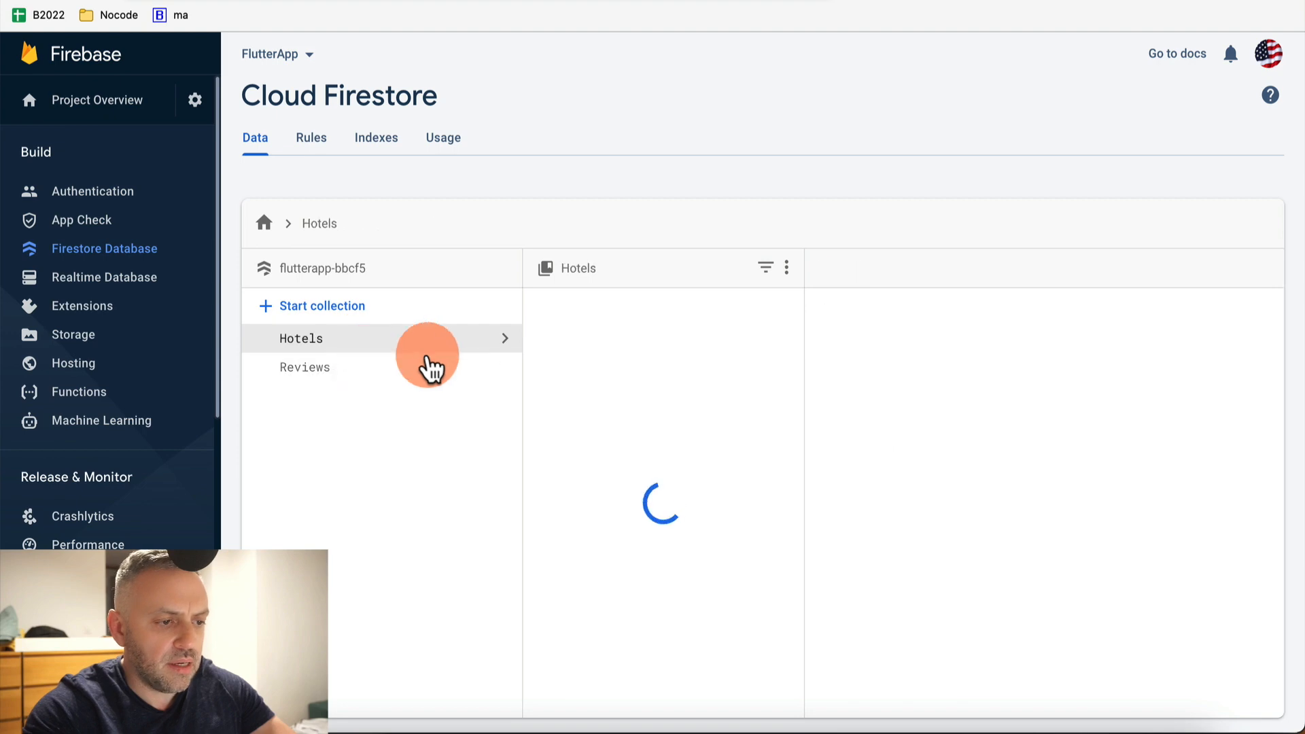
left_click(626, 397)
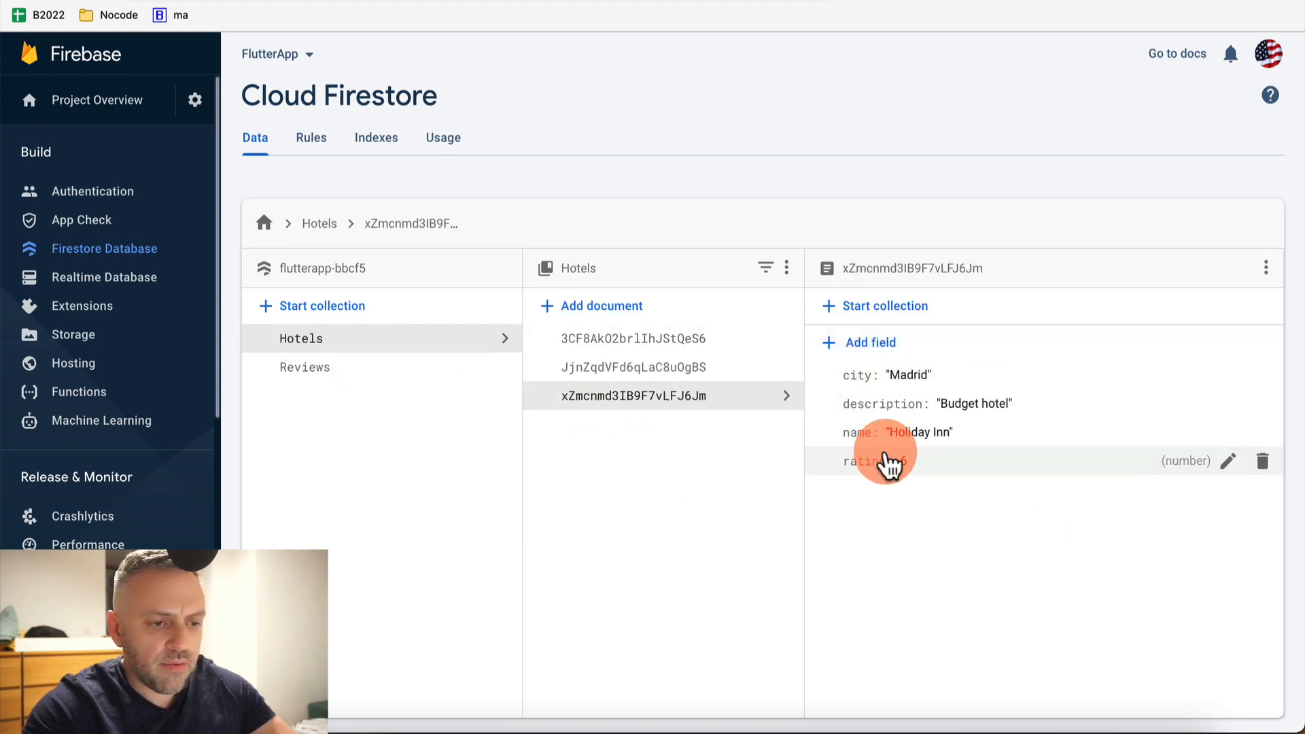
key("ctrl+Tab")
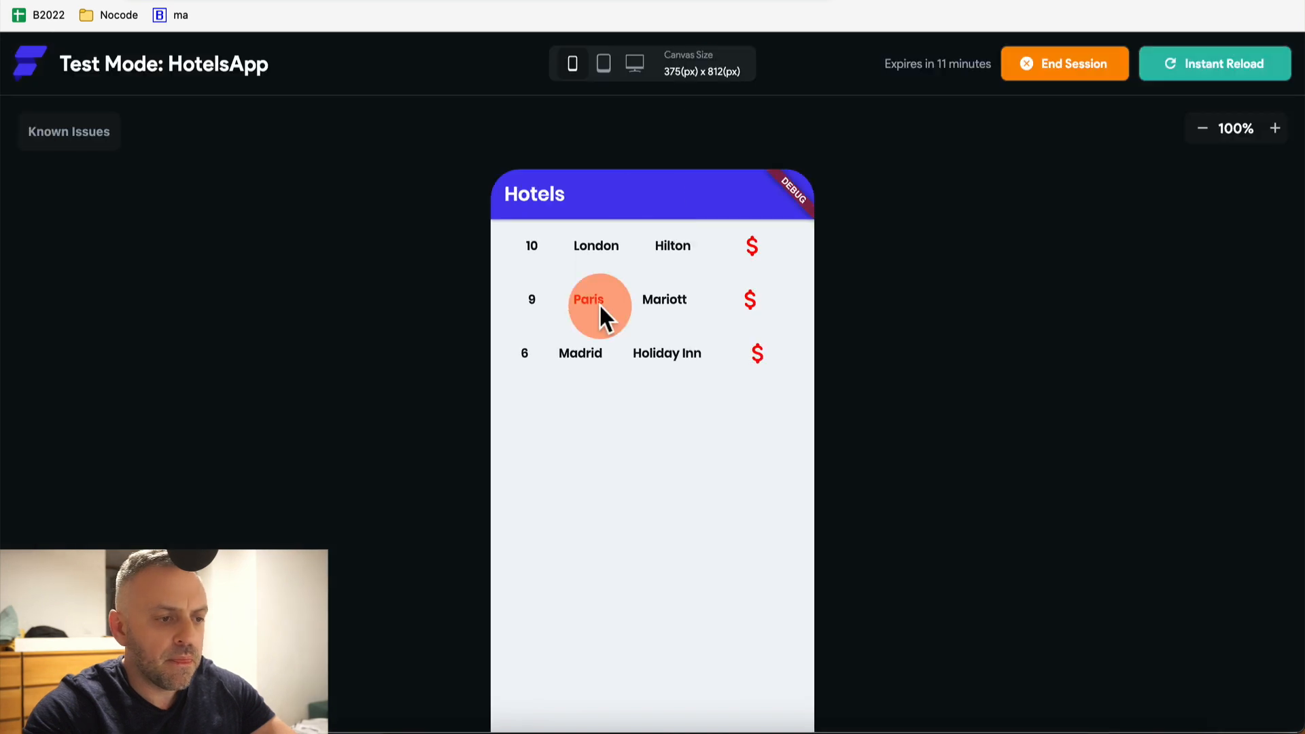
Open the Holiday Inn, Mariott and Hilton reviews pages in turn, returning to Hotels each time
left_click(524, 355)
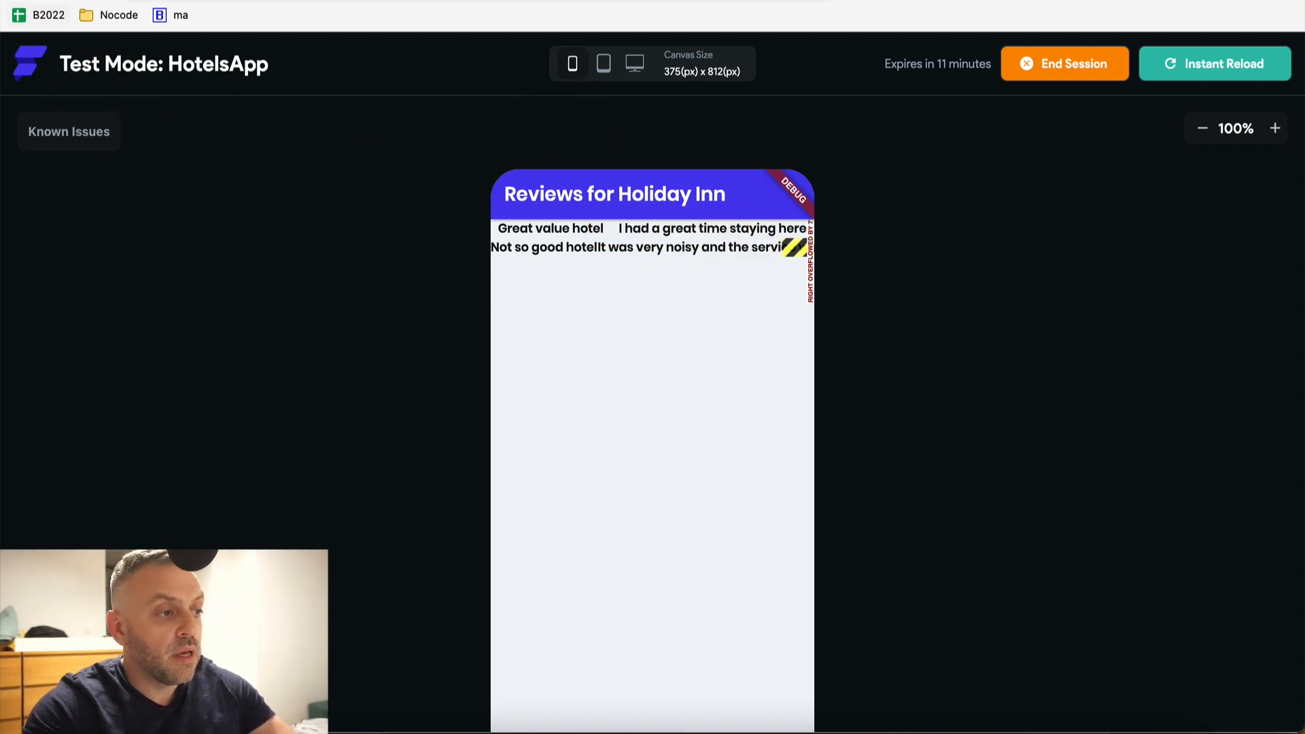
left_click(20, 1)
left_click(536, 310)
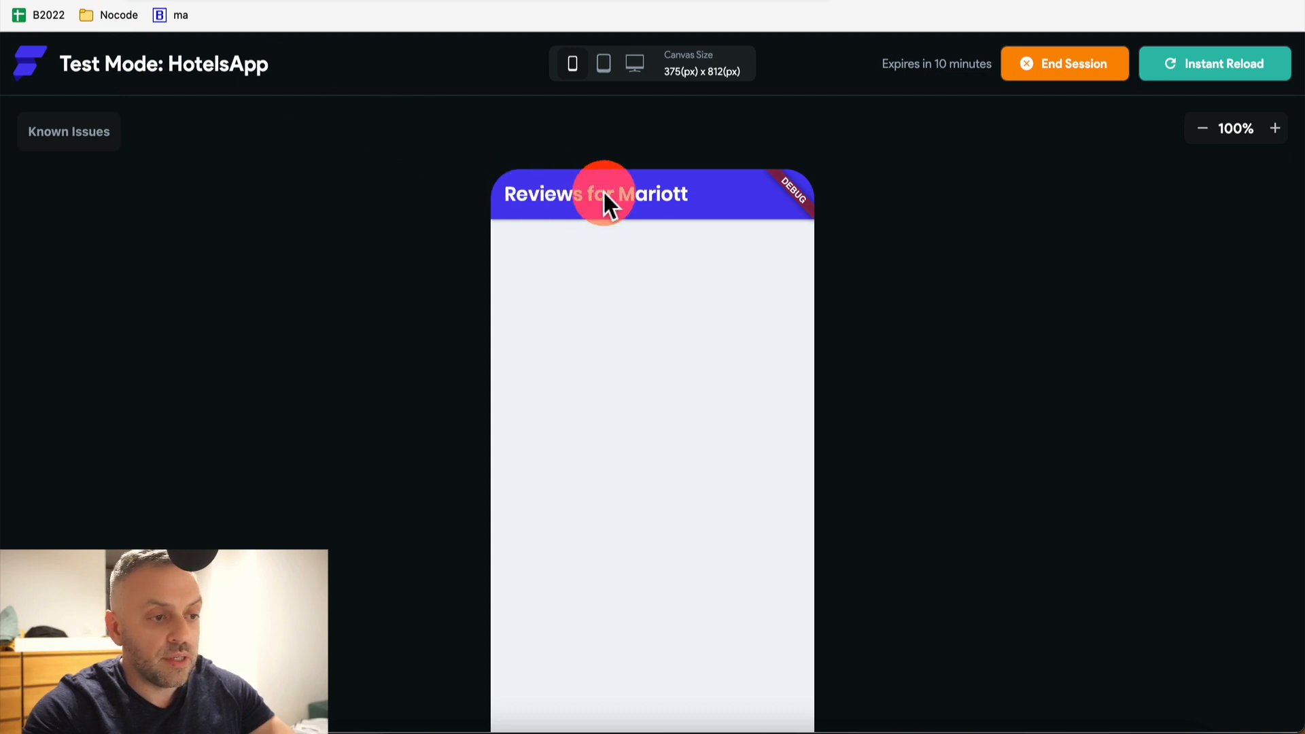
left_click(20, 1)
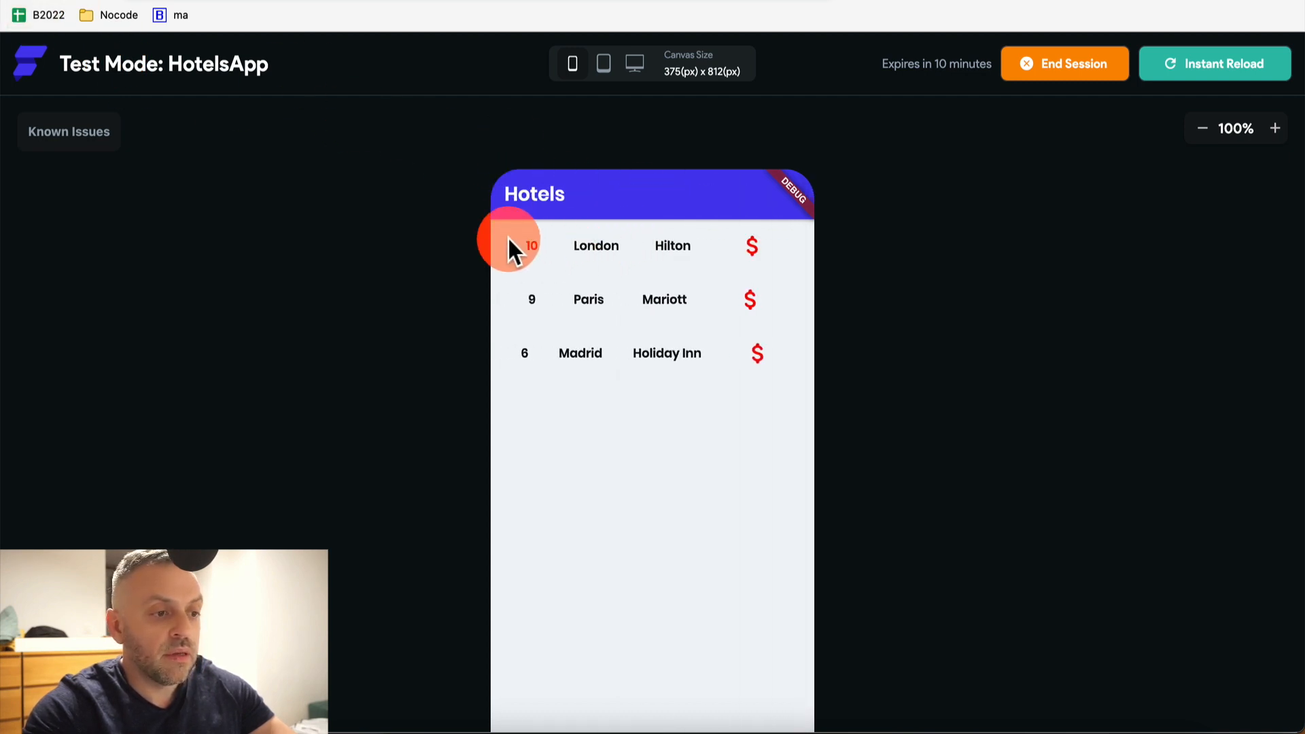
left_click(534, 253)
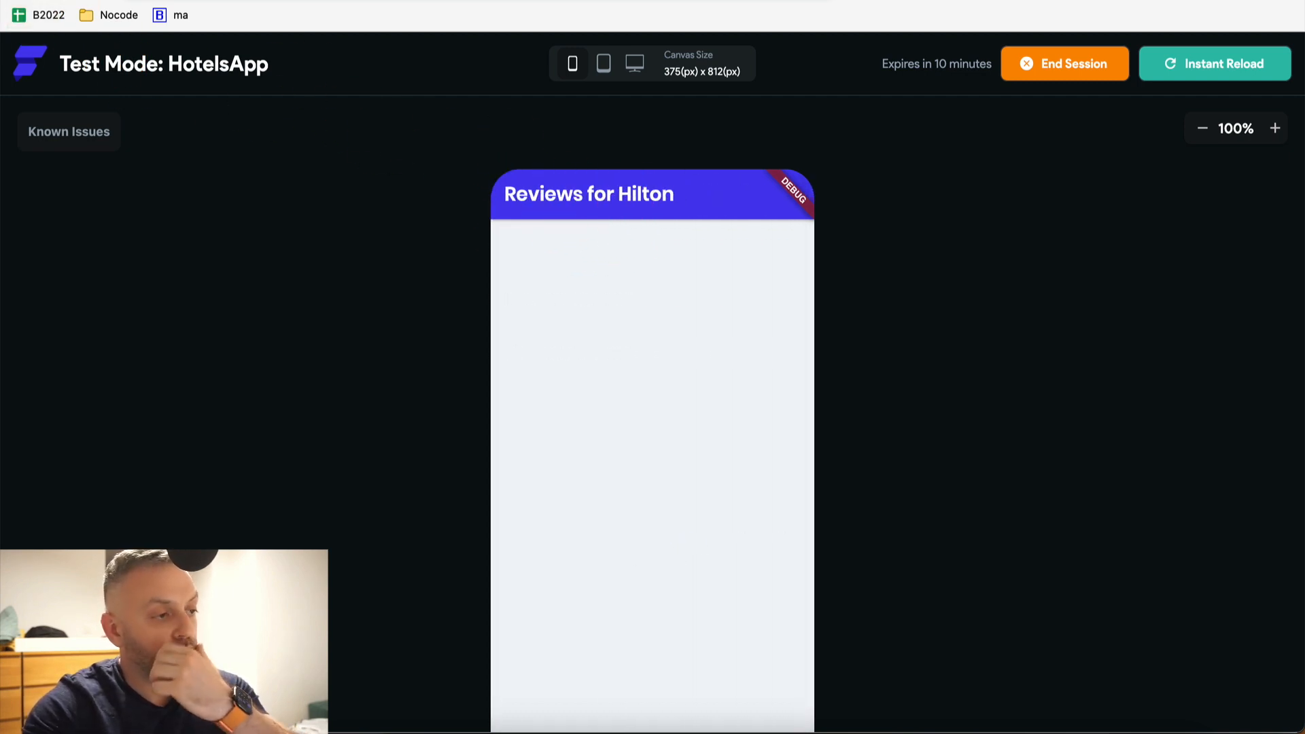
left_click(20, 2)
left_click(521, 347)
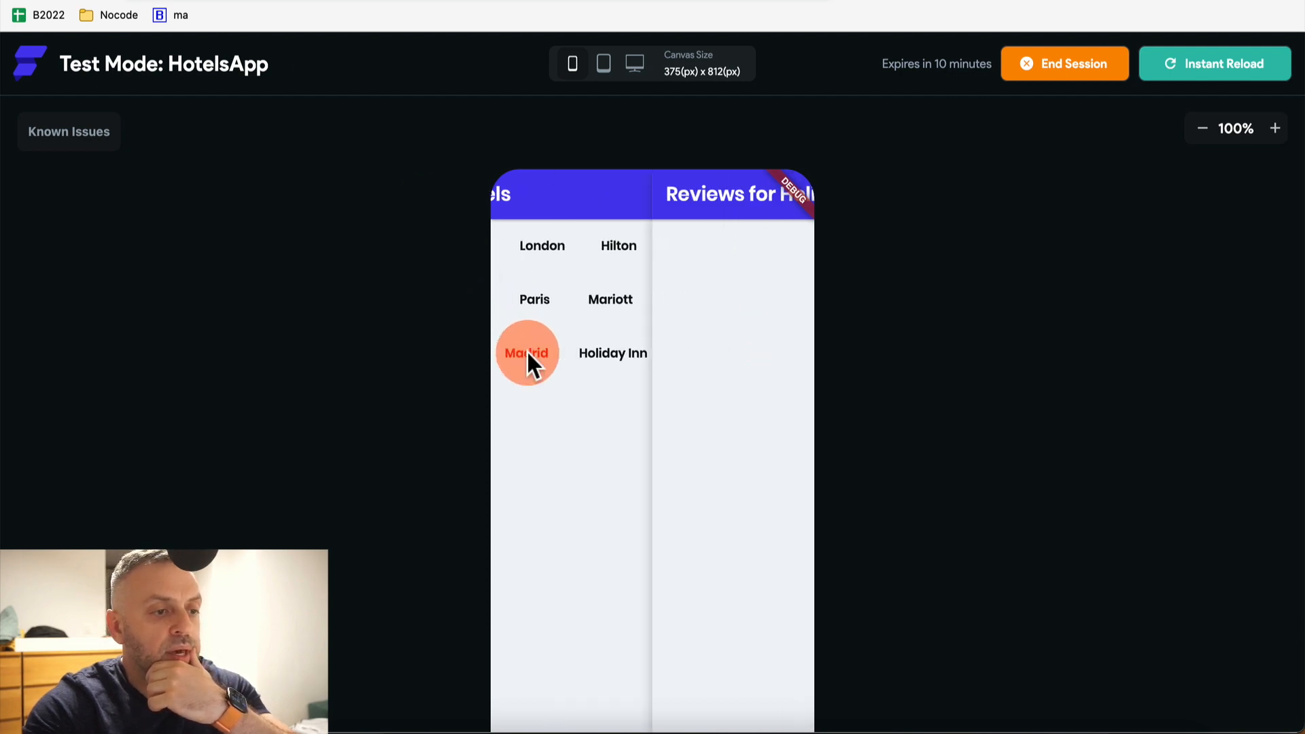
left_click(20, 1)
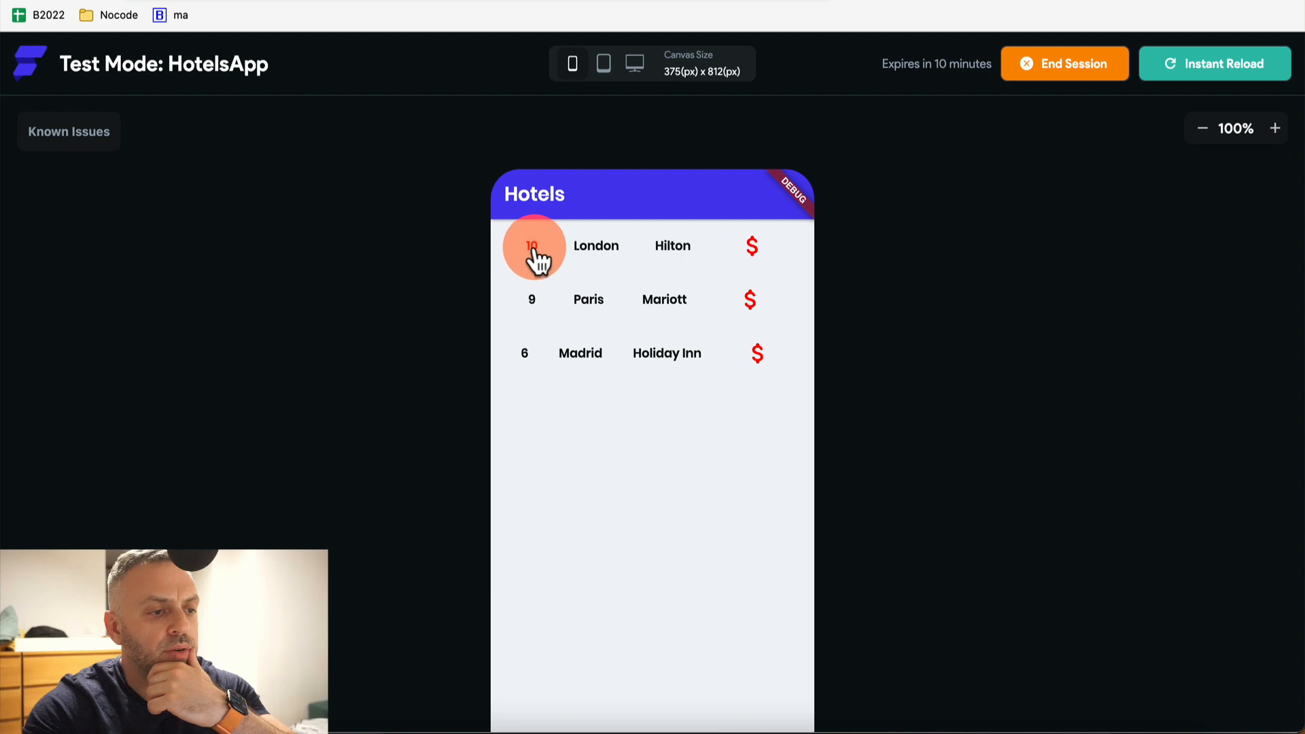
left_click(535, 252)
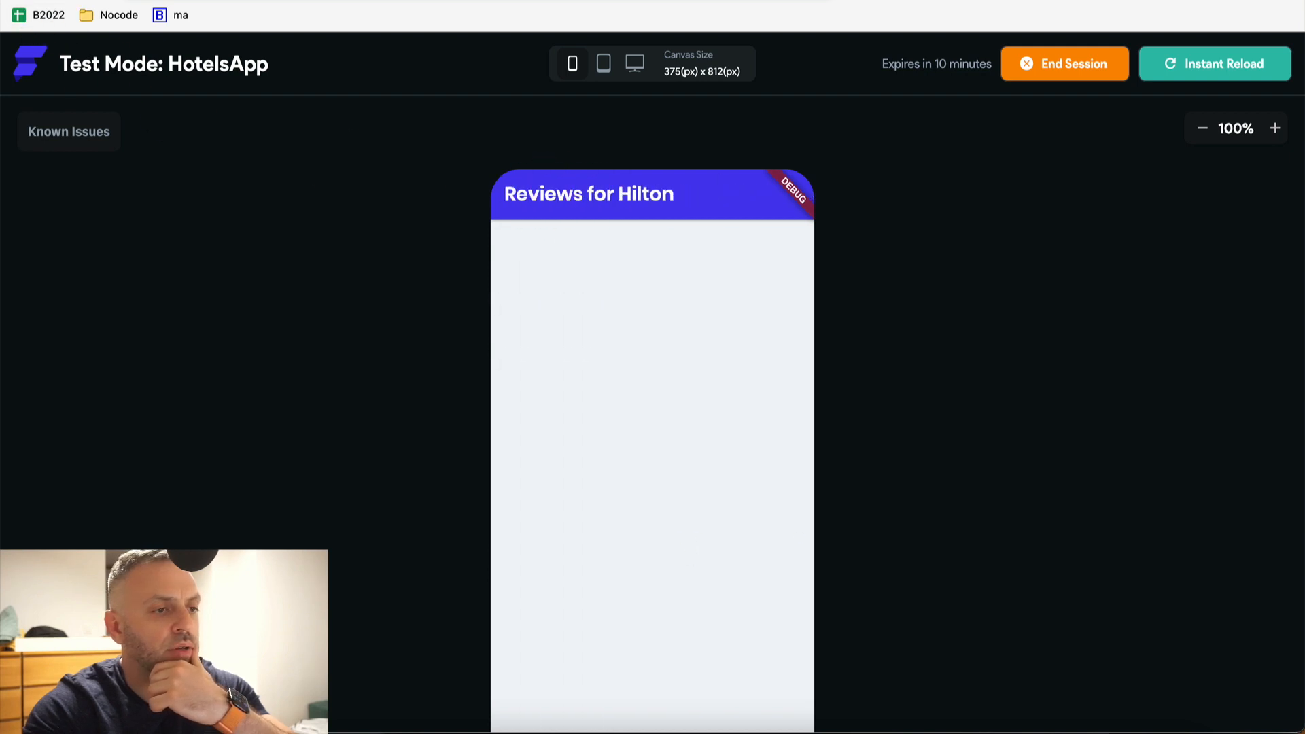
left_click(21, 1)
left_click(340, 1)
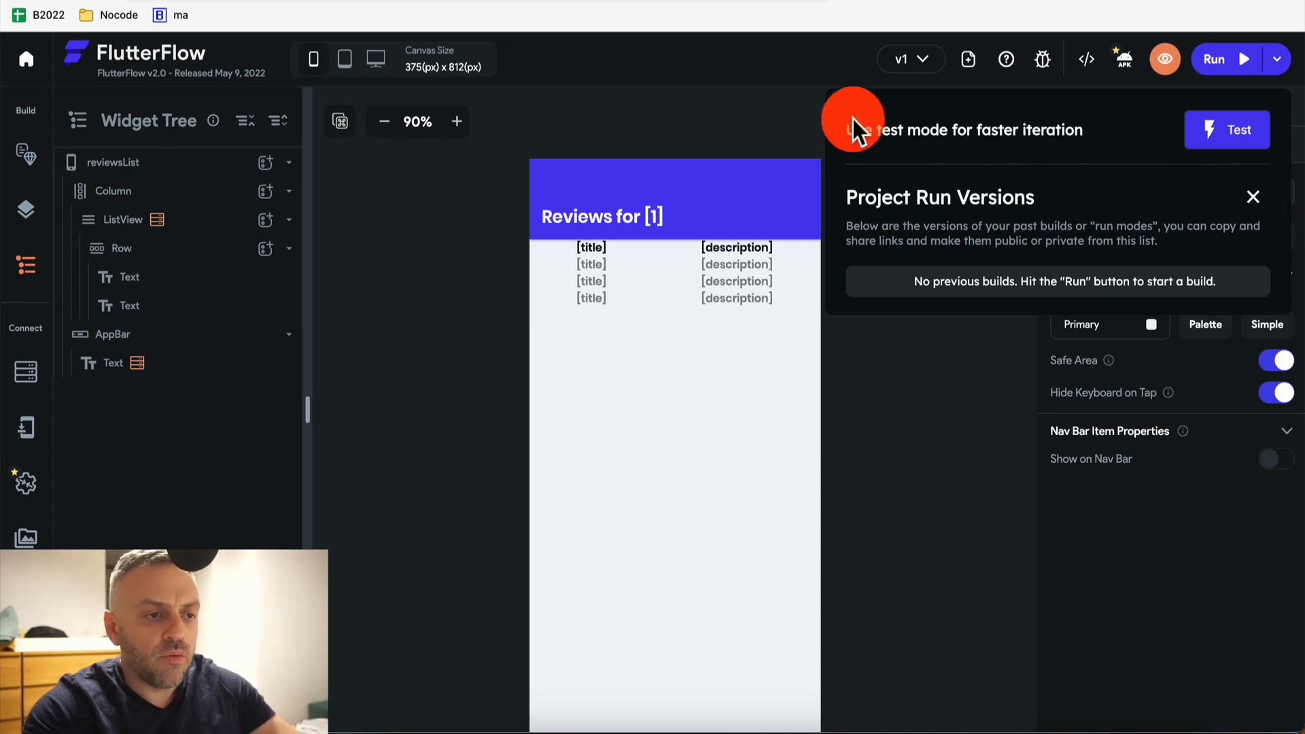
Apply the Back Button → Center Title AppBar style to reviewsList and start binding its title
left_click(783, 128)
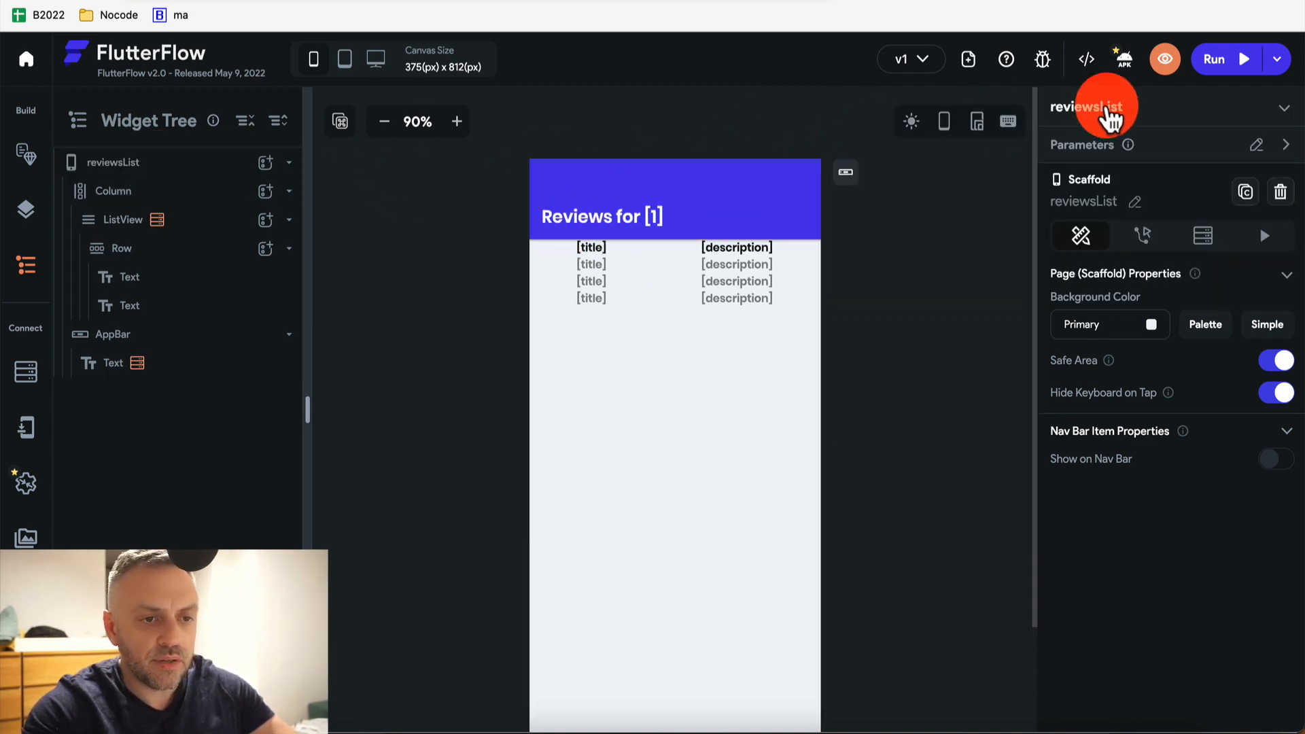
left_click(621, 183)
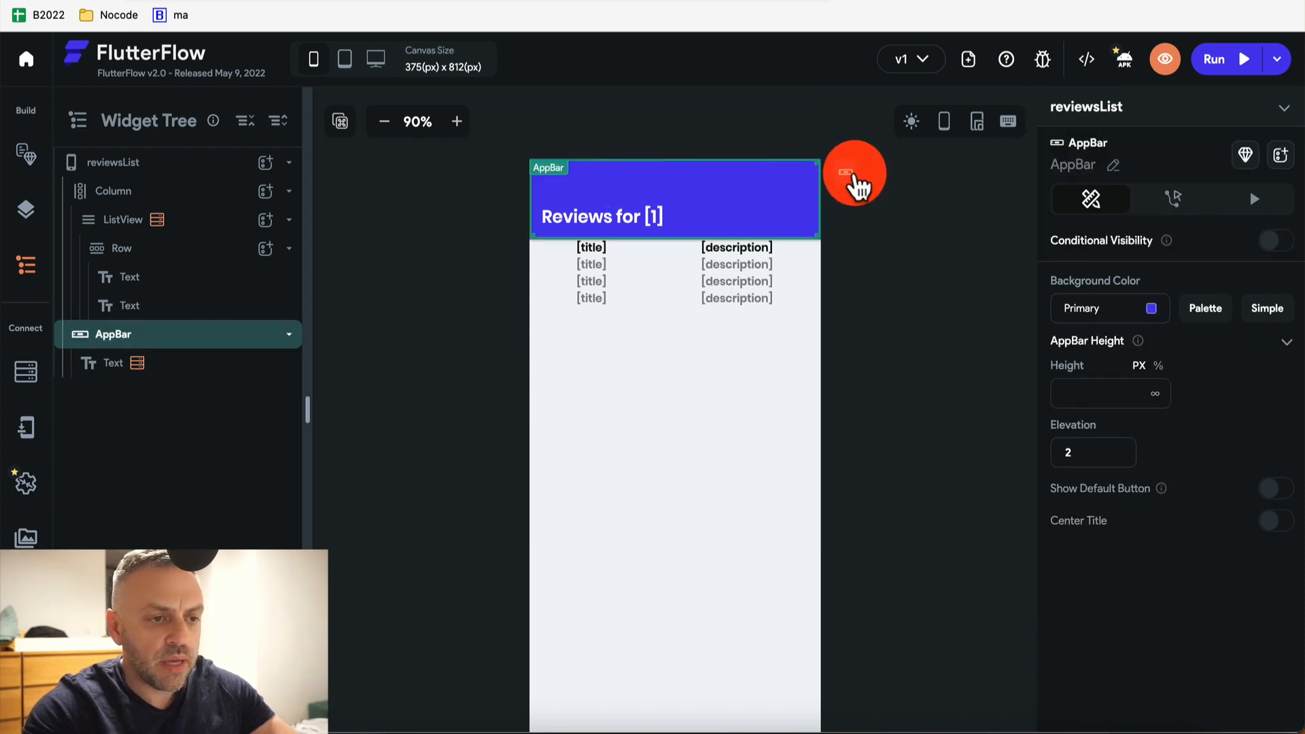
left_click(851, 176)
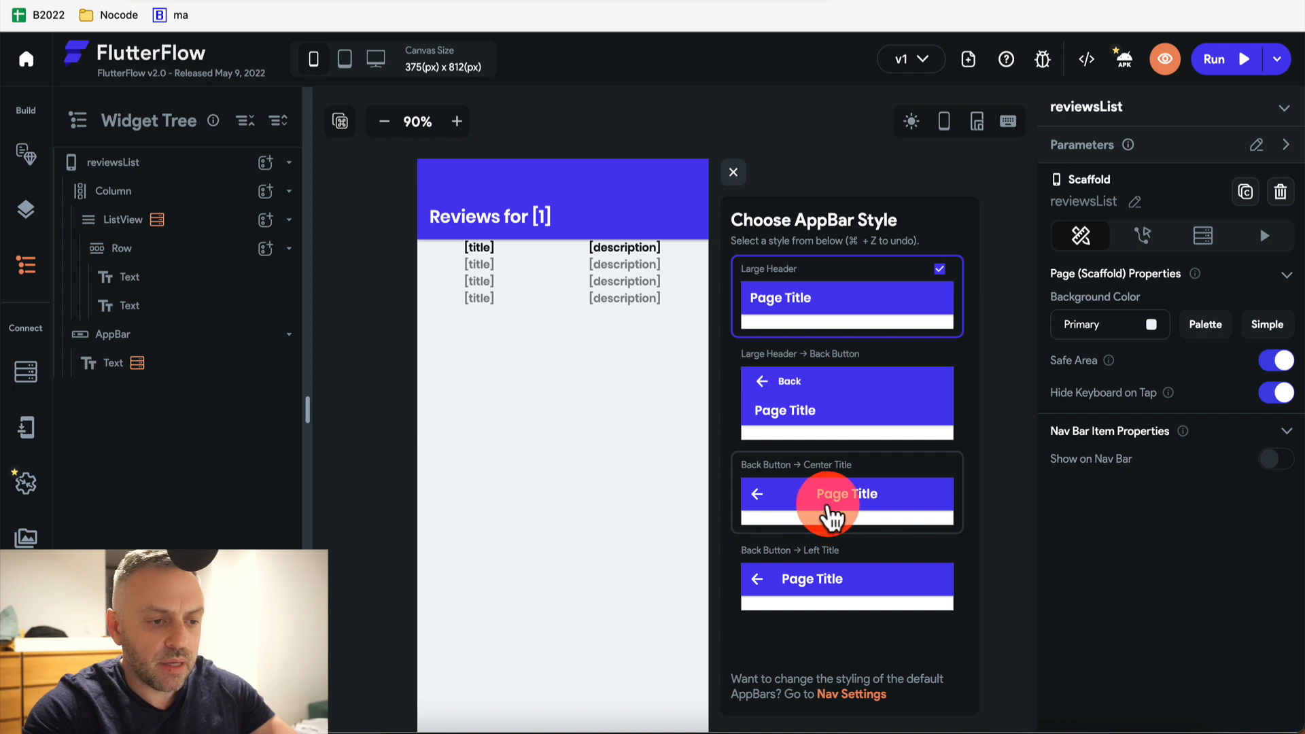
left_click(828, 525)
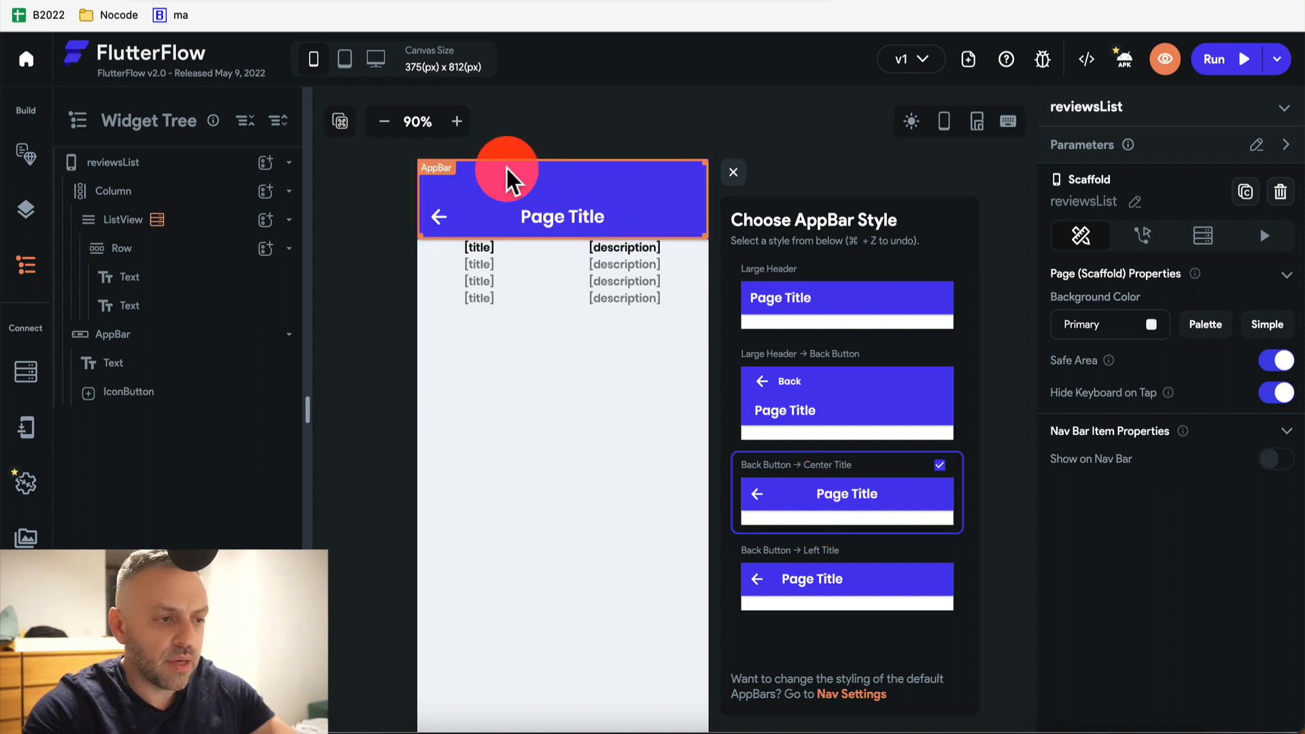
left_click(554, 217)
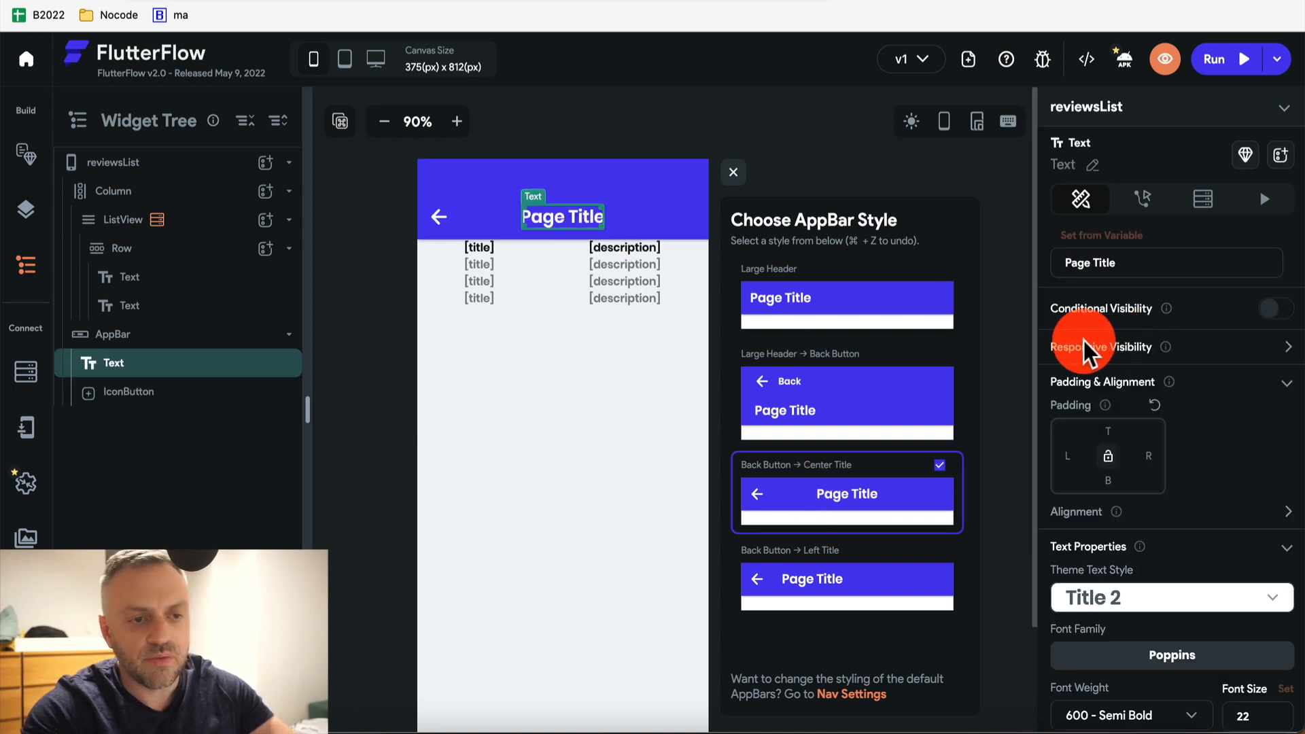
left_click(1120, 236)
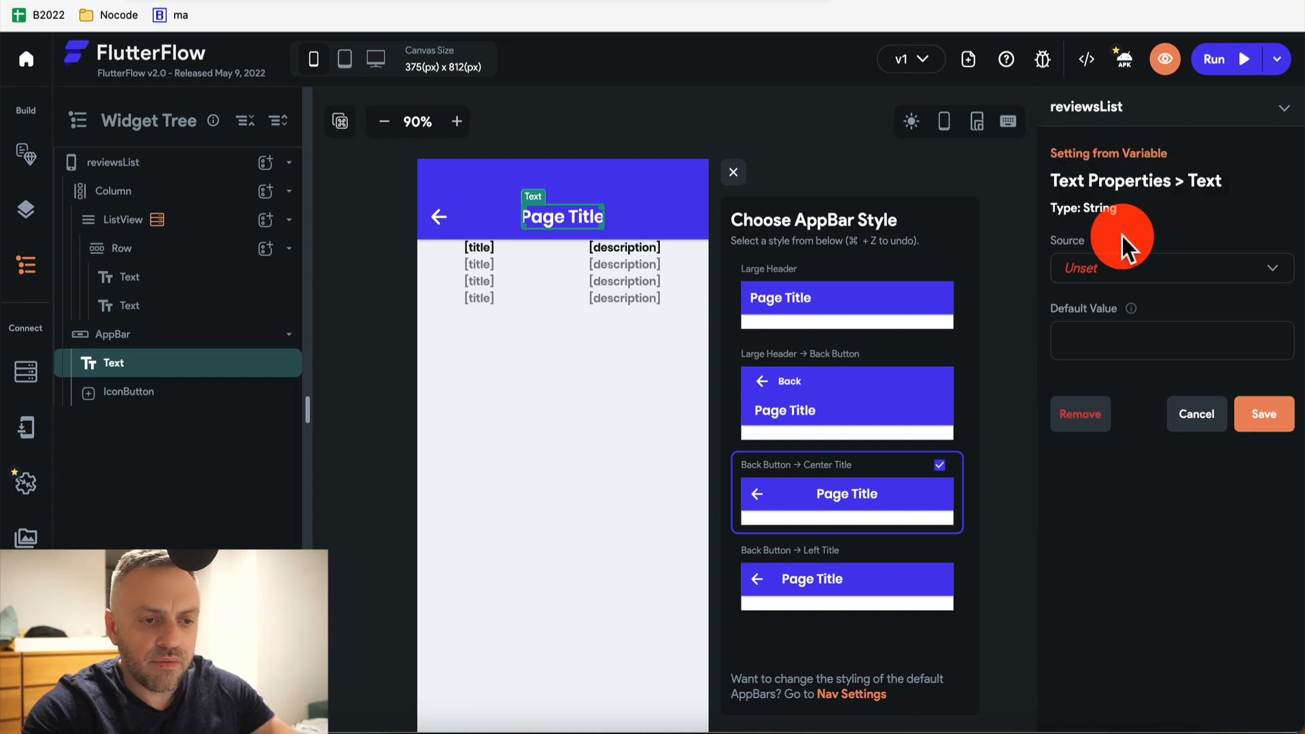
Set the title source to Combine Text with Text 1 'Reviews for '
left_click(1161, 276)
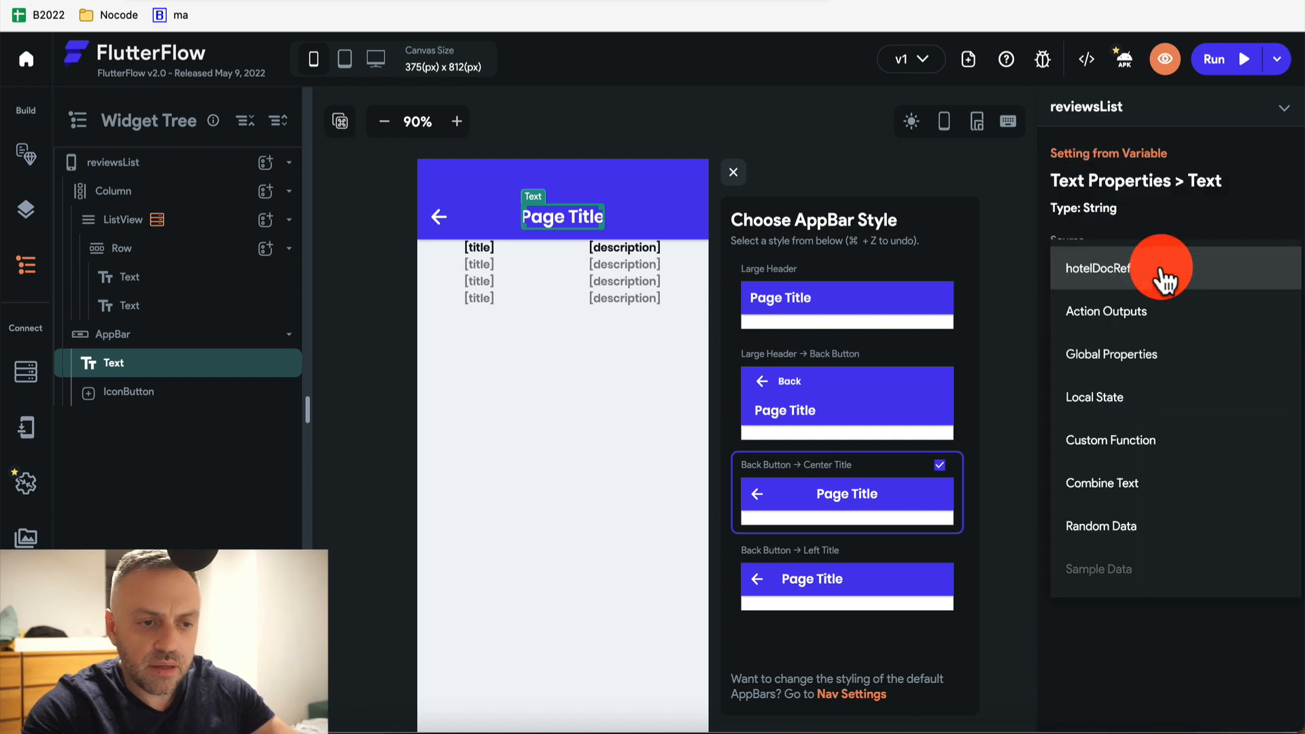
left_click(1137, 484)
left_click(1130, 367)
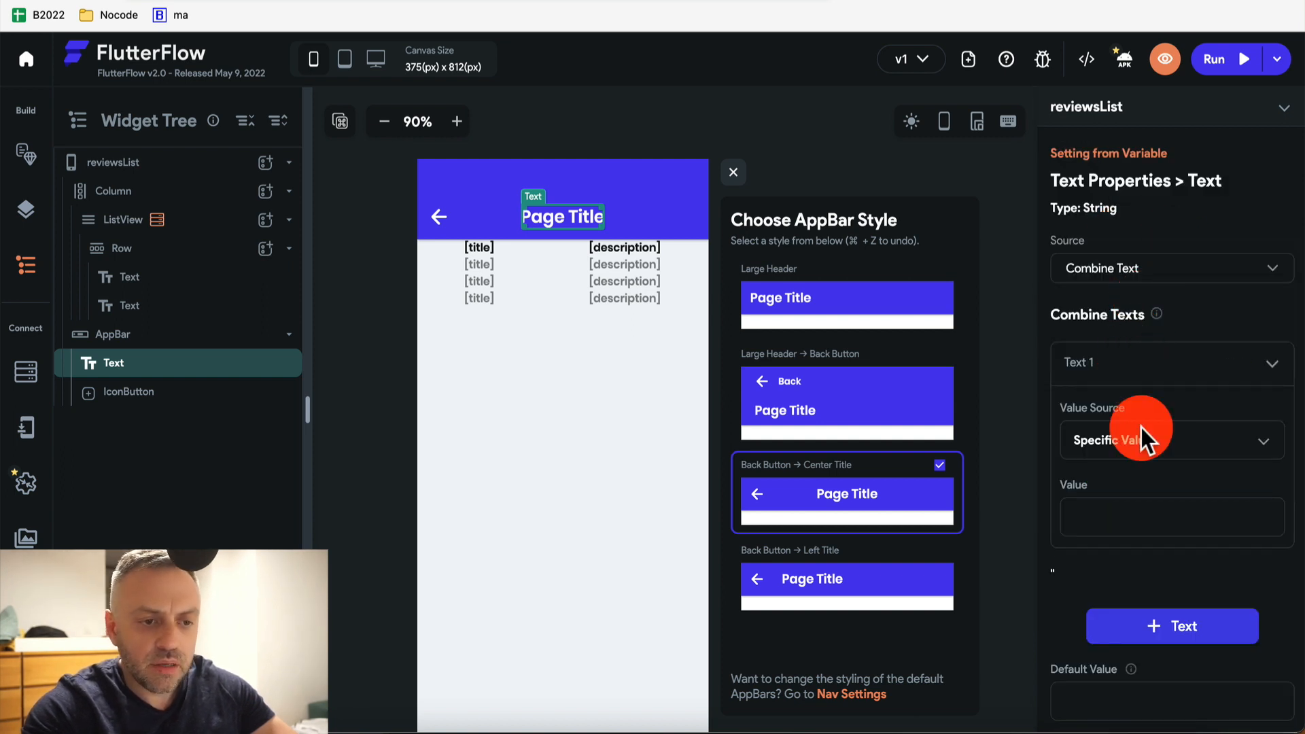
left_click(1140, 508)
type("Reviews for")
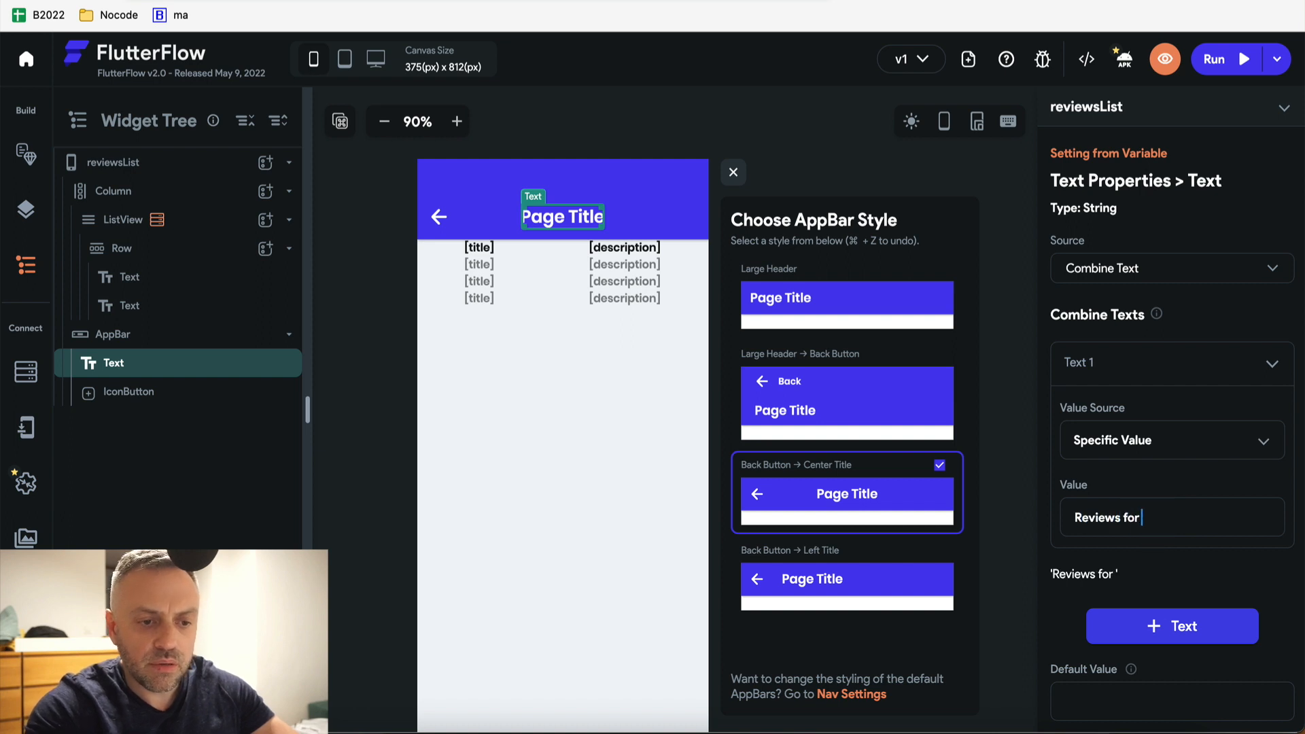
Add a second text piece from a variable, first trying hotelDocRef
left_click(1164, 626)
scroll(1160, 612, "down", 3)
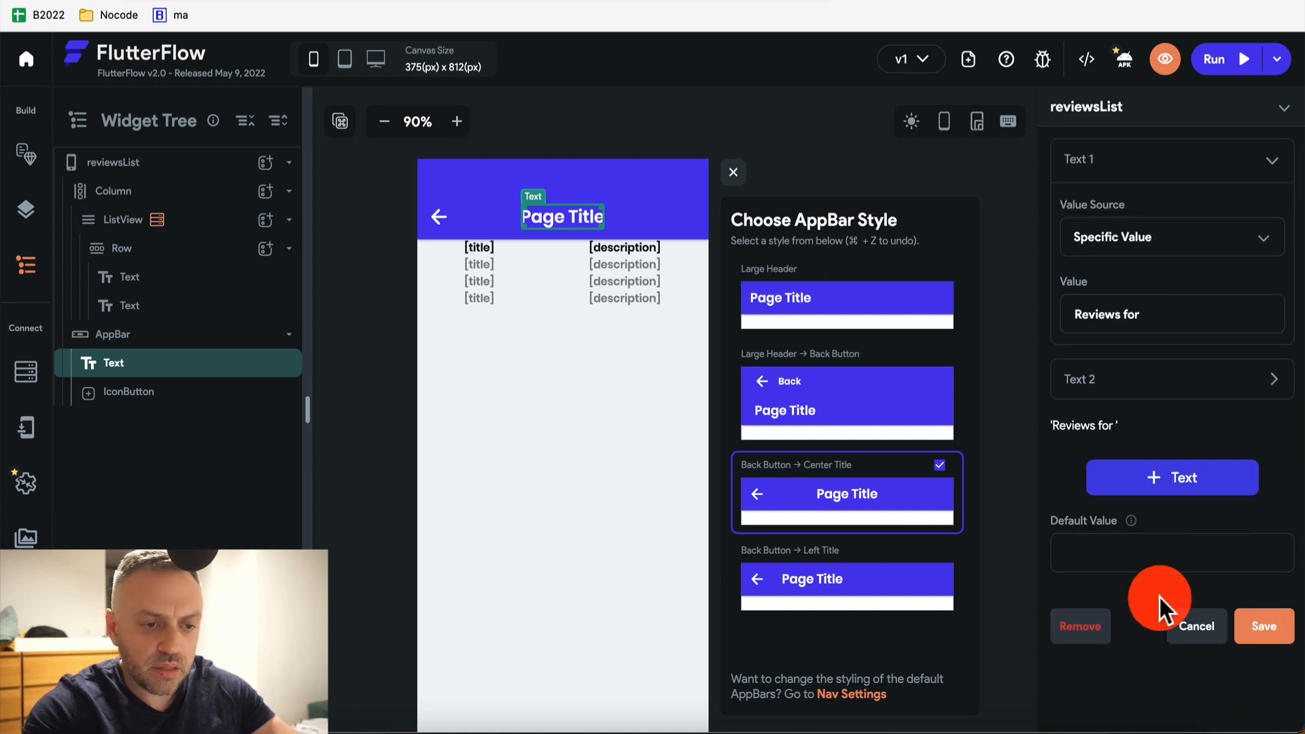
left_click(1140, 380)
scroll(1136, 393, "down", 2)
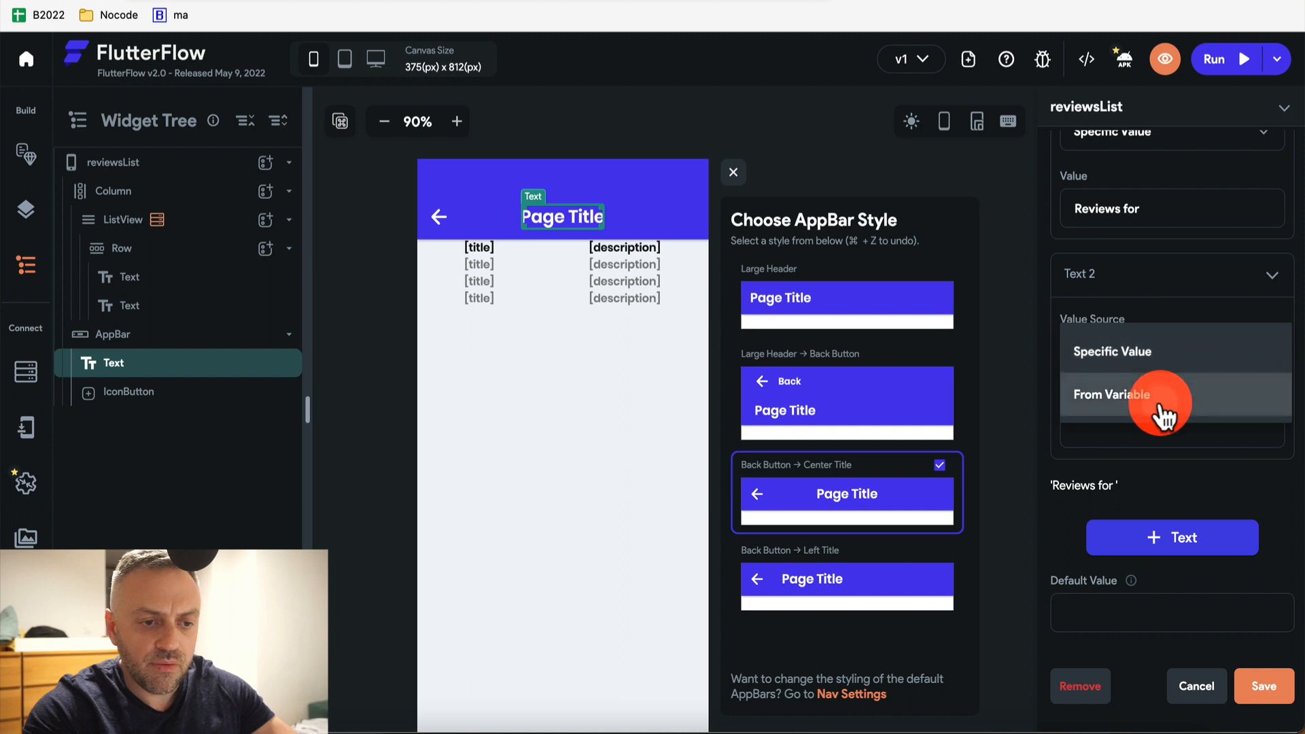
left_click(1160, 405)
left_click(1145, 431)
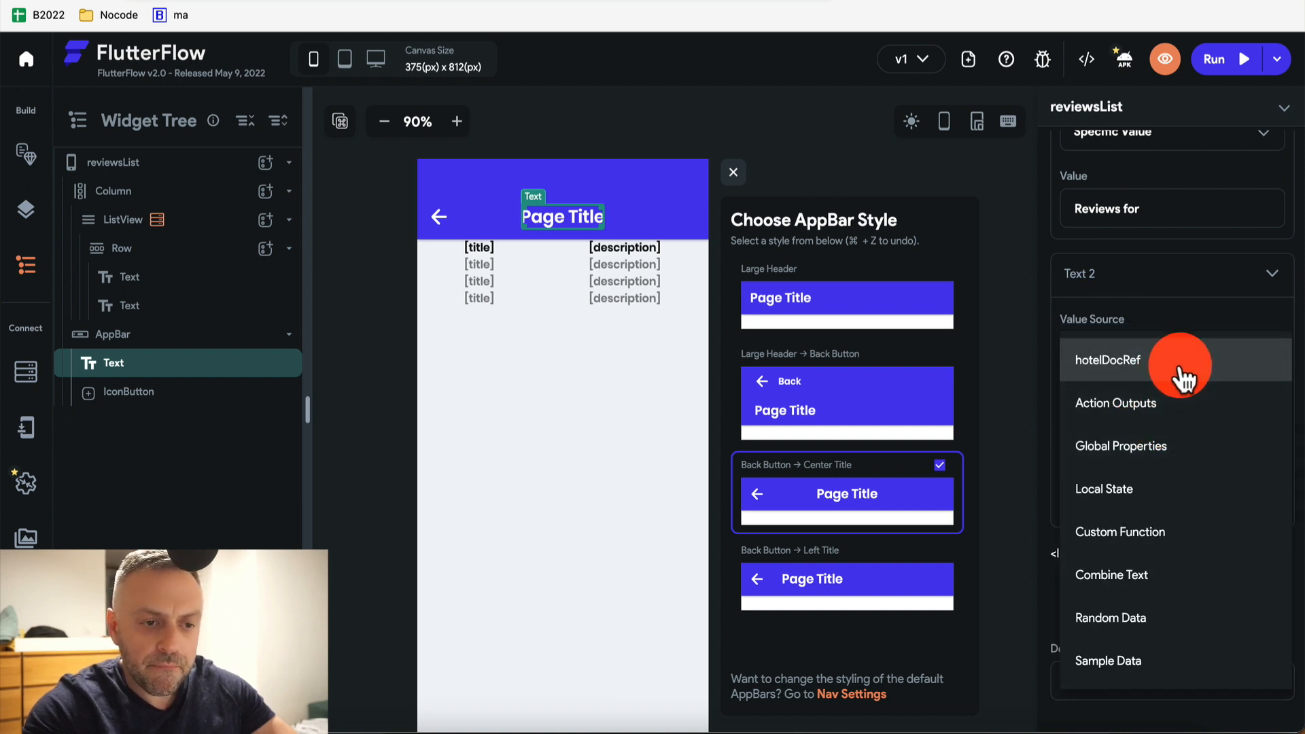
left_click(1183, 380)
Change Text 2 to Hotels Record > name and save the combined title
left_click(1174, 428)
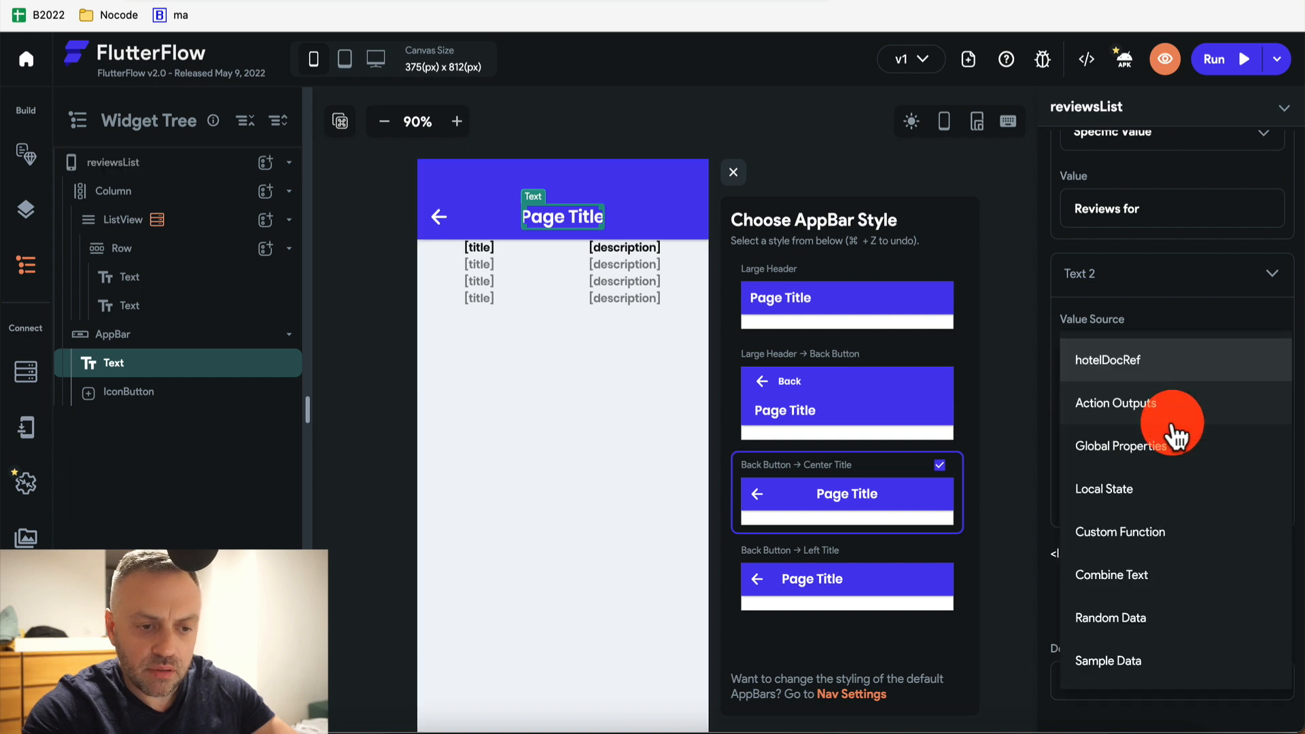
left_click(1174, 431)
left_click(1145, 530)
left_click(1163, 361)
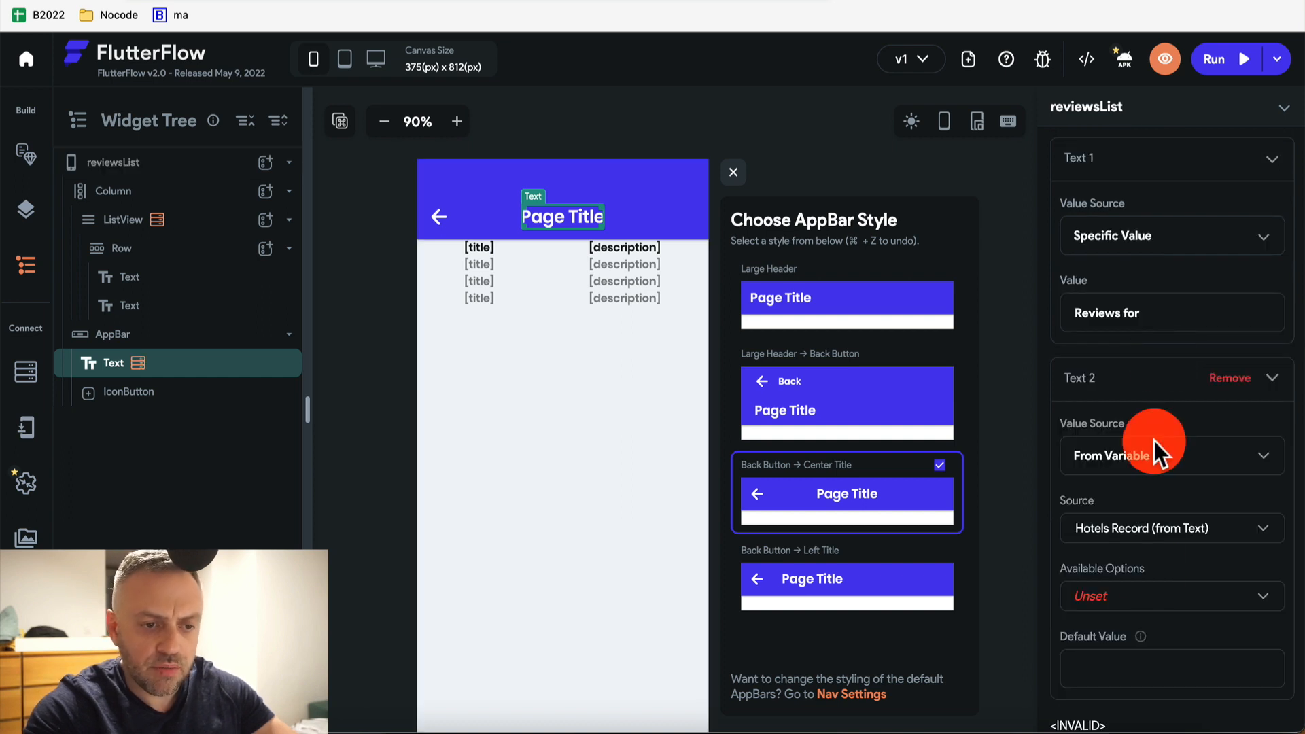
left_click(1164, 604)
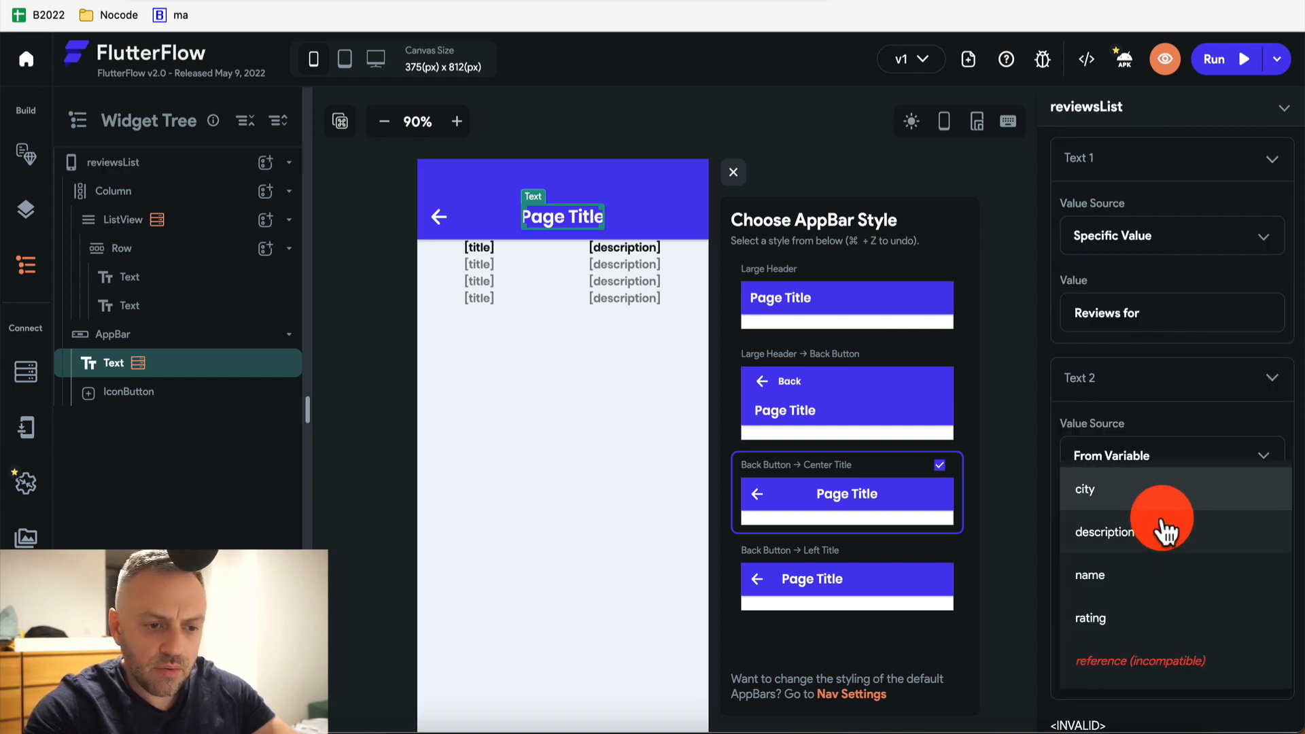
left_click(1151, 574)
scroll(1151, 578, "down", 5)
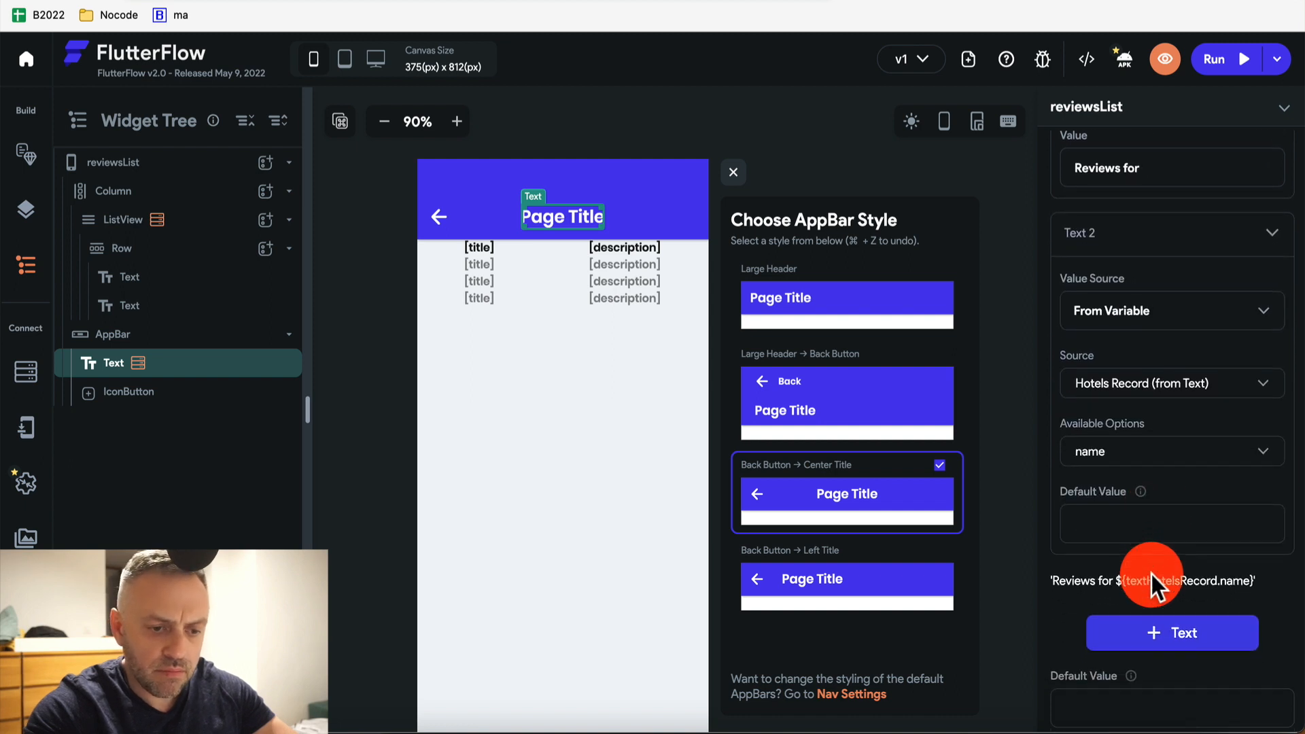
left_click(1268, 626)
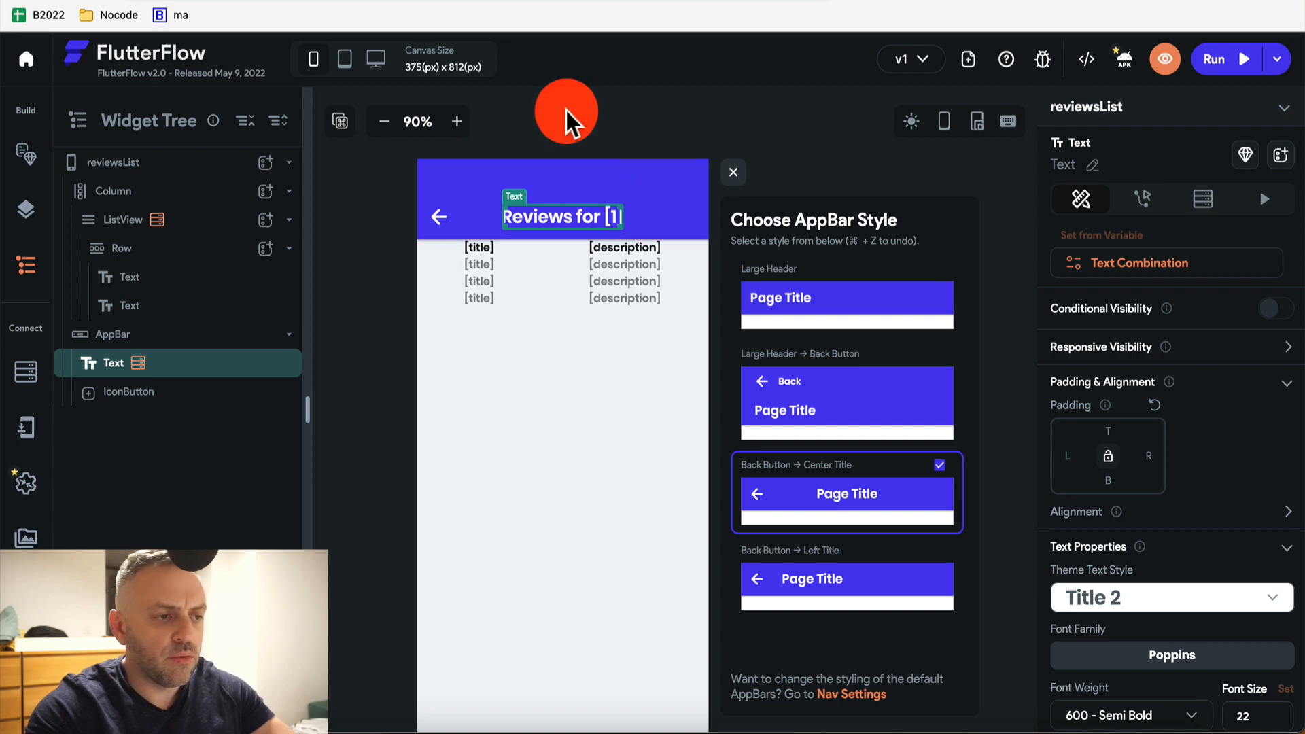
left_click(530, 149)
Give the header's back-arrow IconButton an On Tap Navigate Back action
left_click(432, 219)
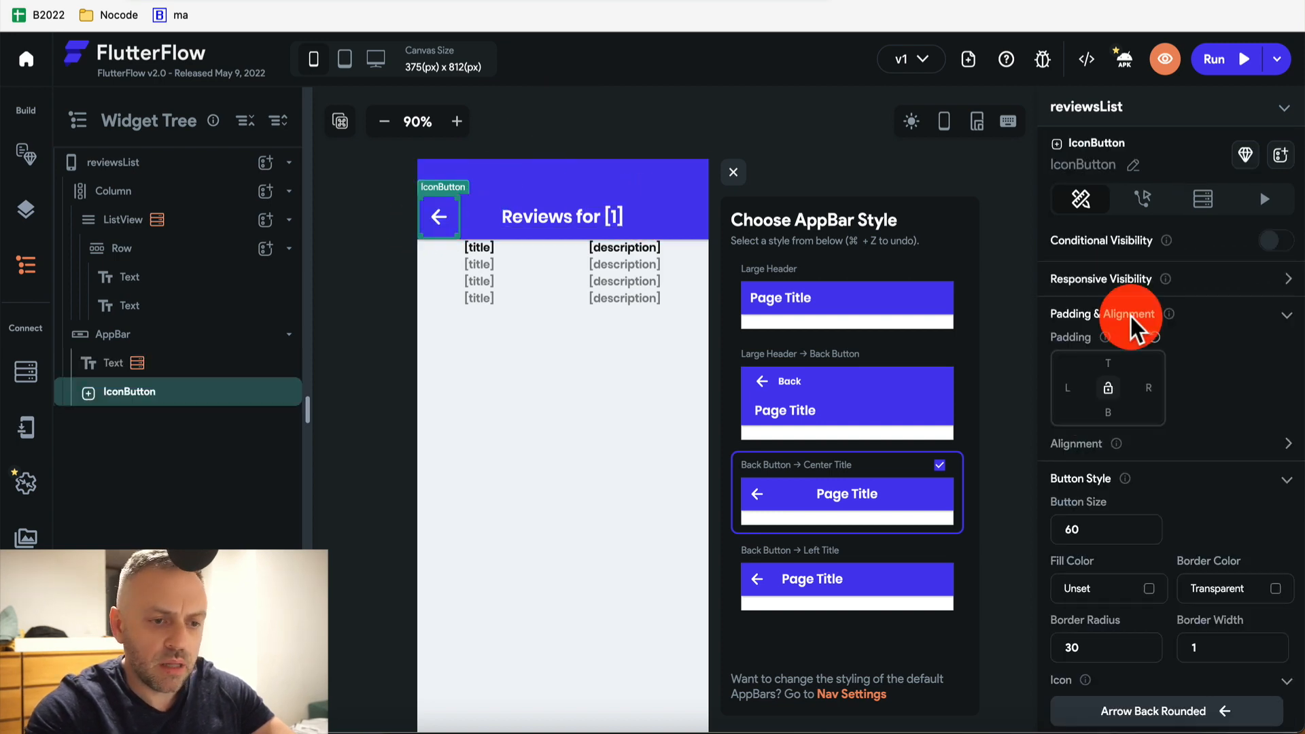
left_click(1143, 198)
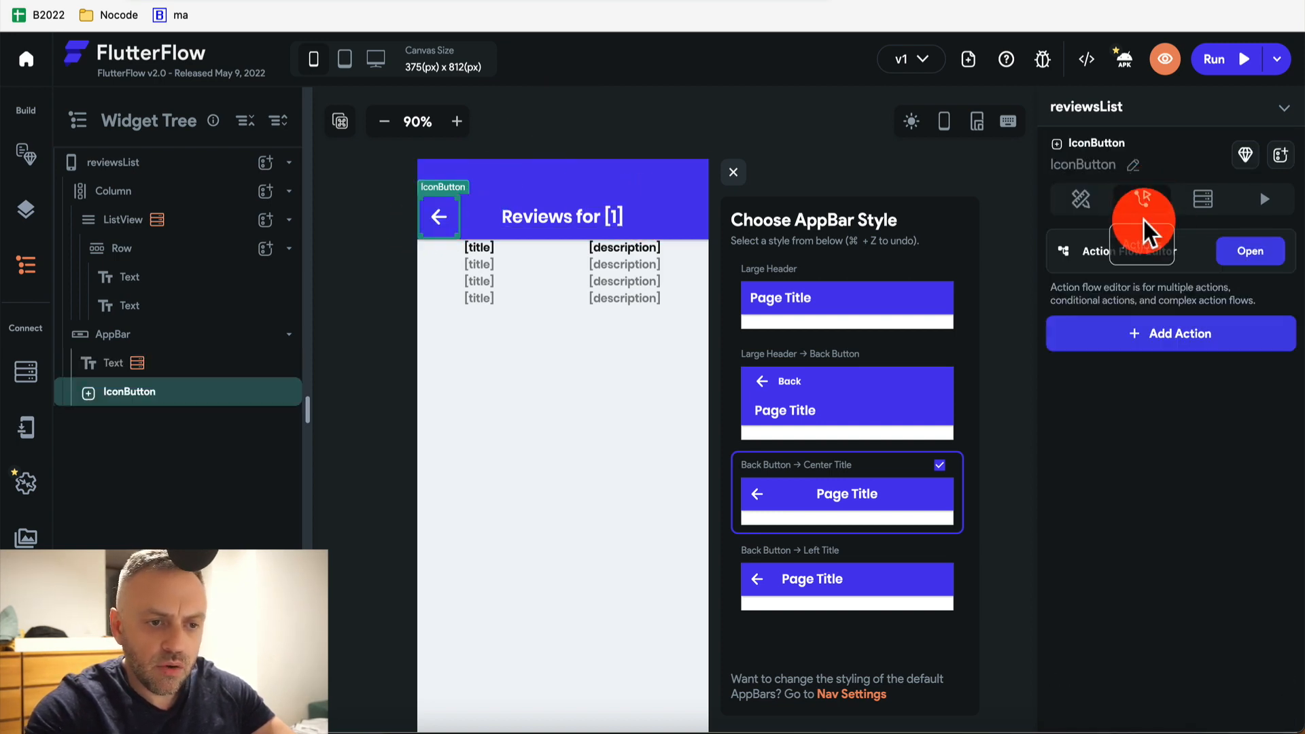
left_click(1177, 340)
scroll(1180, 335, "down", 3)
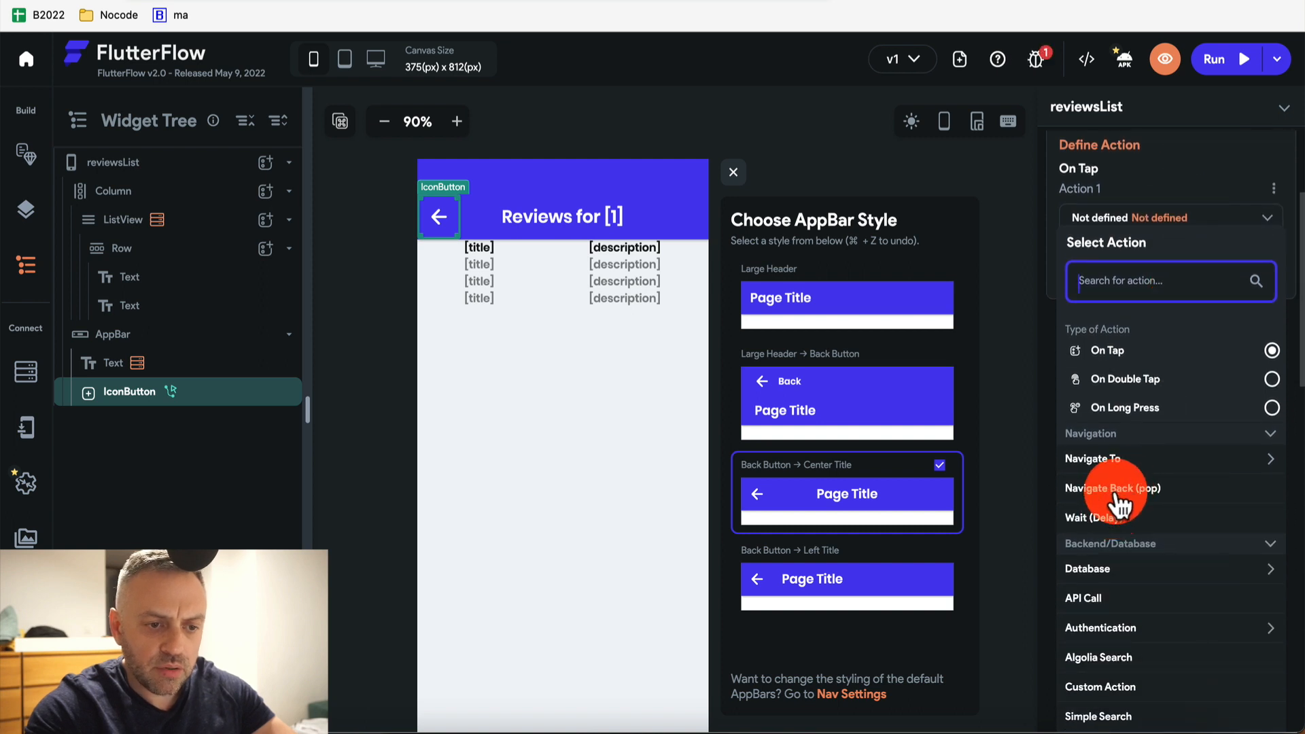
left_click(1118, 488)
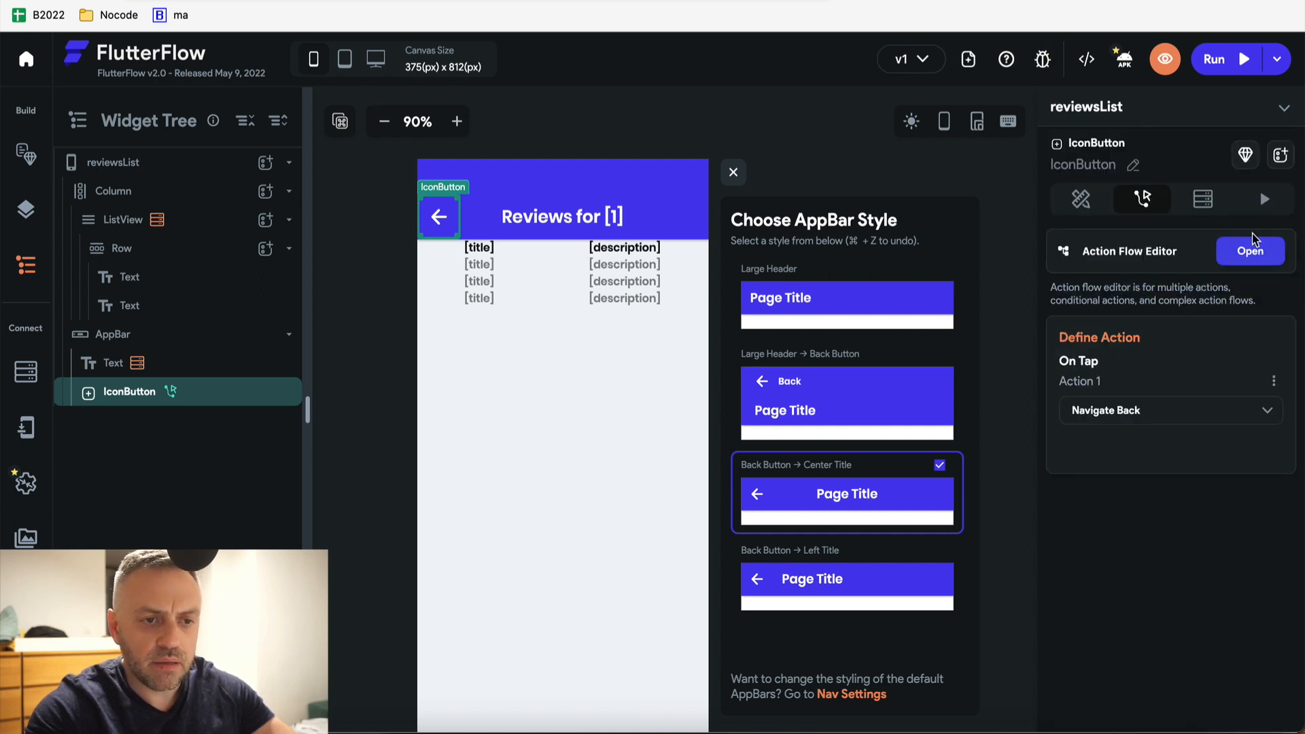
left_click(203, 401)
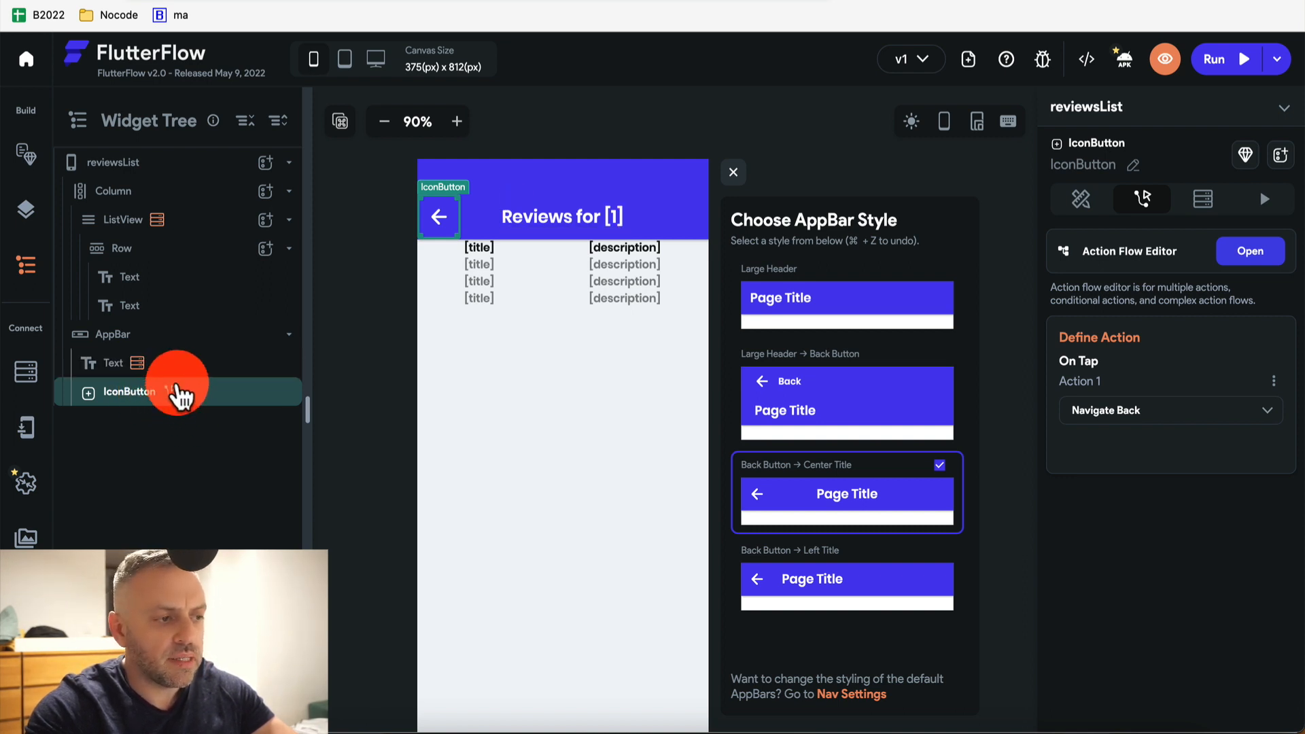
mouse_move(139, 364)
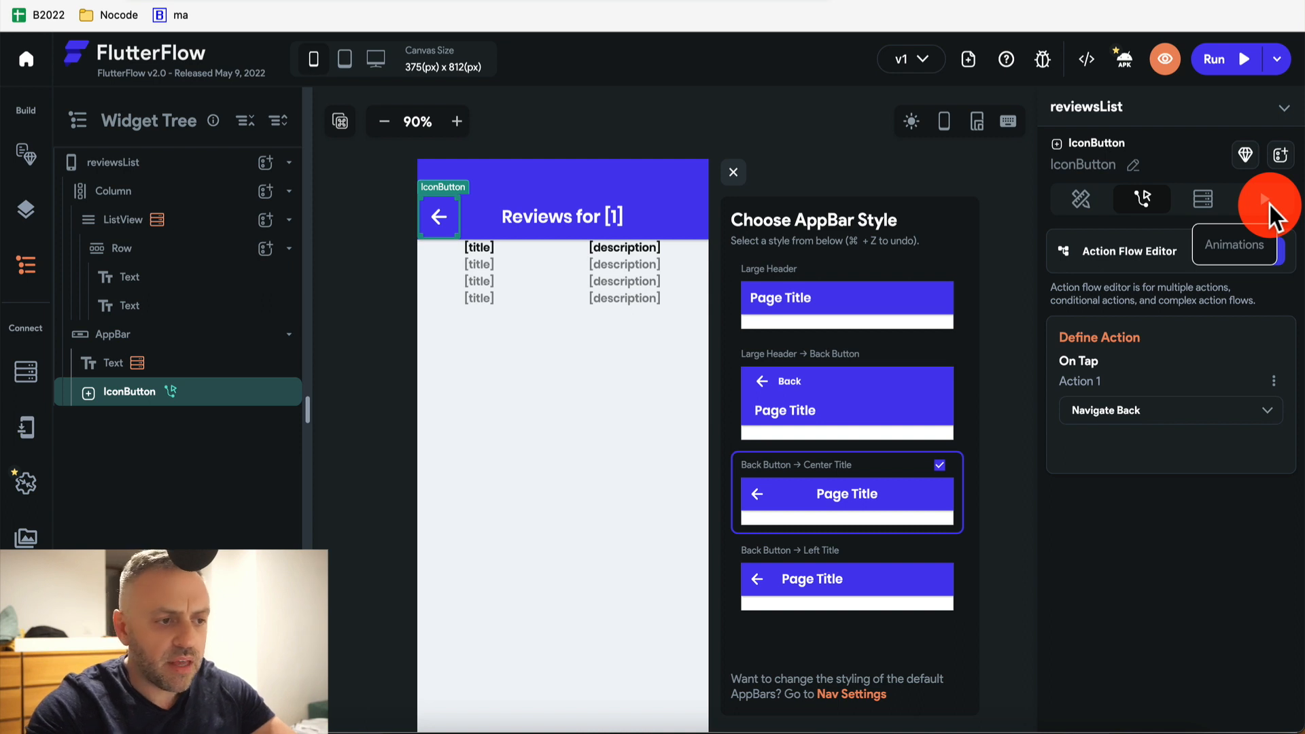
left_click(716, 120)
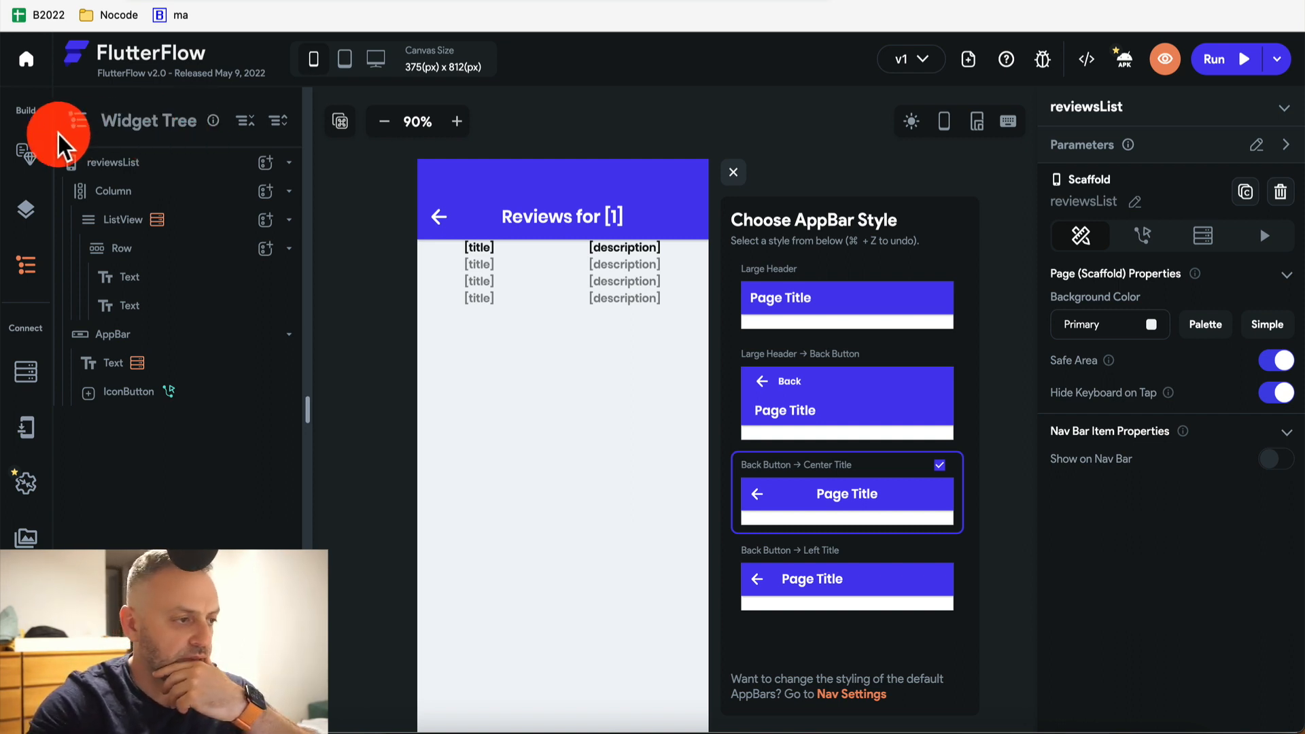
Show the app's Pages list in the Page Selector
left_click(28, 158)
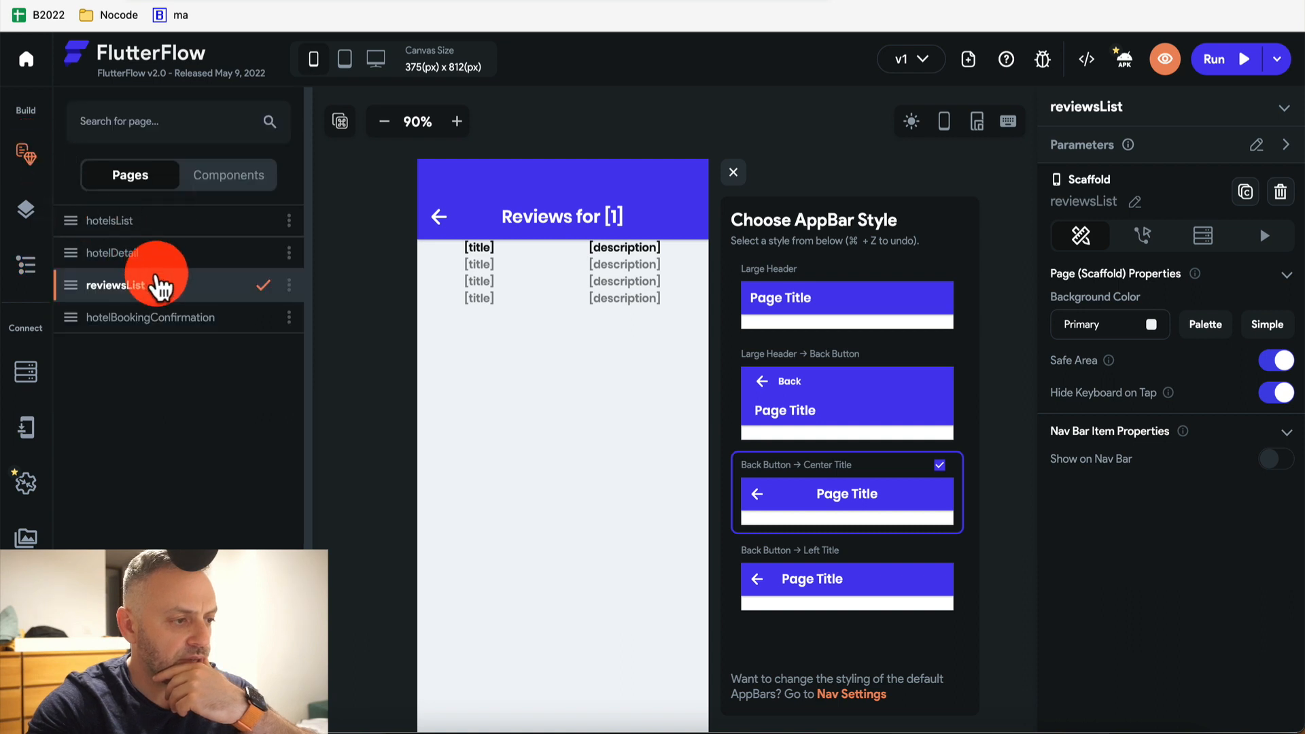
Open hotelDetail and set its AppBar to Back Button → Center Title, replacing a large-title style
left_click(142, 255)
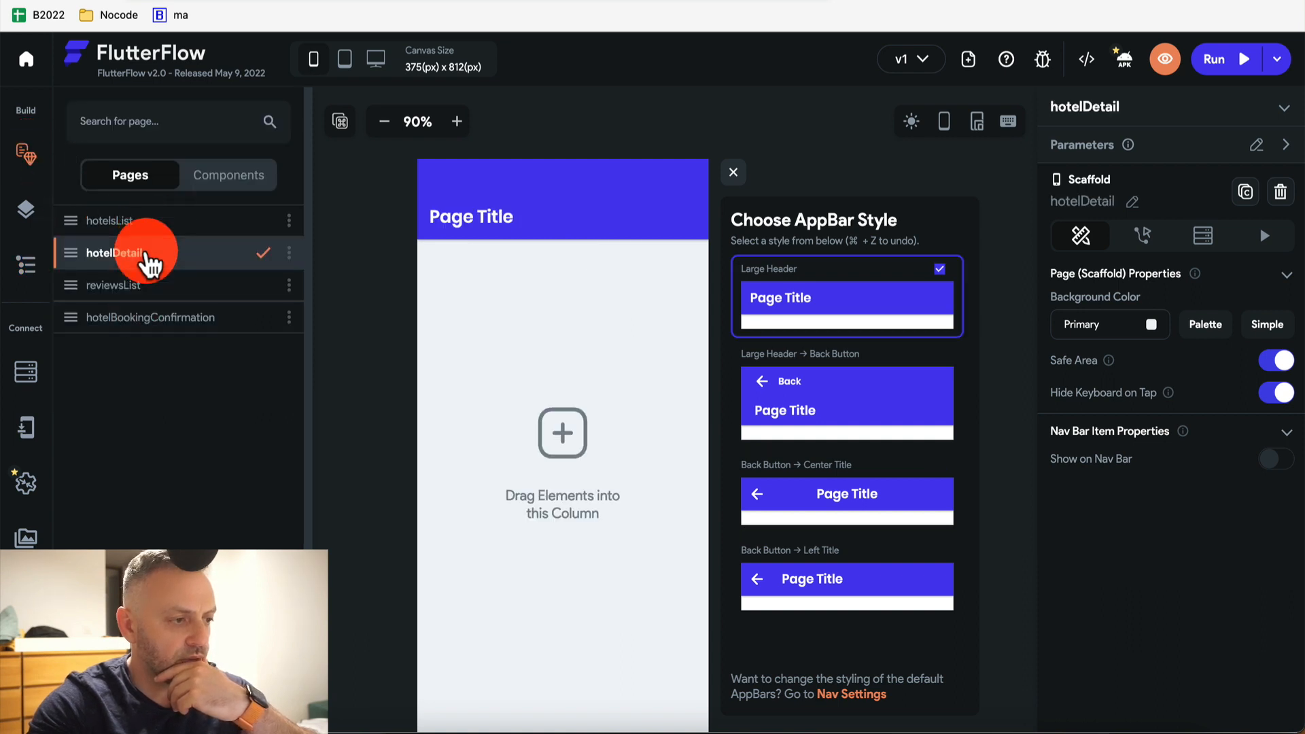
left_click(481, 218)
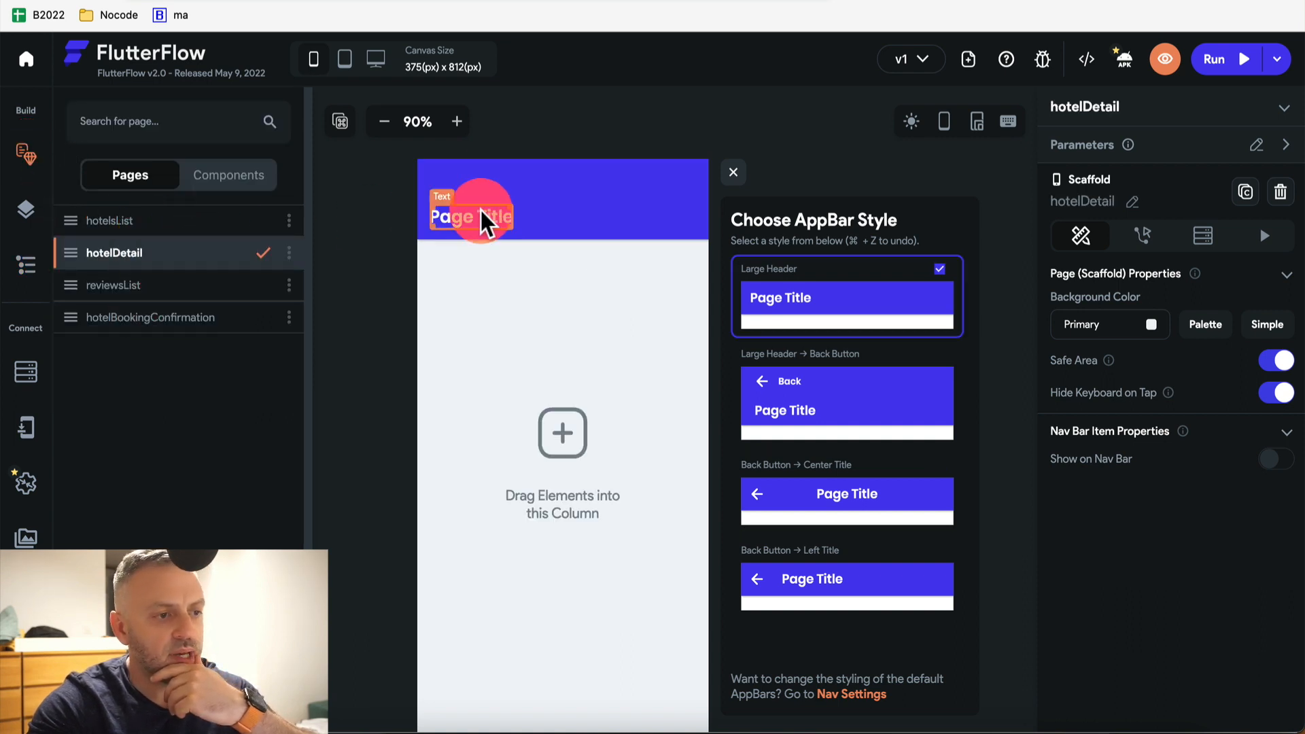
left_click(830, 398)
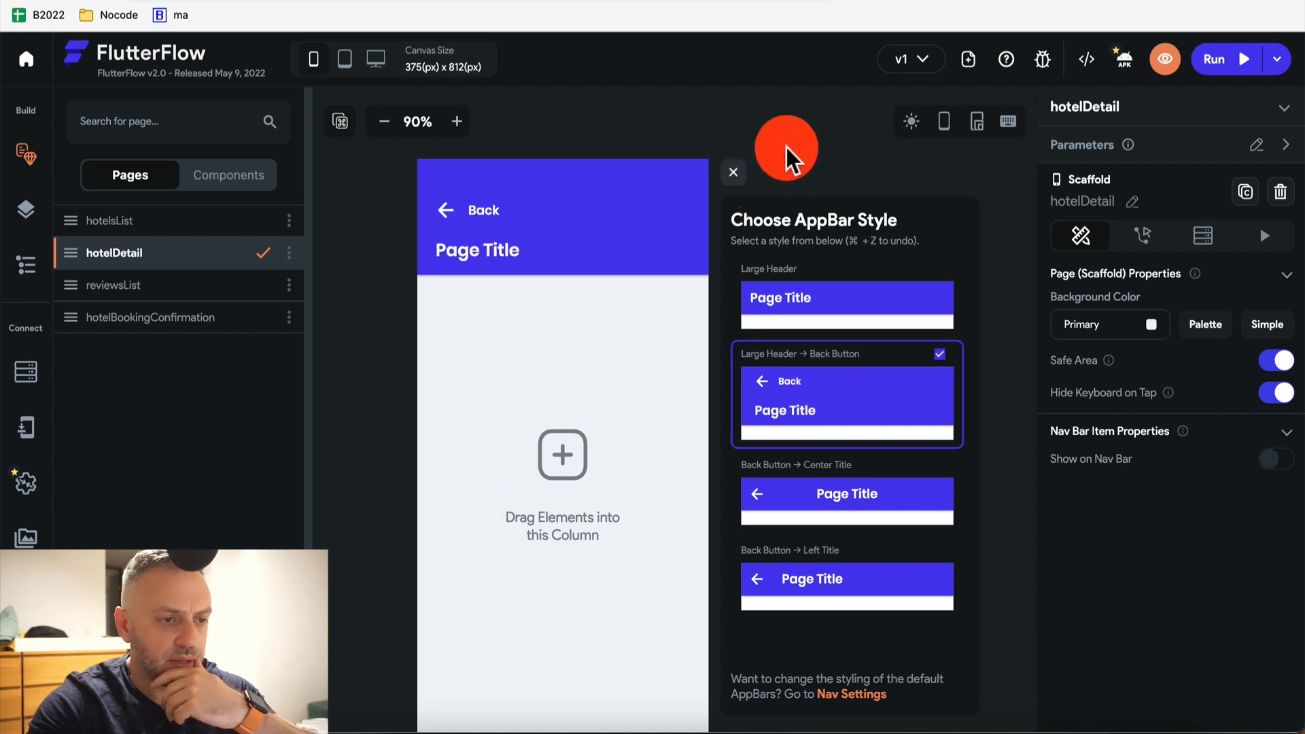
left_click(733, 173)
left_click(624, 208)
left_click(847, 172)
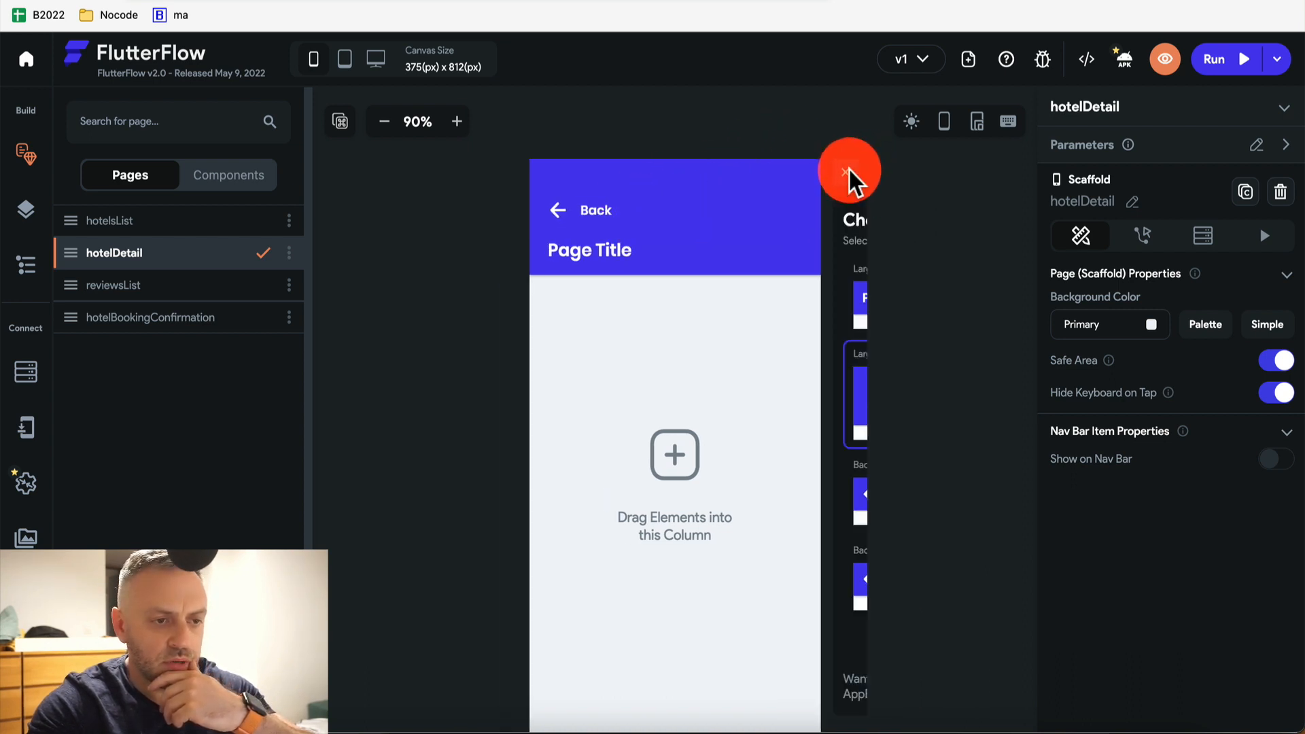
left_click(826, 520)
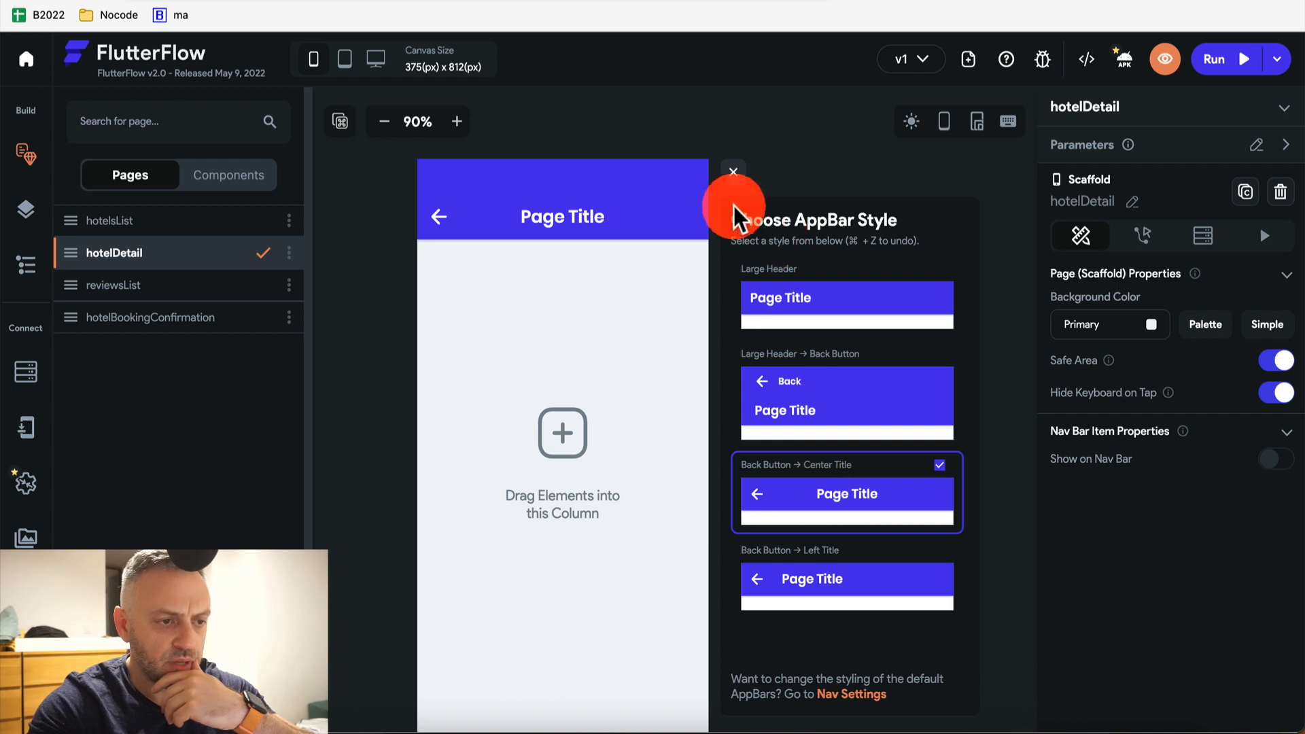
left_click(733, 178)
left_click(655, 224)
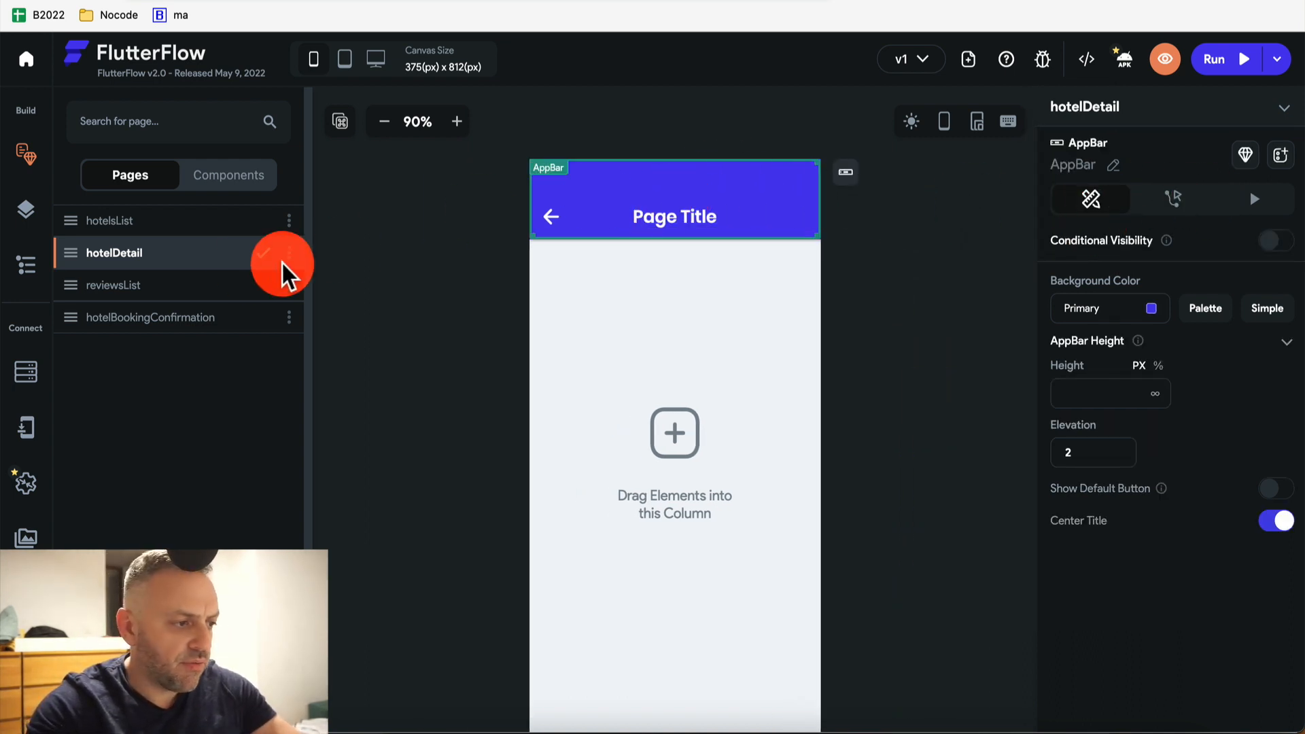
Set hotelDetail's query to Document from Reference on Hotels, leaving Source empty, then switch to hotelsList
left_click(27, 255)
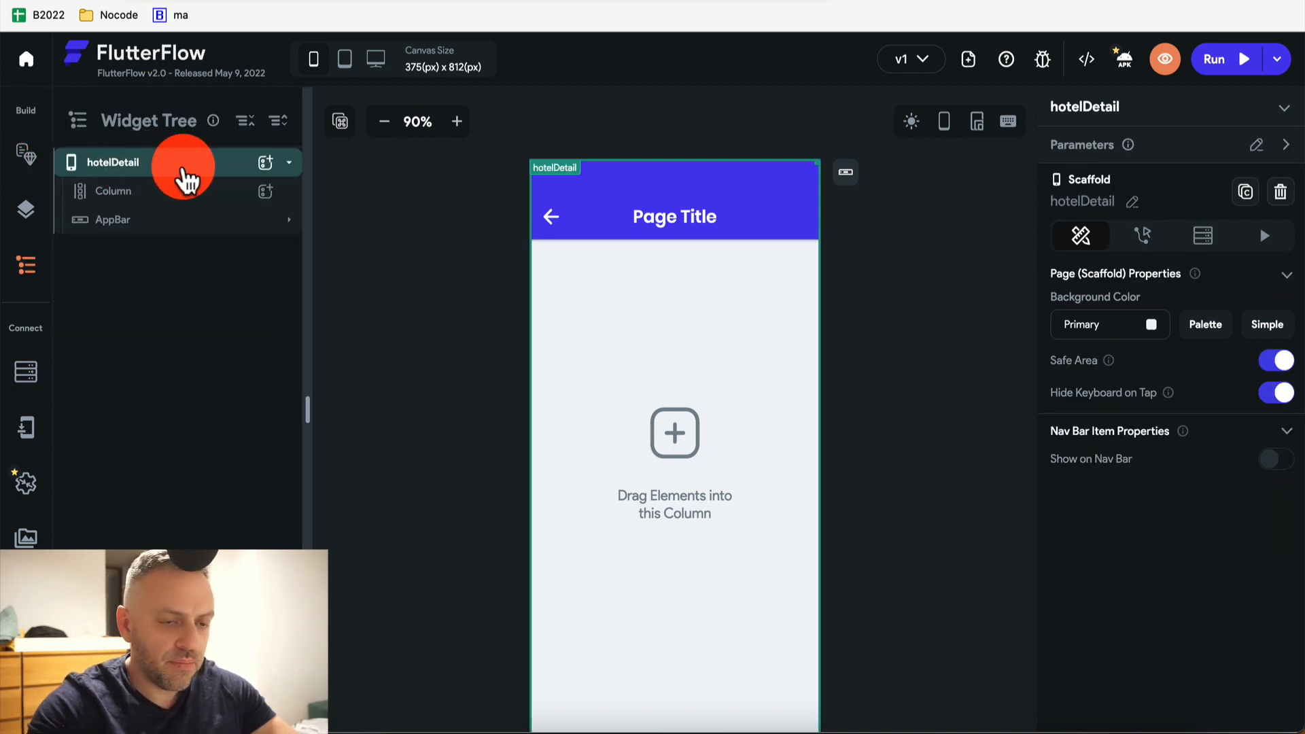
left_click(1207, 239)
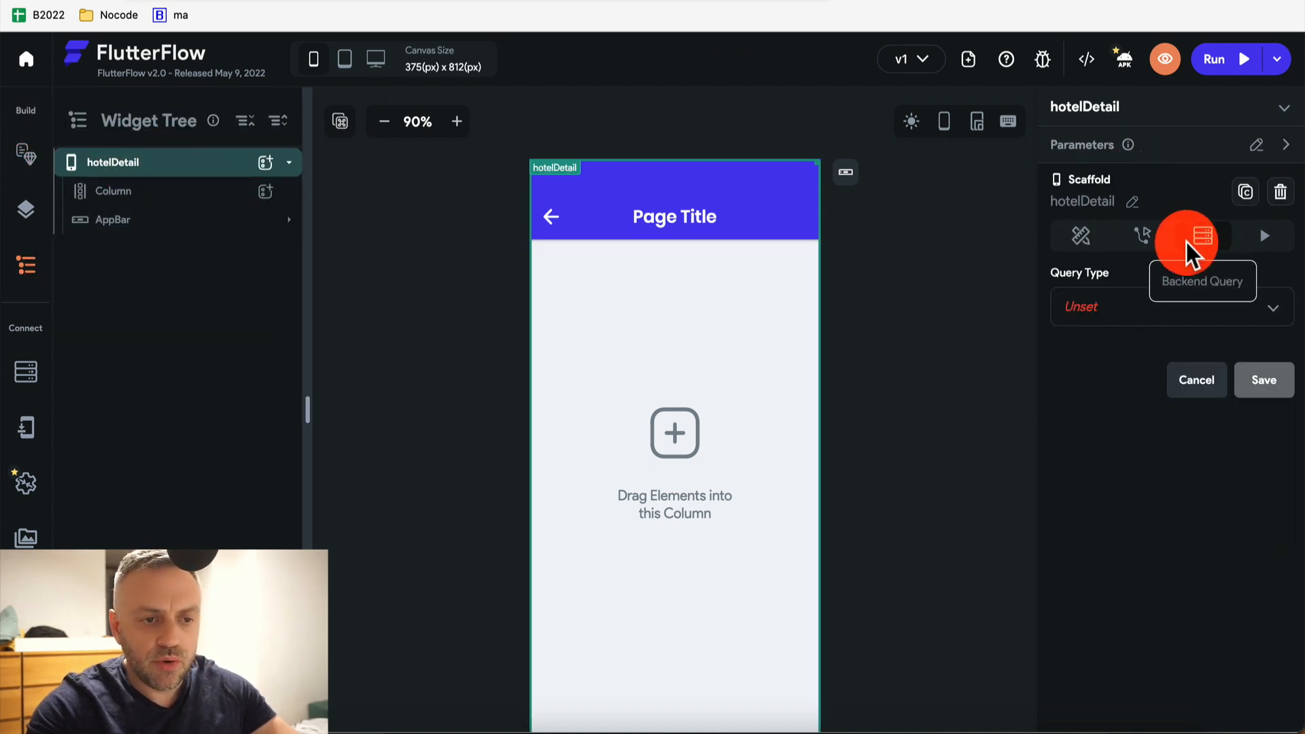
left_click(1125, 331)
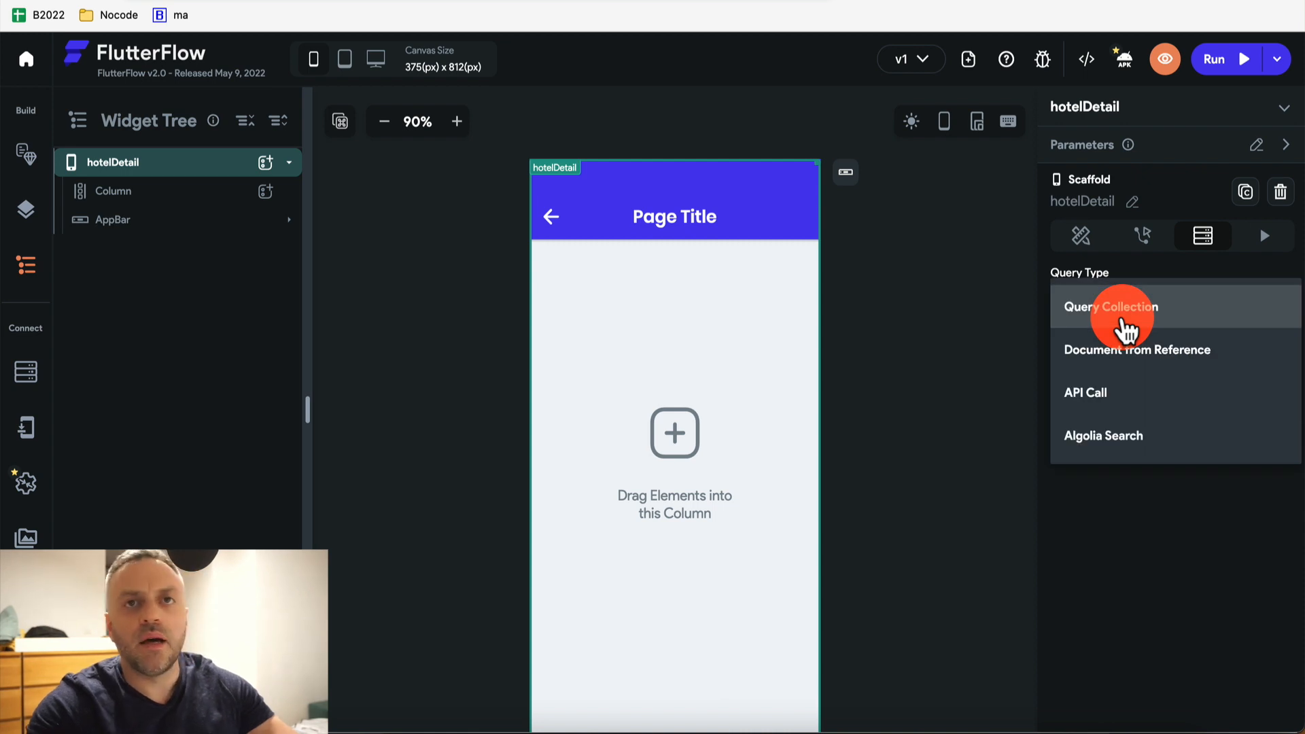
left_click(1127, 364)
left_click(1140, 422)
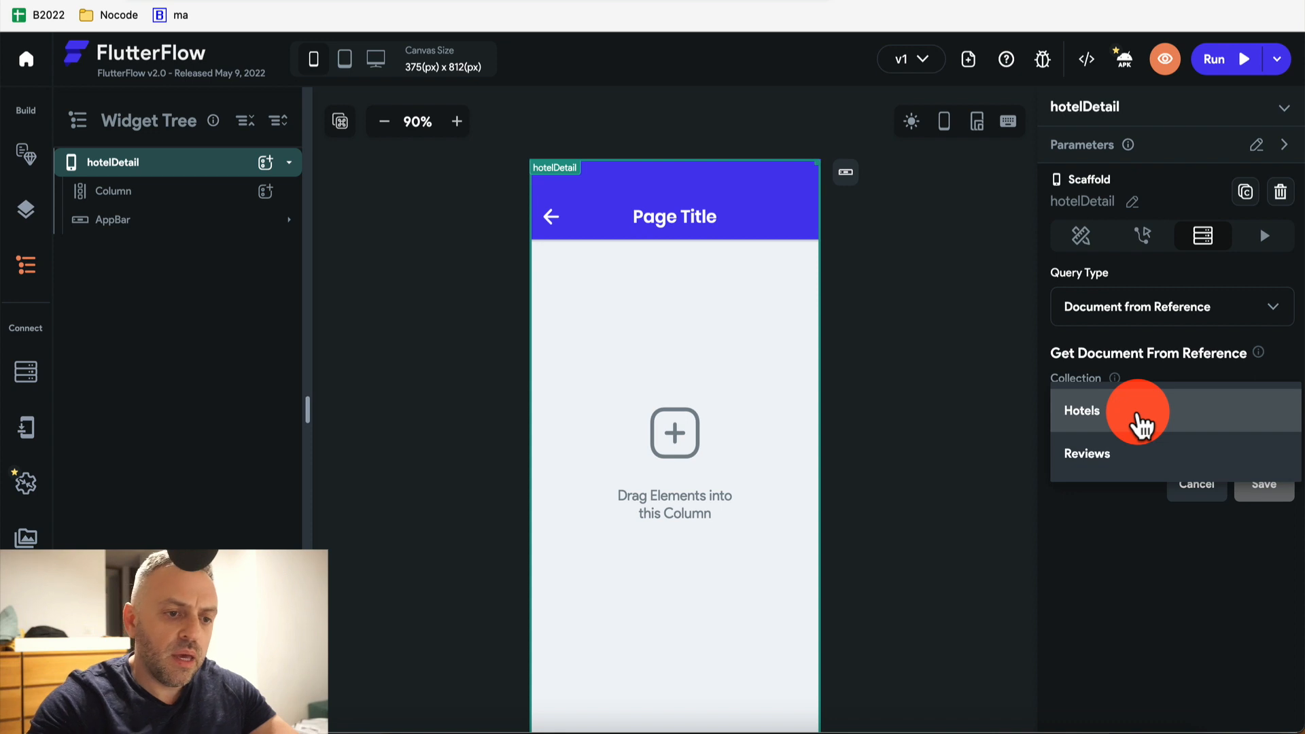
left_click(1141, 427)
left_click(1131, 485)
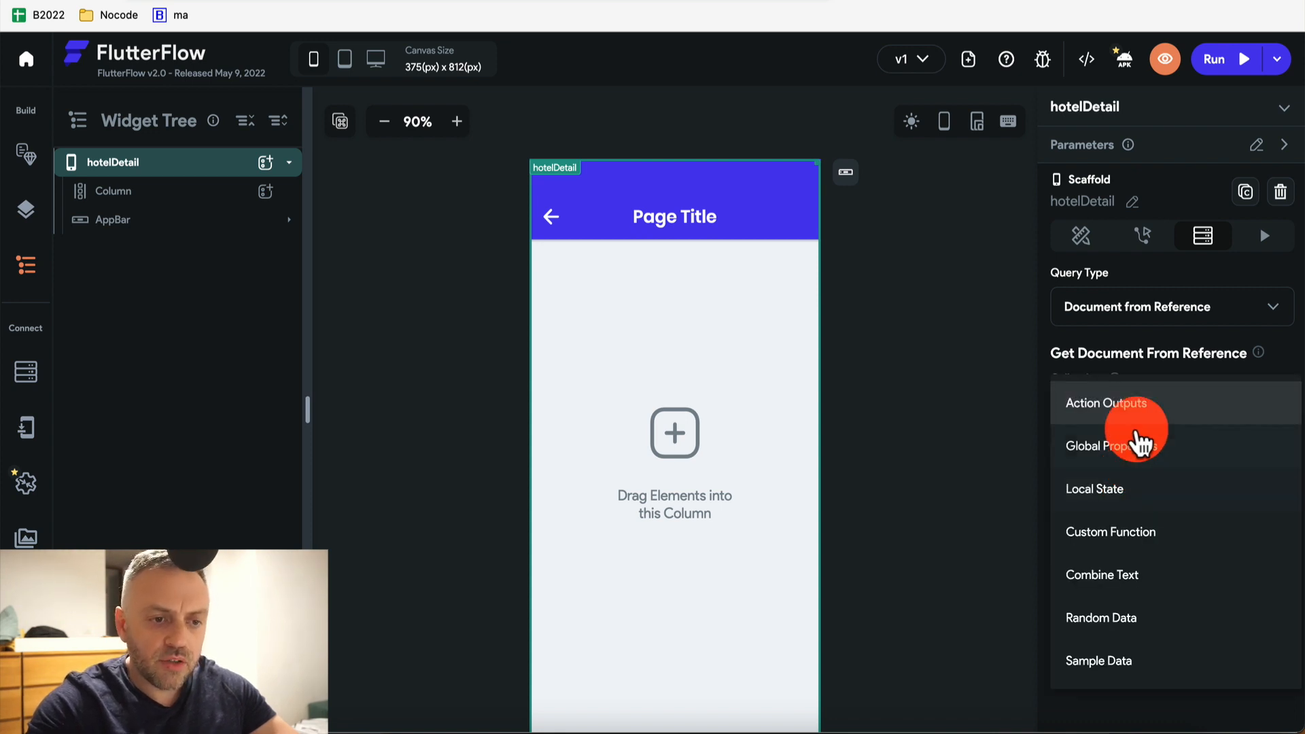
left_click(1125, 721)
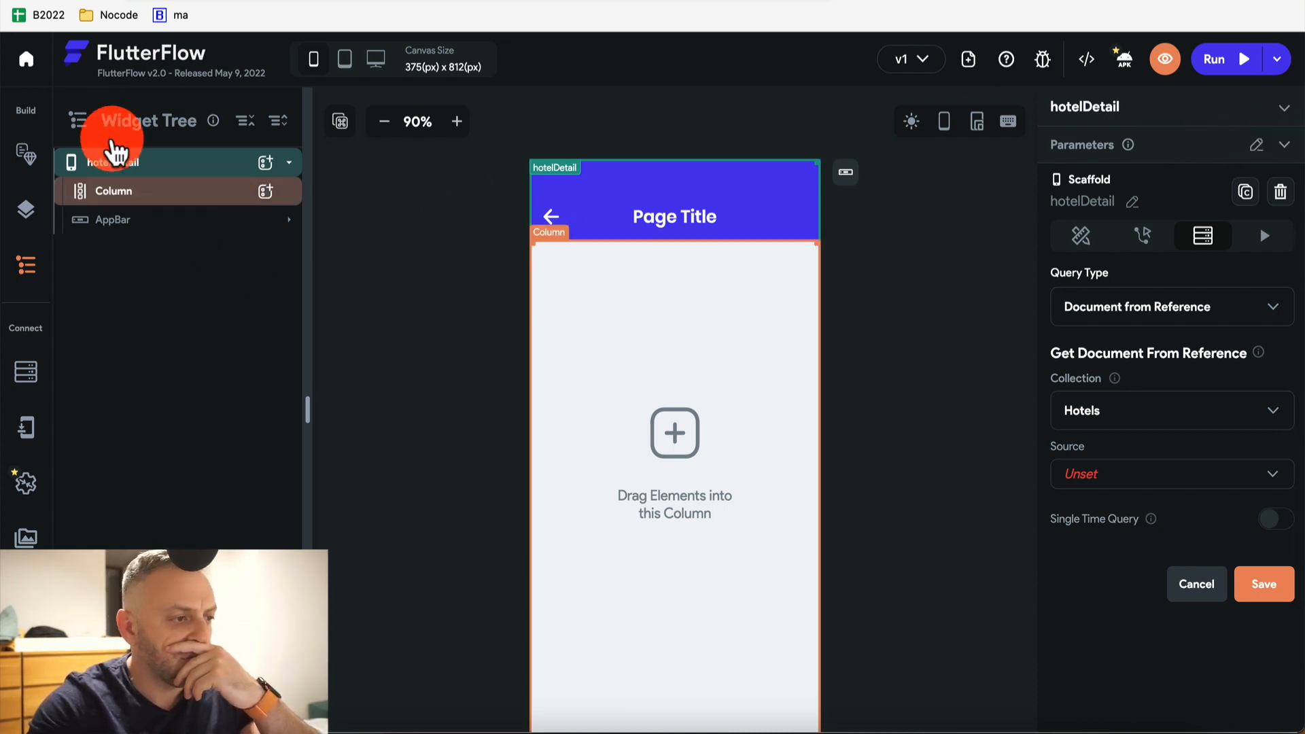
left_click(25, 155)
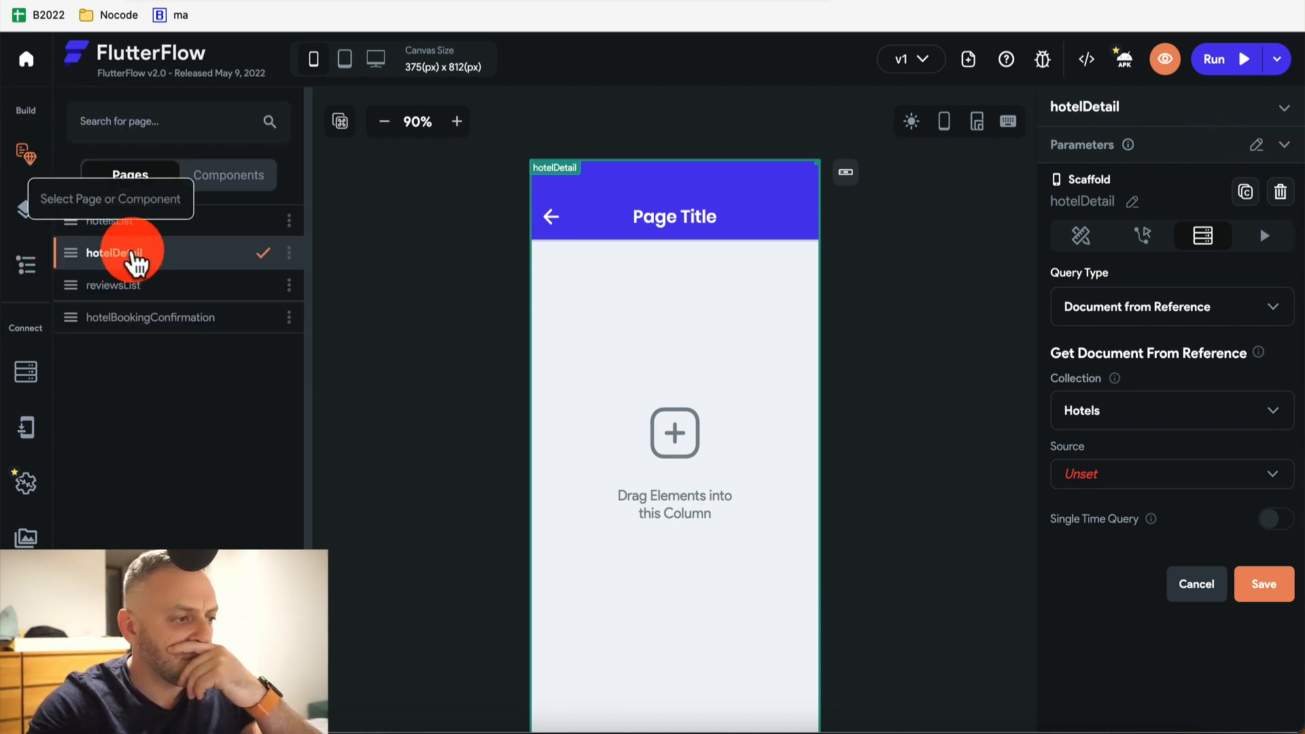
left_click(163, 224)
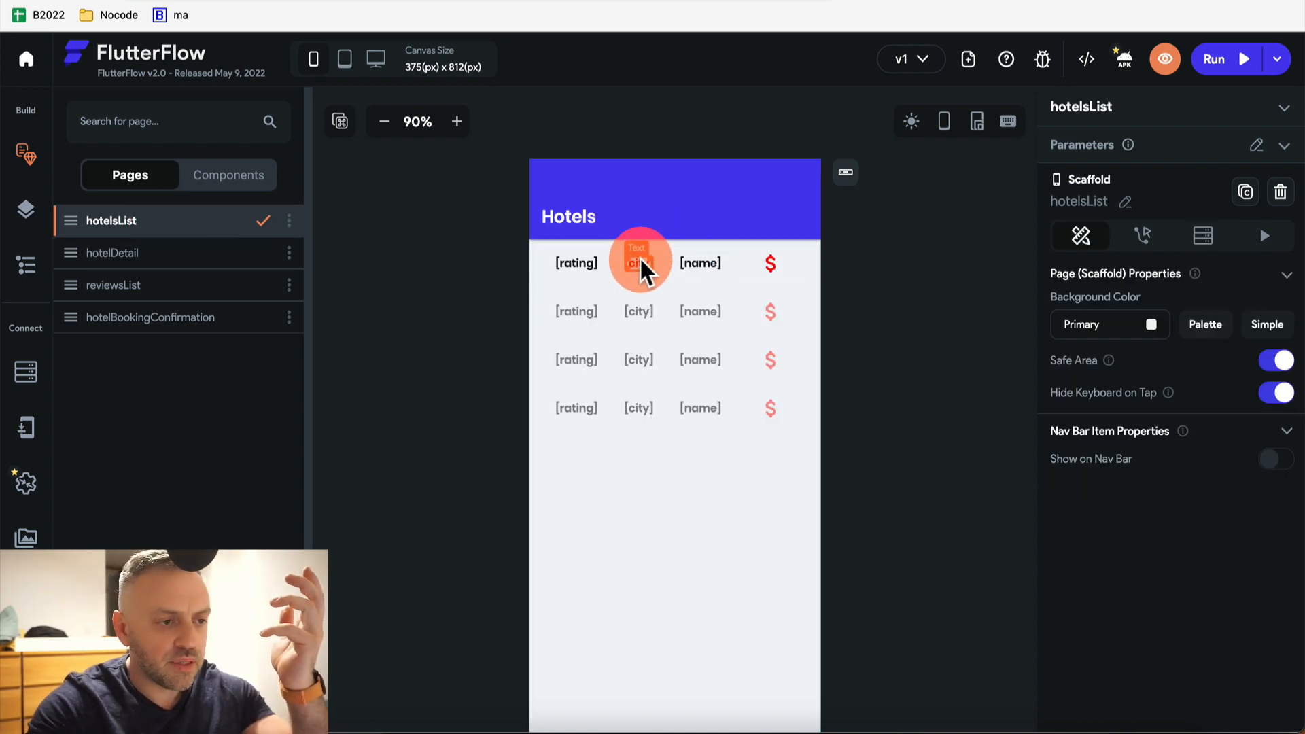
Rebind the first row's second text to the hotel name and keep the third showing city
left_click(639, 263)
left_click(703, 260)
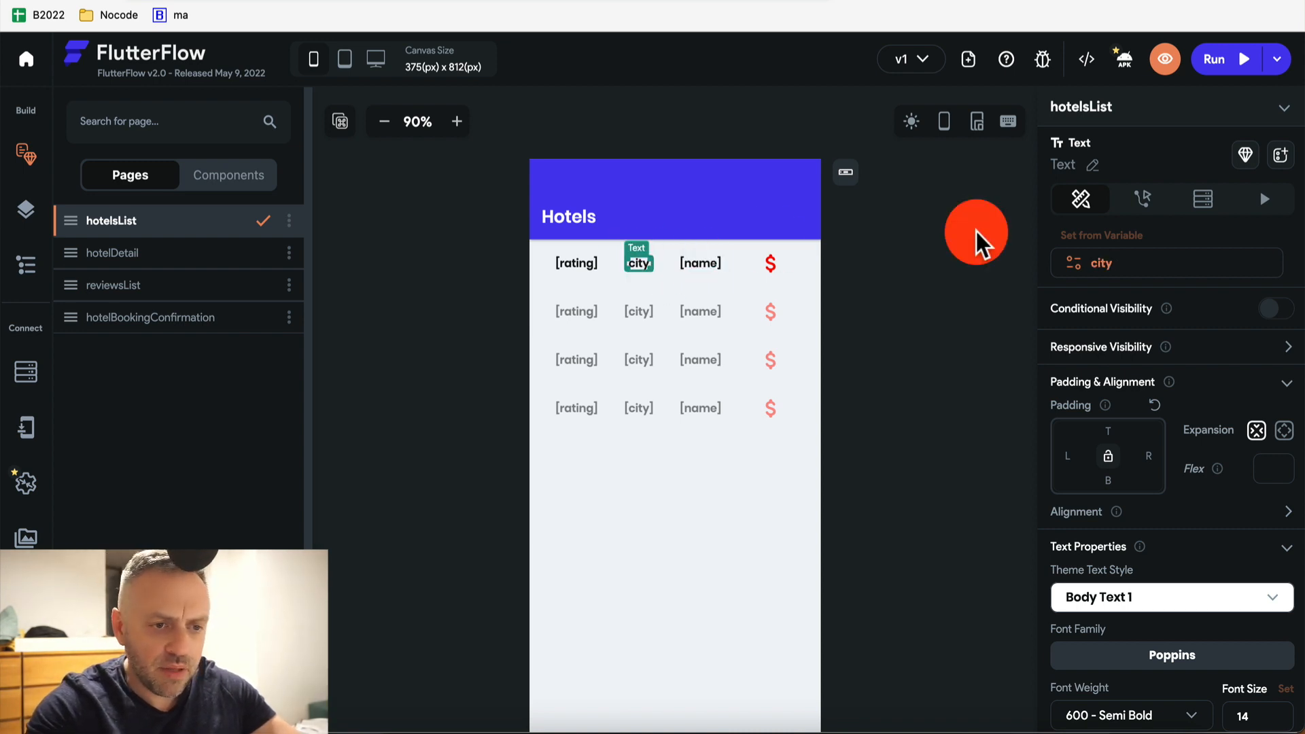
left_click(1116, 259)
left_click(1124, 349)
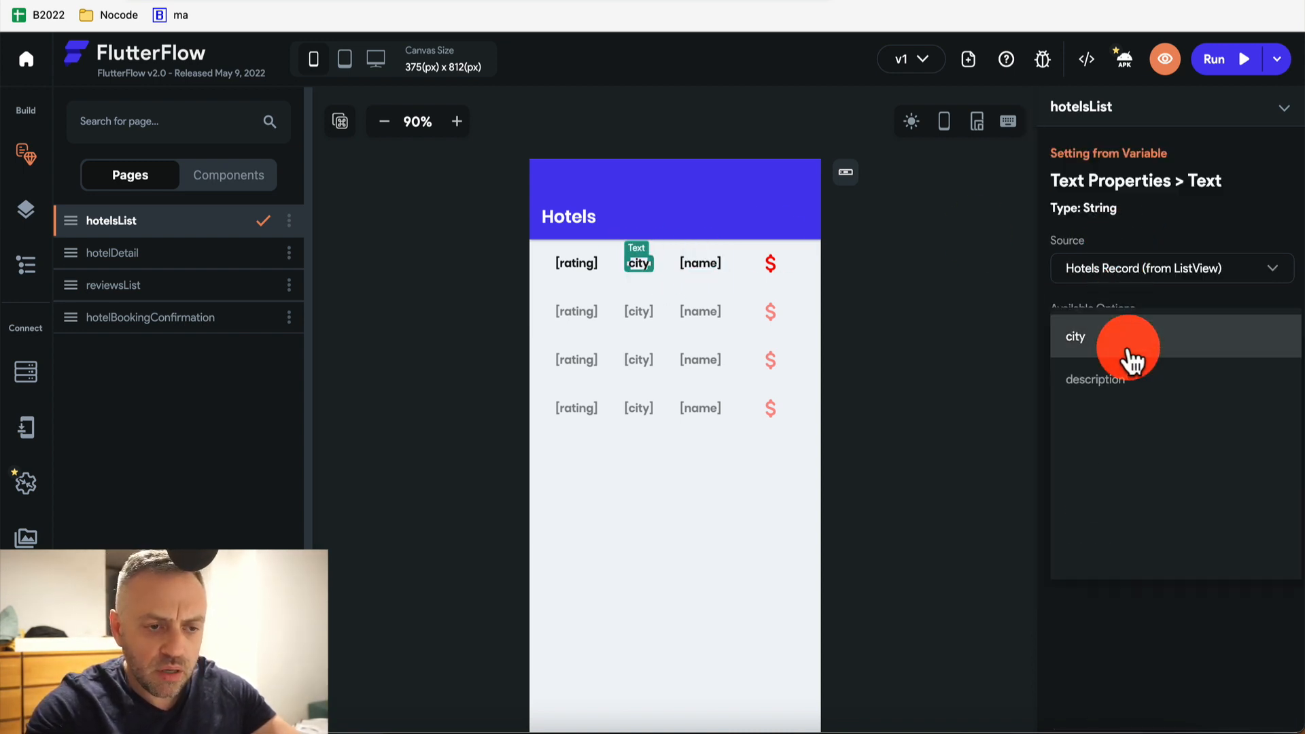
left_click(1131, 424)
left_click(1278, 495)
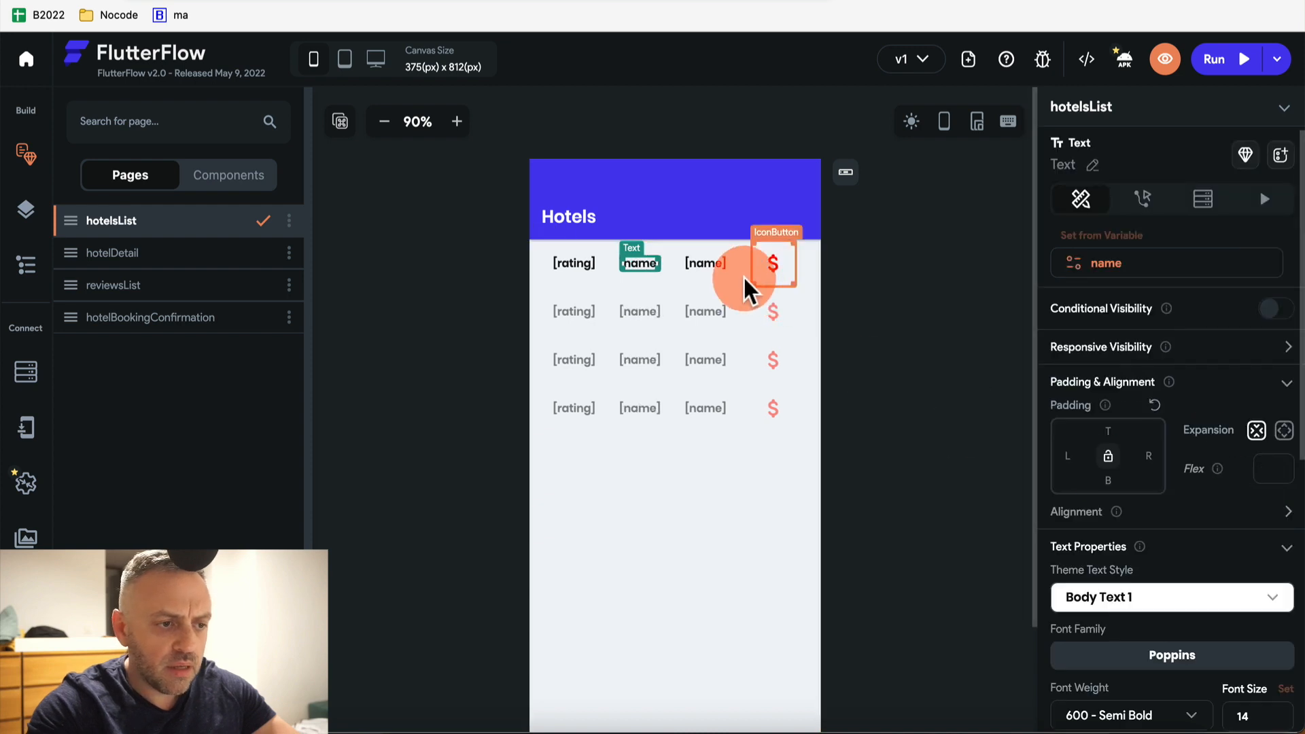
left_click(708, 265)
left_click(1101, 269)
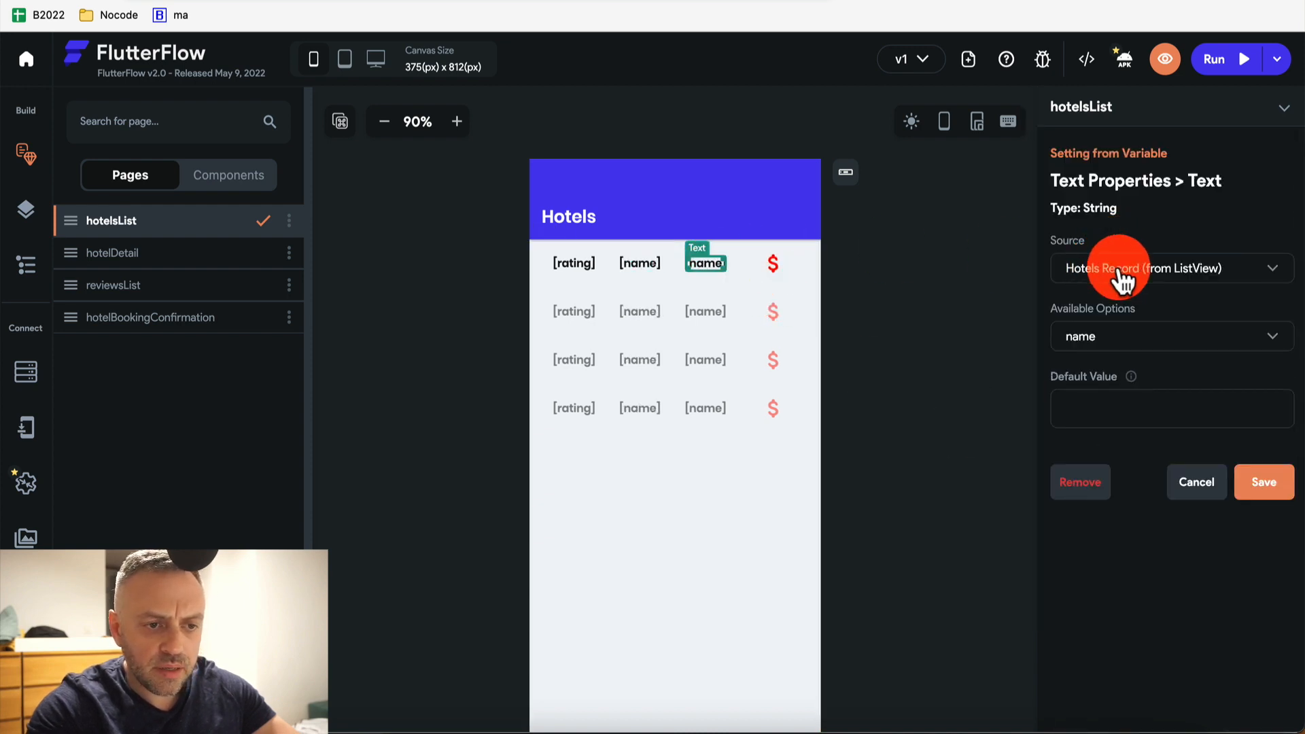
left_click(757, 299)
Add an On Tap Navigate To hotelDetail action on the name text and start defining parameters
left_click(643, 263)
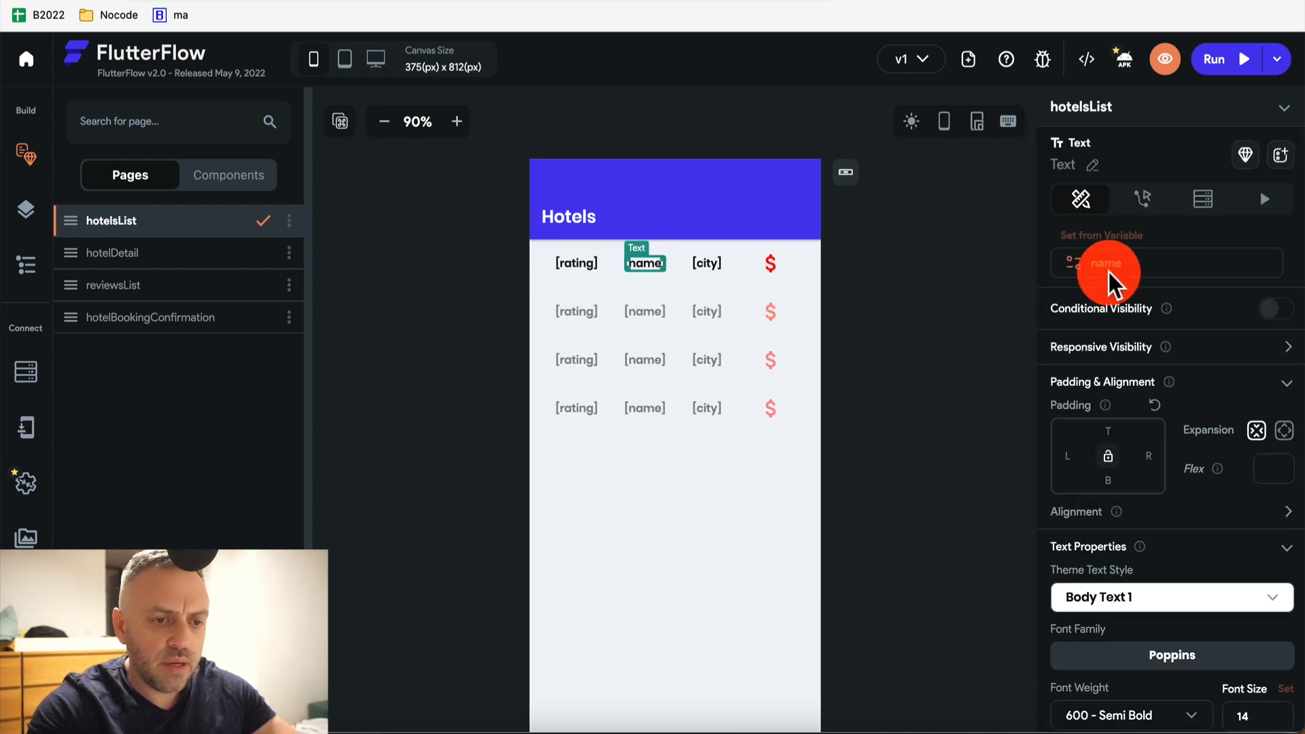
scroll(1126, 405, "down", 5)
scroll(1126, 406, "up", 5)
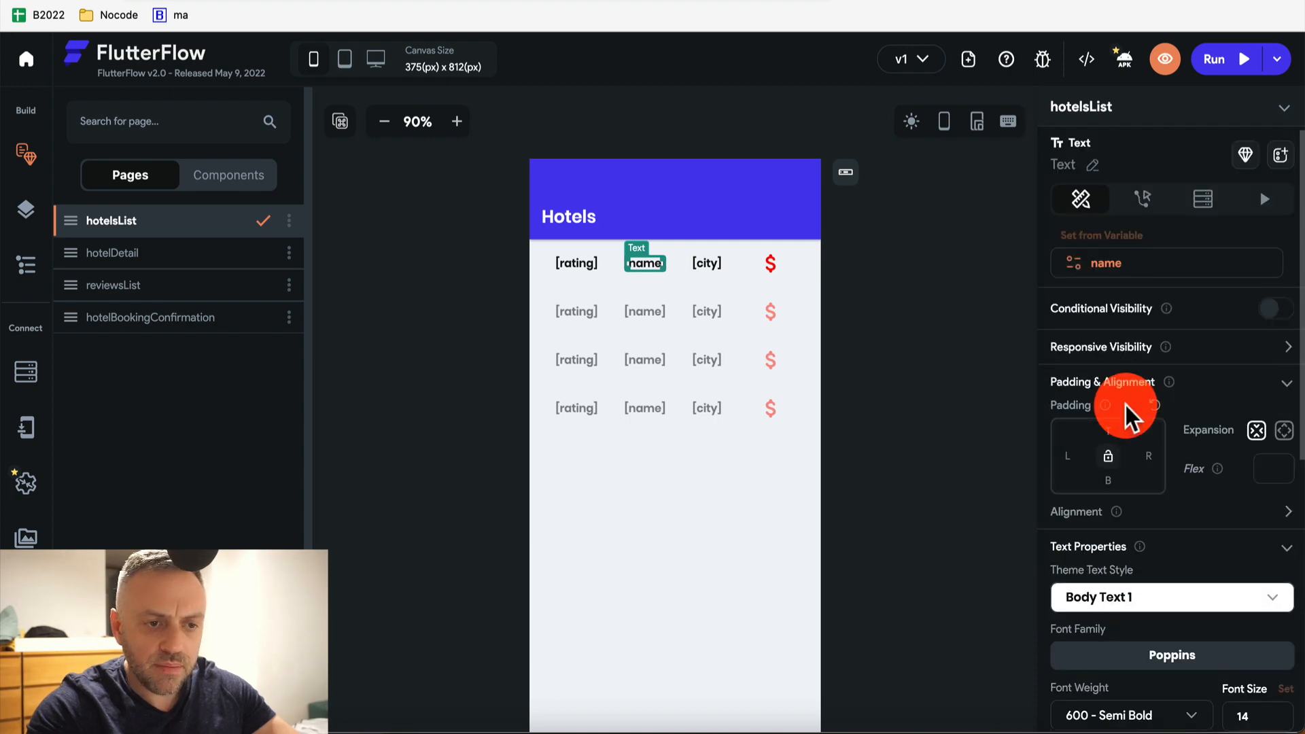
left_click(1144, 203)
left_click(1189, 338)
left_click(1144, 472)
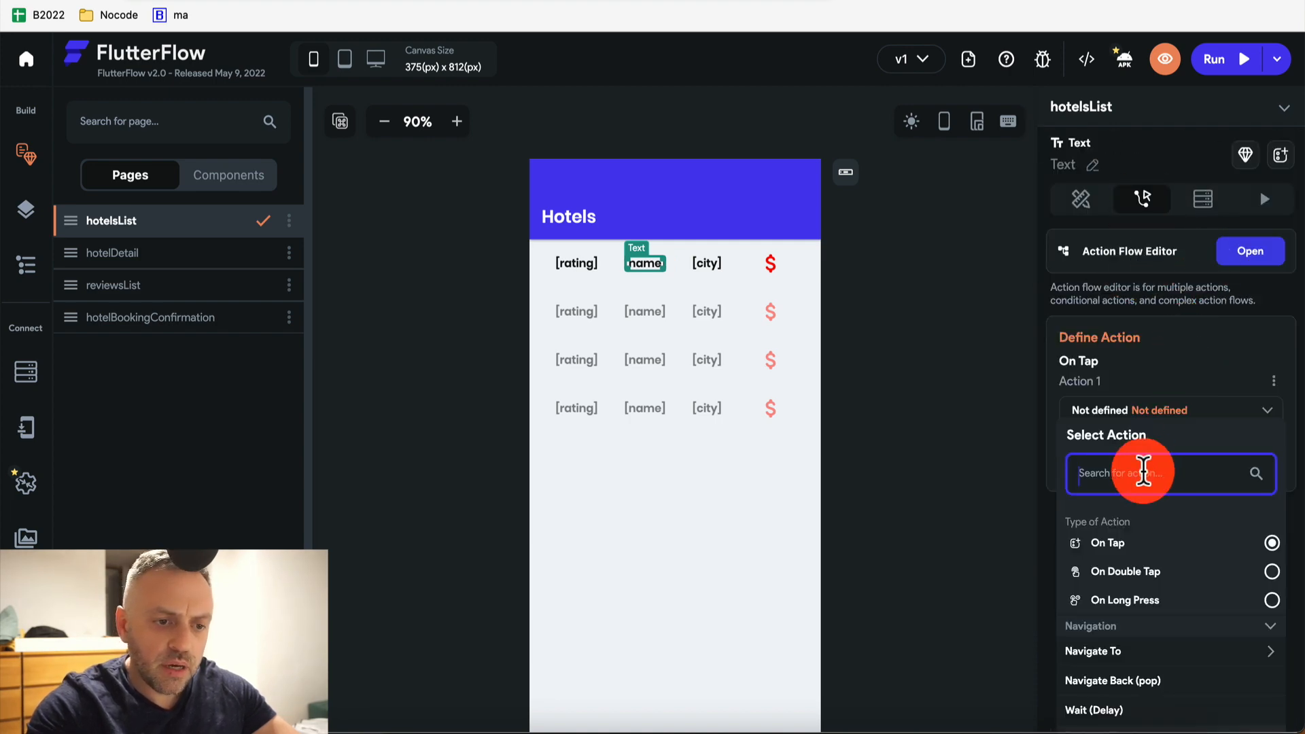
scroll(1143, 472, "down", 3)
left_click(1124, 438)
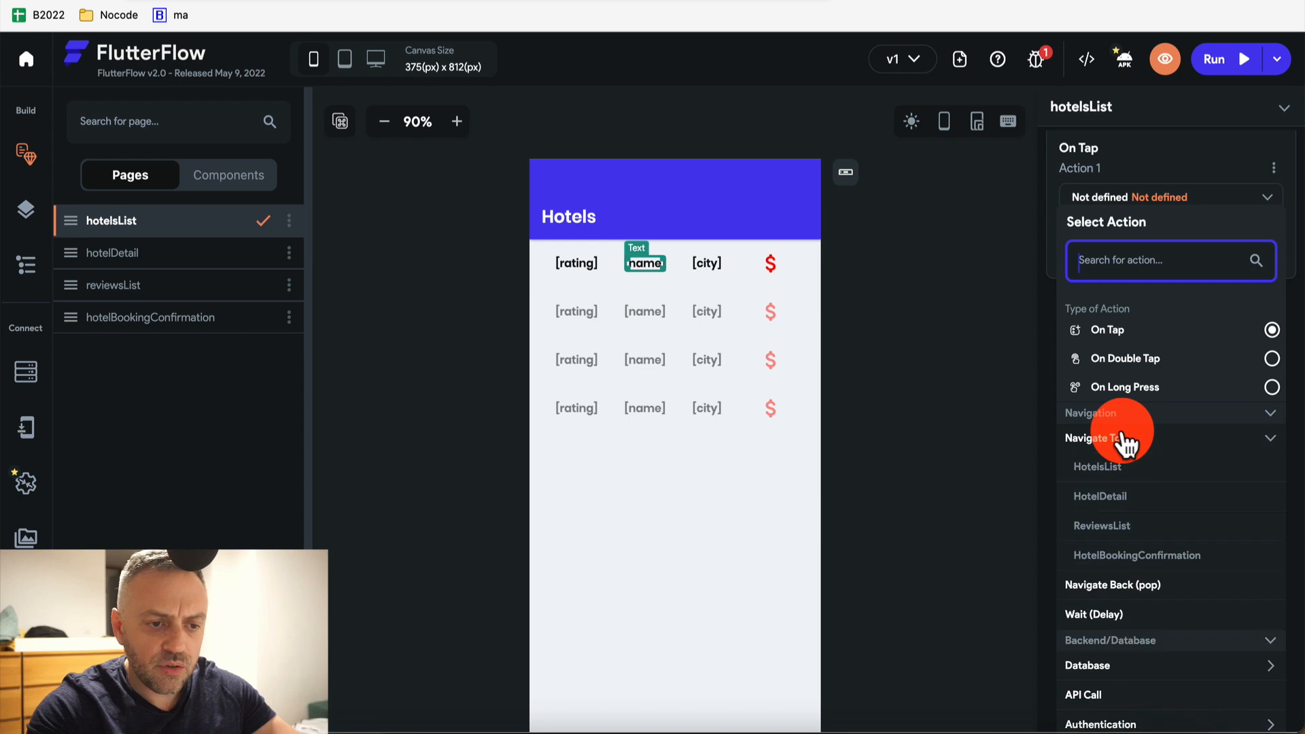
left_click(1118, 501)
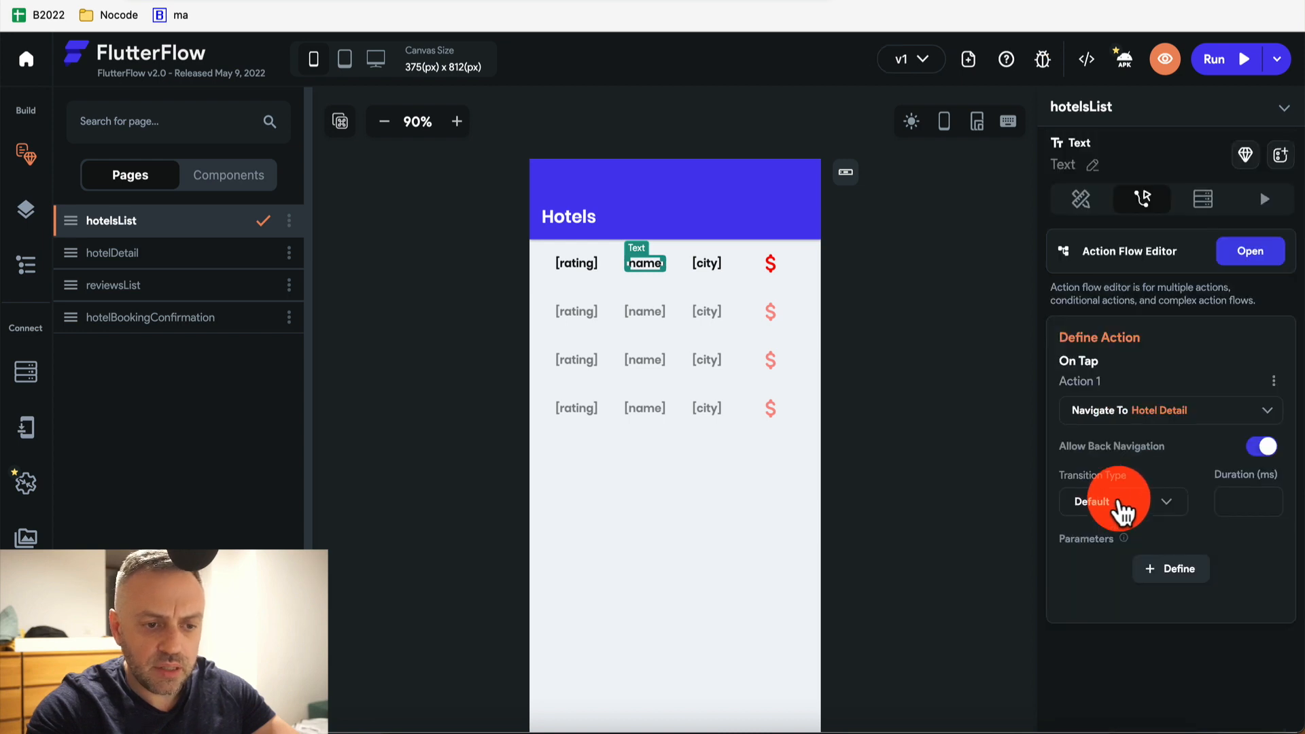
left_click(1174, 570)
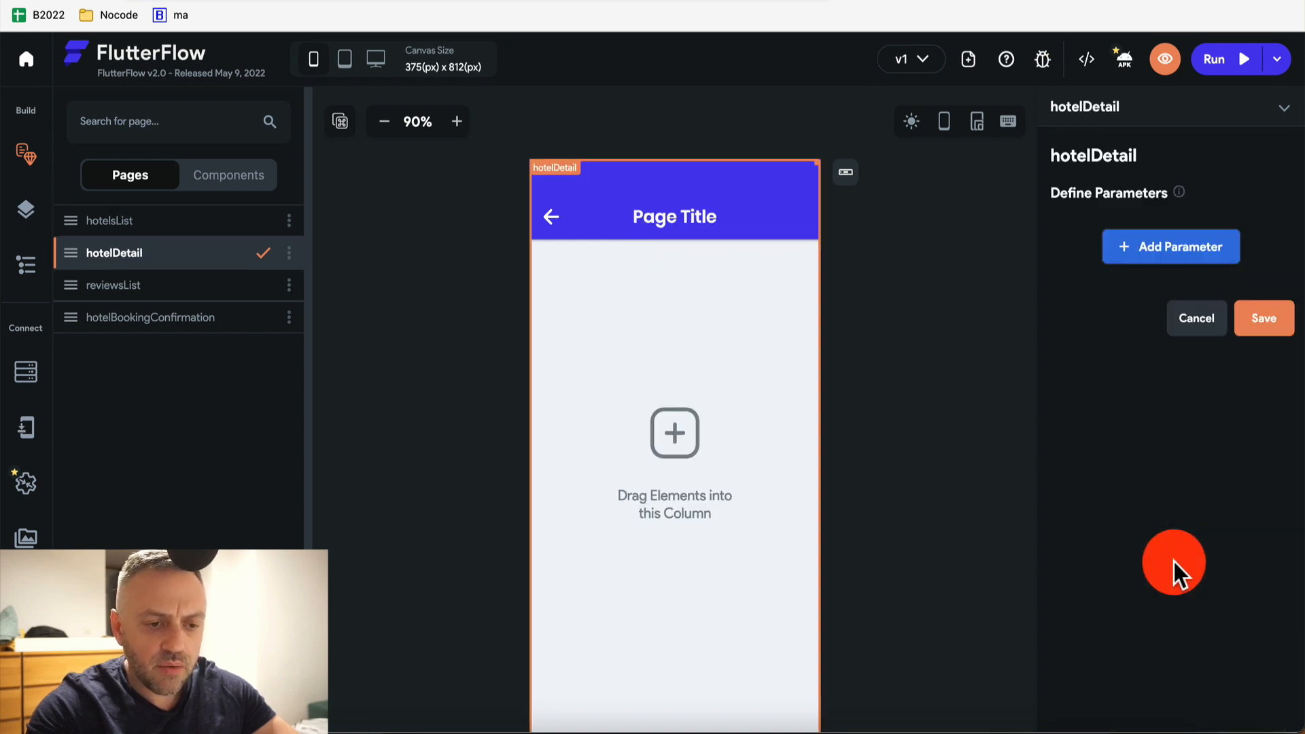
Add a hotelDocRef parameter of type Record Reference to Hotels and save it
left_click(1197, 246)
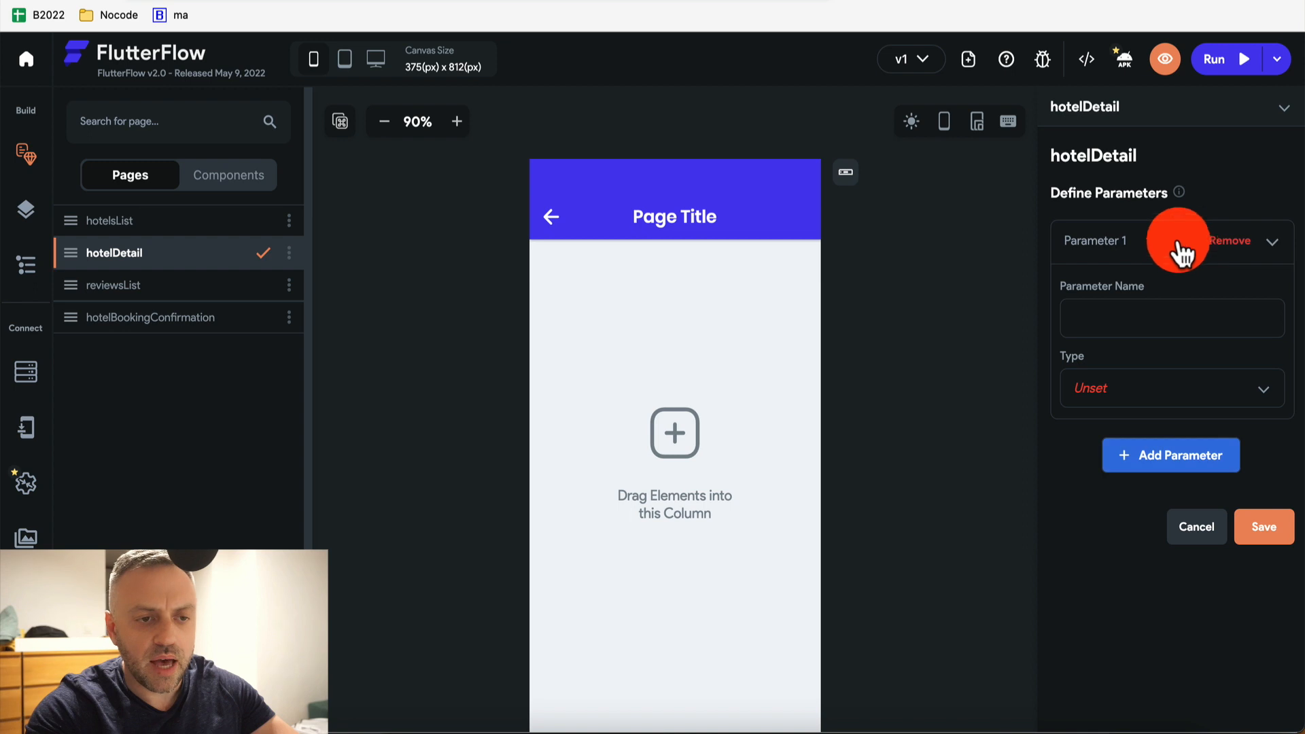
left_click(1120, 311)
type("hotelD")
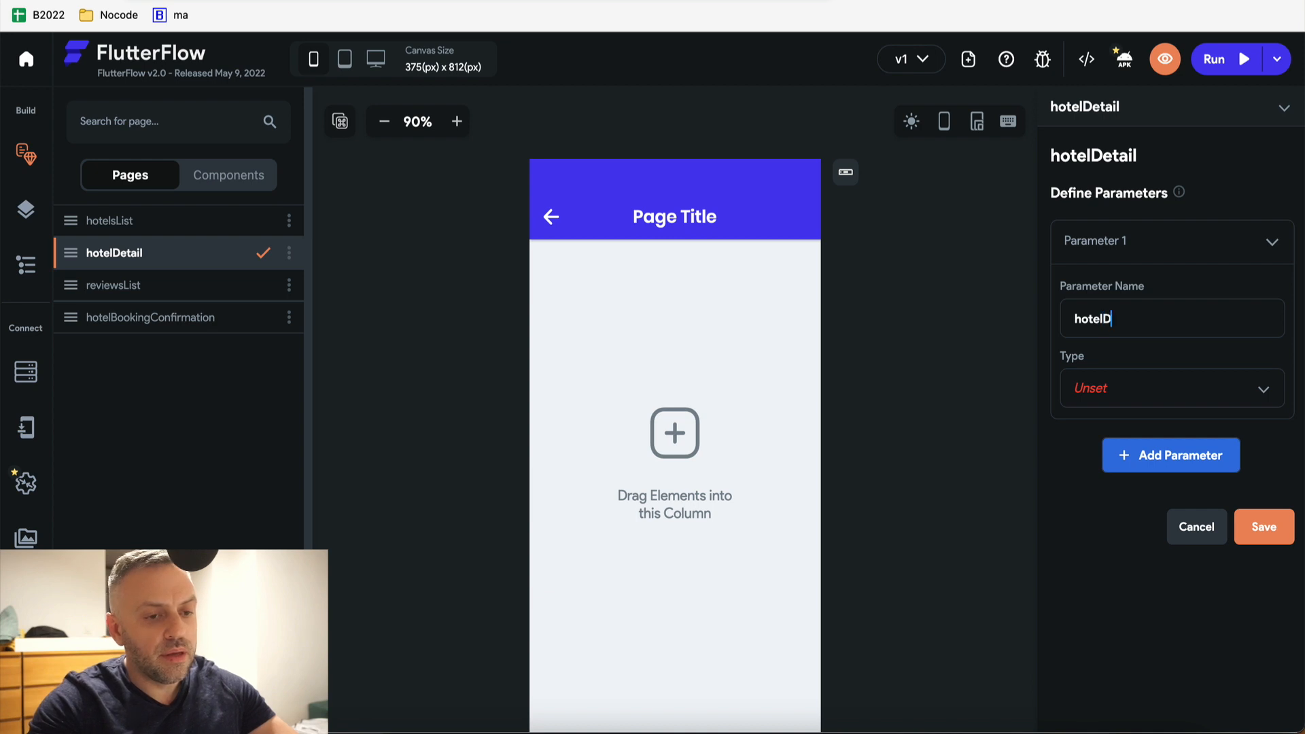
type("ocRef")
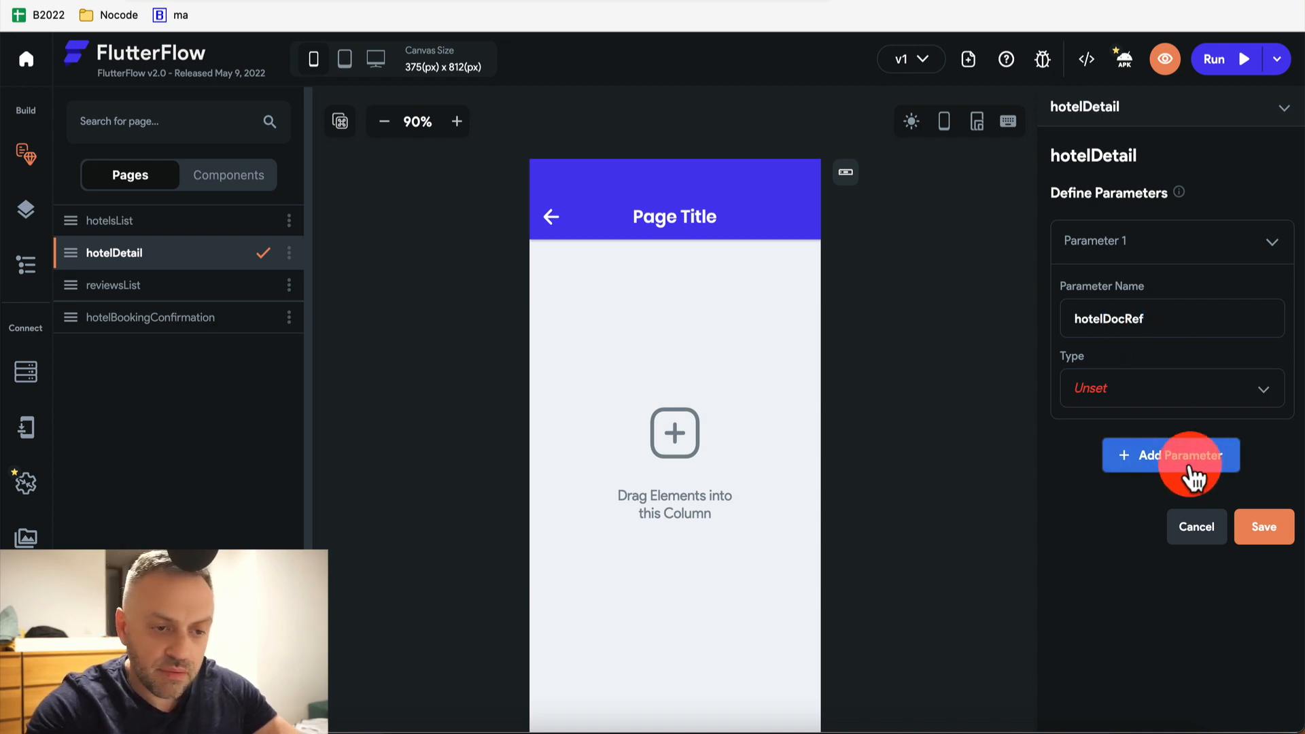
left_click(1181, 387)
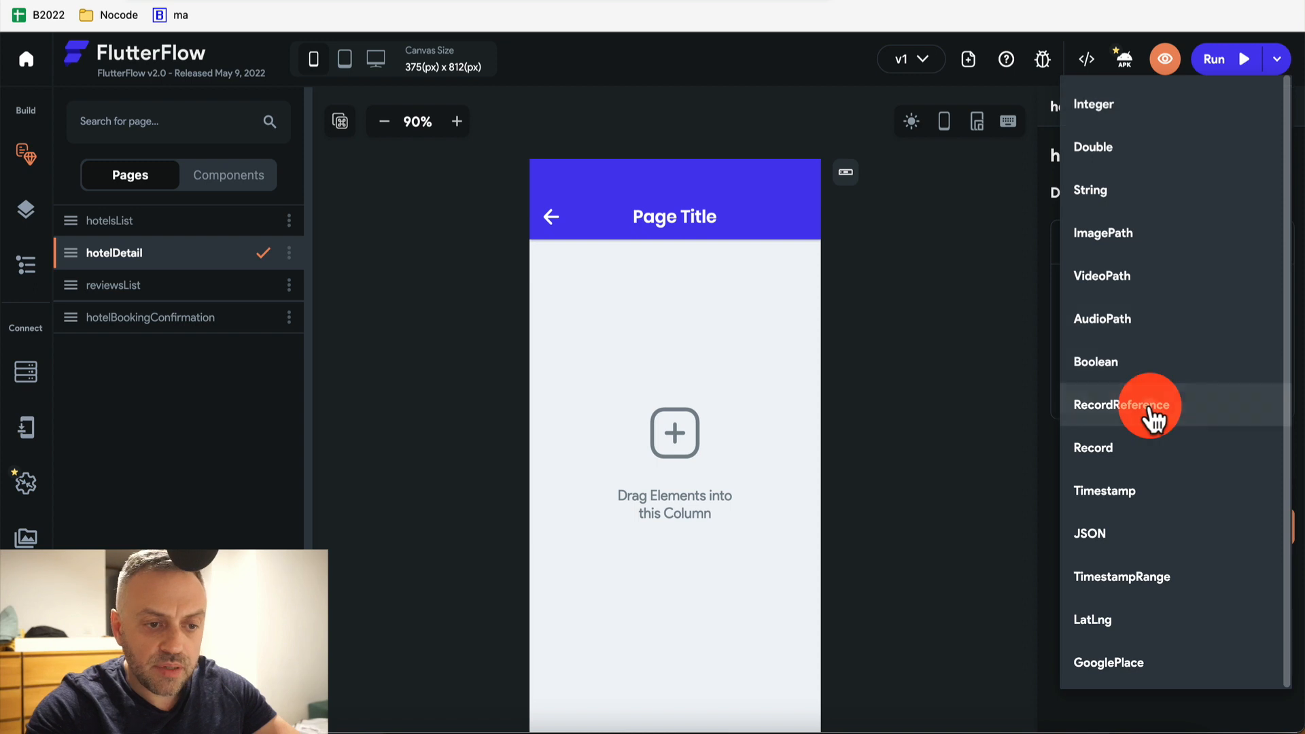
left_click(1153, 407)
left_click(1210, 458)
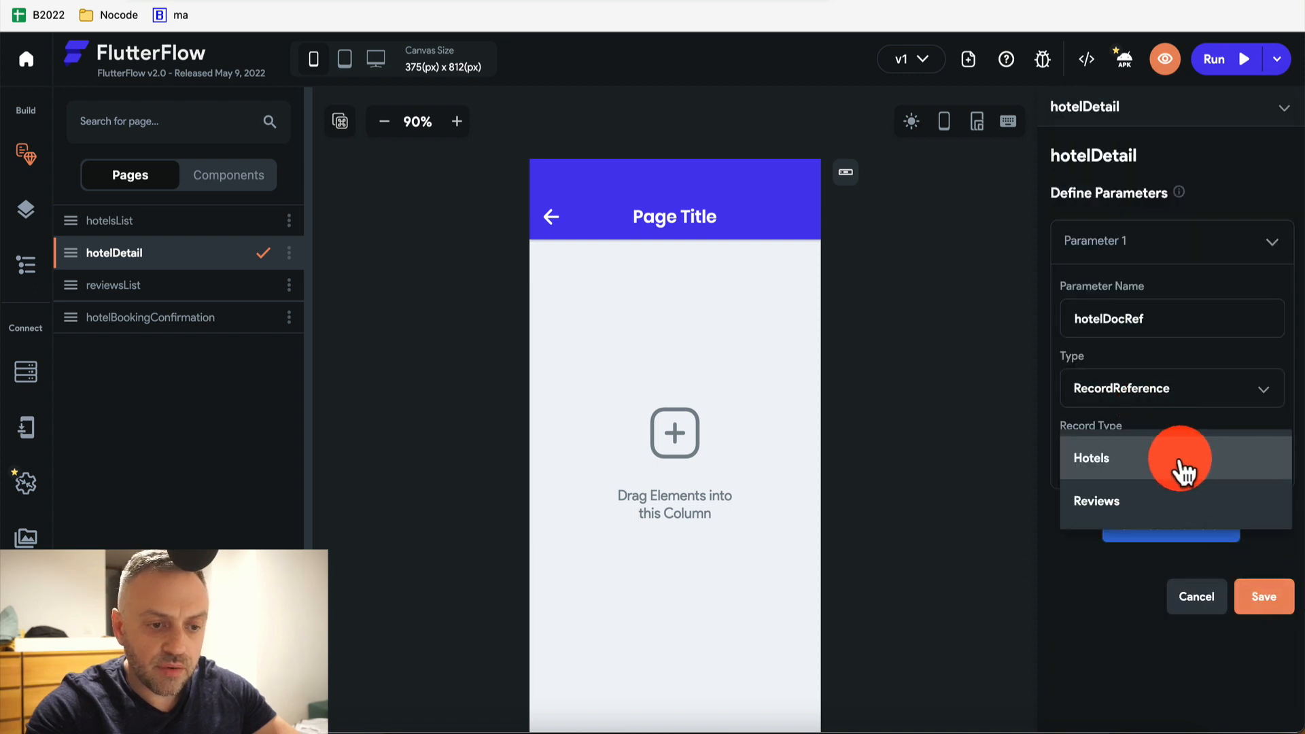
left_click(1181, 468)
left_click(1263, 597)
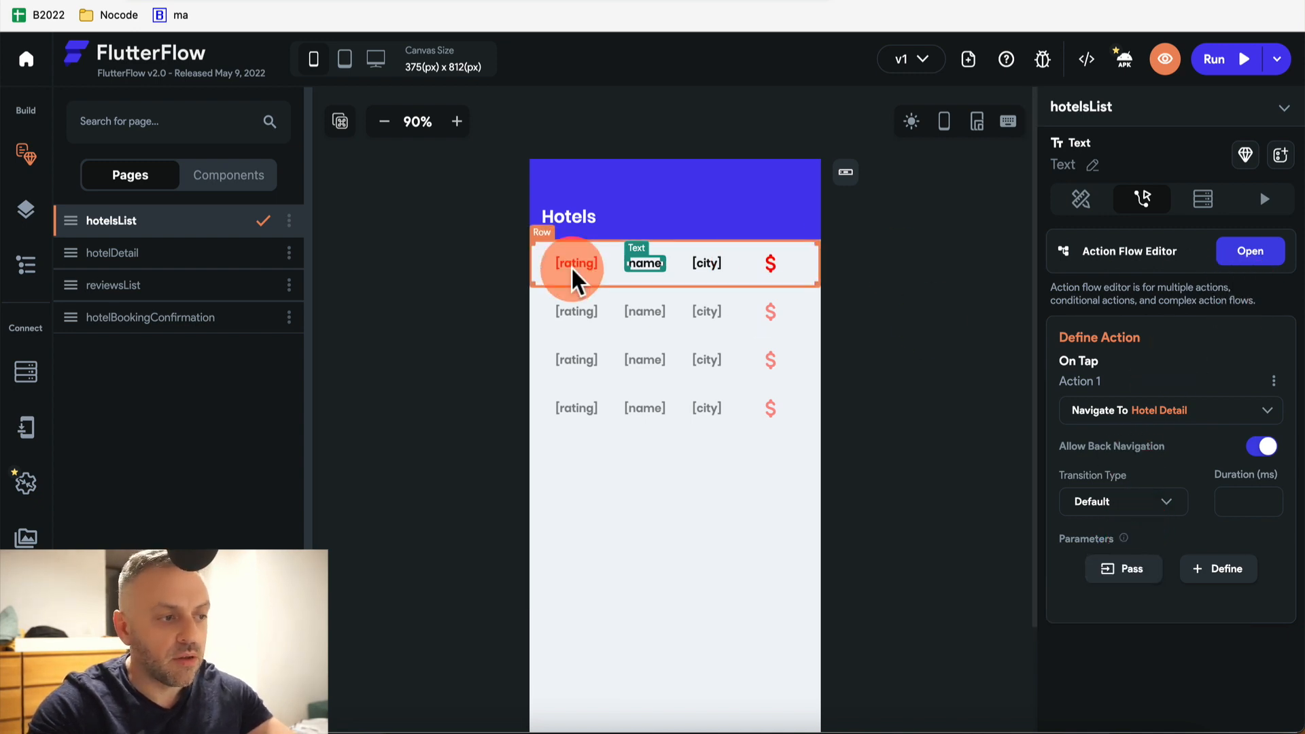
Pass the ListView Hotels record's reference as hotelDocRef, then return to the hotelDetail page
left_click(1134, 576)
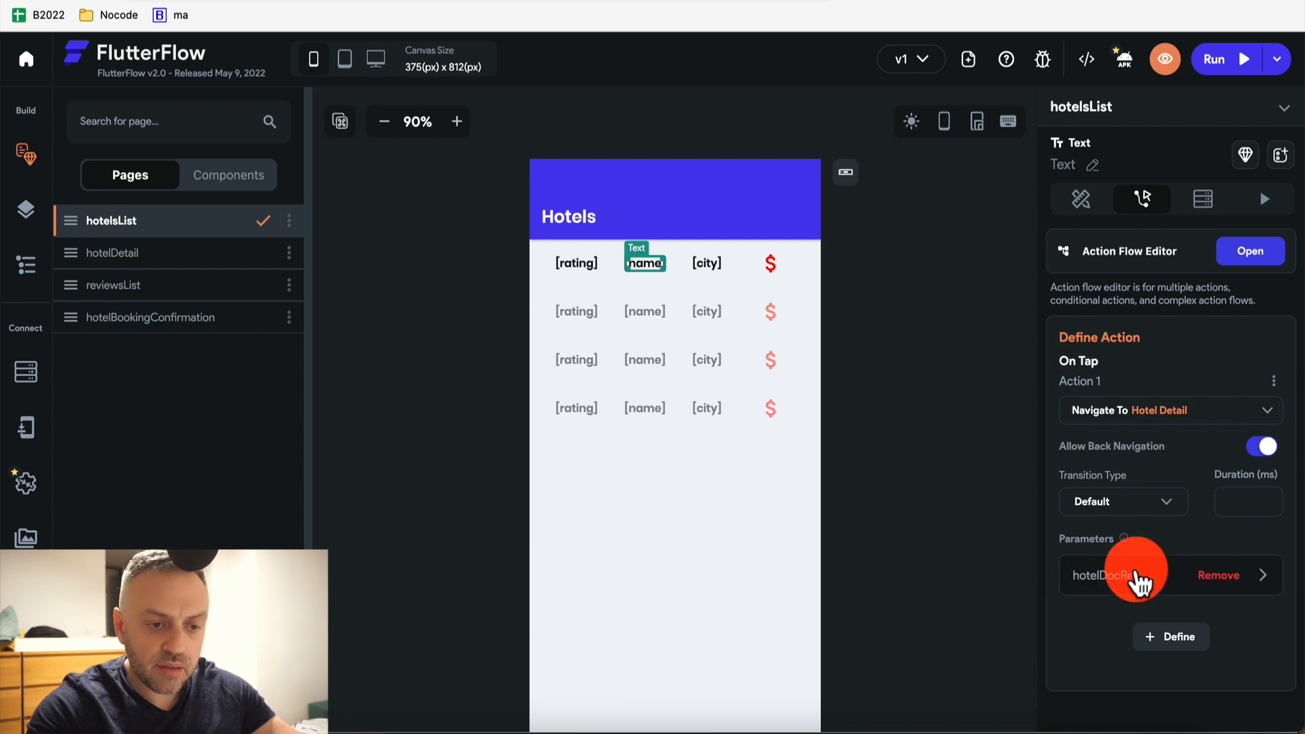
left_click(1138, 581)
scroll(1138, 592, "down", 4)
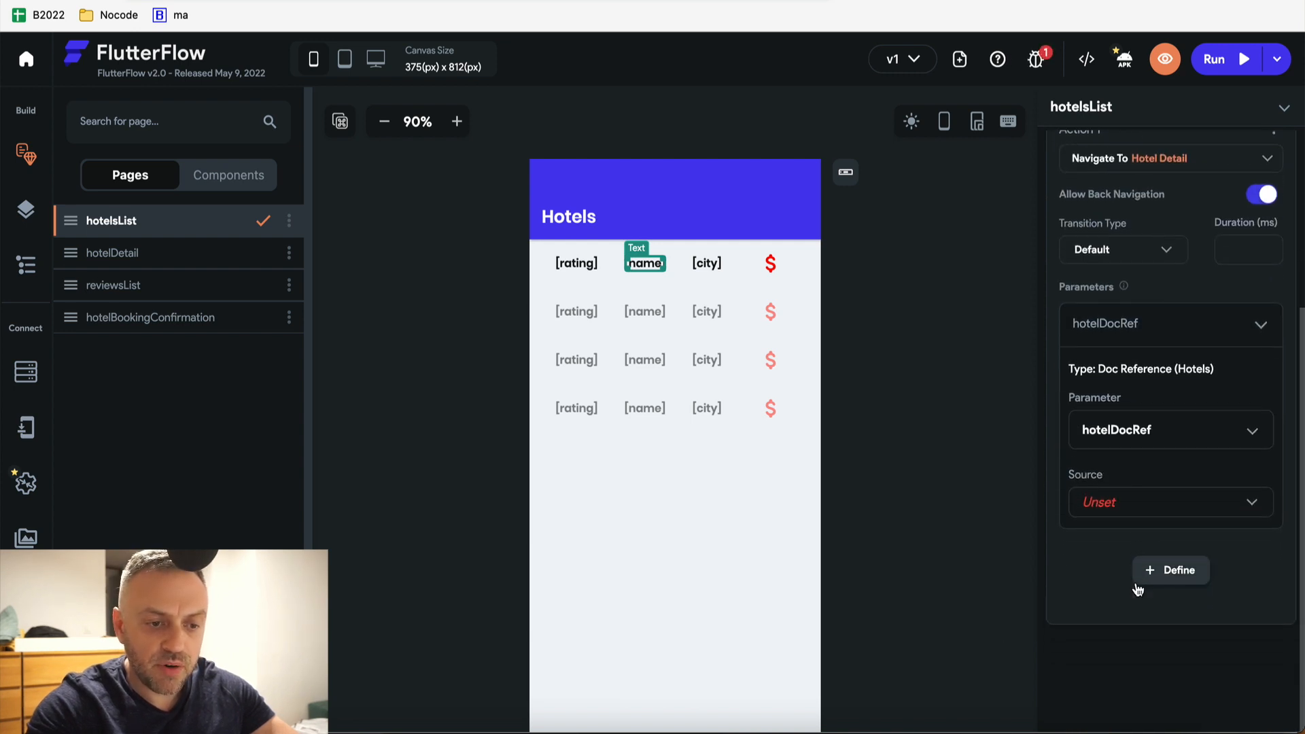
left_click(1146, 500)
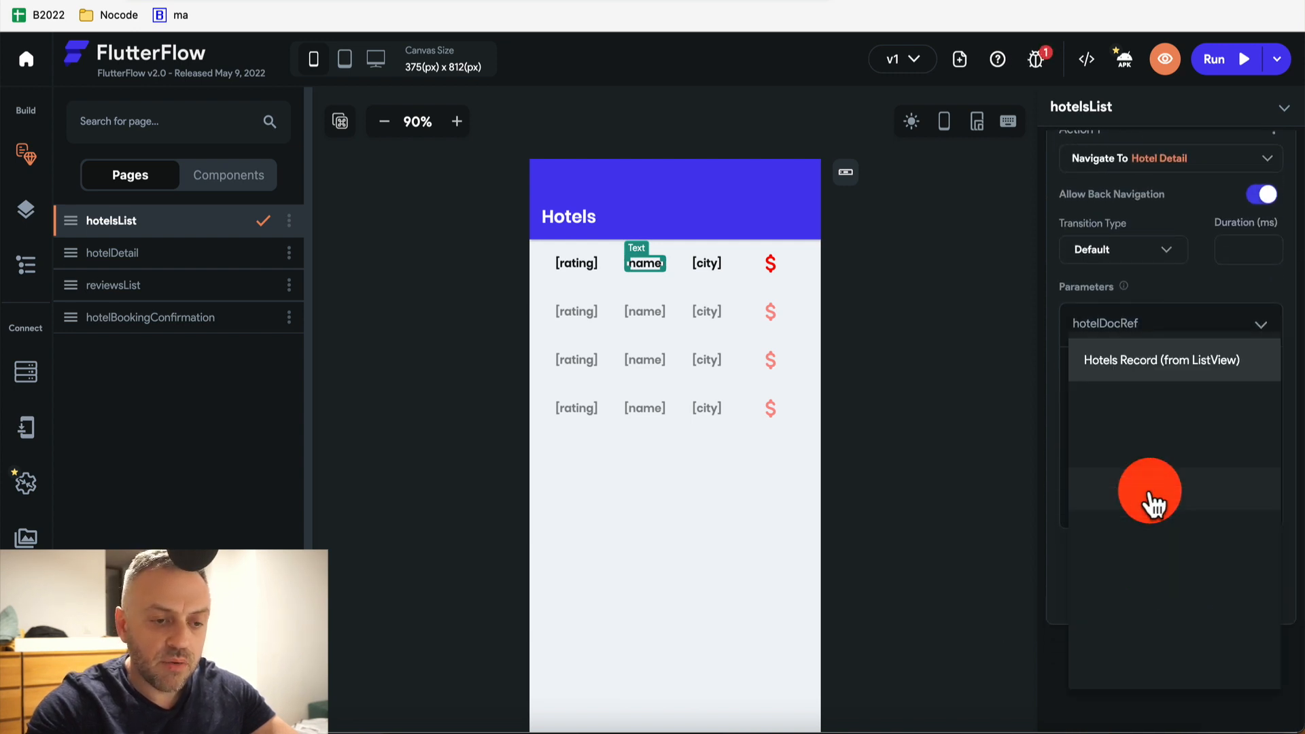
left_click(1148, 367)
left_click(1146, 584)
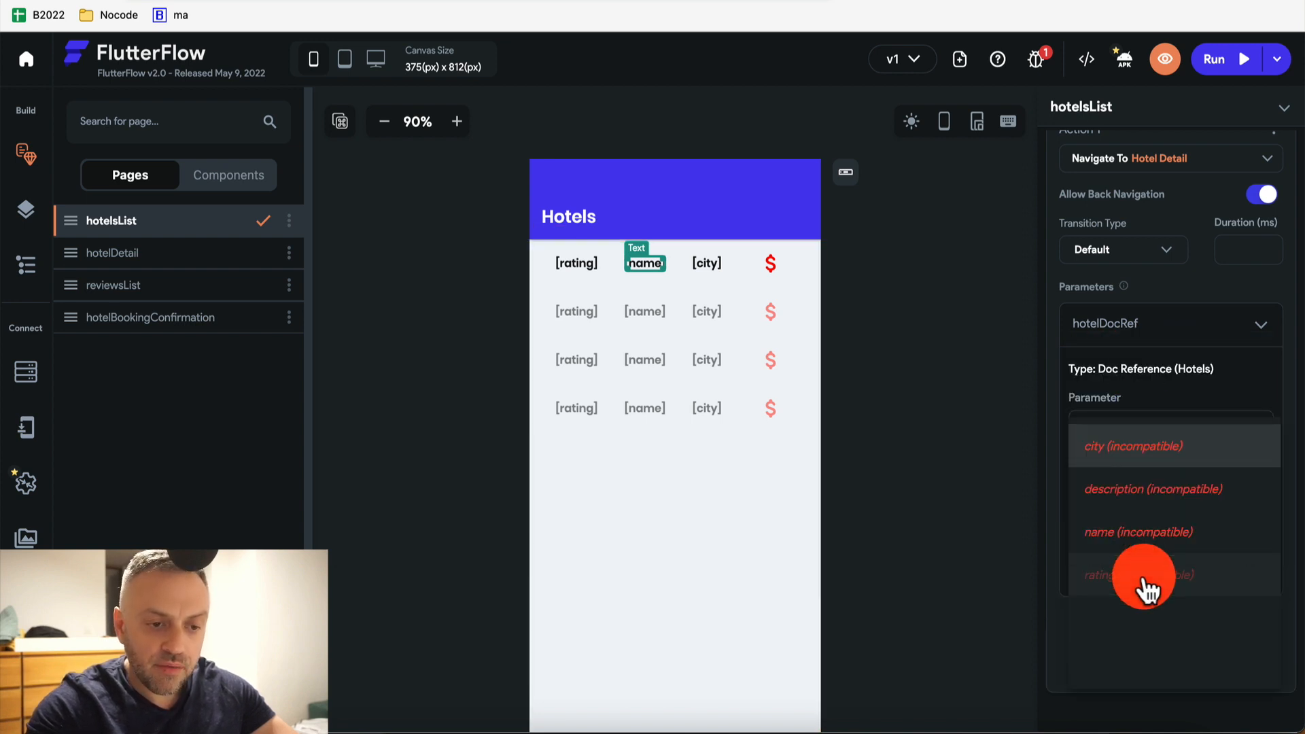
left_click(1145, 619)
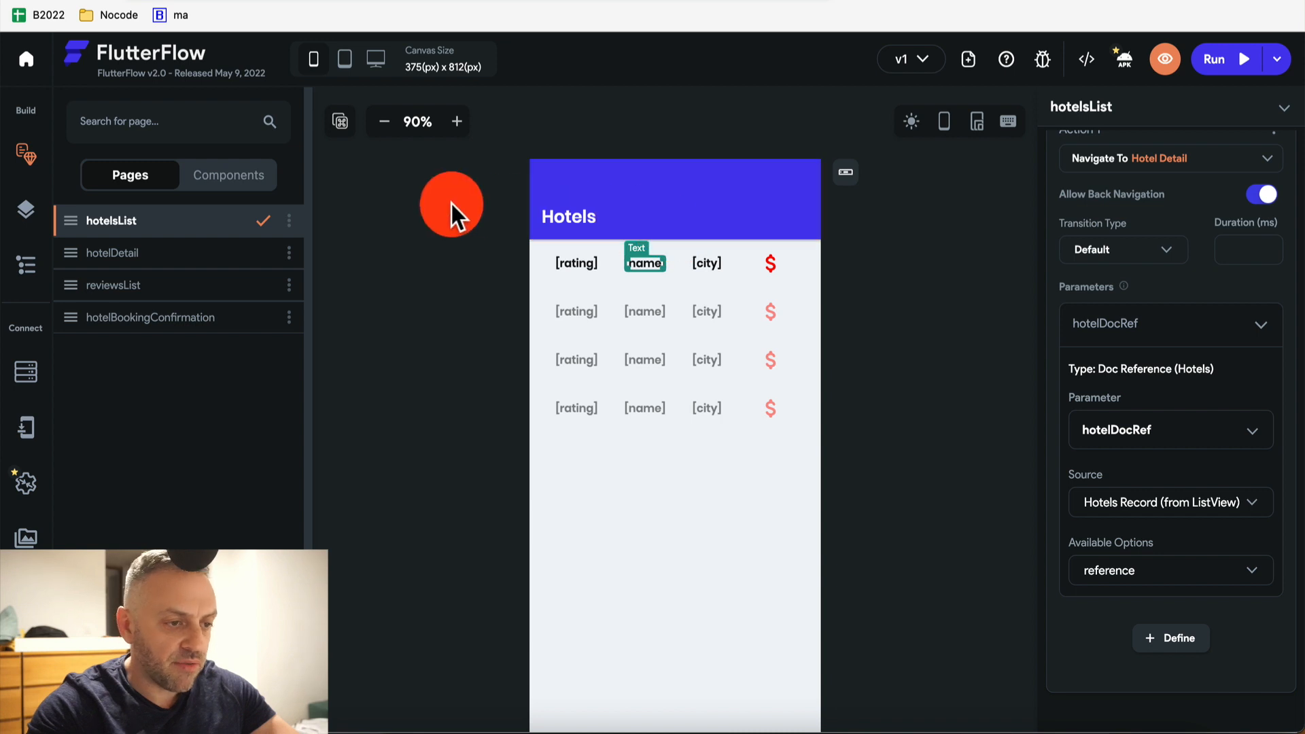
left_click(129, 253)
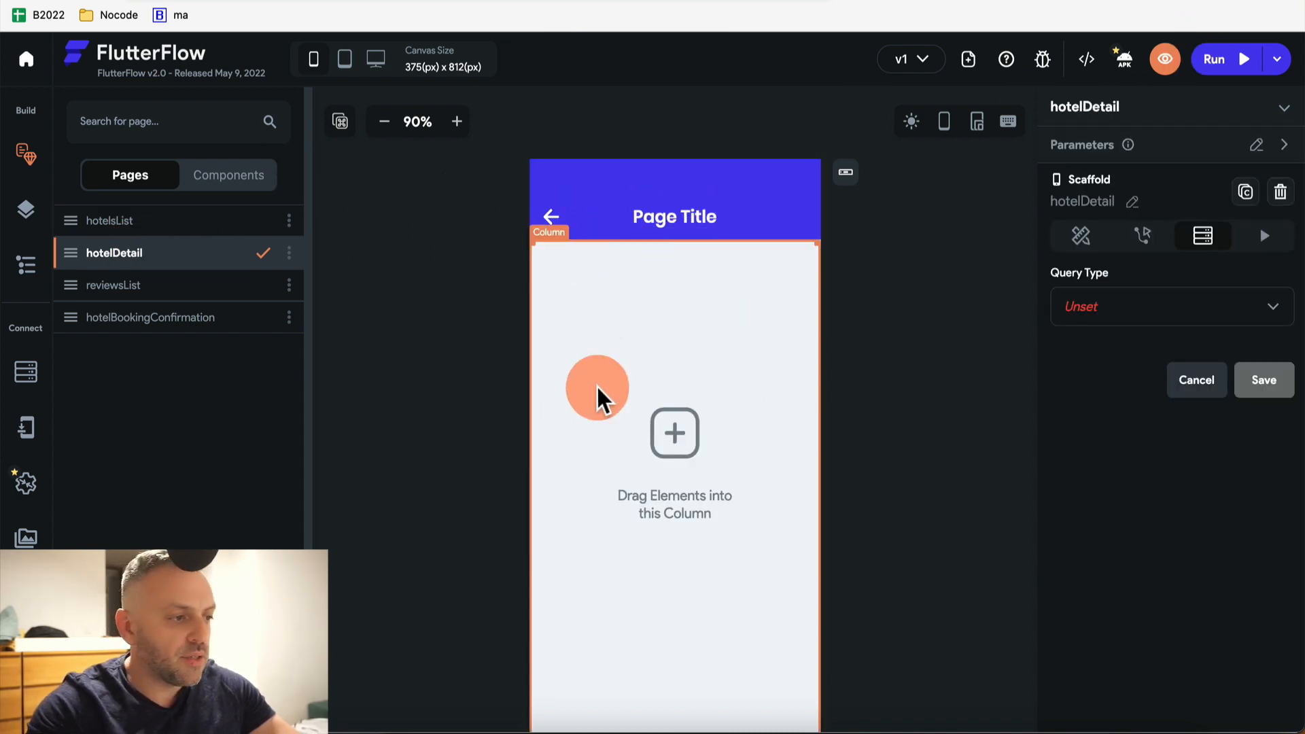
Add a Row at the top of hotelDetail's Column and delete the stray Text widget
left_click(23, 266)
left_click(136, 229)
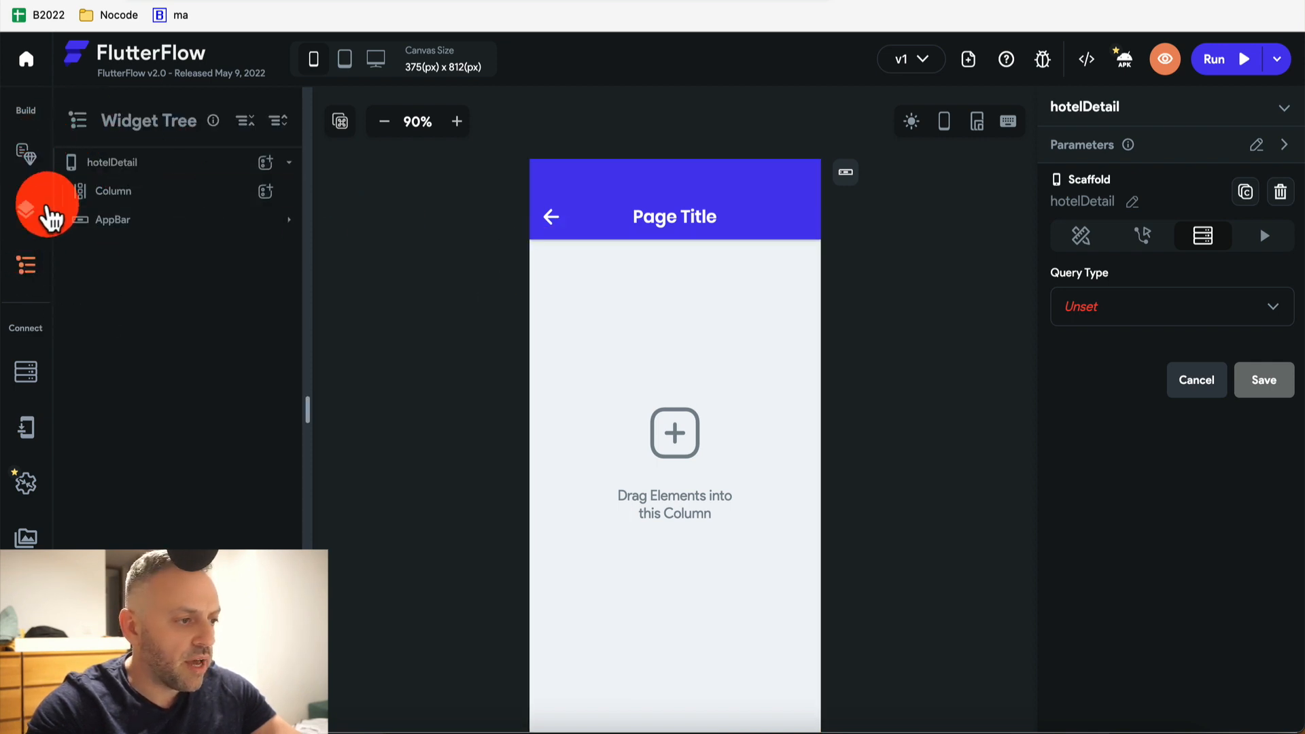
left_click(163, 203)
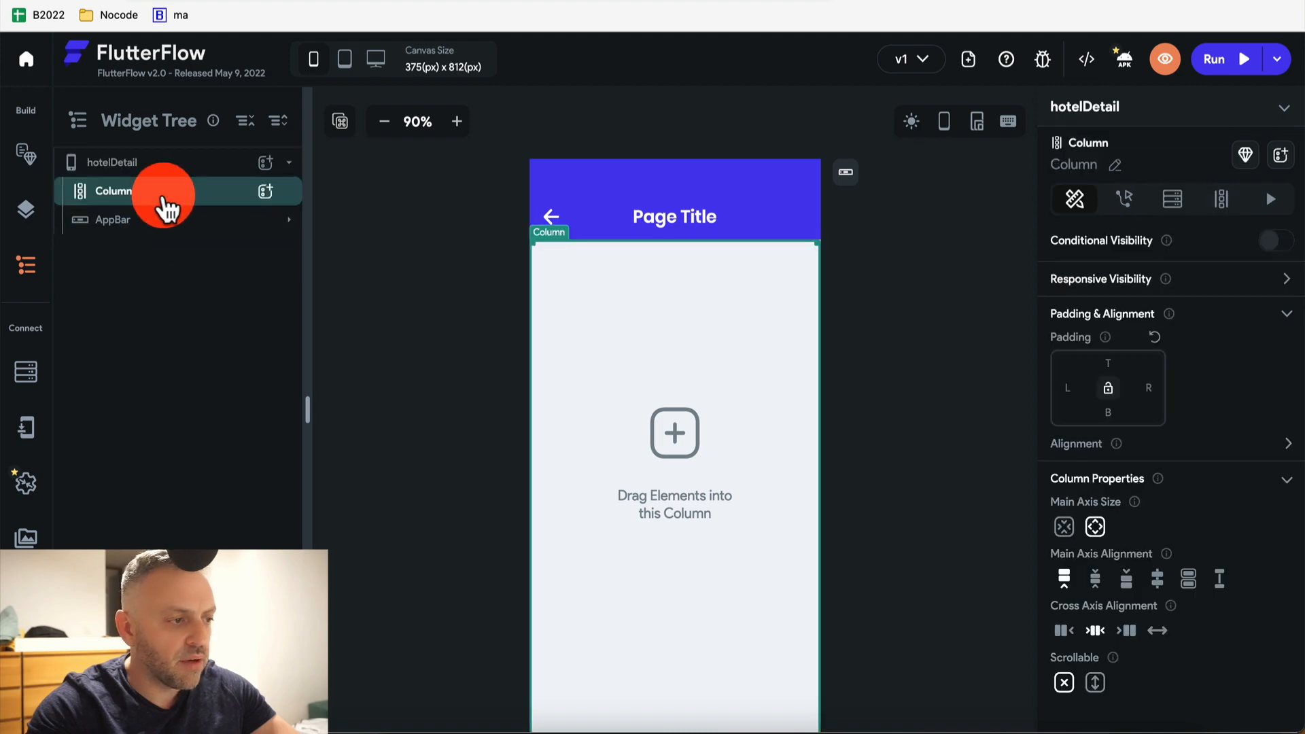
left_click(265, 192)
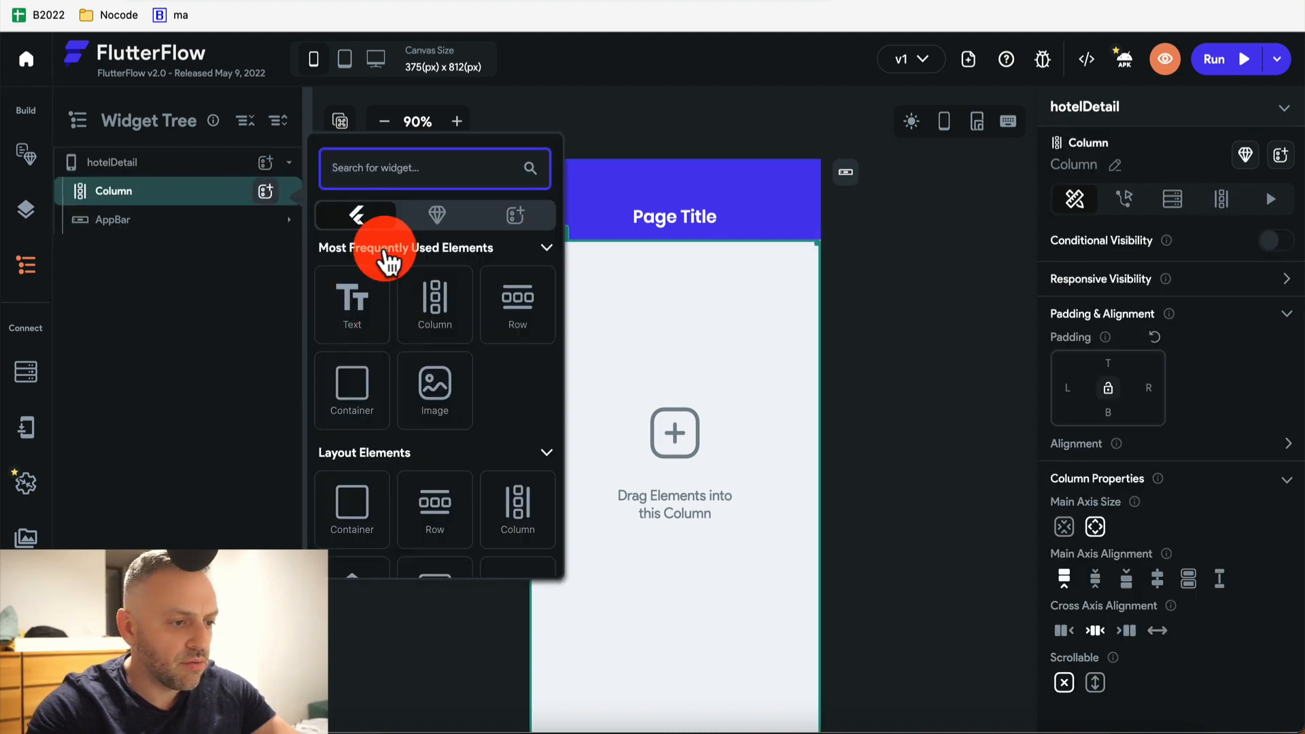
left_click(356, 311)
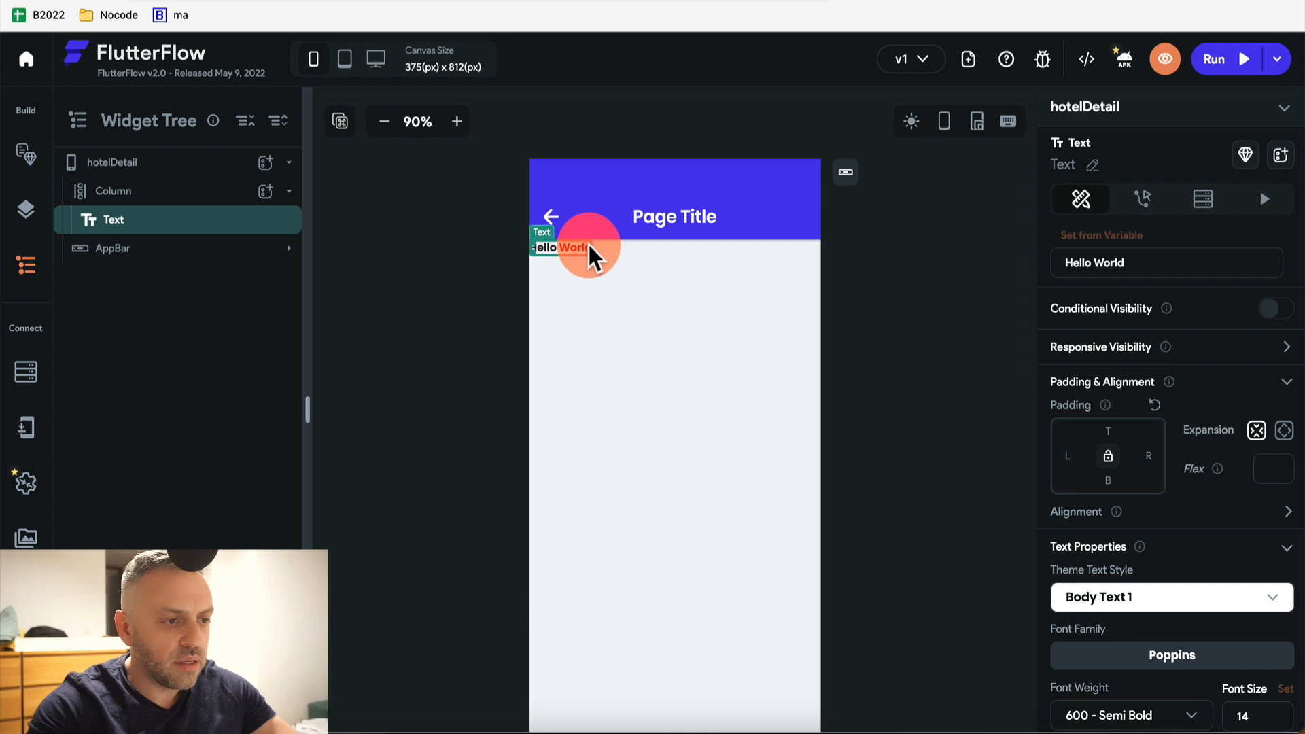
left_click(267, 192)
left_click(348, 197)
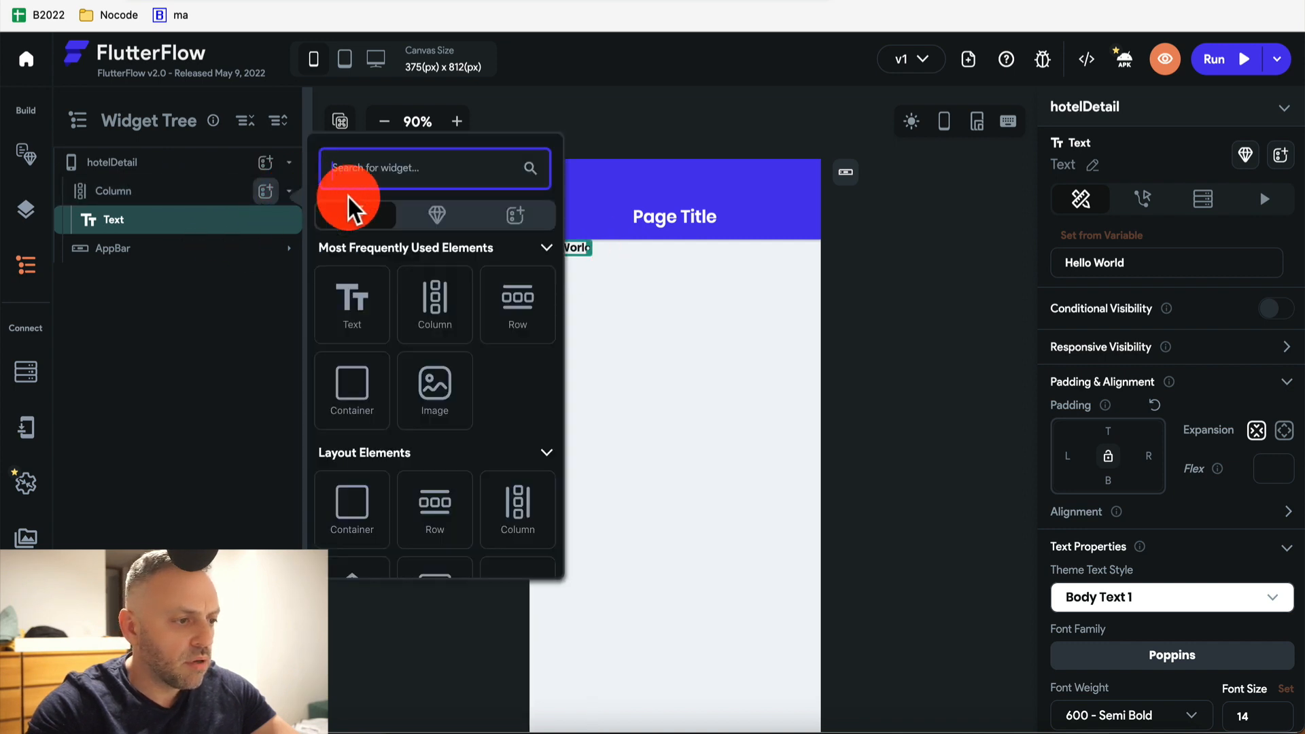
type("row")
left_click(345, 300)
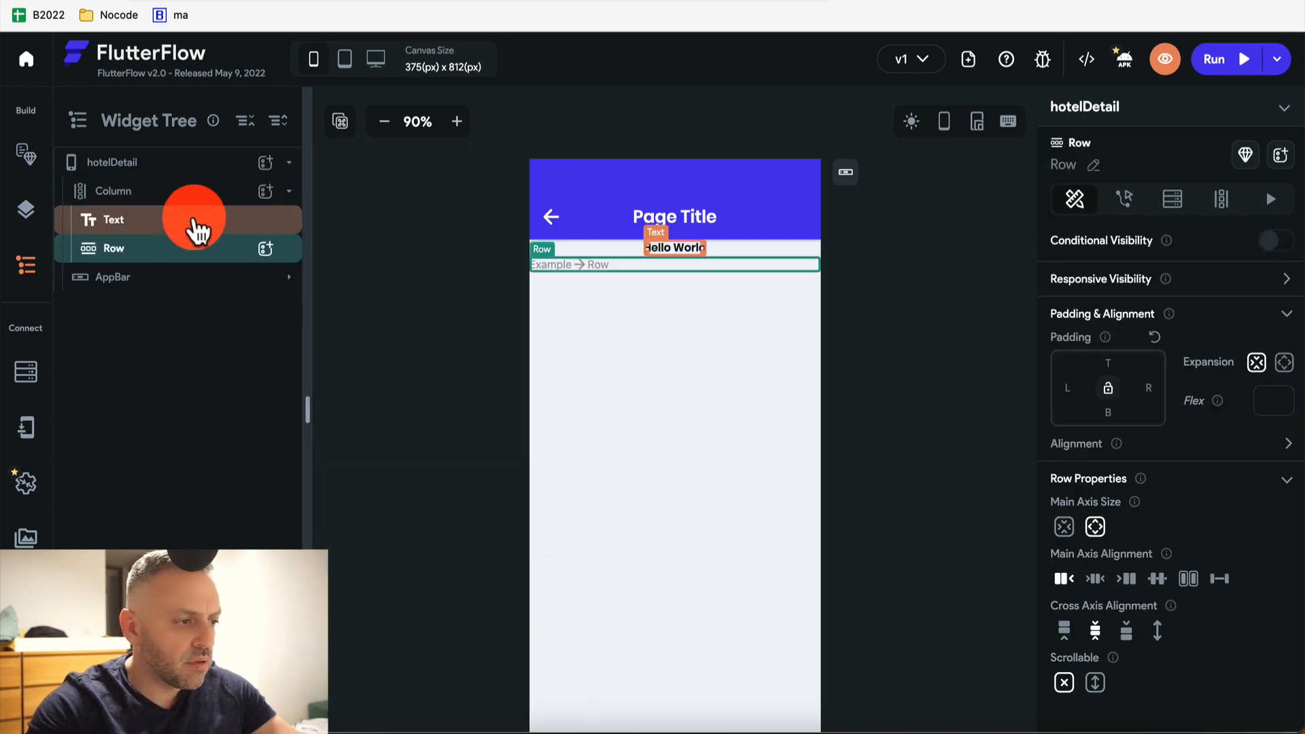
left_click_drag(192, 251, 204, 219)
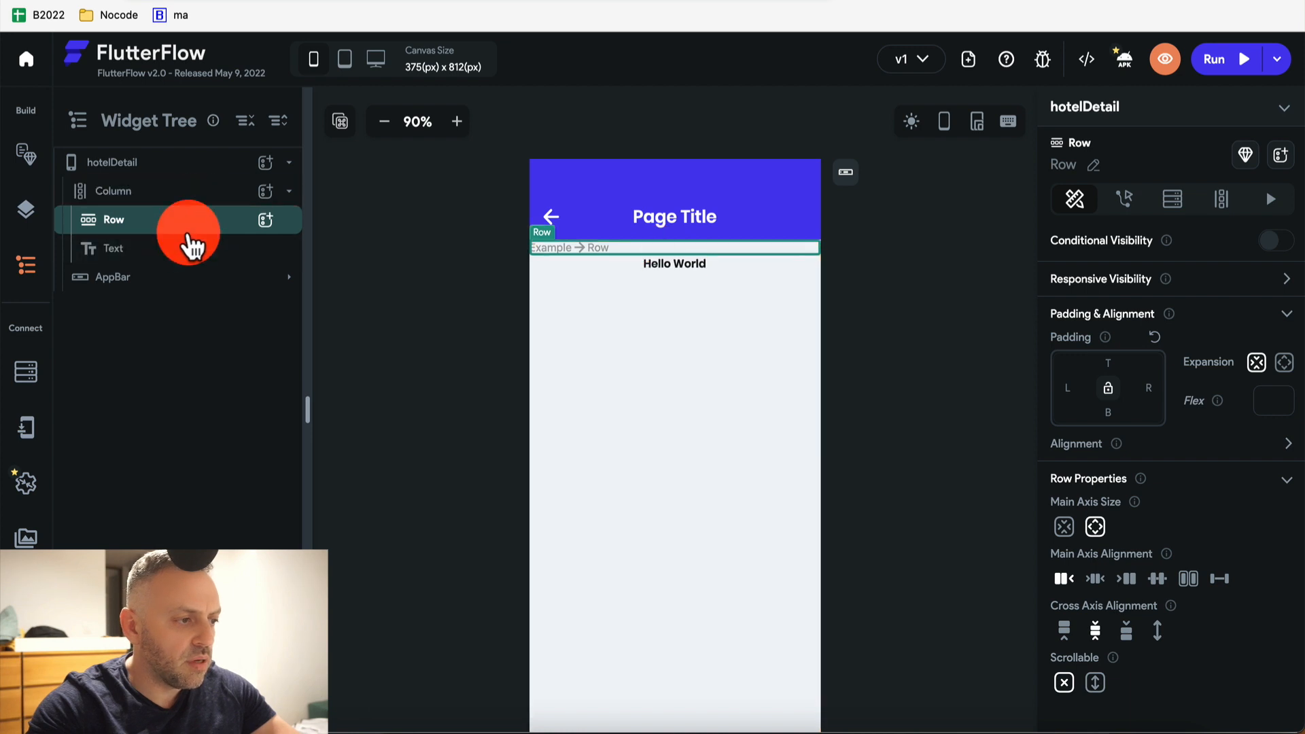
left_click(186, 249)
key("Delete")
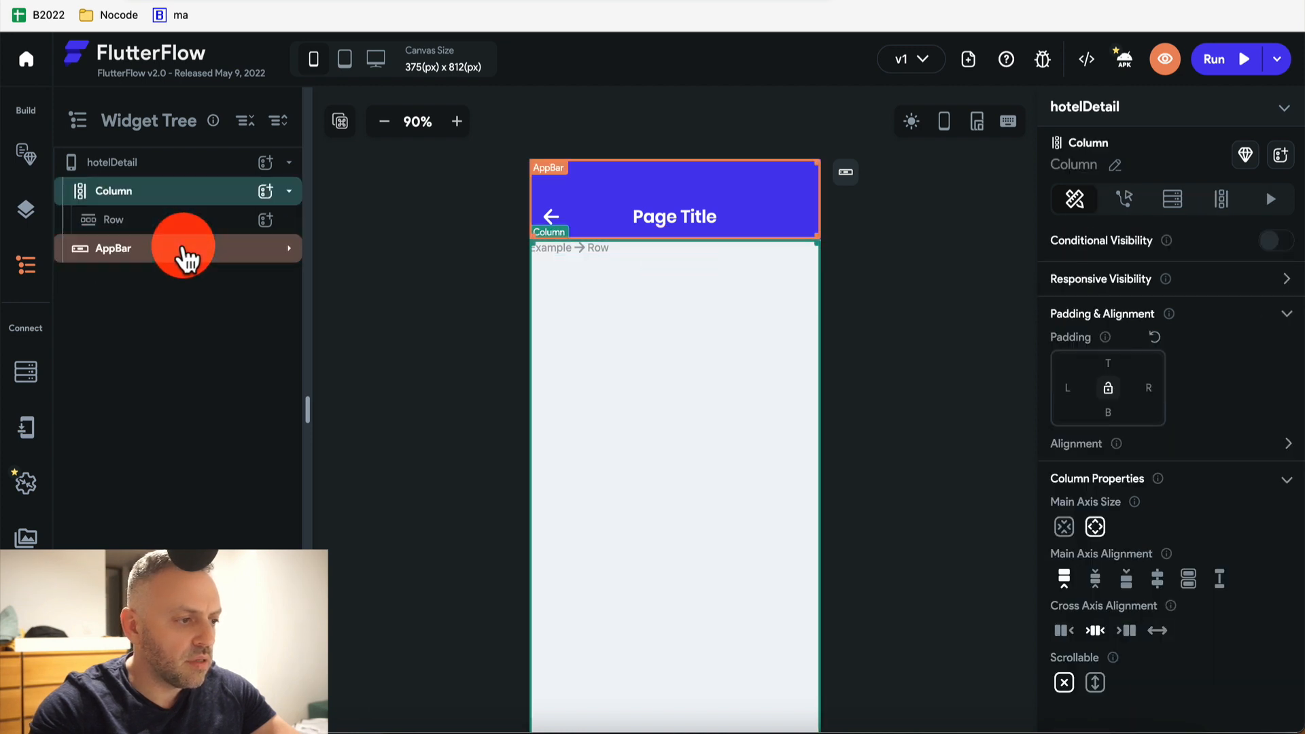
Place a Hello World Text widget inside the first Row
left_click(265, 221)
type("tex")
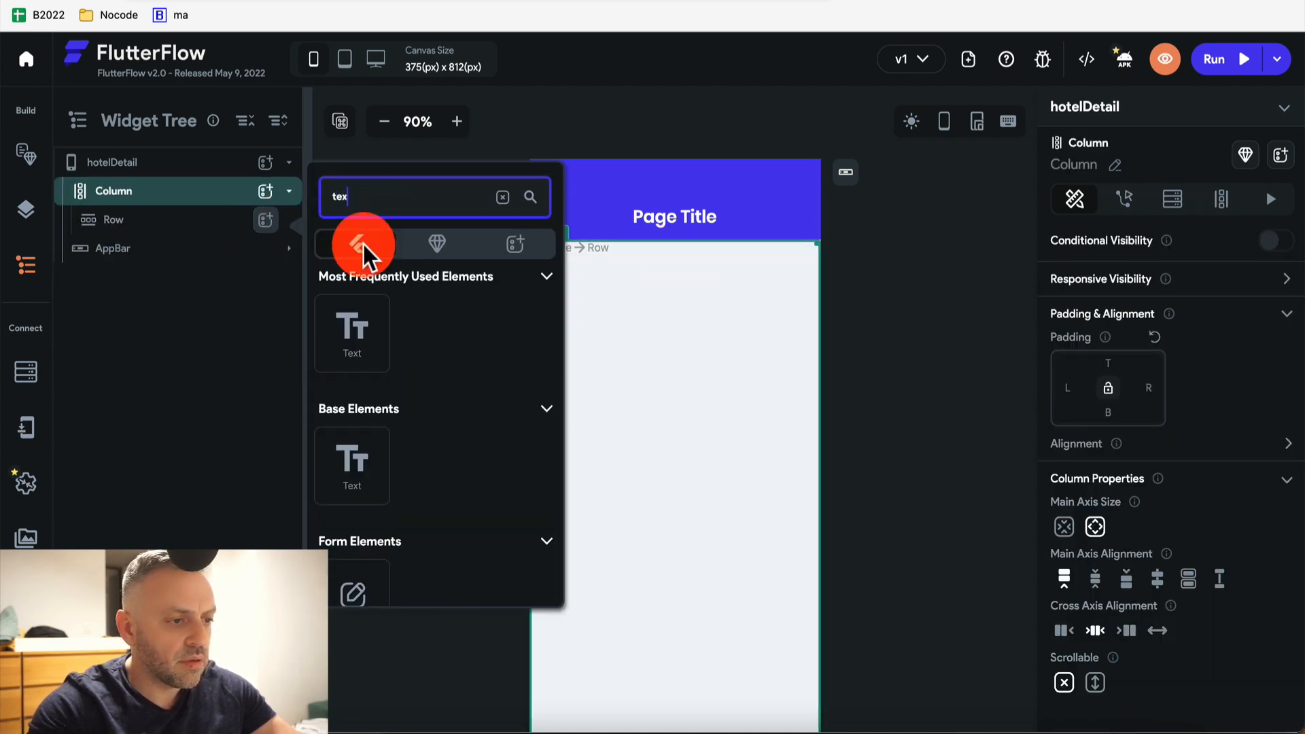
left_click(353, 329)
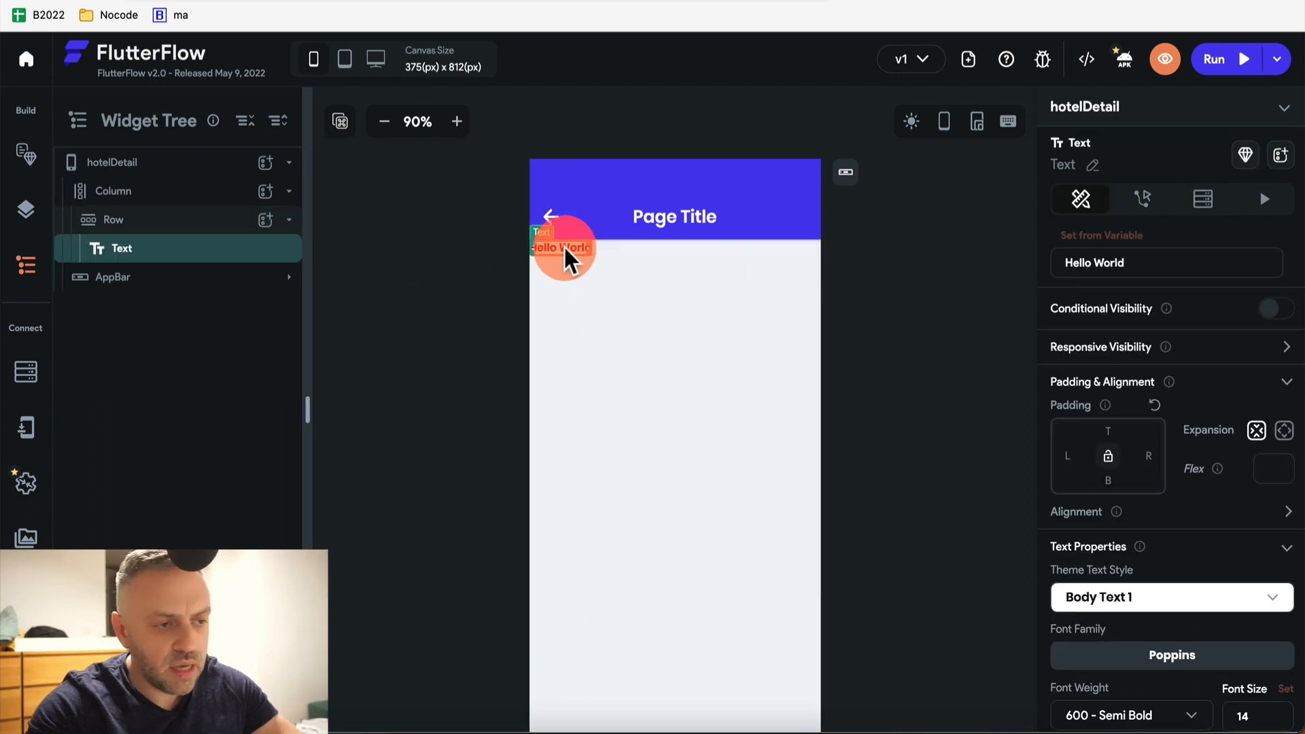
left_click(265, 219)
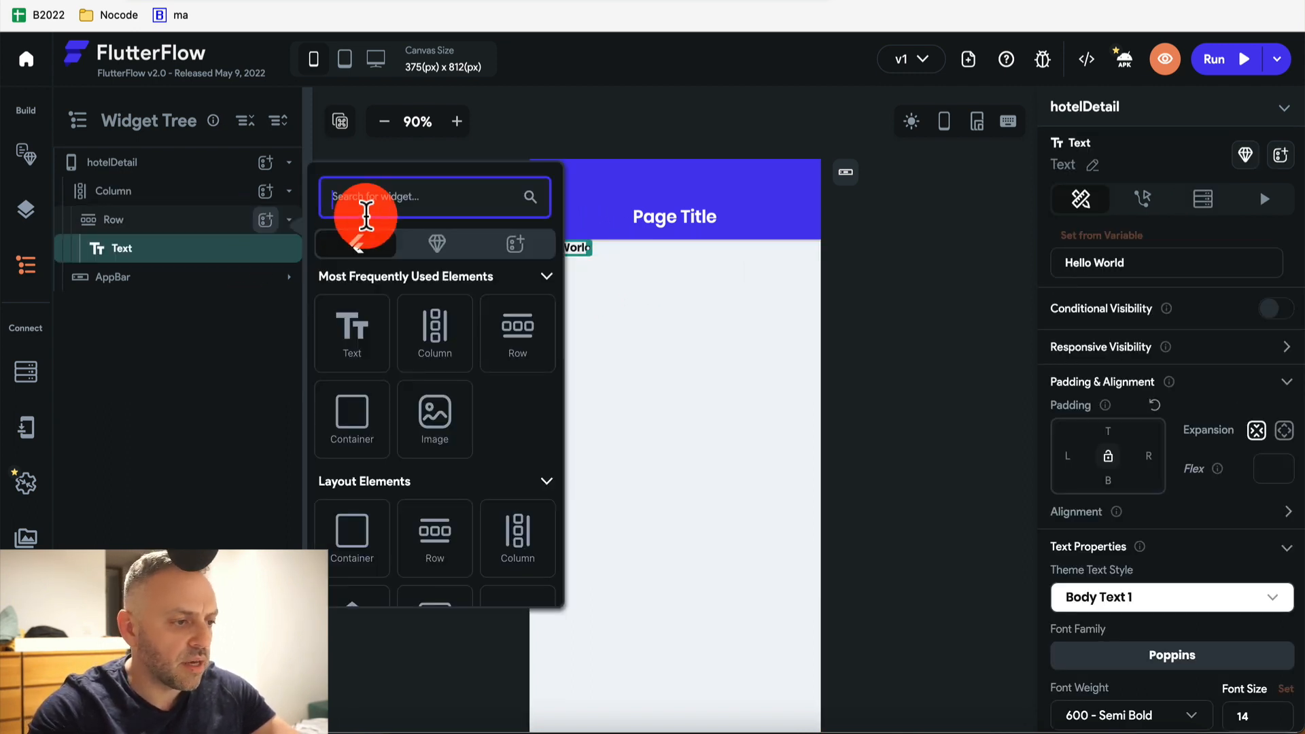
left_click(242, 313)
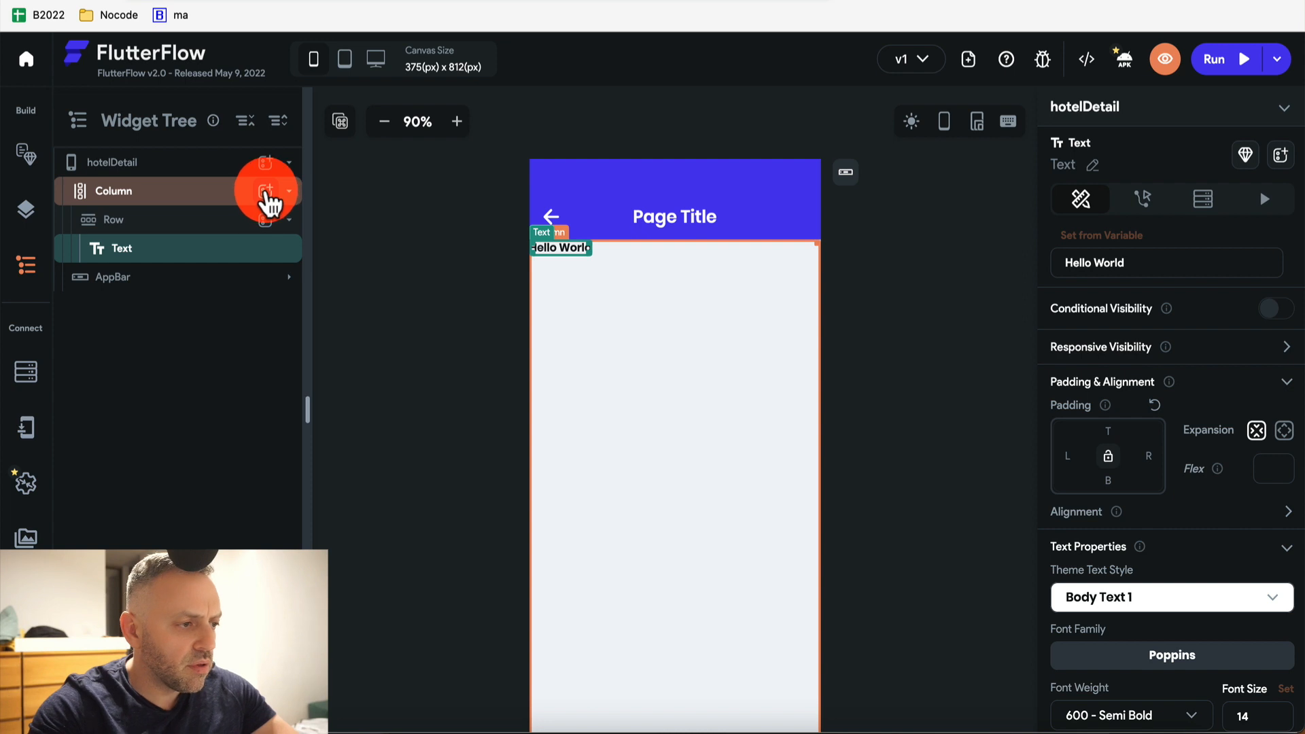
Add a second Row to the Column holding its own Hello World Text
left_click(265, 191)
type("row")
left_click(369, 292)
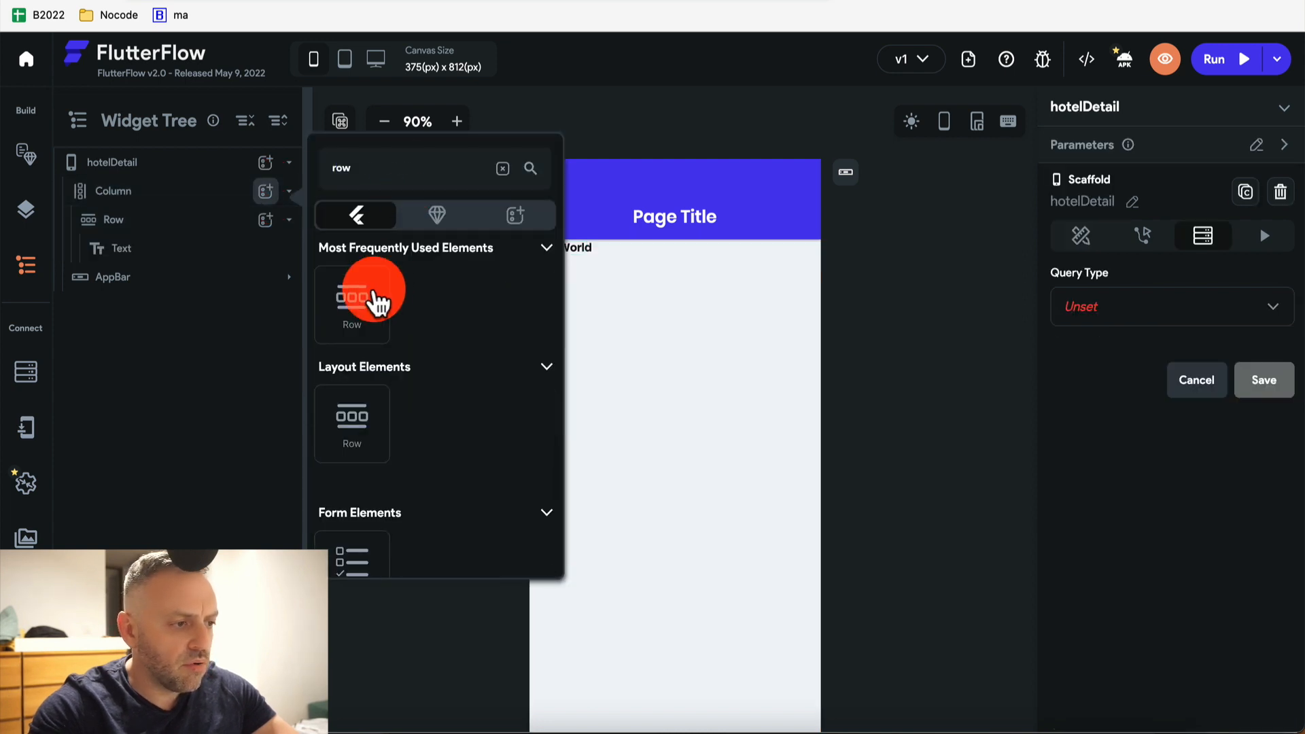
left_click(265, 277)
type("text")
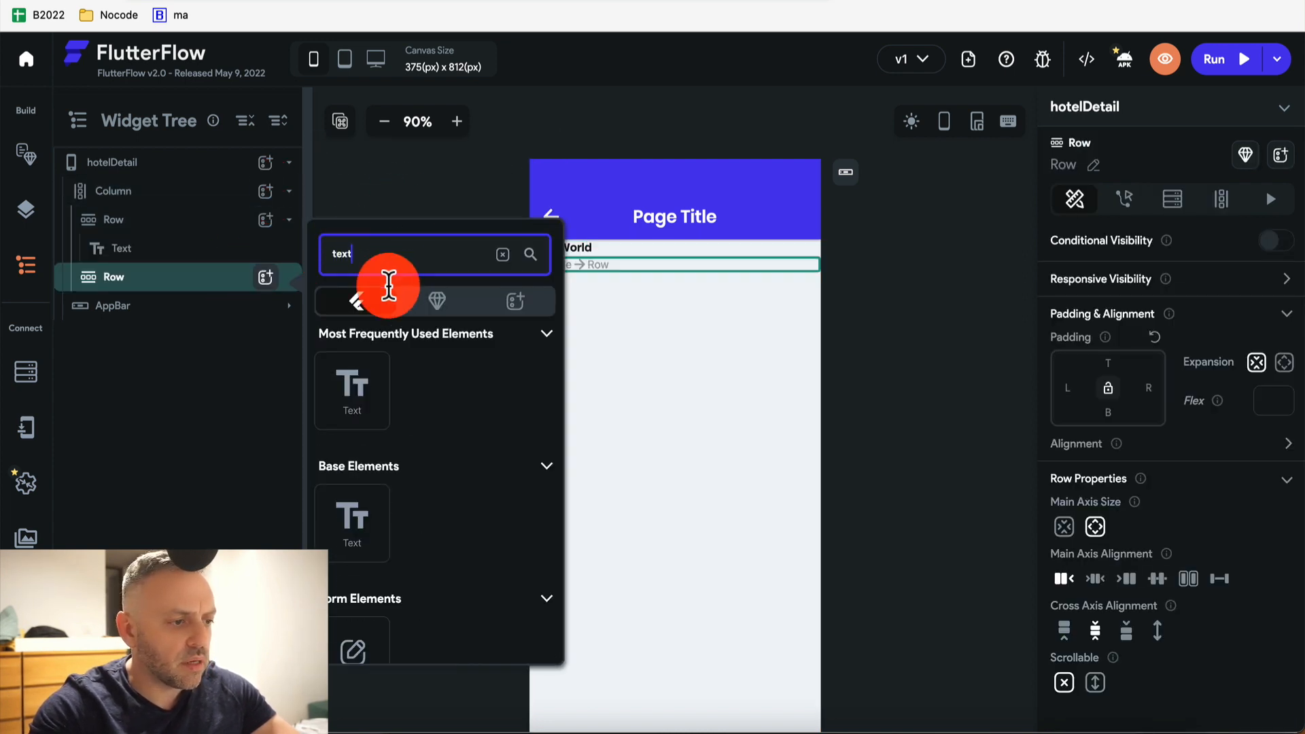
left_click(351, 388)
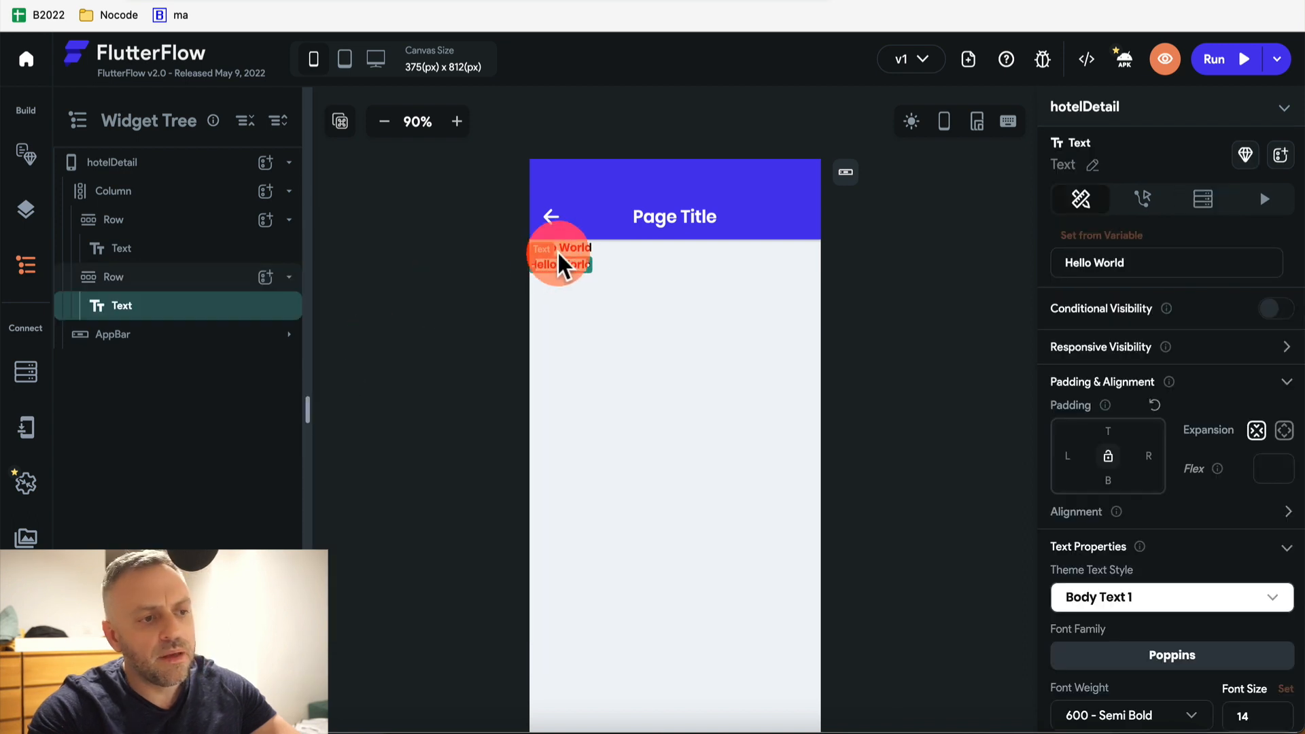
left_click(567, 249)
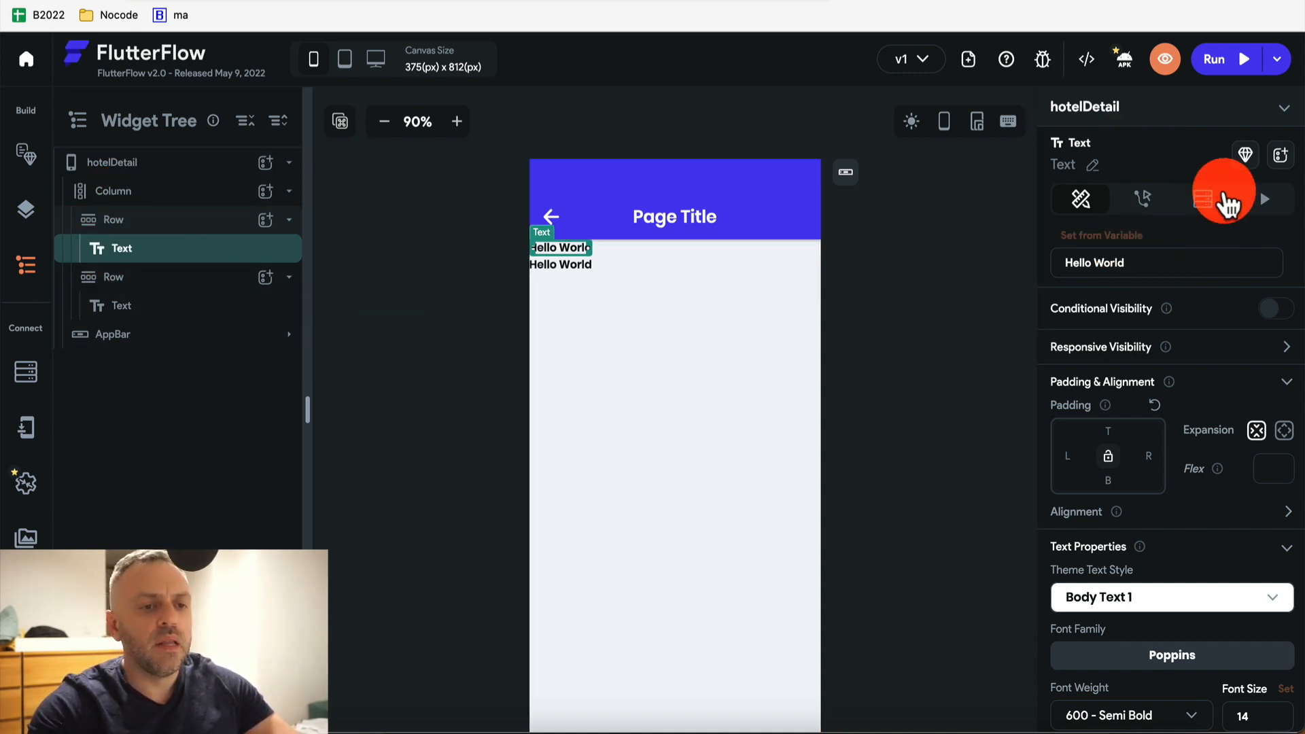
left_click(148, 167)
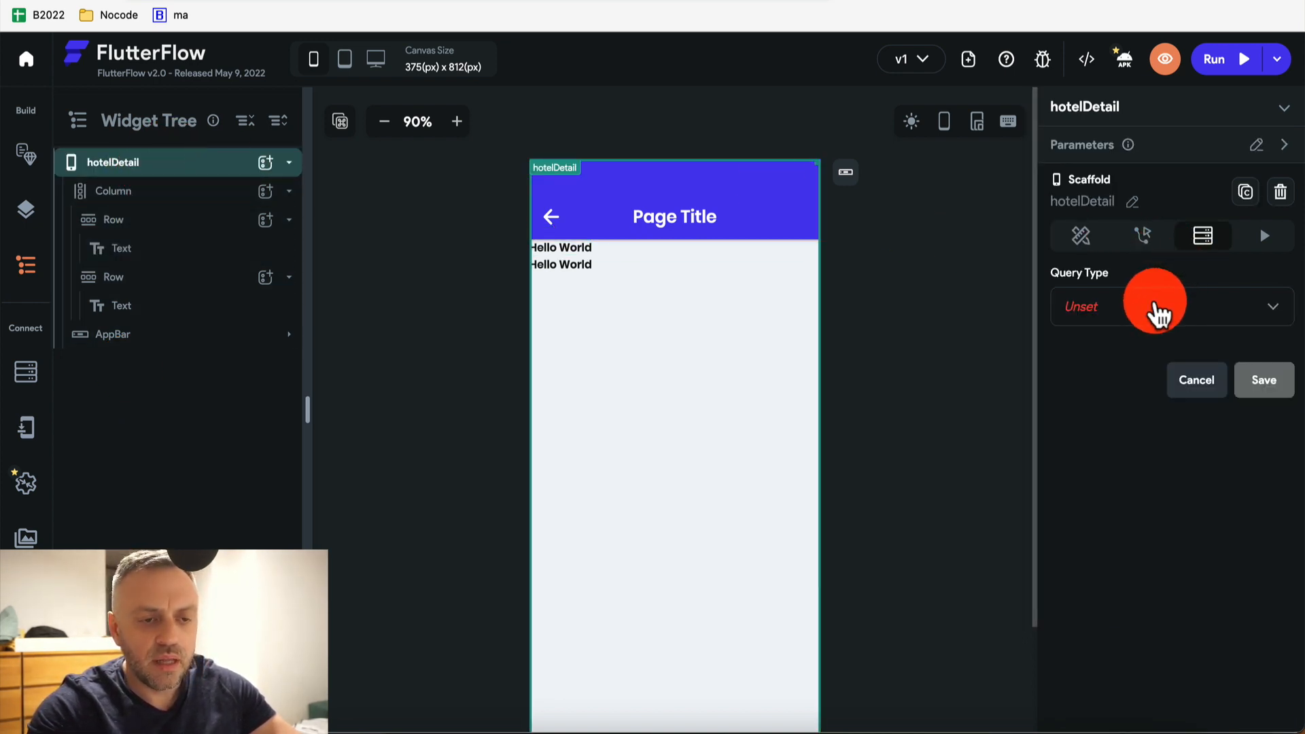
Save a Document from Reference query on Hotels with hotelDocRef as the source
left_click(1160, 306)
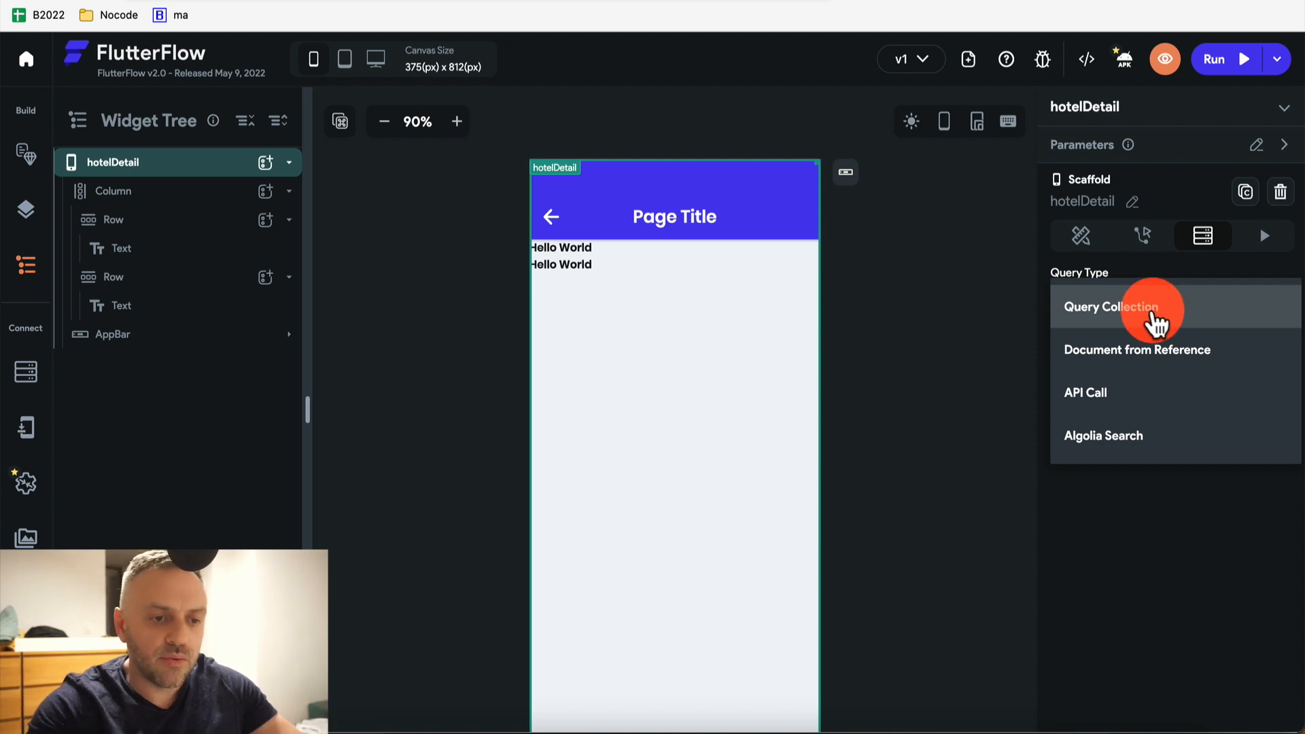
left_click(1150, 355)
left_click(1121, 414)
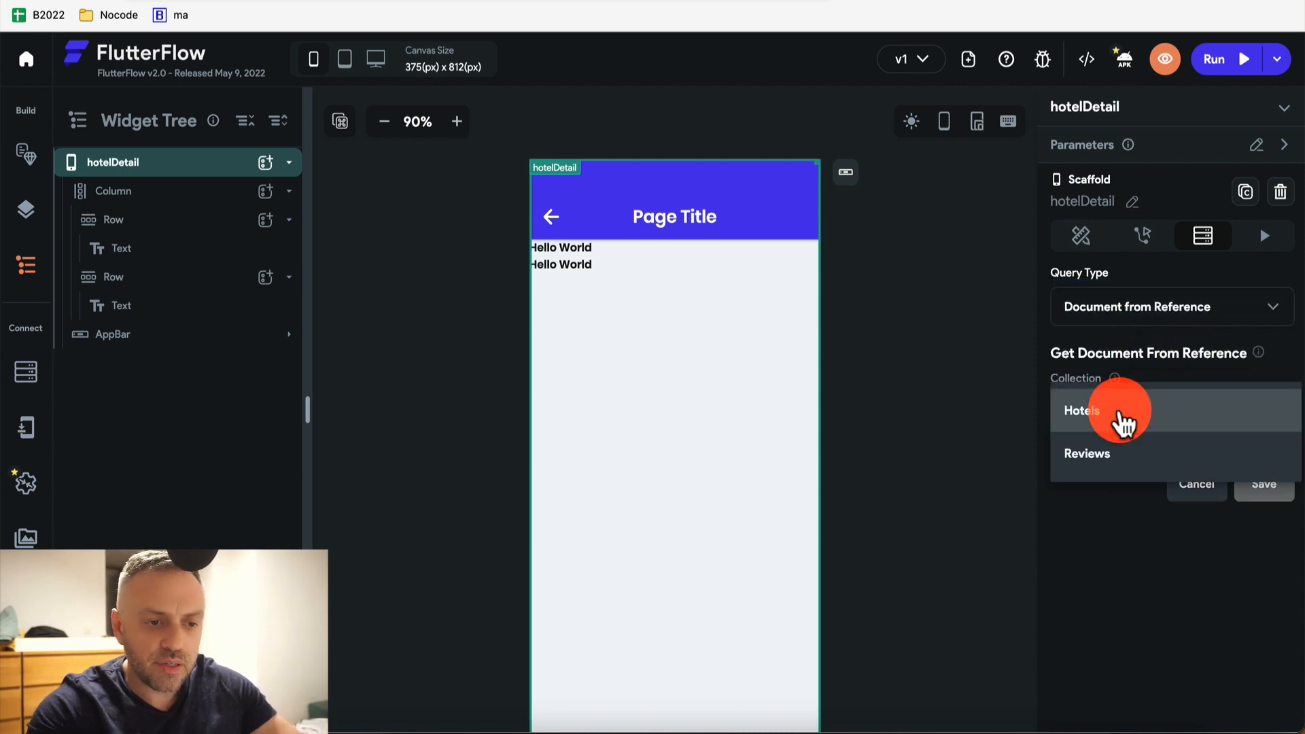
left_click(1128, 423)
left_click(1134, 488)
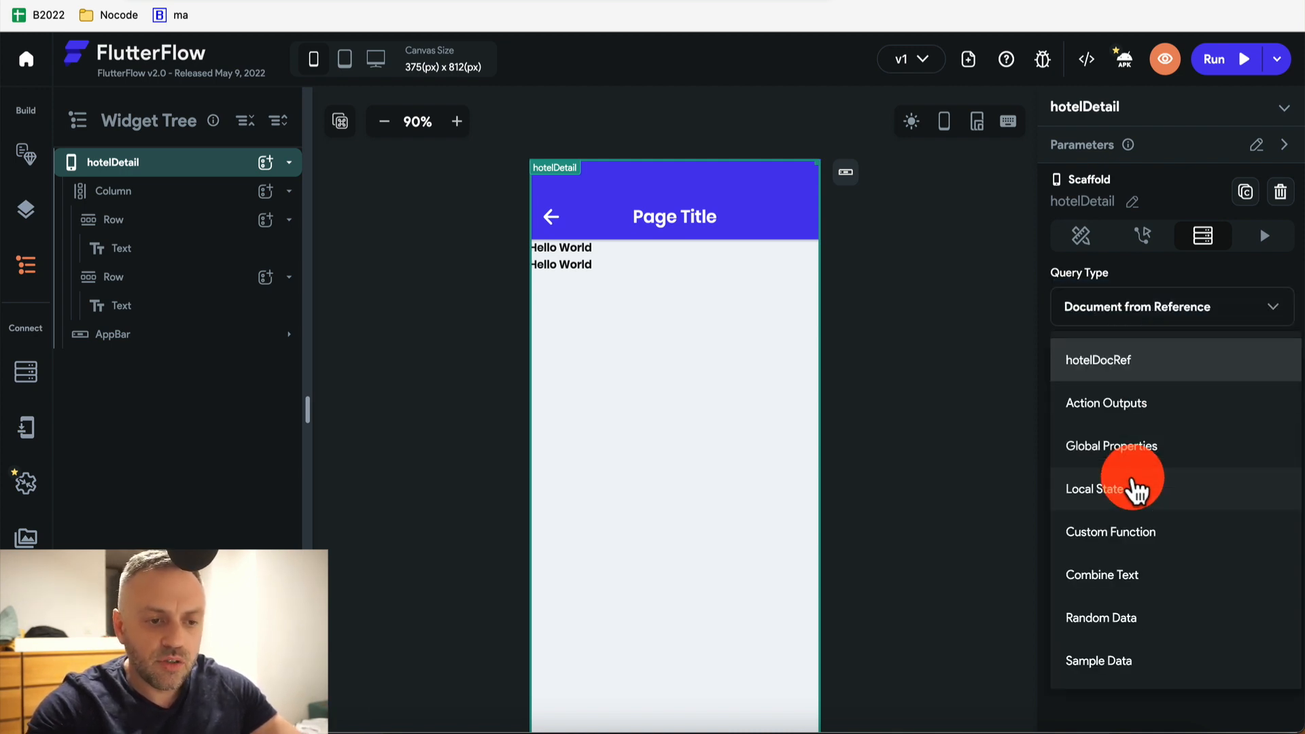
left_click(1134, 367)
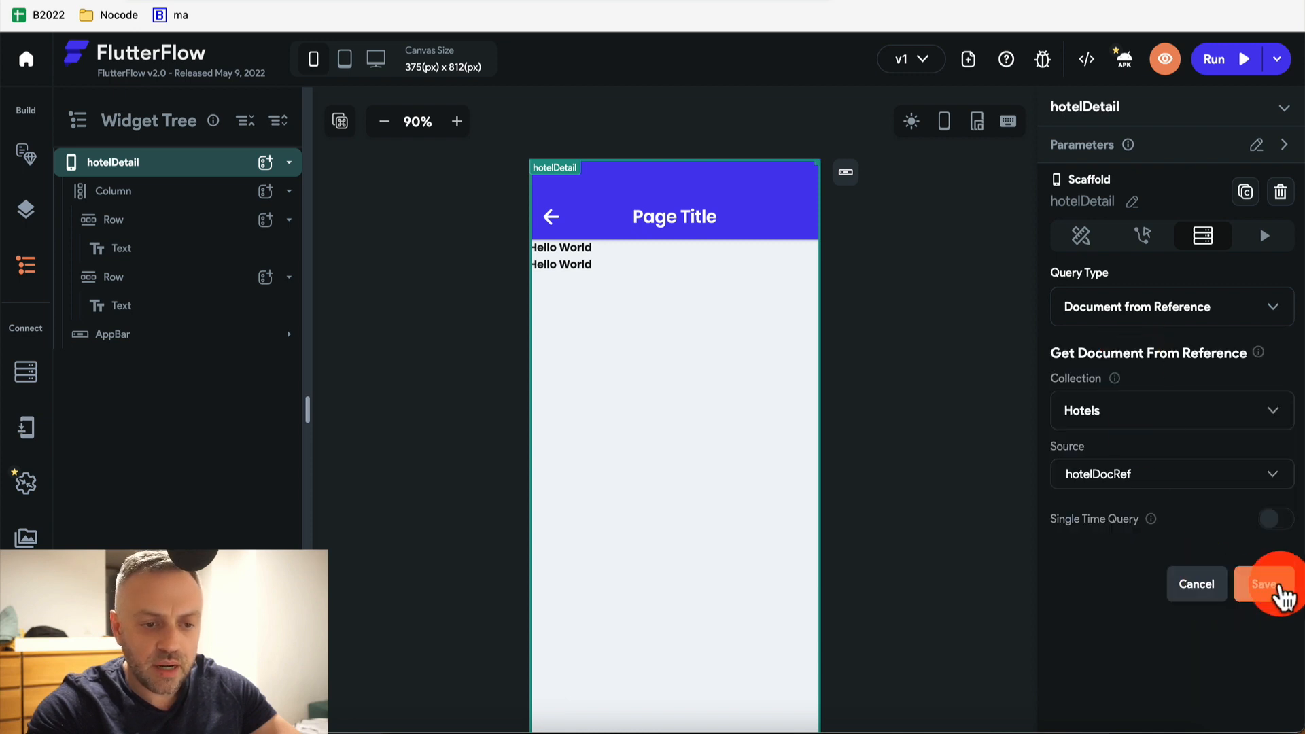
left_click(1264, 585)
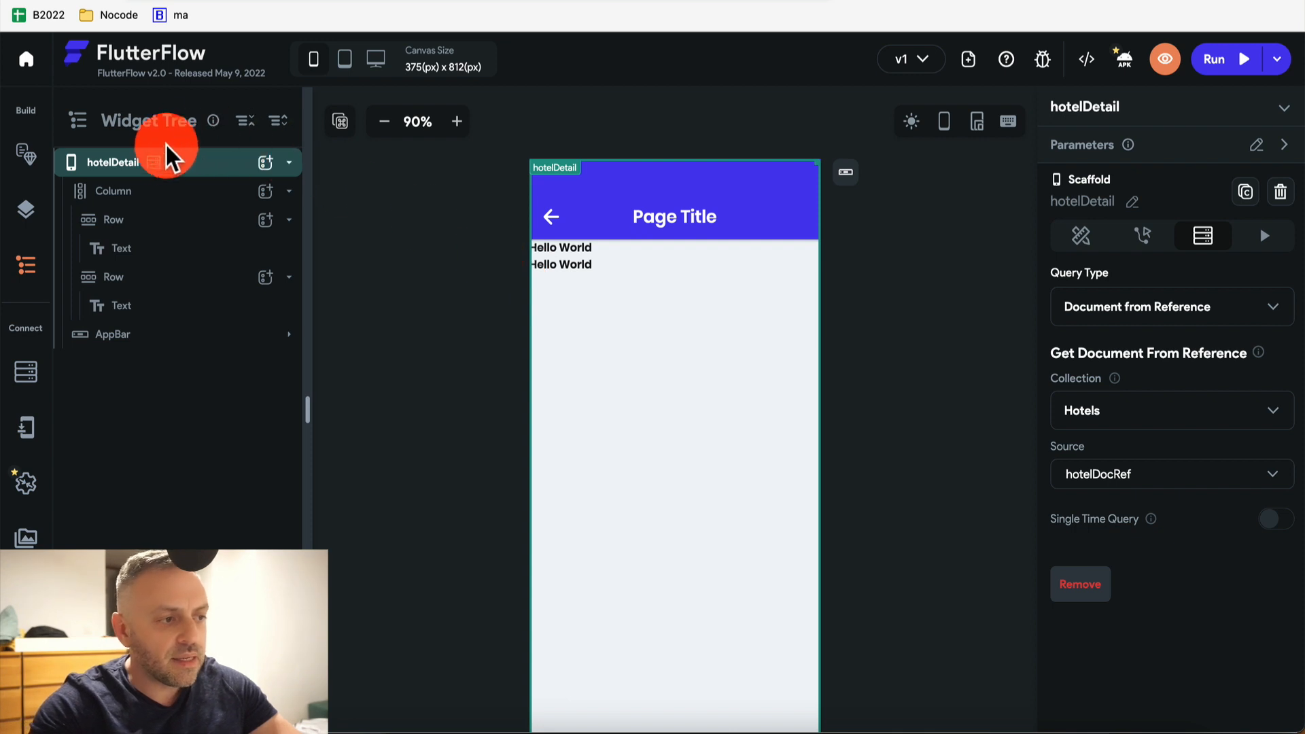
Bind the first Hello World text to the Hotels Record's name field
mouse_move(157, 162)
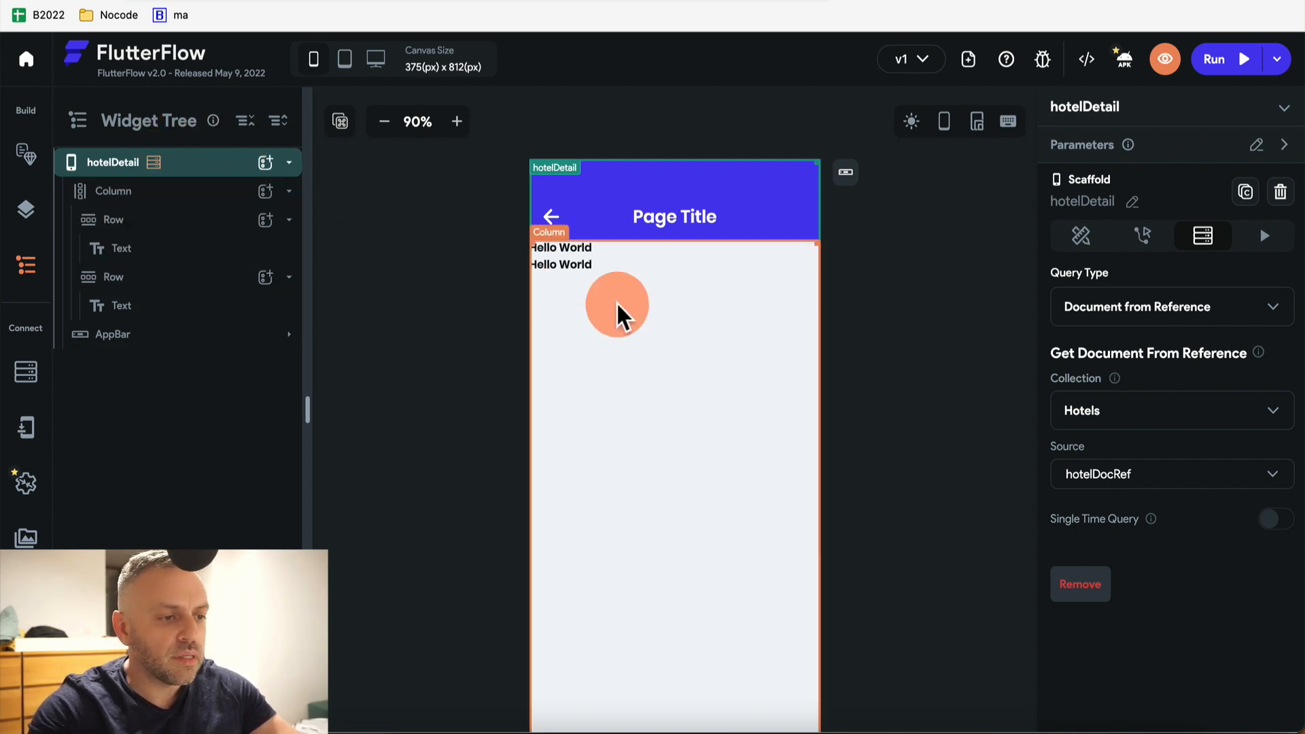
left_click(569, 249)
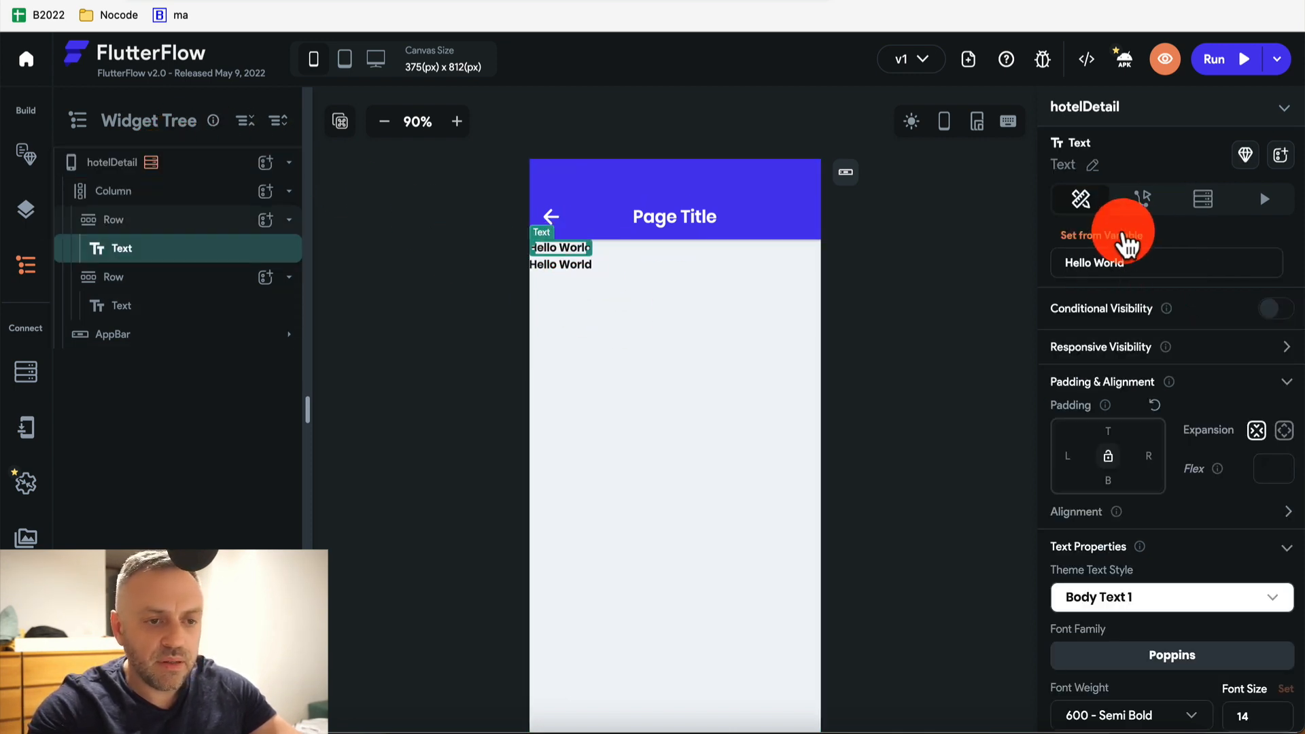
left_click(1099, 233)
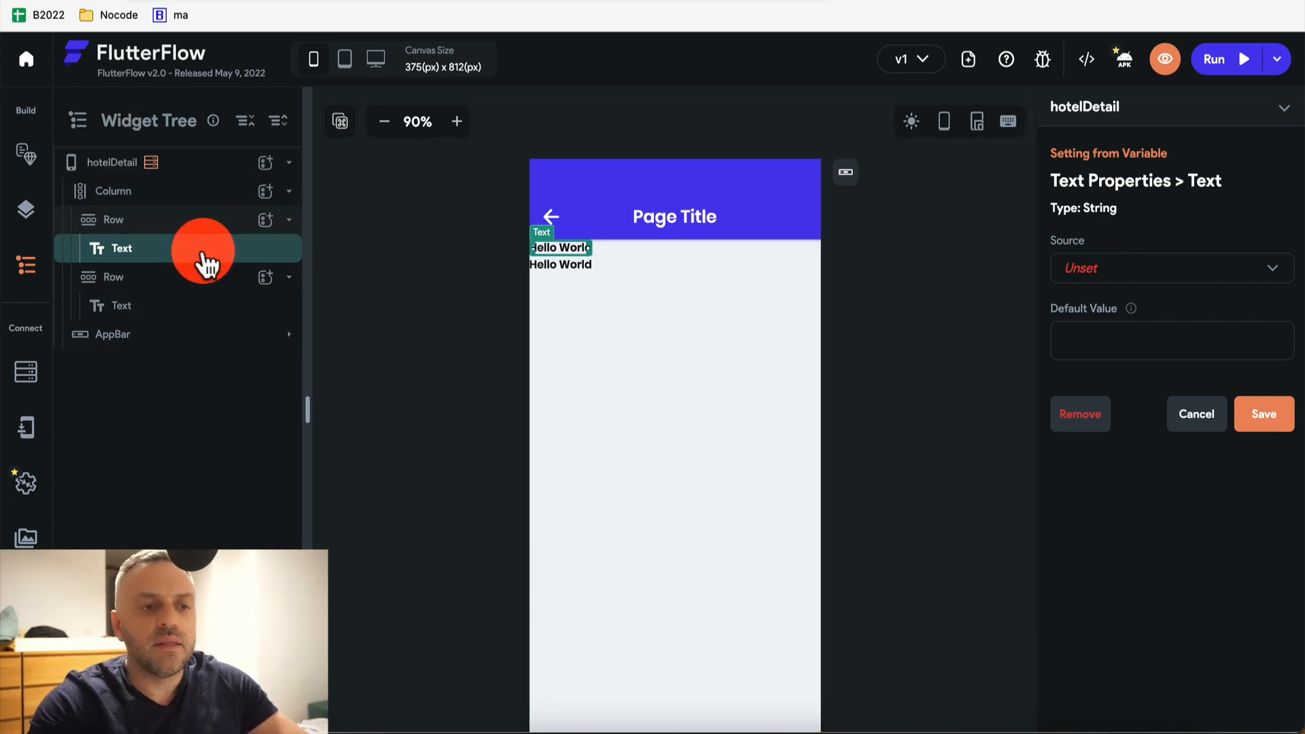
left_click(1130, 276)
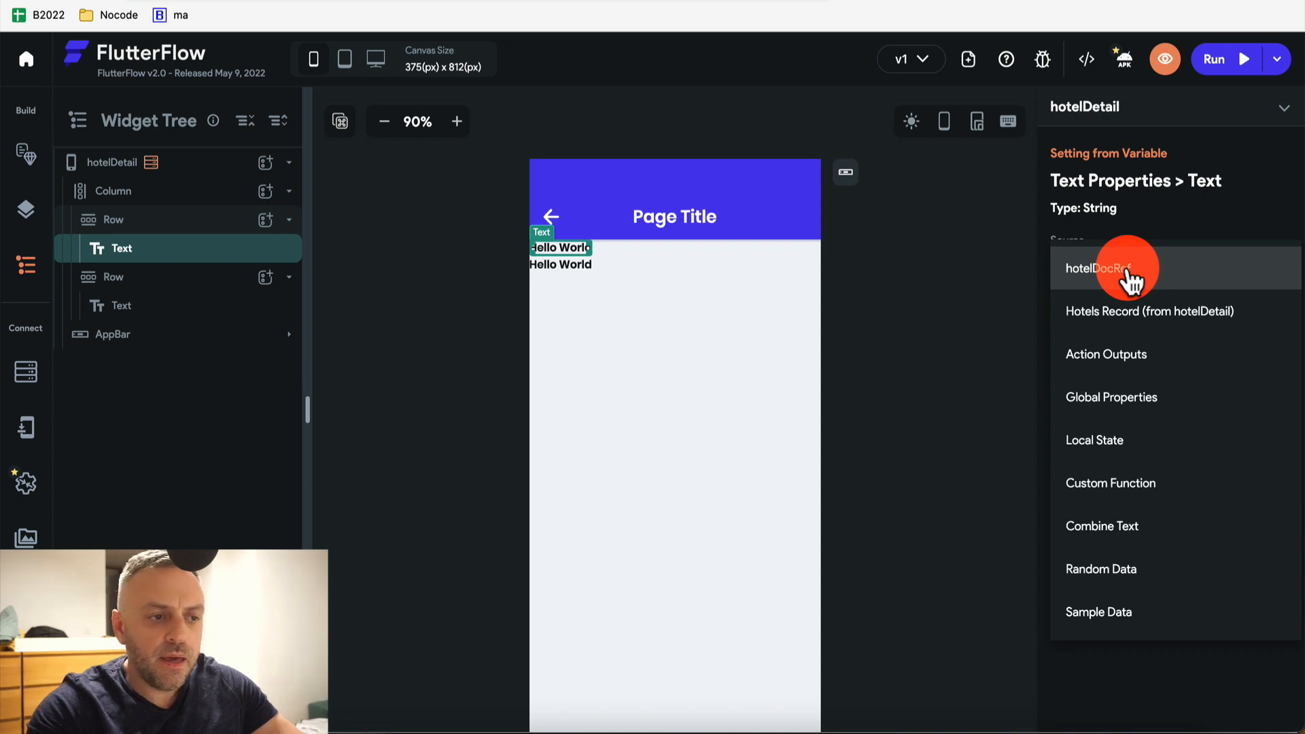
left_click(1156, 211)
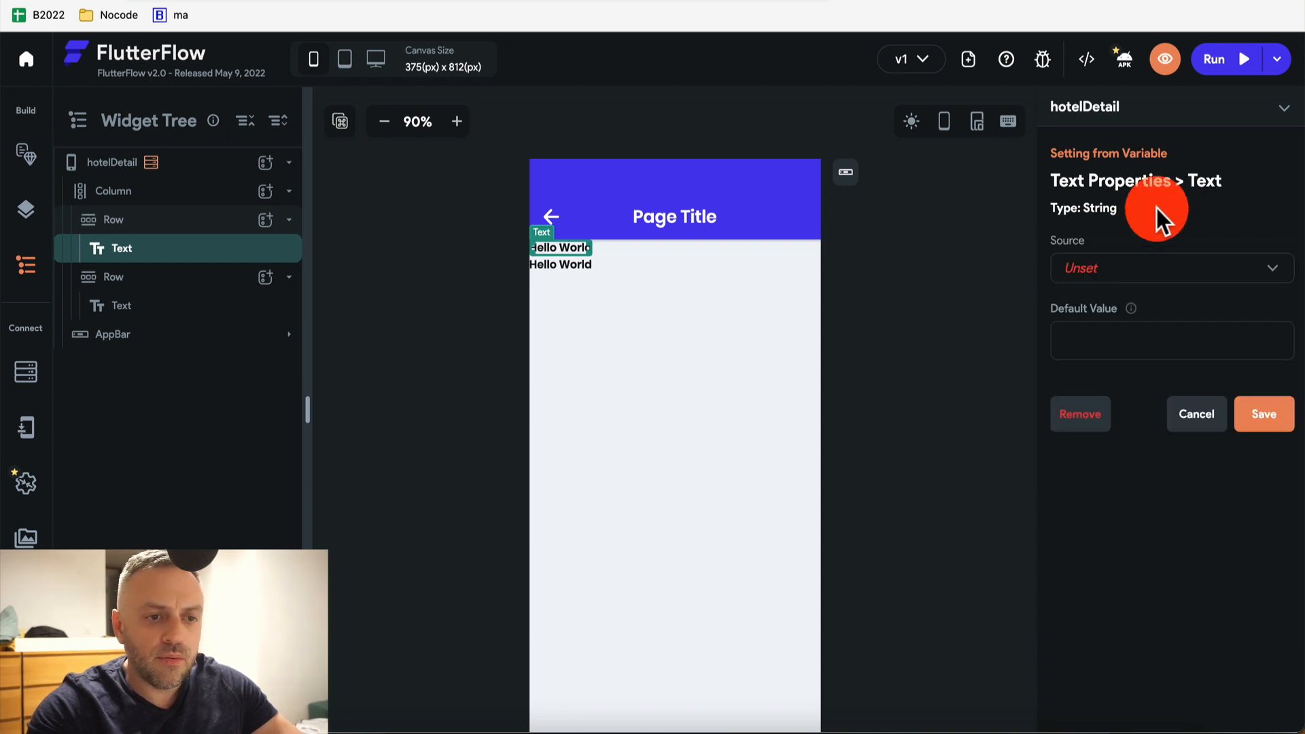
left_click(1126, 277)
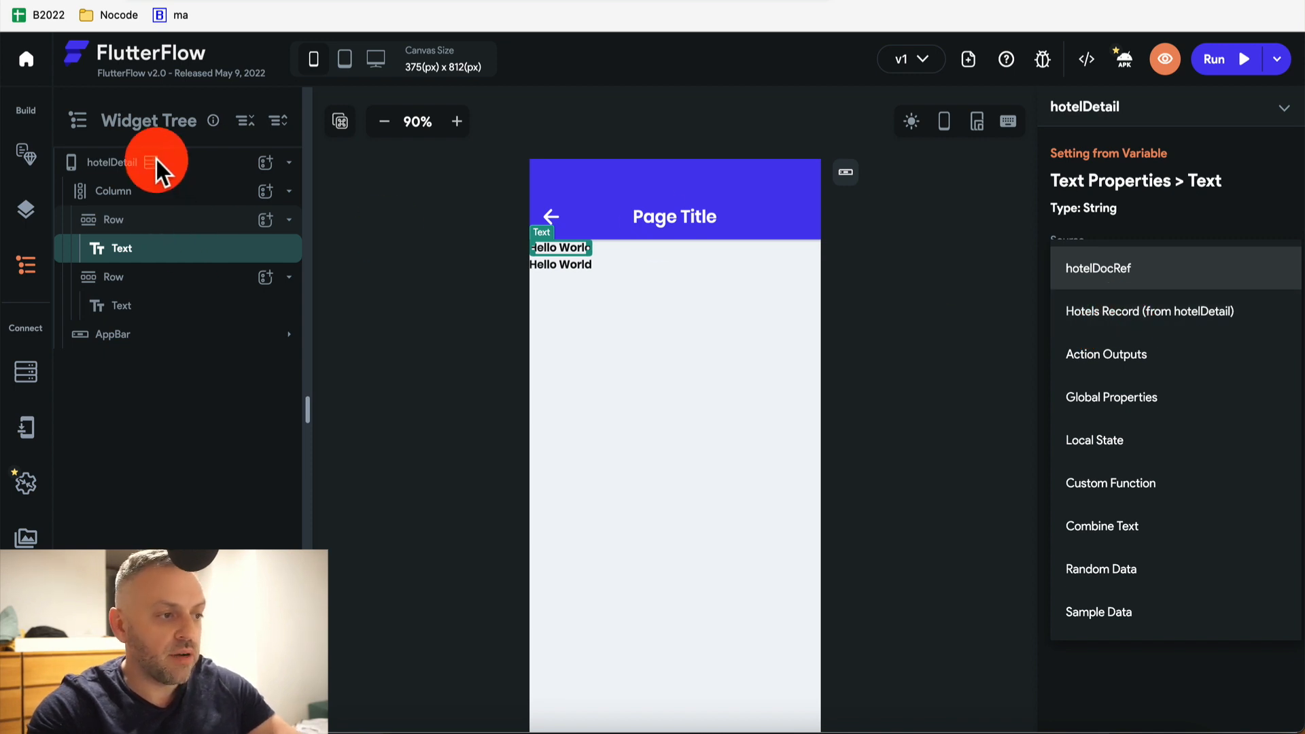
left_click(1164, 313)
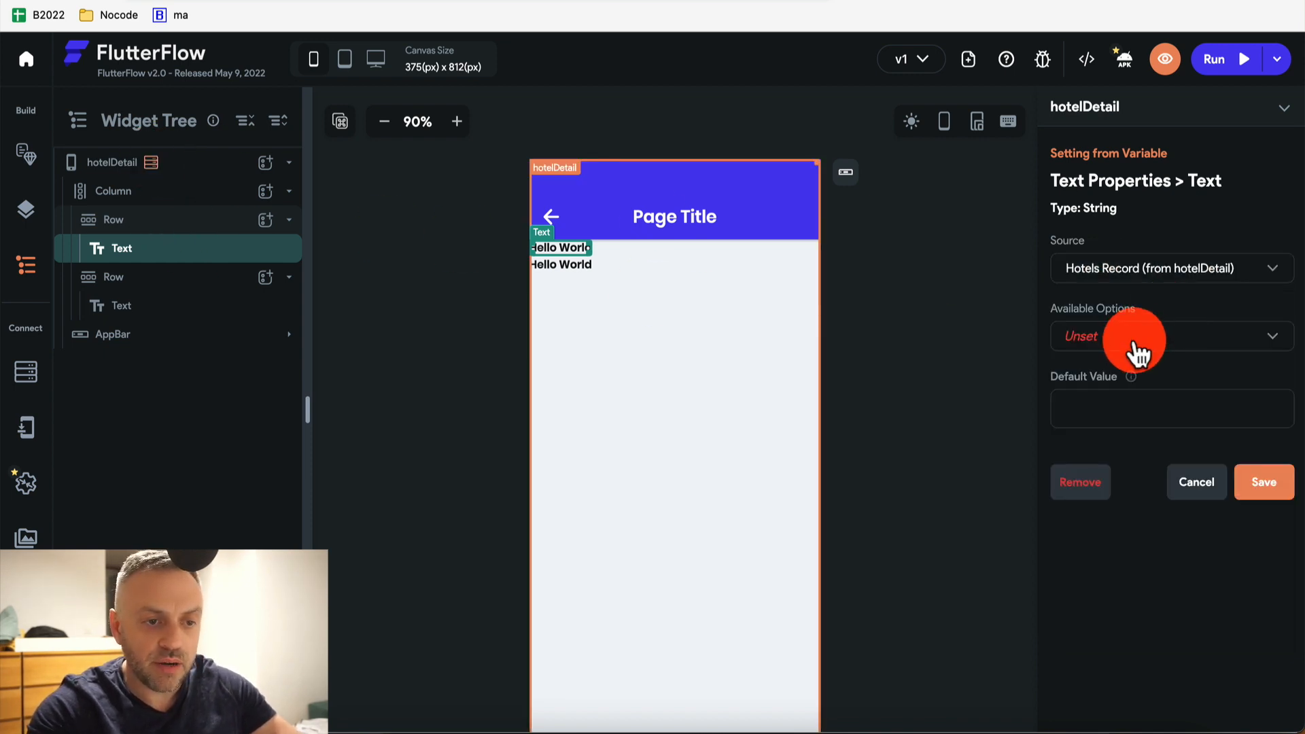
left_click(1138, 350)
left_click(1121, 422)
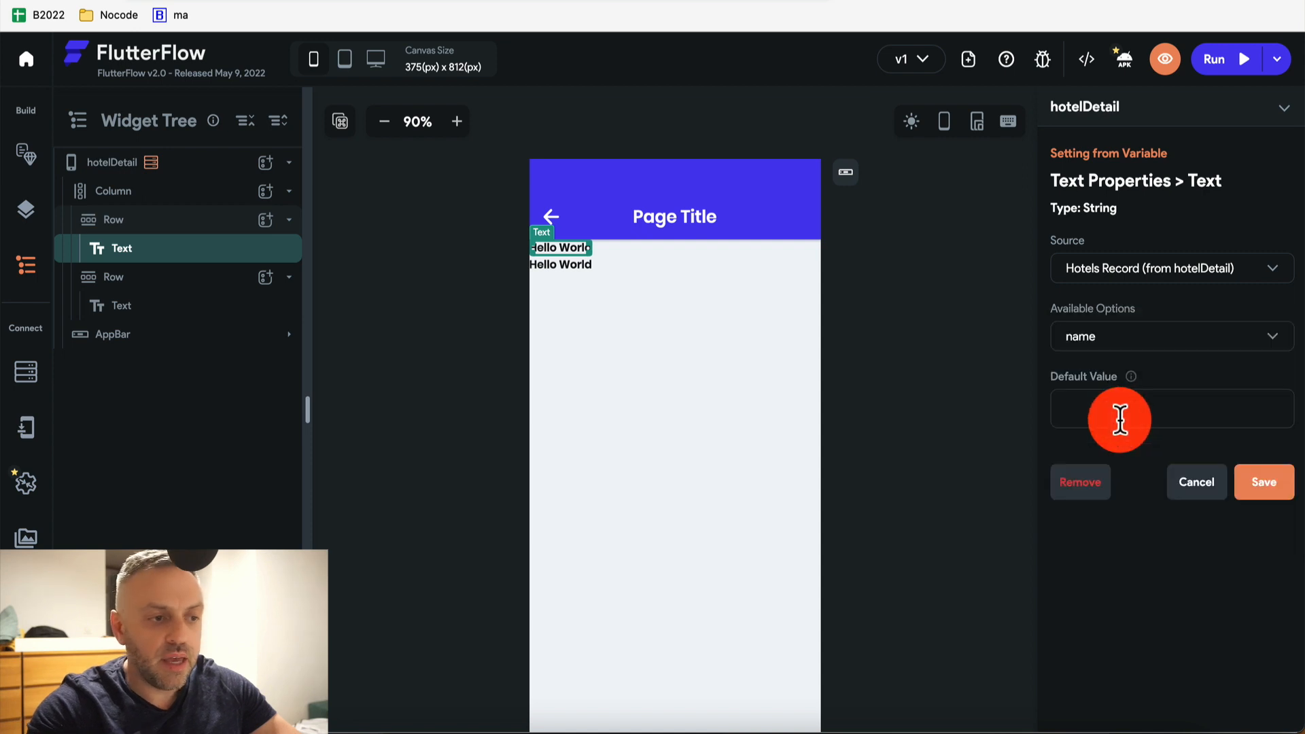
left_click(1266, 489)
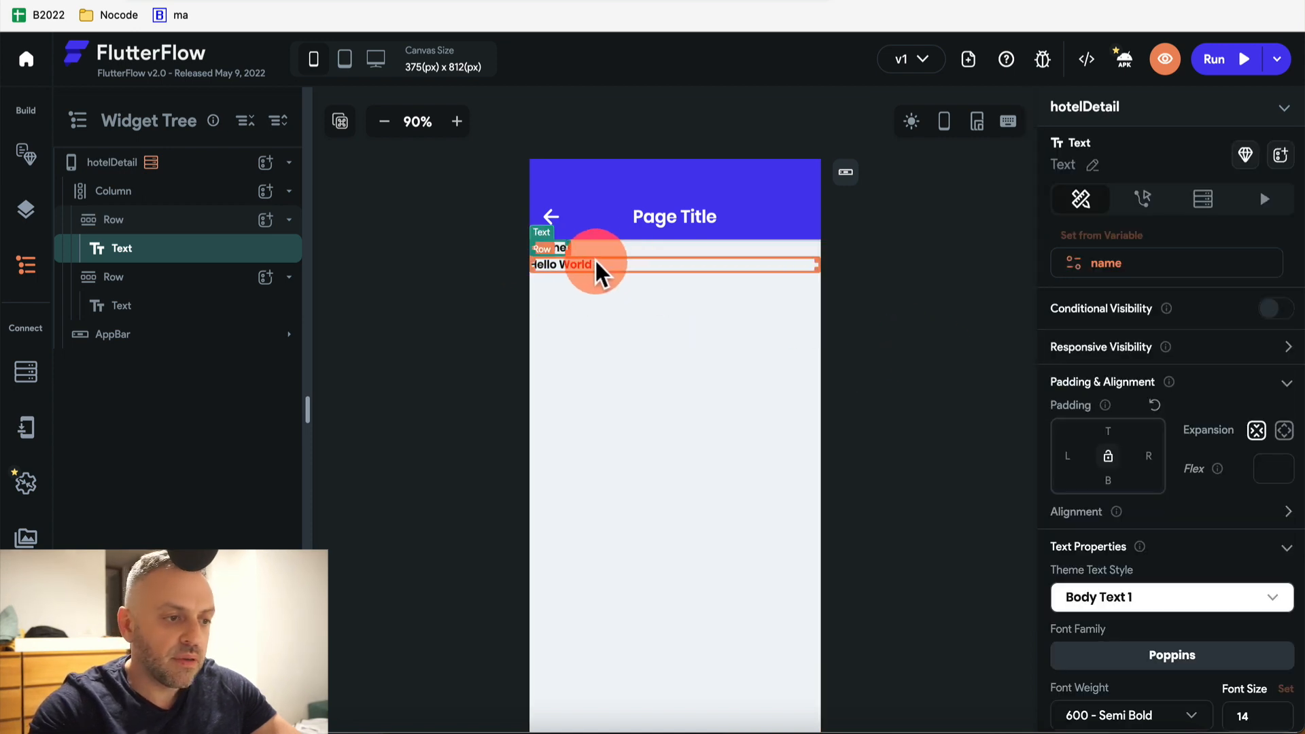
Bind the second Hello World text to the Hotels Record's description field
left_click(586, 264)
left_click(1080, 261)
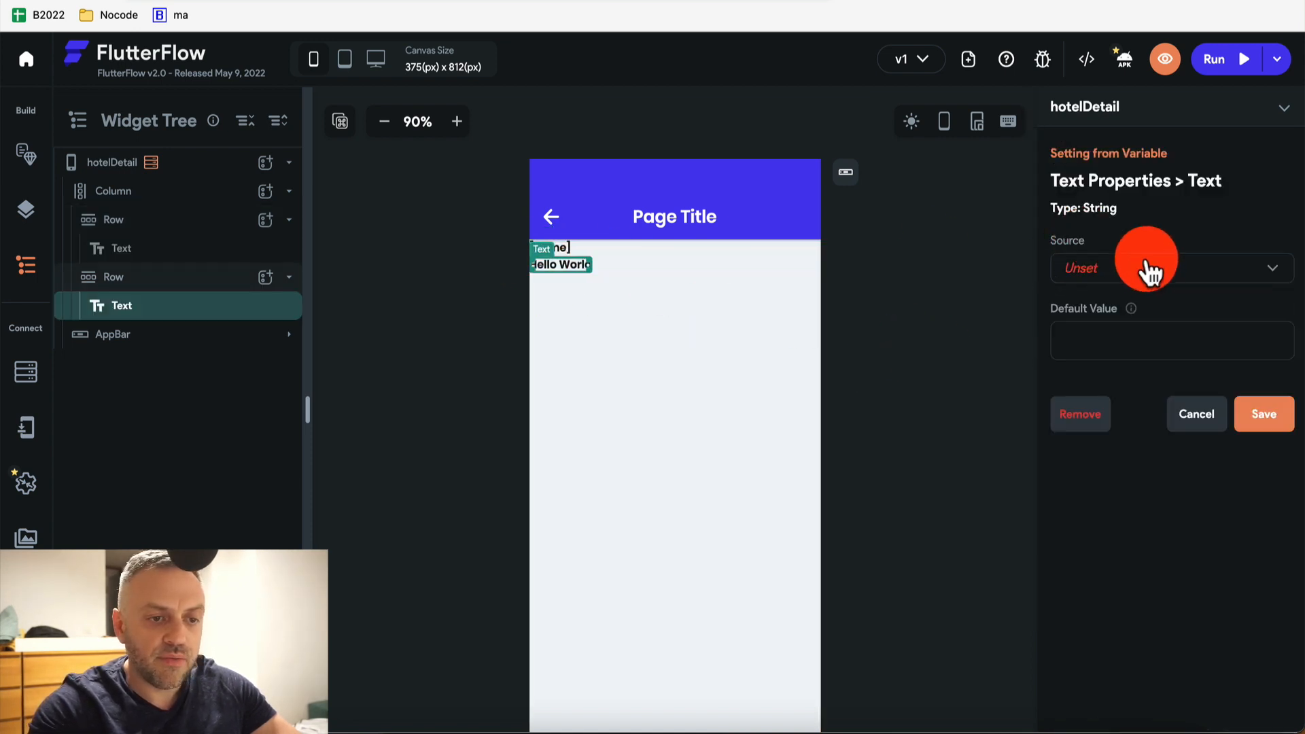
left_click(1151, 268)
left_click(1150, 324)
left_click(1128, 339)
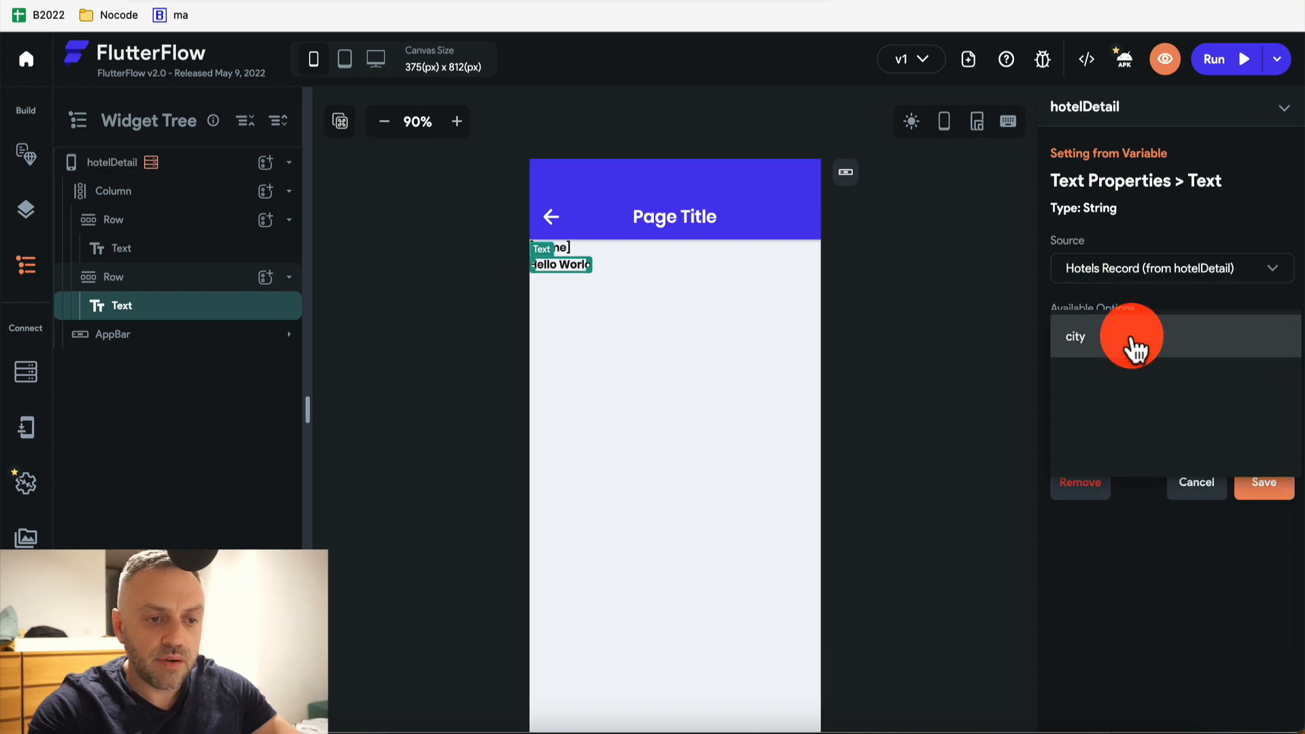
left_click(1136, 384)
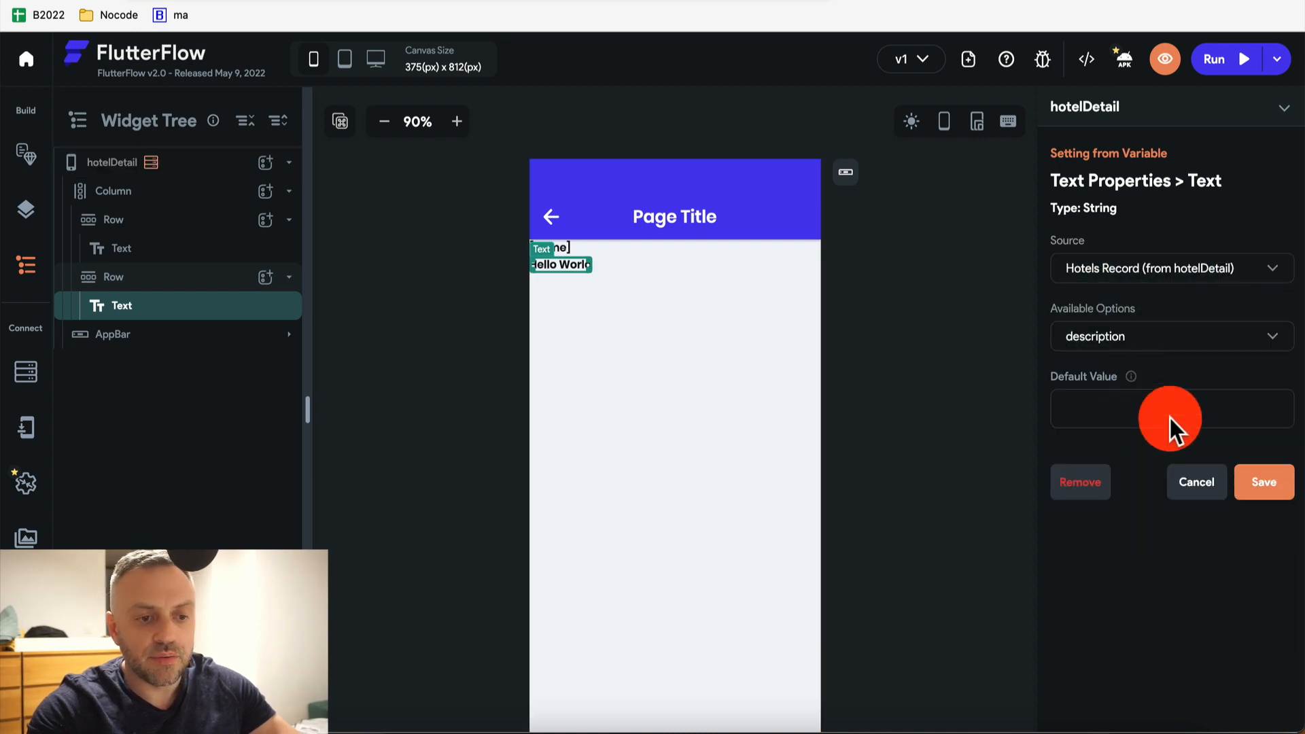
left_click(1284, 498)
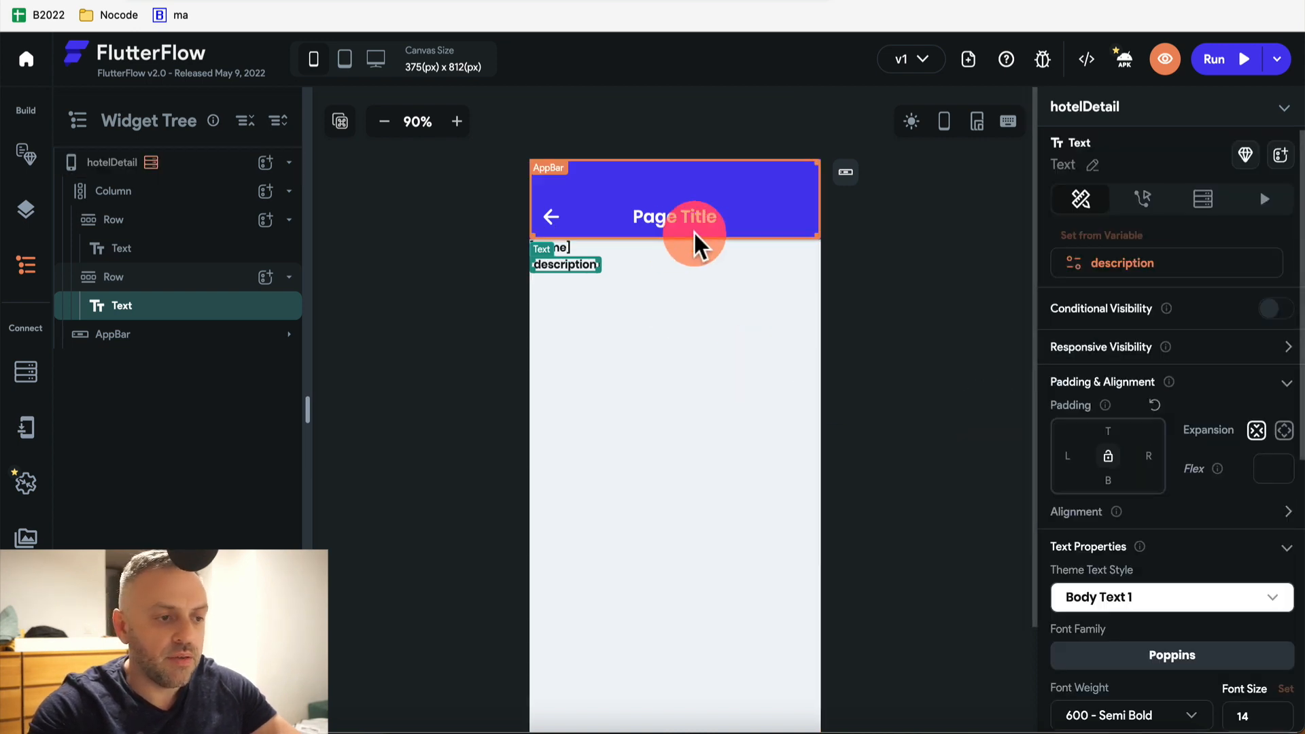
left_click(707, 136)
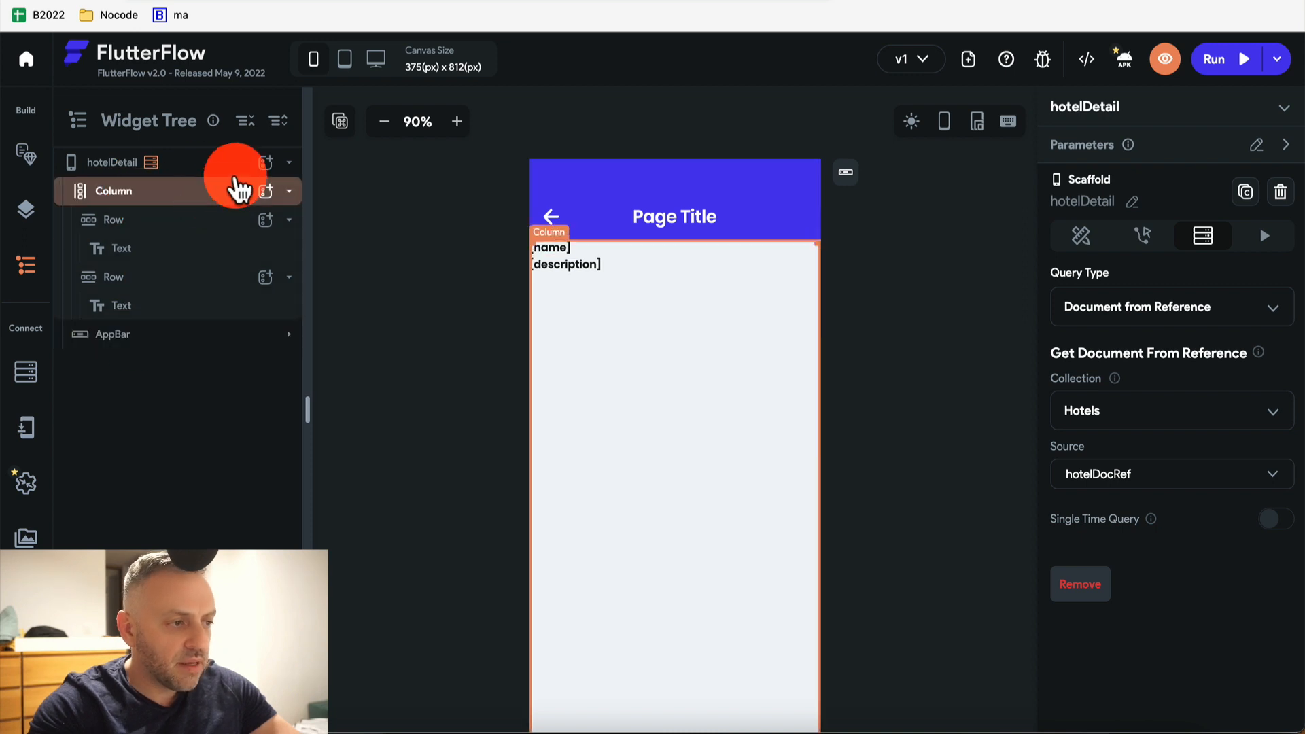
Give the app bar's back-arrow IconButton an On Tap Navigate Back action
left_click(548, 214)
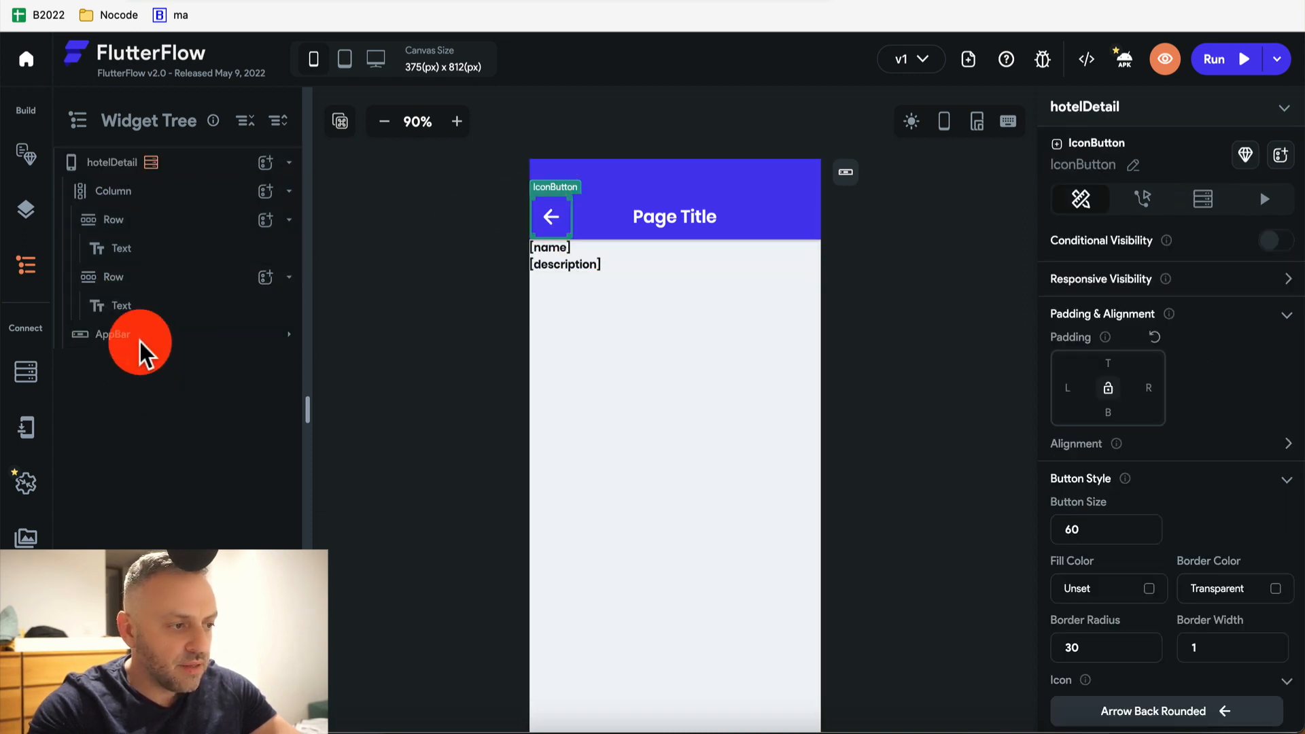
left_click(288, 334)
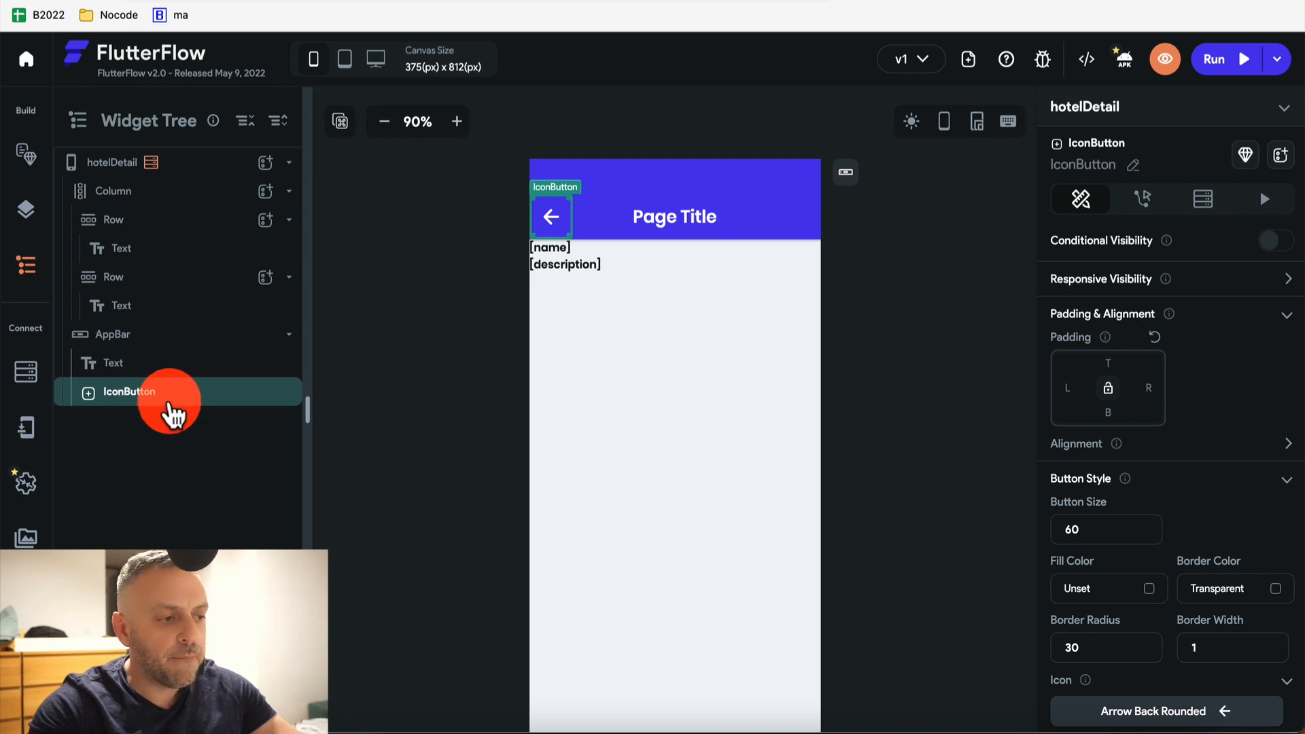
left_click(1148, 207)
left_click(1179, 334)
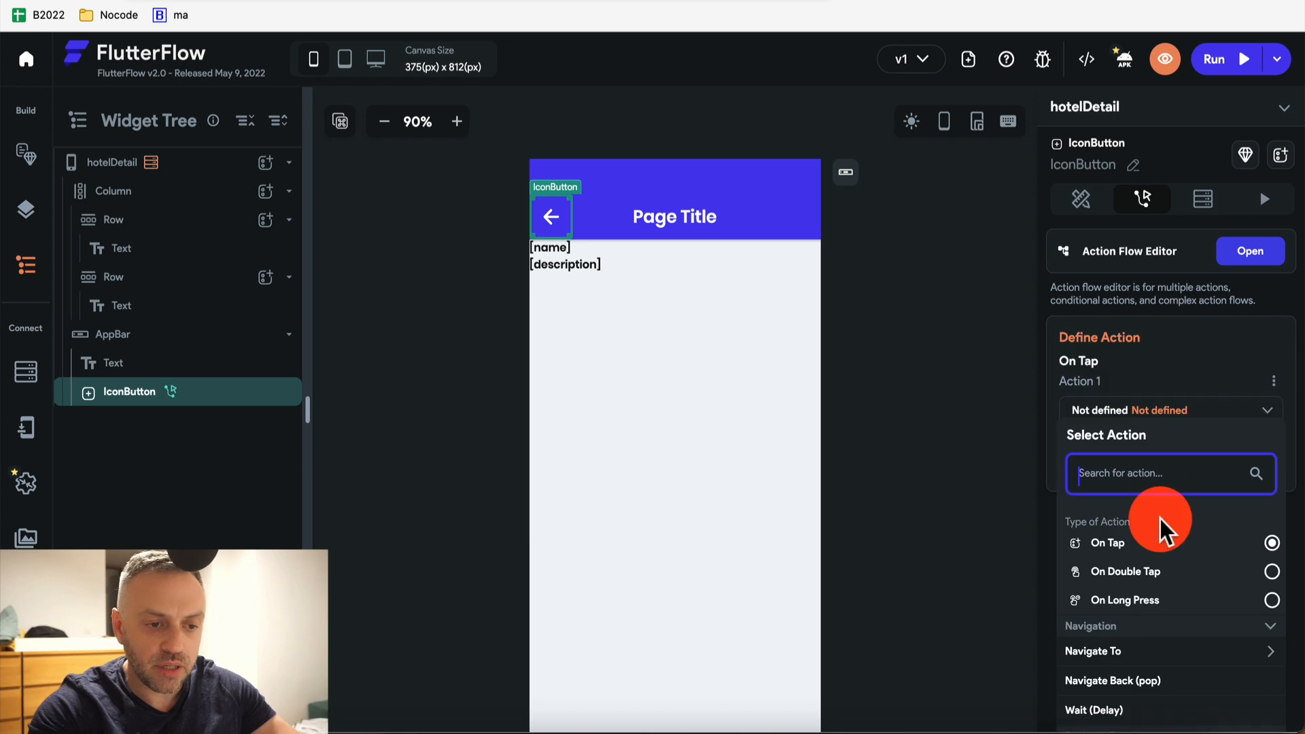
scroll(1122, 652, "down", 3)
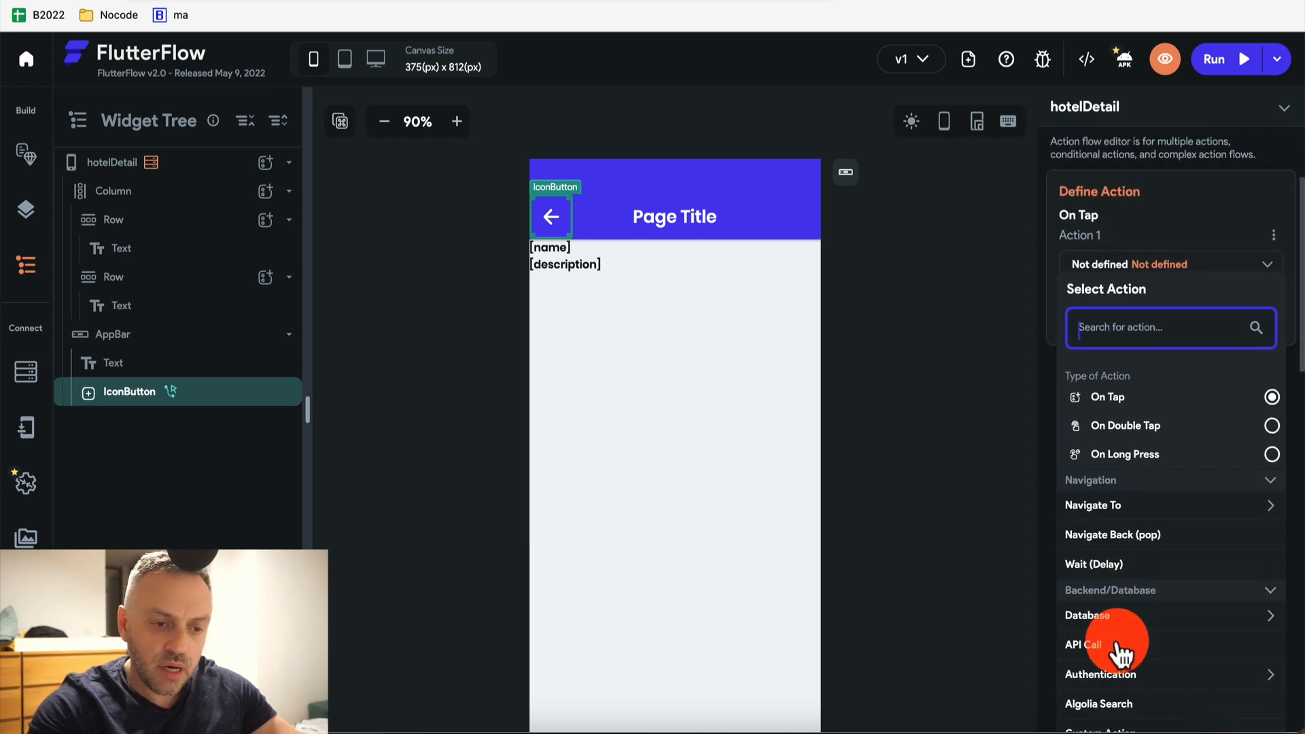
left_click(1133, 519)
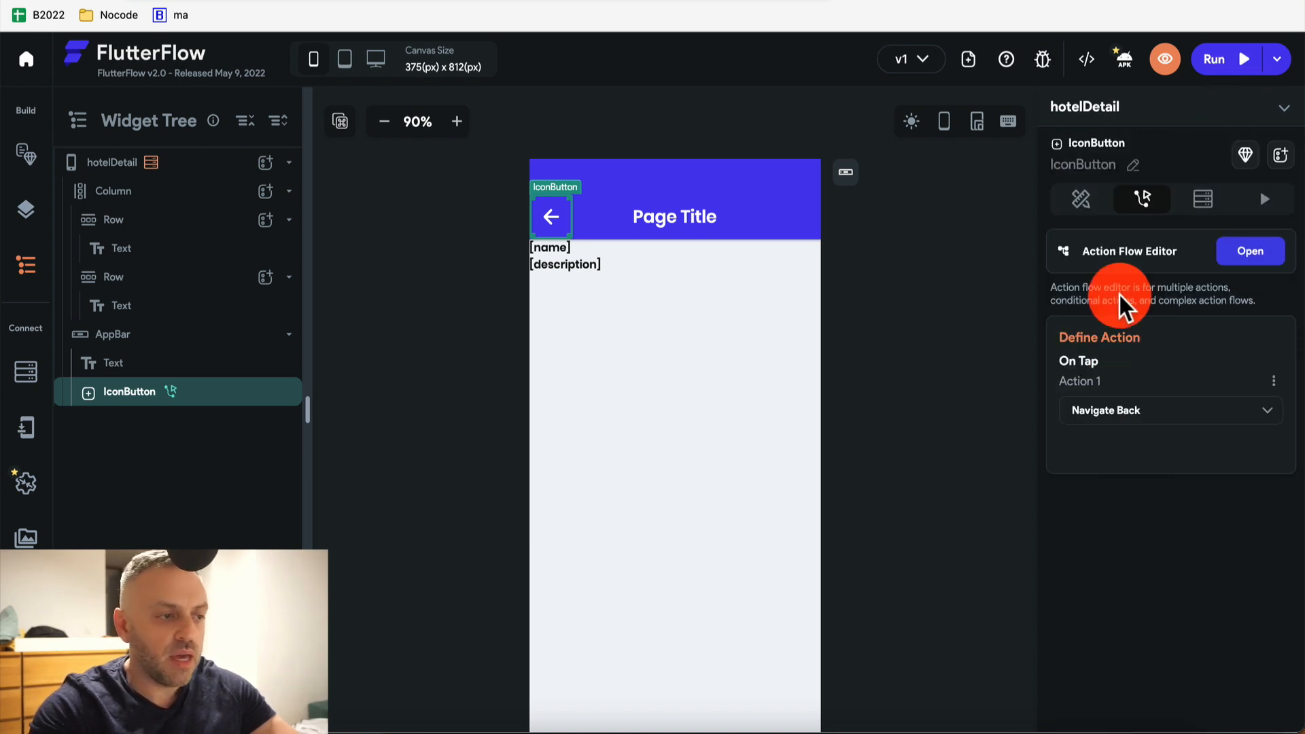
mouse_move(167, 389)
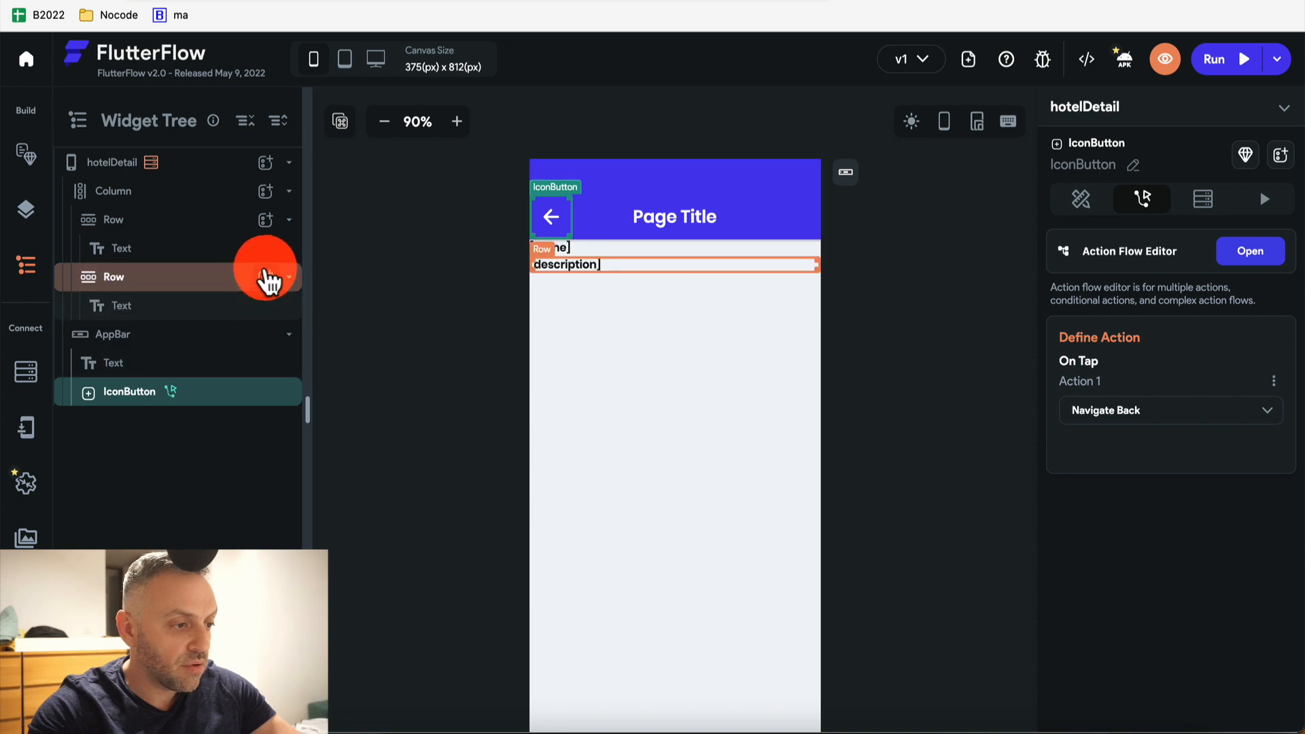
Add a third Row to the Column with a Button inside it
left_click(266, 163)
left_click(431, 194)
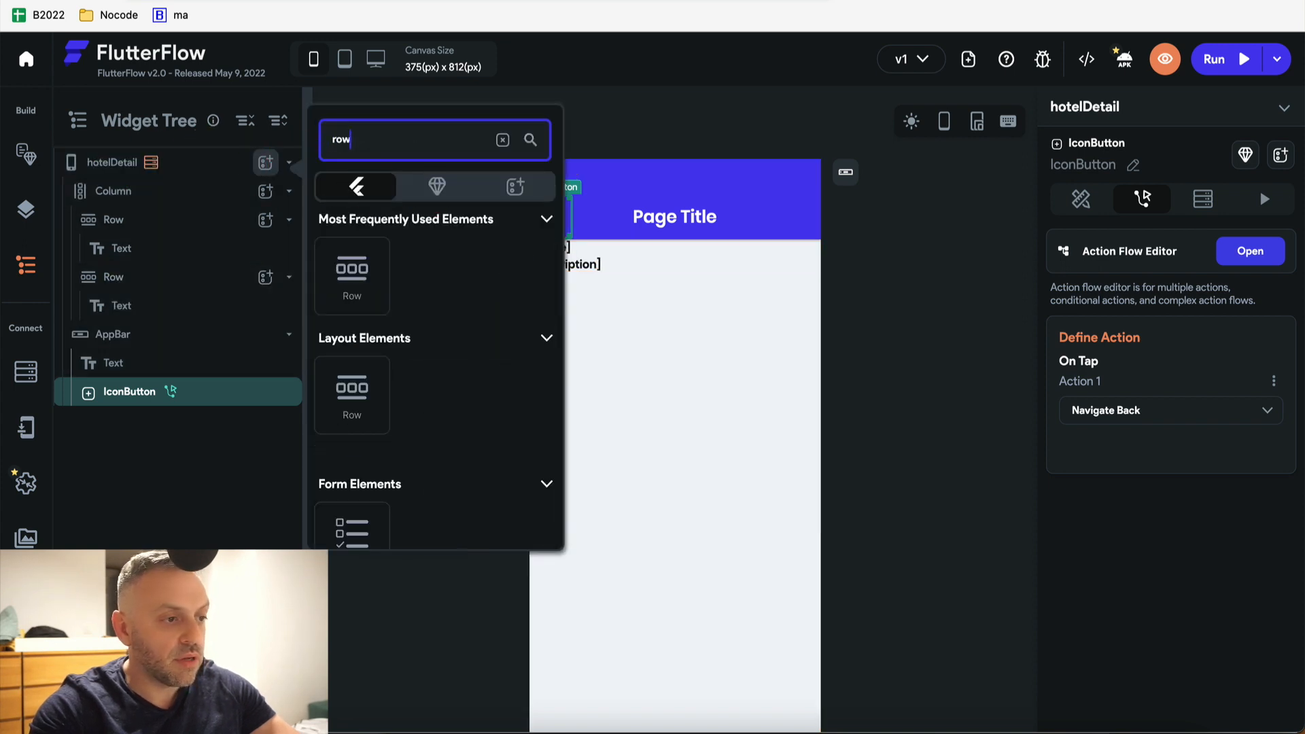
left_click(265, 191)
left_click(265, 191)
type("row")
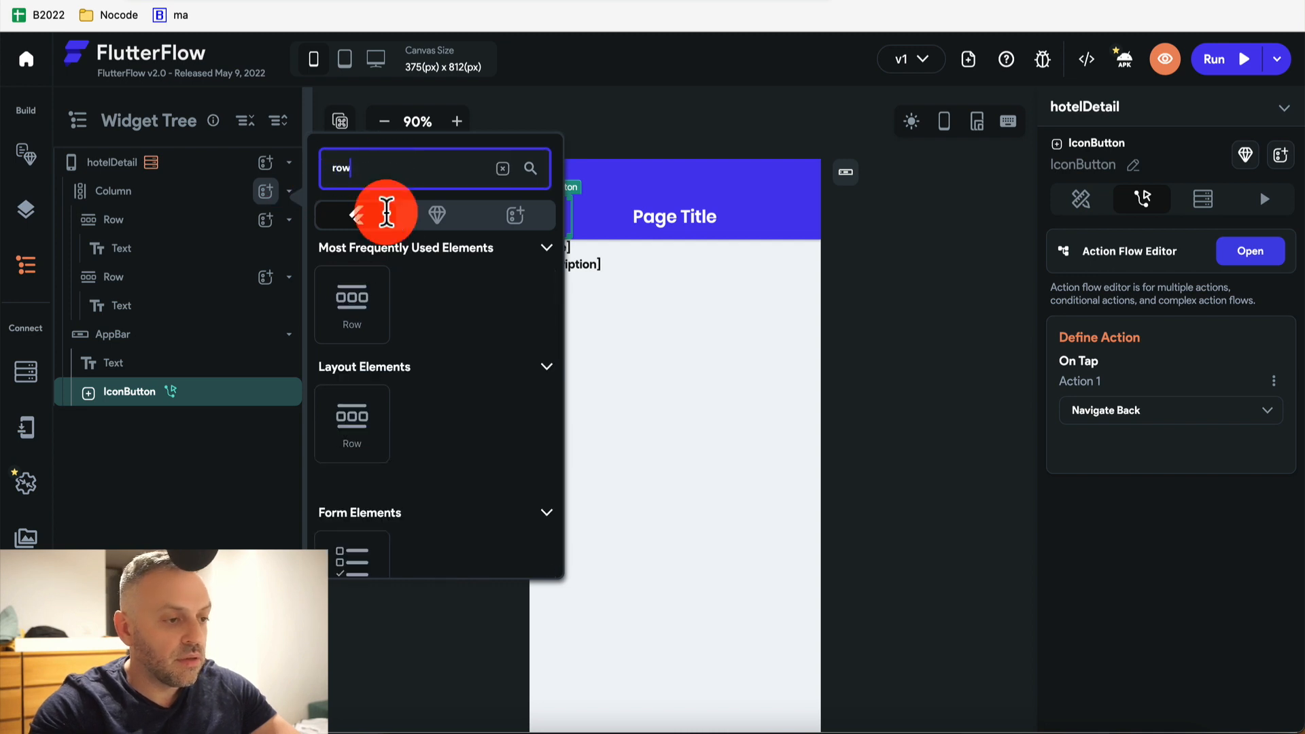
left_click(377, 319)
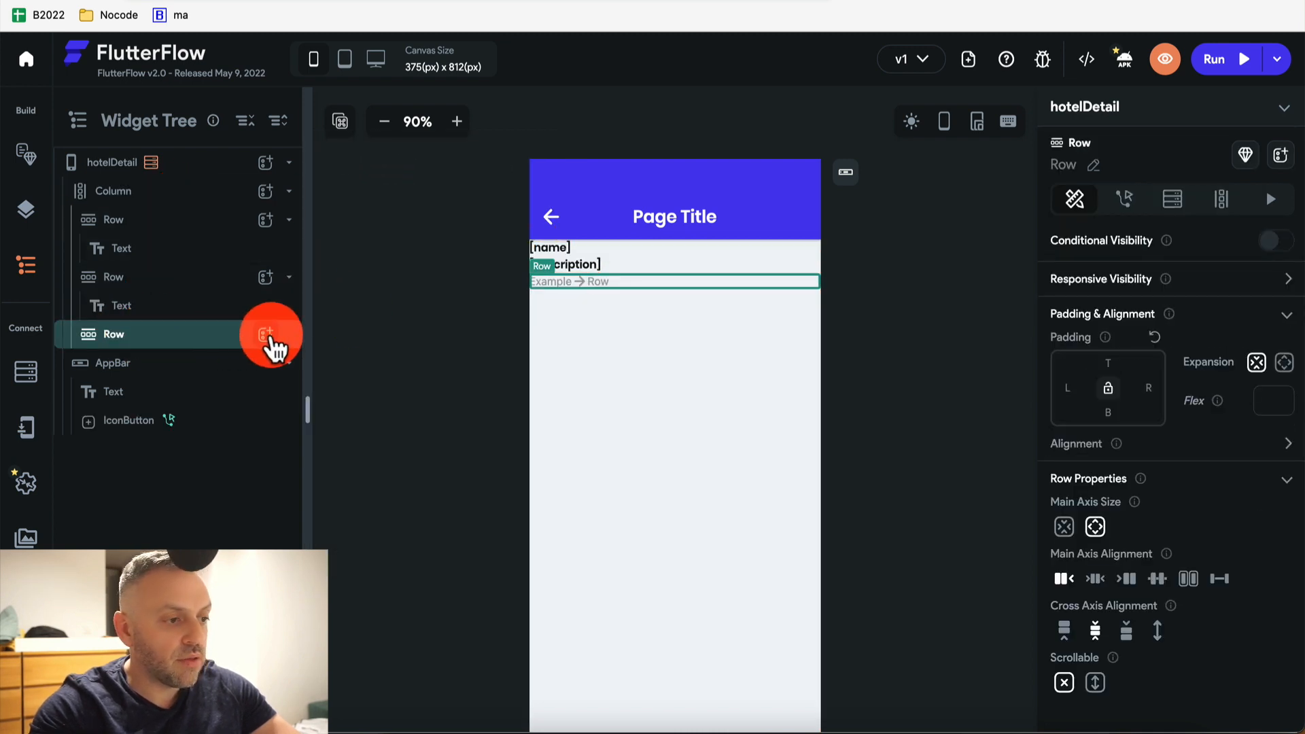
left_click(265, 335)
type("butt")
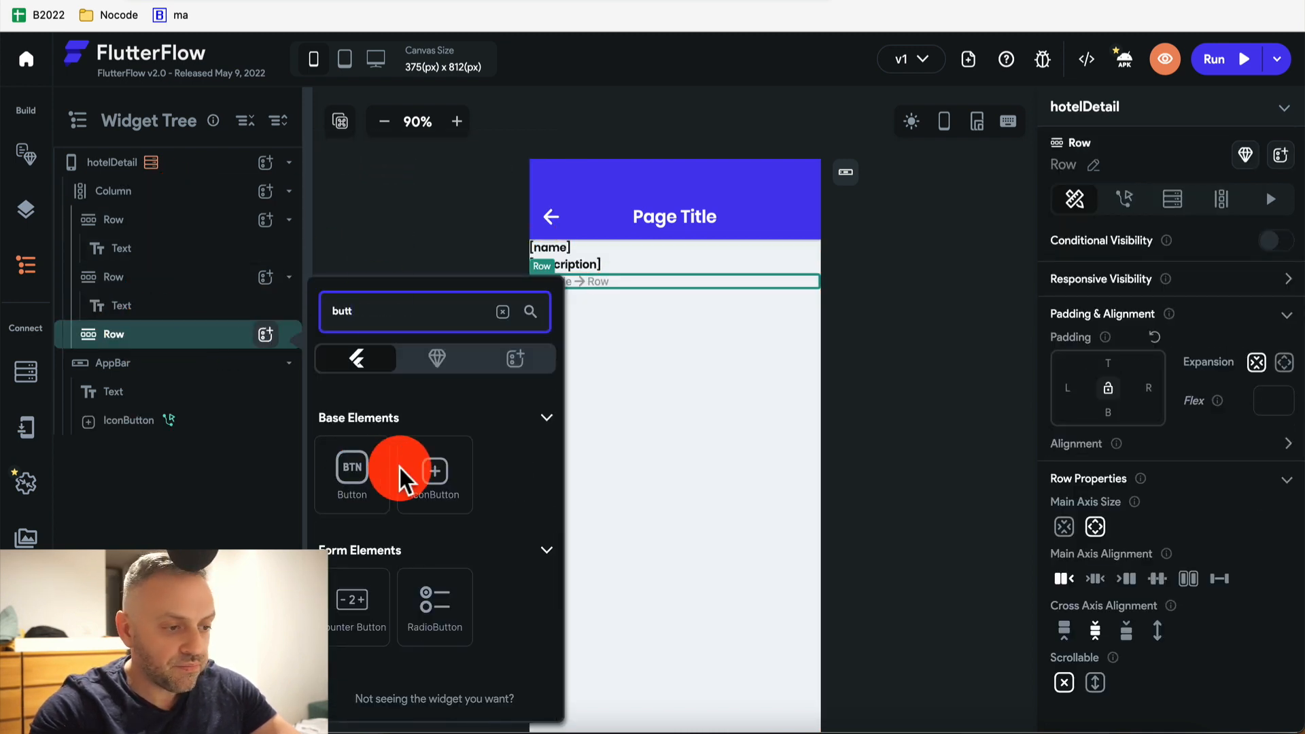
left_click(354, 472)
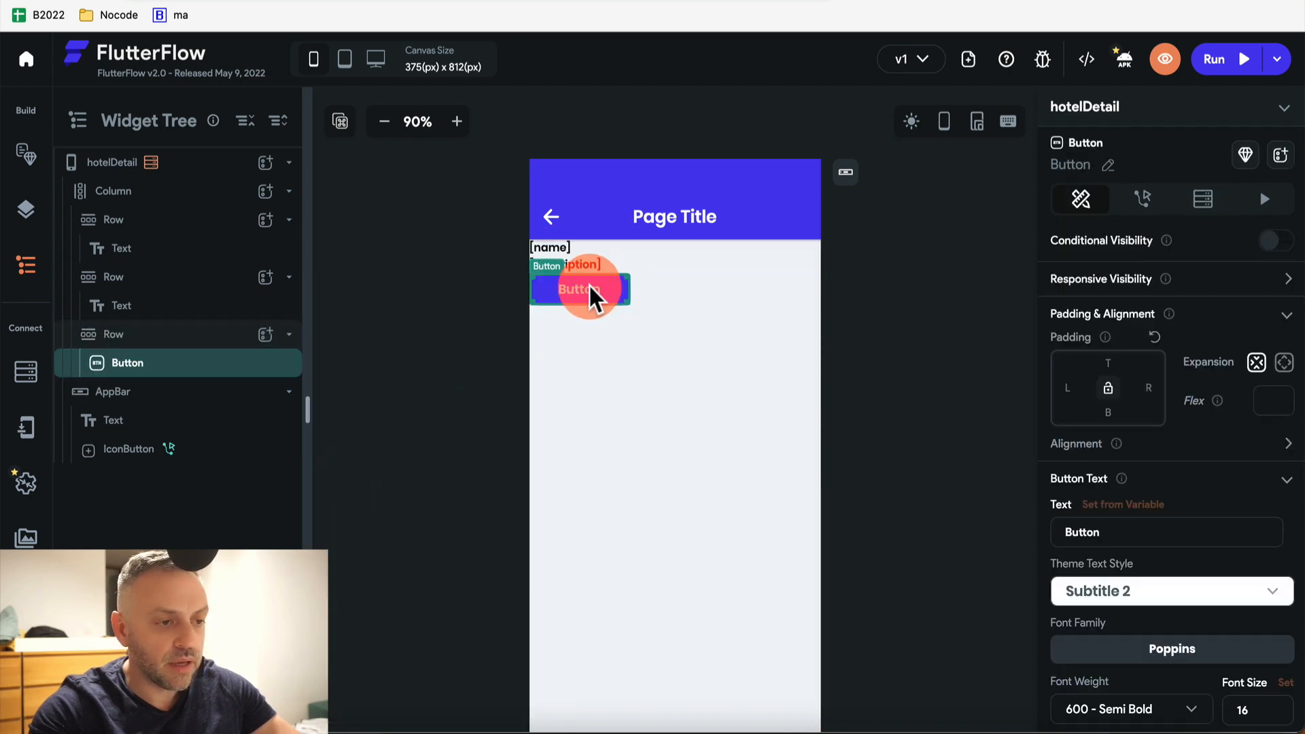
Center the button's label text and set the Row's Main Axis Alignment to Center
scroll(1057, 534, "down", 10)
scroll(1091, 537, "up", 2)
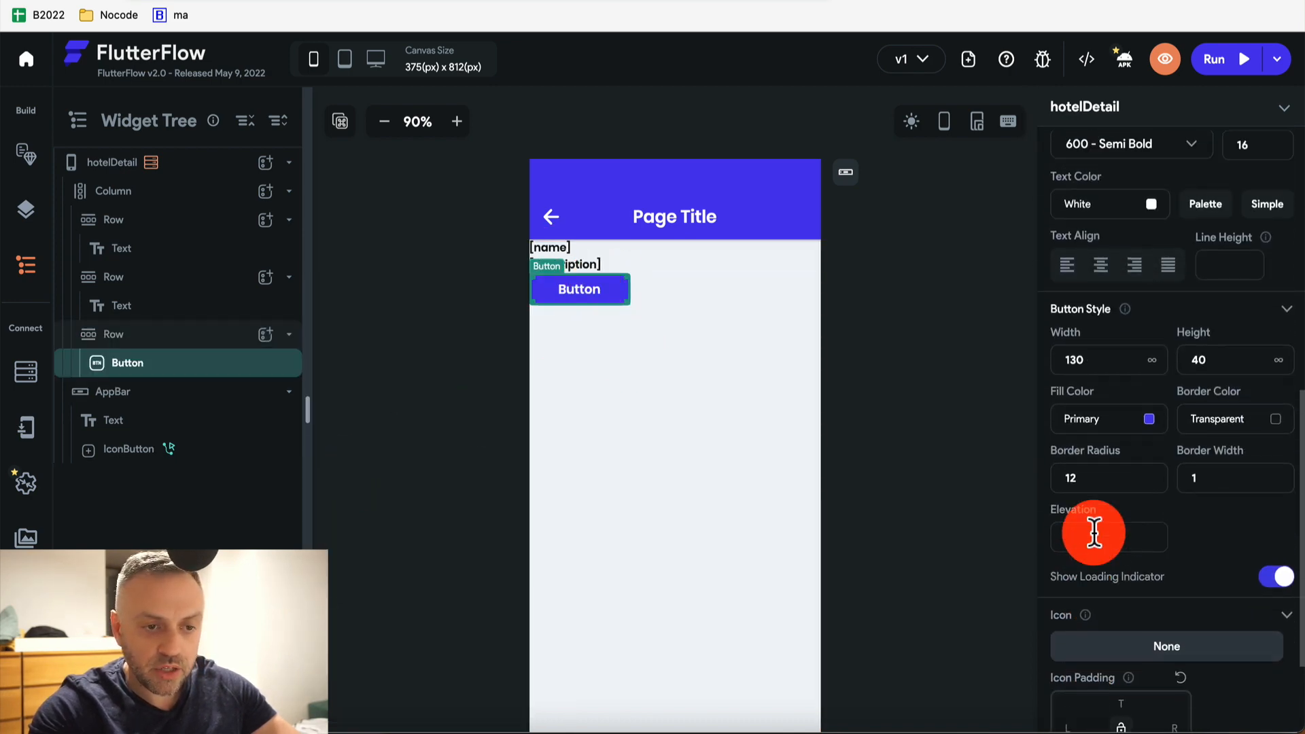
scroll(1092, 537, "up", 3)
left_click(1102, 452)
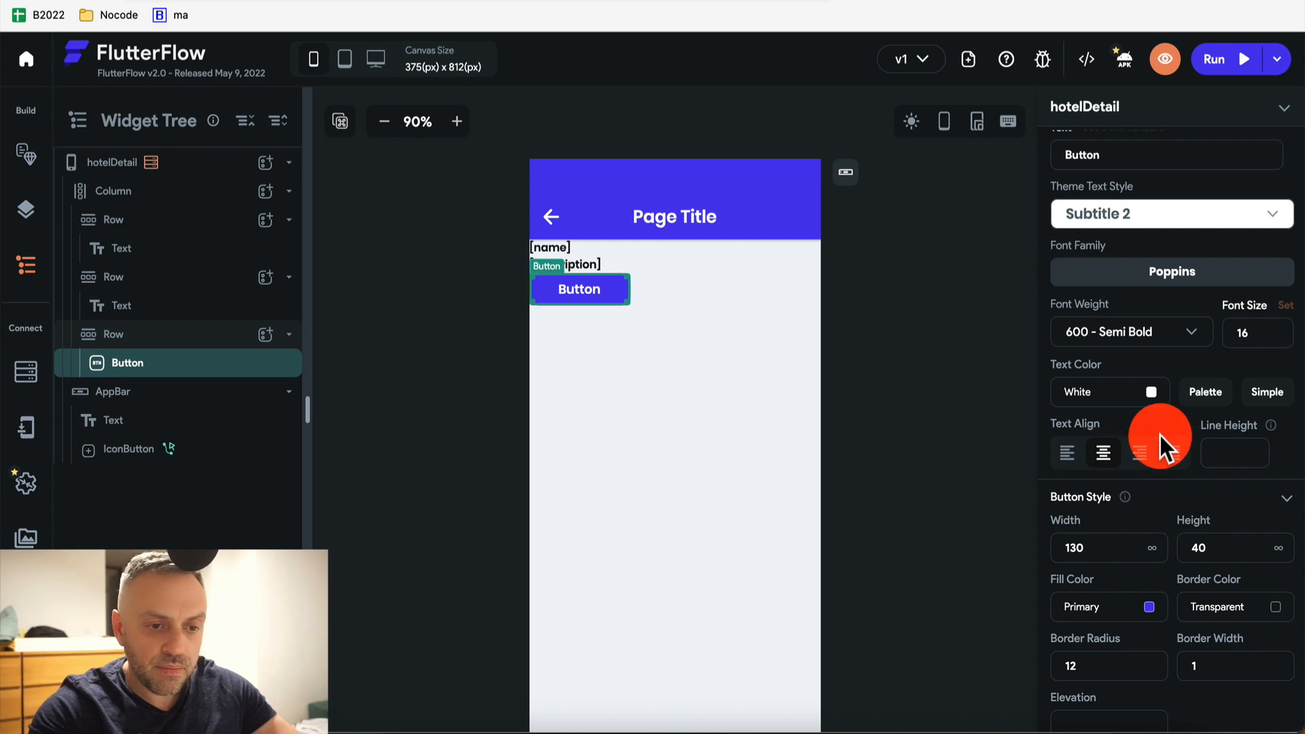
left_click(138, 335)
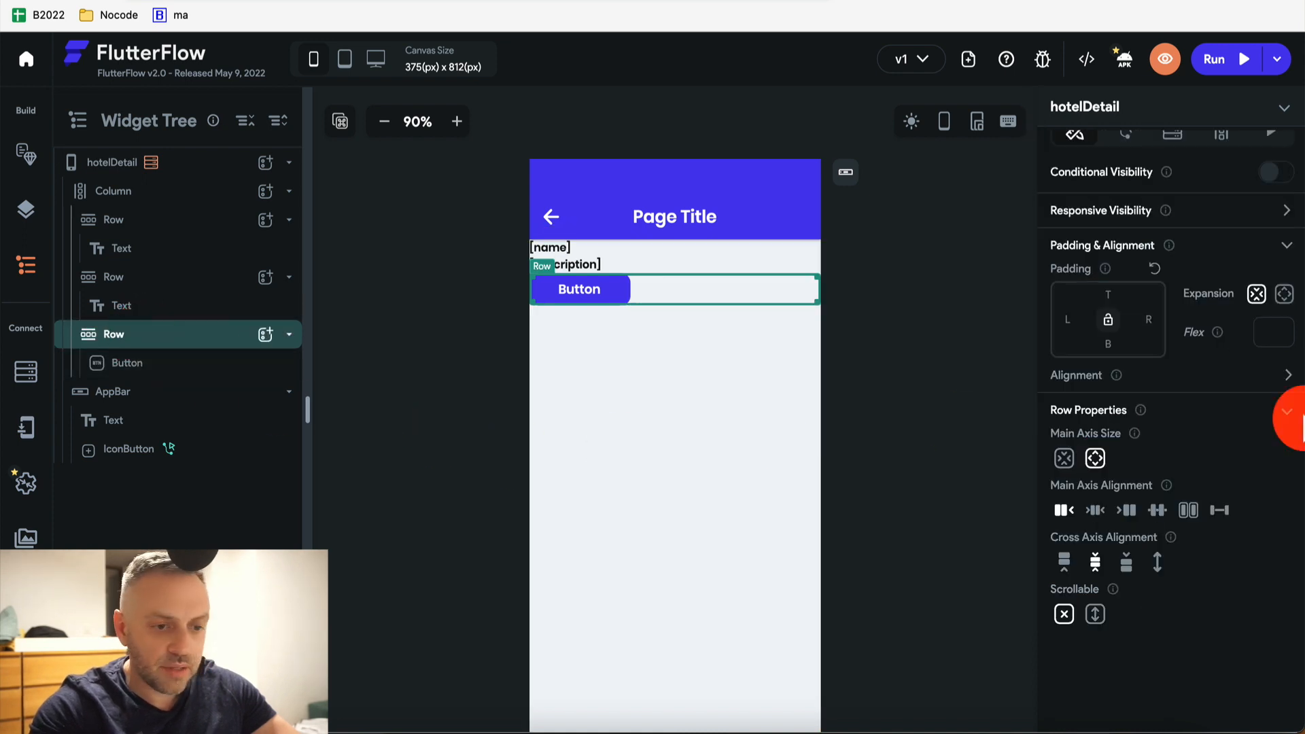
left_click(1094, 512)
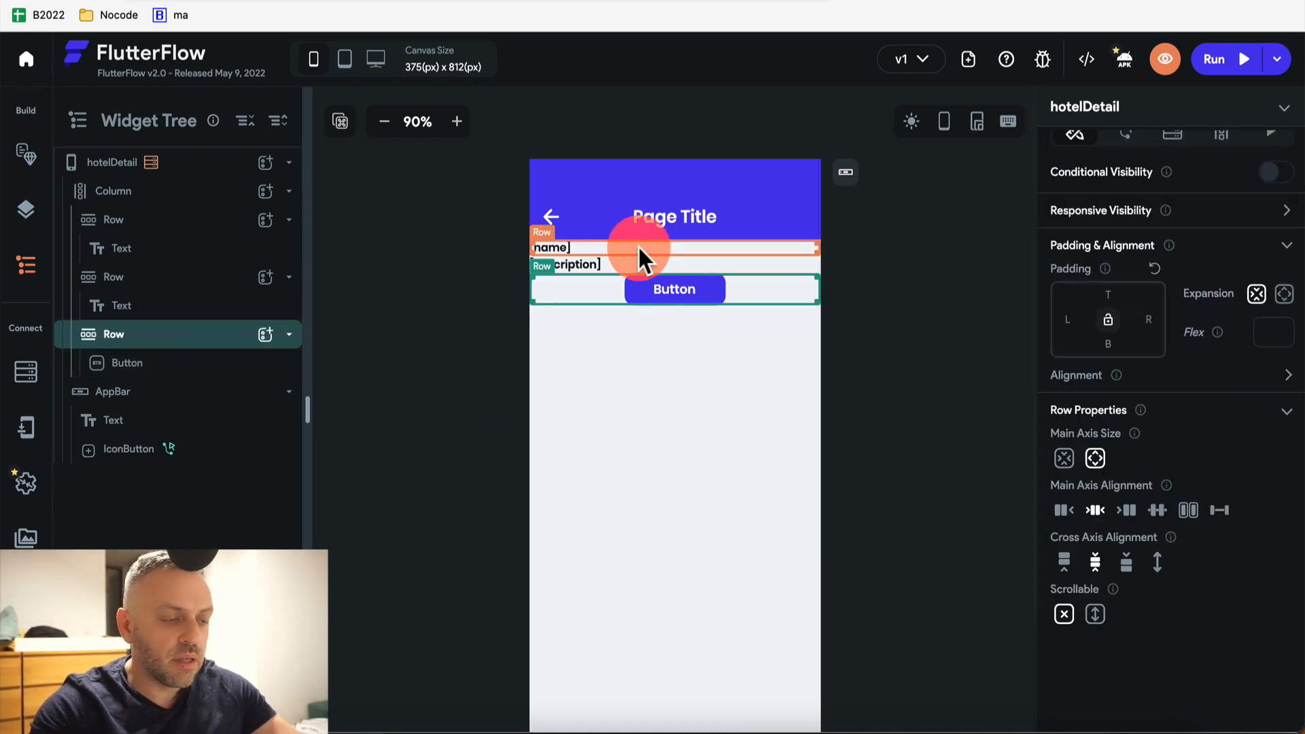
left_click(687, 292)
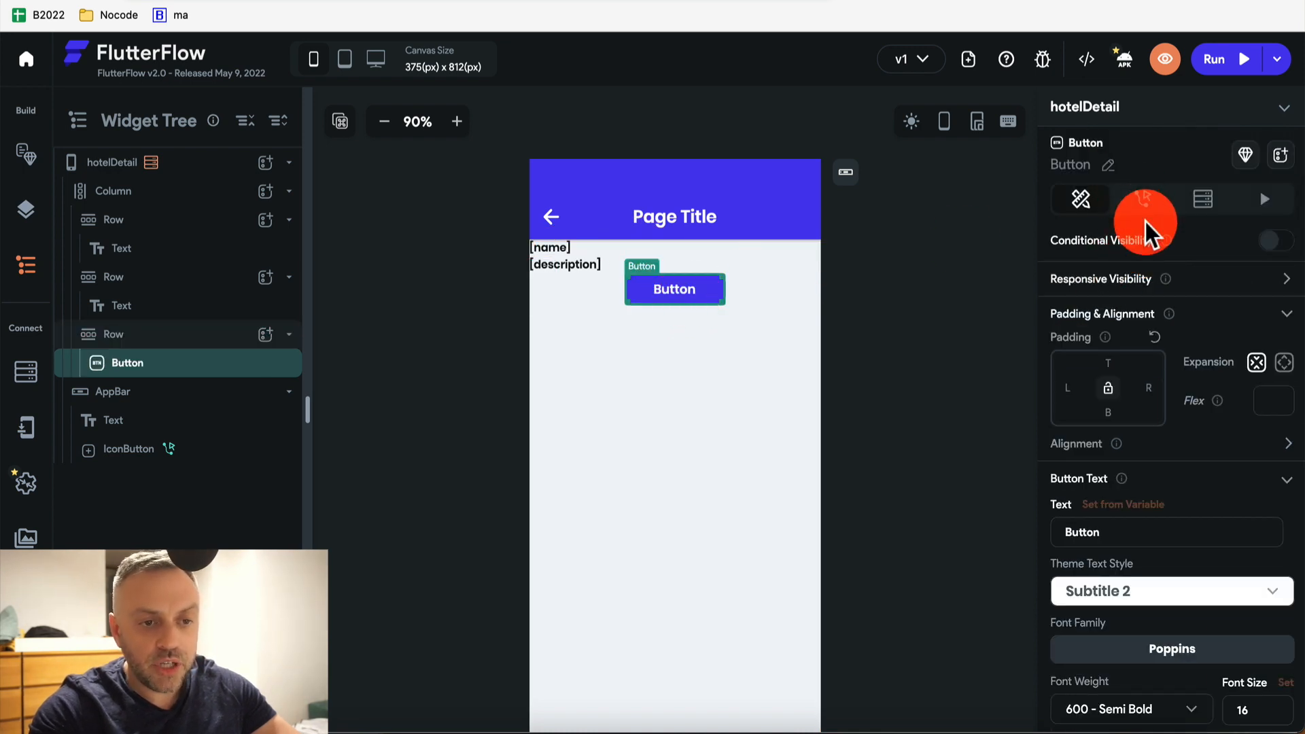
Change the button's label text to BOOK
scroll(1145, 221, "down", 4)
double_click(1130, 301)
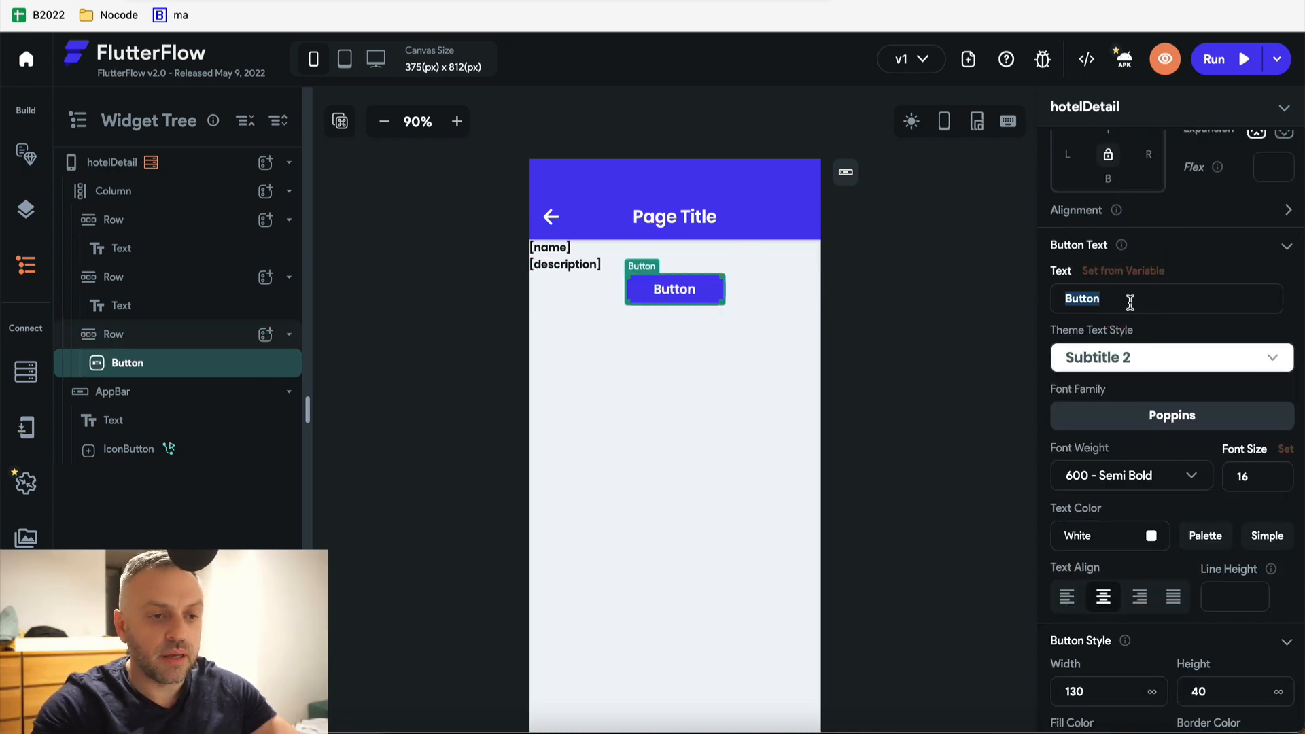
type("BOOK")
left_click(1156, 271)
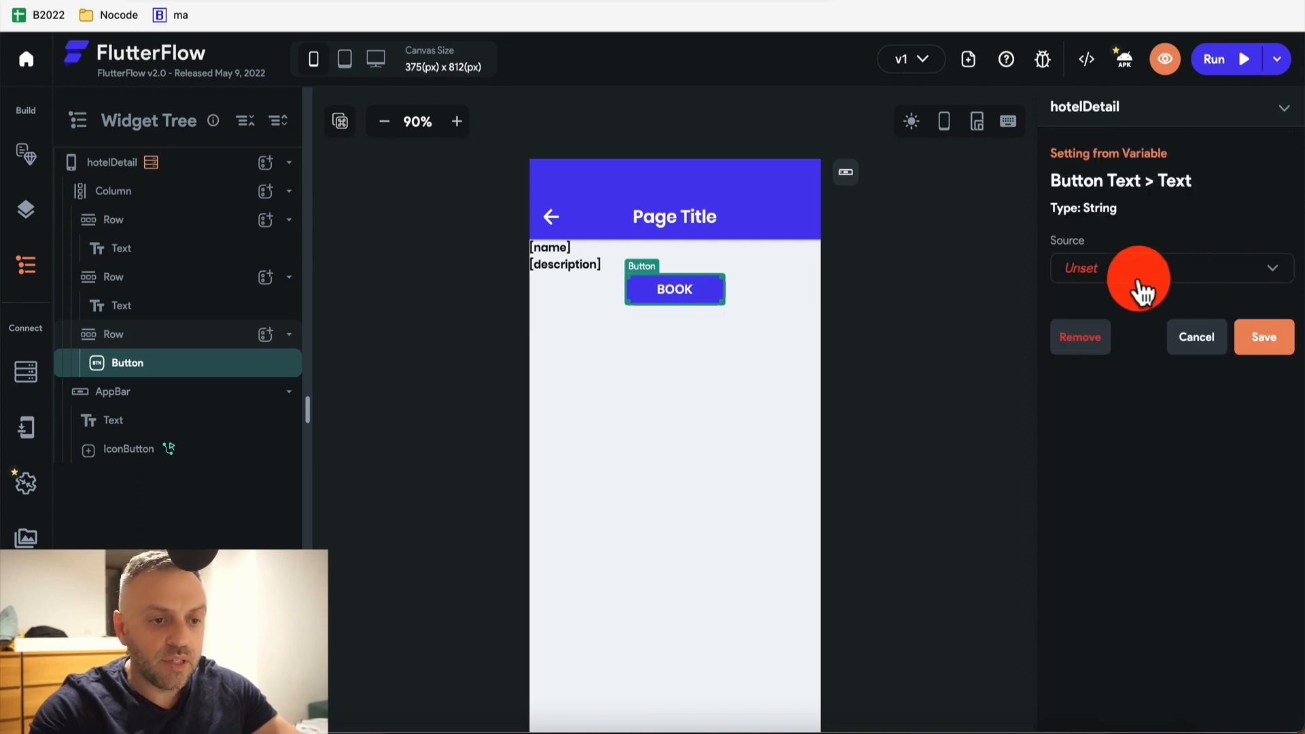
left_click(1198, 340)
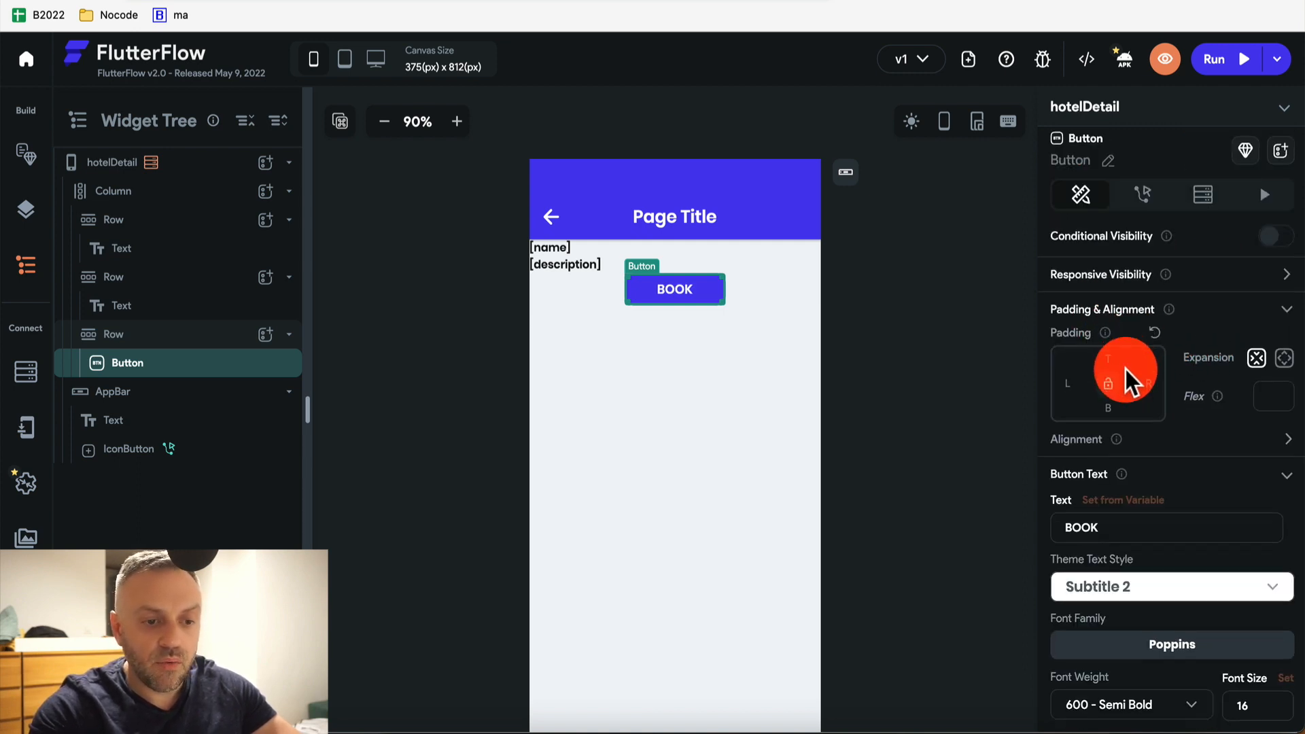
scroll(1125, 369, "down", 3)
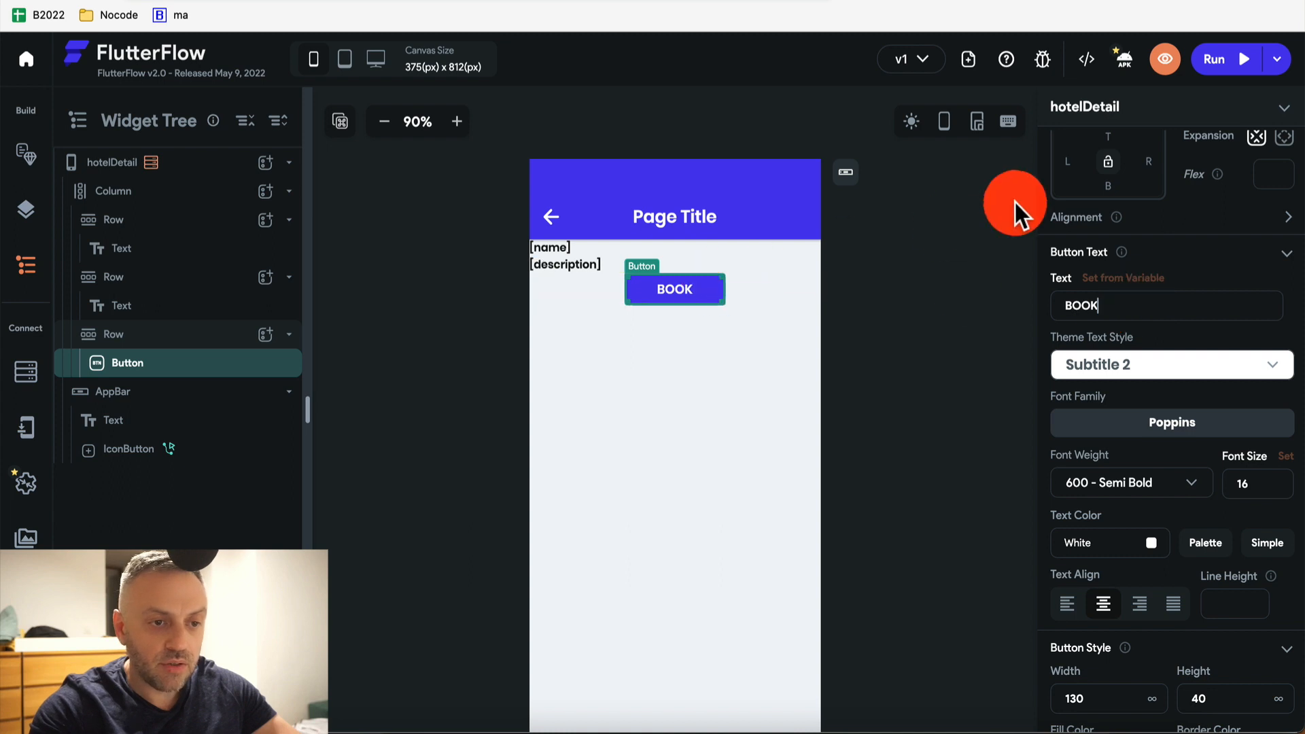
scroll(1140, 218, "up", 3)
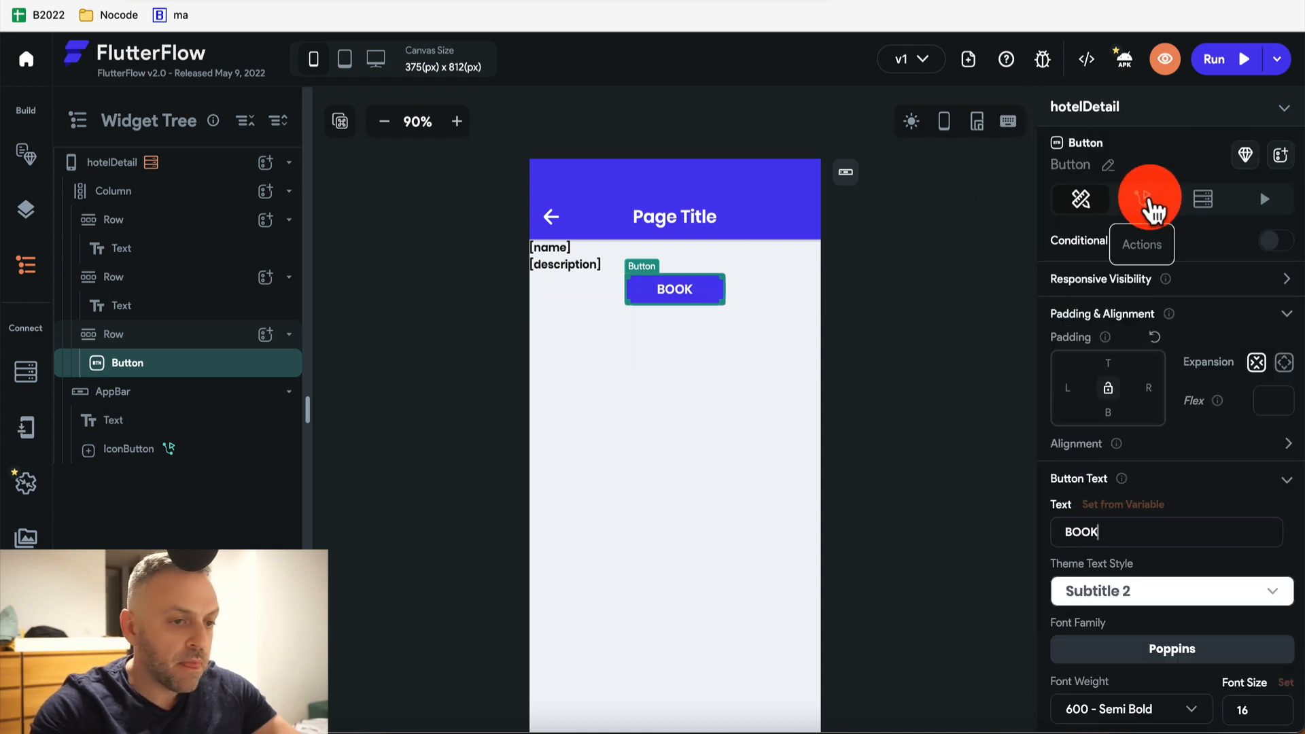
Add an On Tap Navigate To hotelBookingConfirmation action to the BOOK button
left_click(1149, 198)
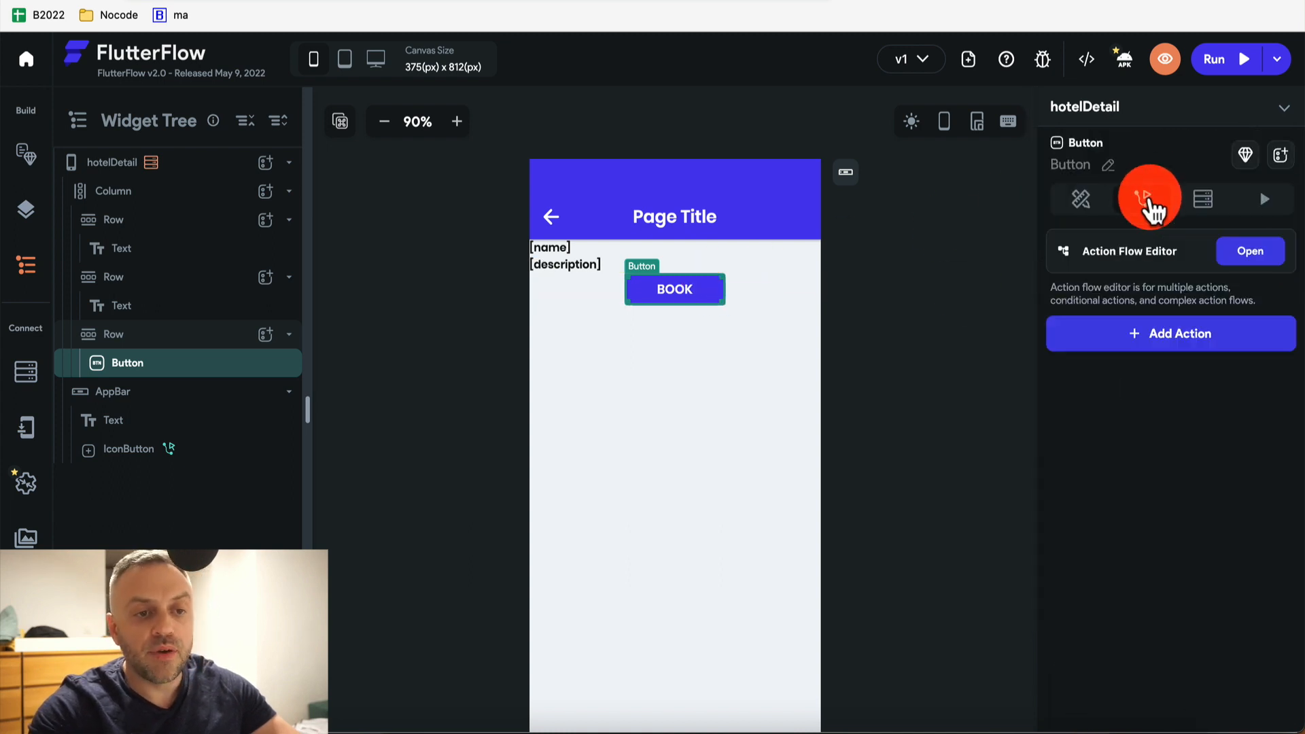
left_click(1197, 340)
scroll(1142, 448, "down", 3)
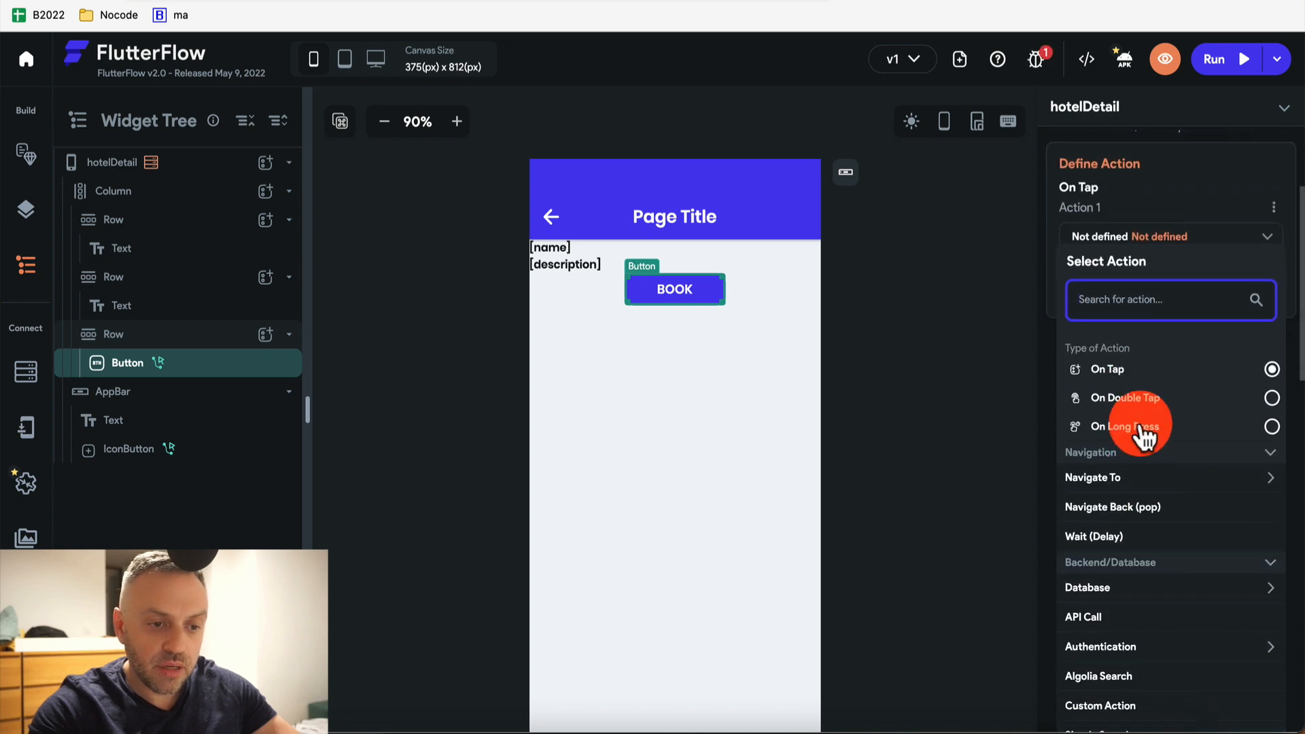
left_click(1118, 482)
left_click(1125, 594)
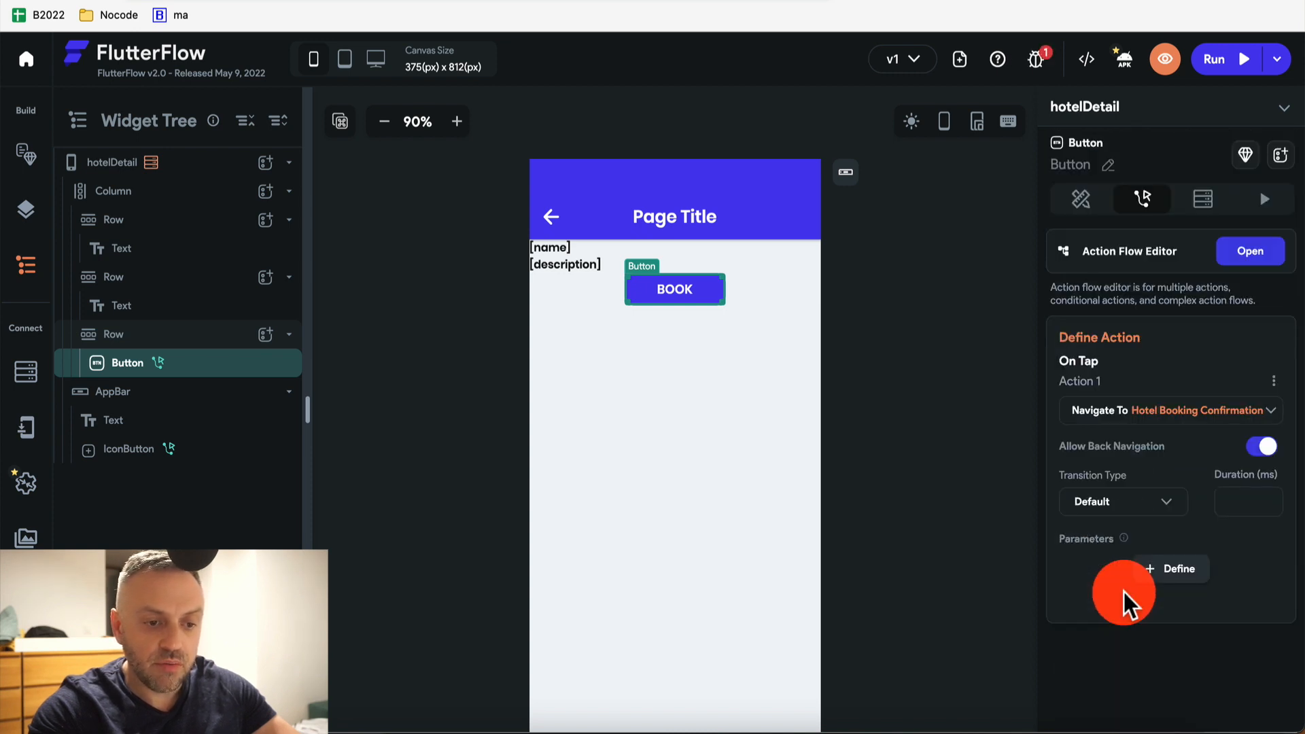
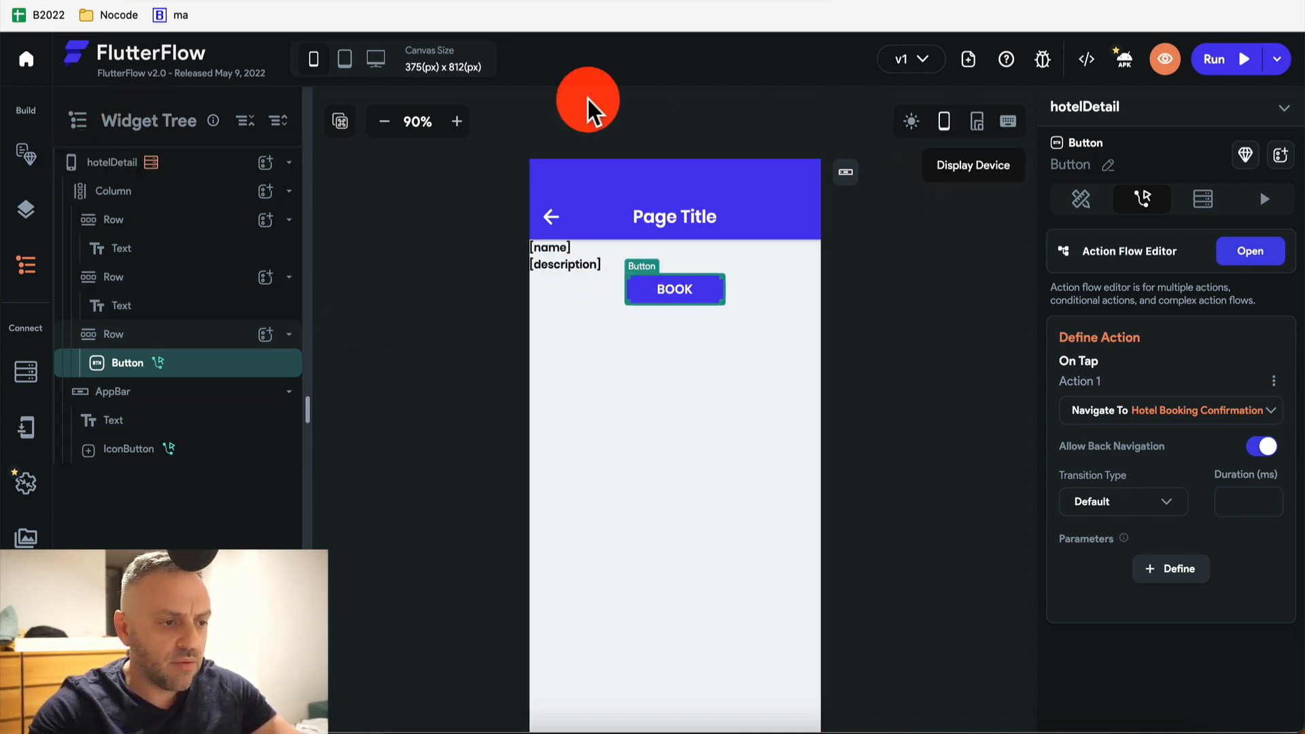
Give the hotelBookingConfirmation page the 'Back Button → Center Title' app bar style
left_click(23, 147)
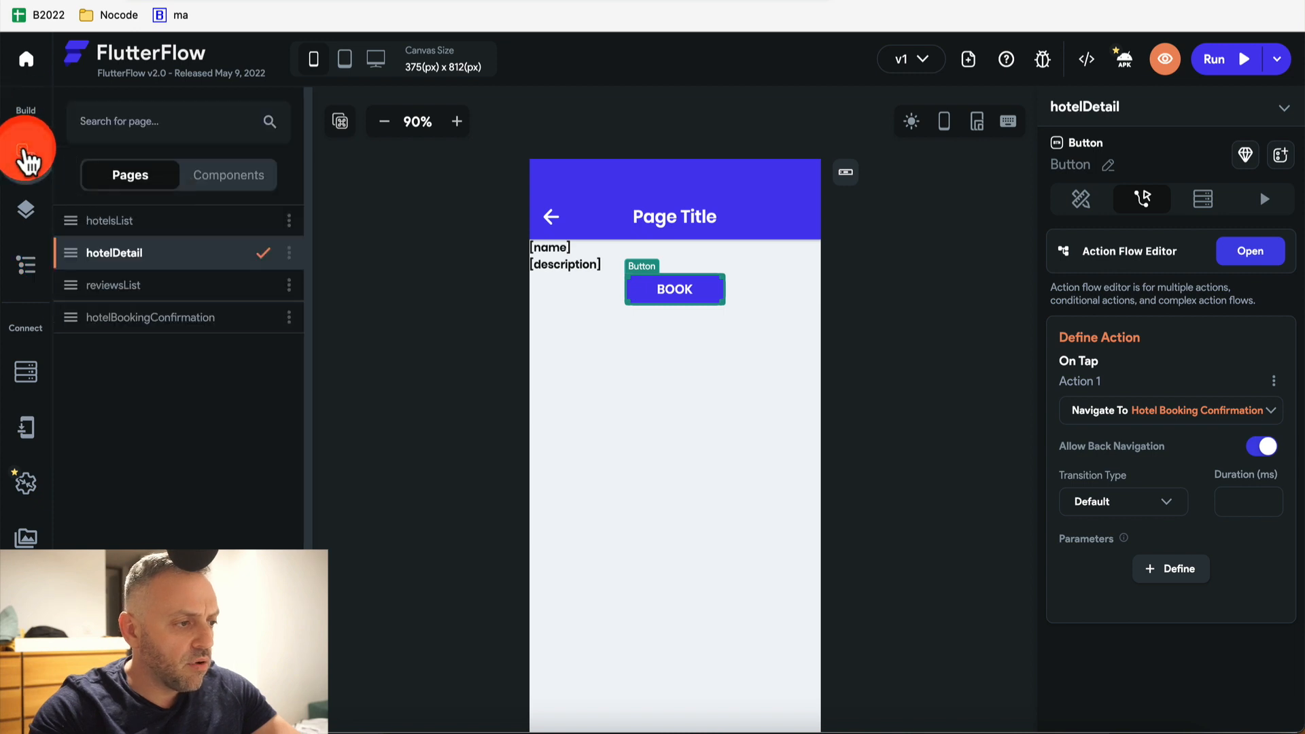
left_click(181, 325)
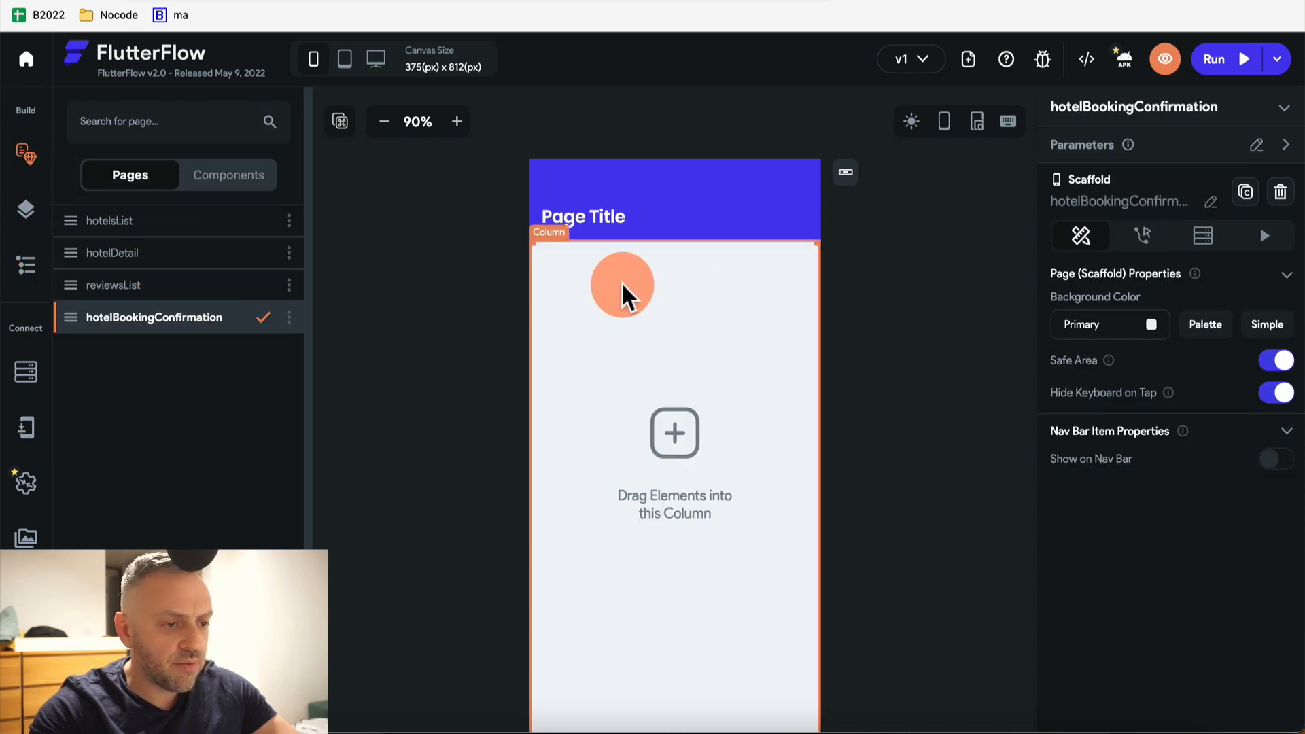
left_click(845, 178)
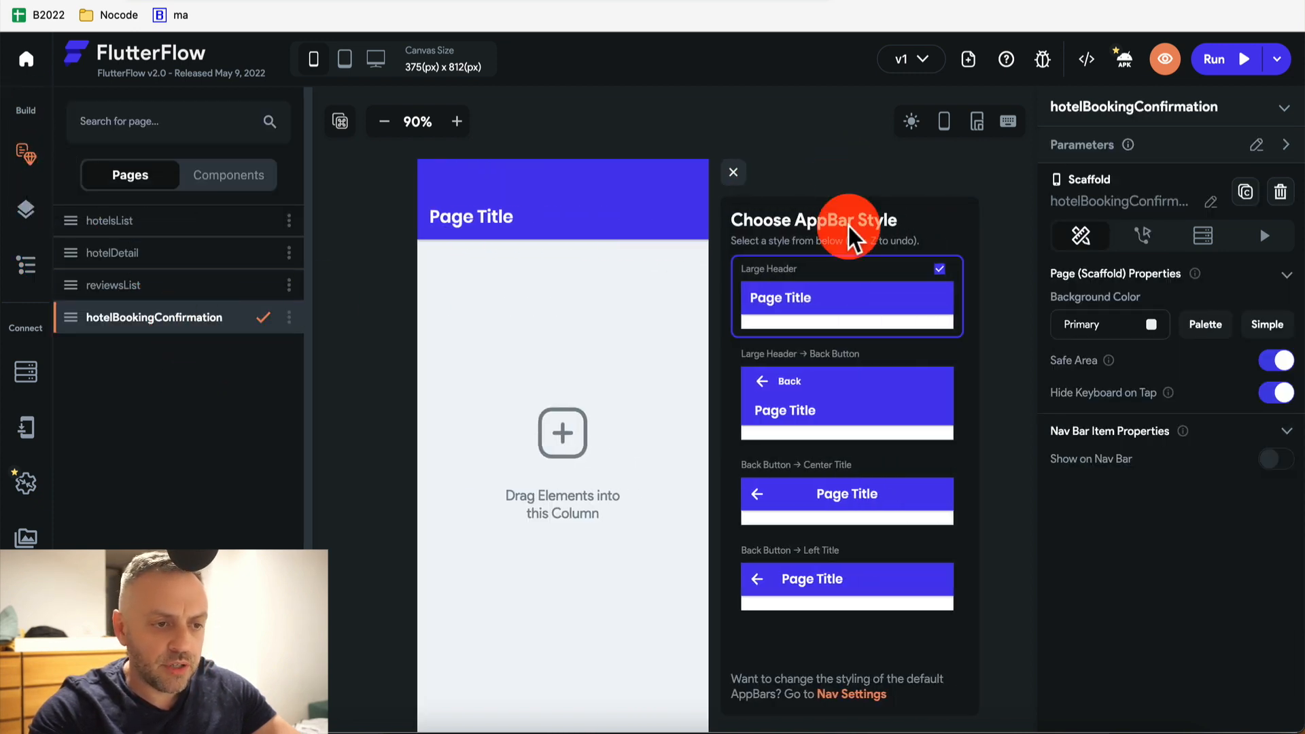
left_click(832, 503)
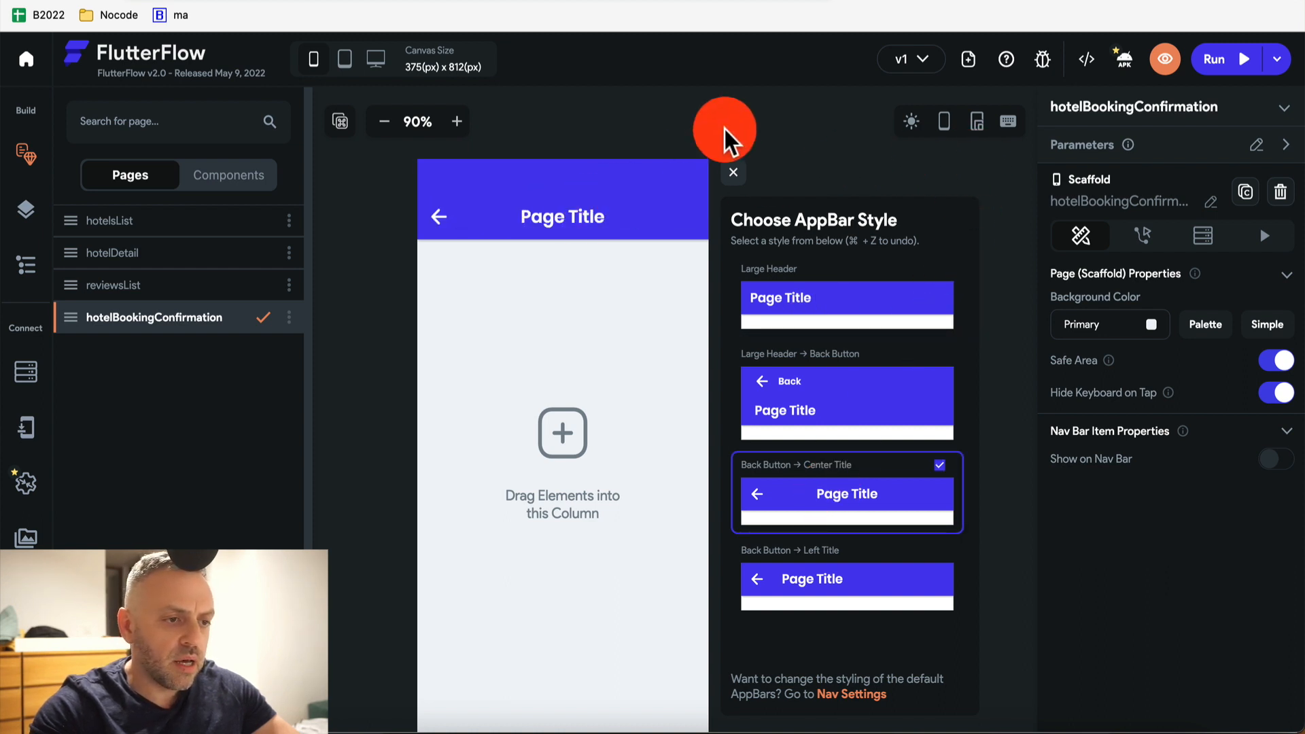
left_click(733, 172)
left_click(673, 343)
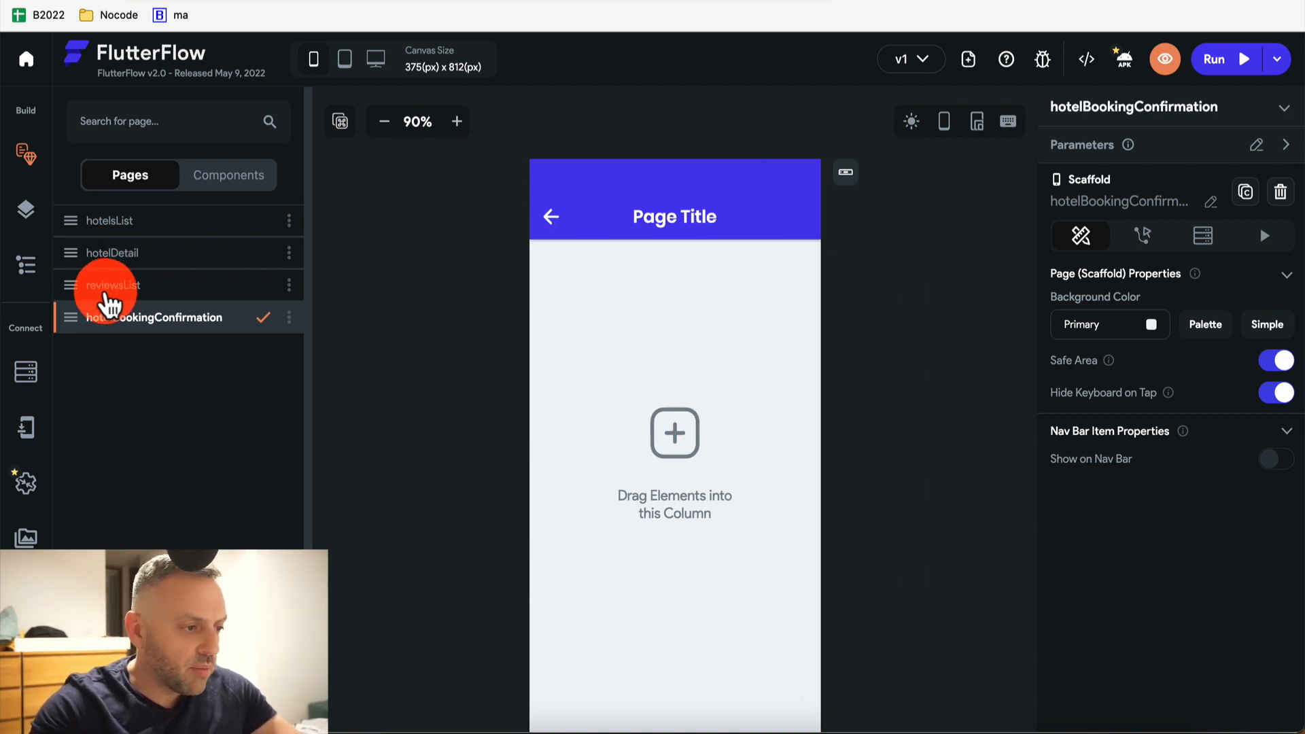
From the BOOK button, define a hotelDocRef parameter of type RecordReference to Hotels on the confirmation page
left_click(125, 257)
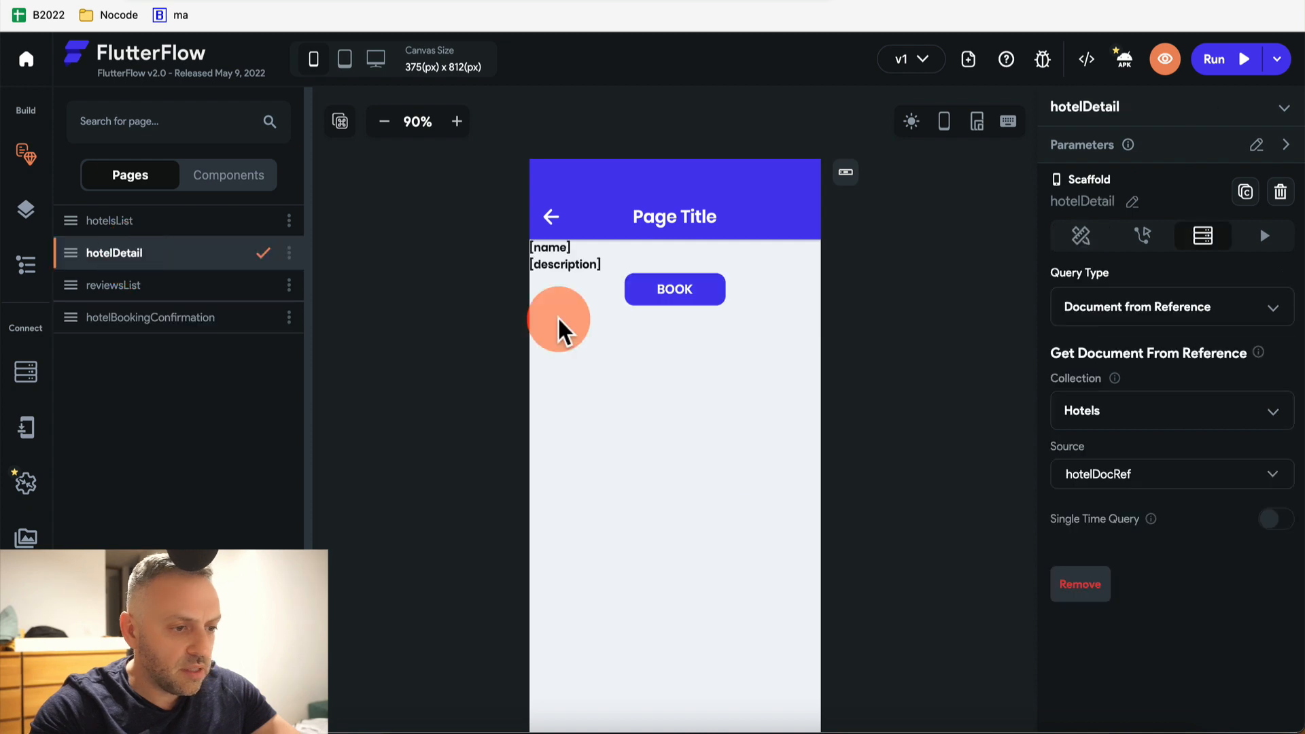
left_click(675, 290)
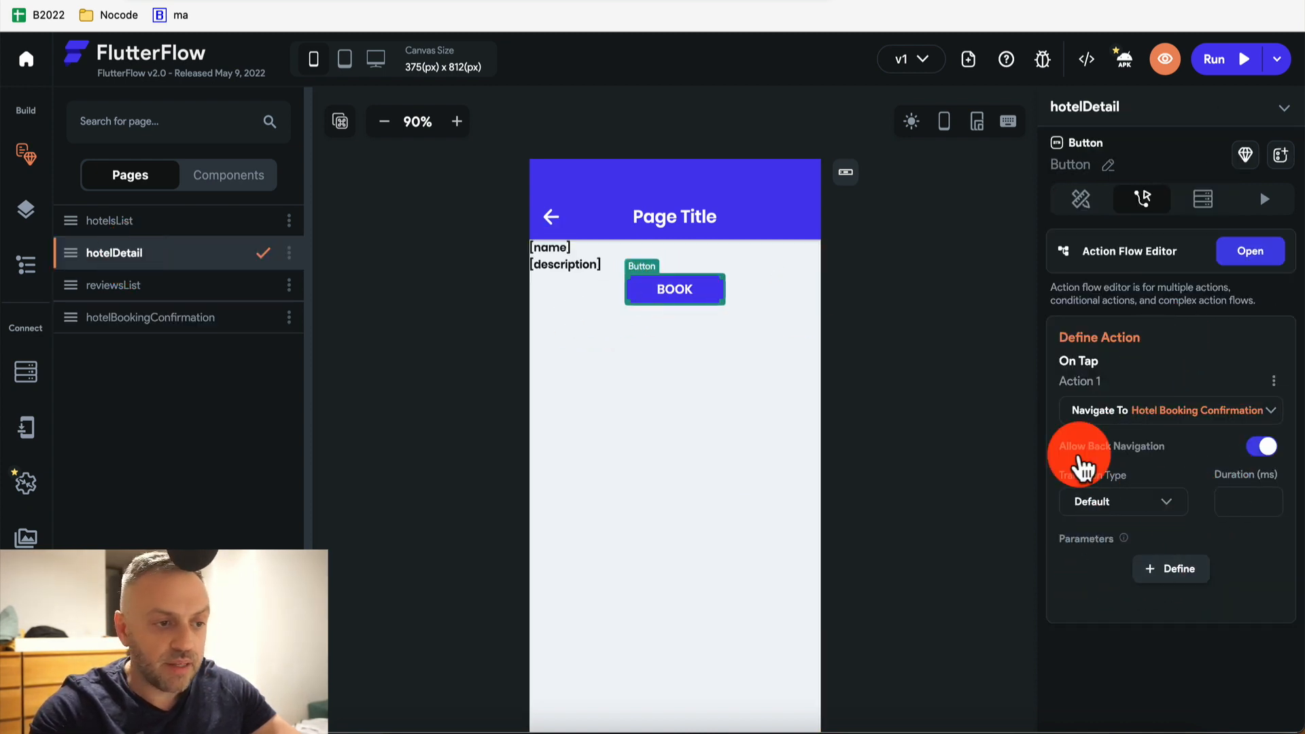
left_click(1171, 577)
left_click(1179, 257)
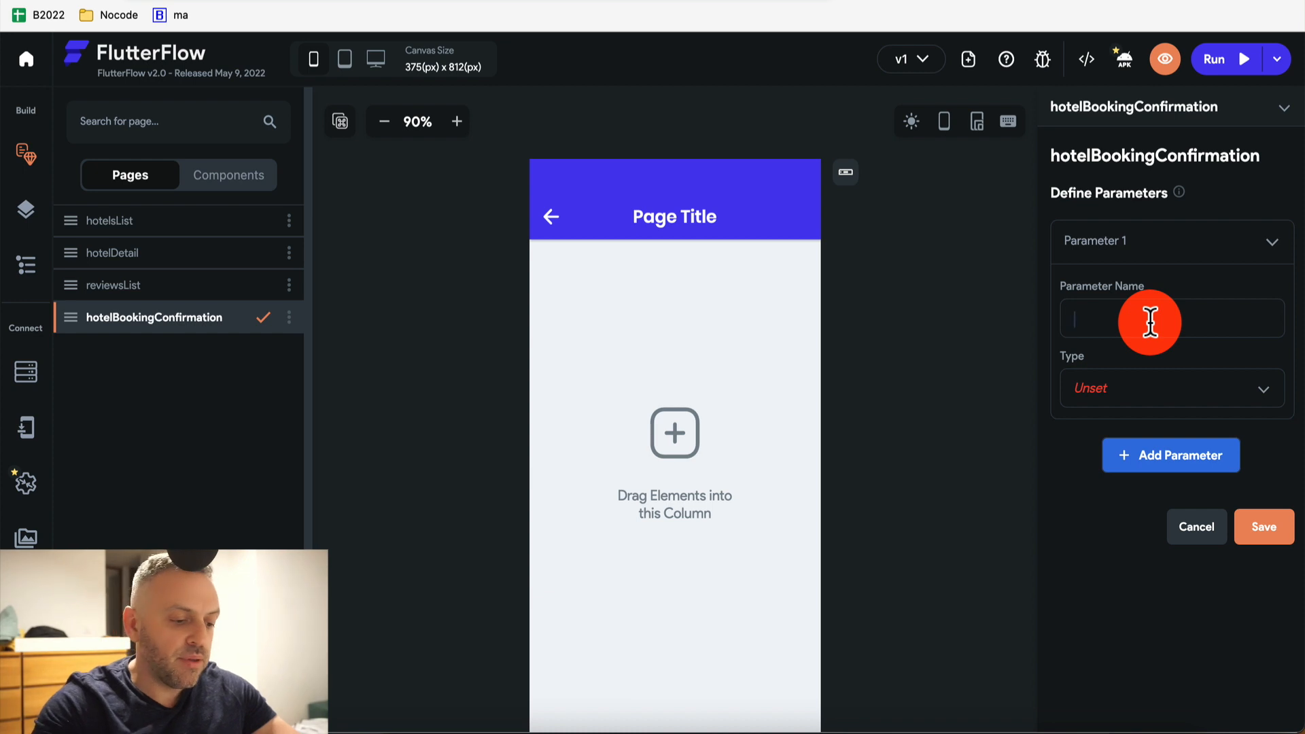
type("hotelDocRef")
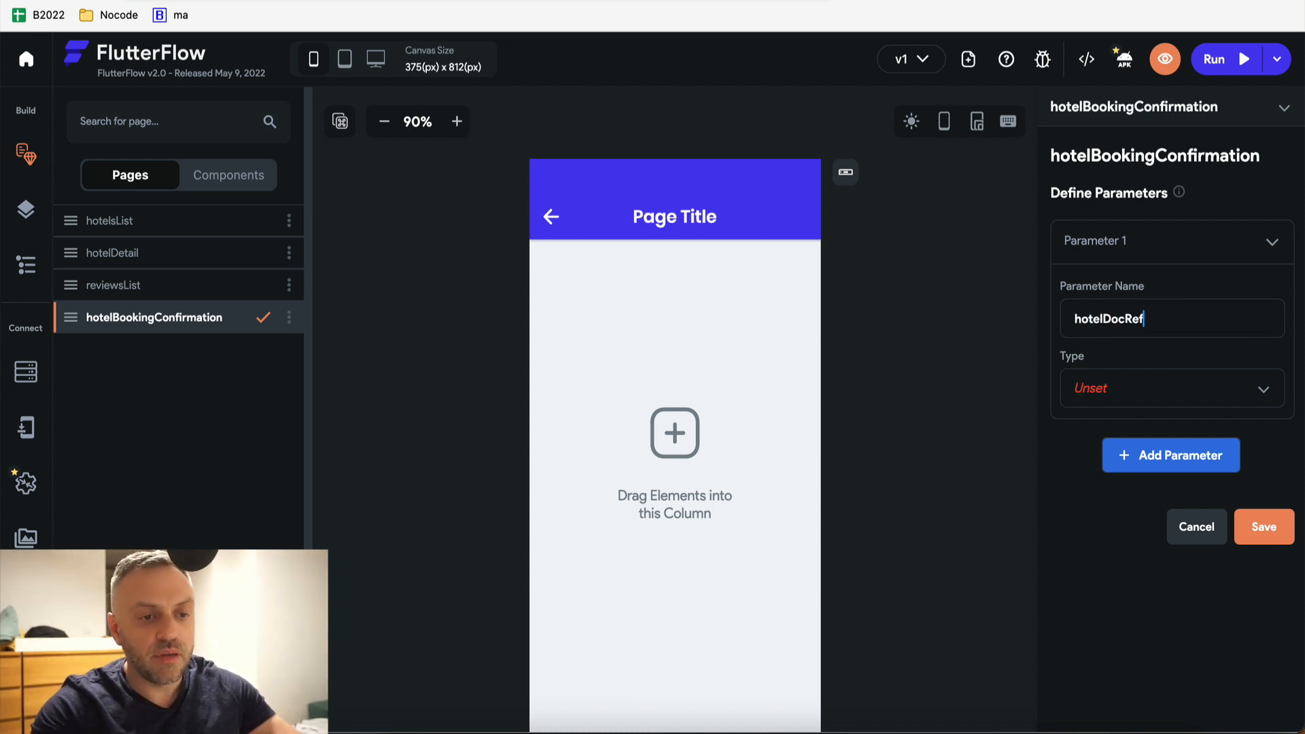
left_click(1168, 338)
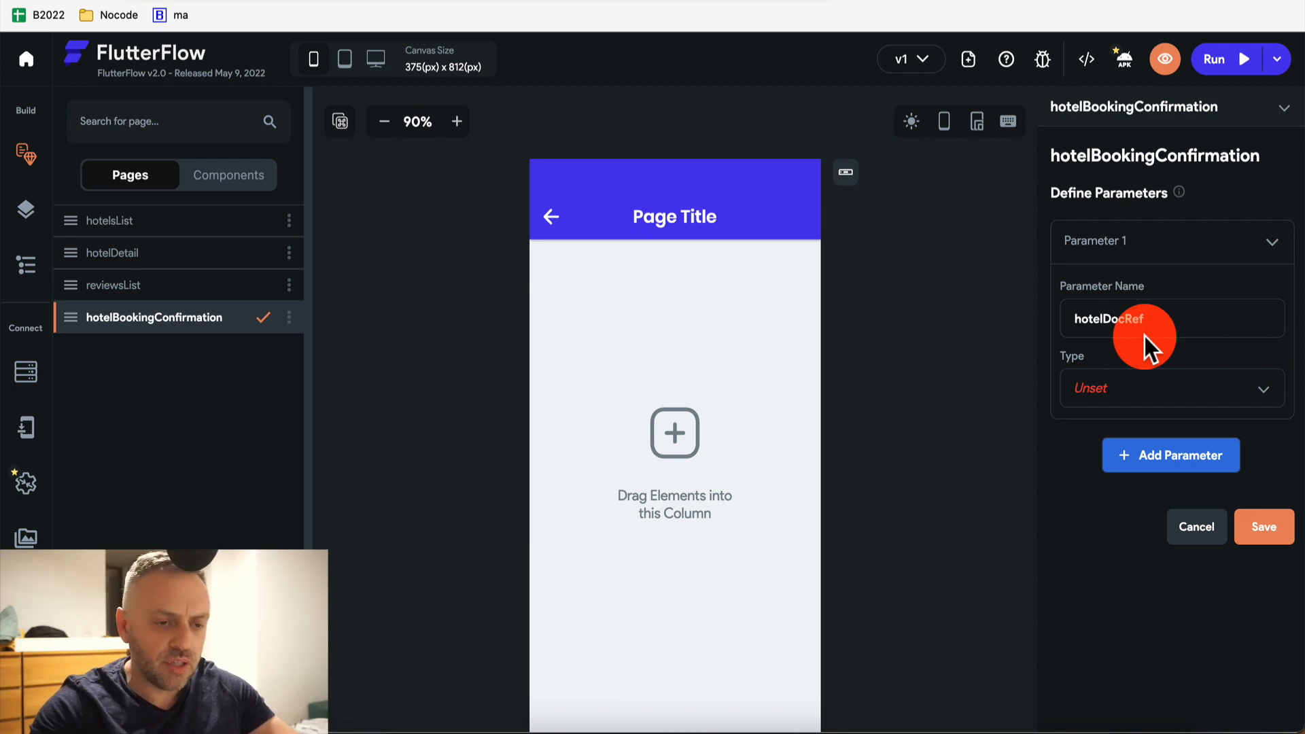
left_click(1124, 397)
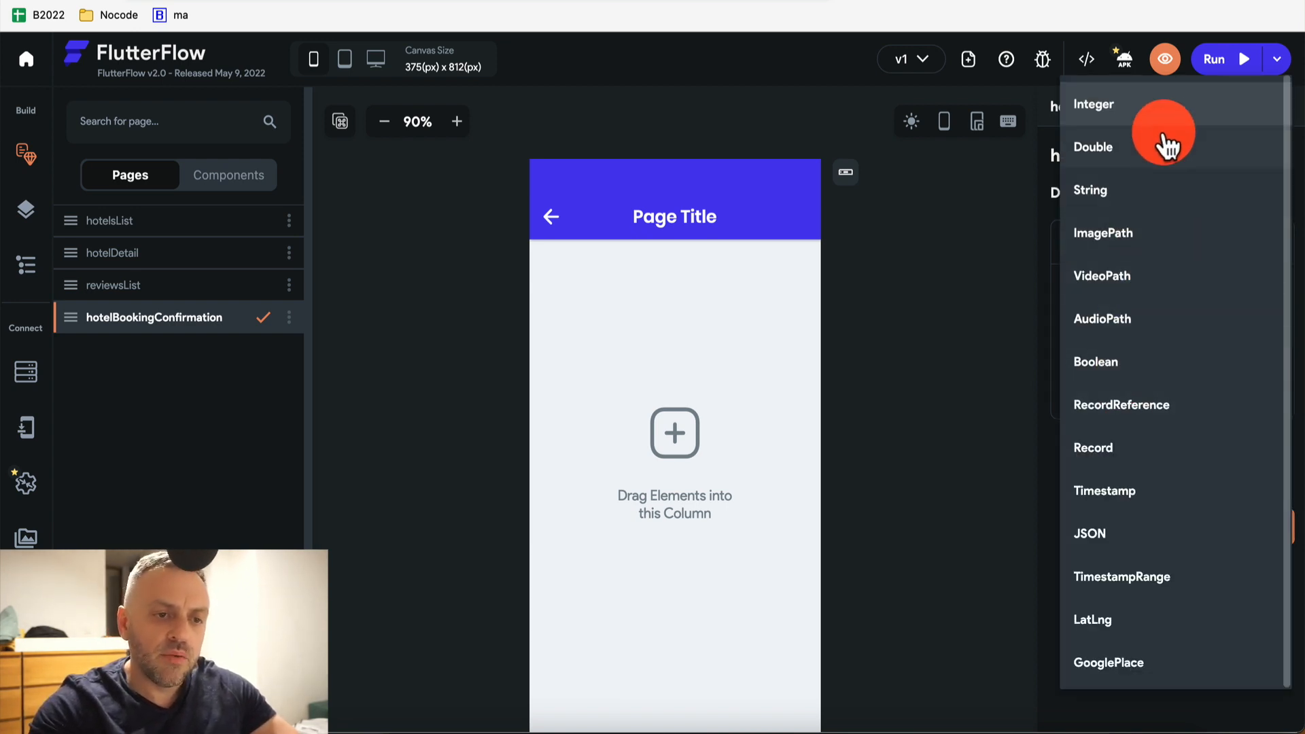
left_click(1129, 405)
left_click(1129, 467)
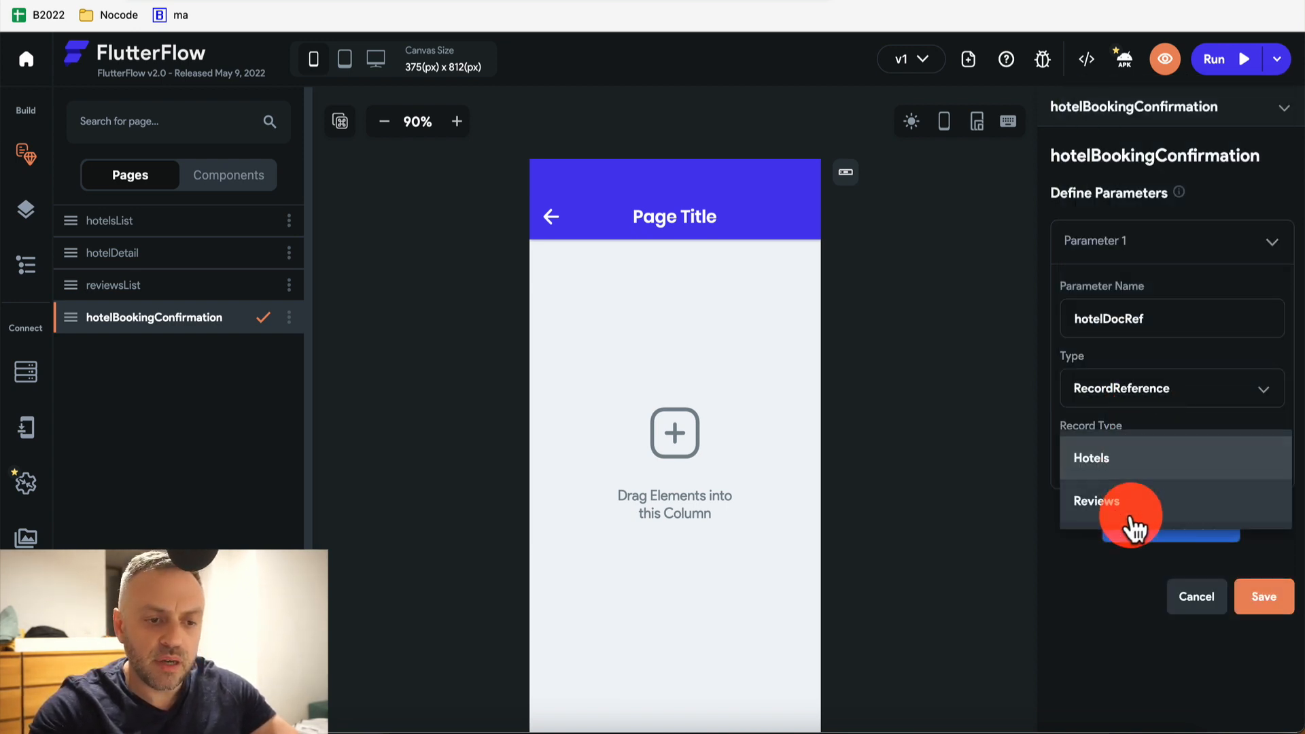
left_click(1159, 463)
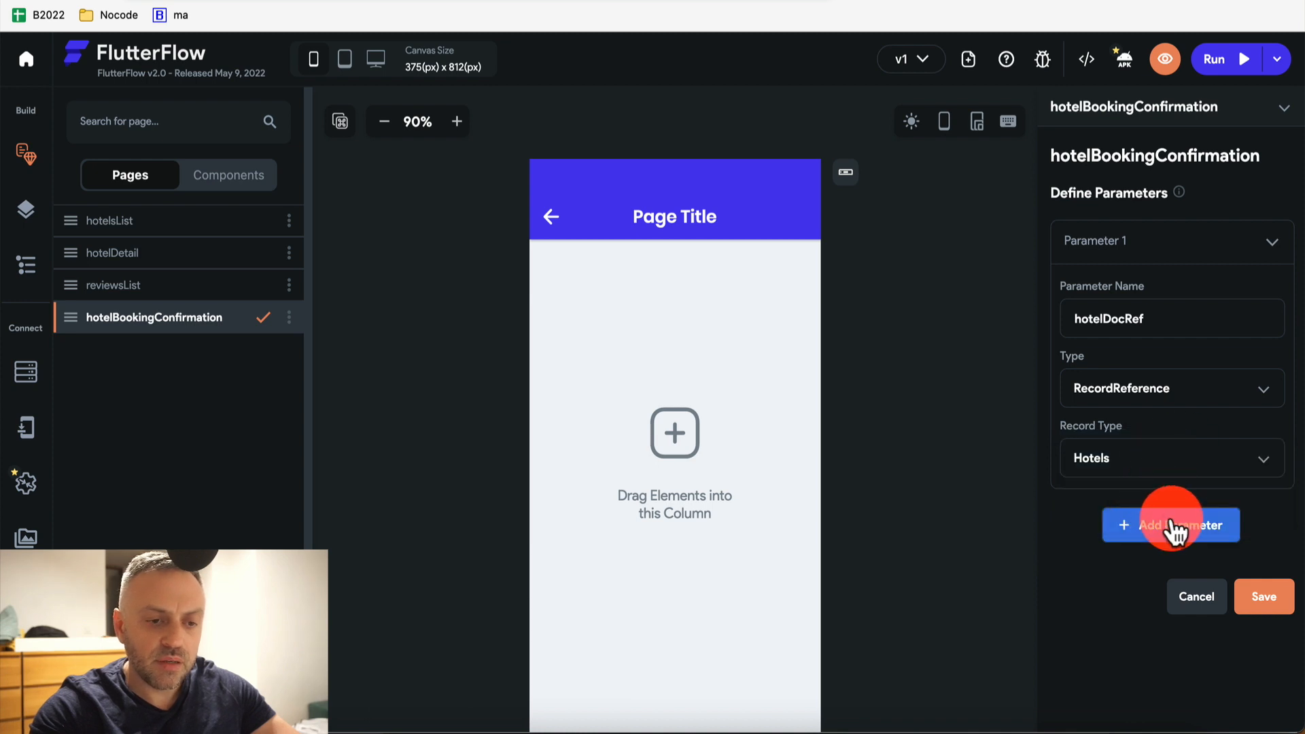
left_click(1250, 611)
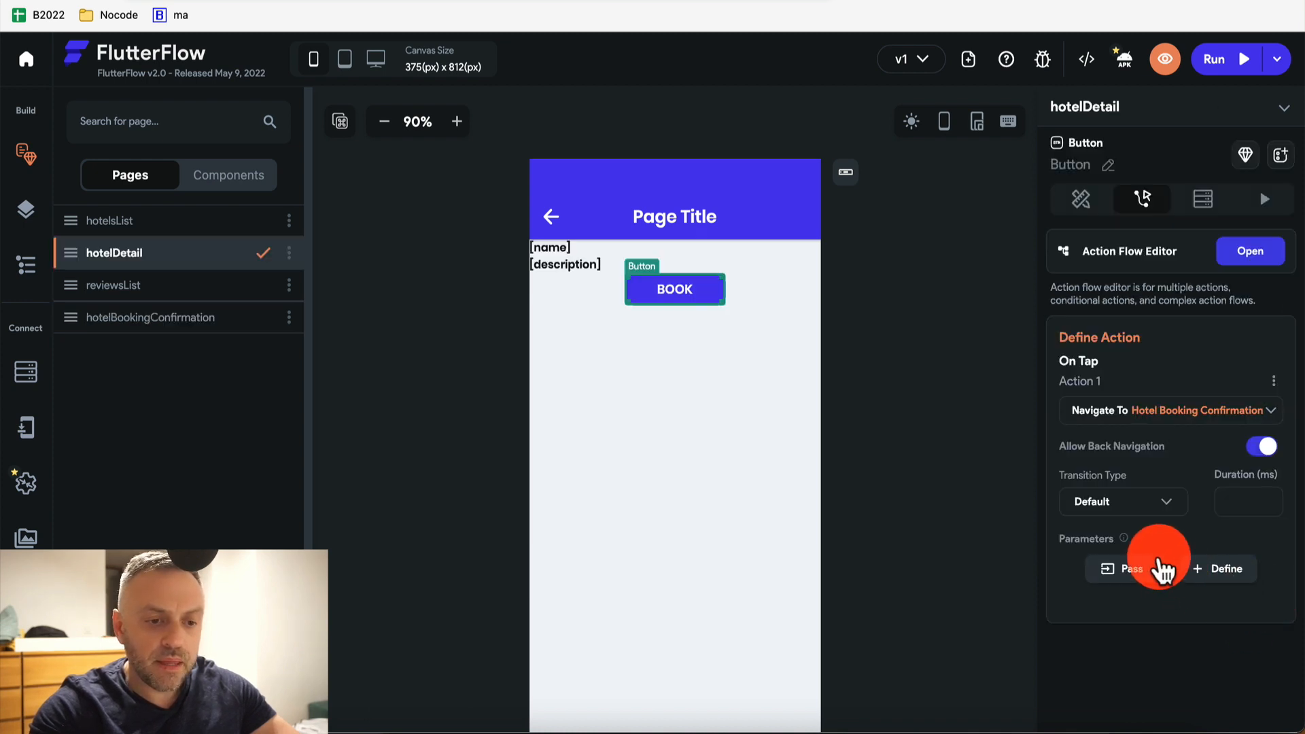
Pass hotelDocRef in the navigate action using the Hotels Record's reference
left_click(1148, 574)
left_click(1146, 579)
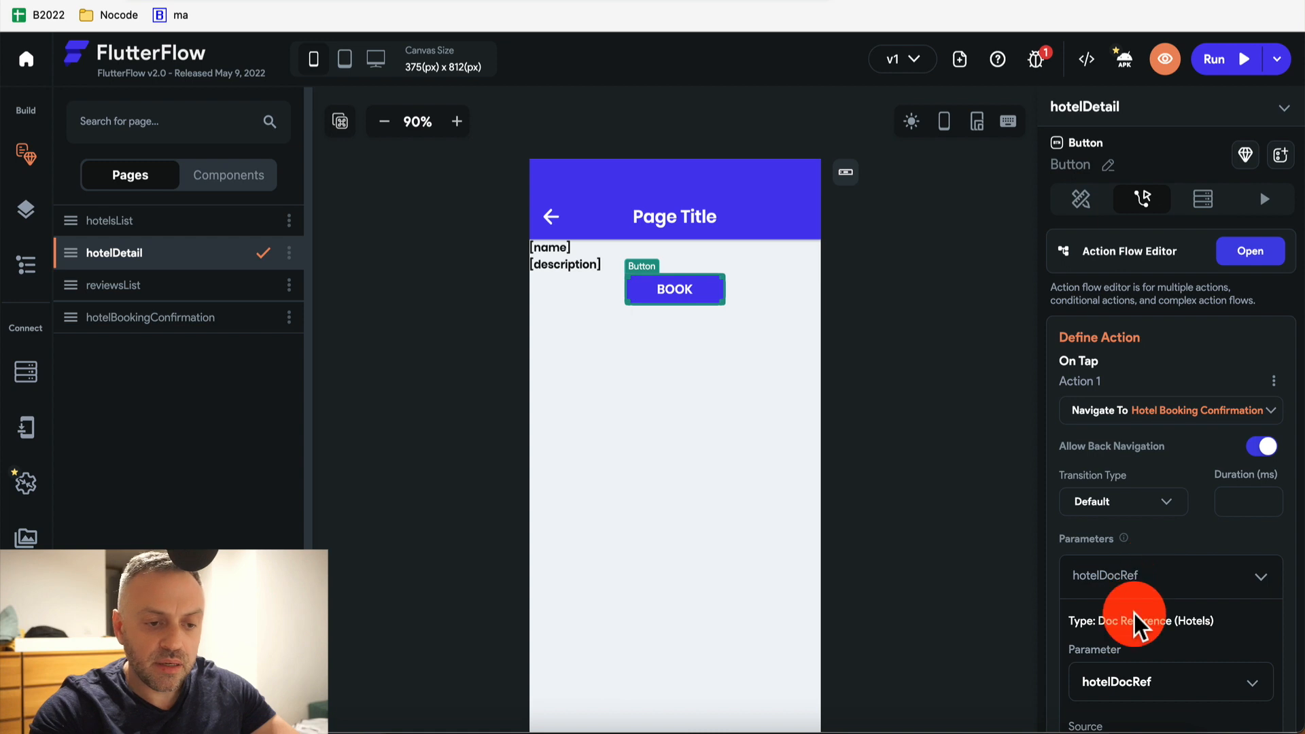
scroll(1134, 613, "down", 4)
left_click(1173, 518)
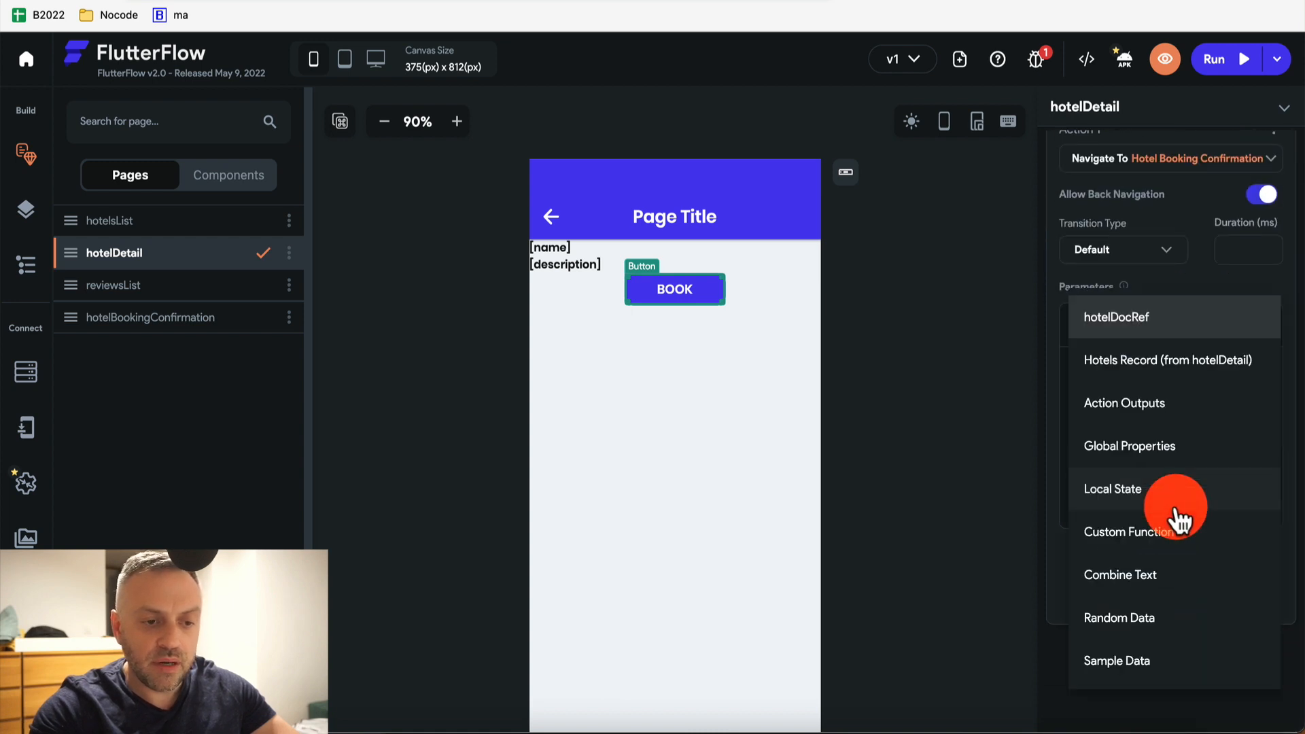
left_click(1149, 364)
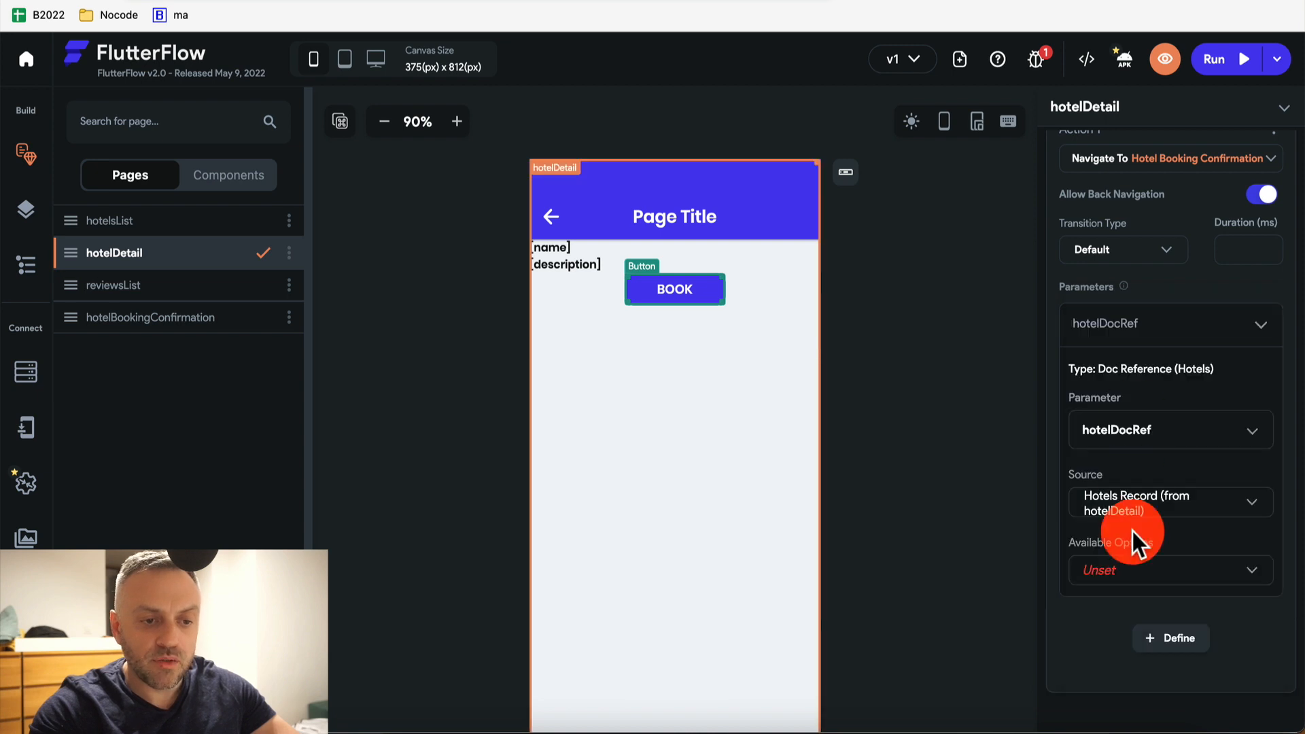
left_click(1149, 586)
left_click(1160, 658)
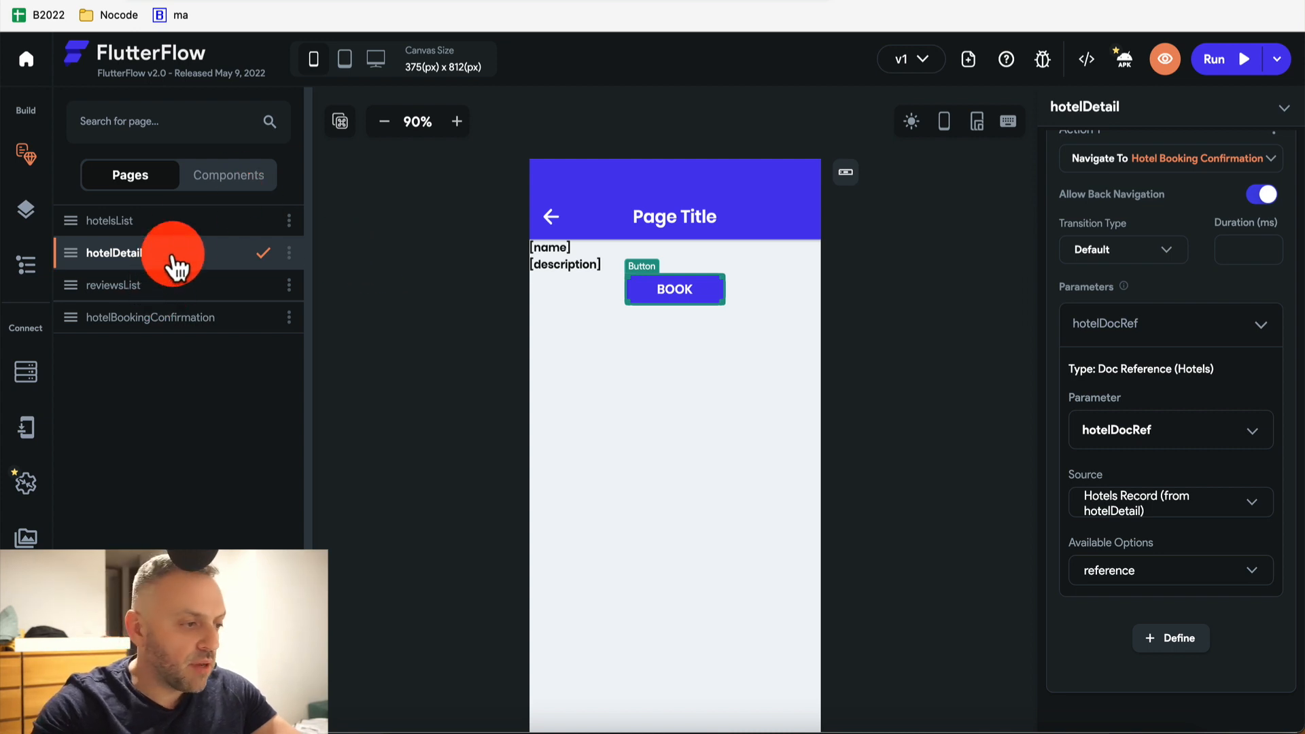
Select the whole hotelBookingConfirmation page in its widget tree
left_click(138, 319)
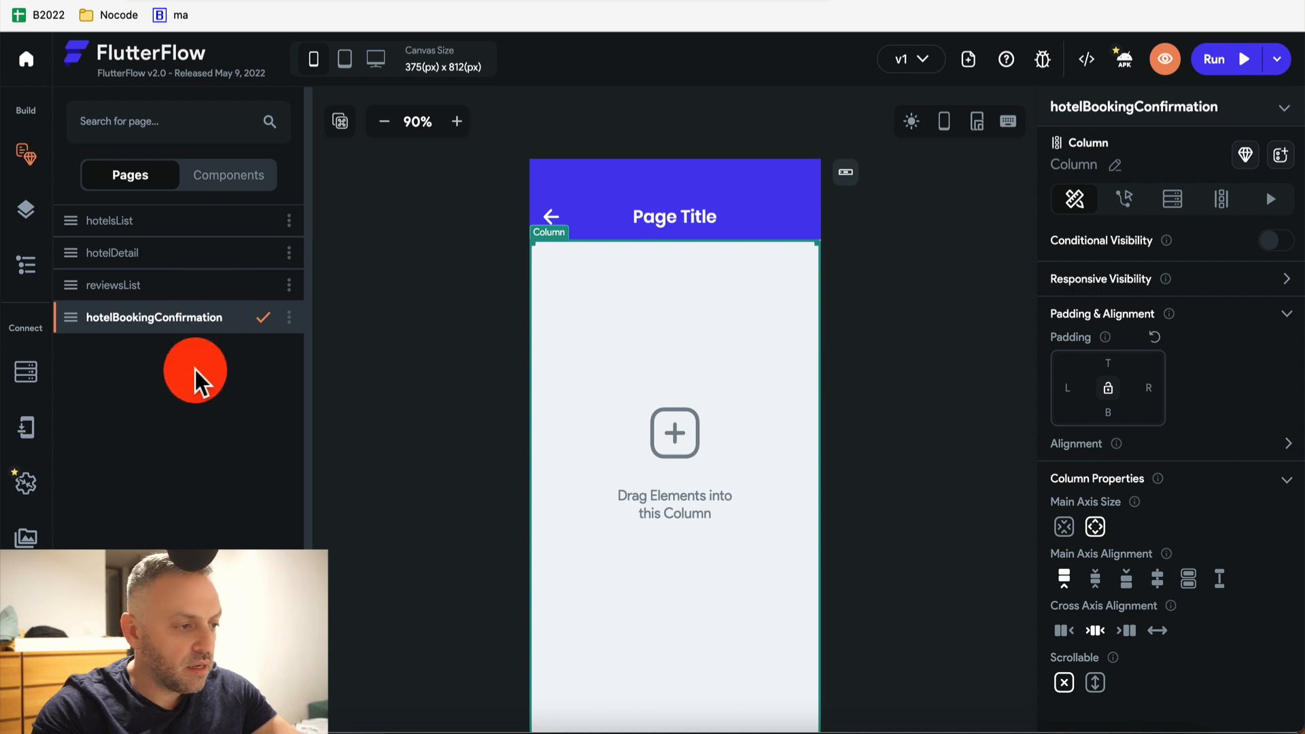
left_click(26, 265)
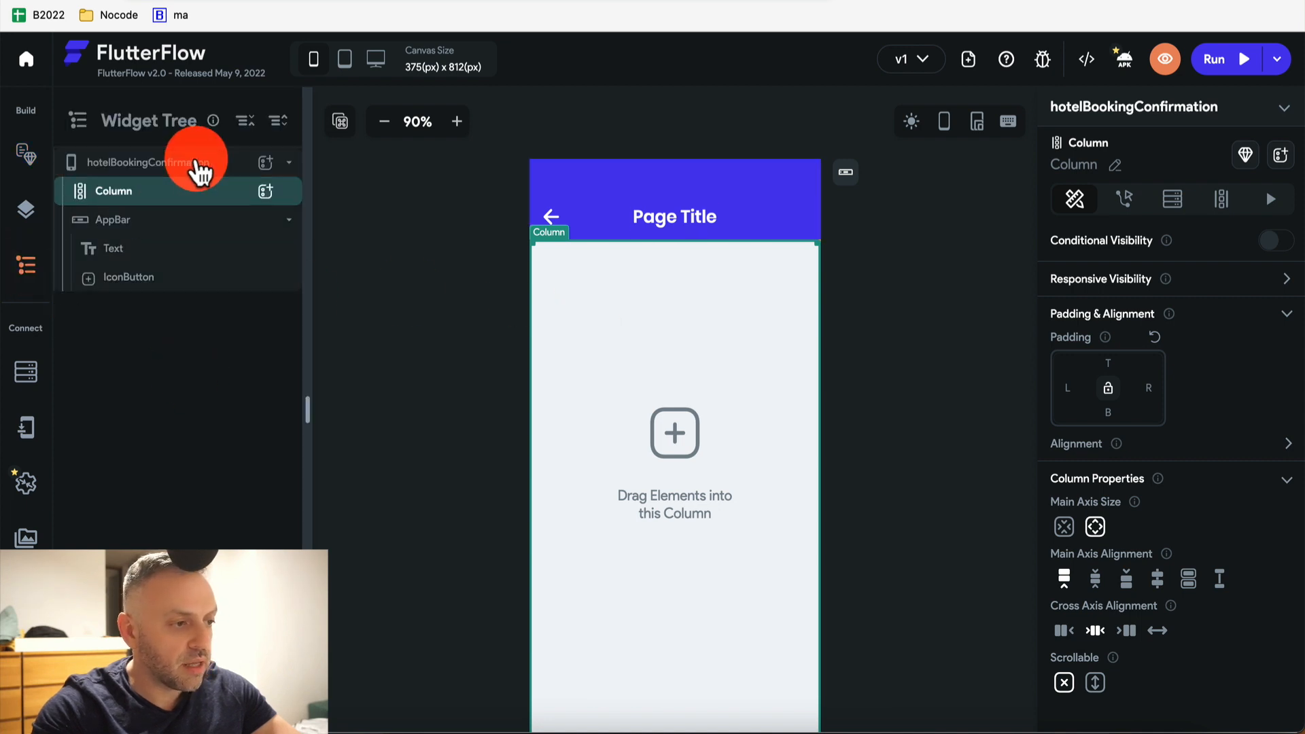
left_click(204, 163)
left_click(212, 164)
left_click(288, 164)
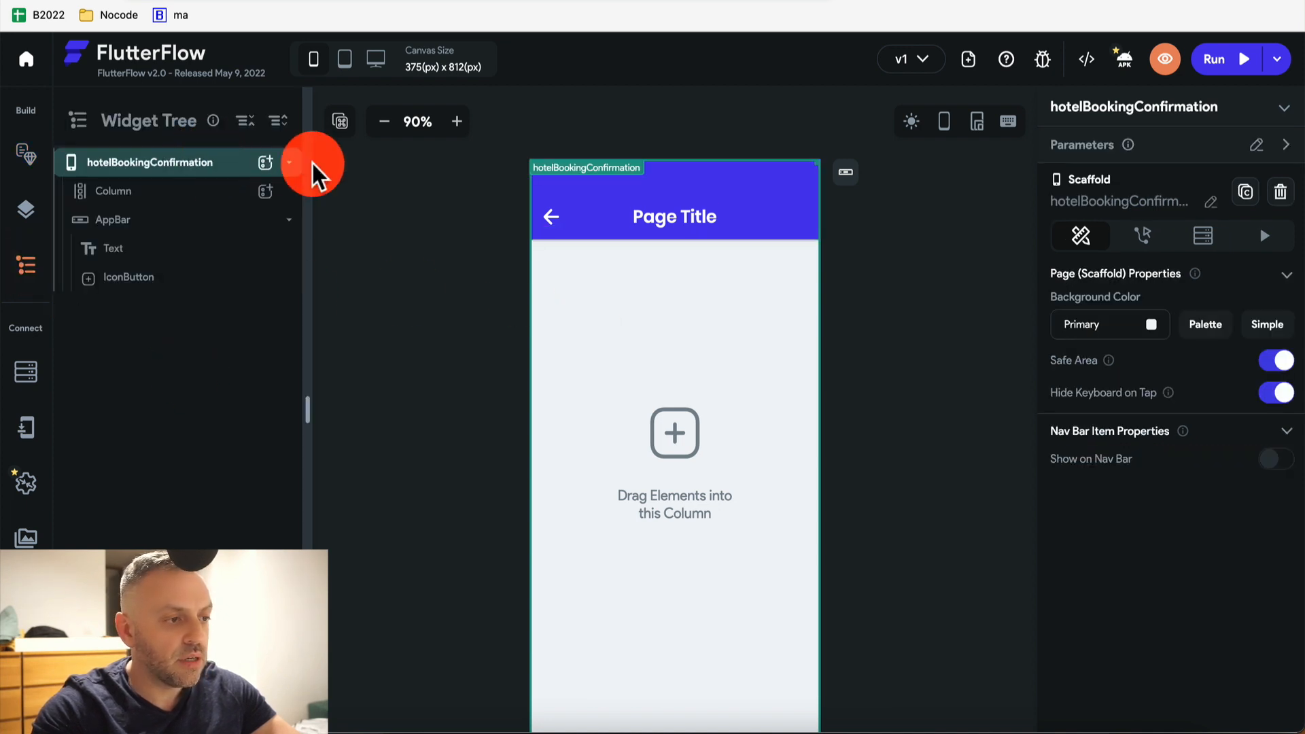
Add a Document from Reference backend query on Hotels, sourced from hotelDocRef
left_click(1203, 235)
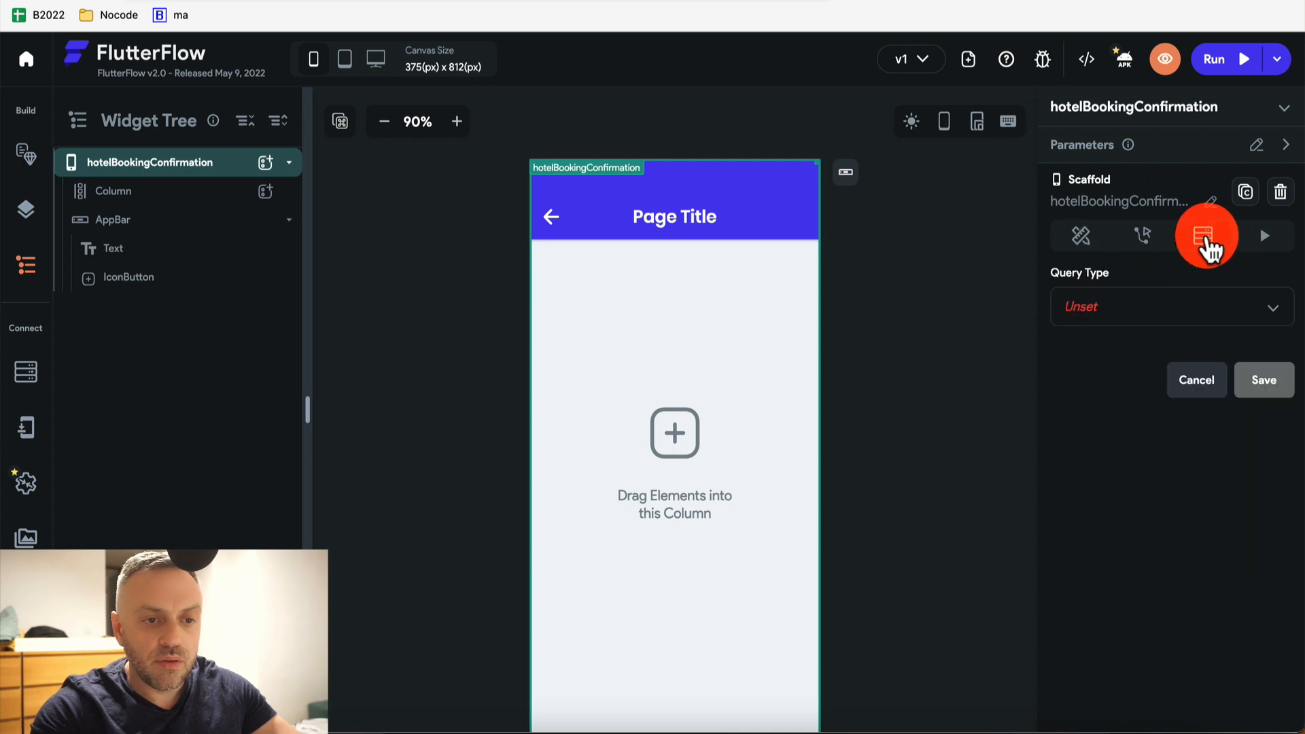
left_click(1160, 318)
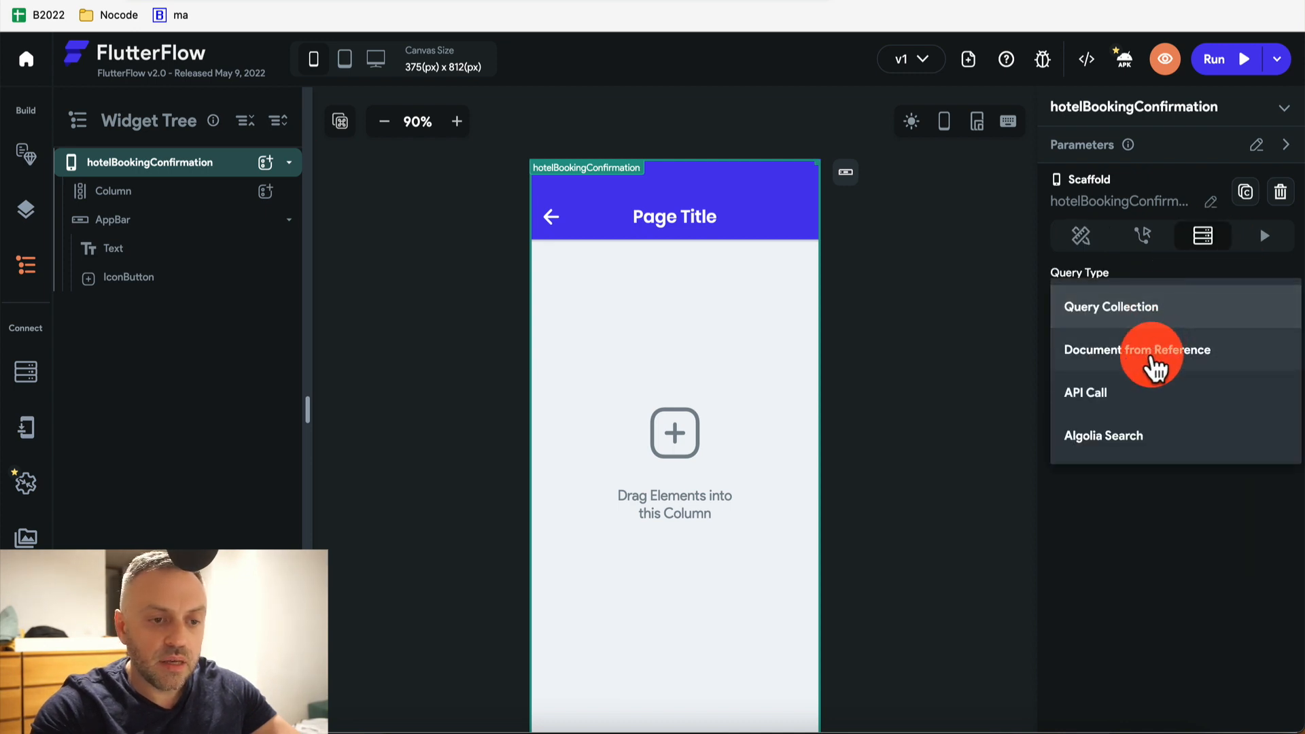
left_click(1157, 350)
left_click(1163, 413)
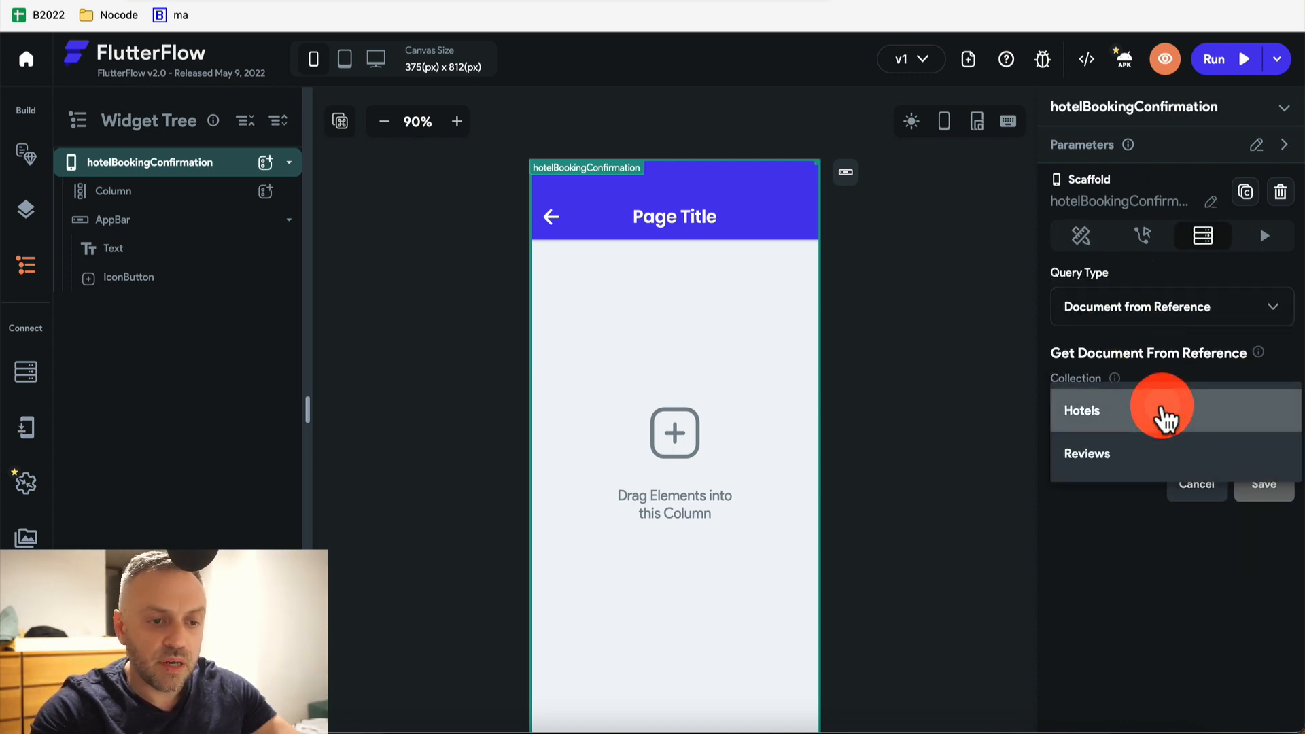
left_click(1163, 411)
left_click(1158, 480)
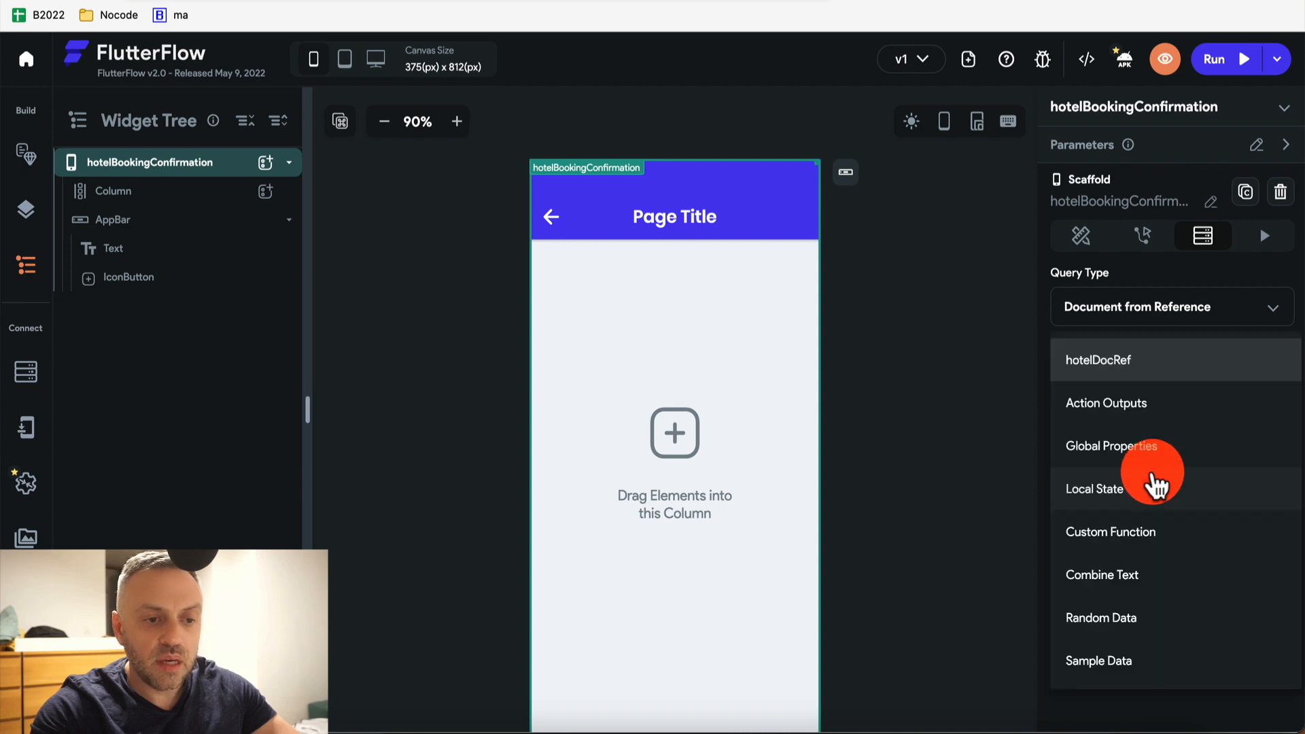
left_click(1160, 362)
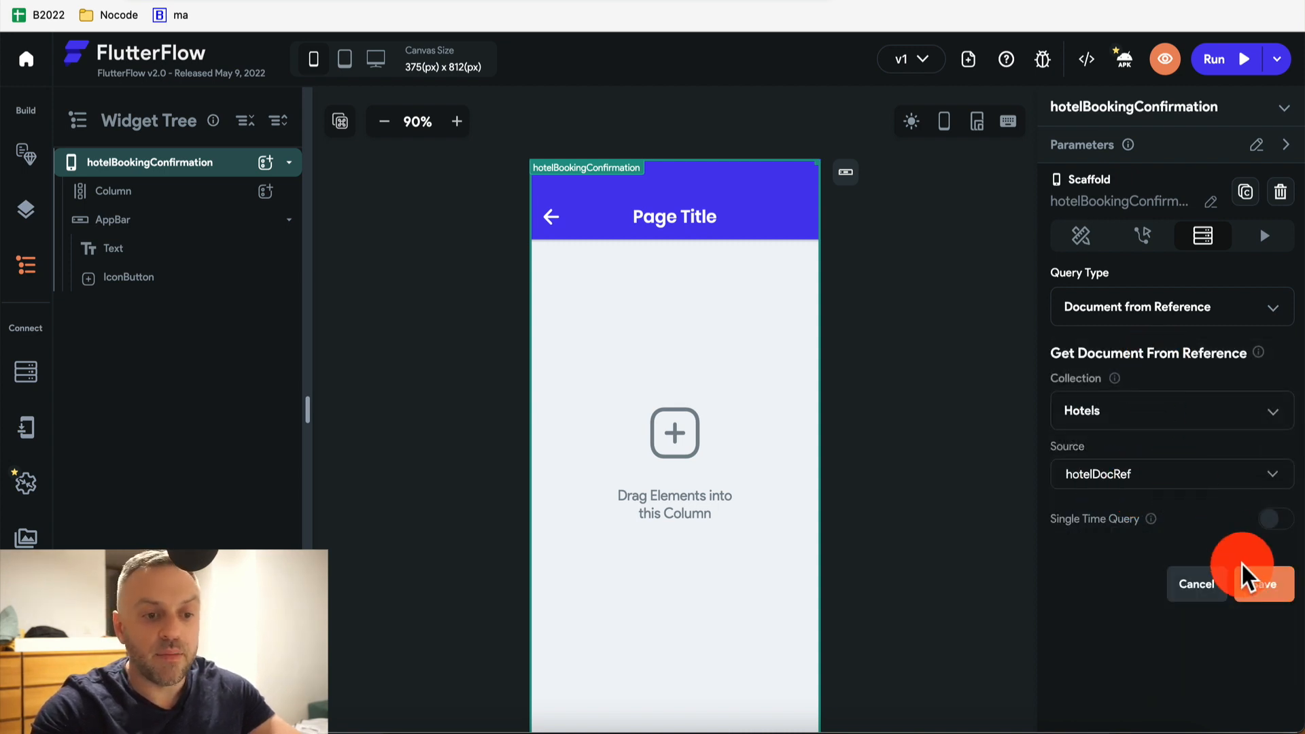
left_click(1278, 580)
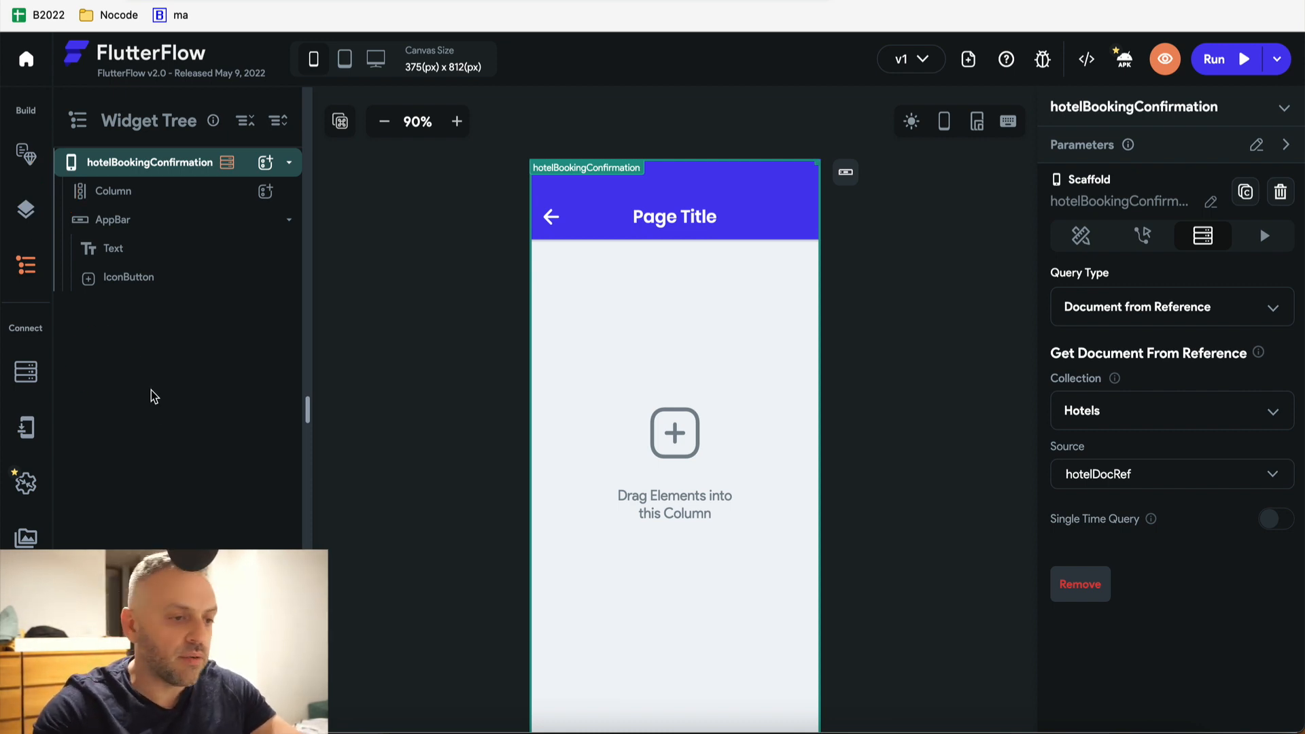
Add a Text widget to the body Column bound to the Hotels record's name
left_click(210, 163)
left_click(126, 249)
left_click(255, 231)
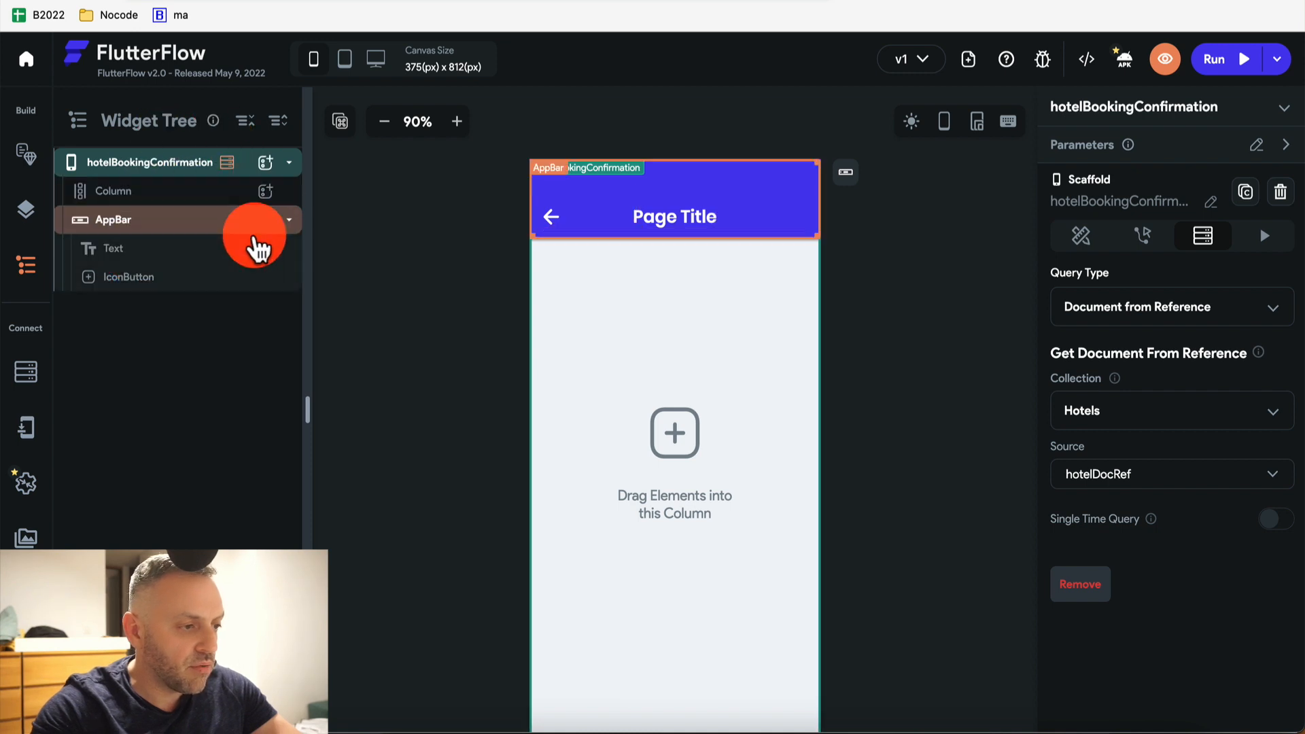
left_click(262, 200)
left_click(266, 192)
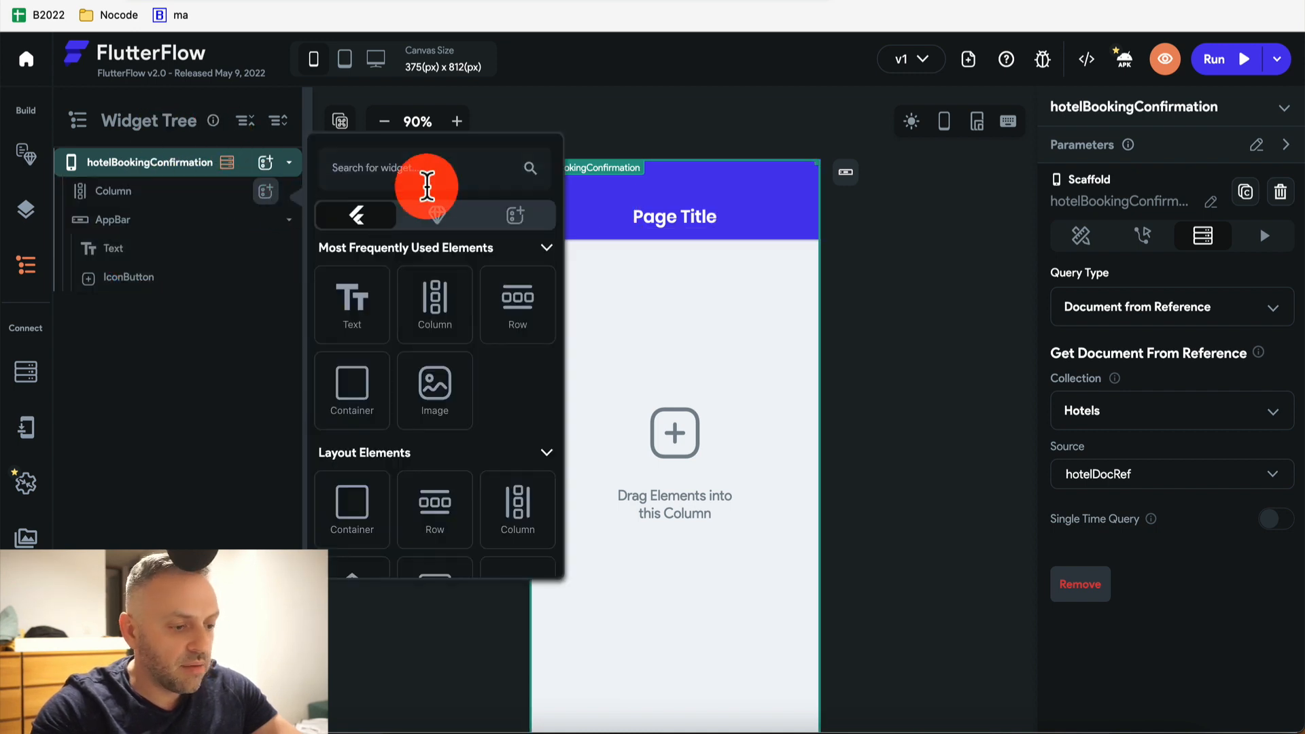
left_click(352, 299)
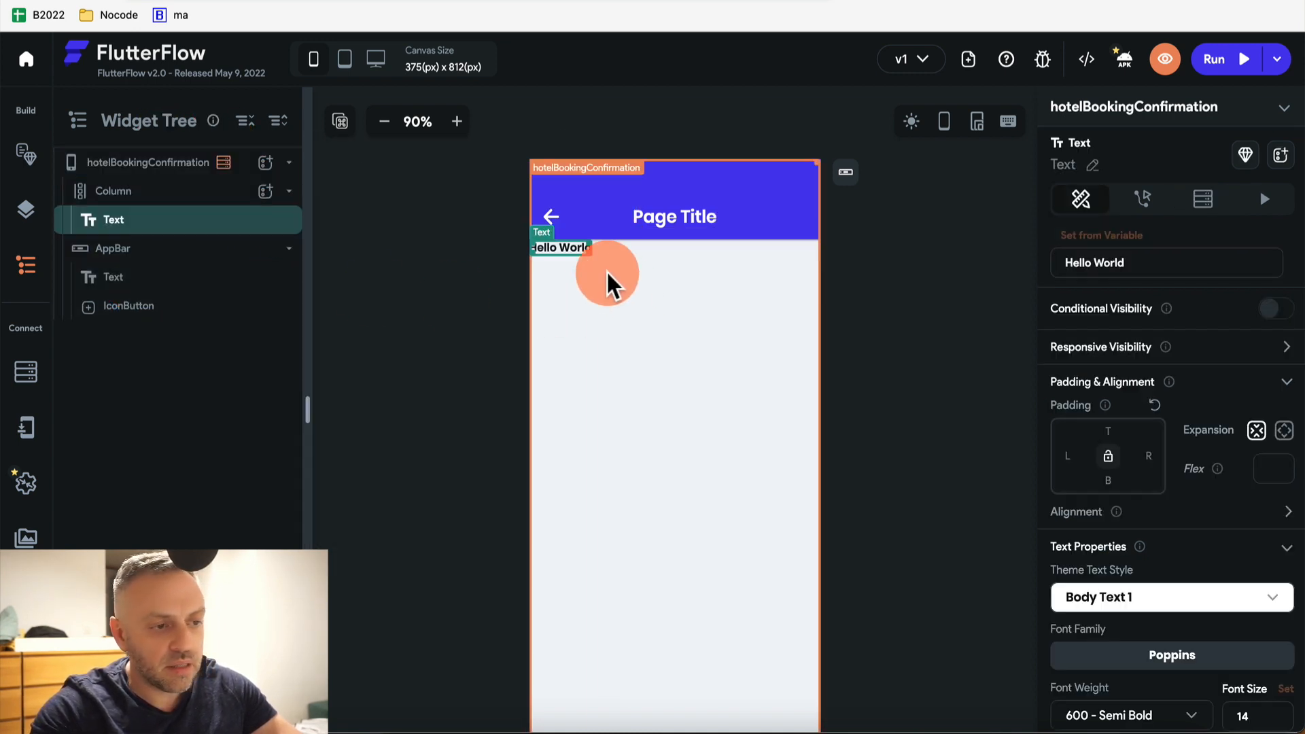
left_click(1135, 238)
left_click(1132, 269)
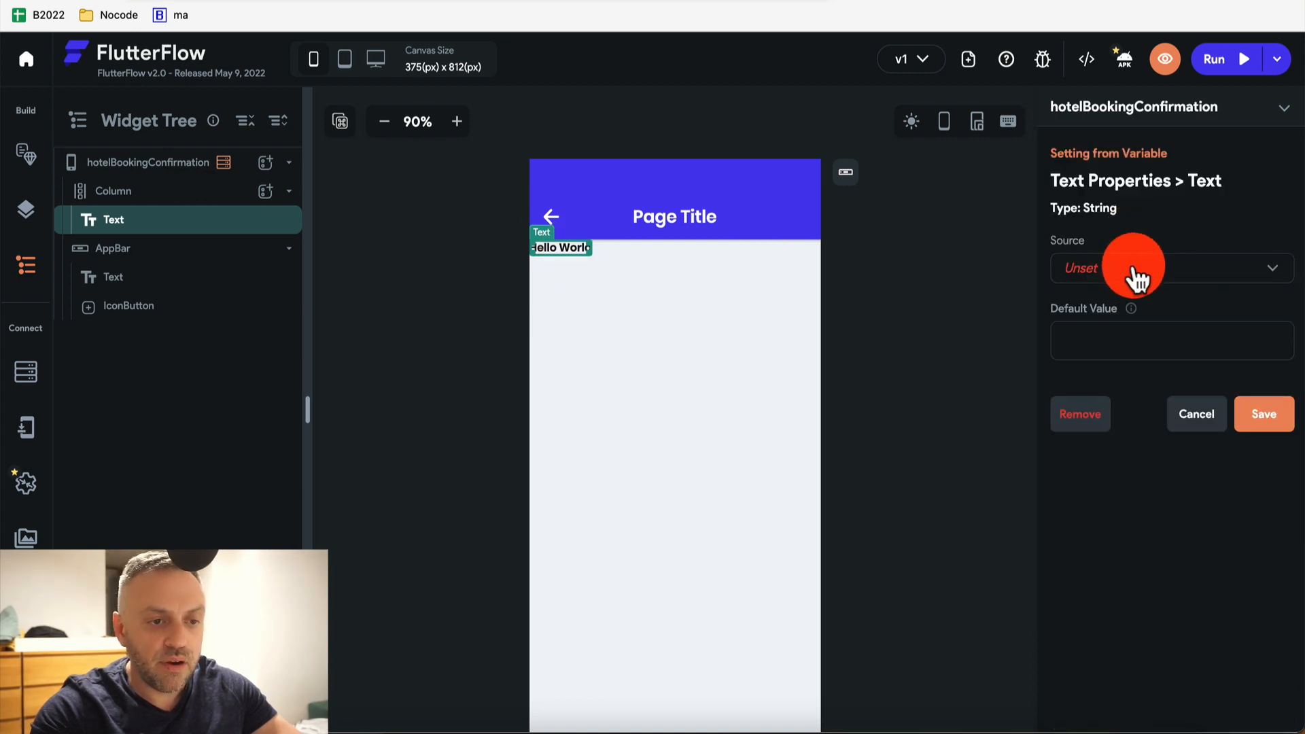
left_click(1138, 314)
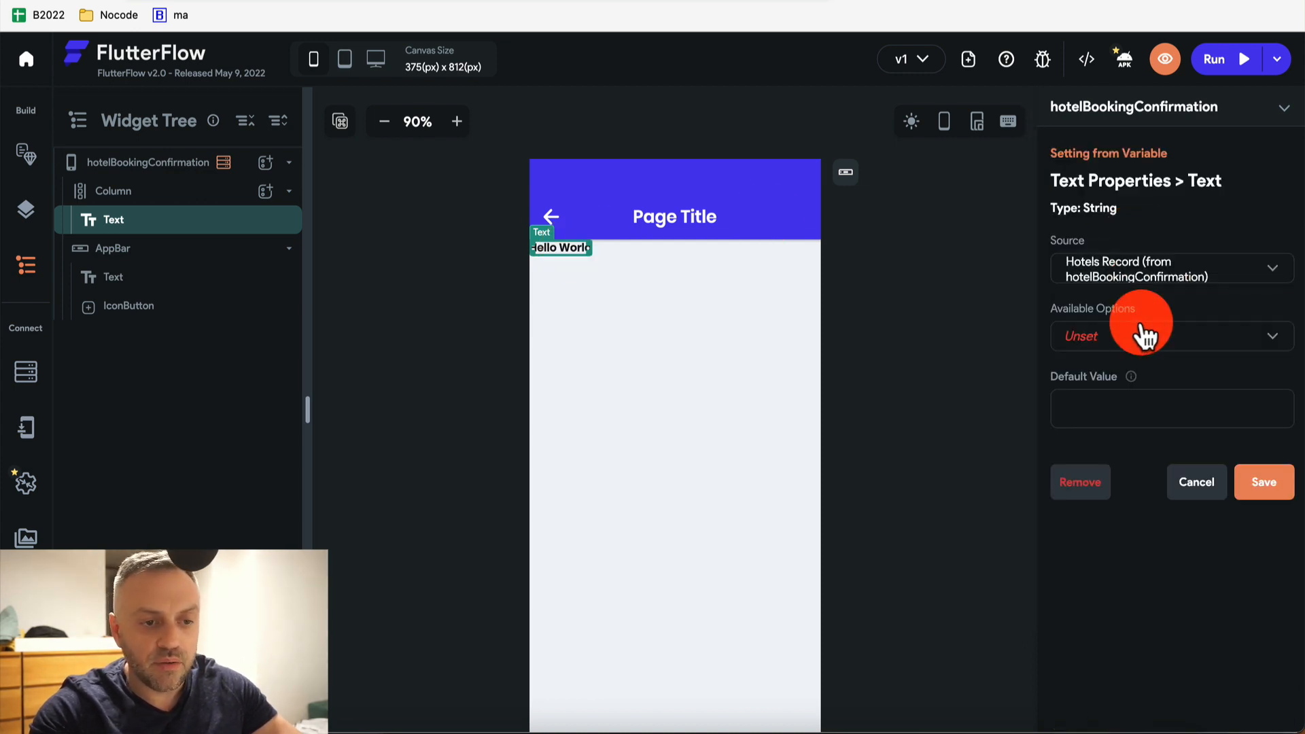
left_click(1144, 340)
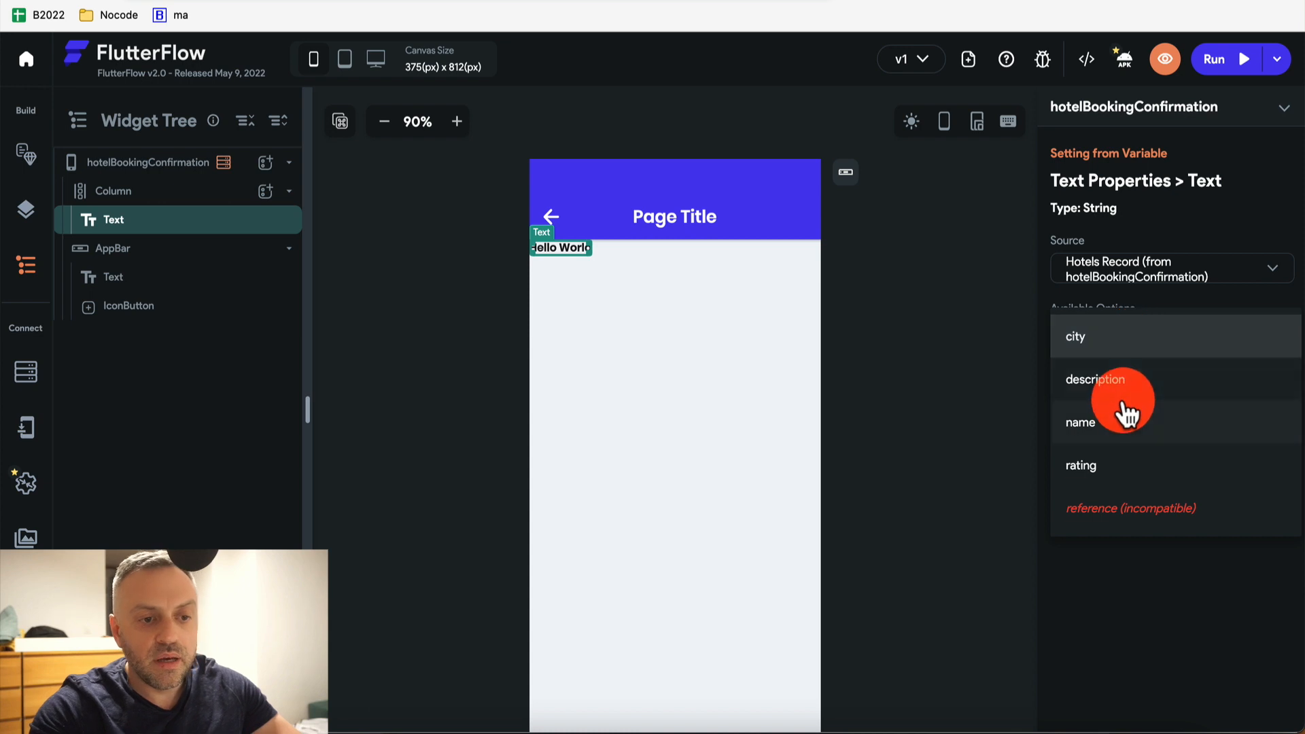
left_click(1122, 421)
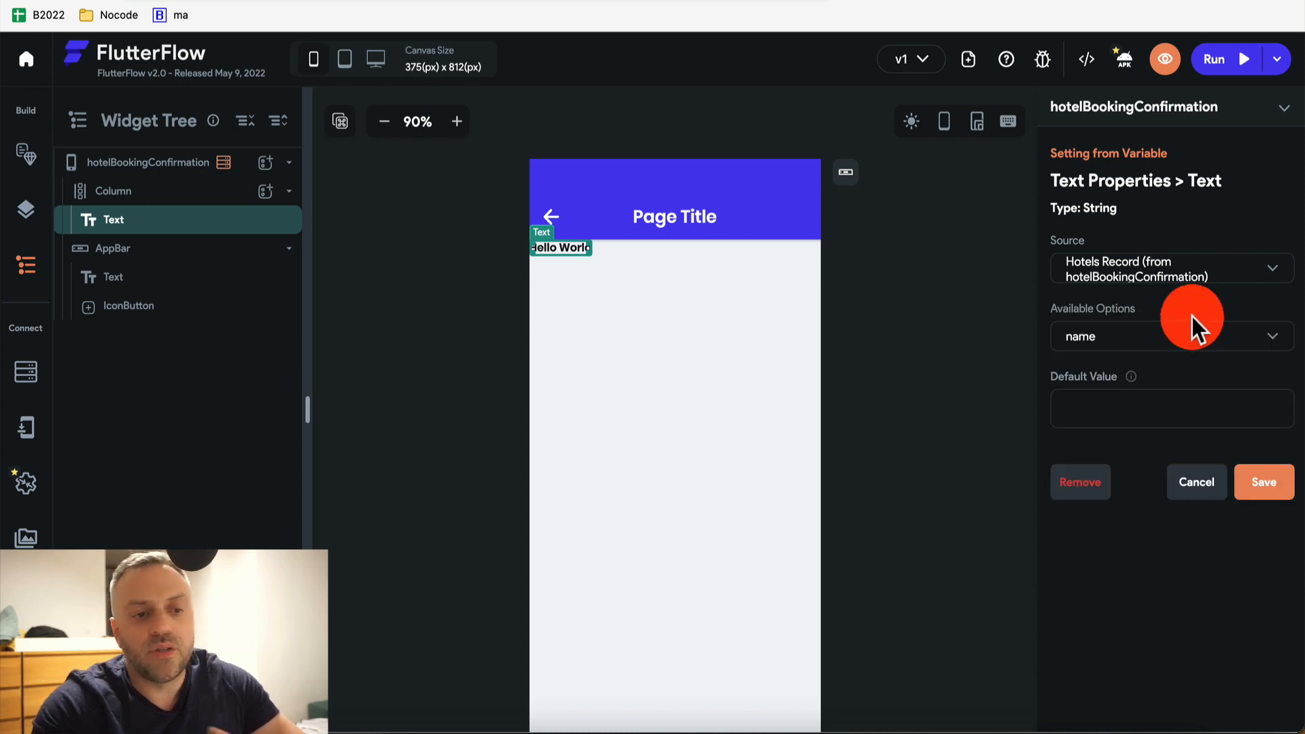
left_click(1260, 482)
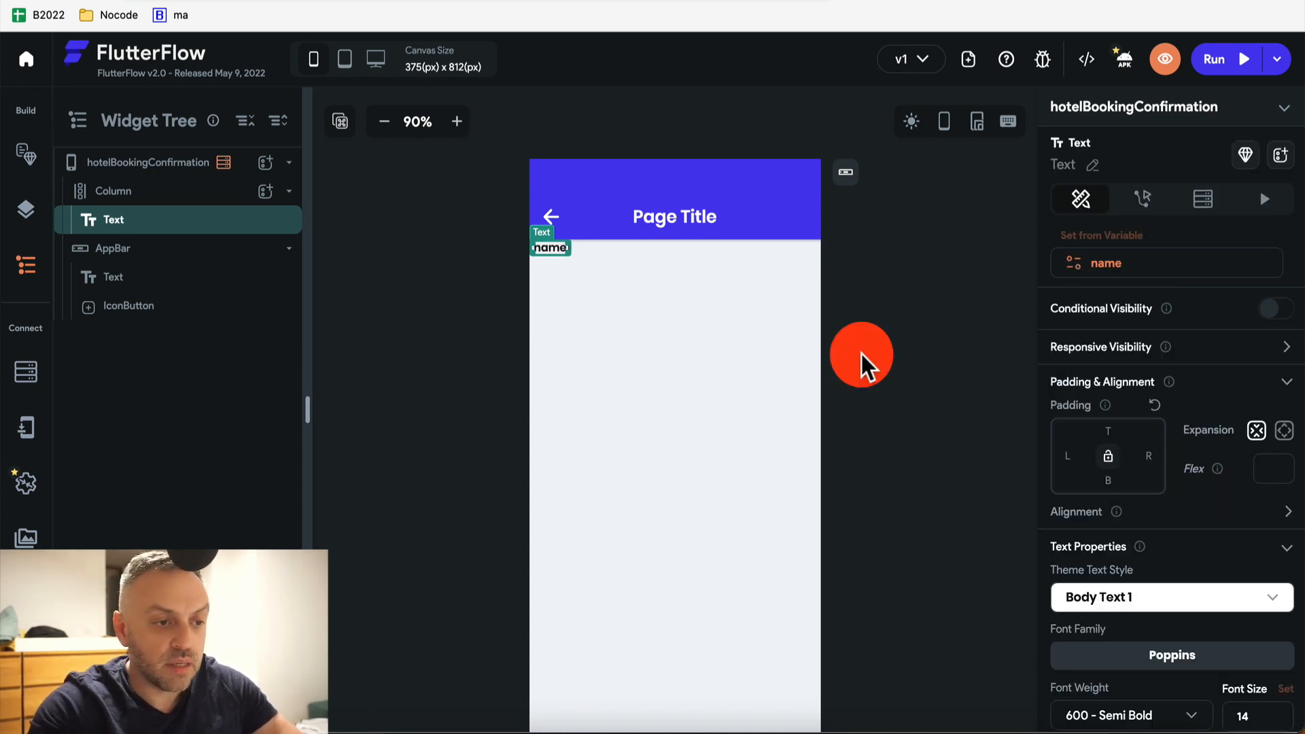
Give the app bar's back arrow a Navigate Back tap action
left_click(550, 219)
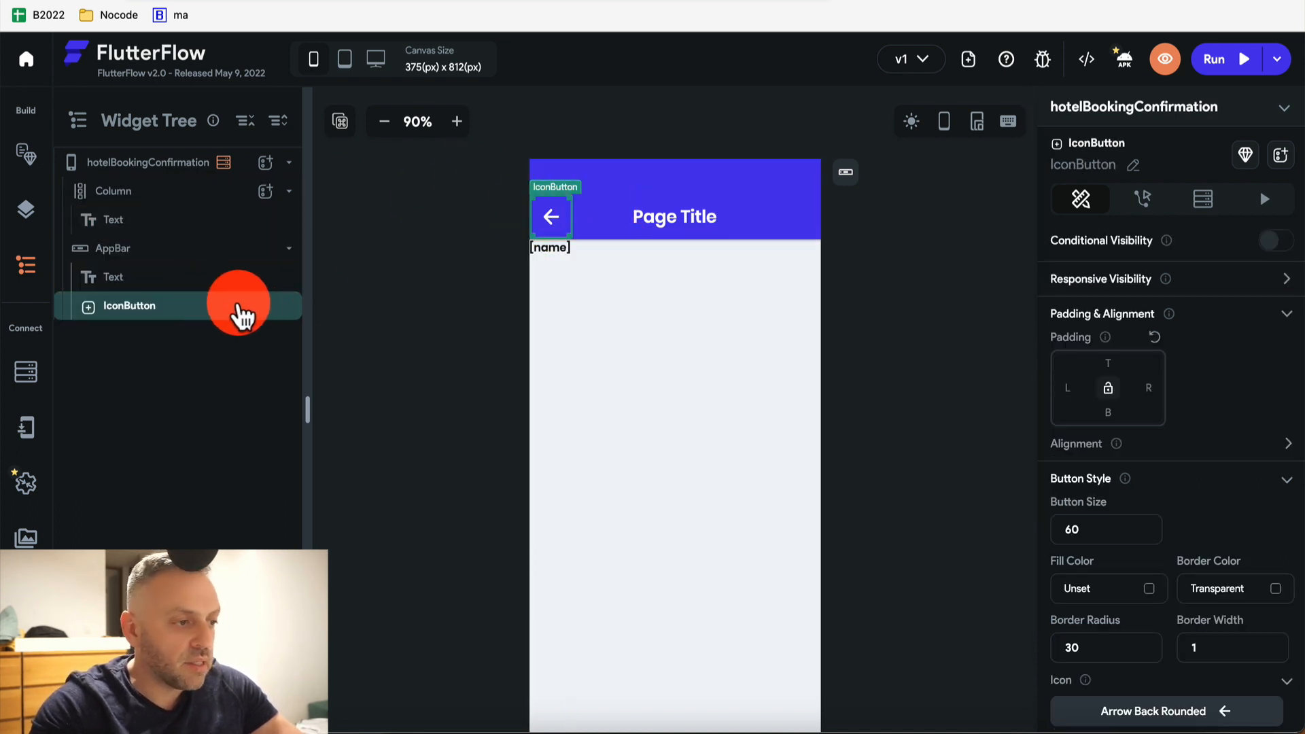
left_click(1156, 200)
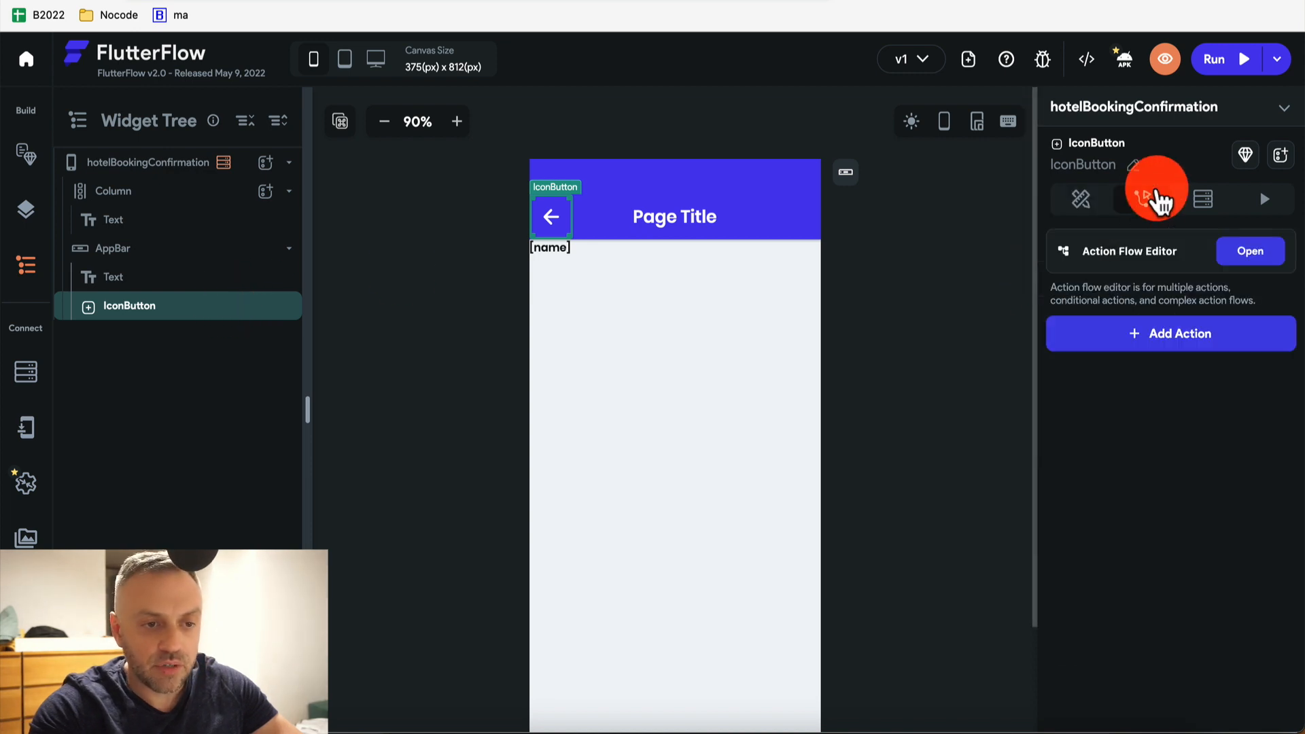
left_click(1174, 331)
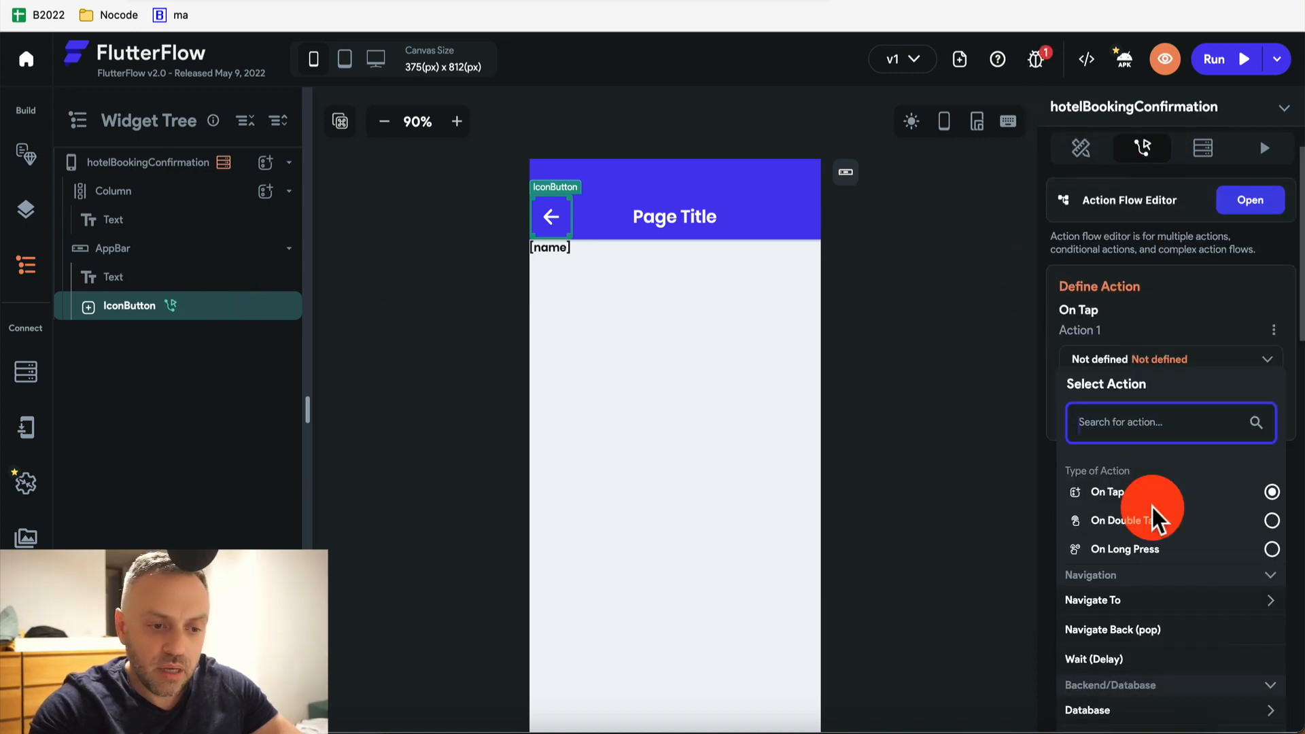
left_click(1113, 632)
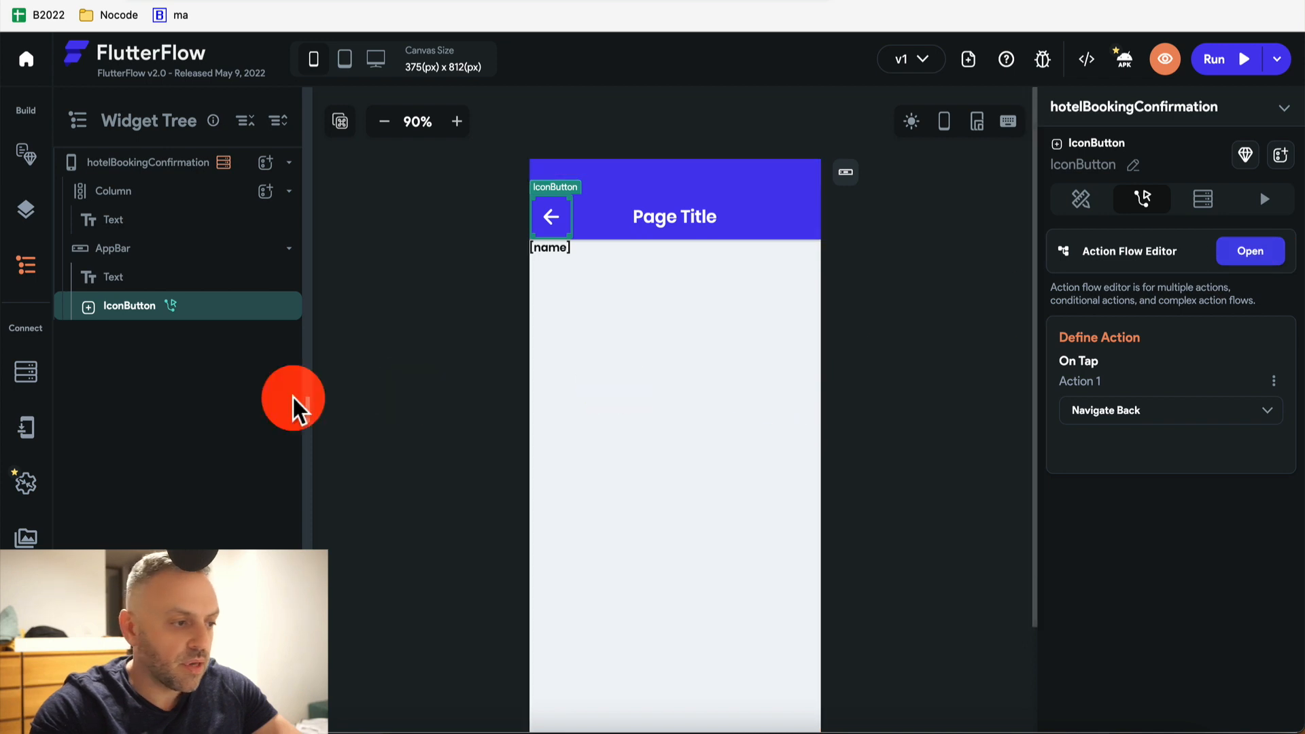
Bind the hotelDetail app bar title to the Hotels record's name field
left_click(27, 154)
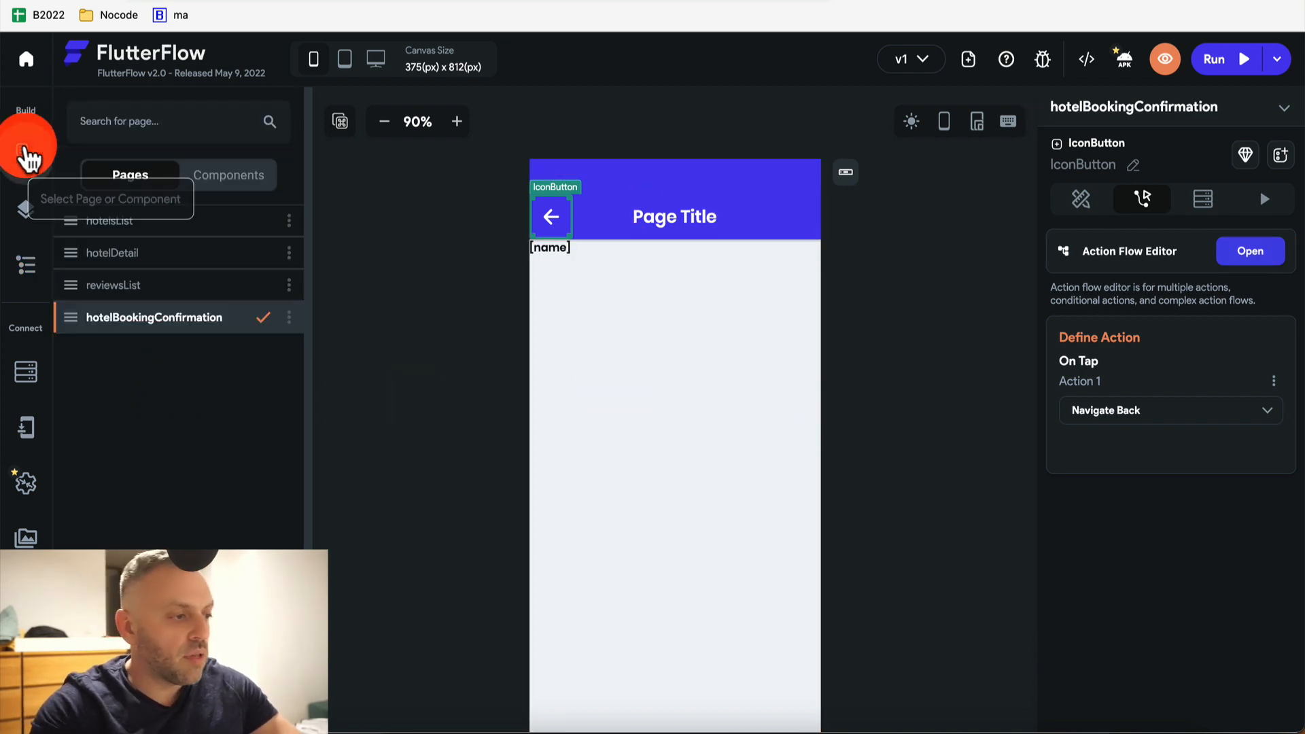
left_click(181, 227)
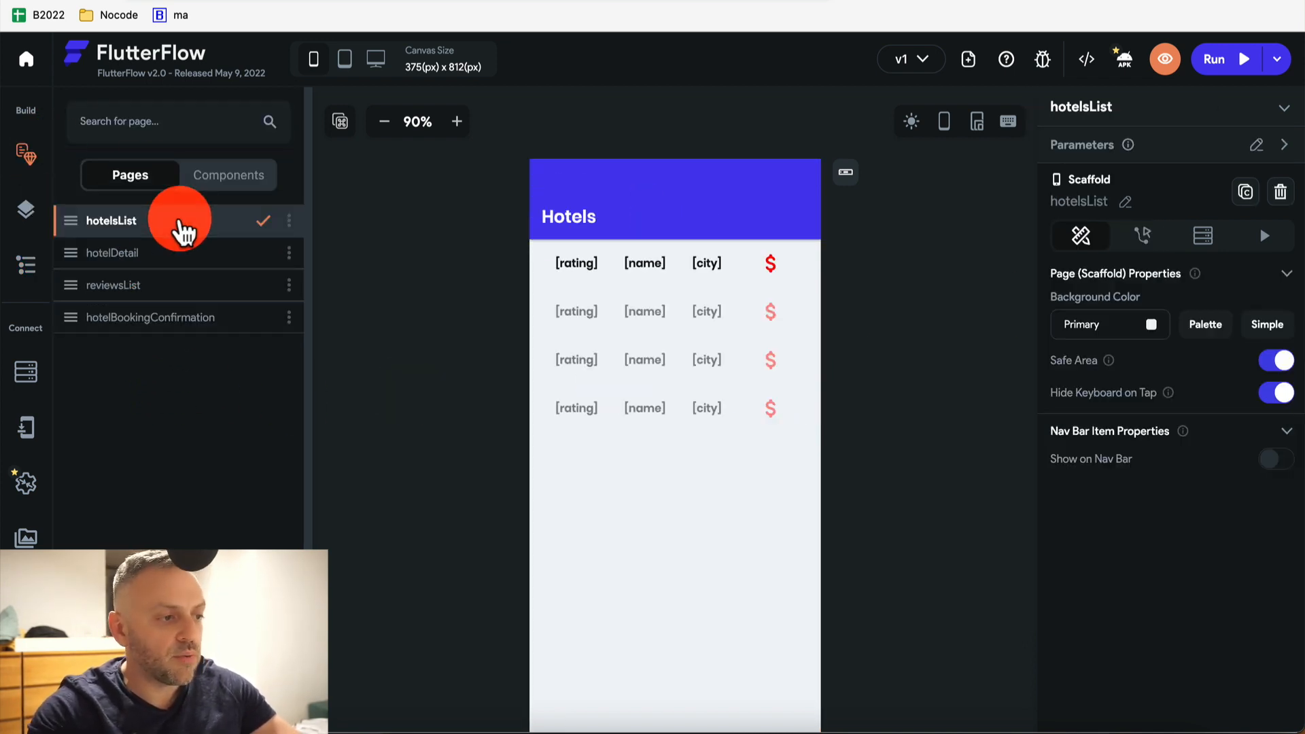
left_click(182, 257)
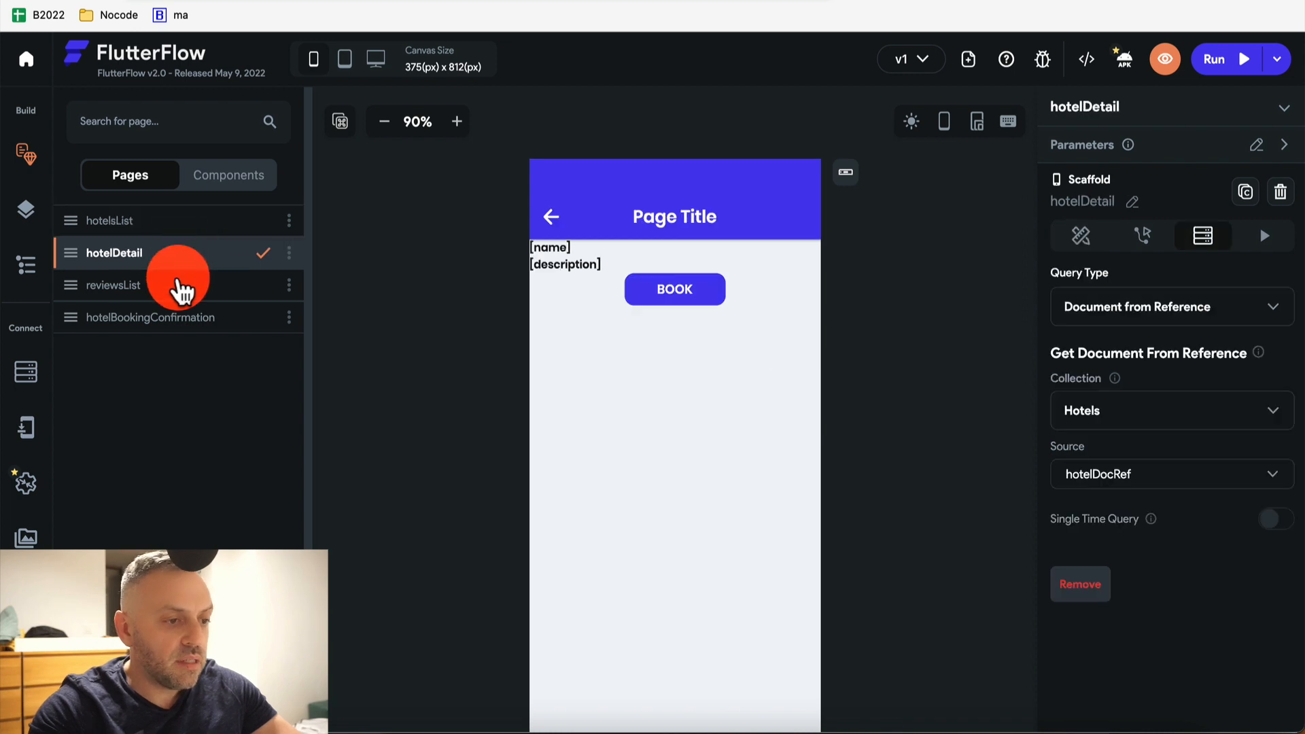
left_click(682, 221)
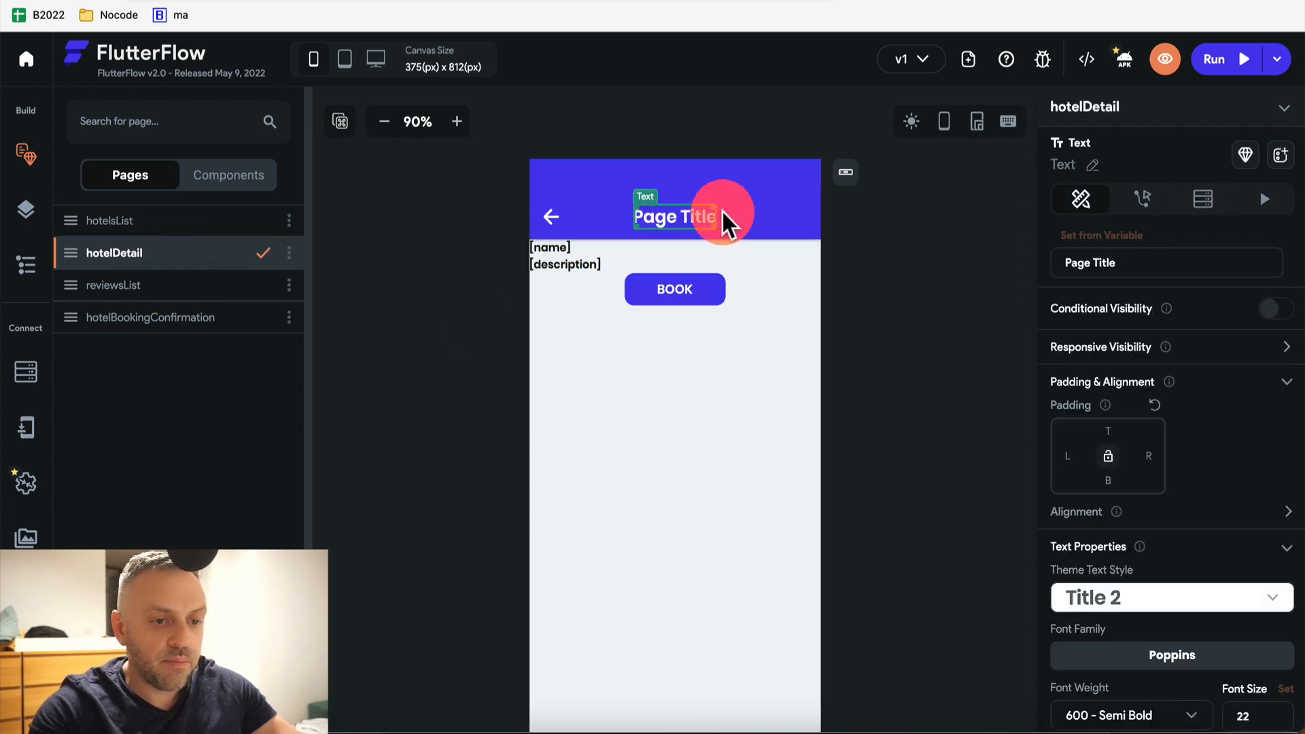
left_click(1135, 255)
left_click(1125, 277)
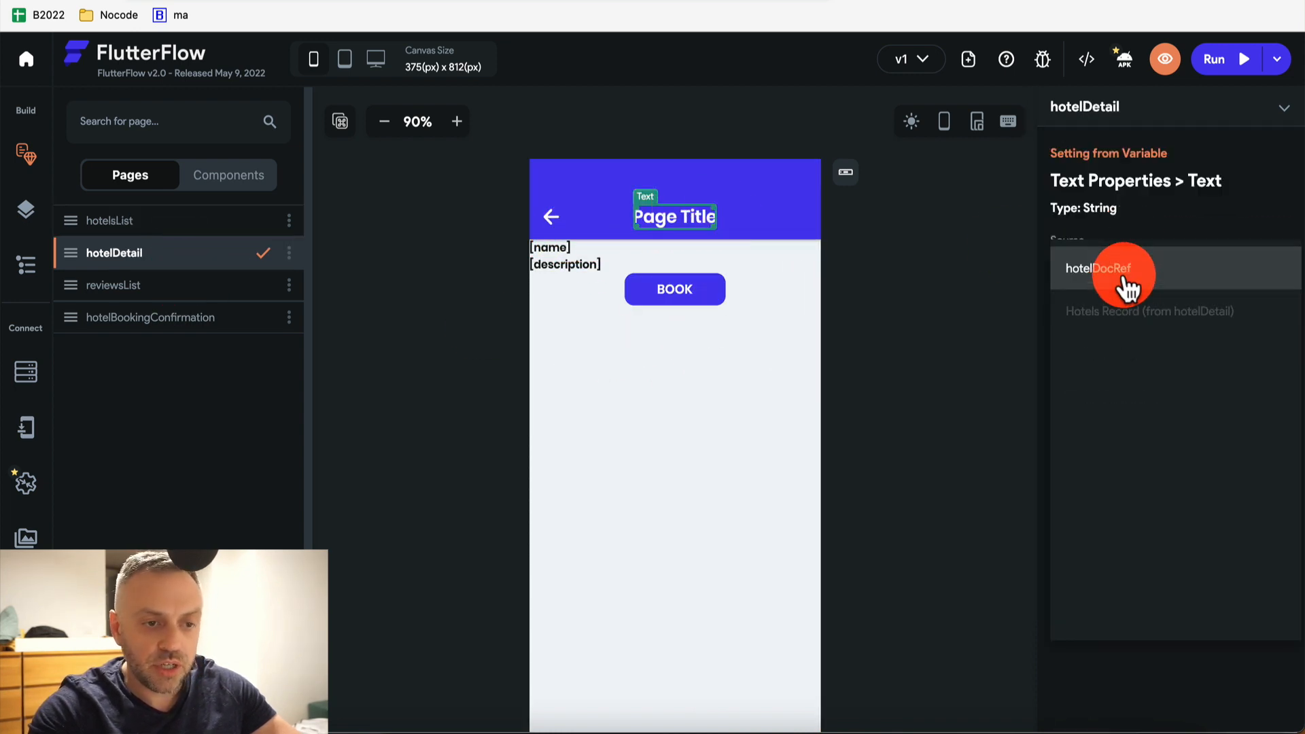
left_click(1131, 314)
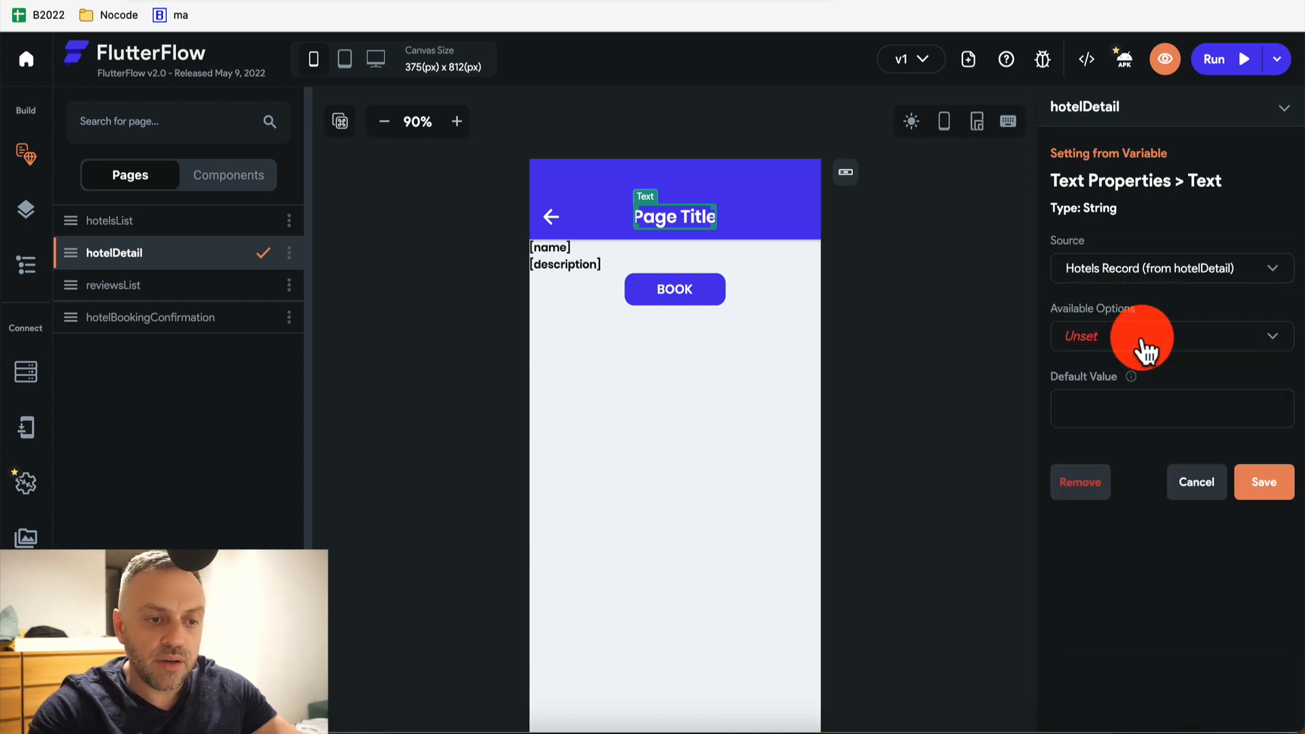
left_click(1140, 350)
left_click(1151, 425)
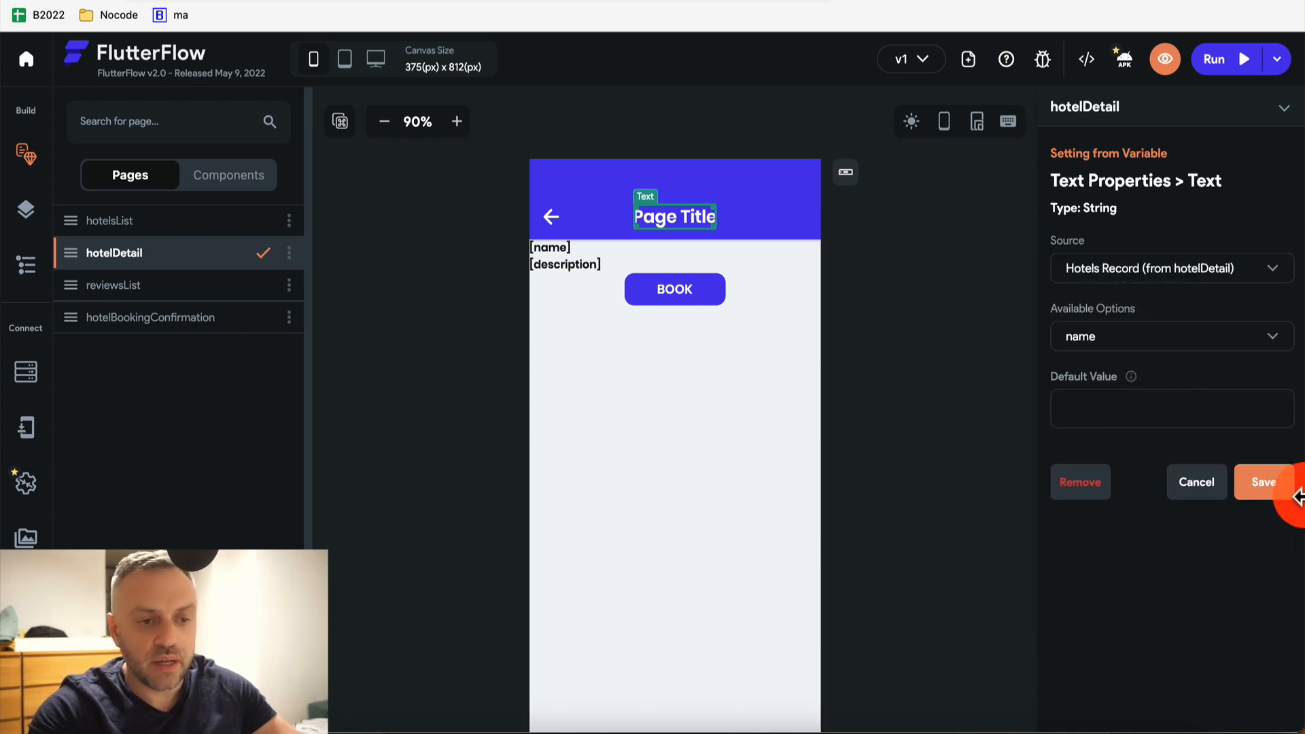
left_click(1271, 489)
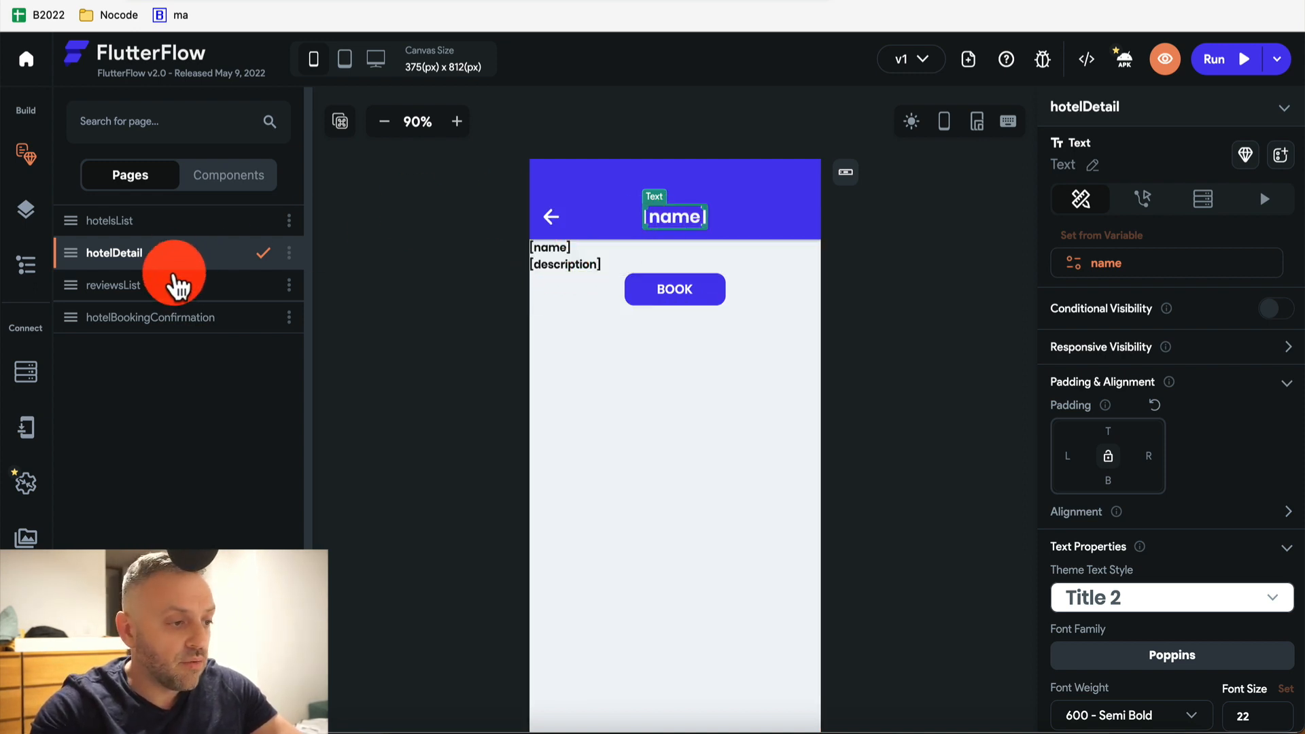
Change the confirmation page's app bar title to 'Booking Confirmation'
left_click(207, 285)
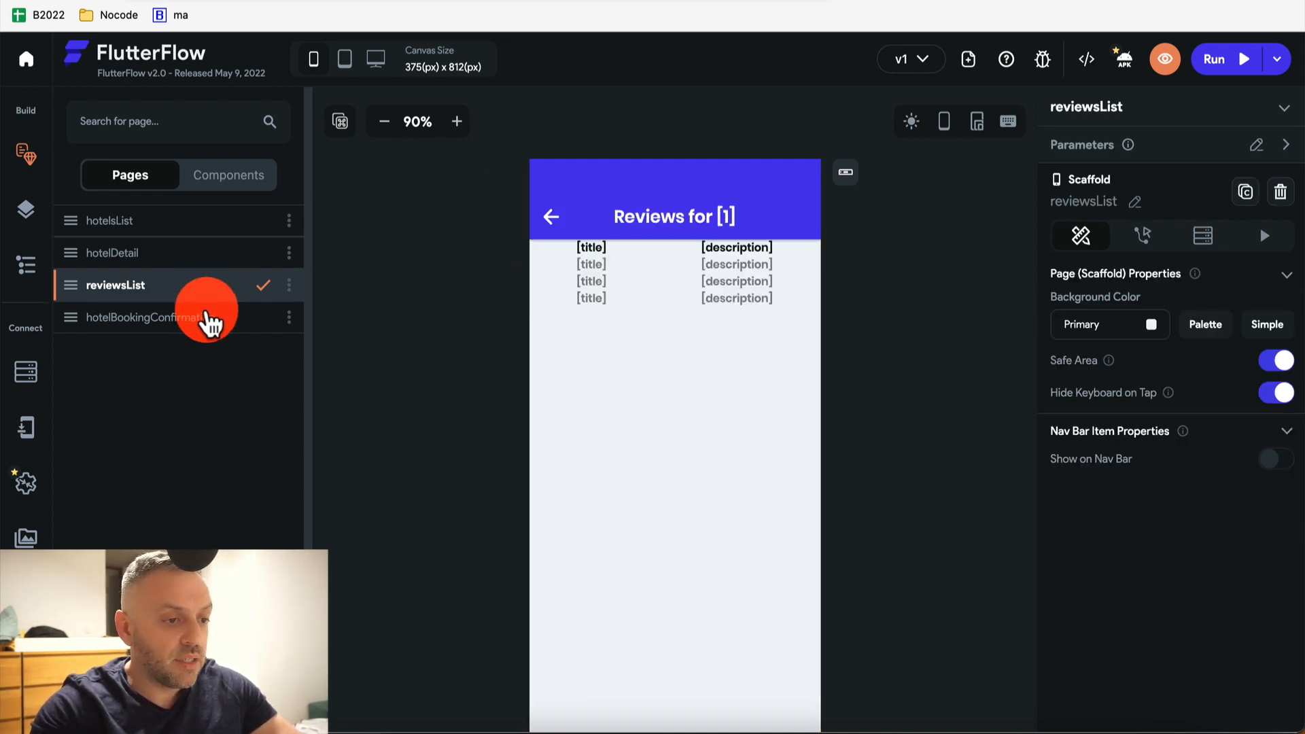
left_click(209, 319)
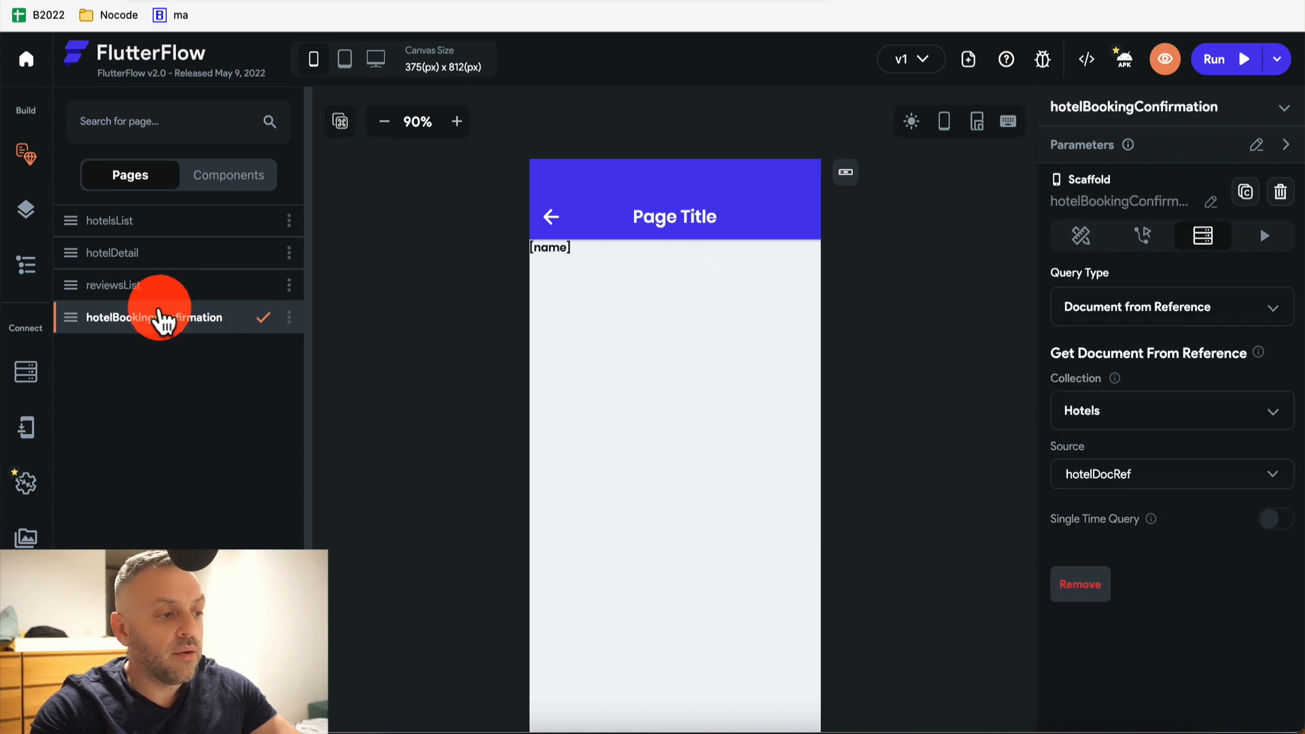
left_click(673, 219)
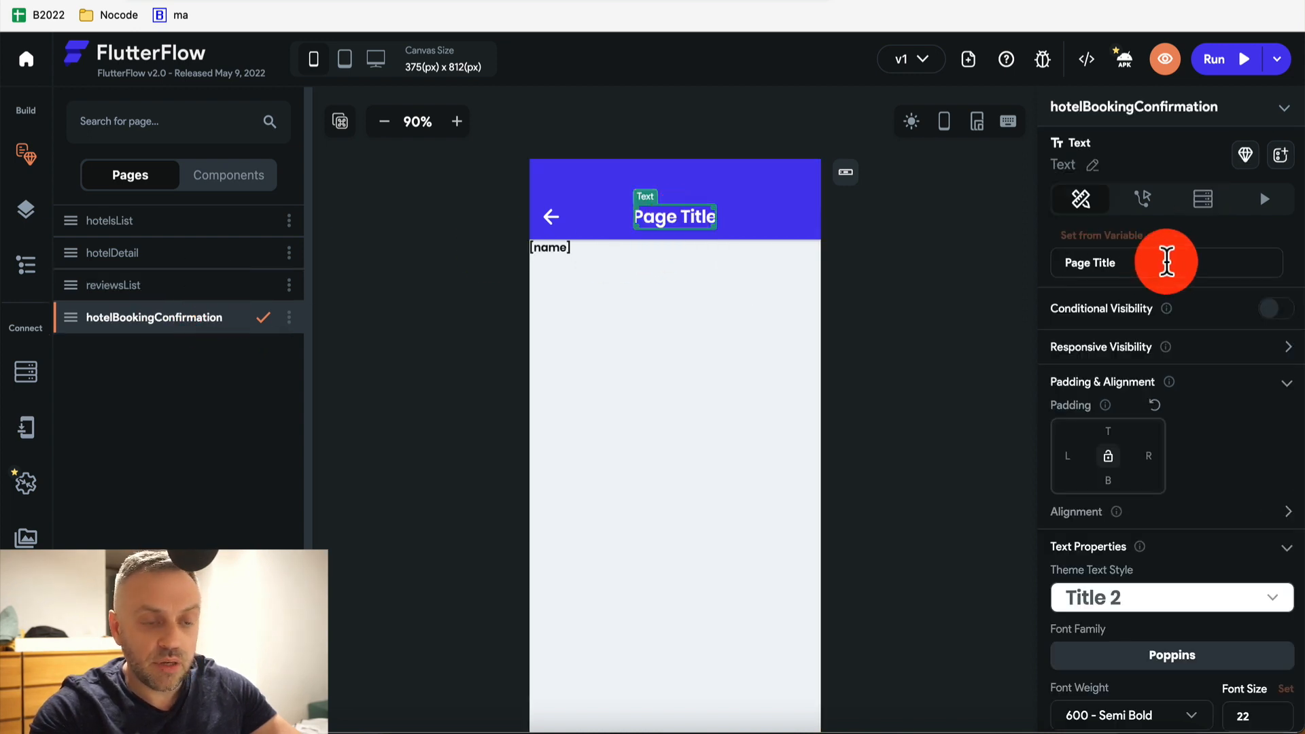
type("Booking")
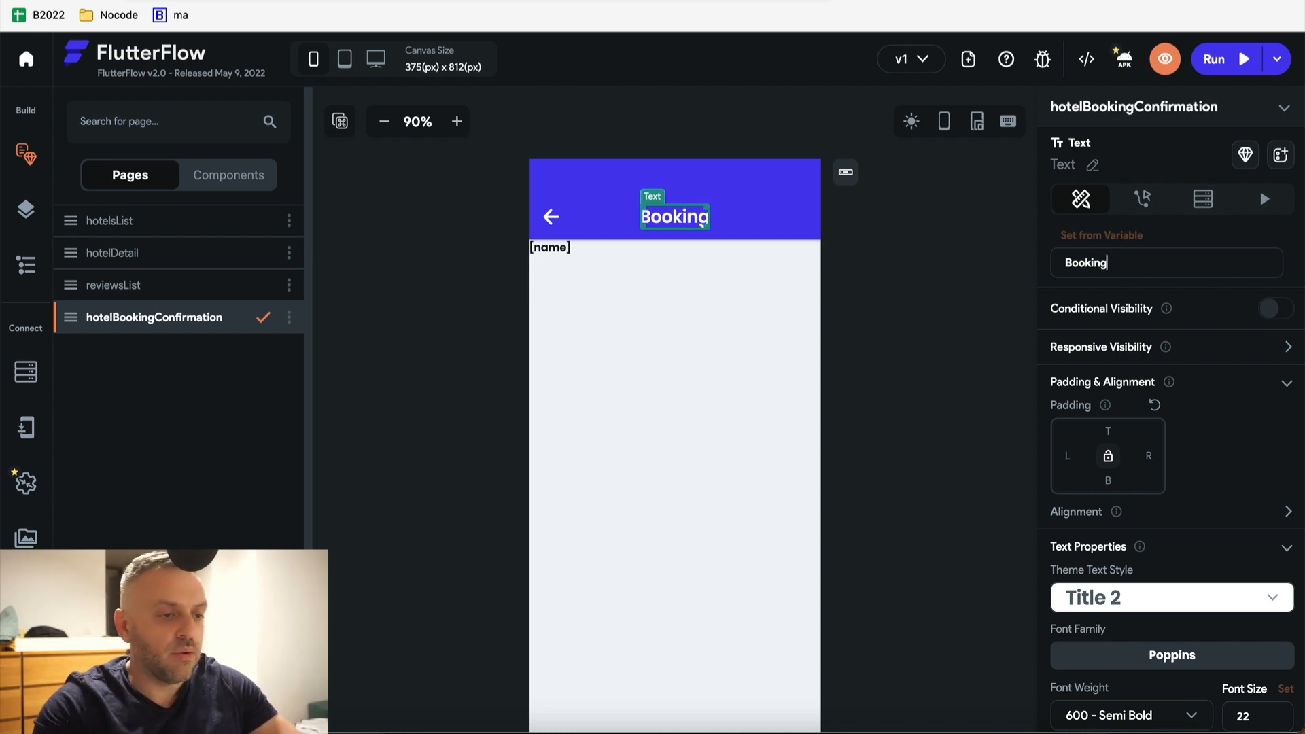
left_click(1153, 274)
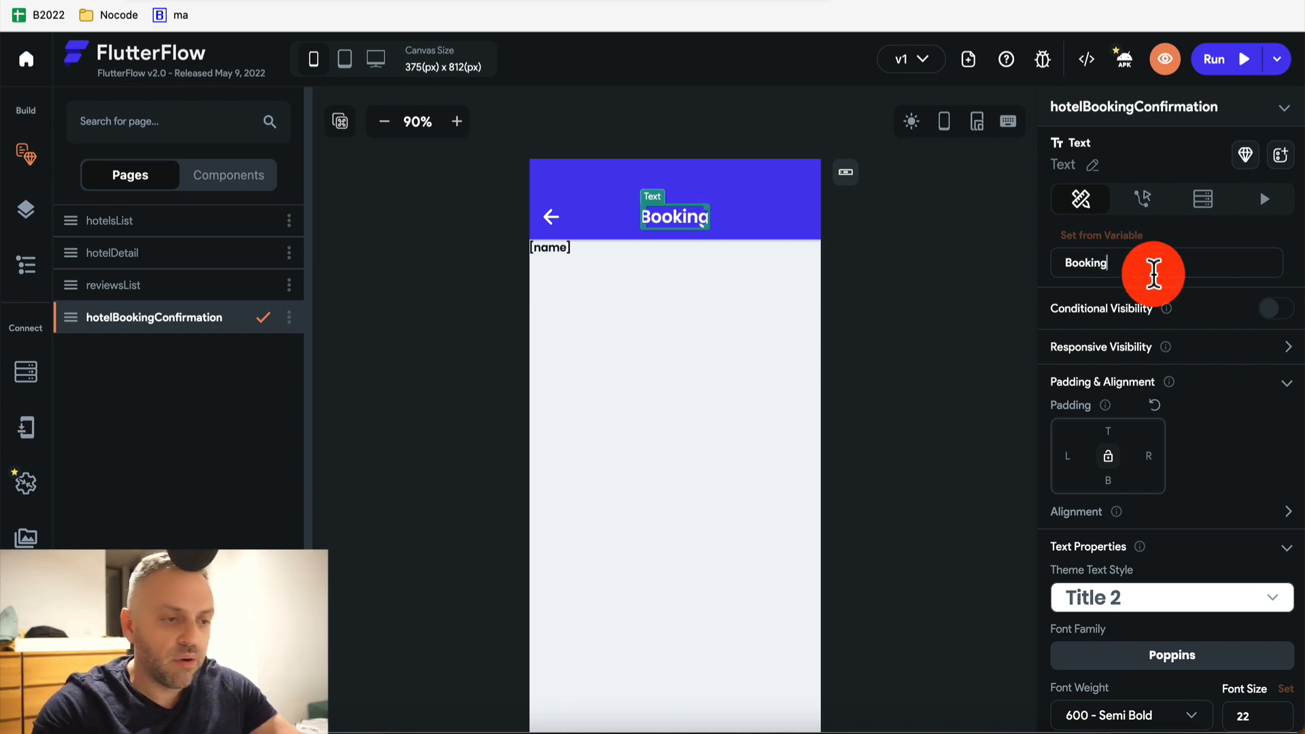
type("Confirmation")
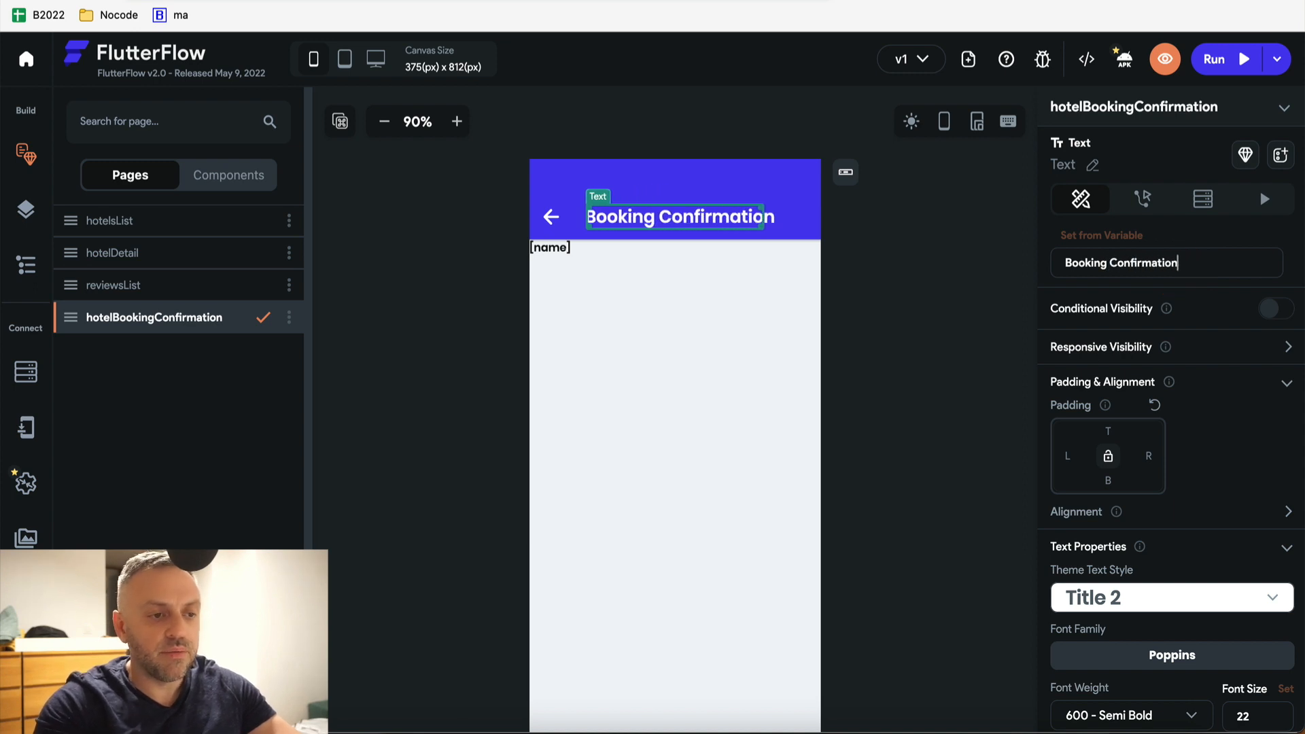
left_click(1193, 238)
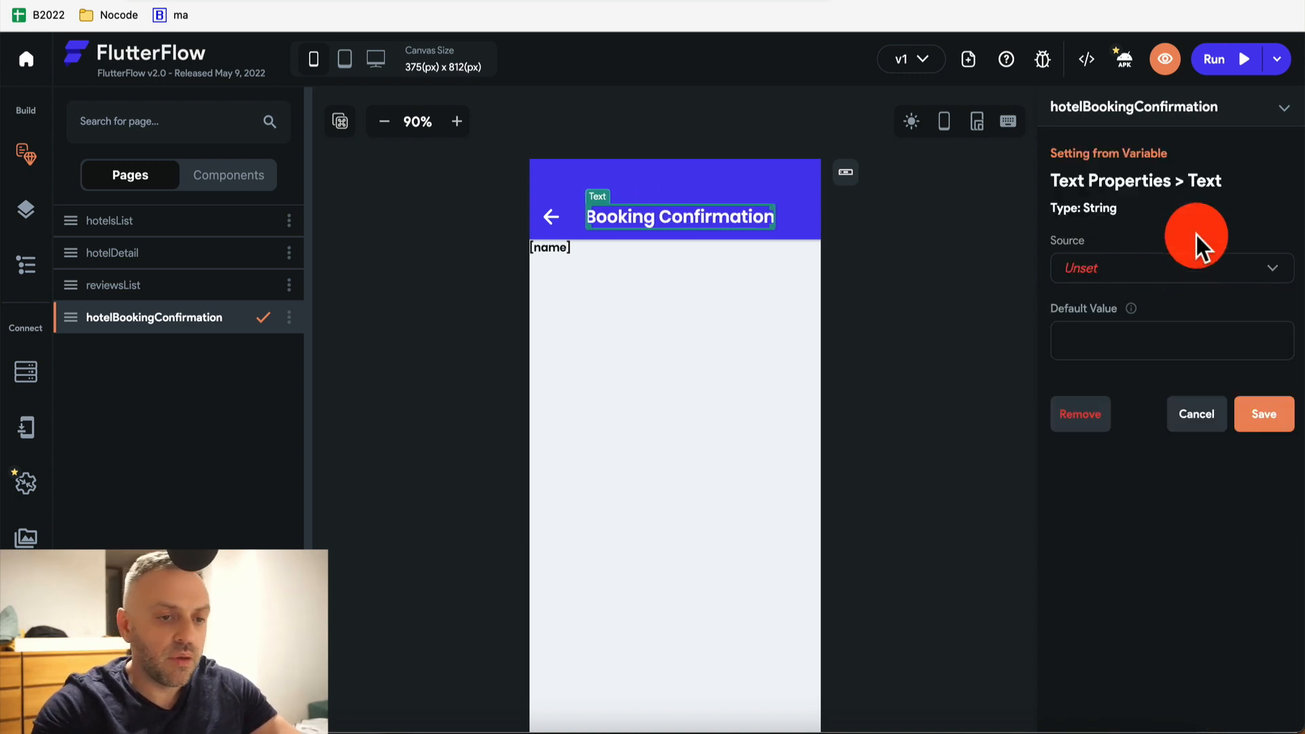
left_click(1194, 422)
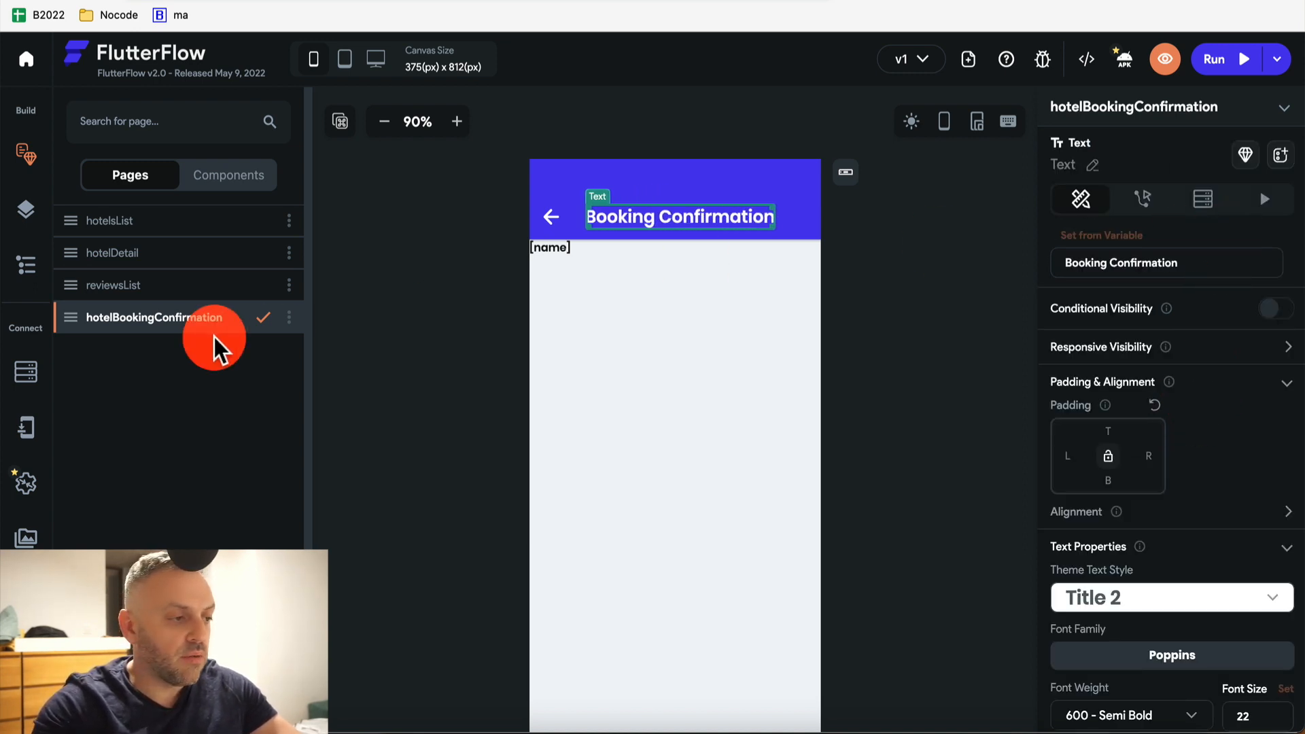
Step through hotelsList, hotelDetail and reviewsList, ending on hotelBookingConfirmation
left_click(131, 228)
left_click(129, 257)
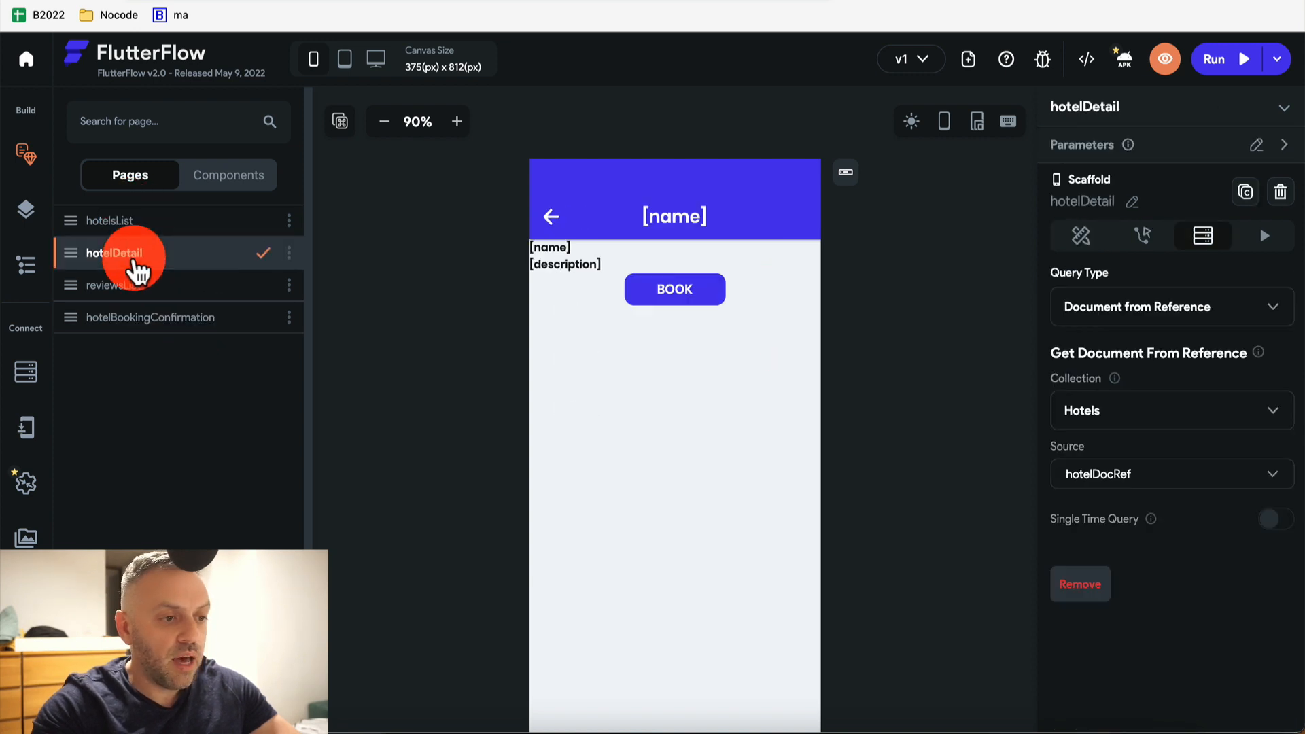
left_click(139, 289)
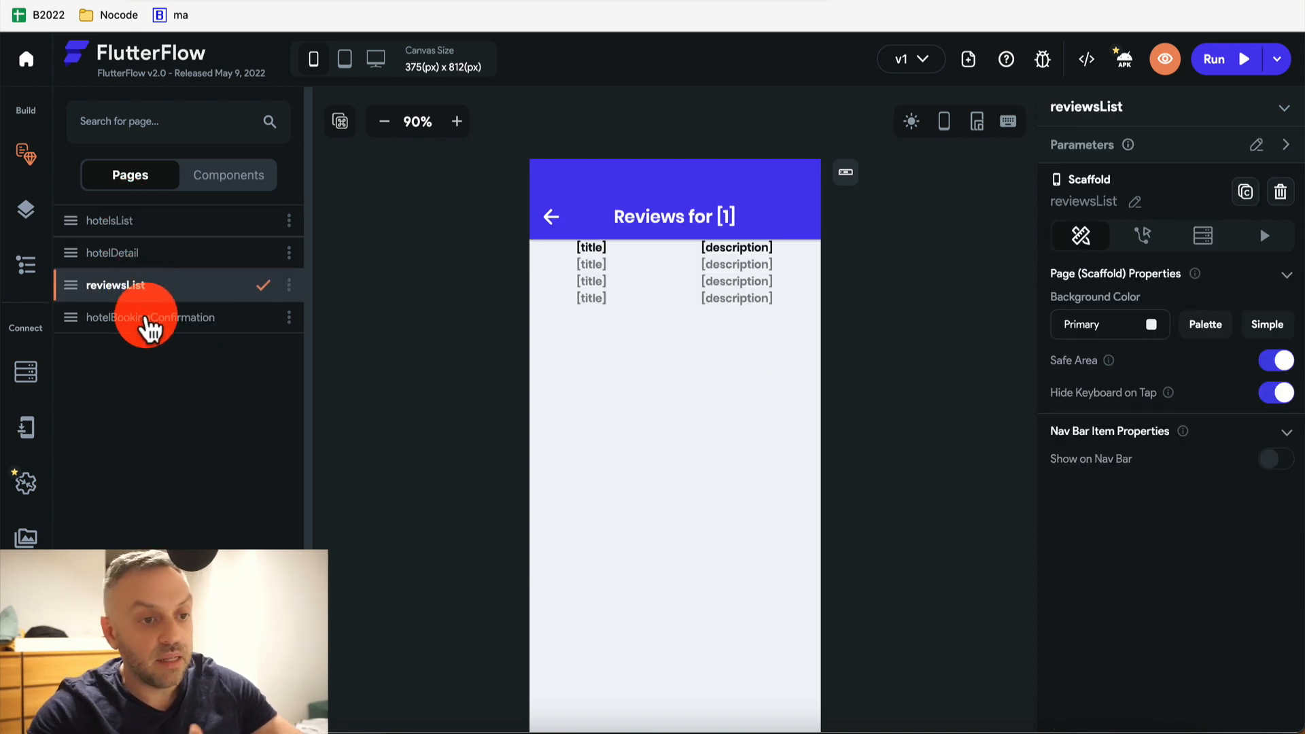
left_click(150, 324)
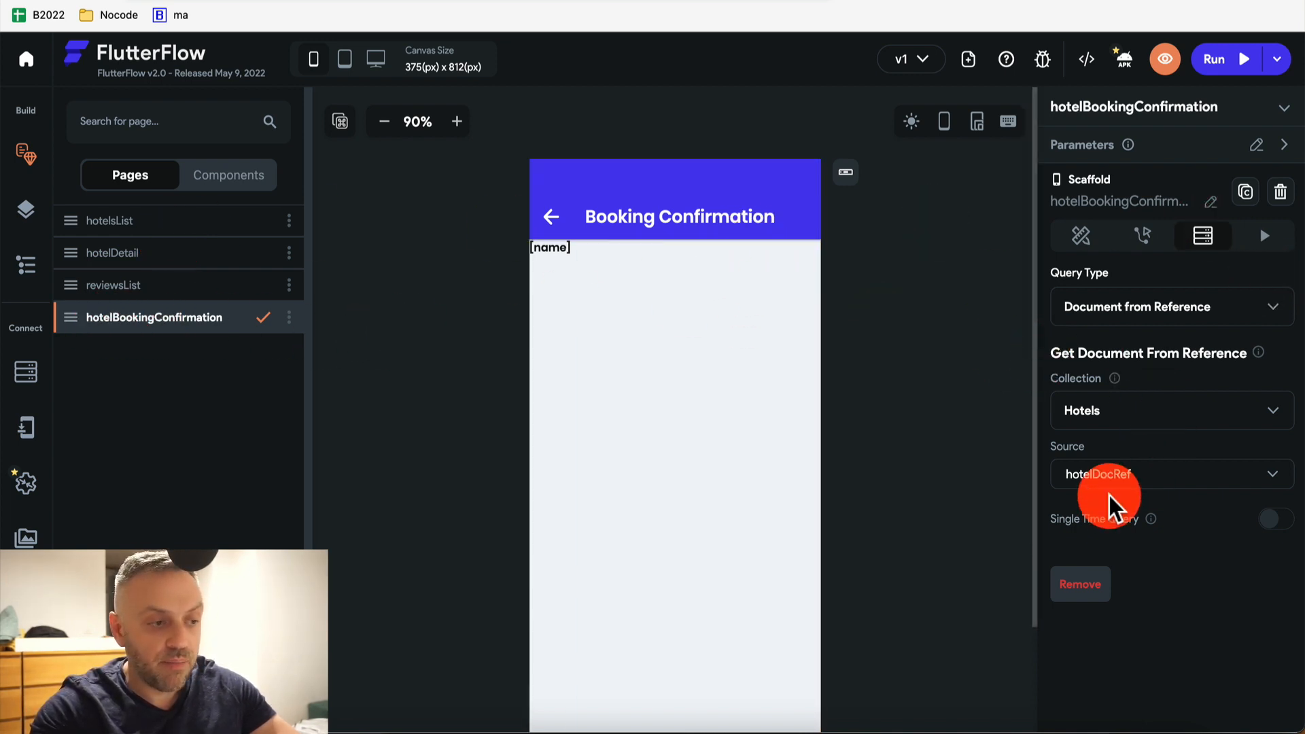
Add a Button widget to the Column beneath the hotel name text
left_click(26, 265)
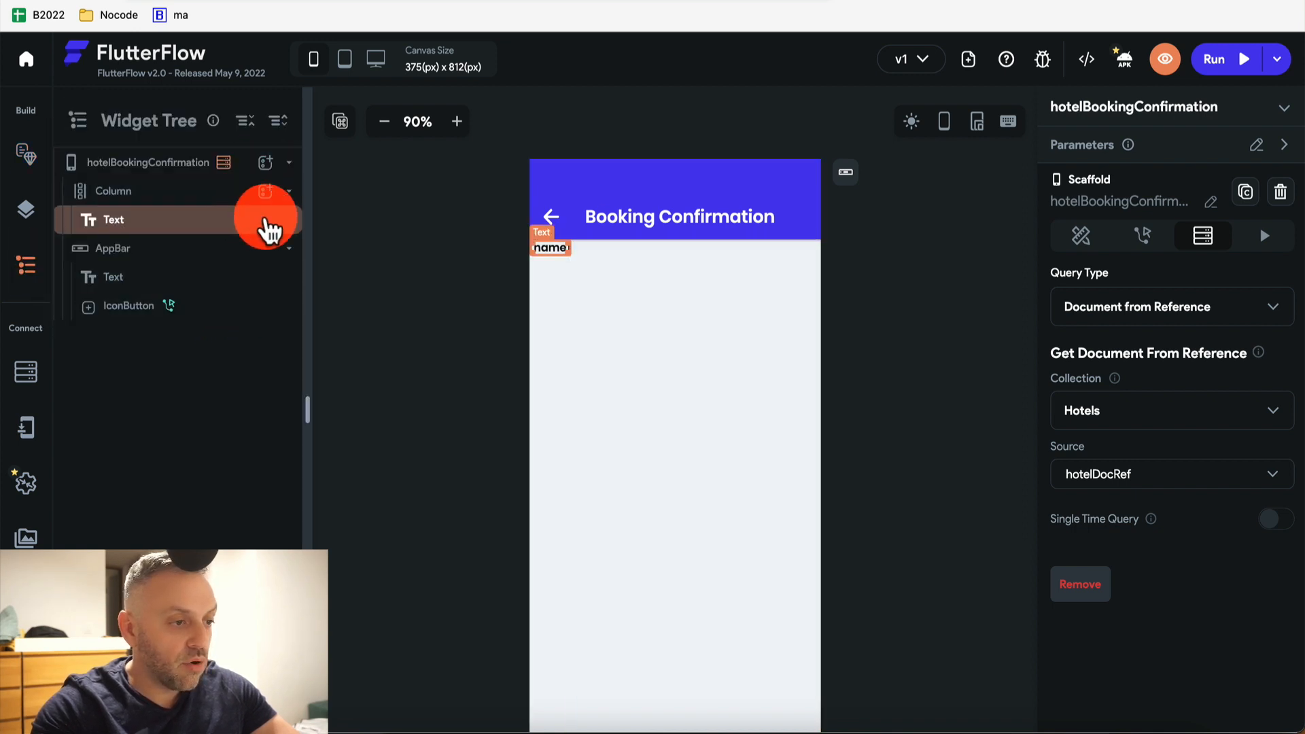
left_click(272, 197)
type("but")
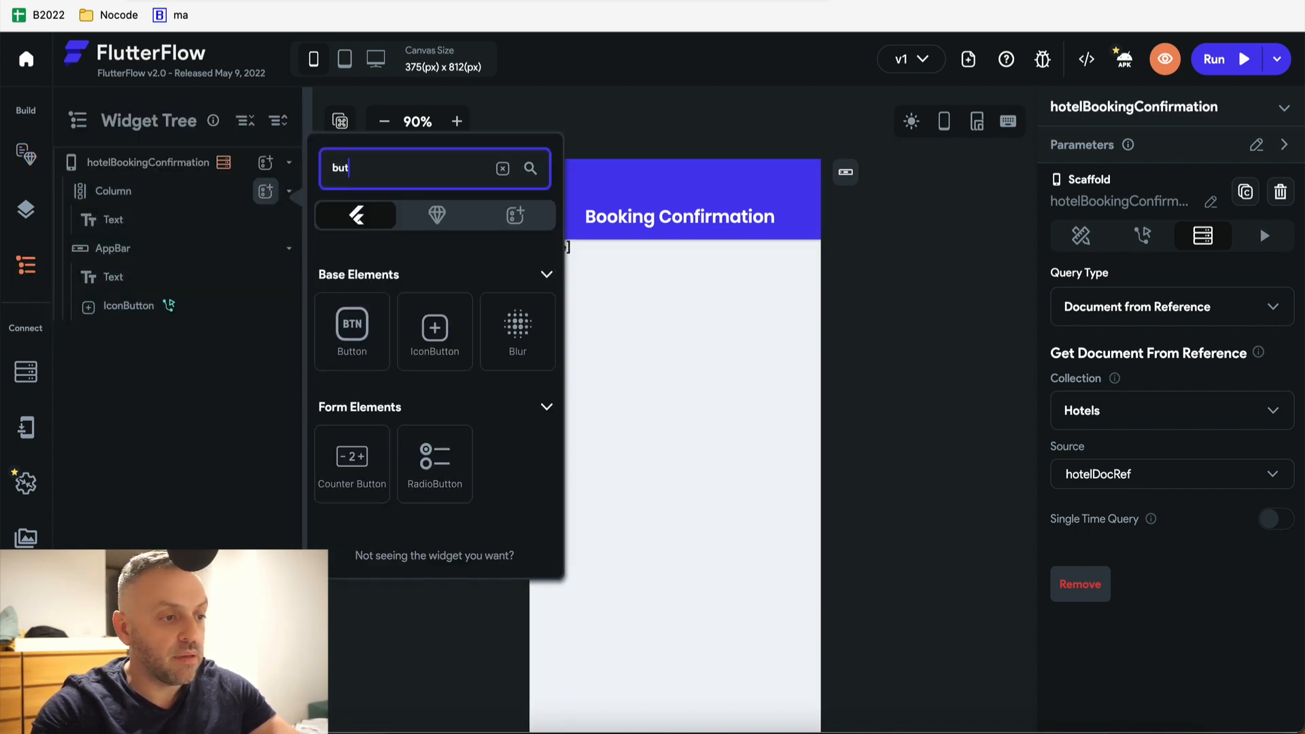
left_click(364, 339)
left_click(623, 282)
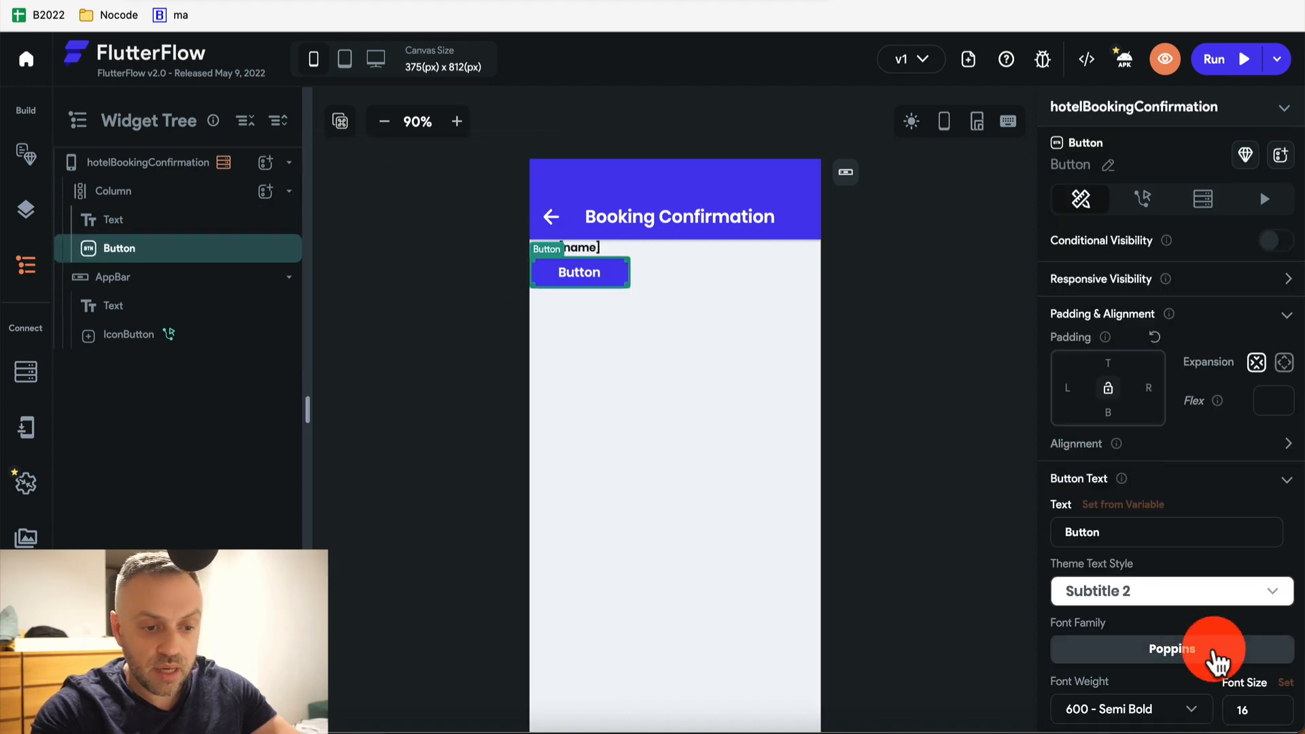
scroll(1213, 656, "down", 8)
scroll(1169, 443, "up", 7)
scroll(1174, 451, "down", 1)
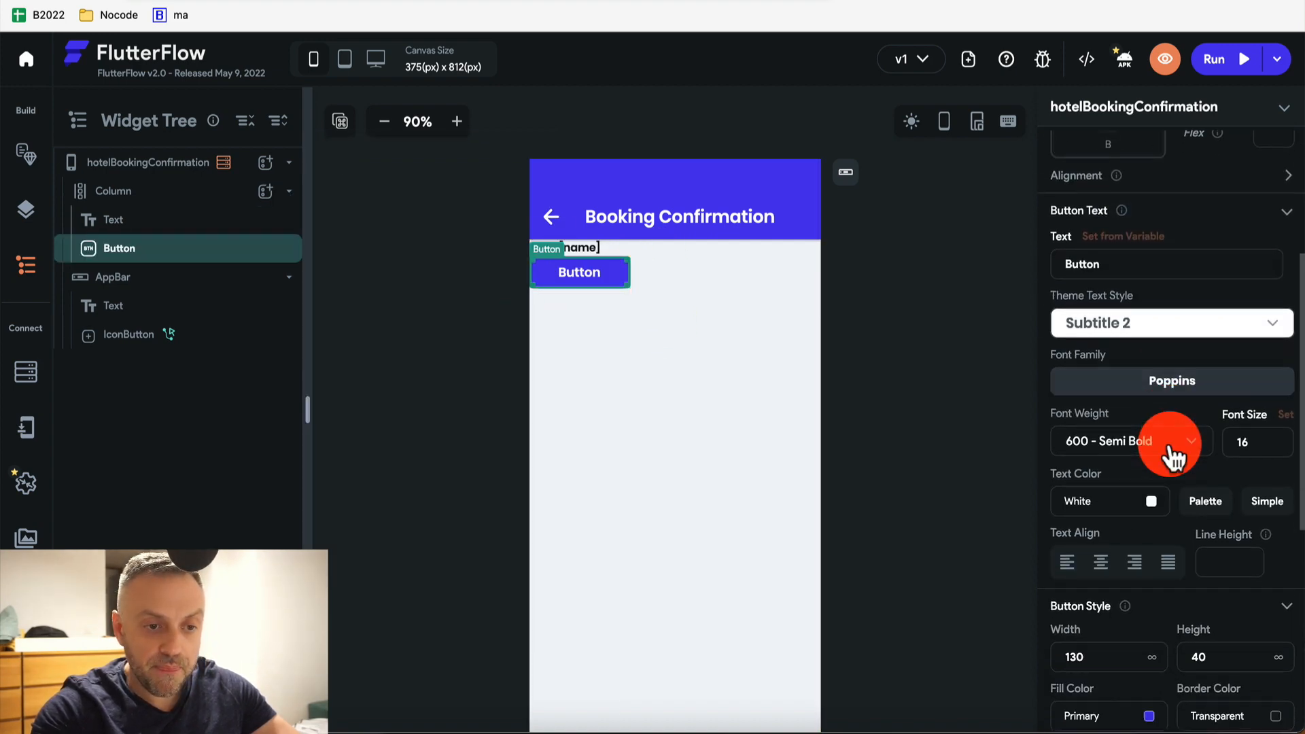
left_click(178, 197)
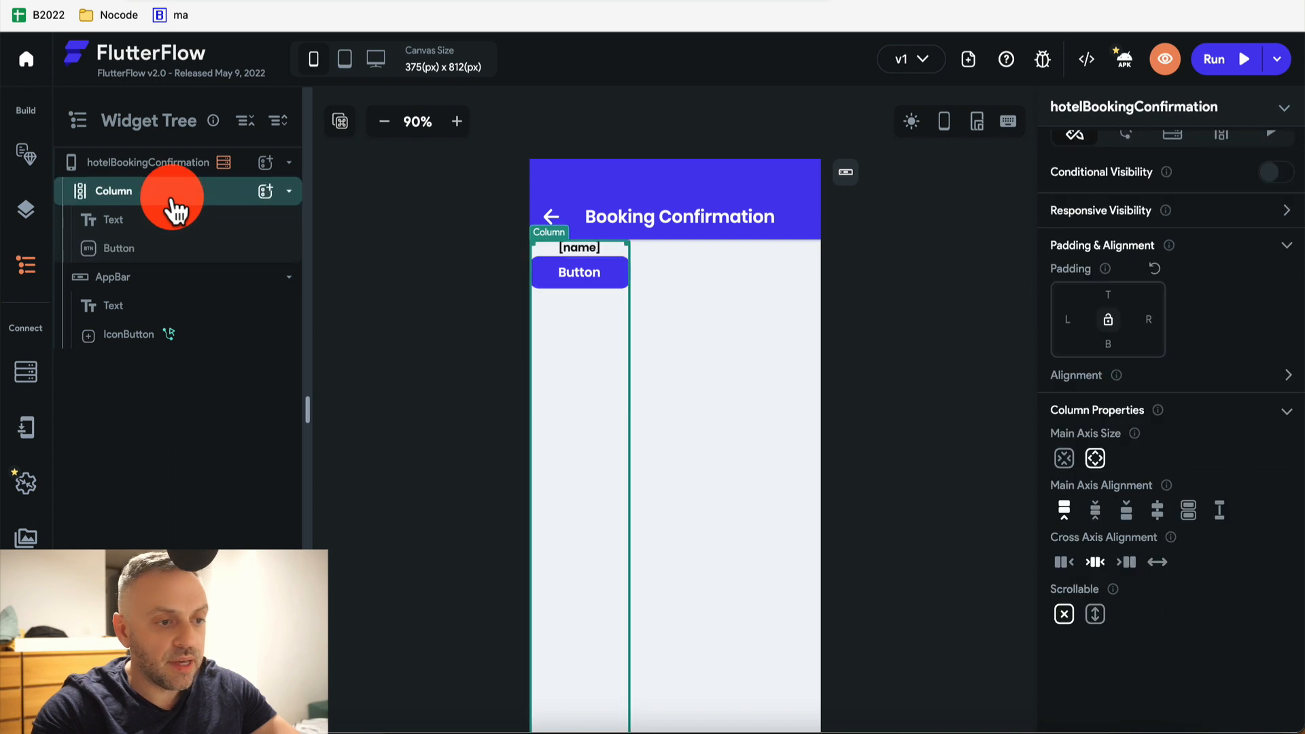
Try different main- and cross-axis alignments on the Column, undoing both
left_click(1156, 512)
key("super+z")
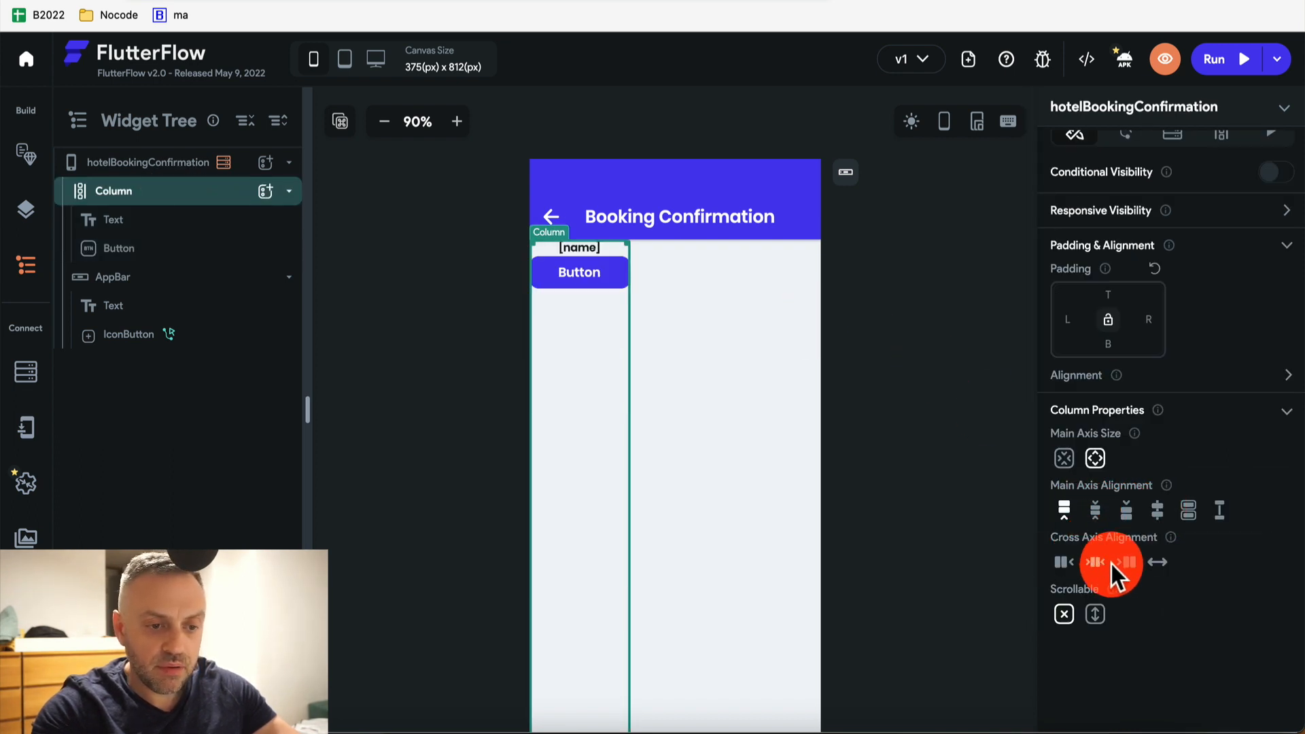
left_click(1125, 566)
key("super+z")
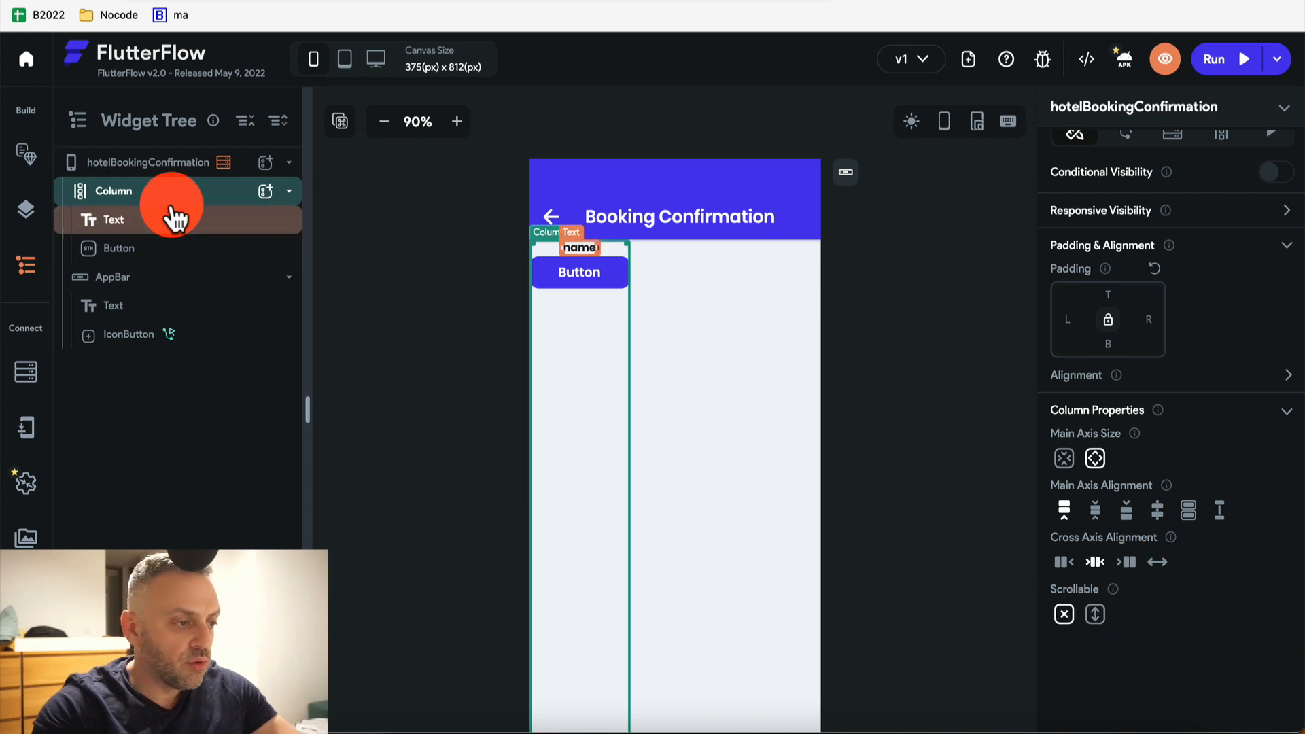
left_click(265, 191)
Wrap the Button in a Row with Main Axis Alignment set to Center
left_click(427, 228)
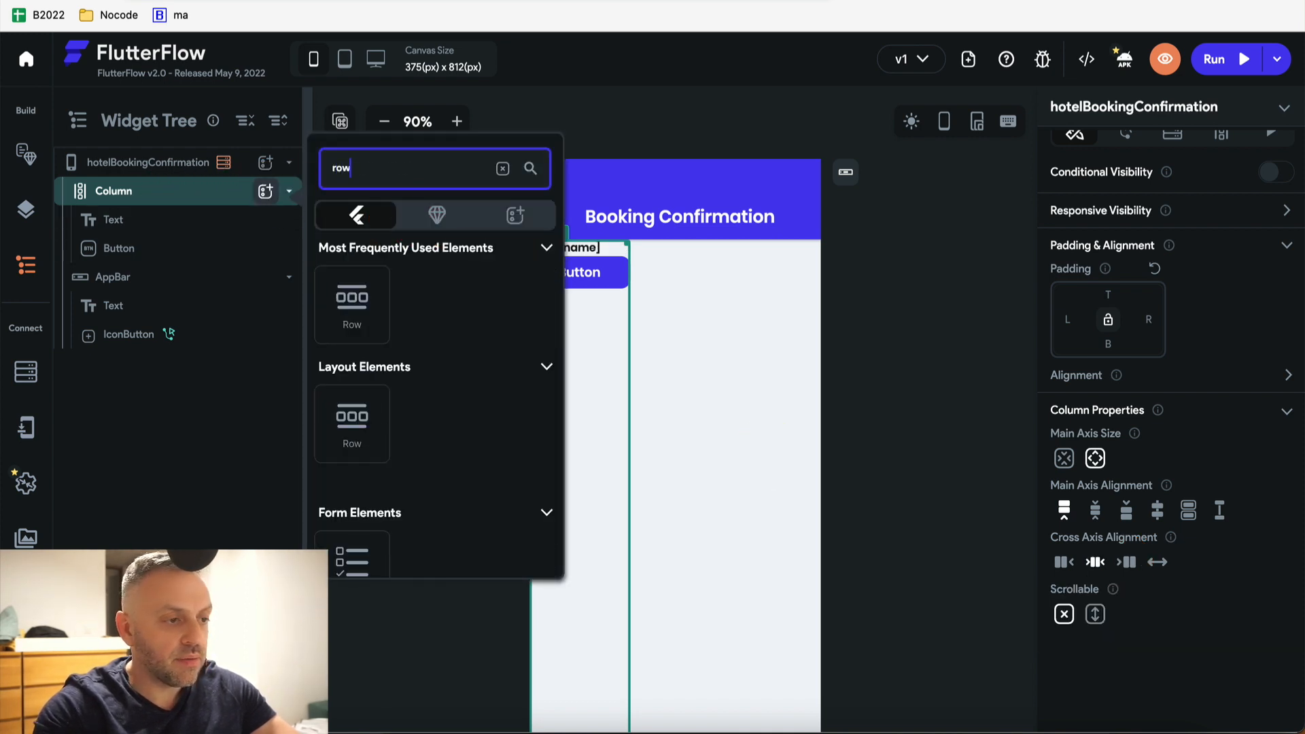
left_click(364, 227)
left_click(146, 261)
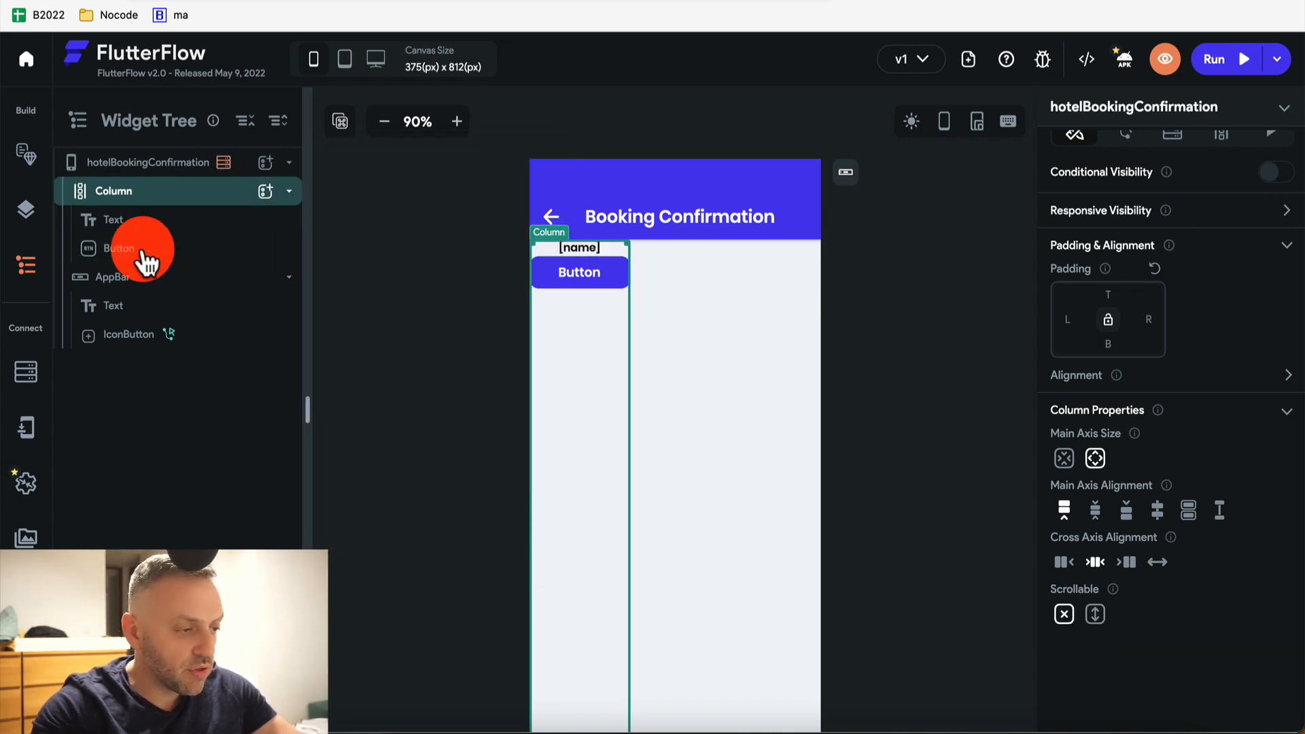
right_click(143, 259)
left_click(213, 384)
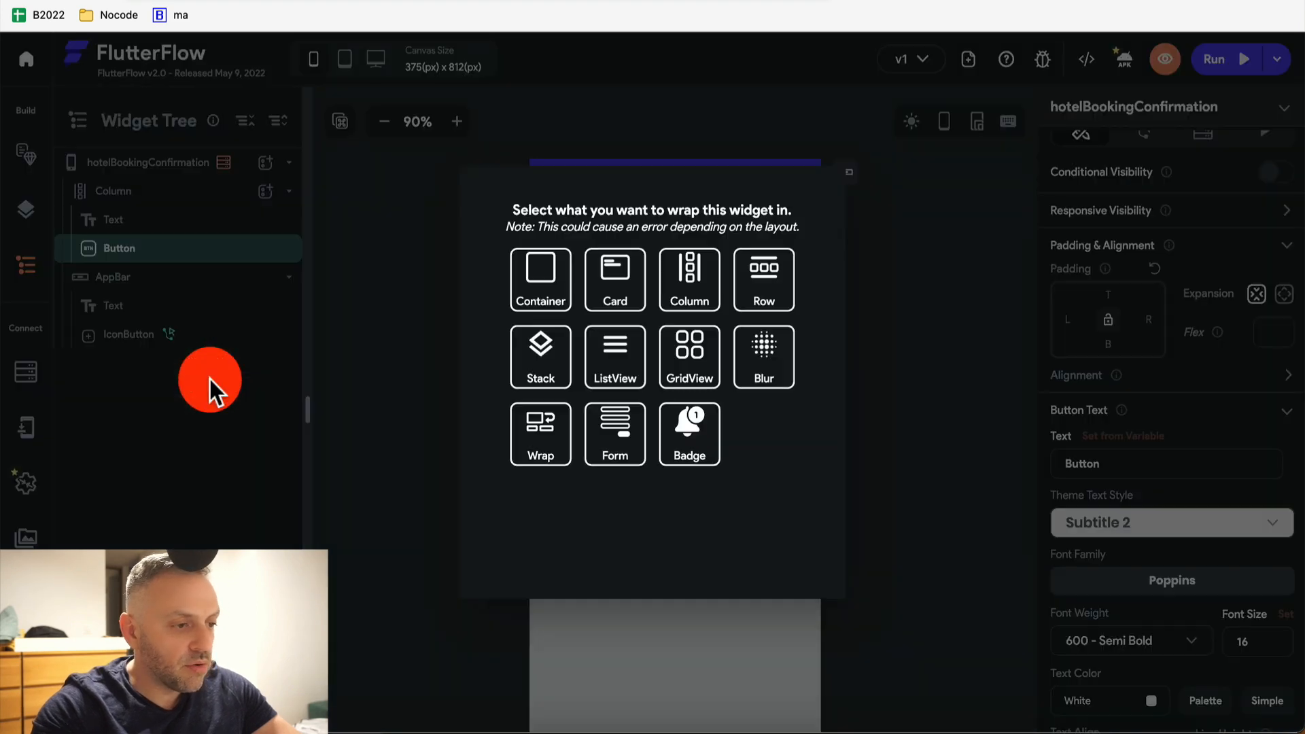
left_click(775, 288)
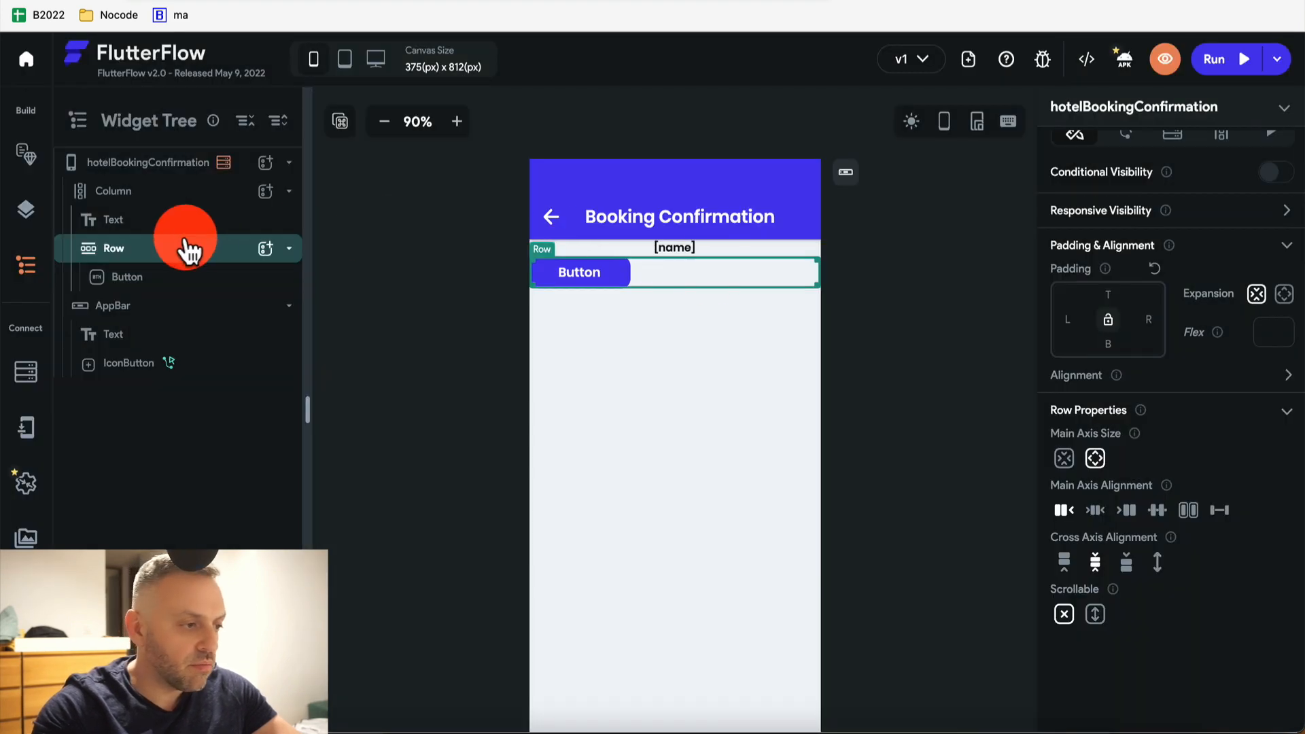
left_click(1096, 511)
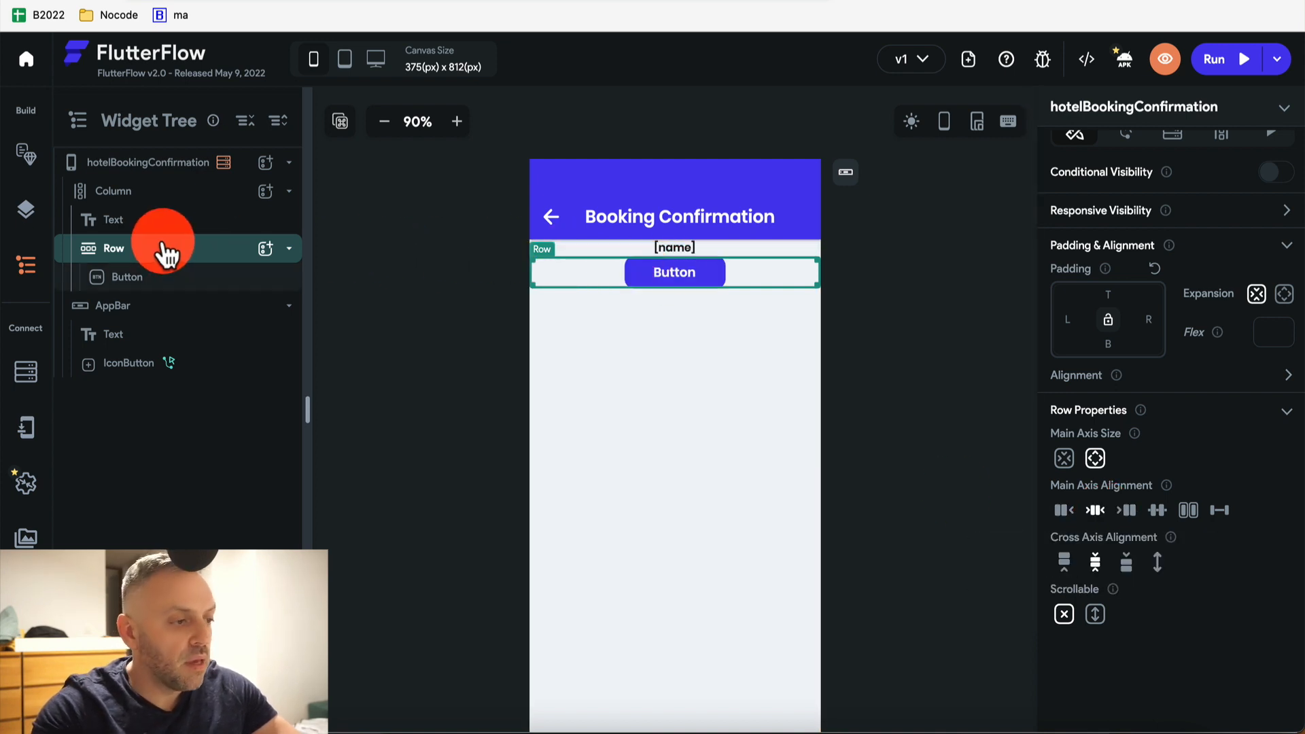
left_click(152, 278)
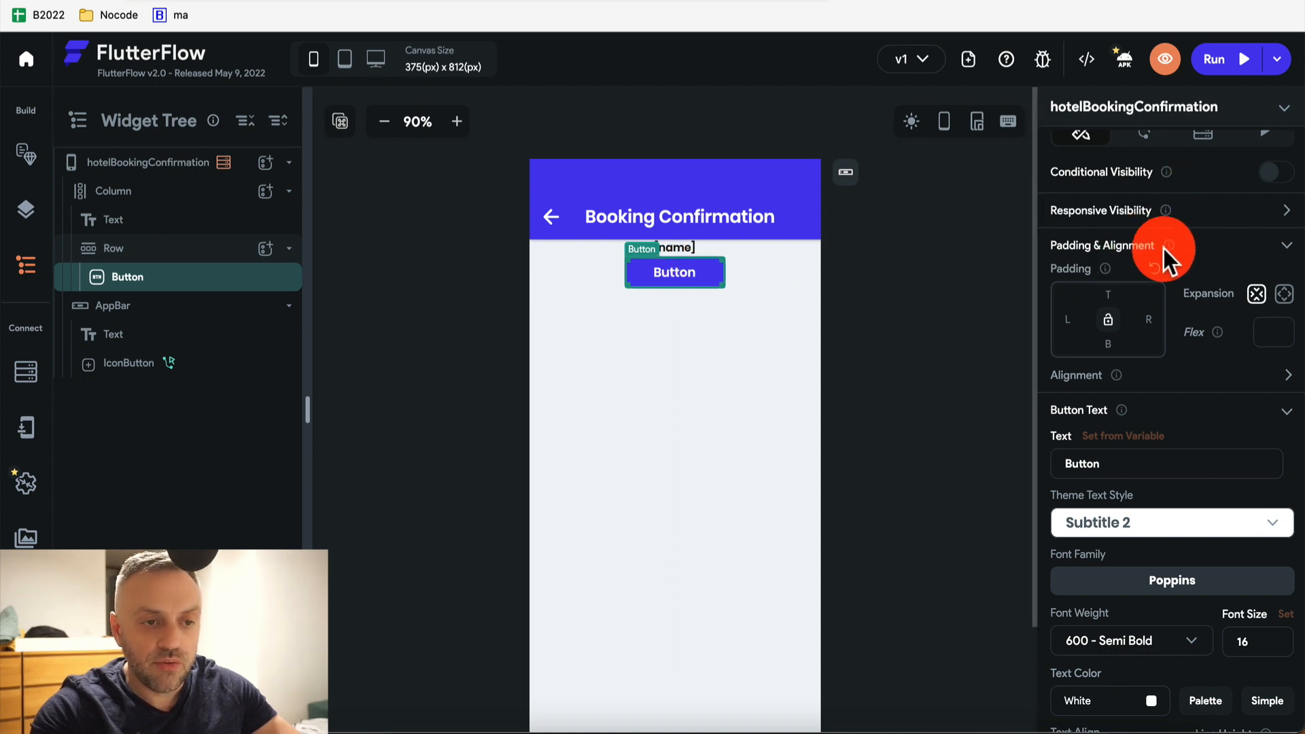
scroll(1164, 249, "up", 1)
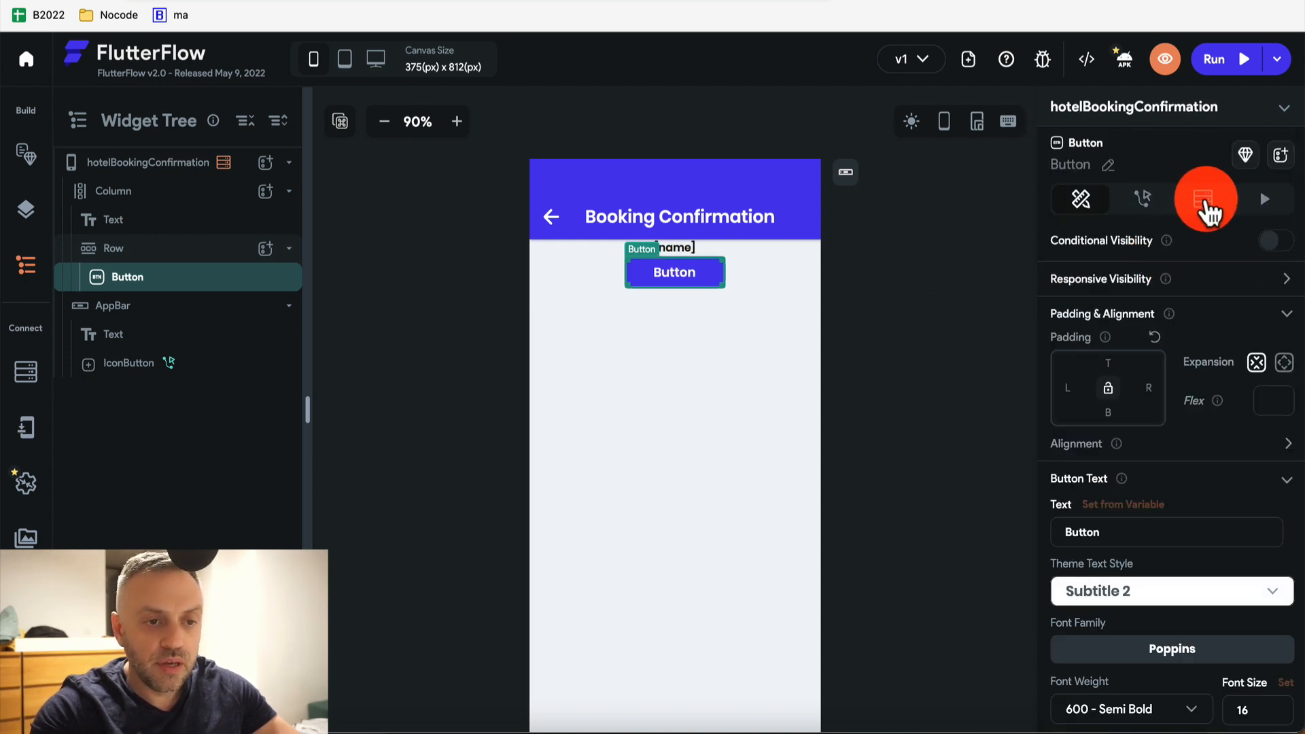
left_click(1204, 200)
left_click(1189, 276)
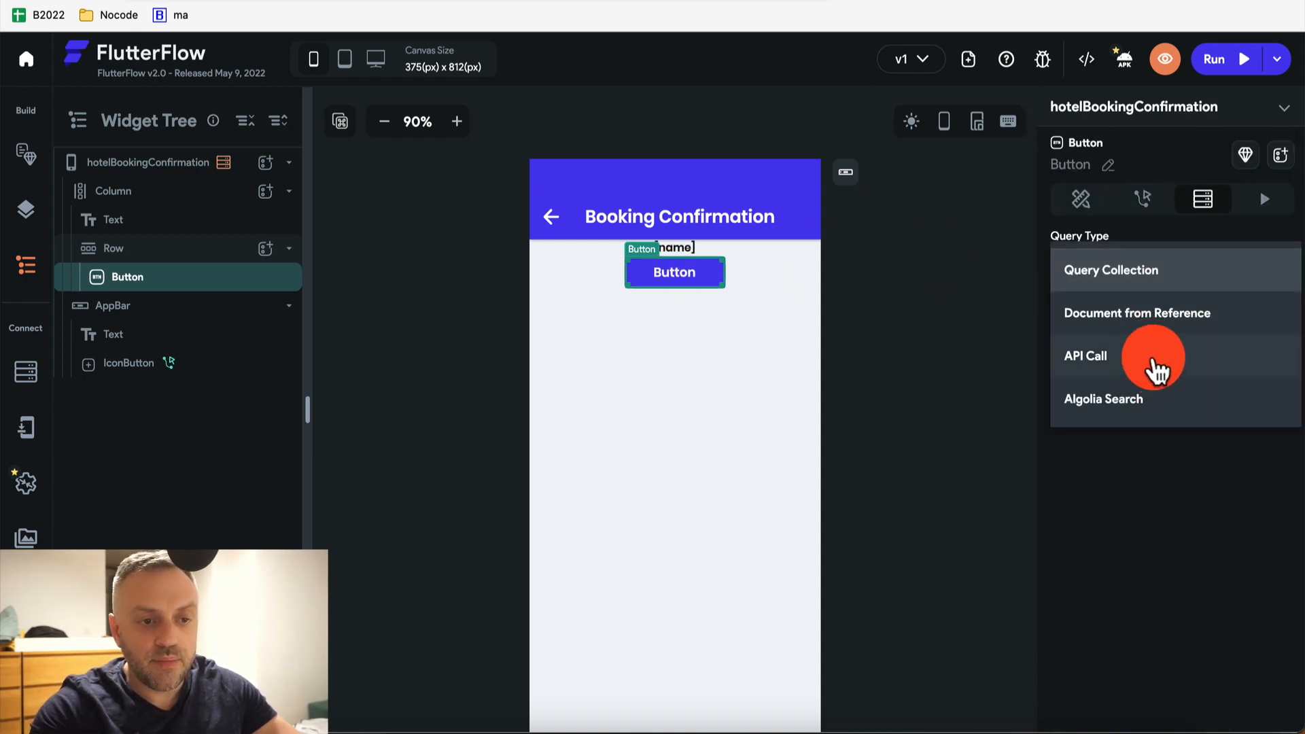
left_click(1155, 368)
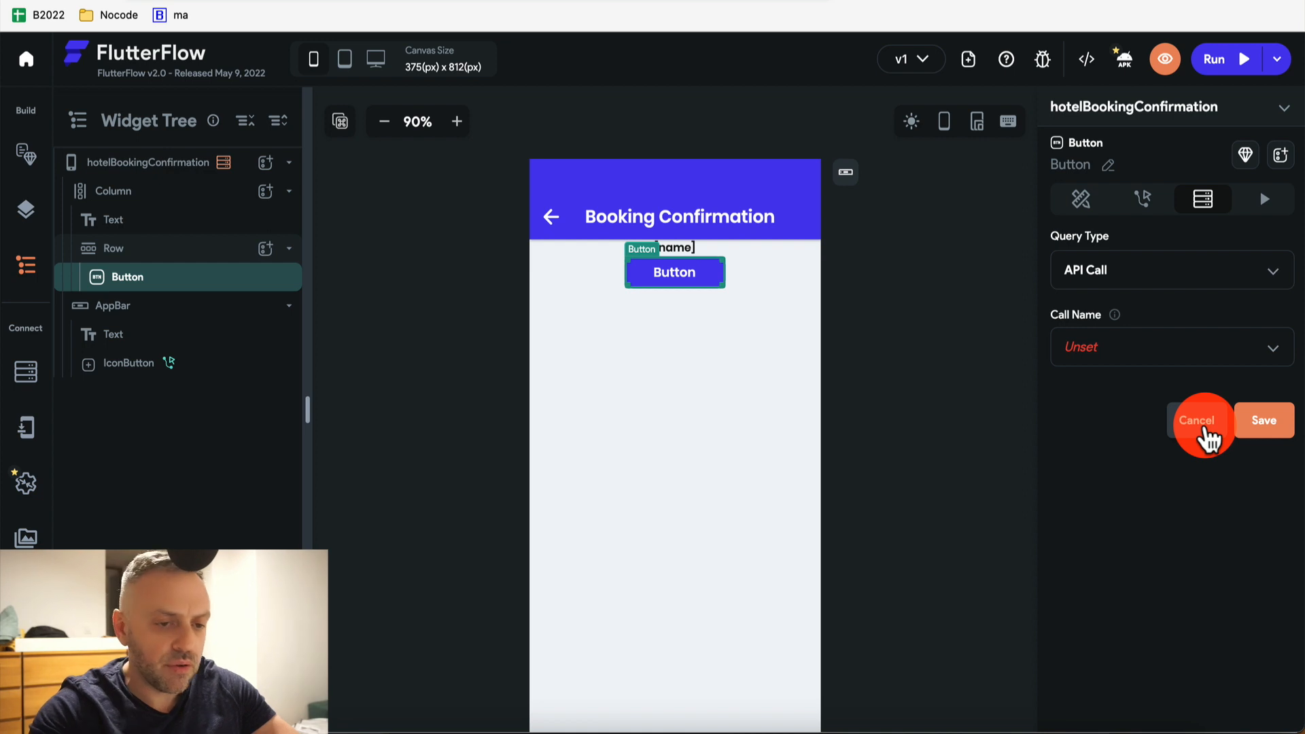
left_click(1206, 439)
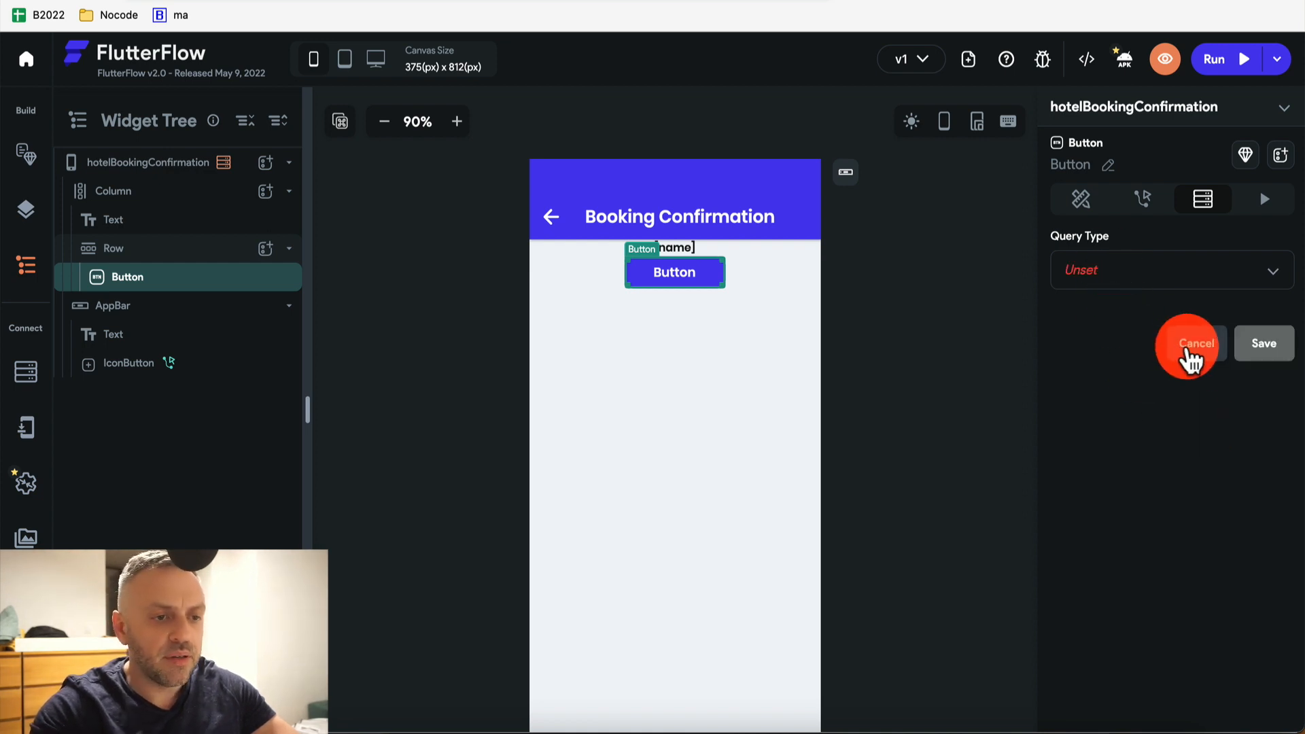
left_click(658, 248)
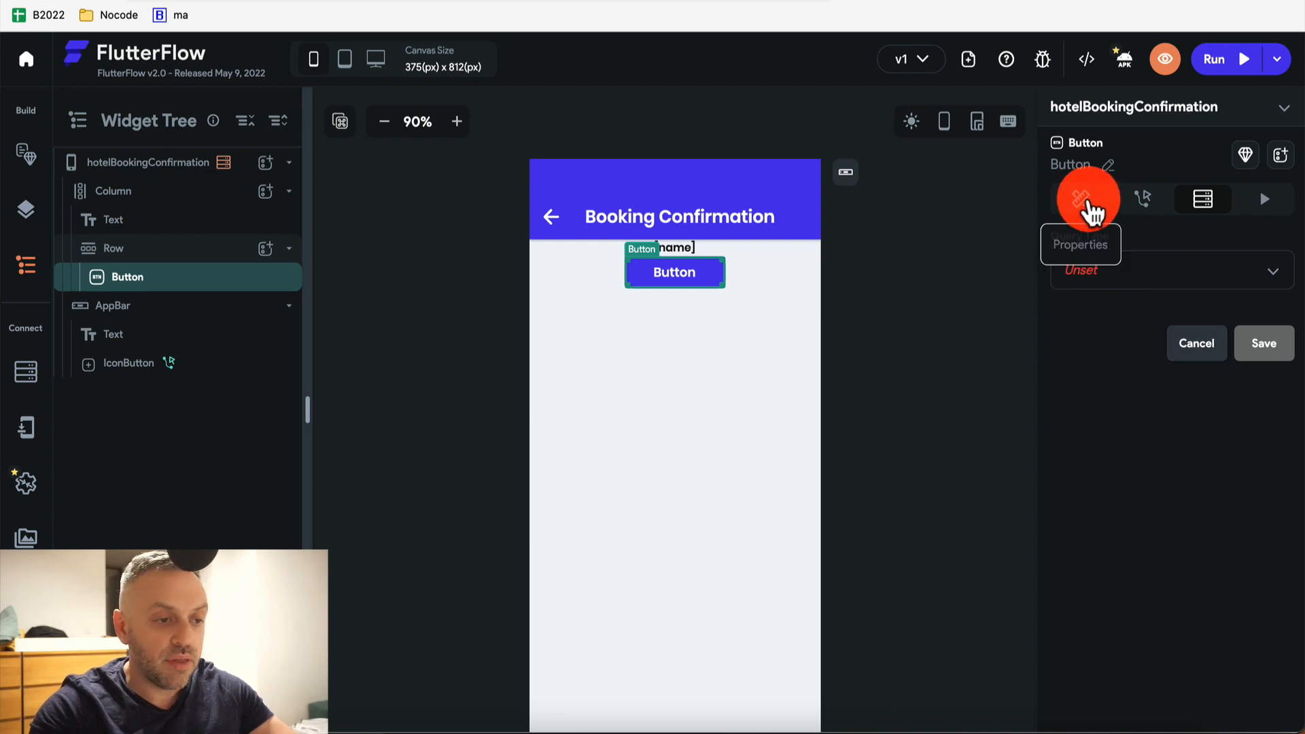
left_click(1087, 201)
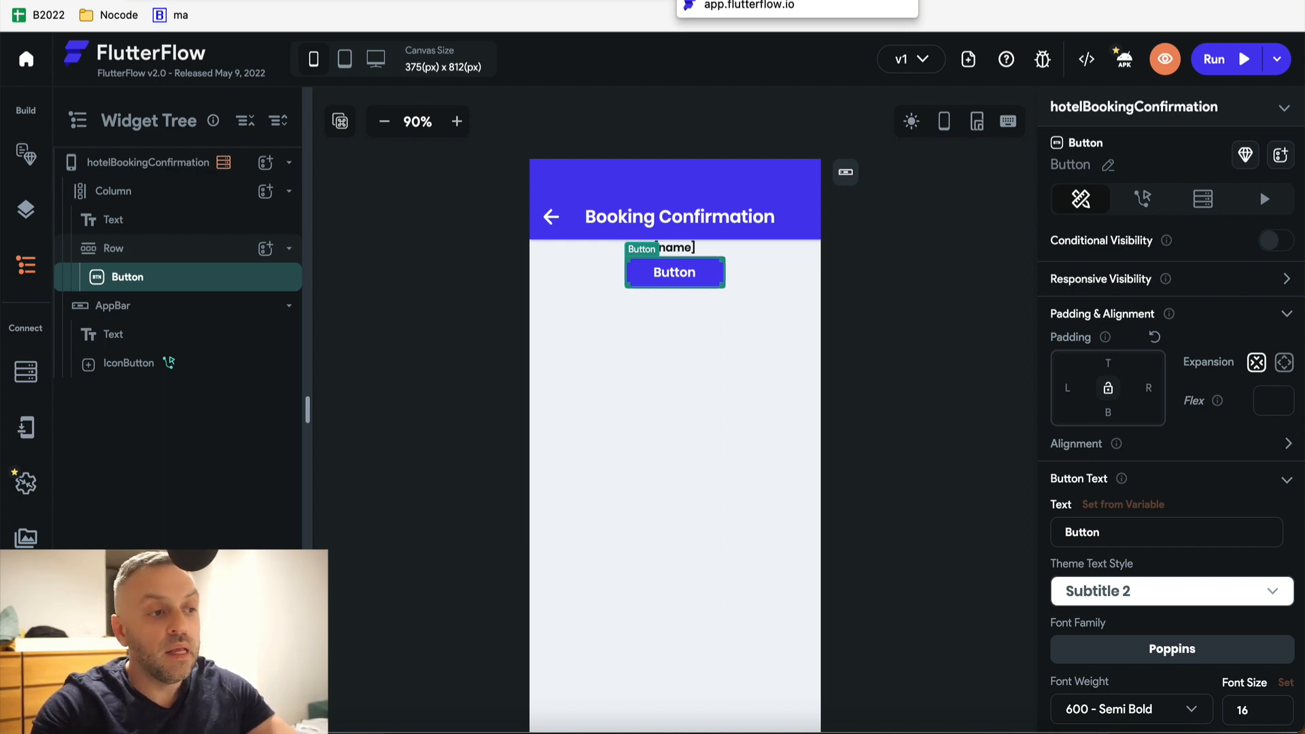
Run the app in Test Mode and view reviews for Hilton, Mariott and Holiday Inn
left_click(748, 2)
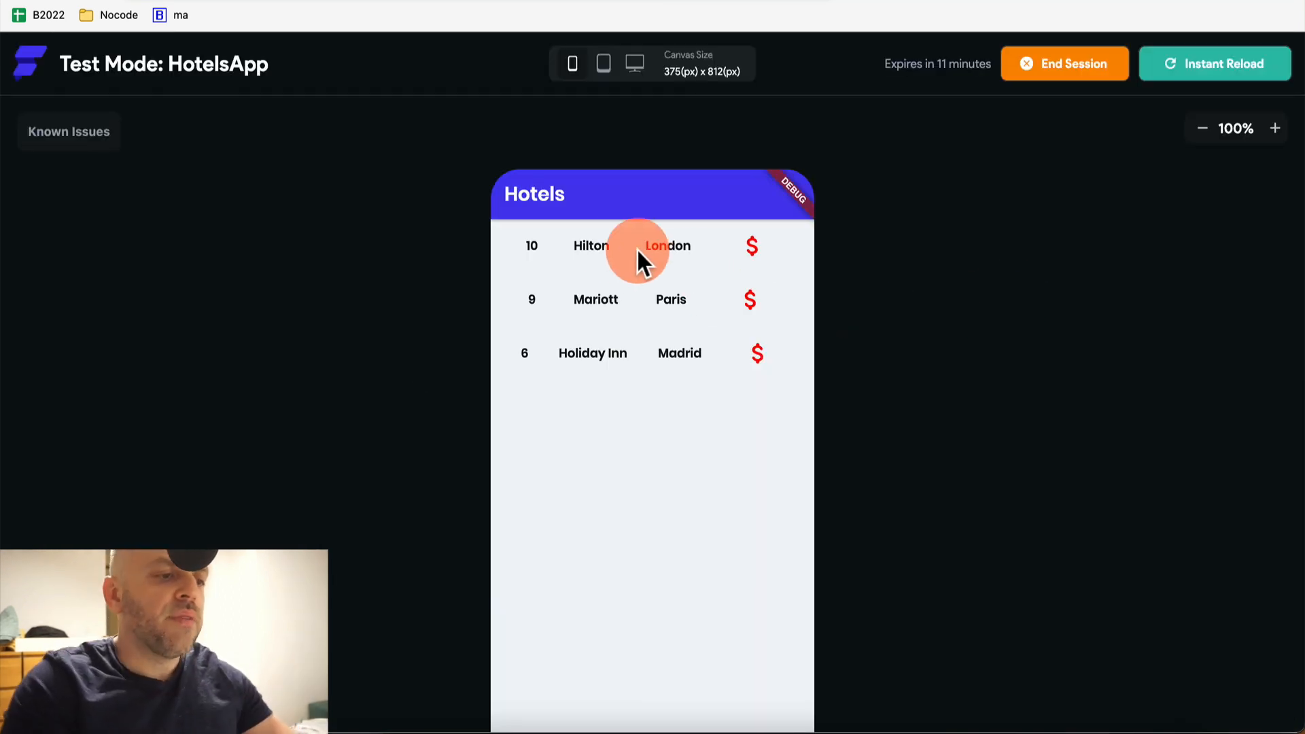
left_click(534, 250)
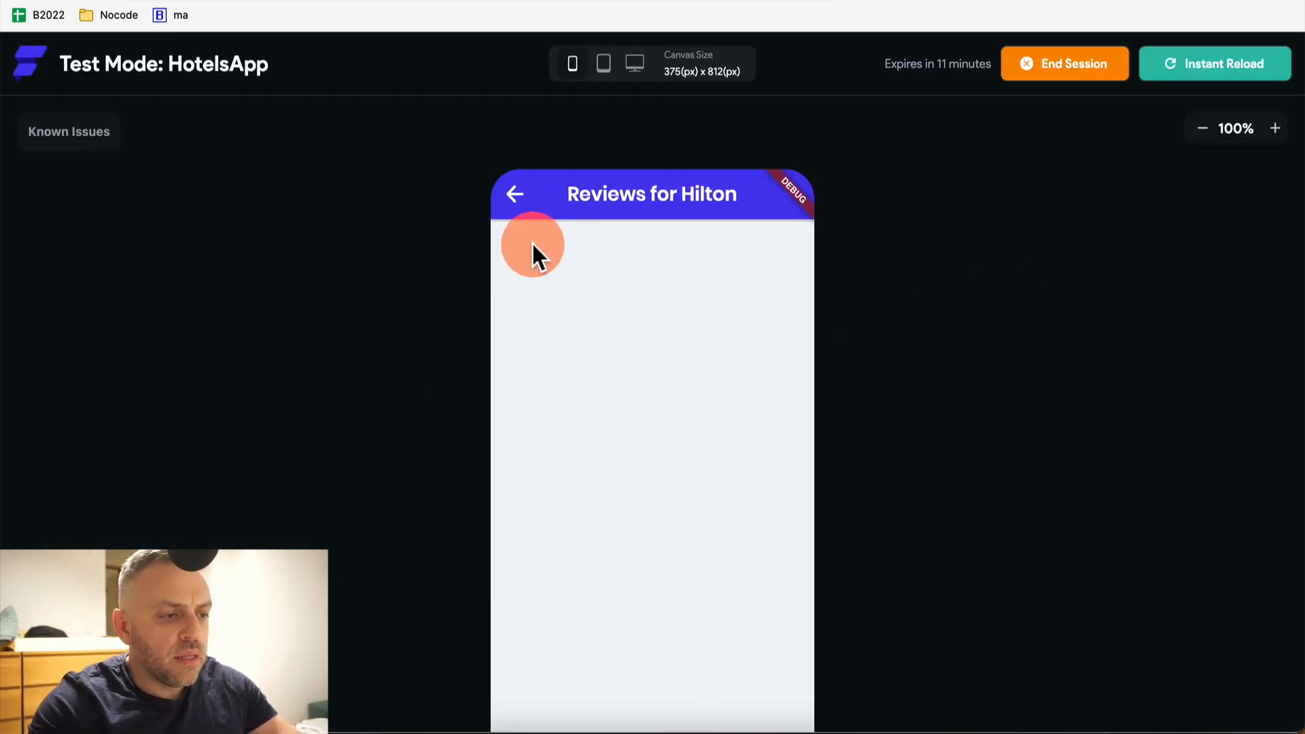
left_click(517, 197)
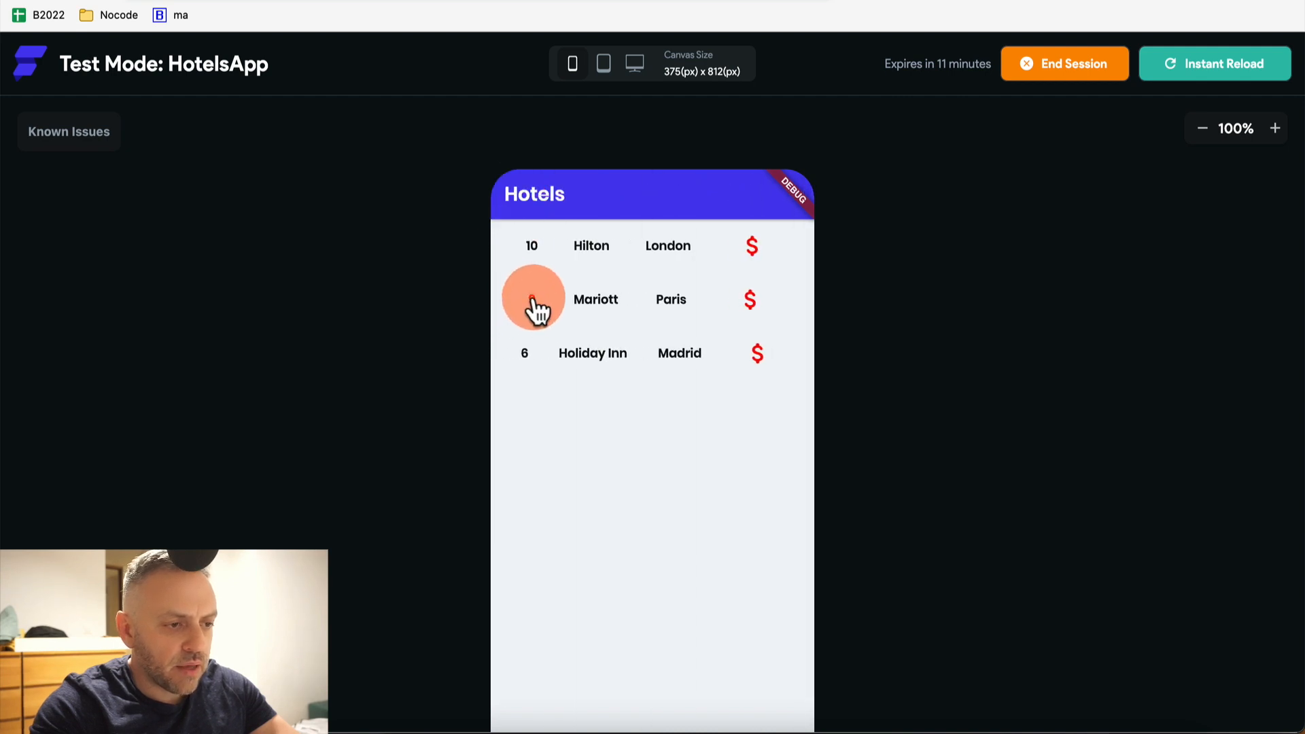
left_click(534, 300)
left_click(516, 197)
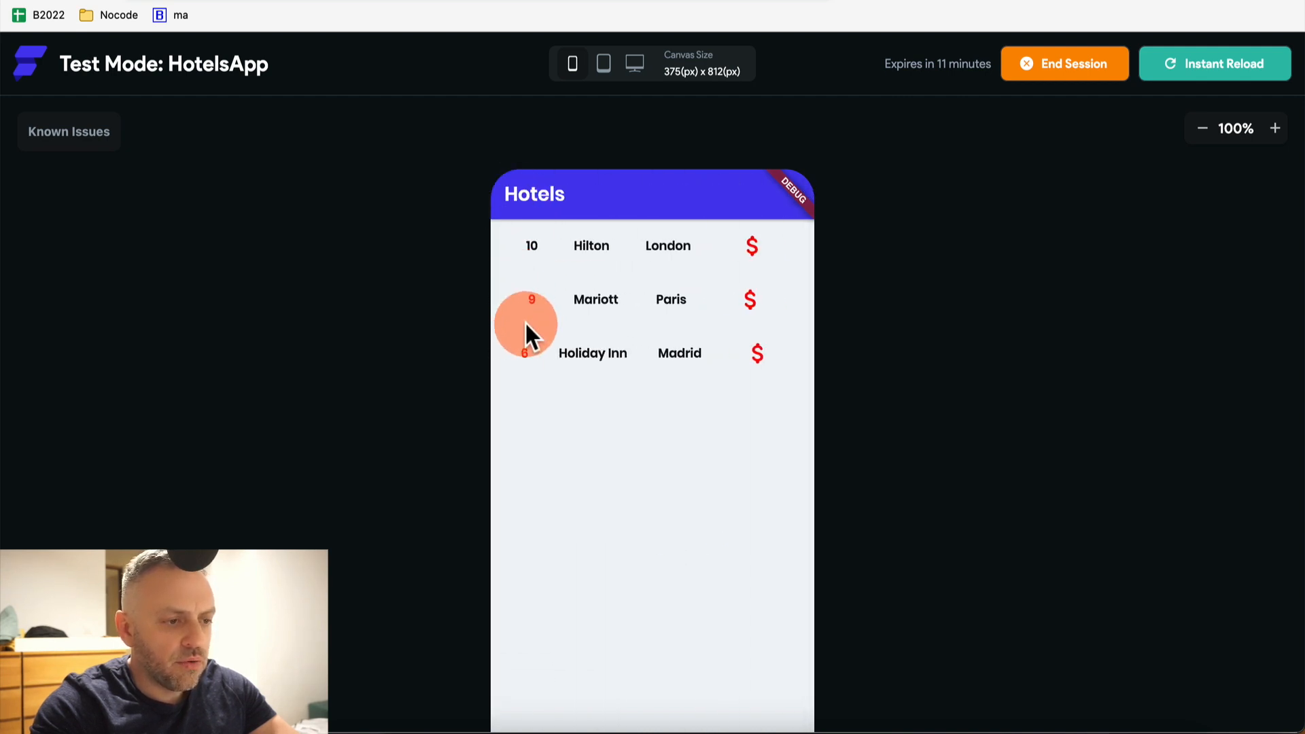
left_click(529, 360)
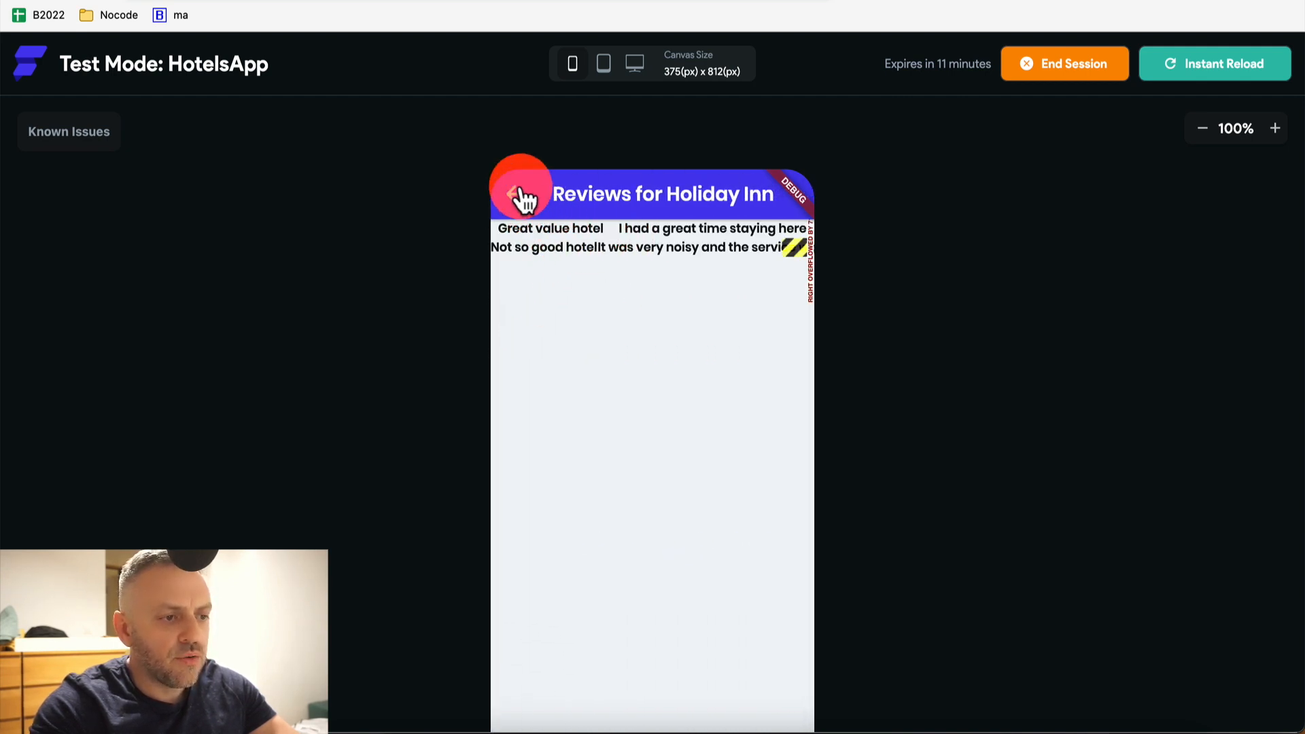
left_click(520, 196)
Open the Hilton, Mariott and Holiday Inn detail pages in turn
left_click(597, 249)
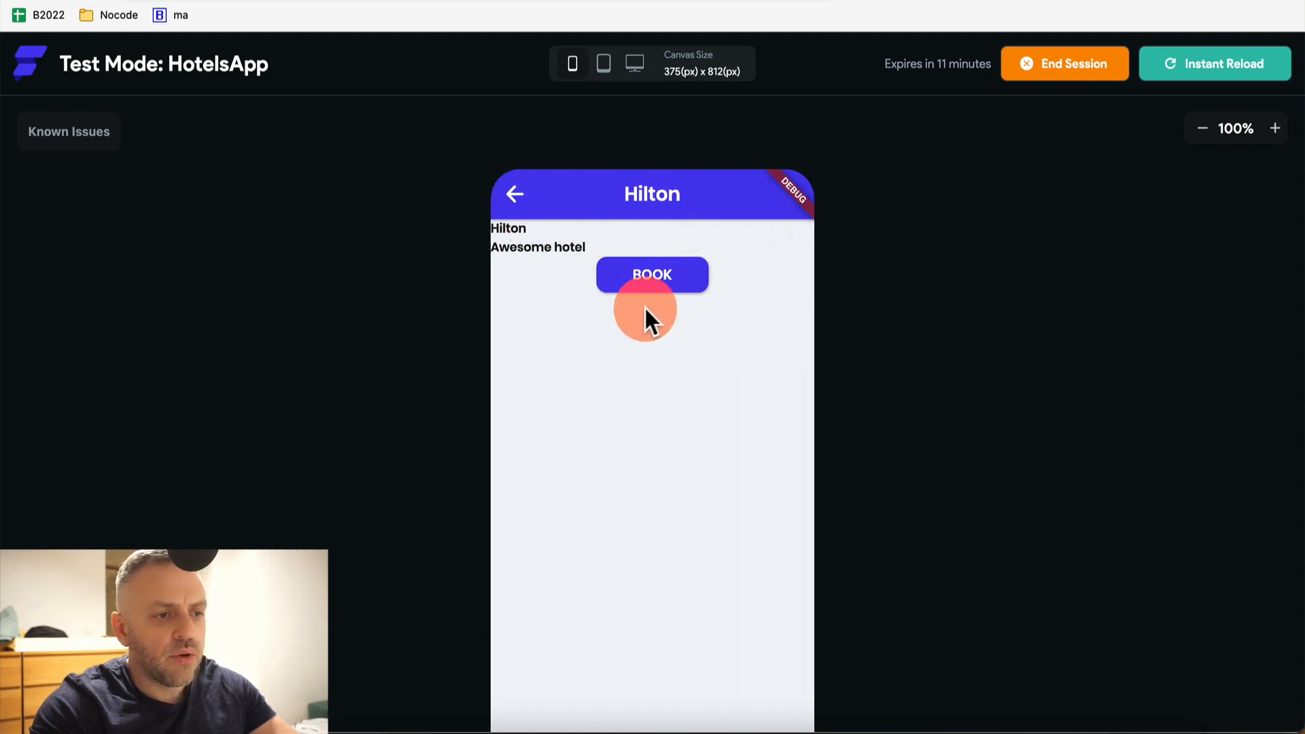
left_click(511, 204)
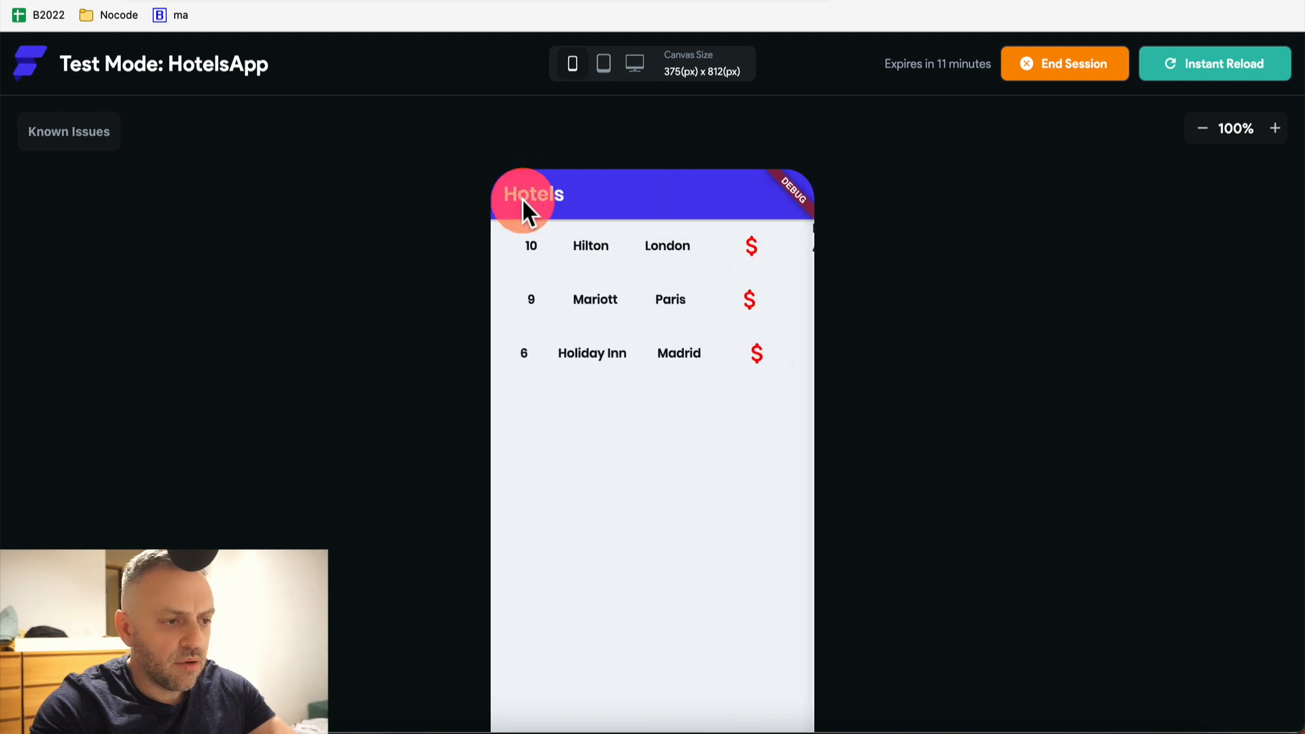
left_click(589, 296)
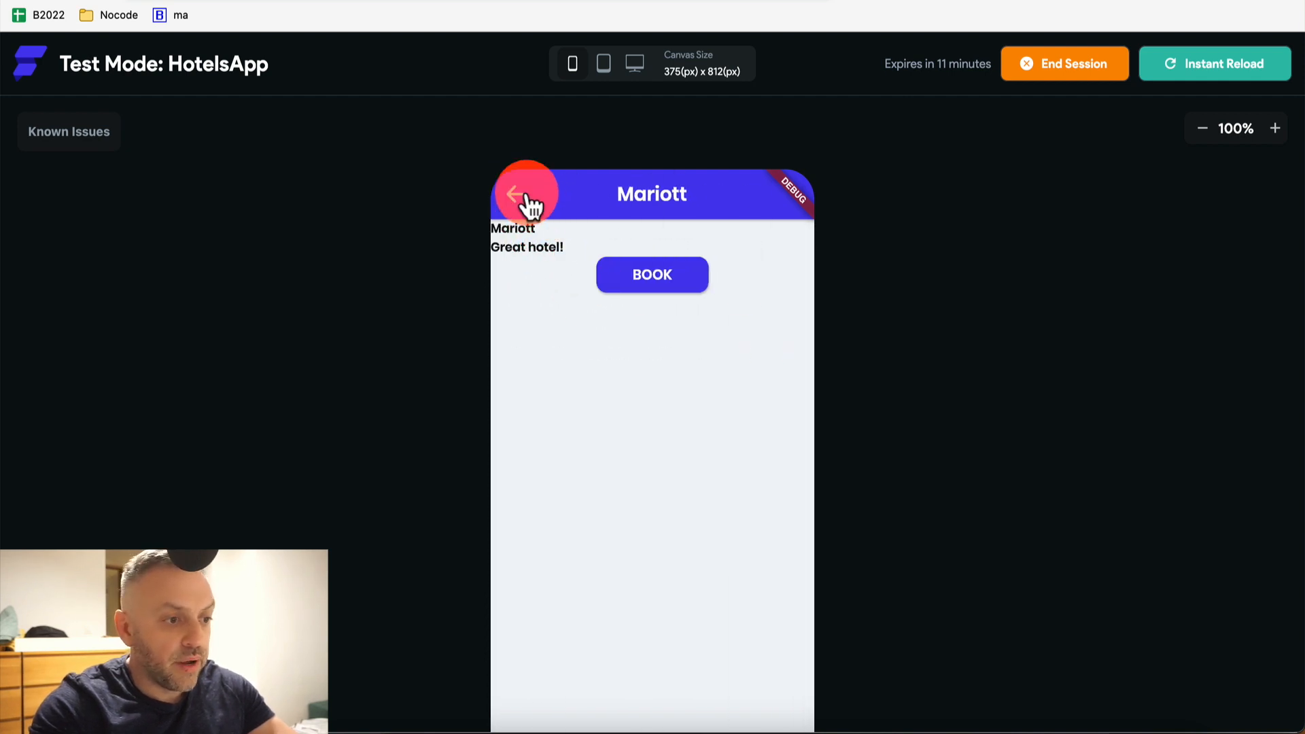
left_click(530, 204)
left_click(589, 355)
left_click(515, 251)
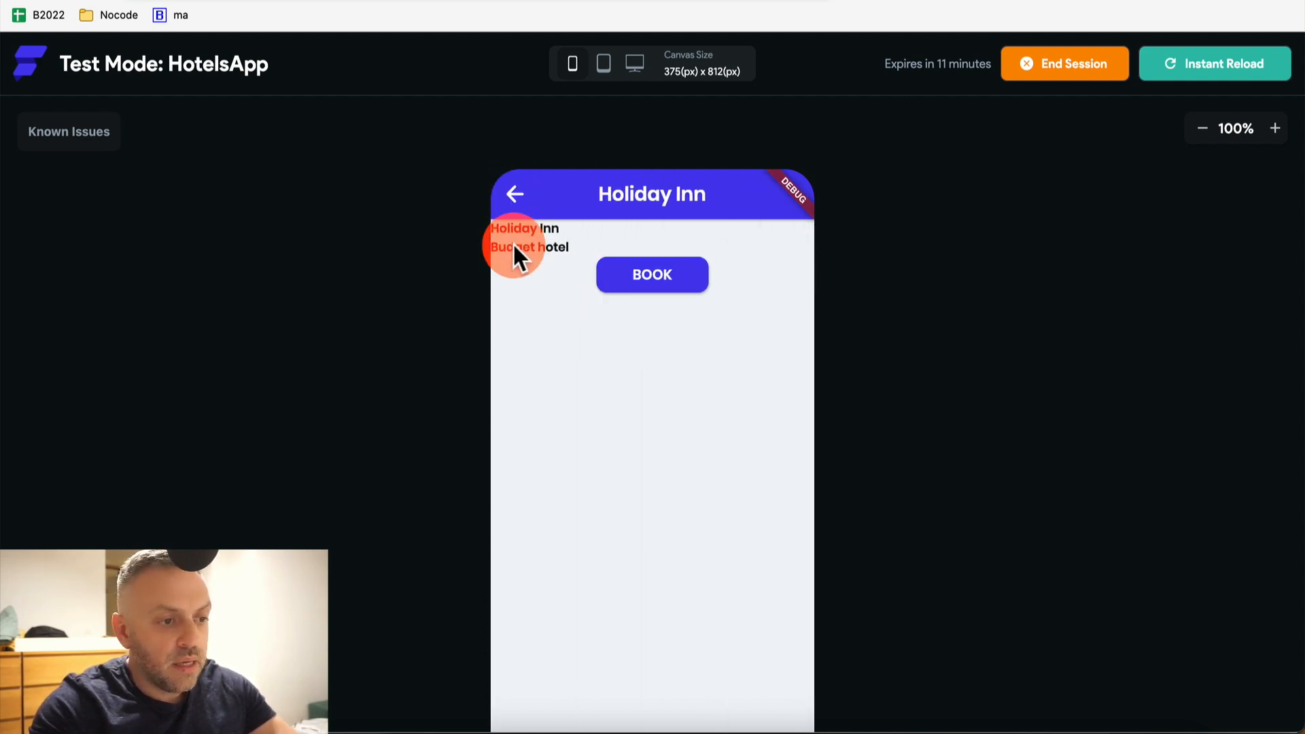
left_click(511, 195)
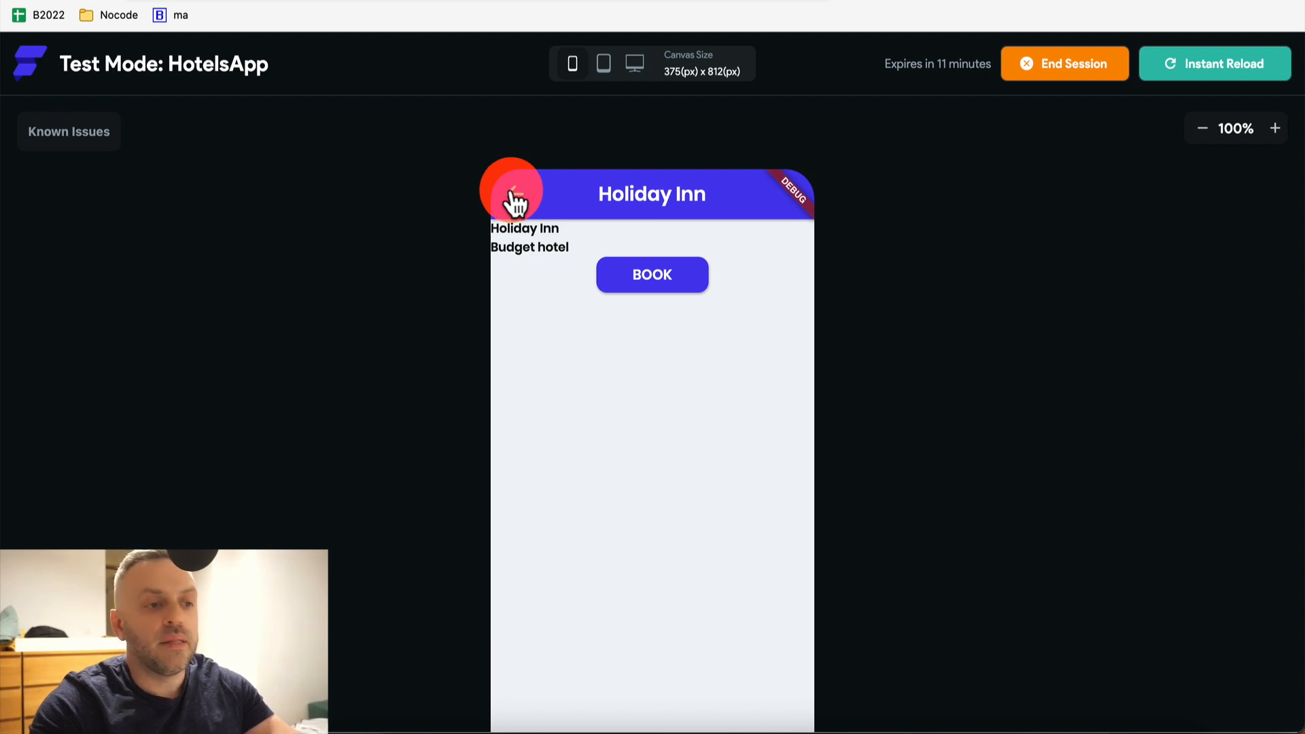
Book Hilton and Holiday Inn to reach Booking Confirmation, returning to the Hotels list
left_click(576, 261)
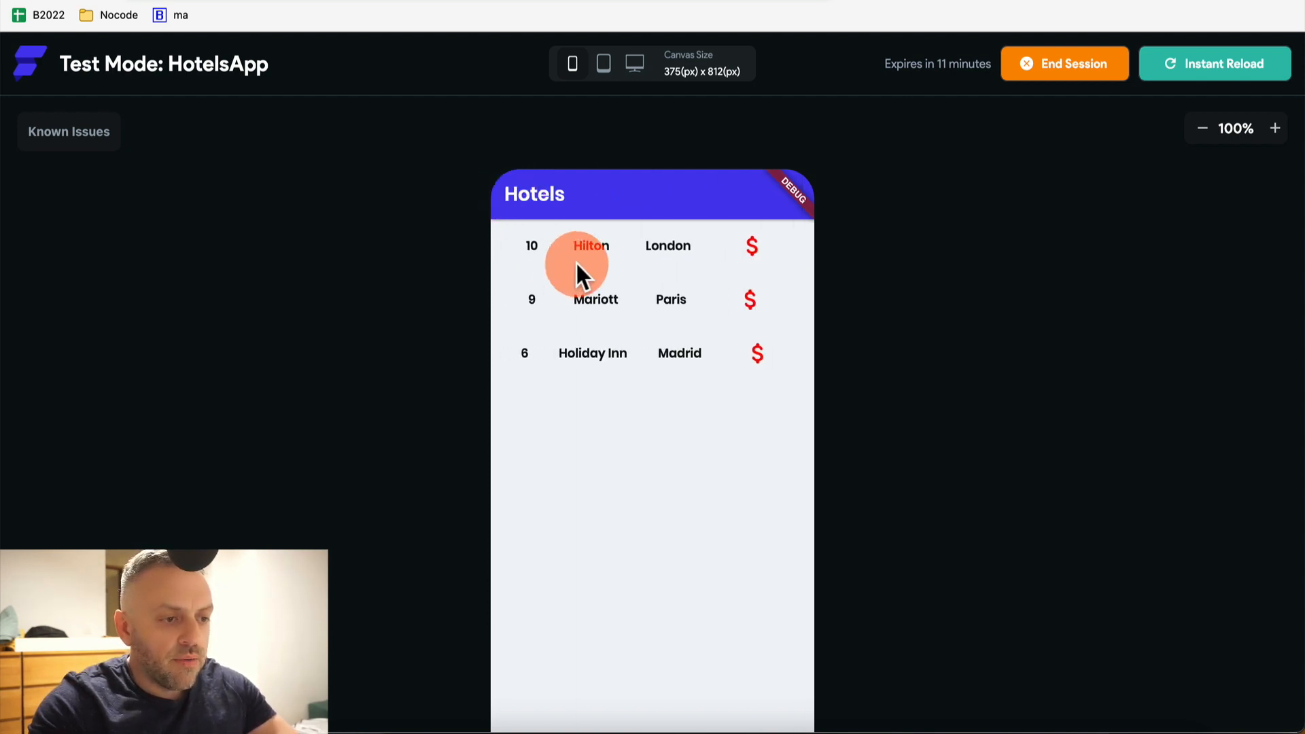
left_click(663, 275)
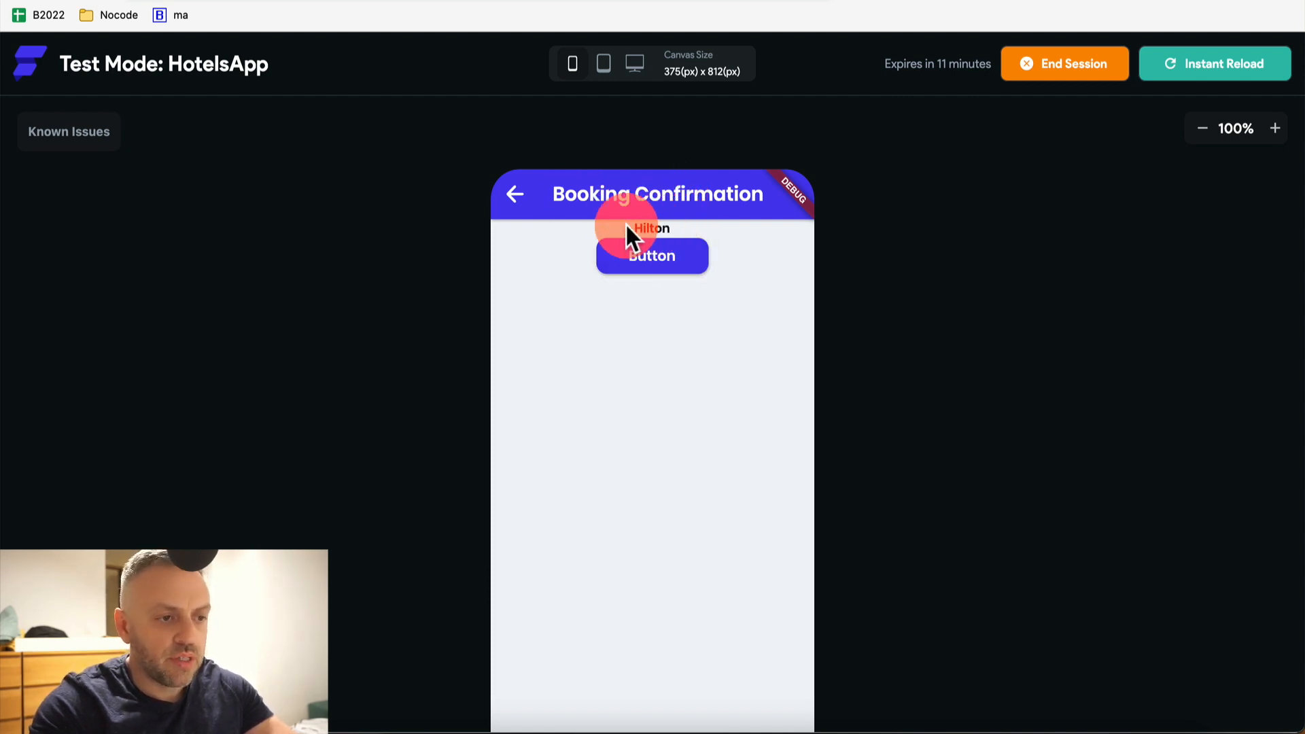
left_click(518, 197)
left_click(518, 197)
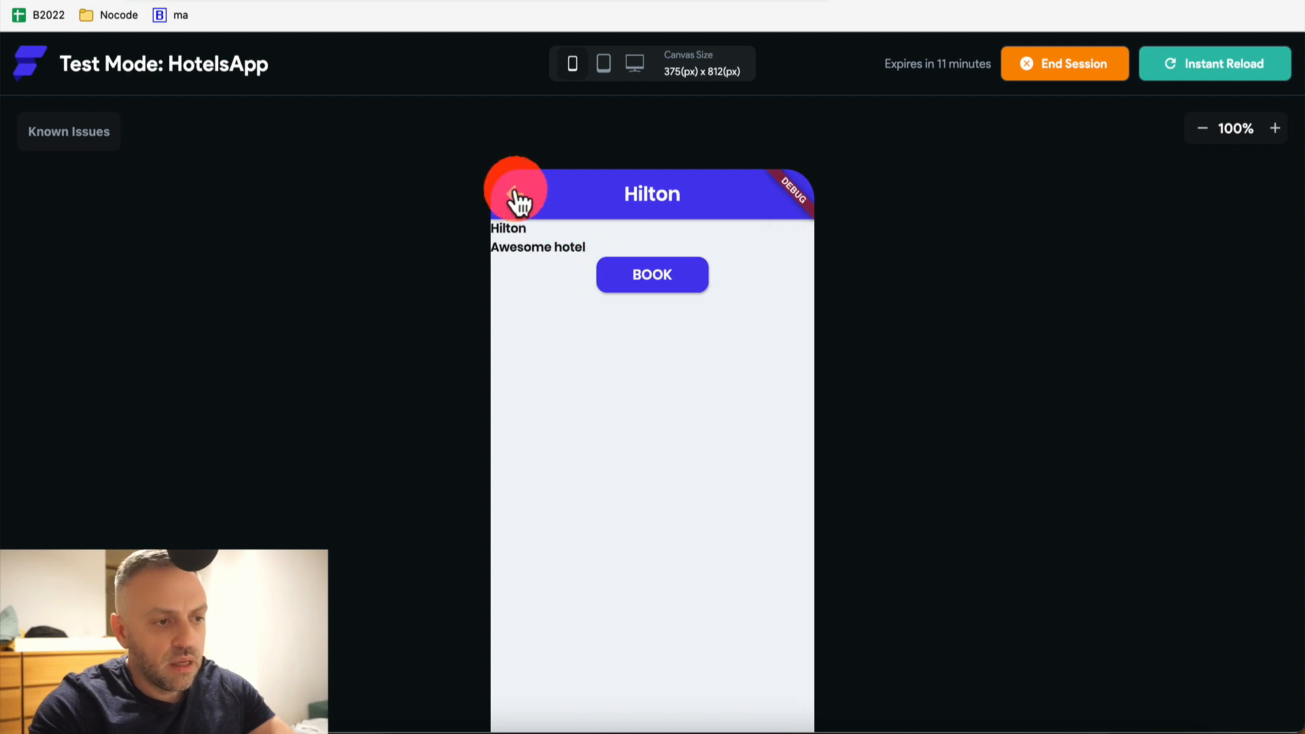
left_click(612, 355)
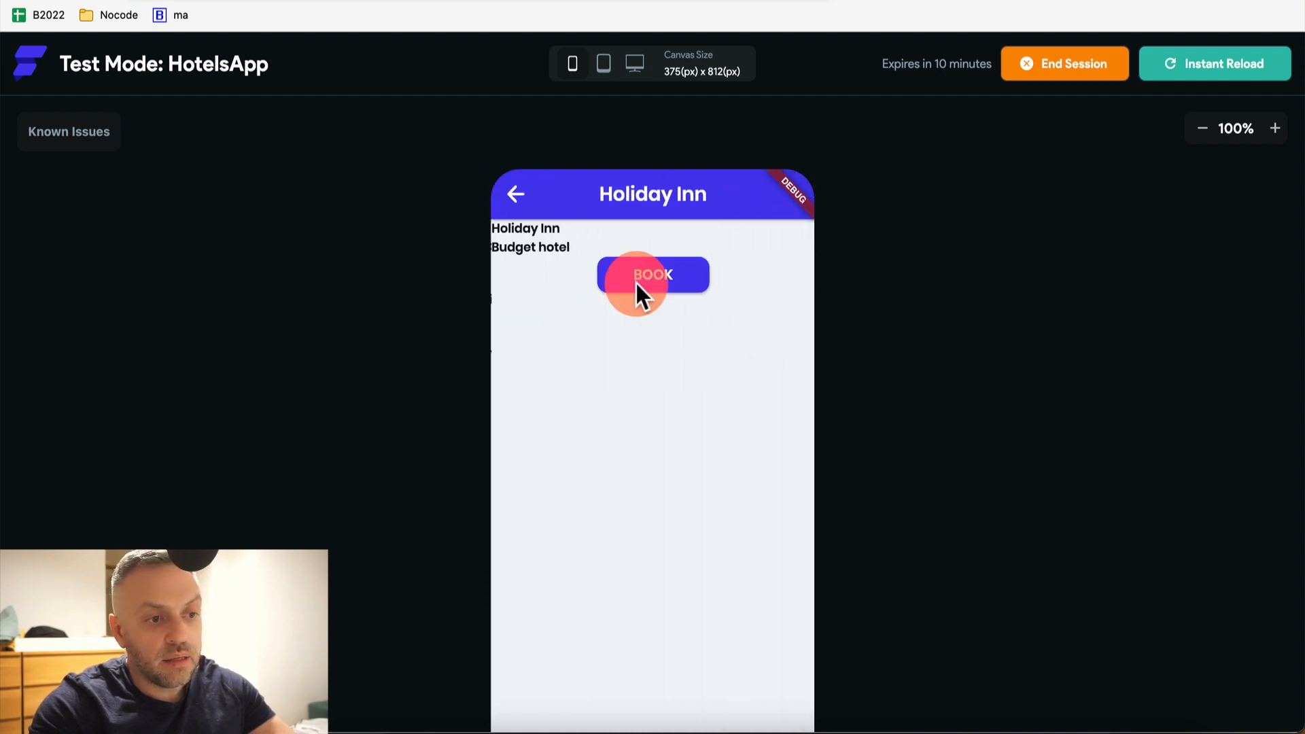
left_click(642, 274)
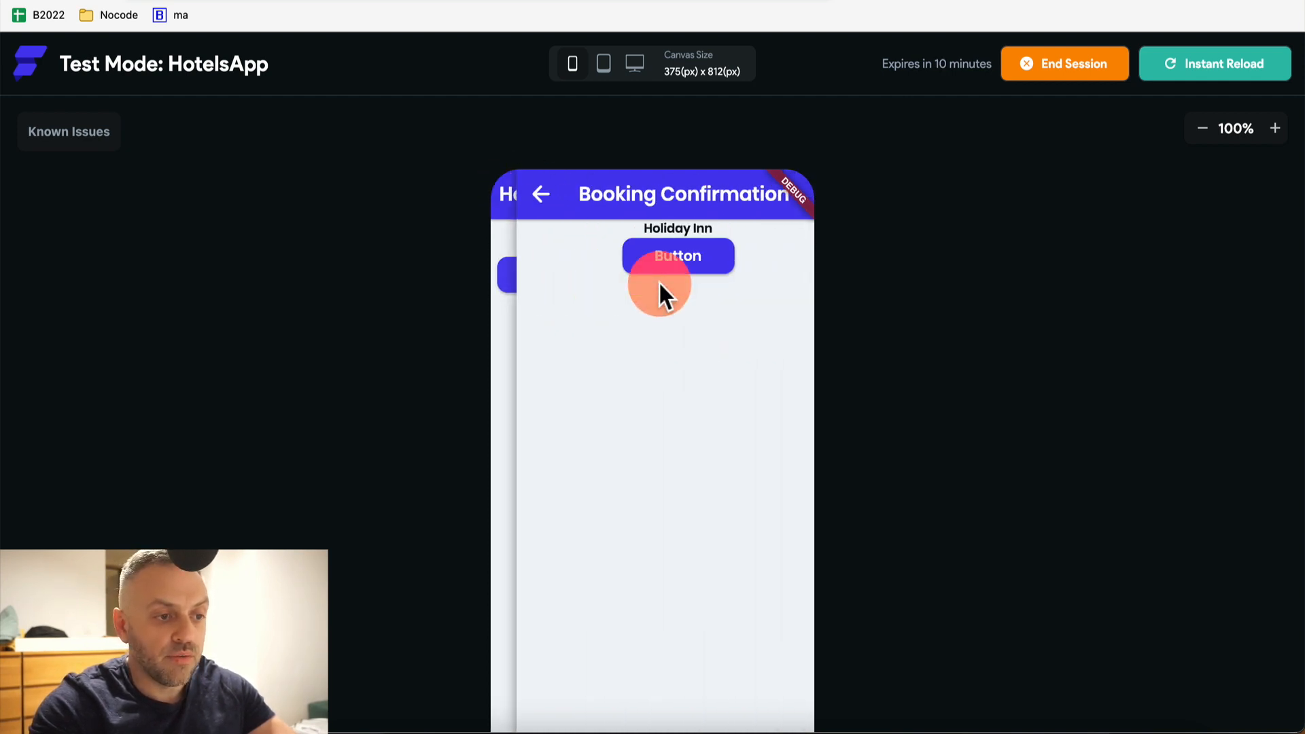
left_click(523, 206)
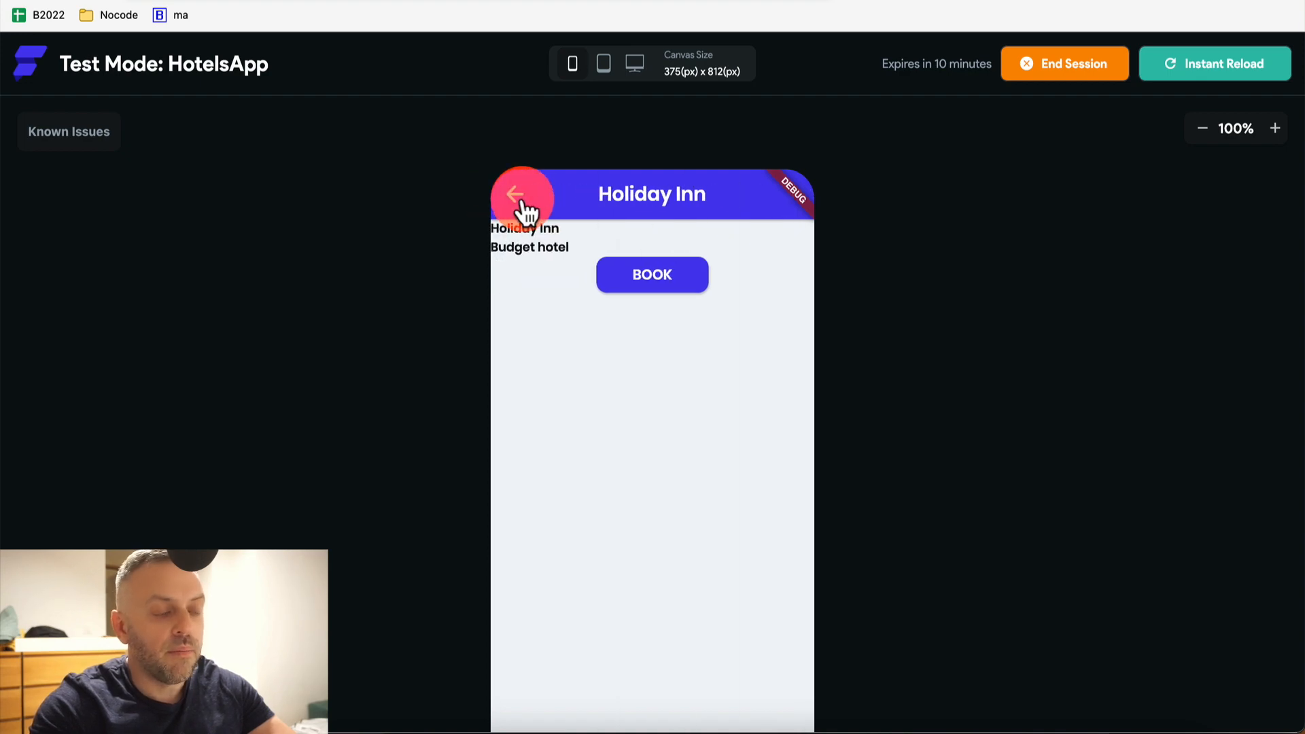
left_click(522, 201)
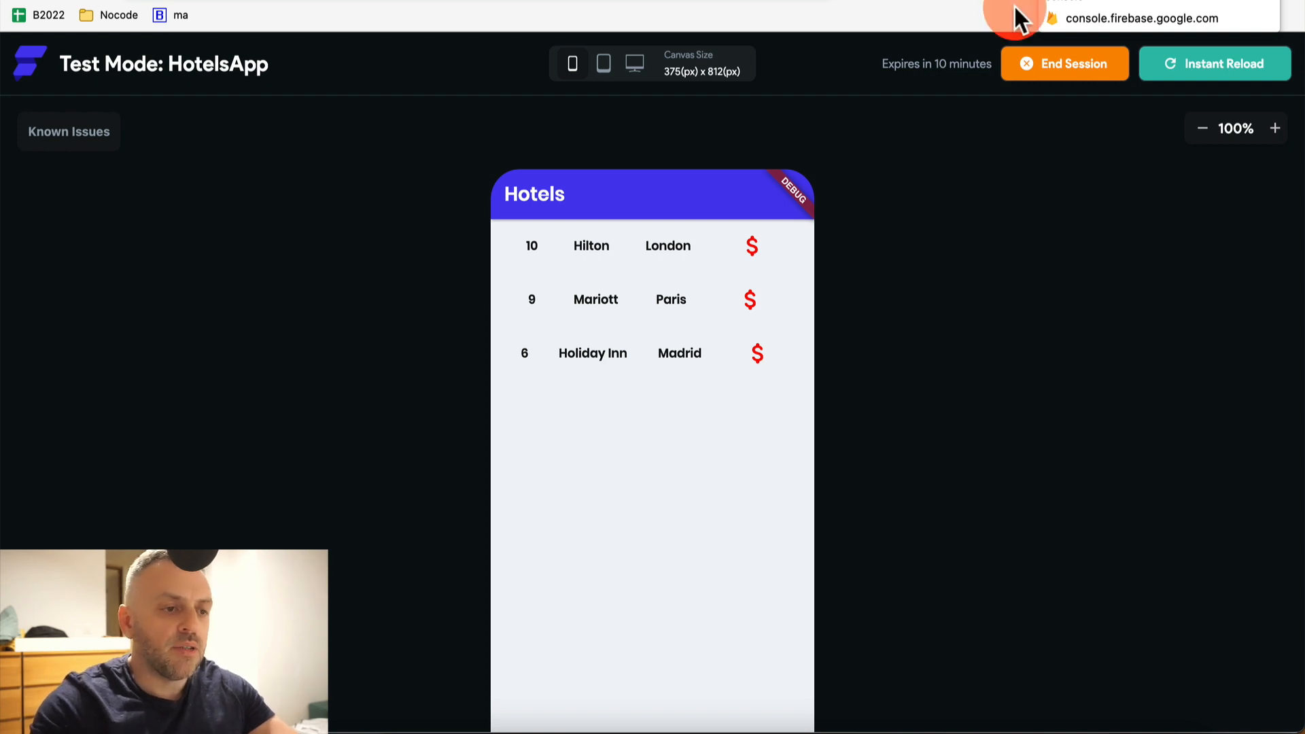
Change Holiday Inn's city to Lisbon in Firestore and check the running app
left_click(1088, 2)
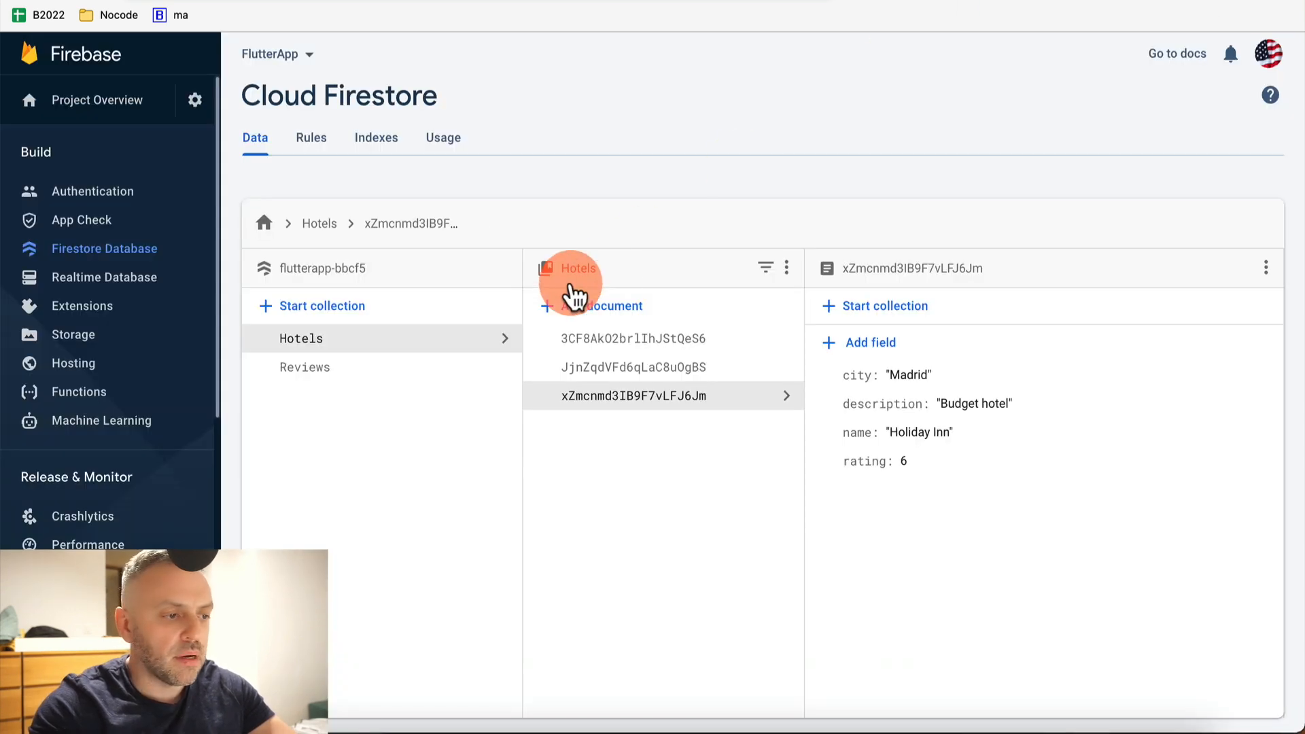
left_click(897, 382)
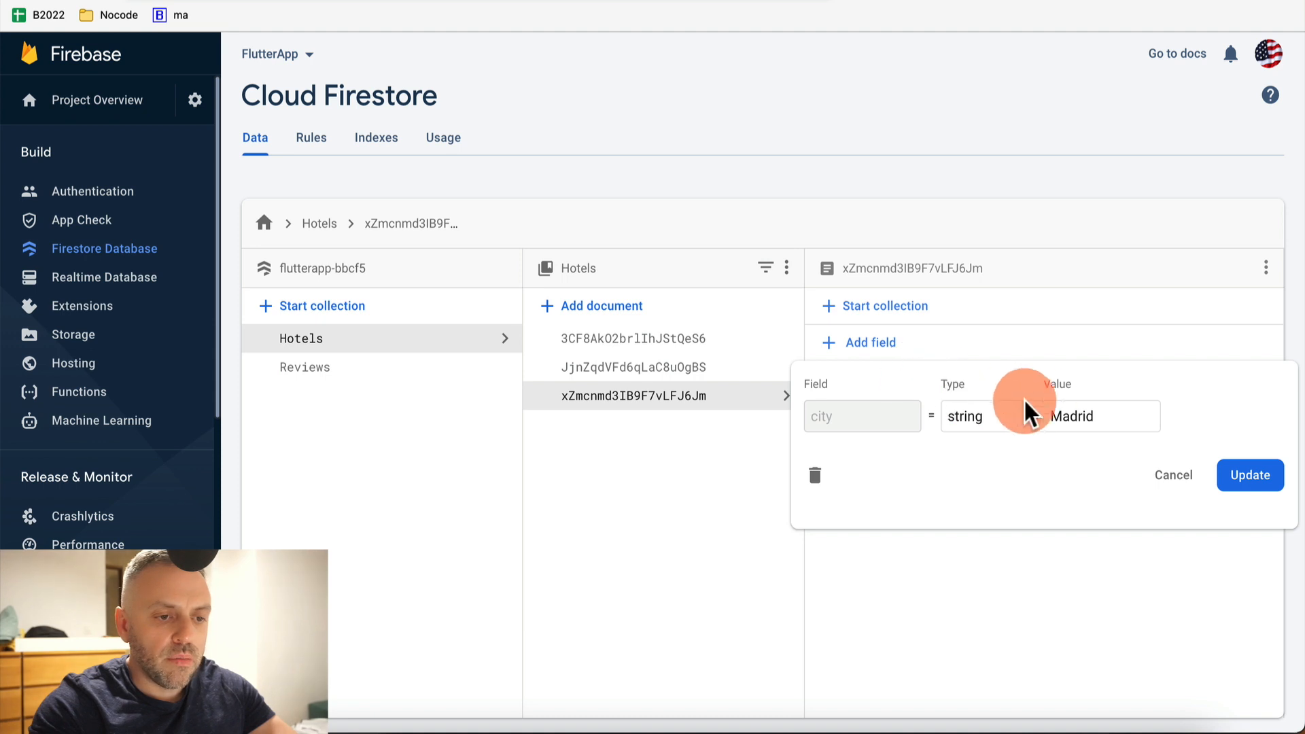
left_click(1081, 410)
type("Lisbon")
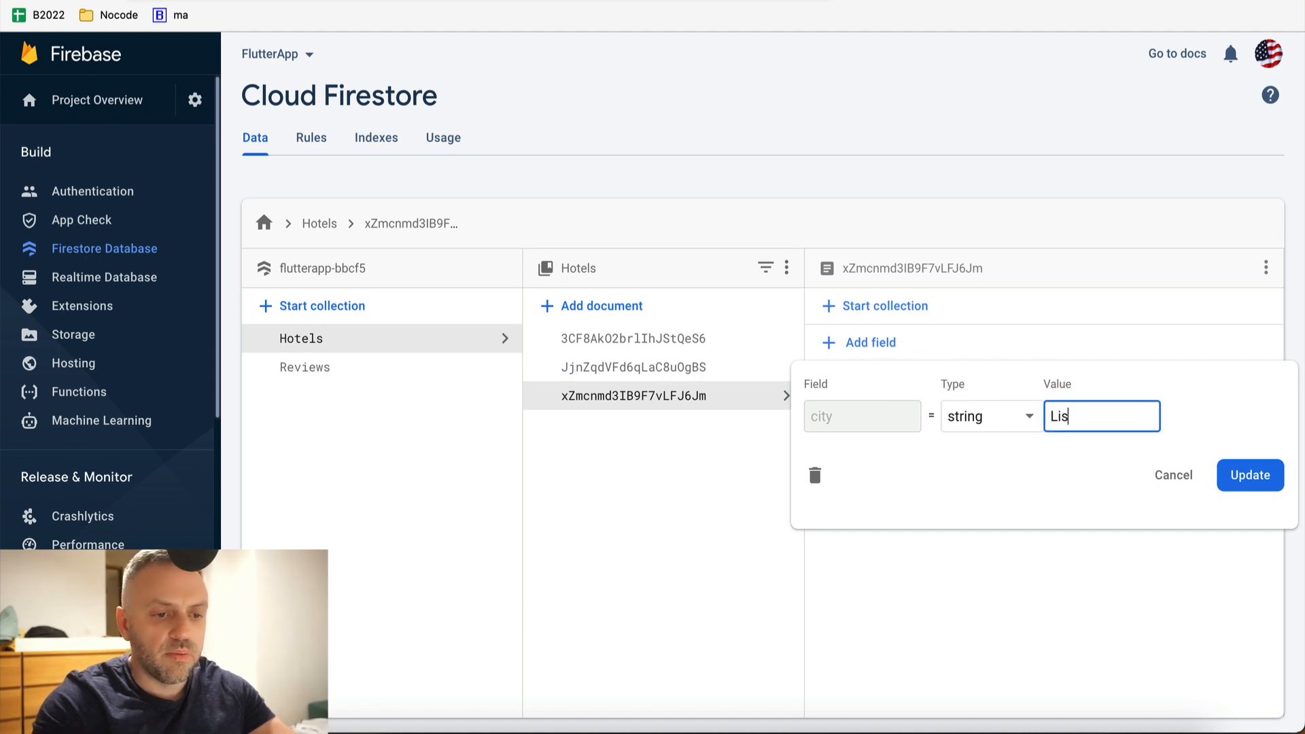
left_click(1268, 488)
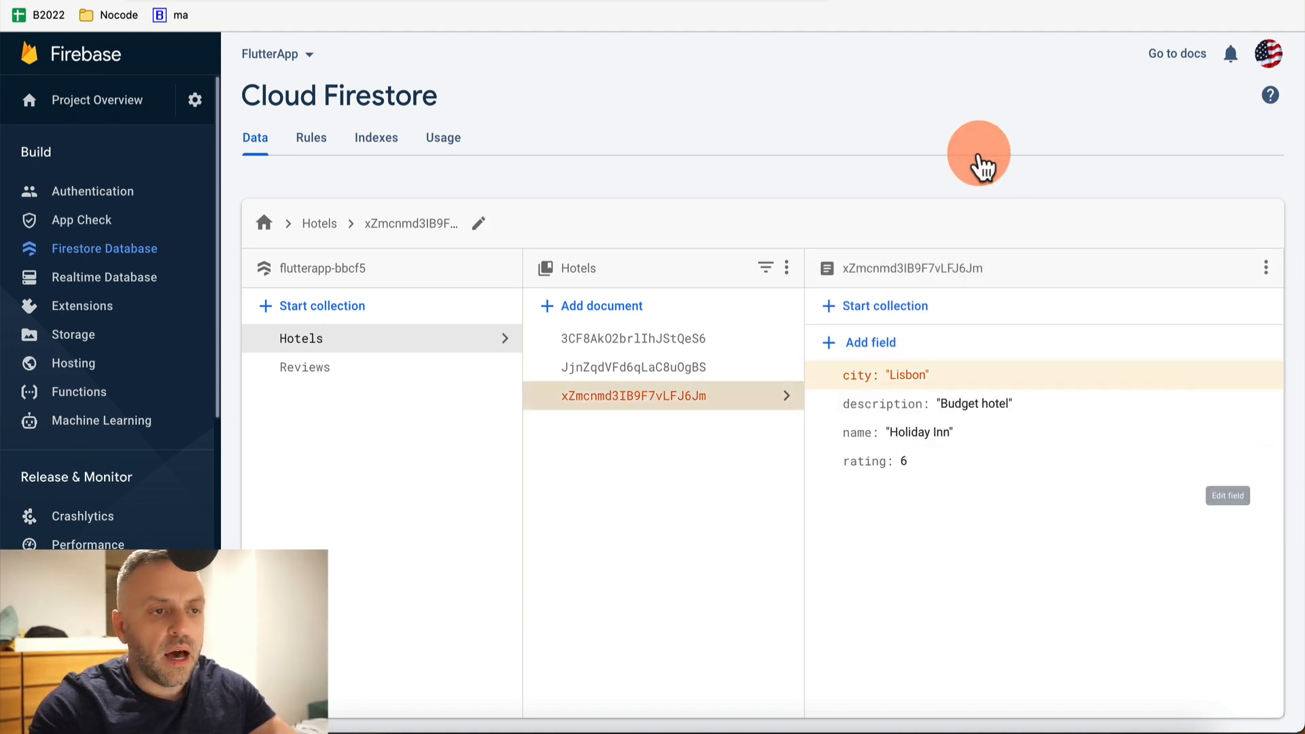
left_click(934, 4)
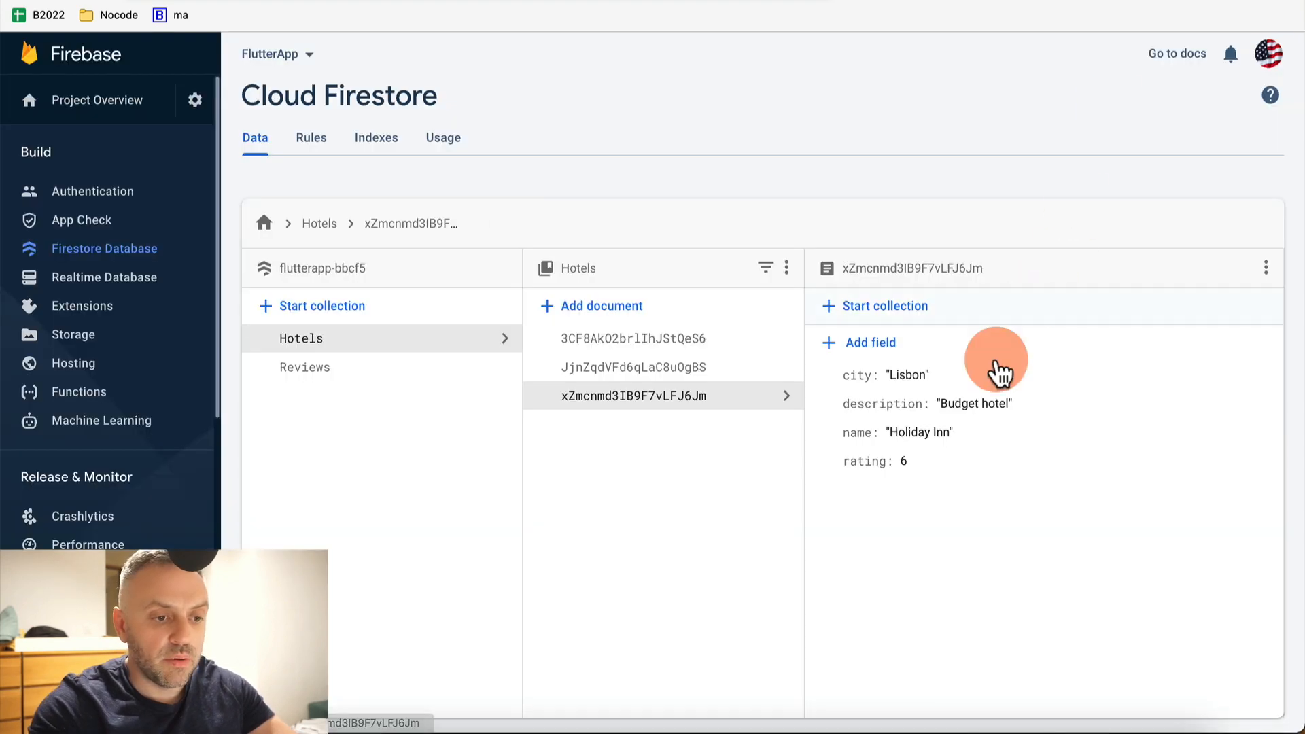
Change Holiday Inn's city to 'Washington DC' and view the updated Hotels list
left_click(922, 374)
double_click(1128, 411)
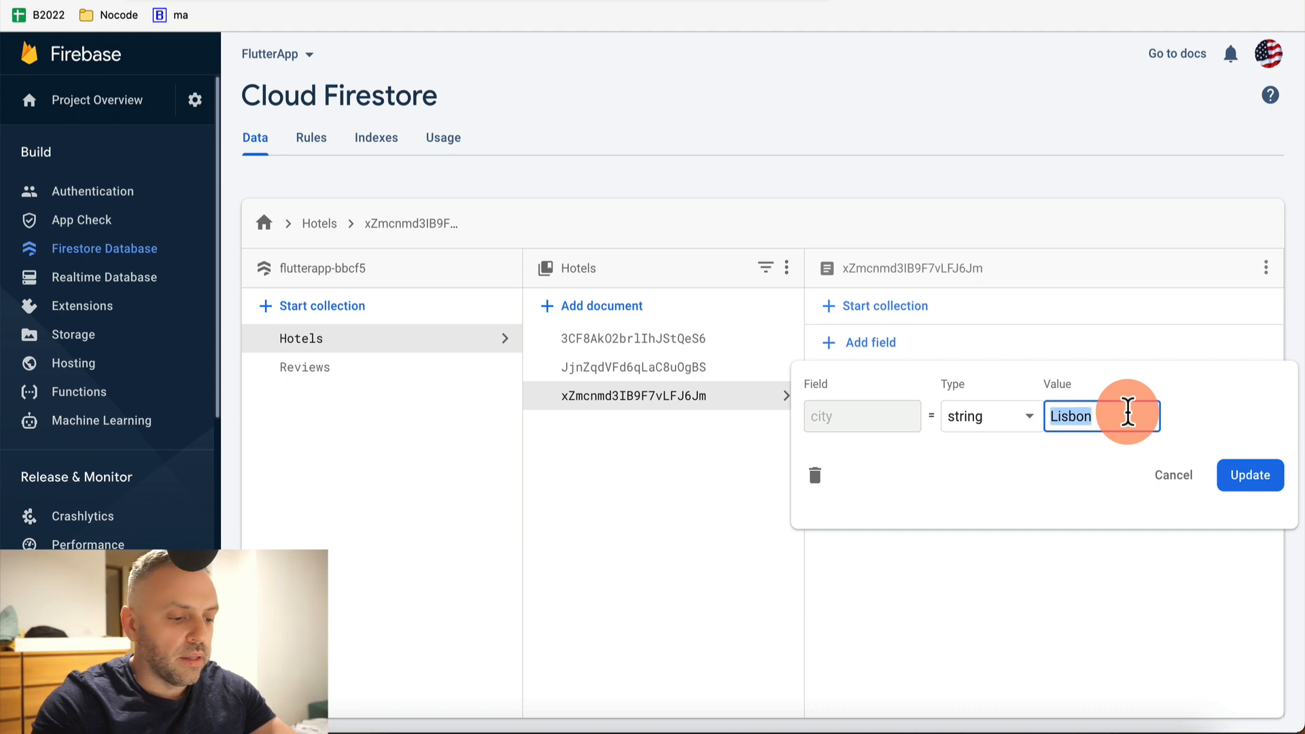
type("W")
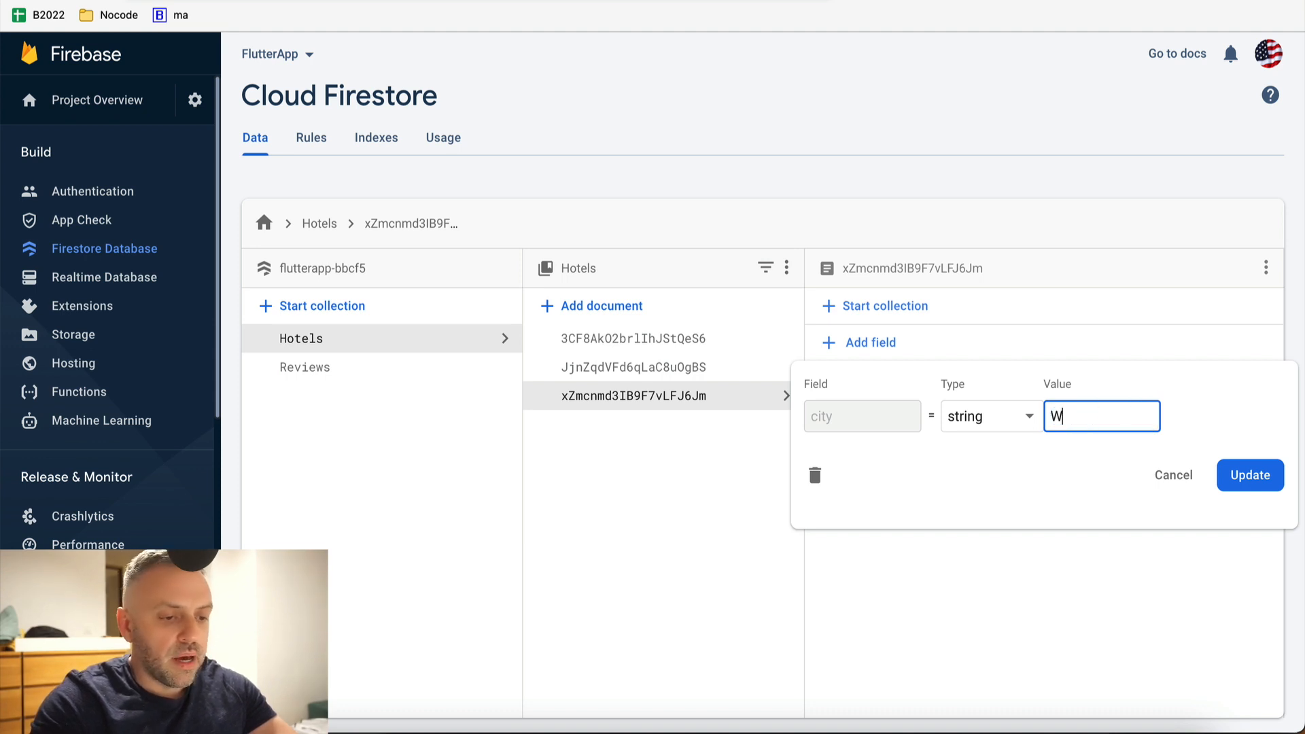
type("ashington DC")
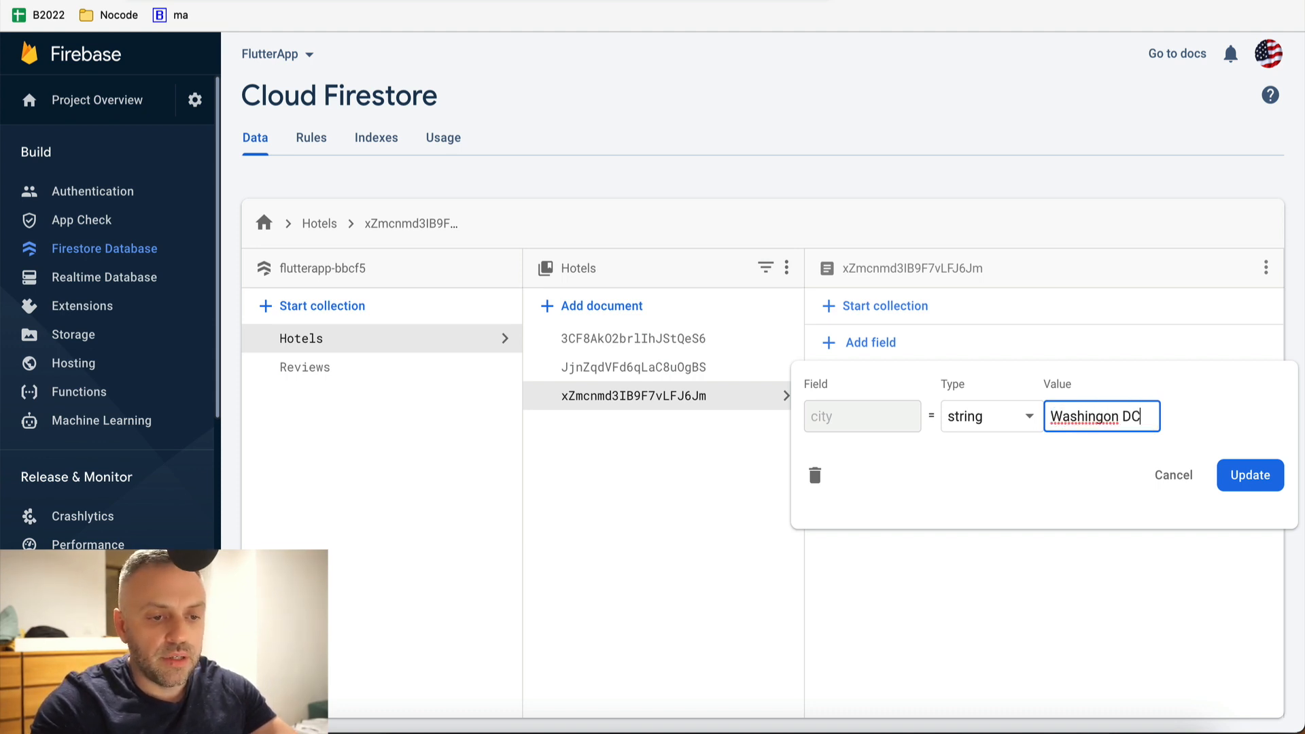
left_click(1250, 474)
left_click(843, 8)
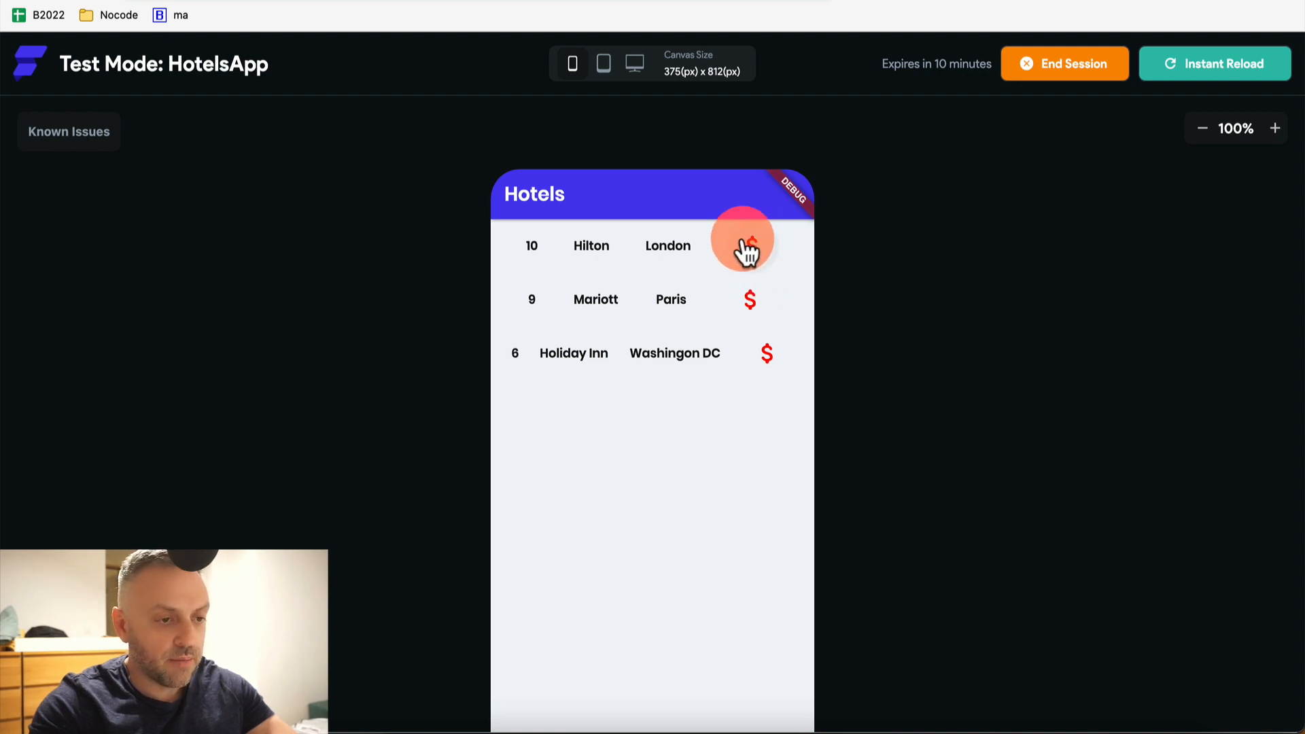
left_click(610, 258)
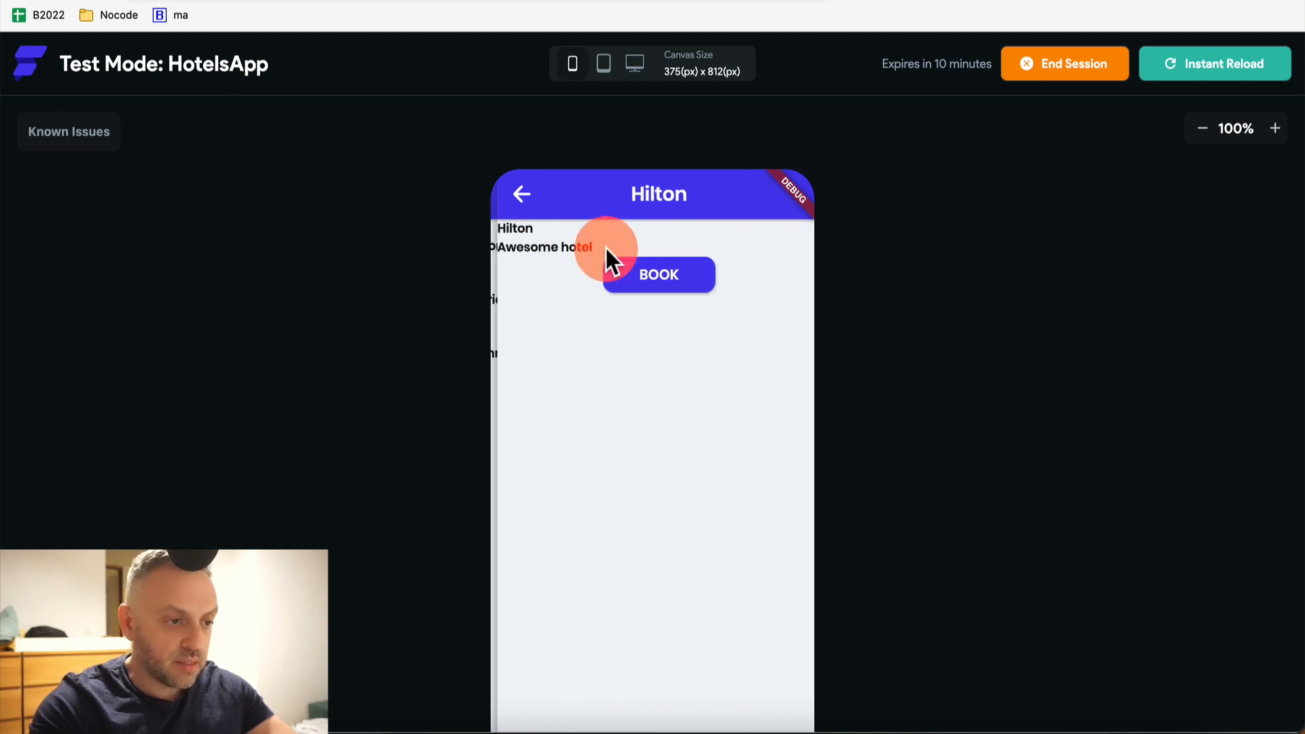
left_click(676, 292)
left_click(509, 197)
left_click(519, 198)
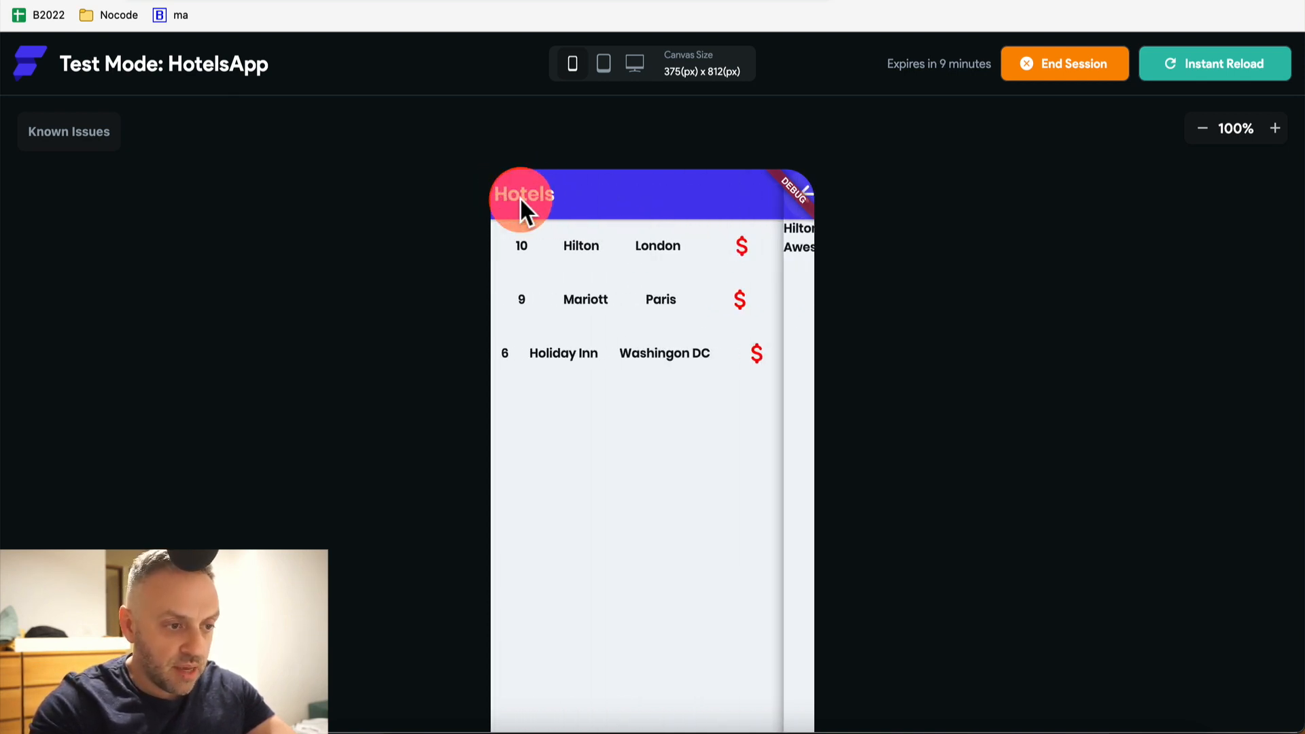
left_click(739, 249)
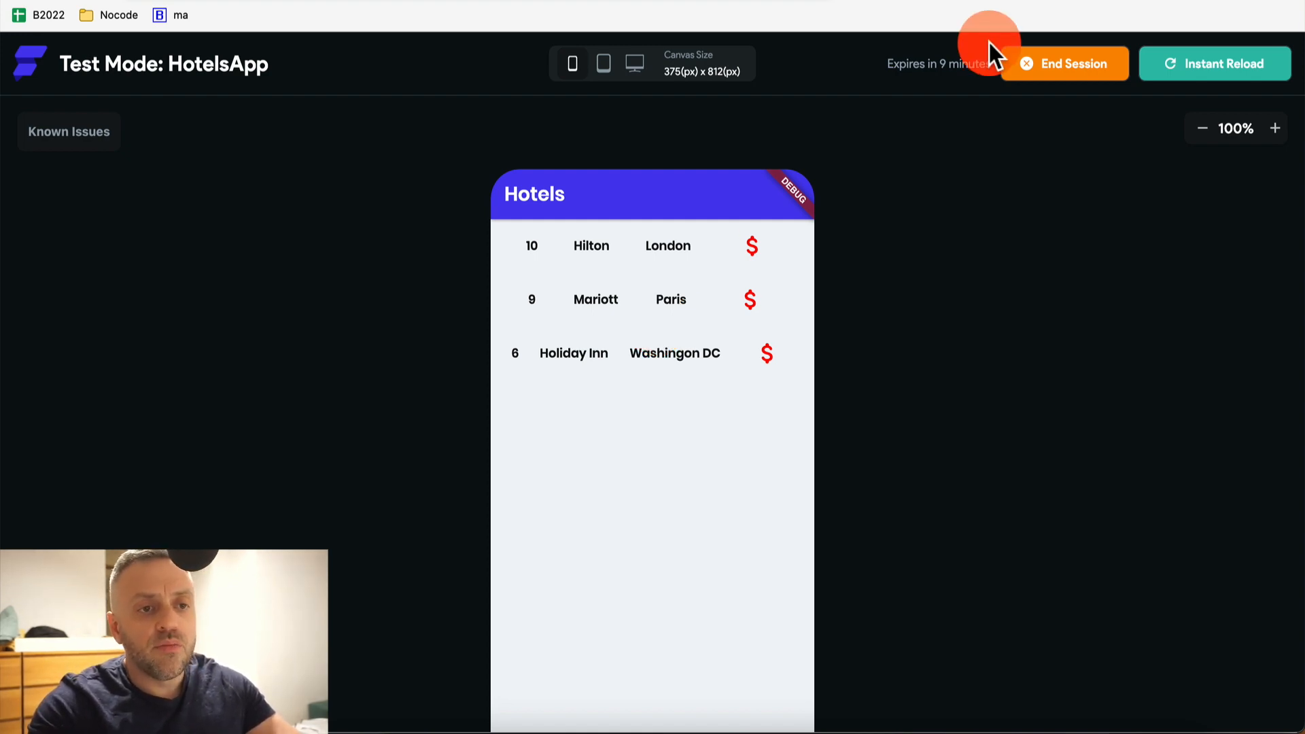
left_click(673, 0)
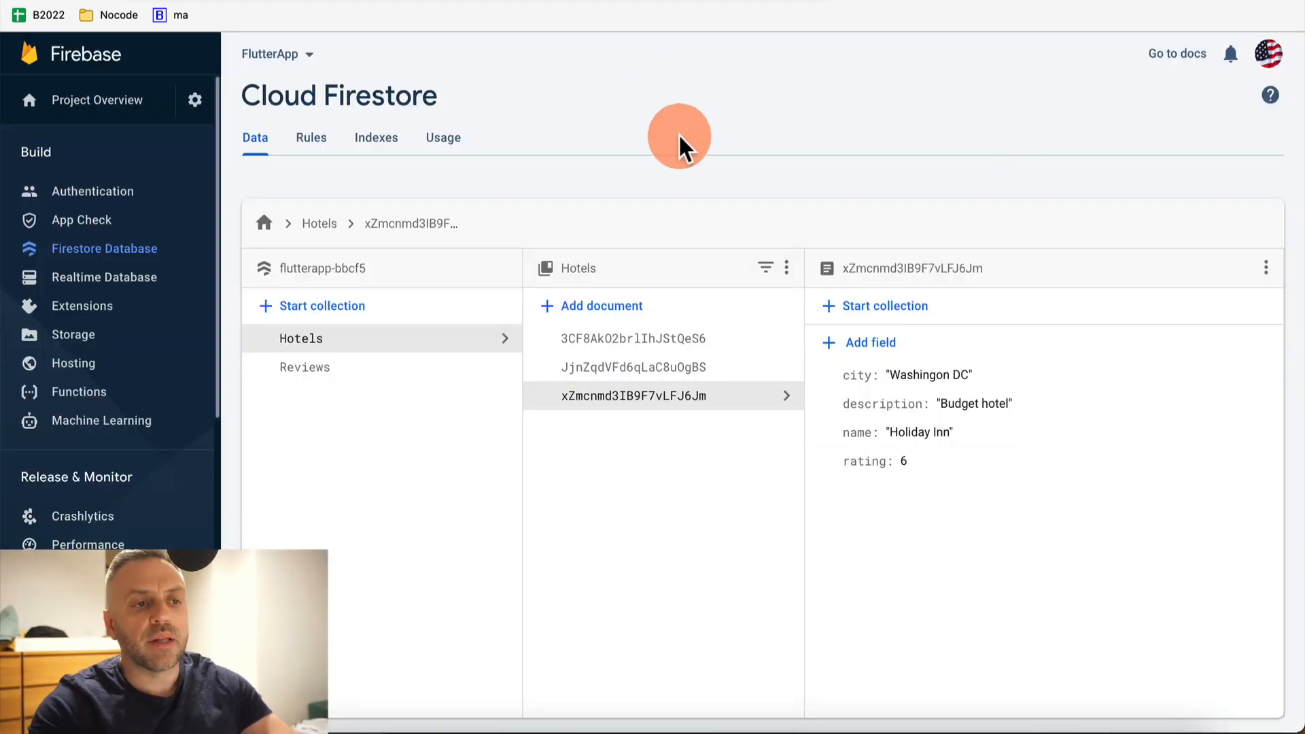
left_click(544, 0)
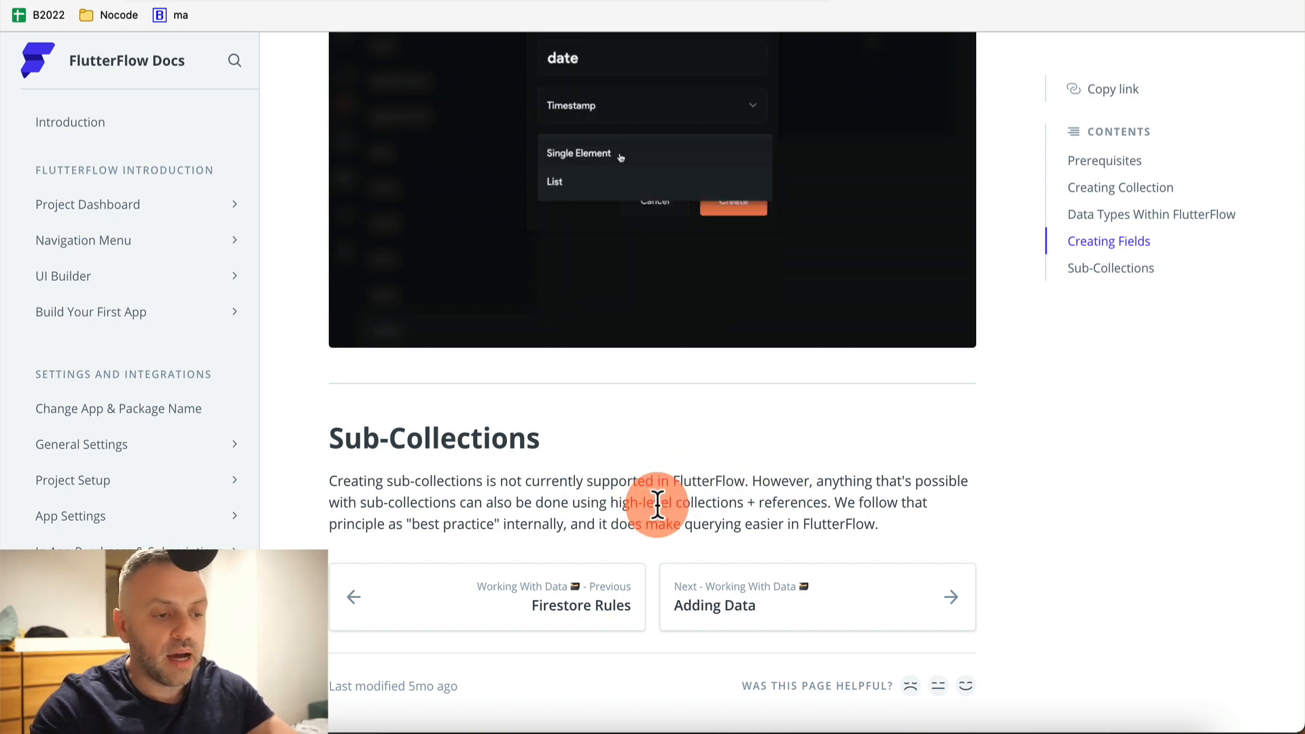
key("ctrl+Tab")
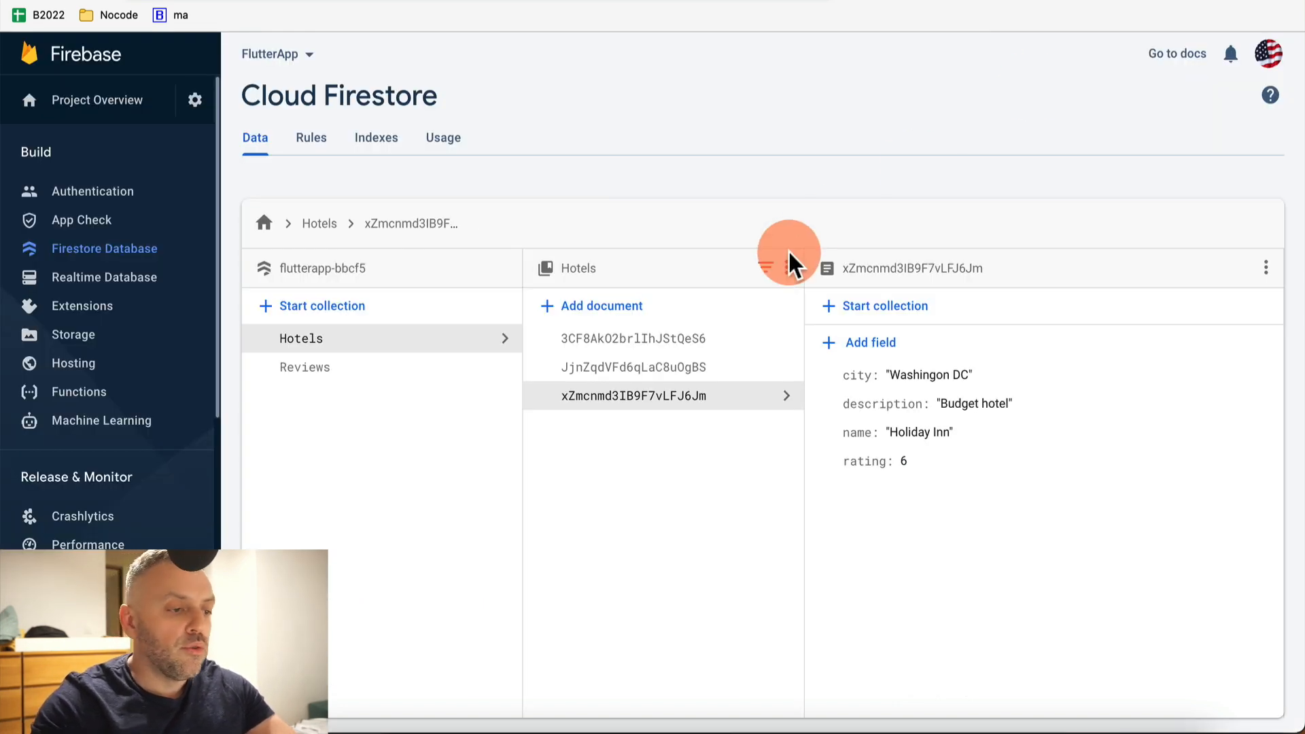